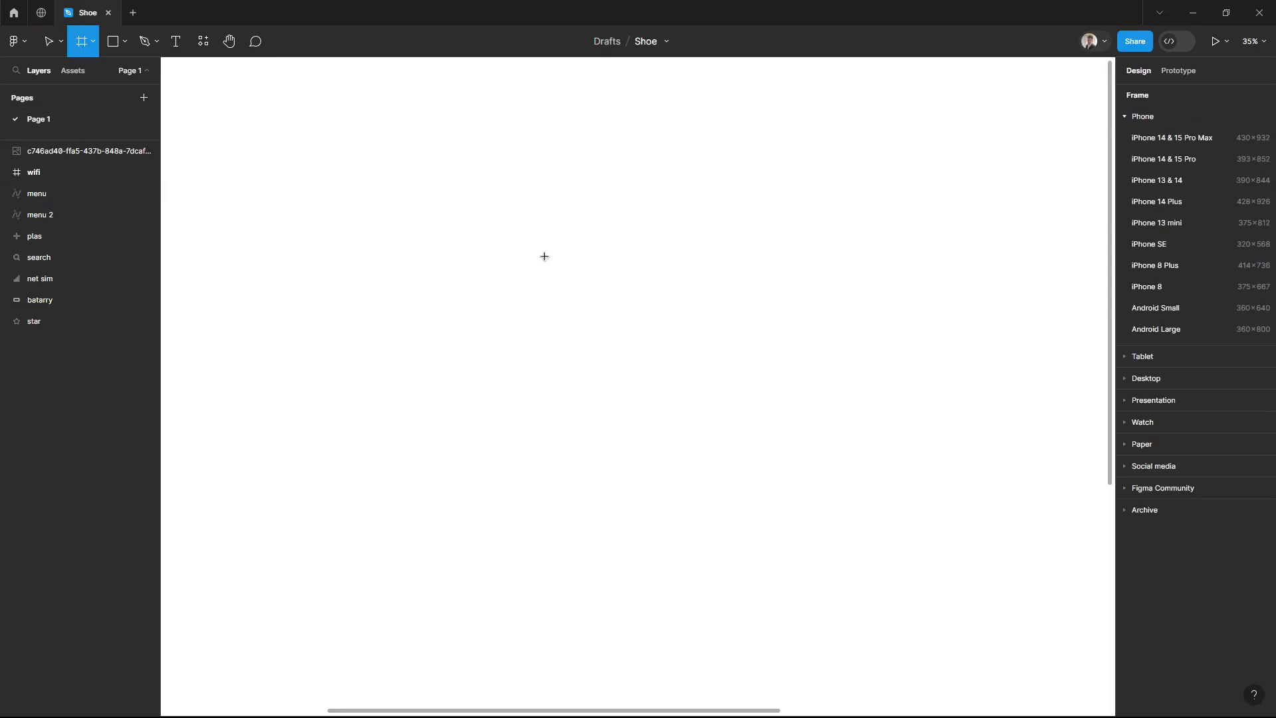
Add a 430×932 iPhone 14 & 15 Pro Max frame with corner radius 20 and two drop shadows
{"action": "left_click", "coordinate": [1159, 138]}
{"action": "mouse_move", "coordinate": [1196, 192]}
{"action": "left_mouse_down"}
{"action": "mouse_move", "coordinate": [97, 181]}
{"action": "mouse_move", "coordinate": [279, 162]}
{"action": "mouse_move", "coordinate": [208, 163]}
{"action": "left_mouse_up"}
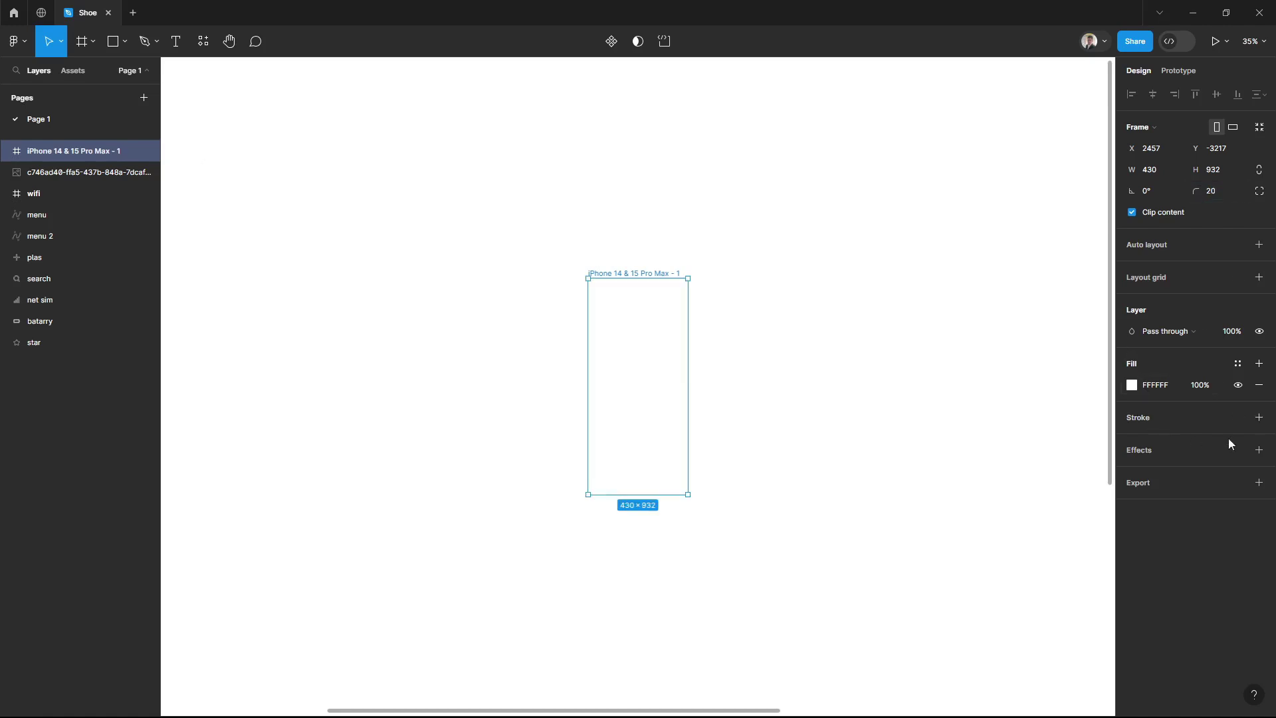
{"action": "left_click", "coordinate": [1258, 450]}
{"action": "left_click", "coordinate": [1259, 450]}
{"action": "left_click", "coordinate": [1132, 471]}
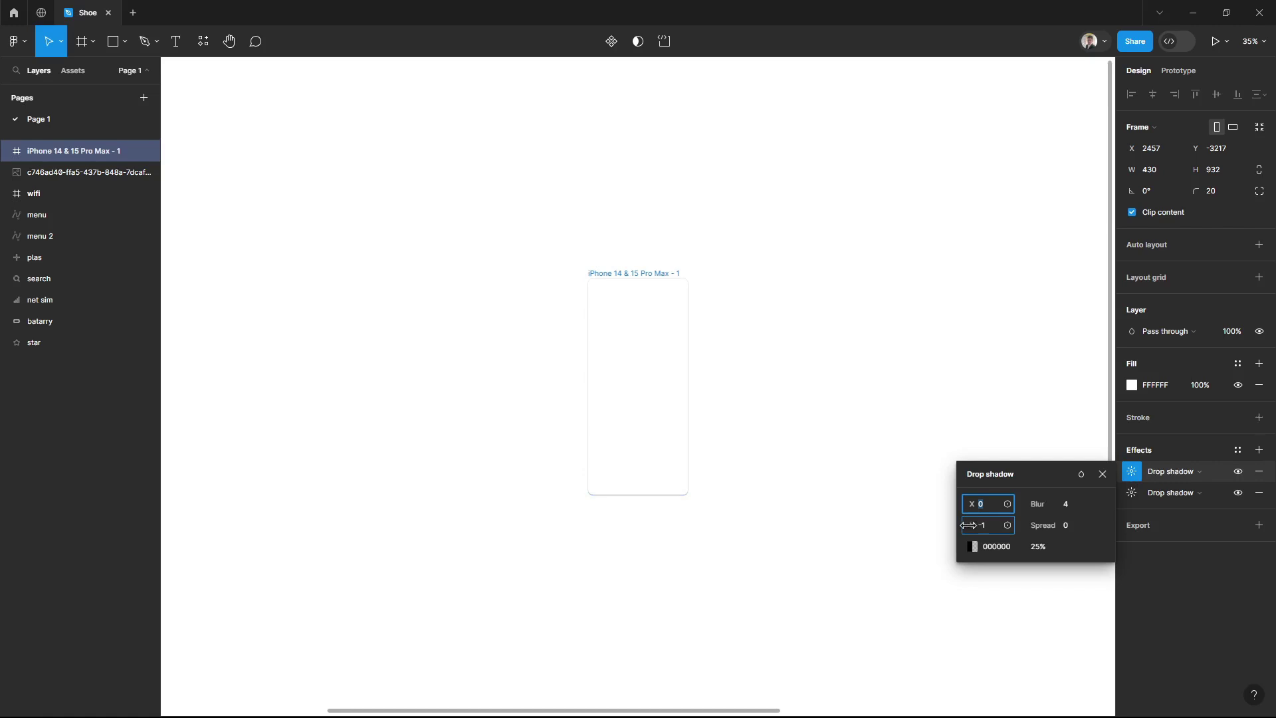
{"action": "left_click", "coordinate": [805, 417]}
Set the page background colour to black (000000)
{"action": "scroll", "coordinate": [824, 377], "scroll_direction": "up", "scroll_amount": 5, "text": "ctrl"}
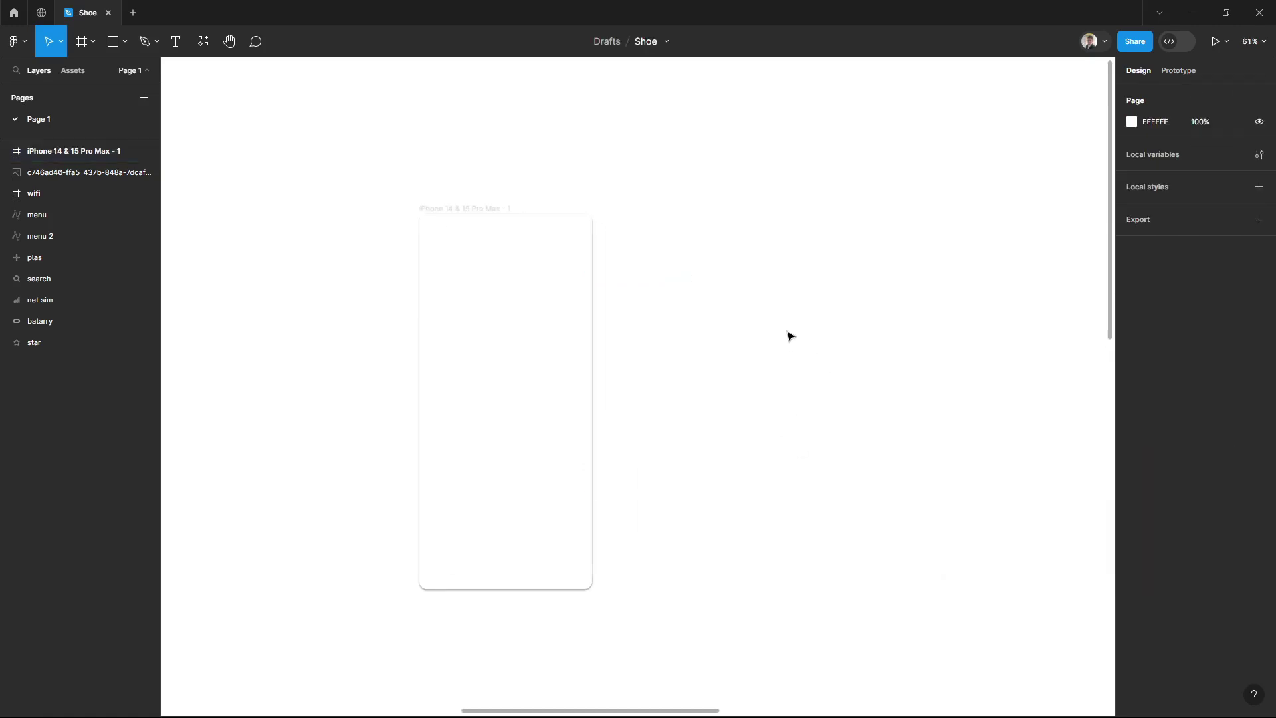
{"action": "scroll", "coordinate": [788, 336], "scroll_direction": "down", "scroll_amount": 1}
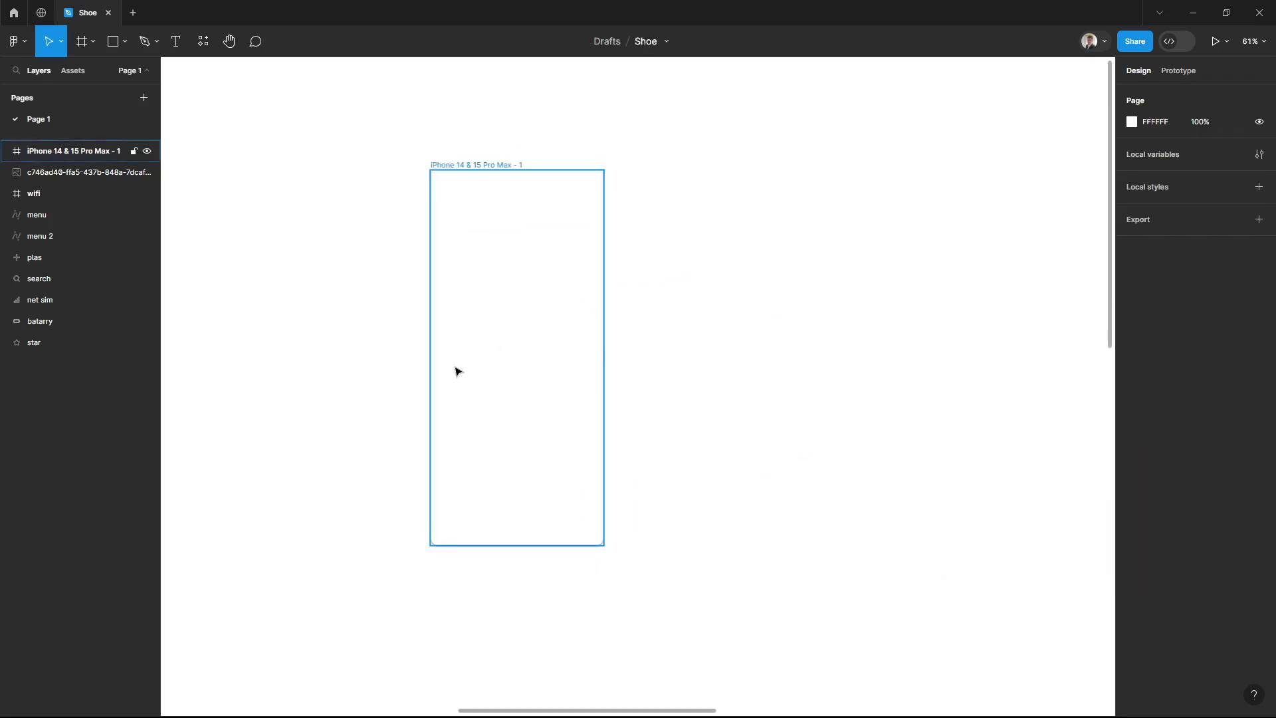
{"action": "left_click", "coordinate": [1131, 122]}
{"action": "left_click", "coordinate": [974, 297]}
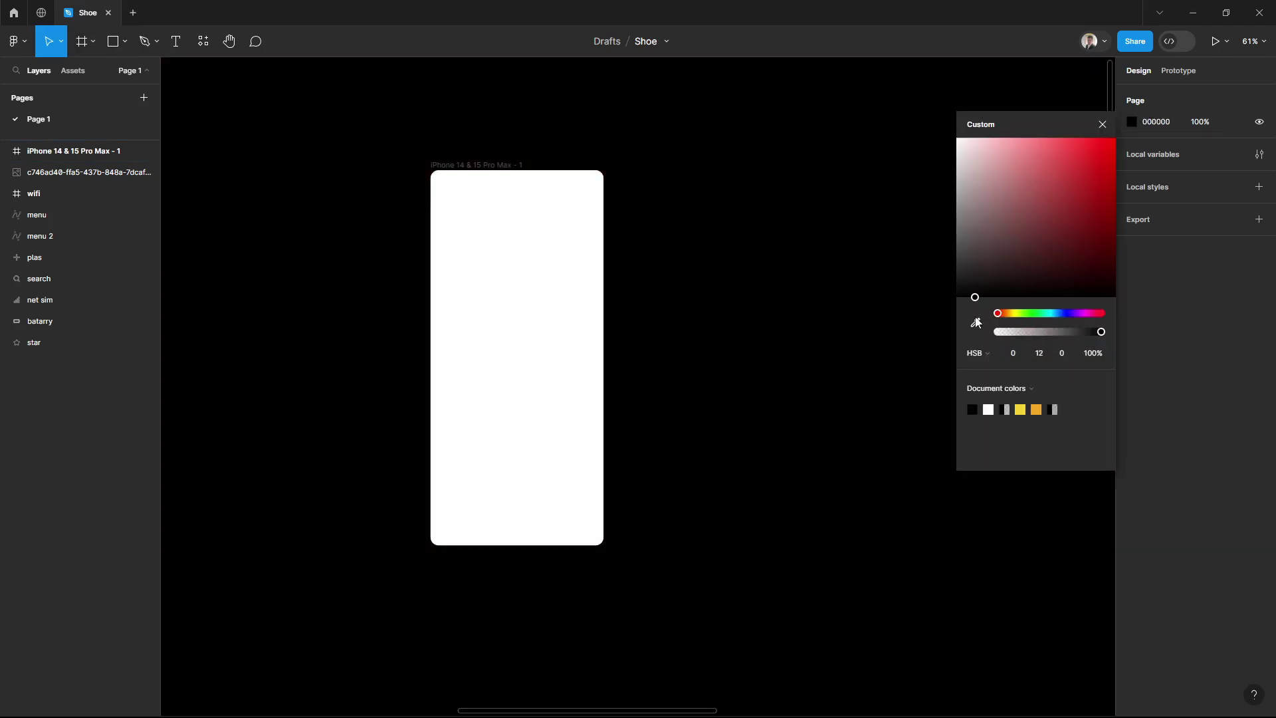
{"action": "left_click", "coordinate": [830, 216]}
Rename the phone frame to 'splash' and keep it selected
{"action": "scroll", "coordinate": [731, 219], "scroll_direction": "right", "scroll_amount": 2}
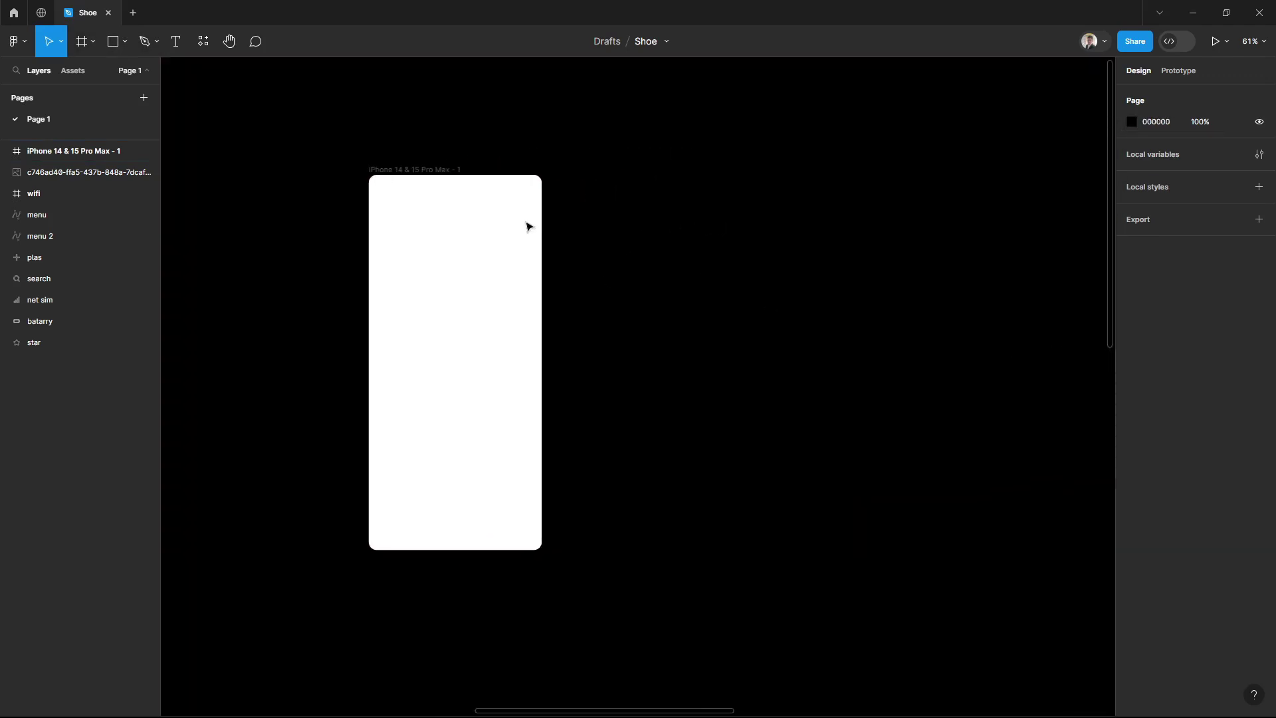
{"action": "double_click", "coordinate": [448, 166]}
{"action": "key", "text": "BackSpace"}
{"action": "type", "text": "splash"}
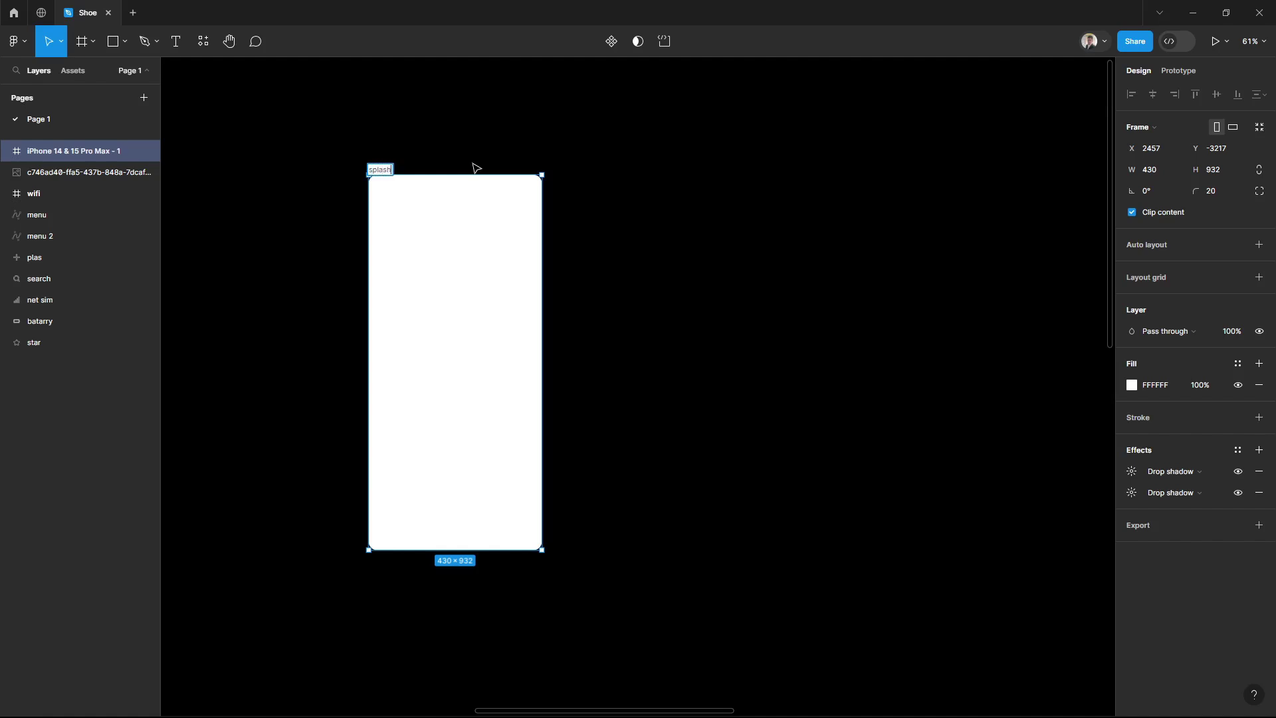
{"action": "key", "text": "Return"}
{"action": "left_click", "coordinate": [771, 336]}
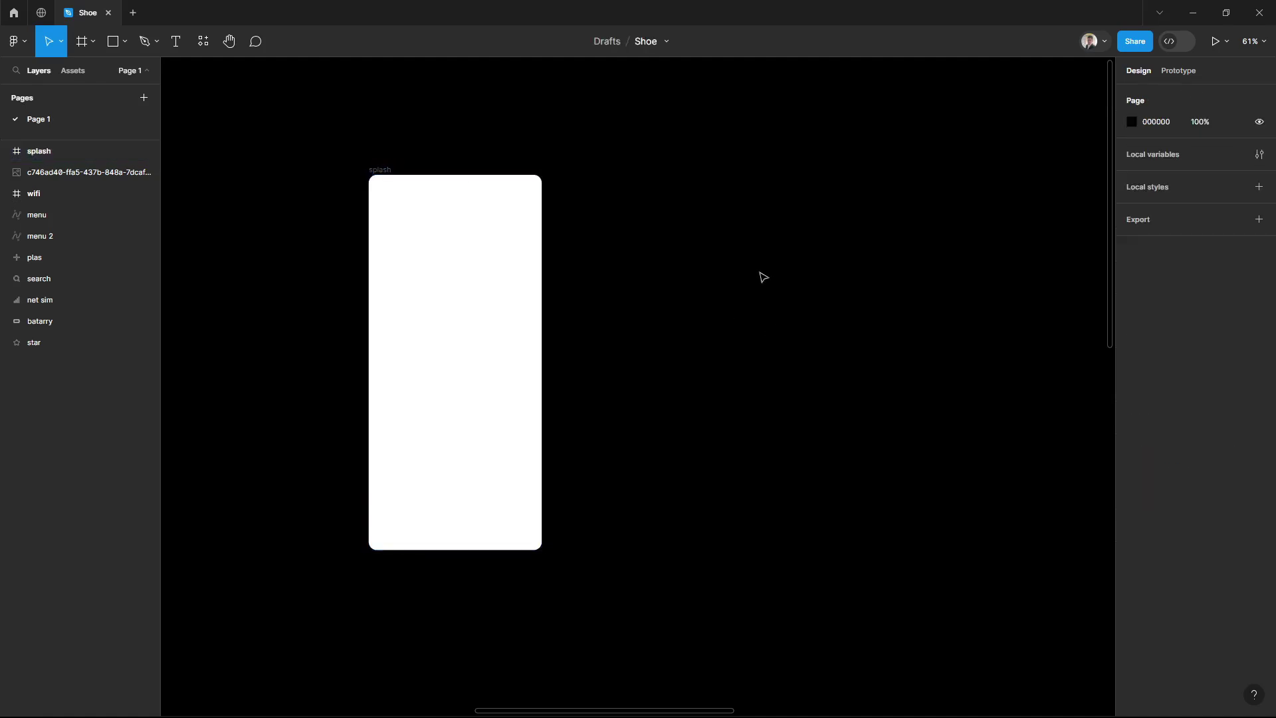
{"action": "left_click", "coordinate": [445, 405]}
Change the splash frame fill to a light blue linear gradient
{"action": "left_click", "coordinate": [1132, 385]}
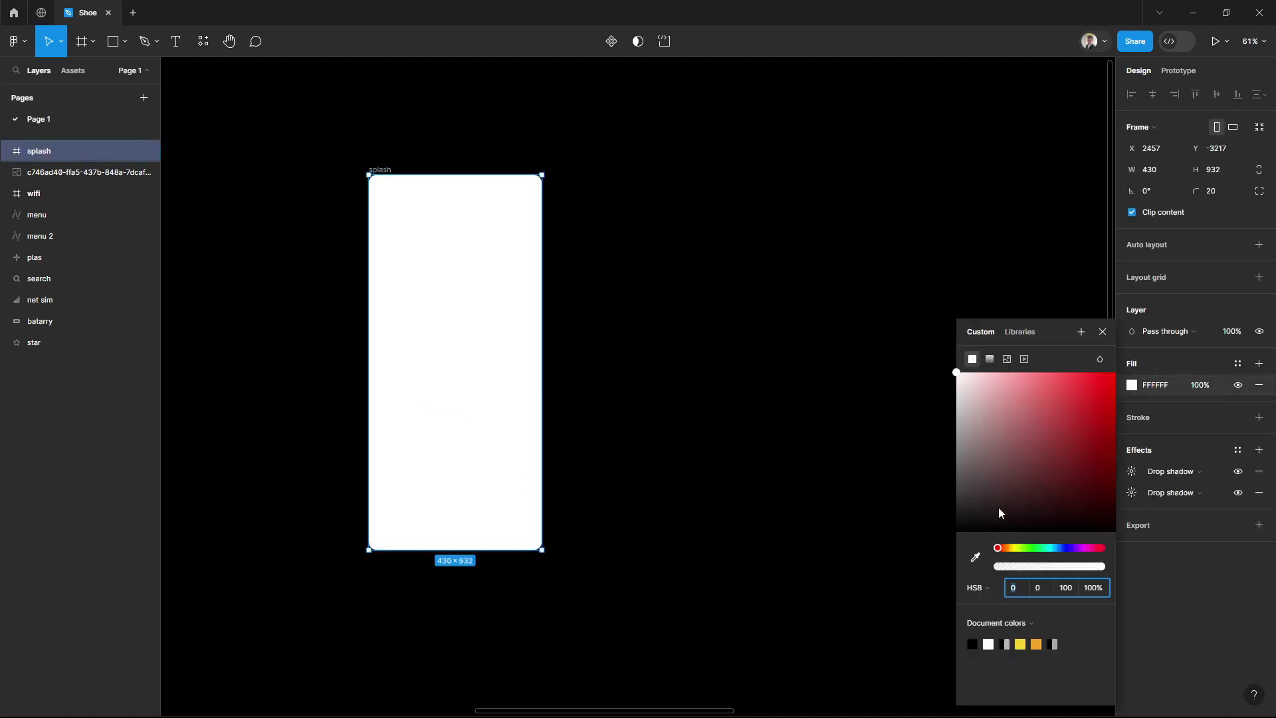
{"action": "left_click", "coordinate": [1061, 548]}
{"action": "left_click_drag", "start_coordinate": [1007, 491], "coordinate": [1015, 373]}
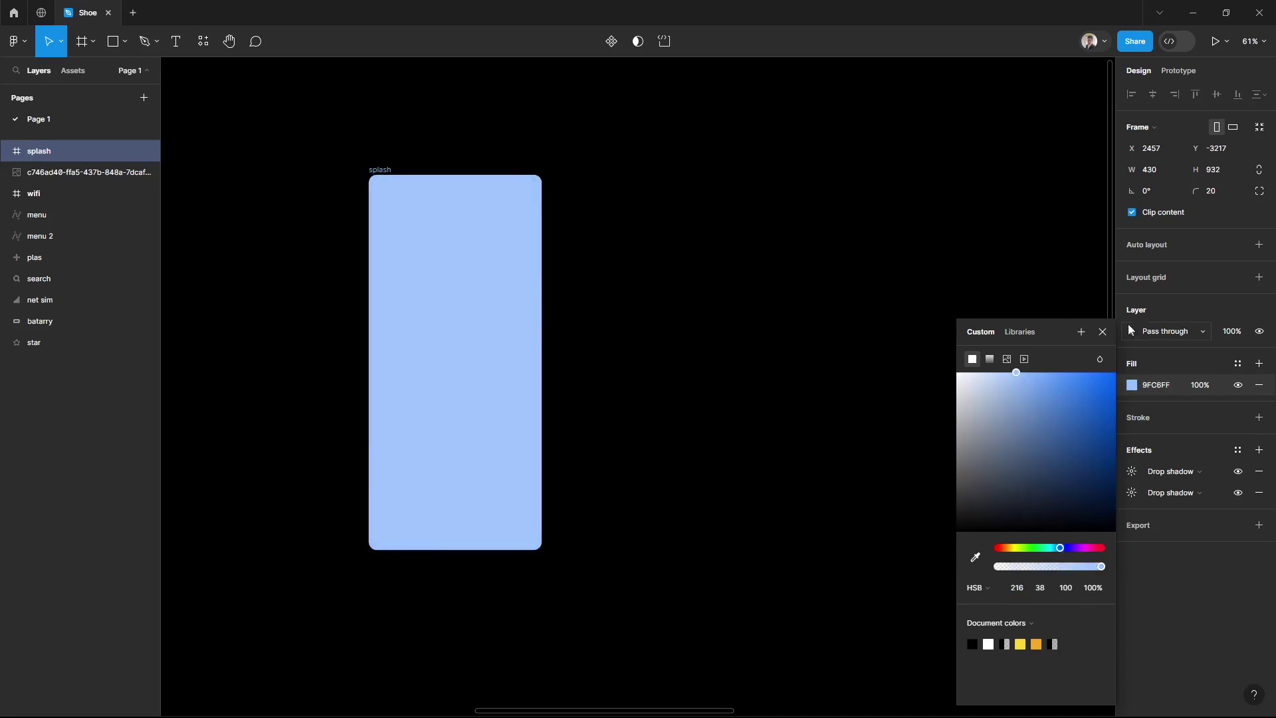
{"action": "left_click", "coordinate": [990, 359]}
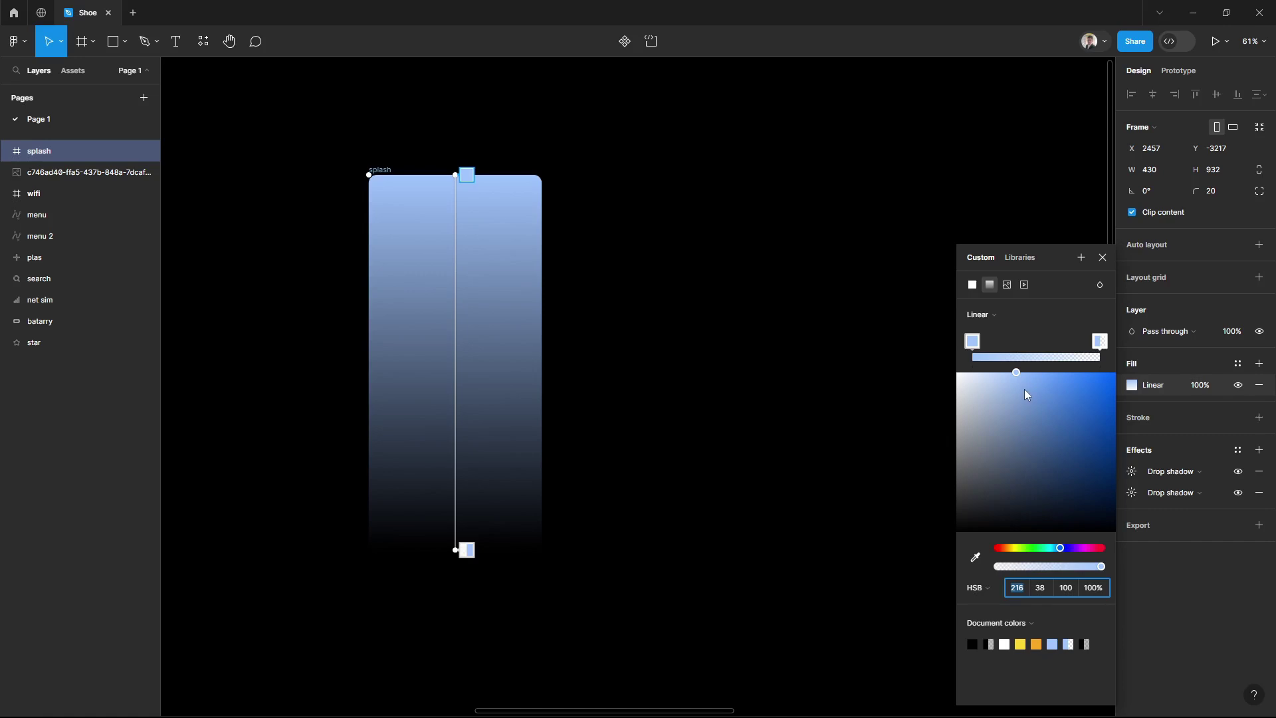
{"action": "left_click_drag", "start_coordinate": [1024, 392], "coordinate": [1004, 373]}
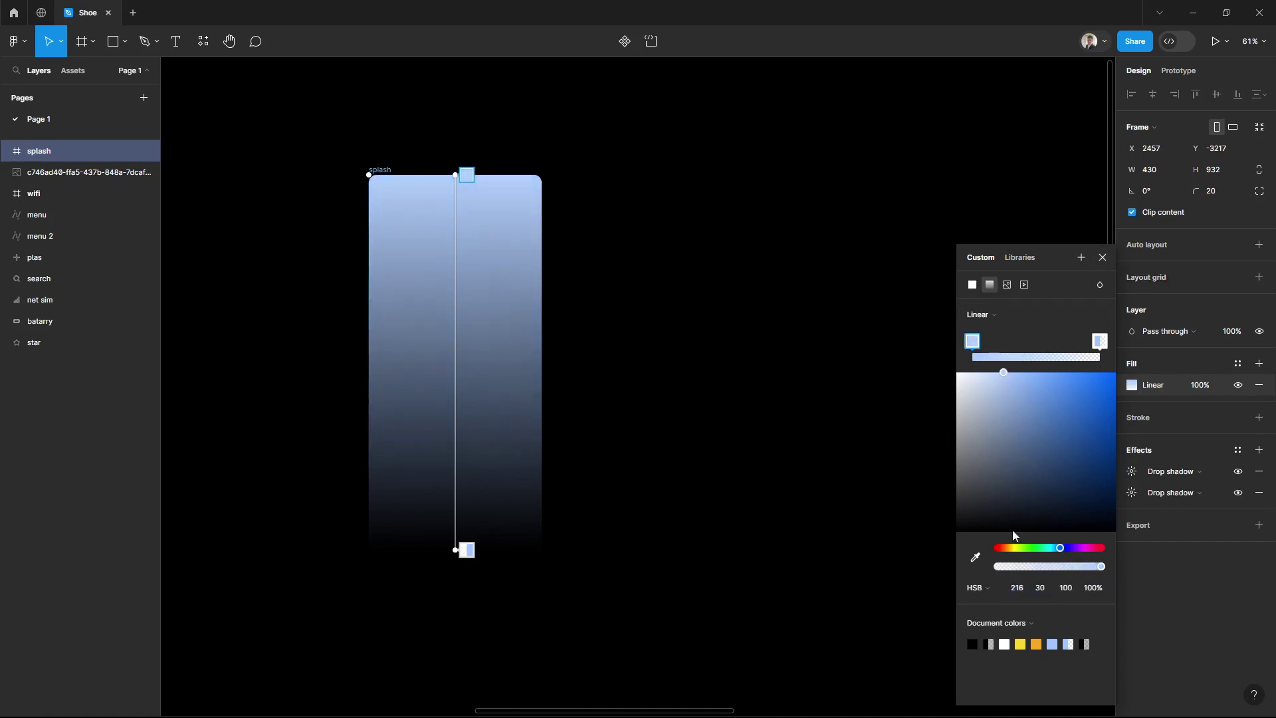
Eyedrop the gradient's top colour from the pale blue in the shoe mockup
{"action": "key", "text": "i"}
{"action": "scroll", "coordinate": [649, 421], "scroll_direction": "down", "scroll_amount": 3}
{"action": "scroll", "coordinate": [661, 342], "scroll_direction": "down", "scroll_amount": 2}
{"action": "left_click_drag", "start_coordinate": [760, 265], "coordinate": [280, 342]}
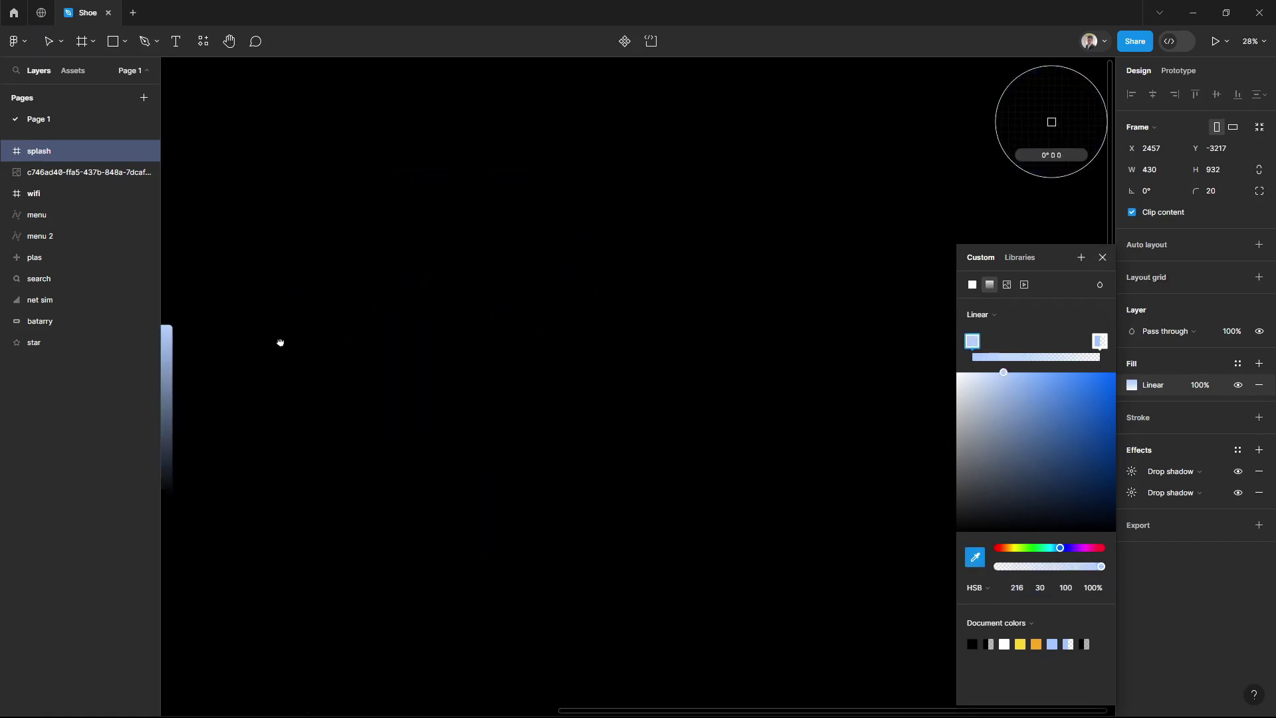
{"action": "scroll", "coordinate": [429, 438], "scroll_direction": "down", "scroll_amount": 3}
{"action": "scroll", "coordinate": [667, 420], "scroll_direction": "down", "scroll_amount": 2}
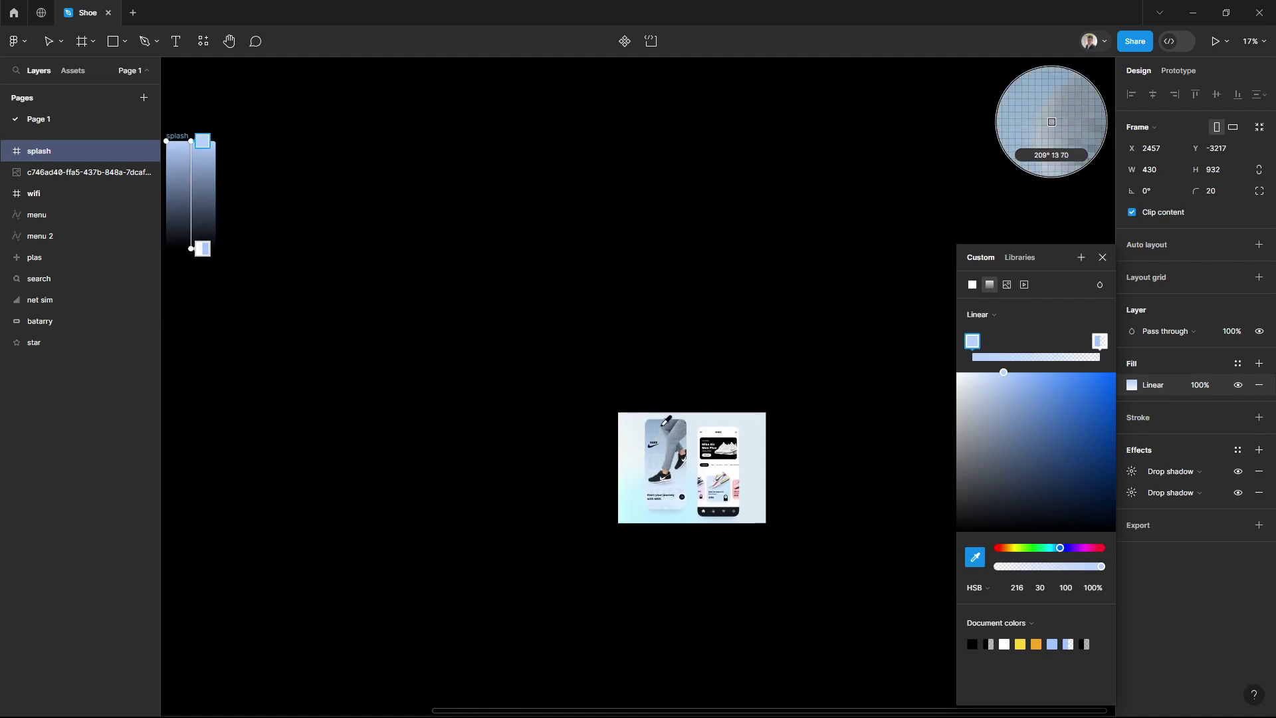
{"action": "left_click", "coordinate": [662, 460]}
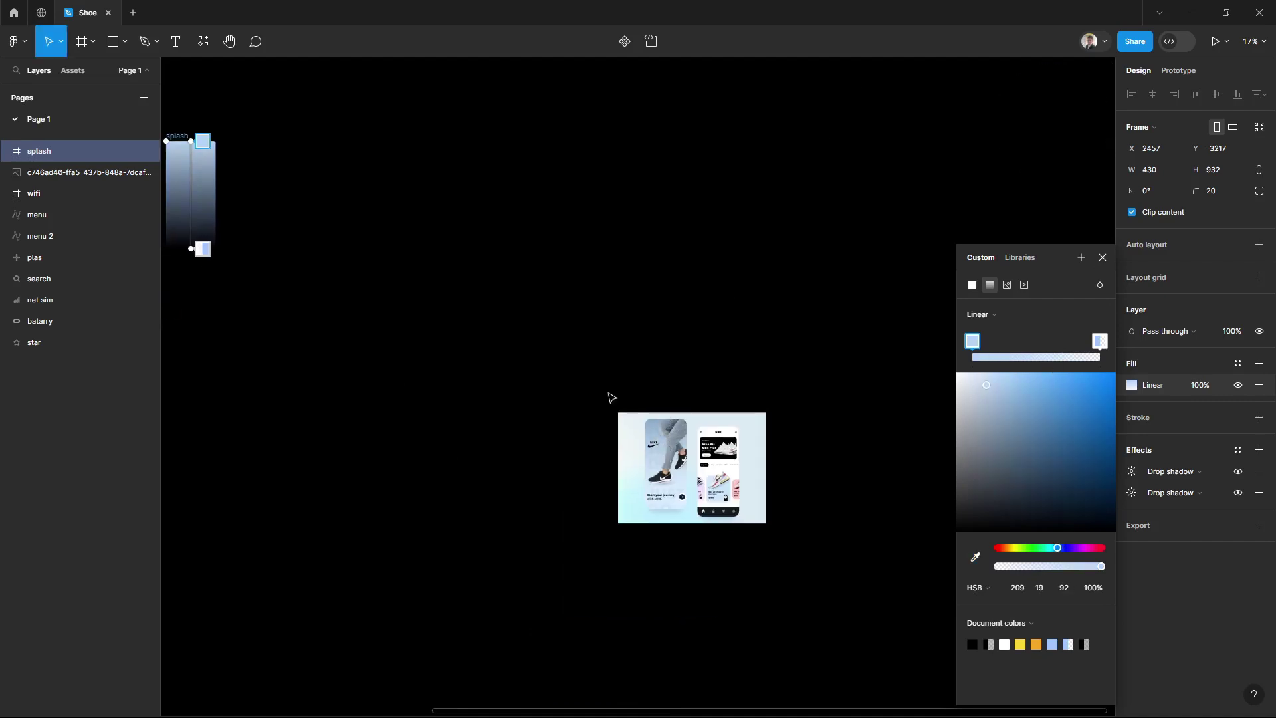
{"action": "scroll", "coordinate": [731, 432], "scroll_direction": "left", "scroll_amount": 5}
{"action": "scroll", "coordinate": [896, 519], "scroll_direction": "up", "scroll_amount": 3}
{"action": "scroll", "coordinate": [812, 433], "scroll_direction": "up", "scroll_amount": 3}
{"action": "scroll", "coordinate": [813, 433], "scroll_direction": "left", "scroll_amount": 5}
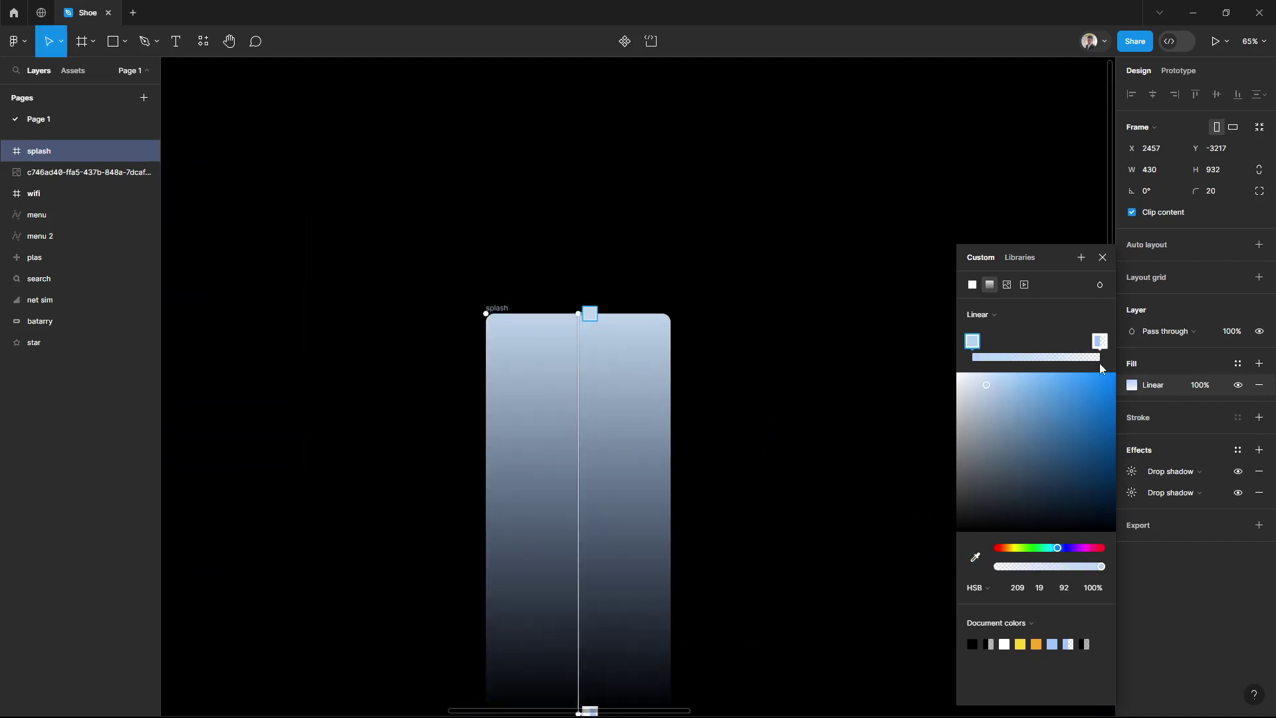
Make the gradient's bottom stop white at 44% opacity
{"action": "left_click", "coordinate": [1100, 341]}
{"action": "left_click_drag", "start_coordinate": [969, 401], "coordinate": [926, 339]}
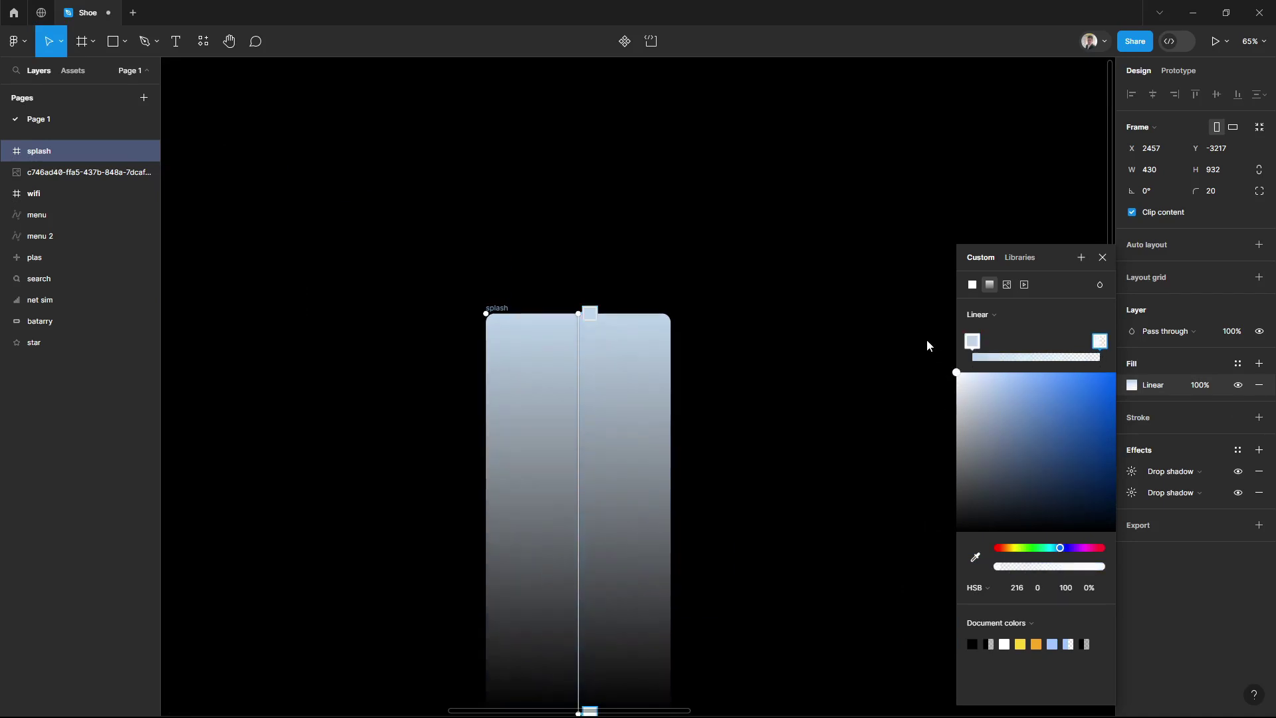
{"action": "scroll", "coordinate": [755, 247], "scroll_direction": "down", "scroll_amount": 4}
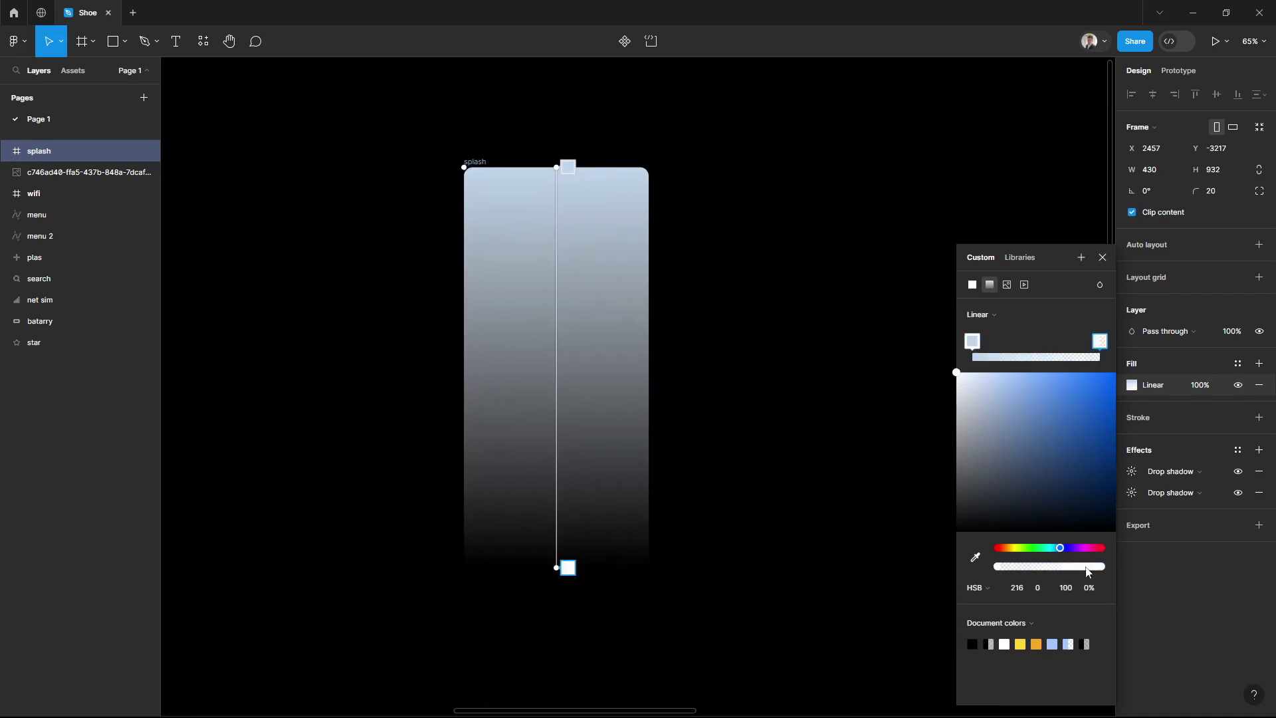
{"action": "left_click_drag", "start_coordinate": [1087, 571], "coordinate": [1044, 568]}
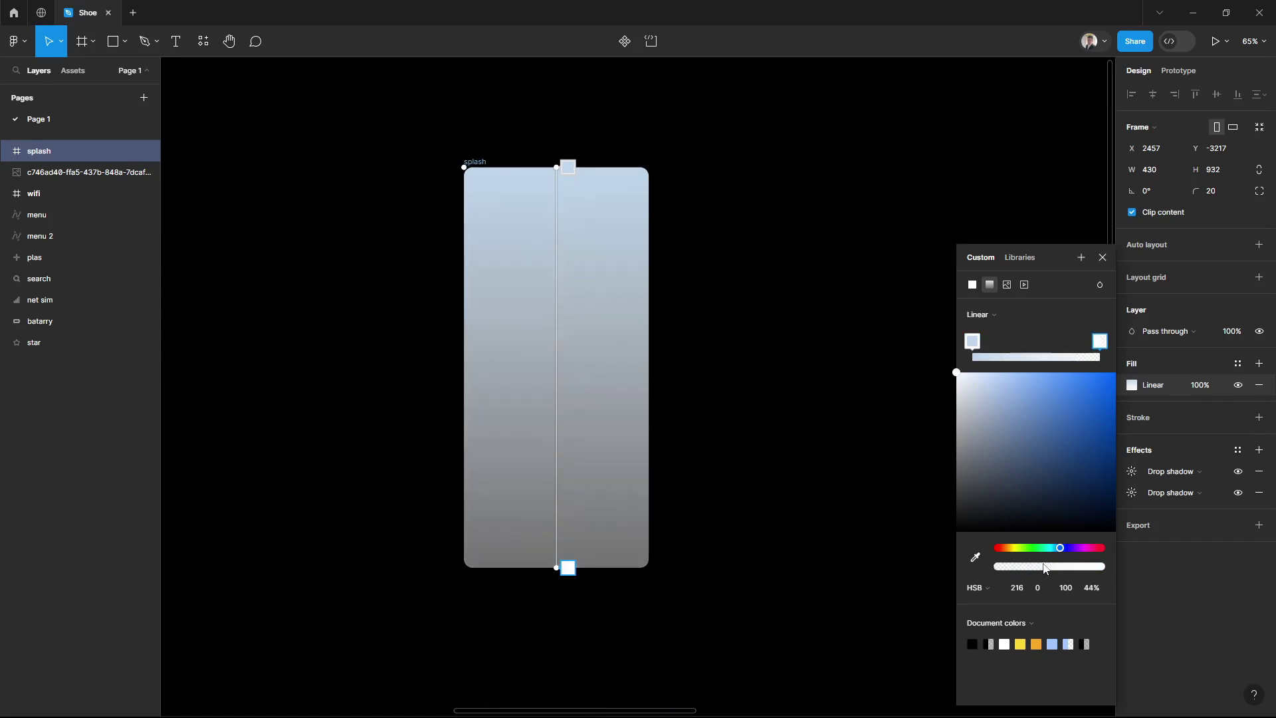
{"action": "key", "text": "Escape"}
{"action": "key", "text": "Escape"}
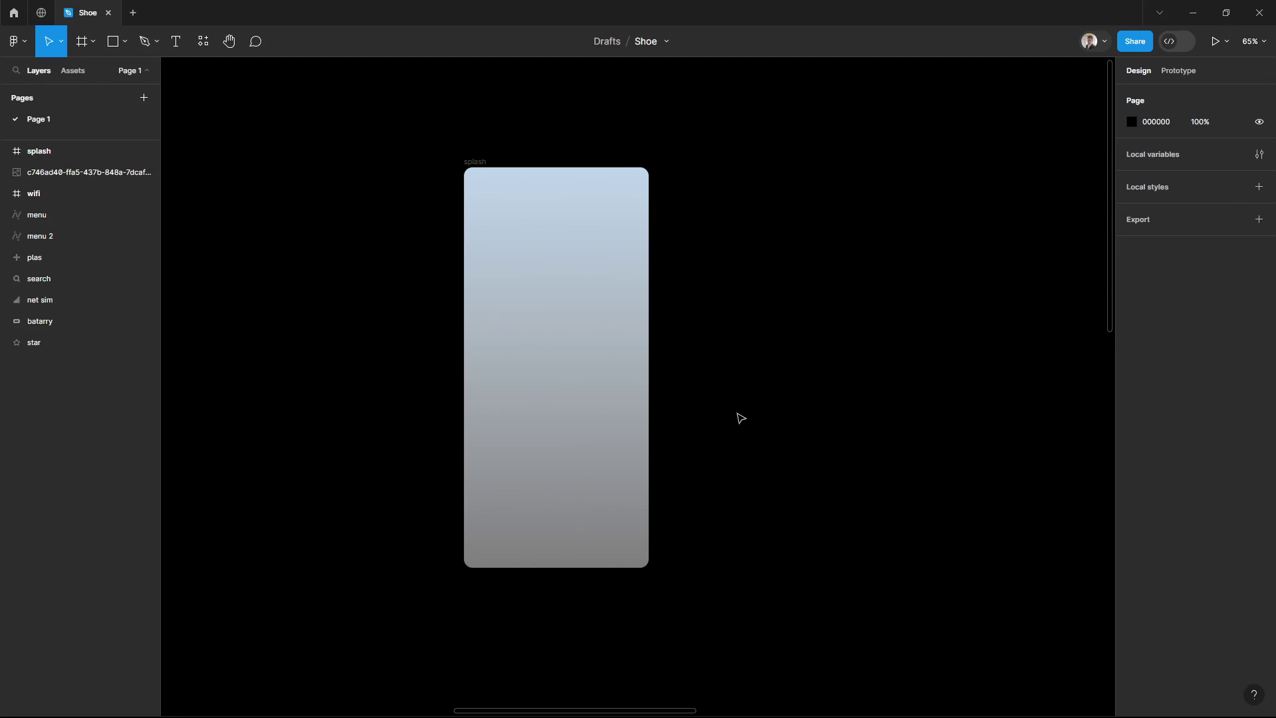
Add a text layer reading 'Go for it do it jast do it' inside splash
{"action": "left_click", "coordinate": [178, 44]}
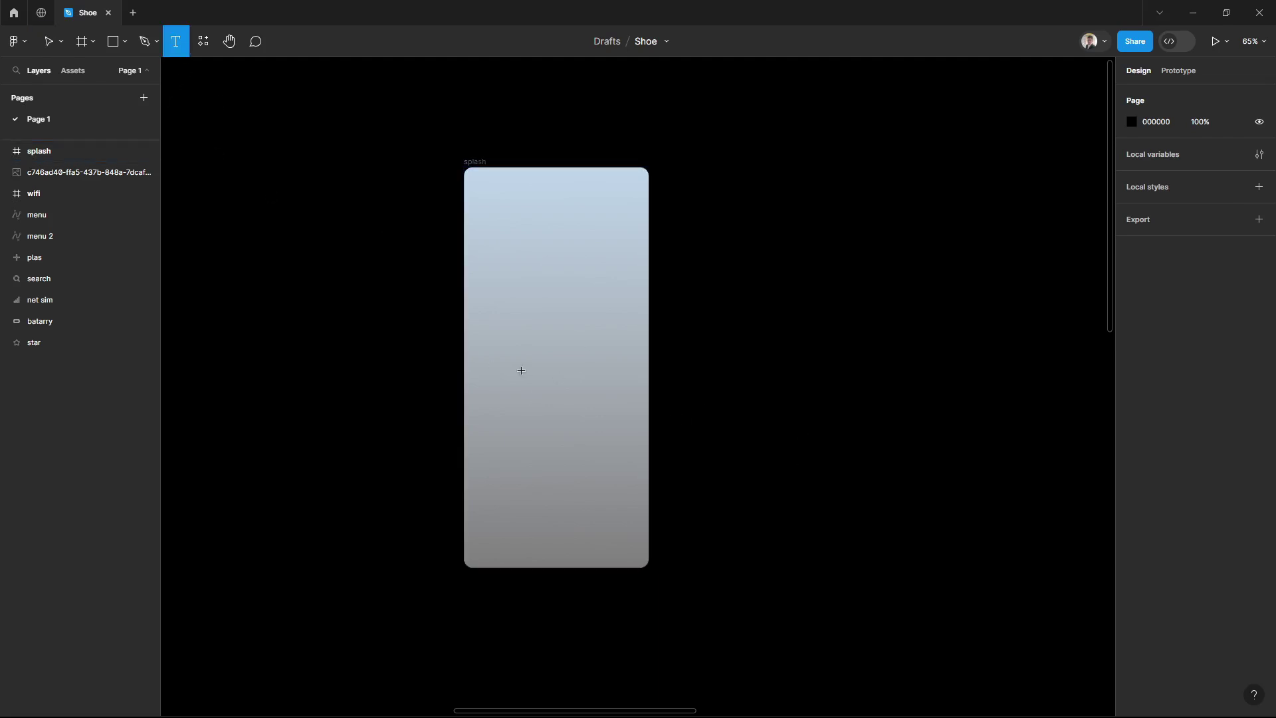
{"action": "left_click", "coordinate": [503, 244]}
{"action": "type", "text": "Go for it"}
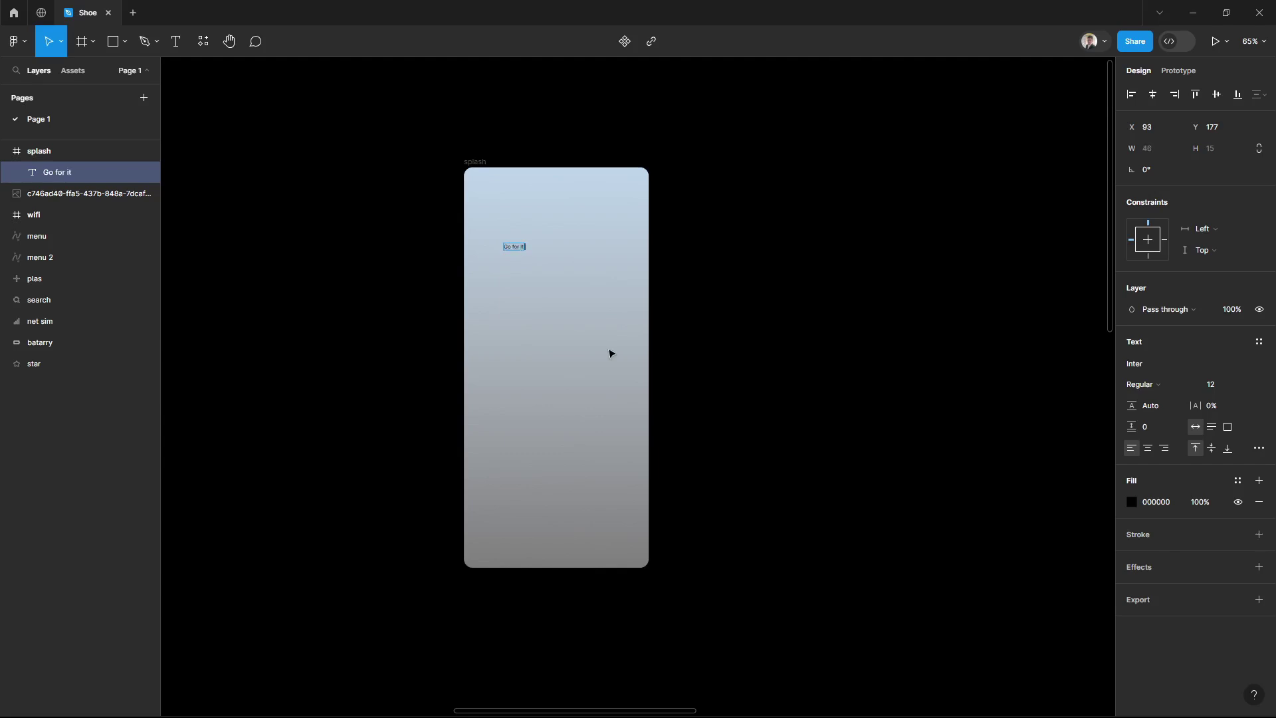
{"action": "scroll", "coordinate": [609, 353], "scroll_direction": "up", "scroll_amount": 5}
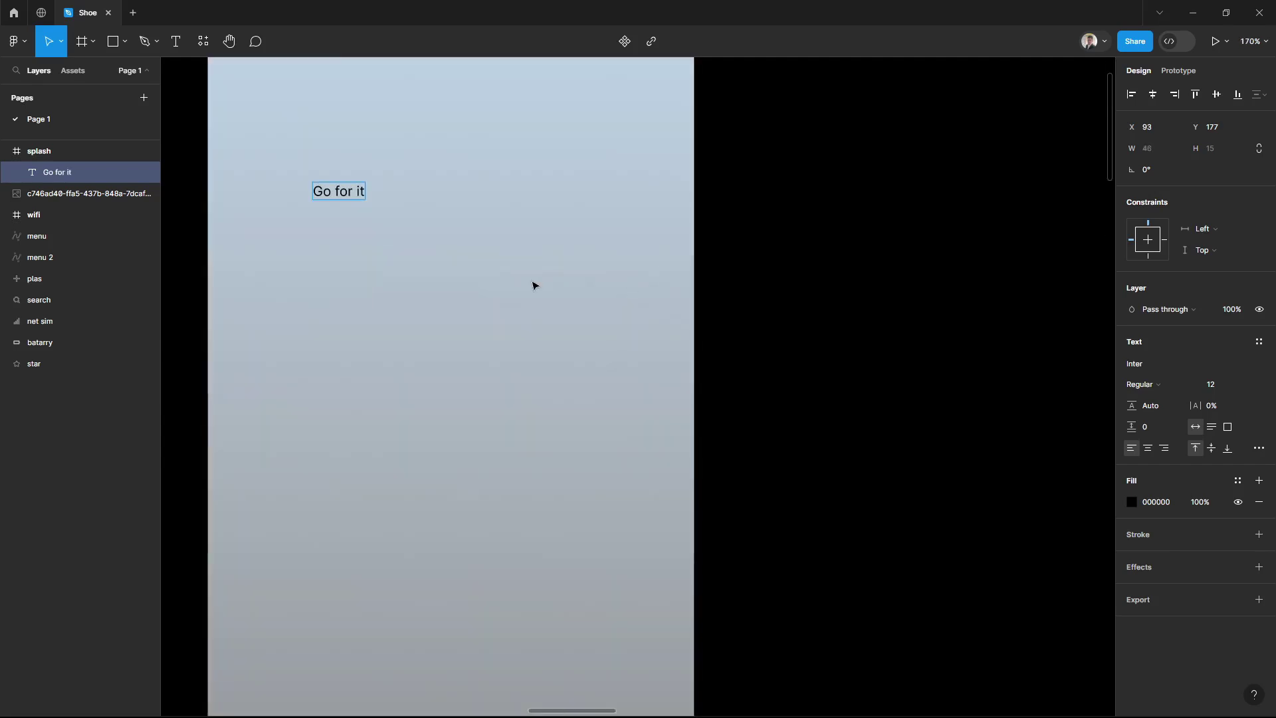
{"action": "type", "text": "jast"}
{"action": "type", "text": " do "}
{"action": "type", "text": "jado"}
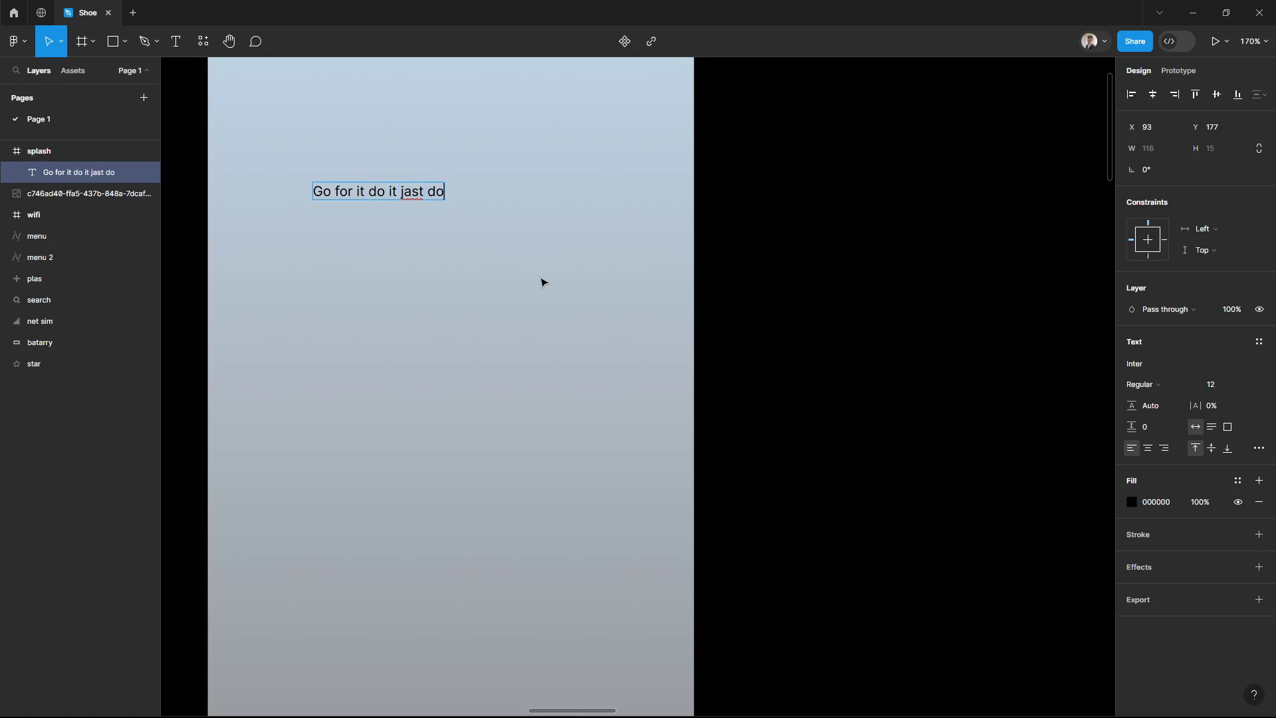
{"action": "type", "text": " it"}
{"action": "key", "text": "Escape"}
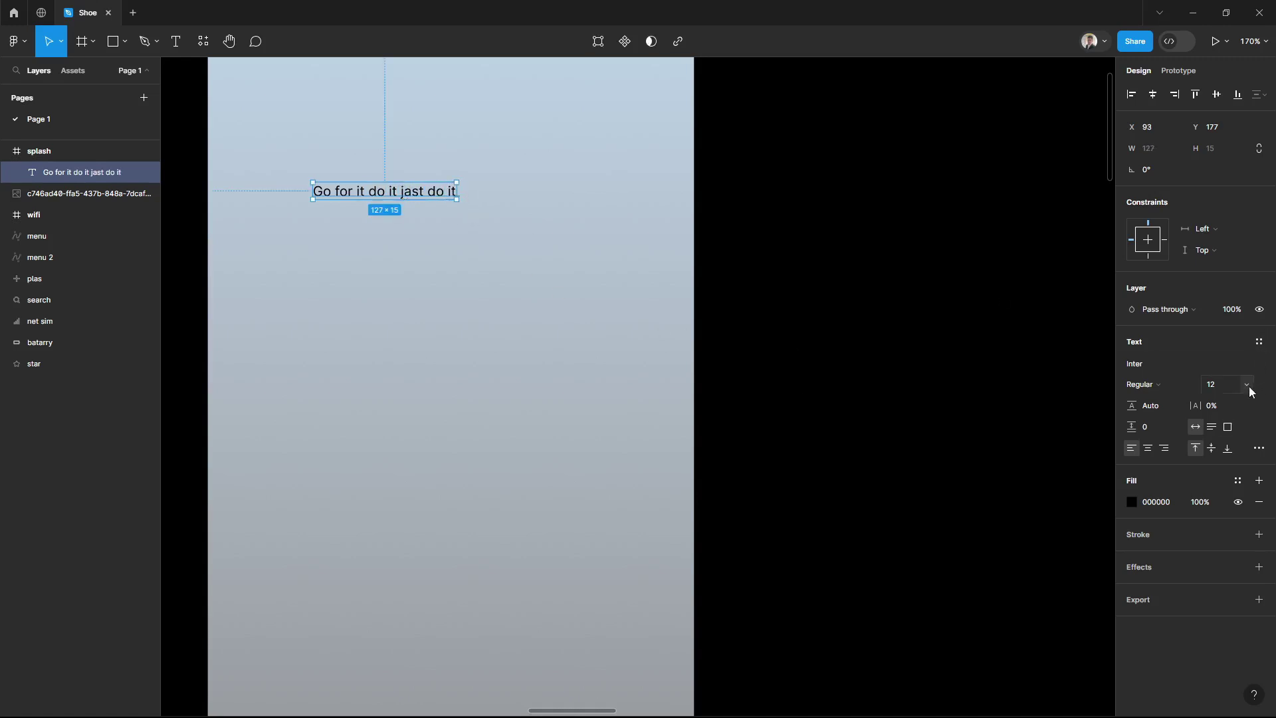
Set the text to size 128, wrapped into five lines at the frame's top left
{"action": "left_click", "coordinate": [1255, 384]}
{"action": "left_click", "coordinate": [1225, 570]}
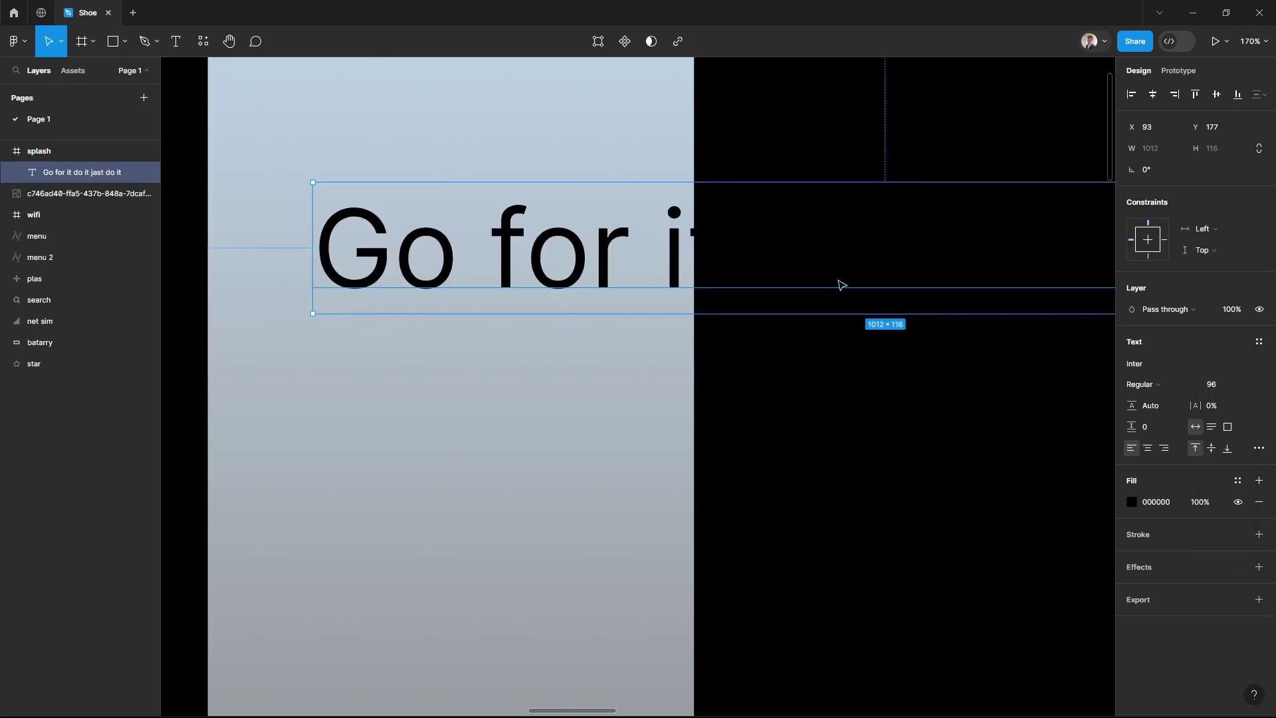
{"action": "scroll", "coordinate": [886, 383], "scroll_direction": "right", "scroll_amount": 3}
{"action": "scroll", "coordinate": [699, 485], "scroll_direction": "down", "scroll_amount": 5}
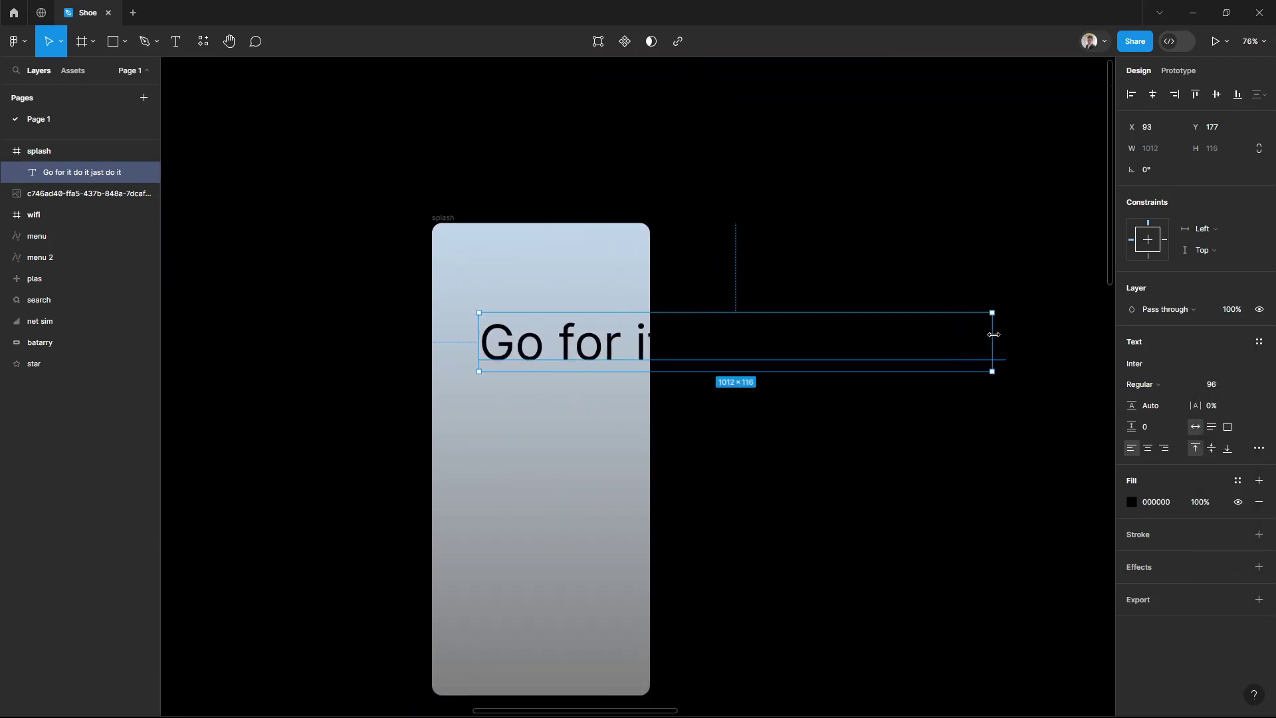
{"action": "left_click_drag", "start_coordinate": [993, 334], "coordinate": [600, 402]}
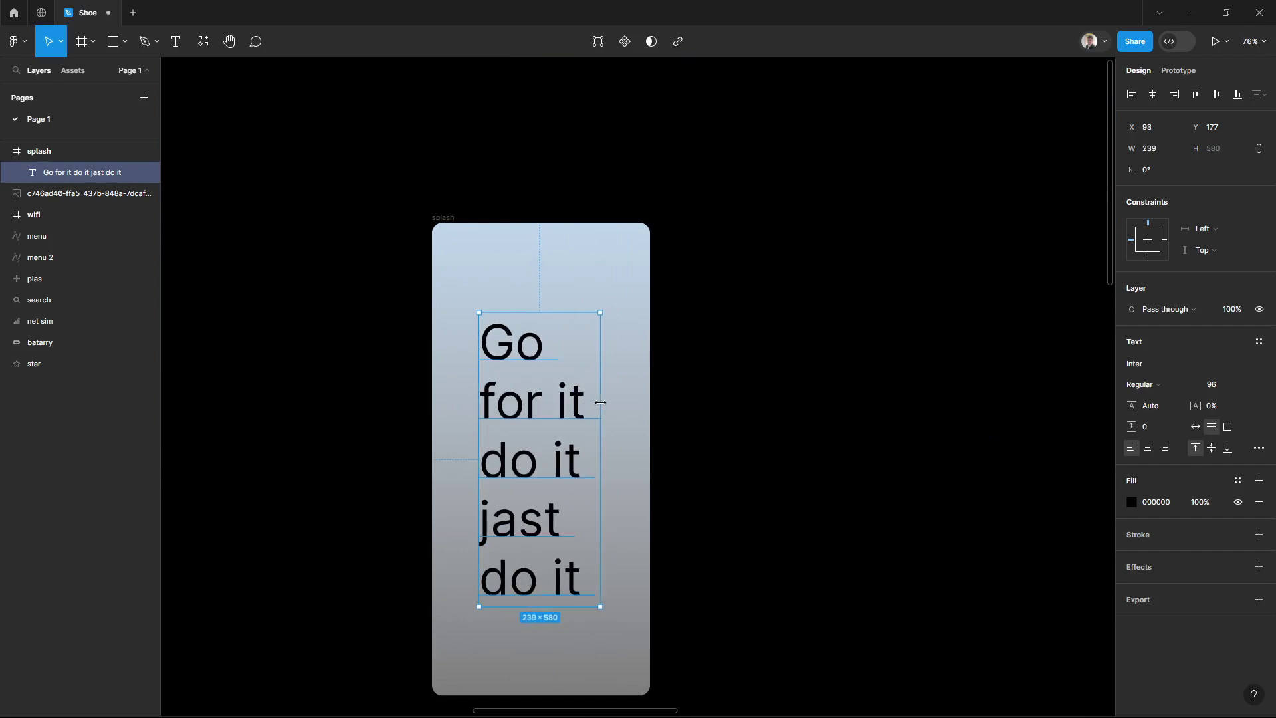
{"action": "left_click", "coordinate": [1248, 384]}
{"action": "left_click", "coordinate": [1216, 400]}
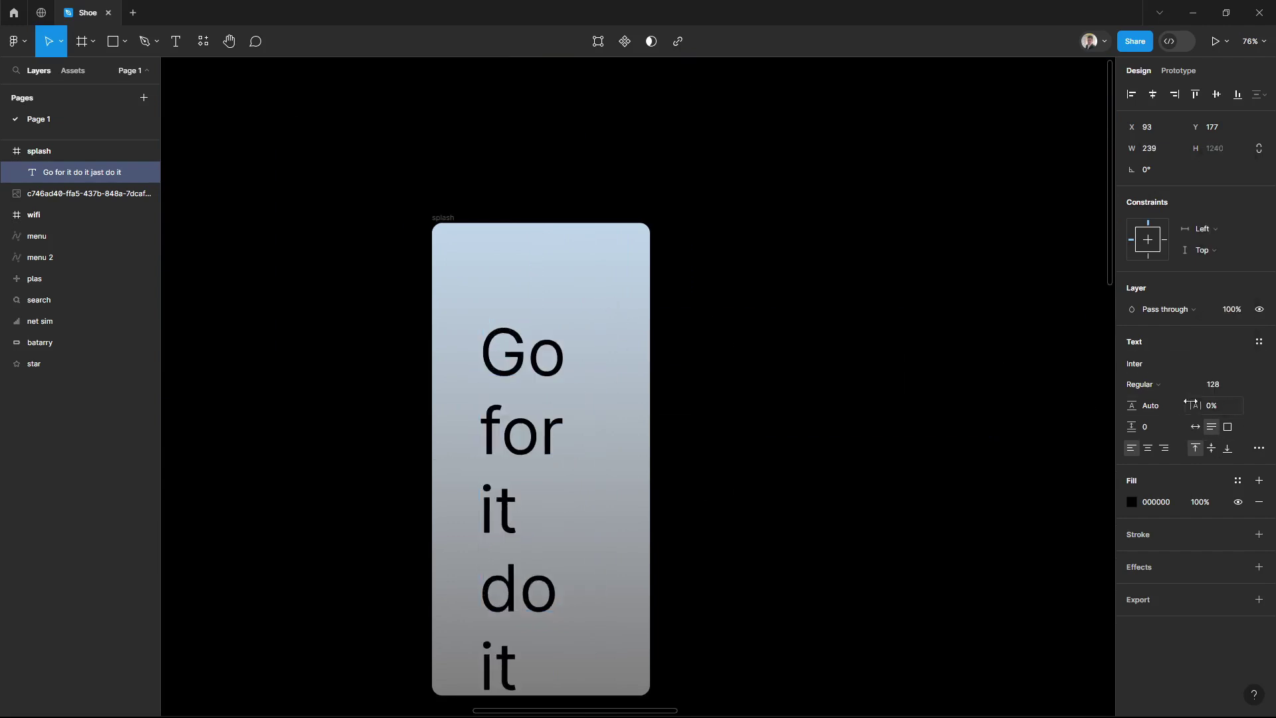
{"action": "mouse_move", "coordinate": [519, 481]}
{"action": "left_mouse_down"}
{"action": "mouse_move", "coordinate": [521, 392]}
{"action": "mouse_move", "coordinate": [552, 341]}
{"action": "left_mouse_up"}
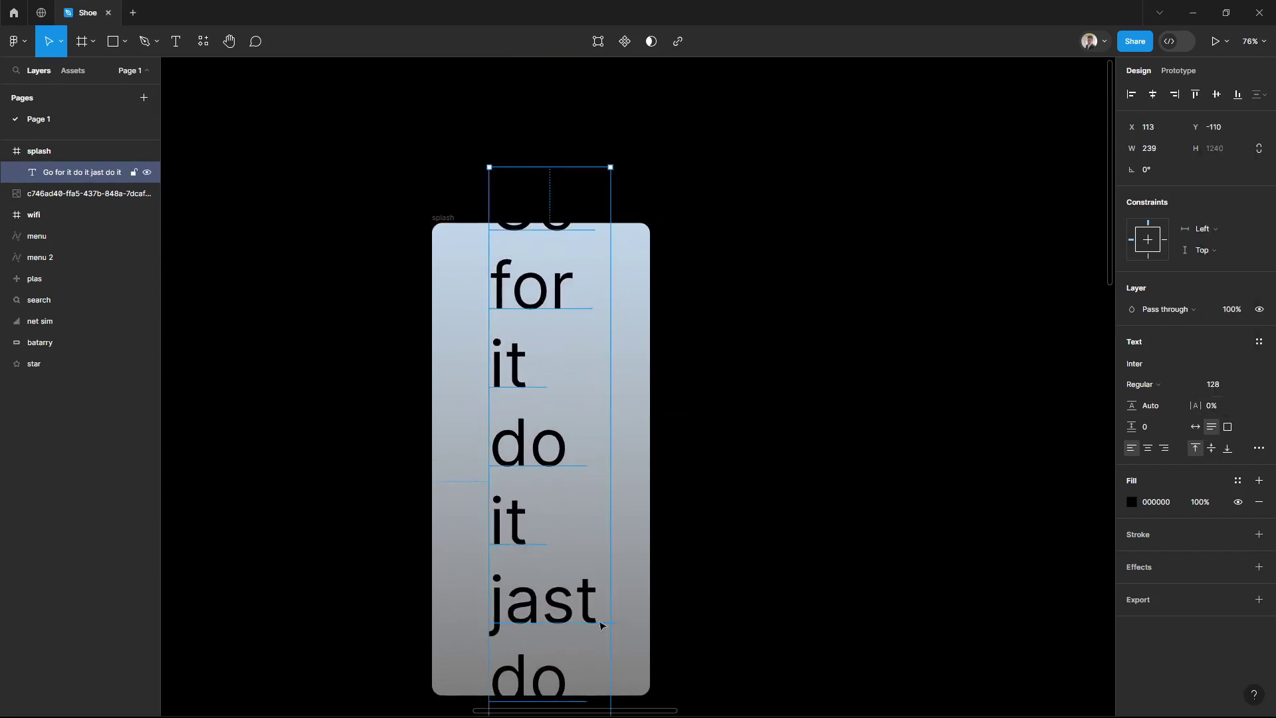
{"action": "left_click_drag", "start_coordinate": [609, 591], "coordinate": [642, 590]}
{"action": "left_click_drag", "start_coordinate": [552, 451], "coordinate": [540, 507]}
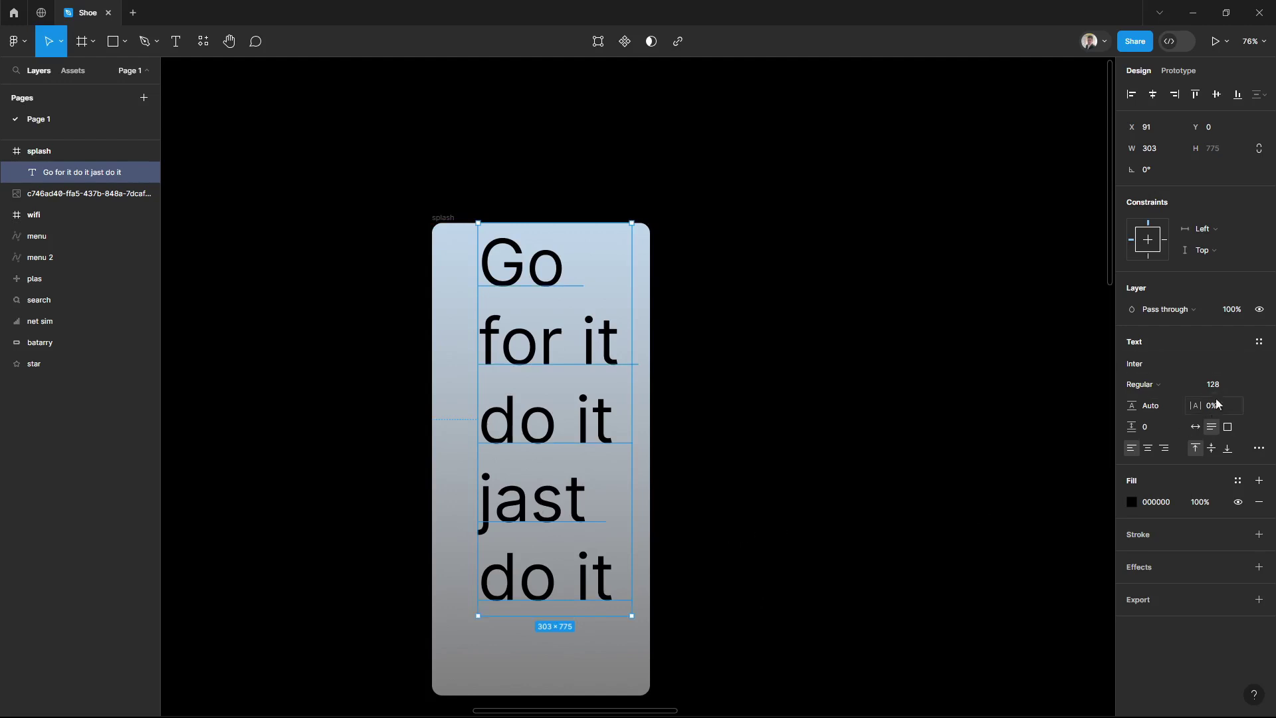
Set the slogan text's fill opacity to 20%
{"action": "left_click", "coordinate": [1204, 503]}
{"action": "type", "text": "0"}
{"action": "key", "text": "Return"}
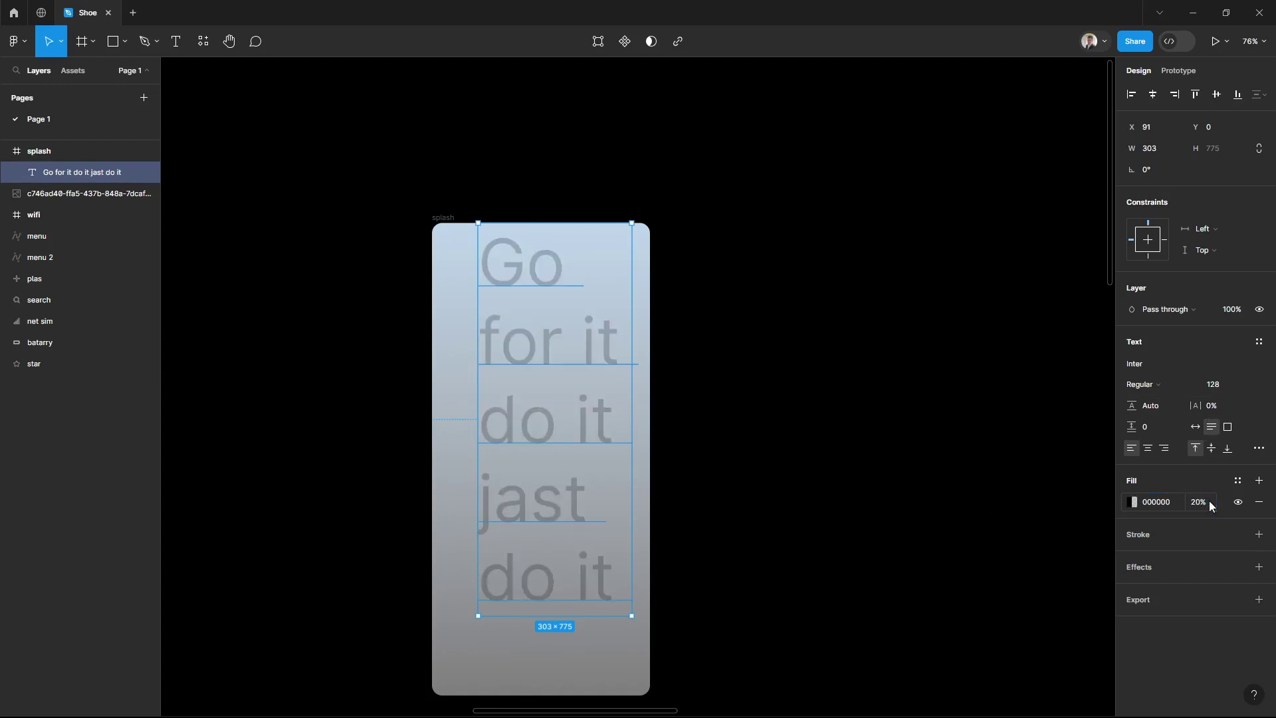
{"action": "left_click", "coordinate": [955, 522]}
Stretch the text box narrower and taller so it spans the full frame height
{"action": "left_click", "coordinate": [584, 465]}
{"action": "left_click_drag", "start_coordinate": [630, 615], "coordinate": [612, 671]}
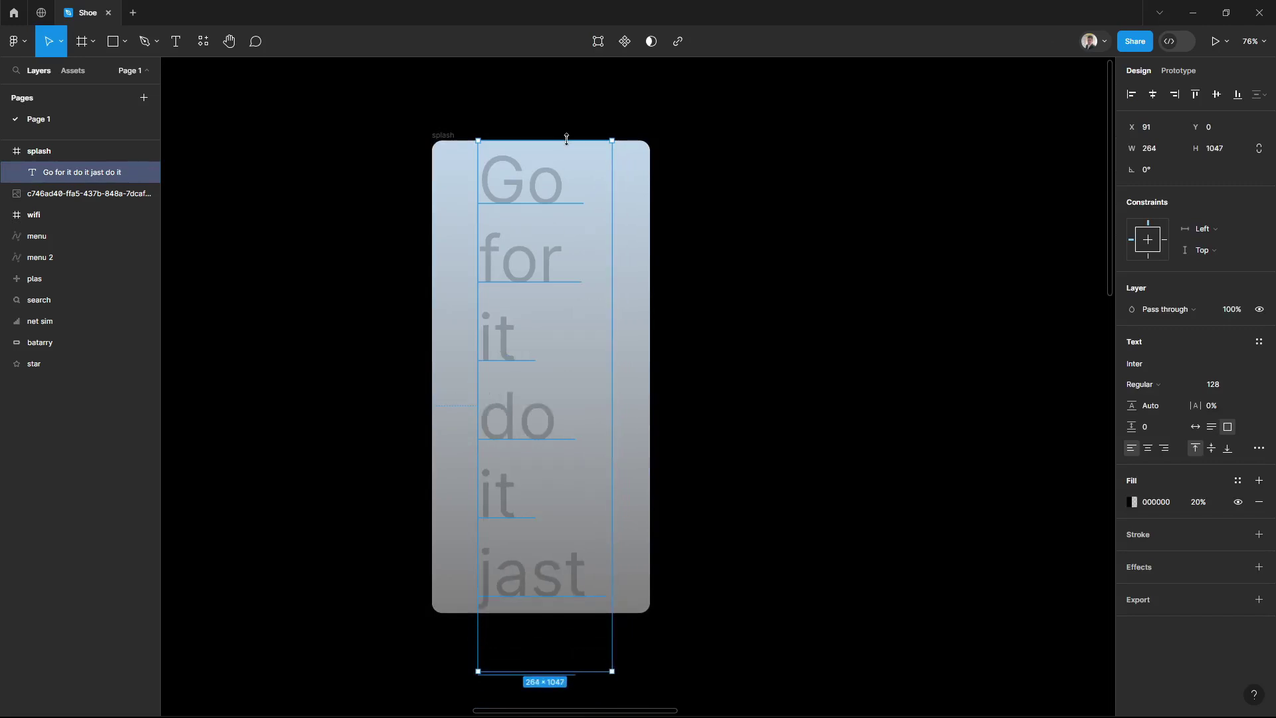
{"action": "left_click_drag", "start_coordinate": [566, 139], "coordinate": [576, 98]}
{"action": "left_click", "coordinate": [836, 395]}
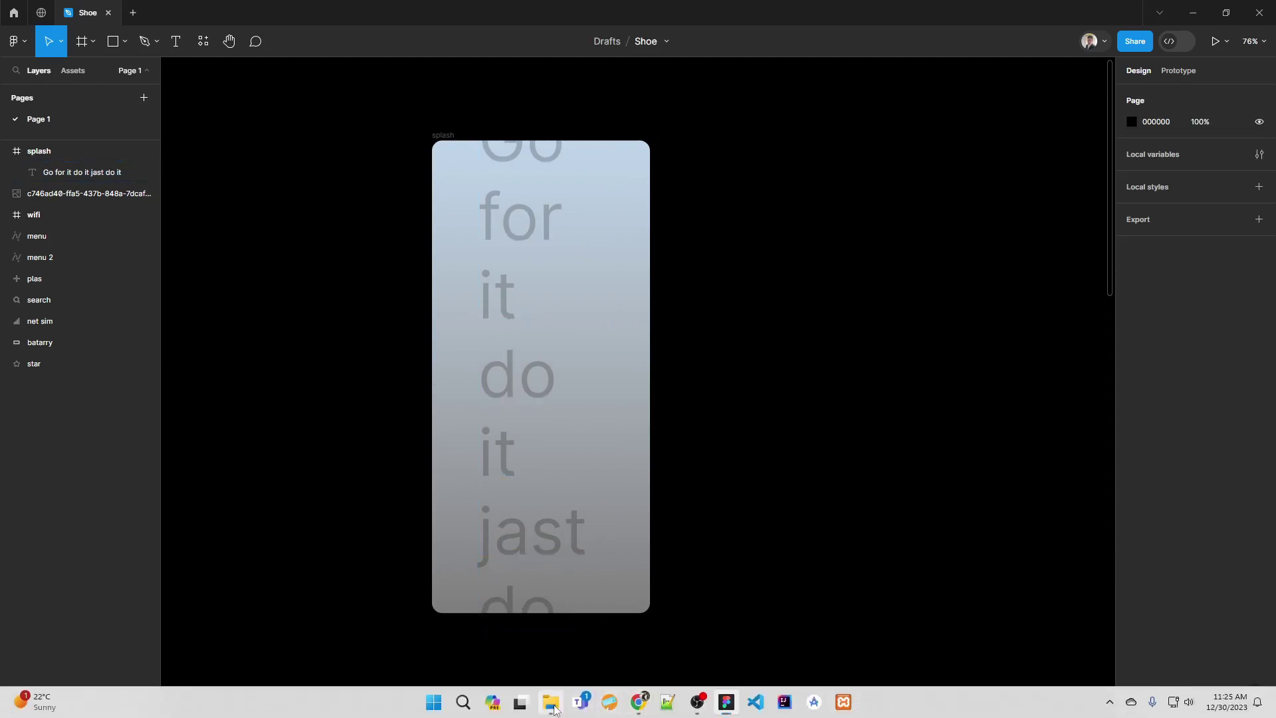
Import the shoe photo PNG into splash, scaled to 534×801 at position 0,0
{"action": "left_click", "coordinate": [551, 712]}
{"action": "left_click", "coordinate": [528, 355]}
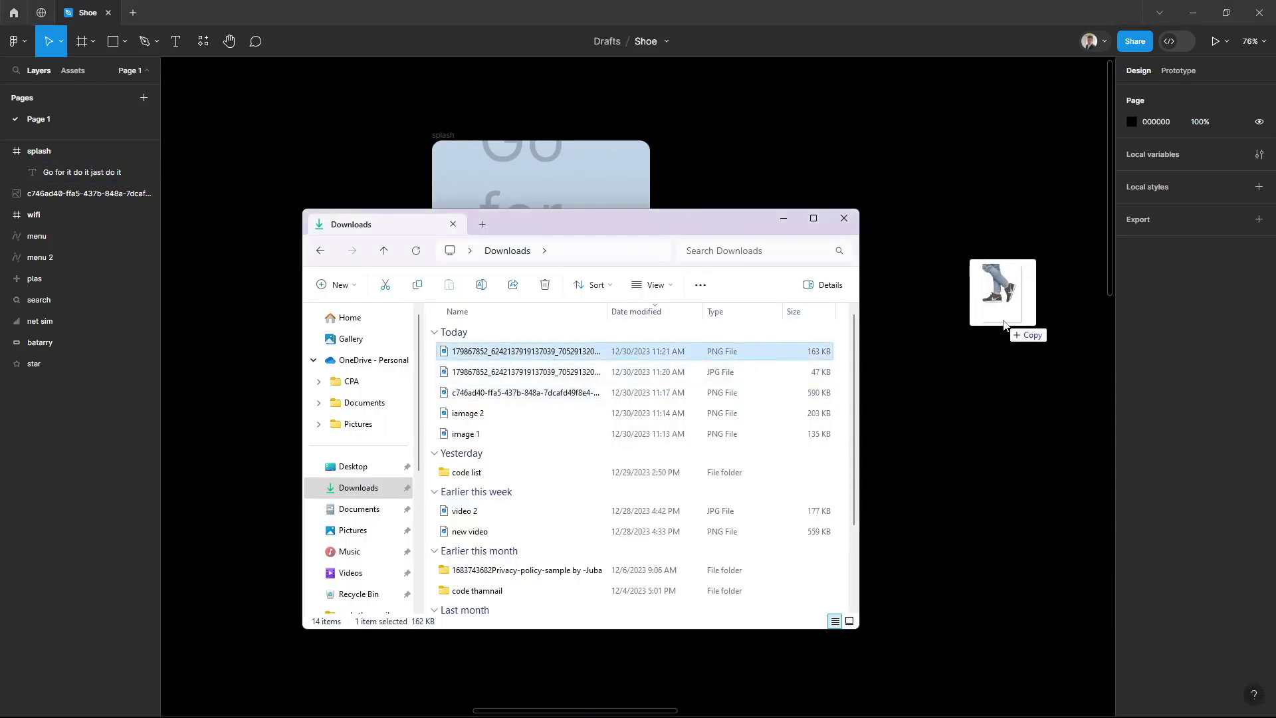
{"action": "mouse_move", "coordinate": [509, 353]}
{"action": "left_mouse_down"}
{"action": "mouse_move", "coordinate": [1000, 319]}
{"action": "mouse_move", "coordinate": [653, 275]}
{"action": "mouse_move", "coordinate": [561, 303]}
{"action": "left_mouse_up"}
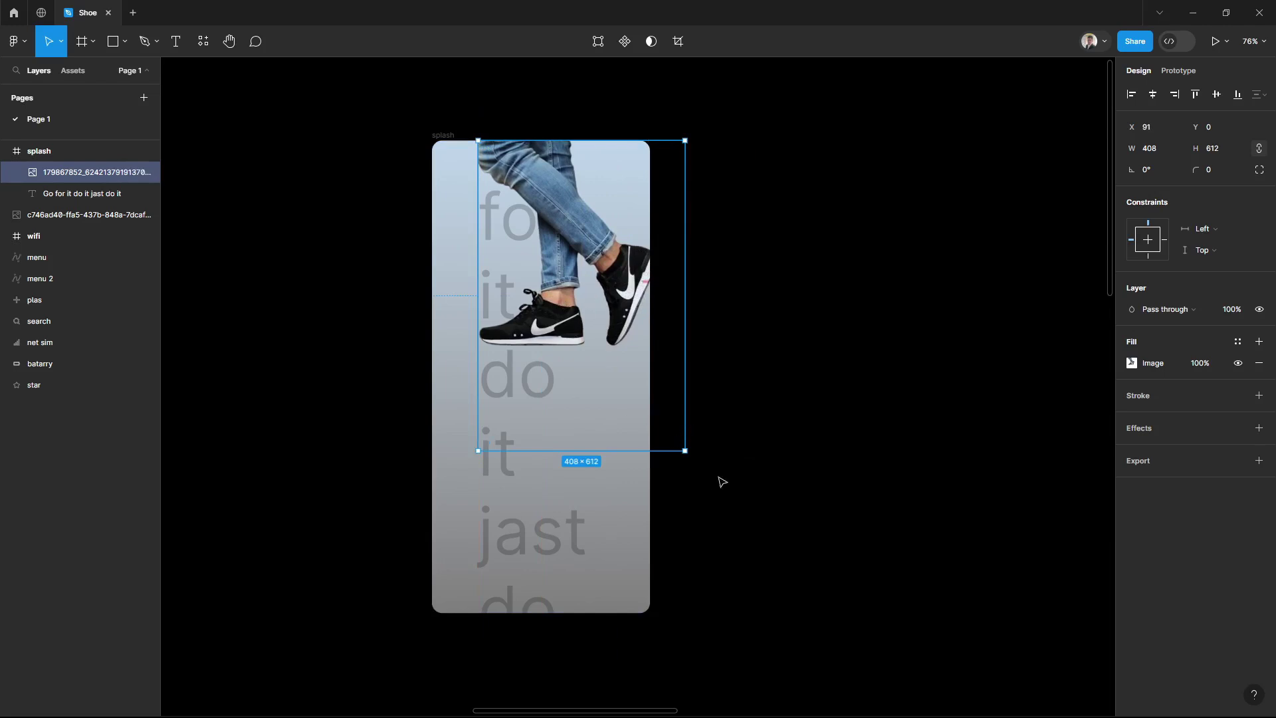
{"action": "key", "text": "k"}
{"action": "mouse_move", "coordinate": [687, 454]}
{"action": "left_mouse_down"}
{"action": "mouse_move", "coordinate": [743, 541]}
{"action": "mouse_move", "coordinate": [573, 376]}
{"action": "left_mouse_up"}
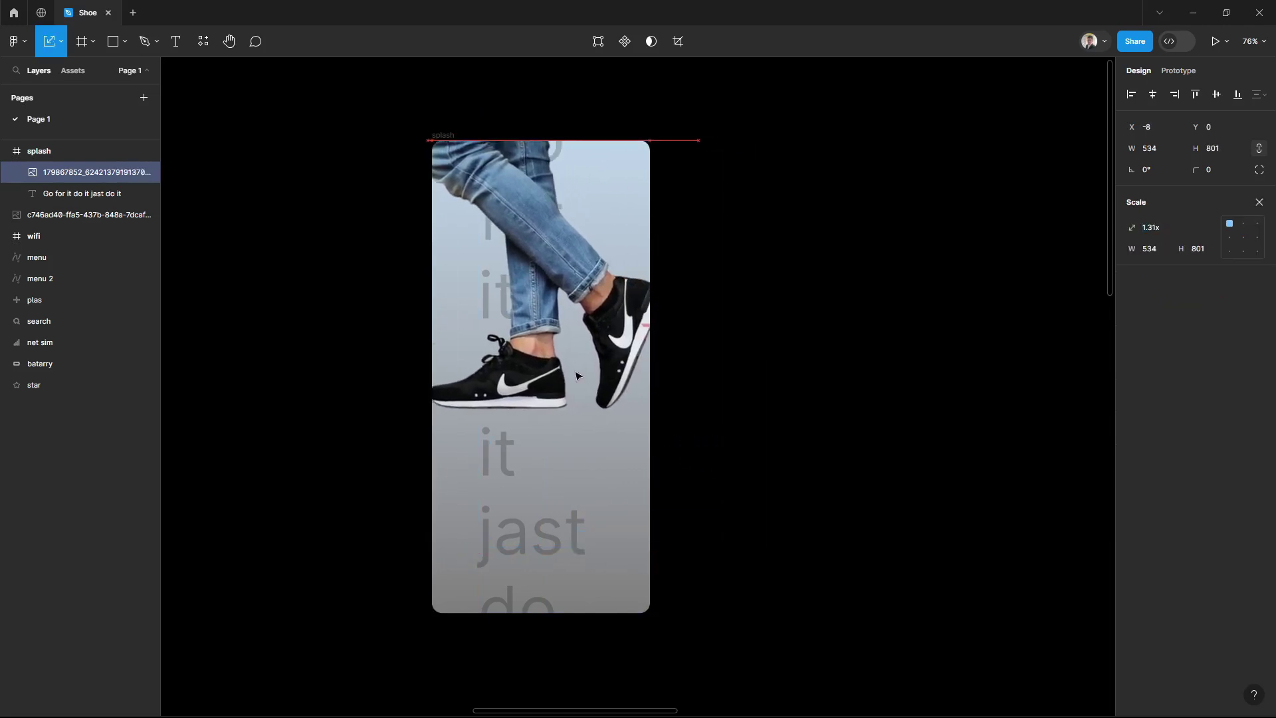
{"action": "left_click_drag", "start_coordinate": [576, 376], "coordinate": [583, 376]}
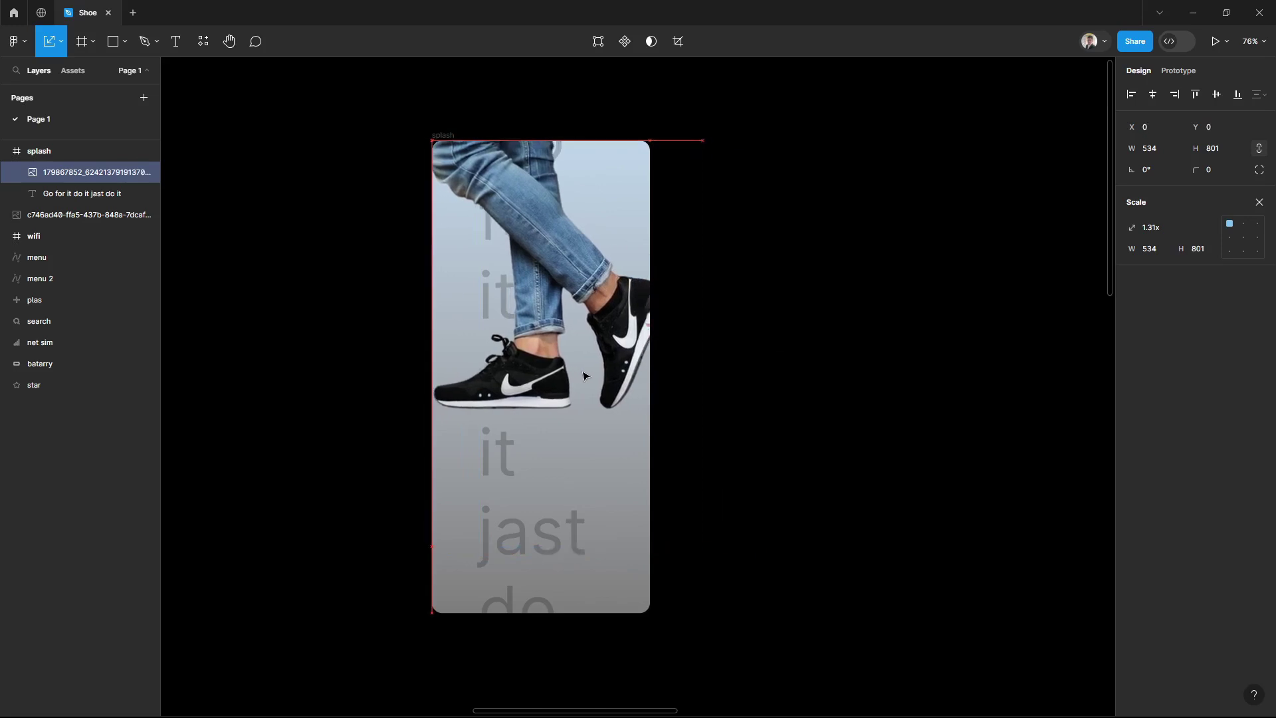
{"action": "left_click_drag", "start_coordinate": [703, 546], "coordinate": [667, 503]}
{"action": "left_click", "coordinate": [819, 527]}
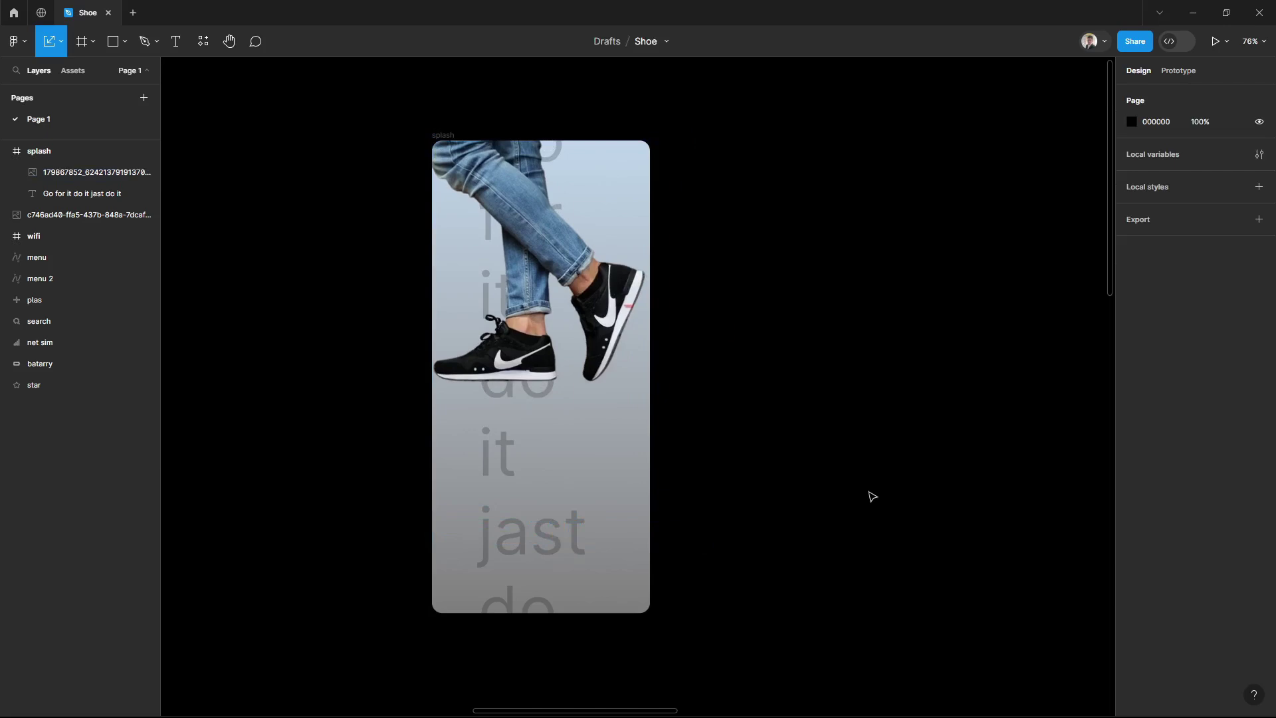
Lower the background slogan text's fill opacity to 5%
{"action": "left_click", "coordinate": [87, 194]}
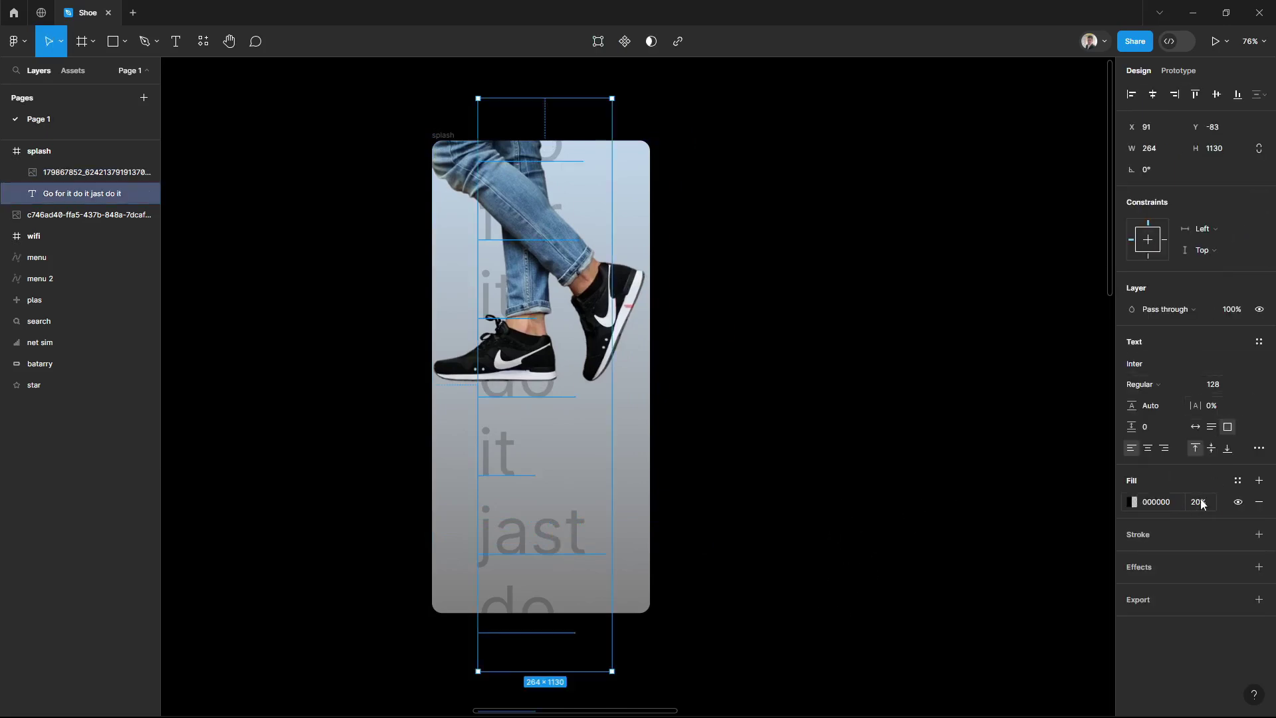
{"action": "left_click", "coordinate": [1201, 504]}
{"action": "key", "text": "BackSpace"}
{"action": "type", "text": "5"}
{"action": "key", "text": "Return"}
{"action": "key", "text": "Escape"}
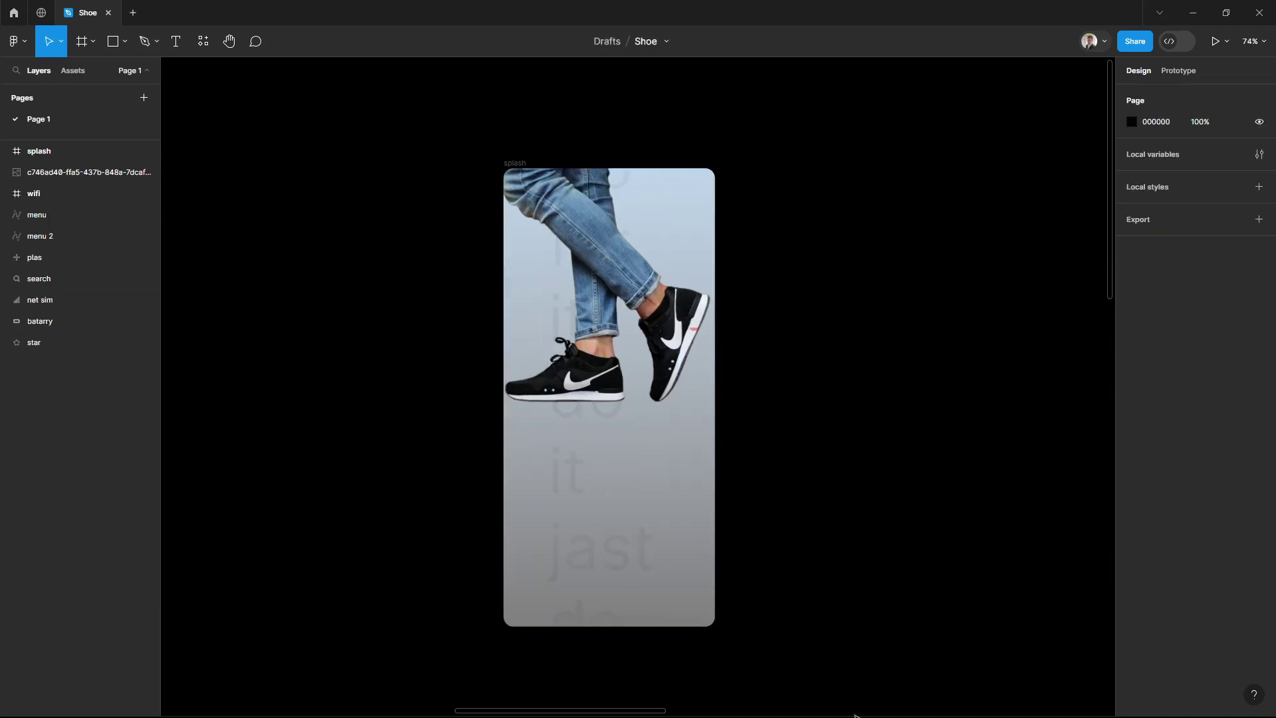
Import the nike_PNG12 logo from Downloads into the splash frame
{"action": "key", "text": "super+e"}
{"action": "left_click", "coordinate": [369, 489]}
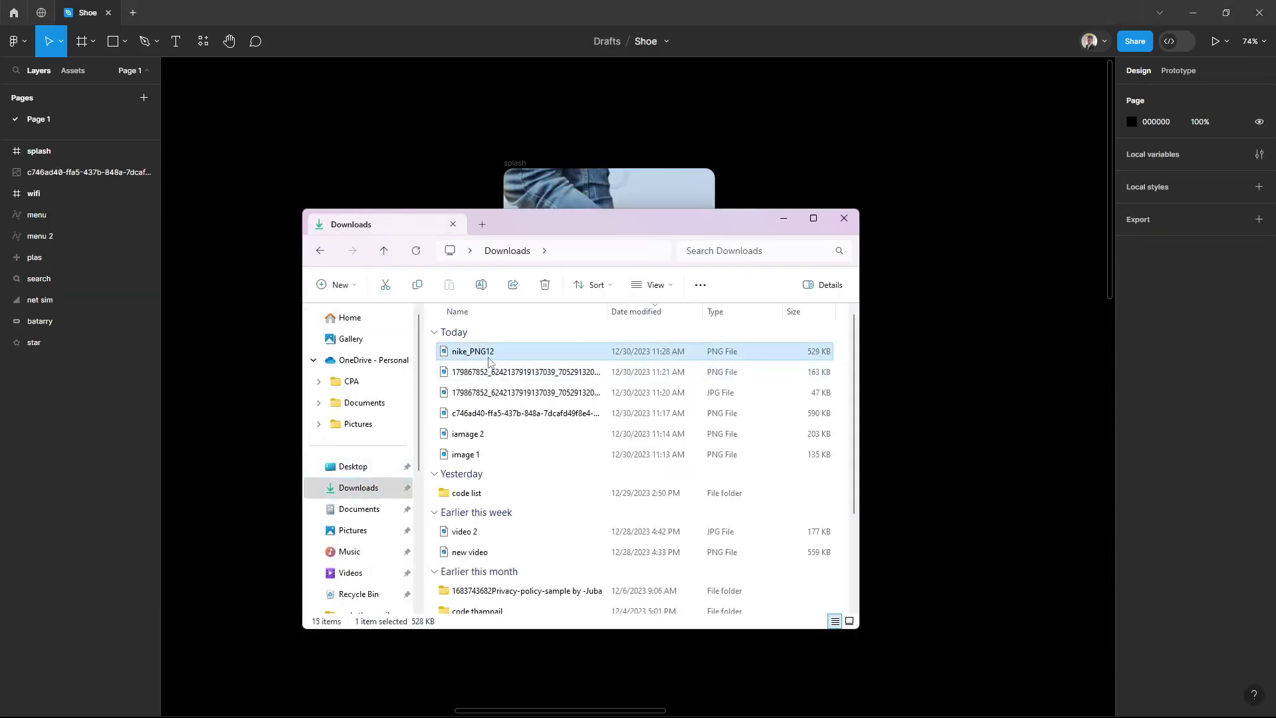
{"action": "left_click_drag", "start_coordinate": [490, 362], "coordinate": [643, 400]}
{"action": "key", "text": "k"}
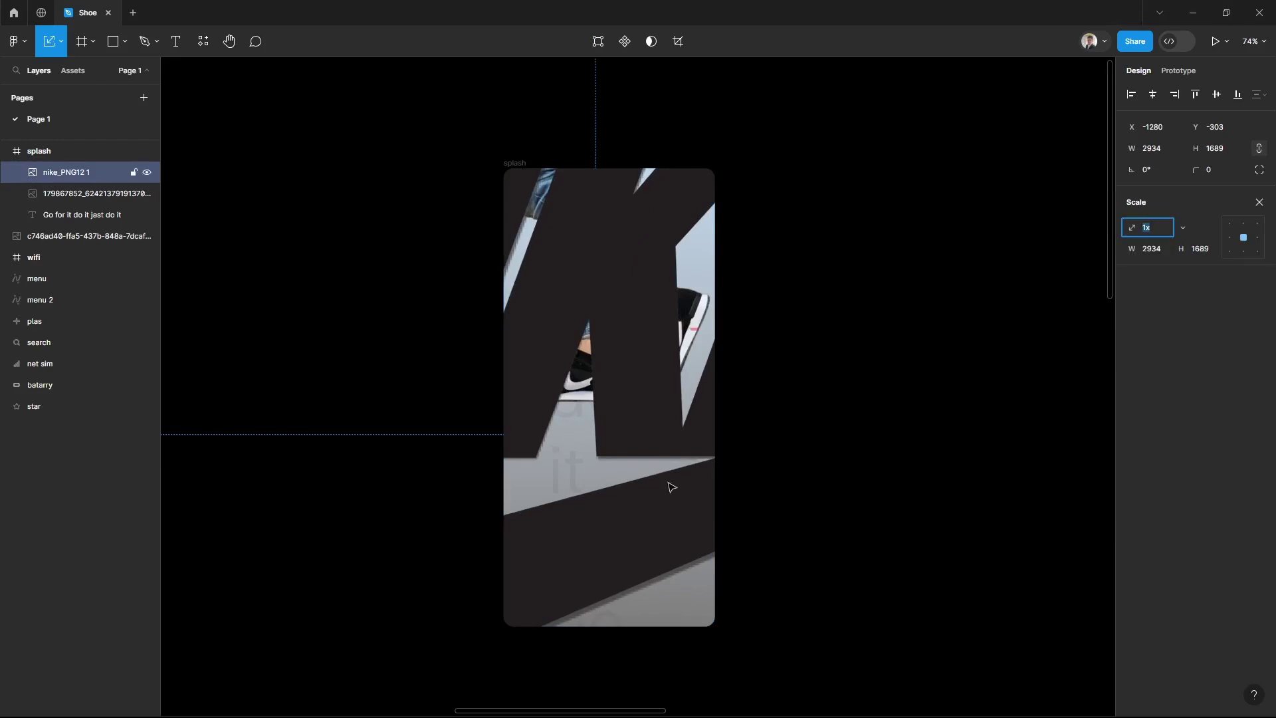
{"action": "left_click_drag", "start_coordinate": [667, 487], "coordinate": [742, 592]}
Scale the Nike logo down to 522×300.5 and place it just below the sneakers
{"action": "scroll", "coordinate": [718, 535], "scroll_direction": "down", "scroll_amount": 2}
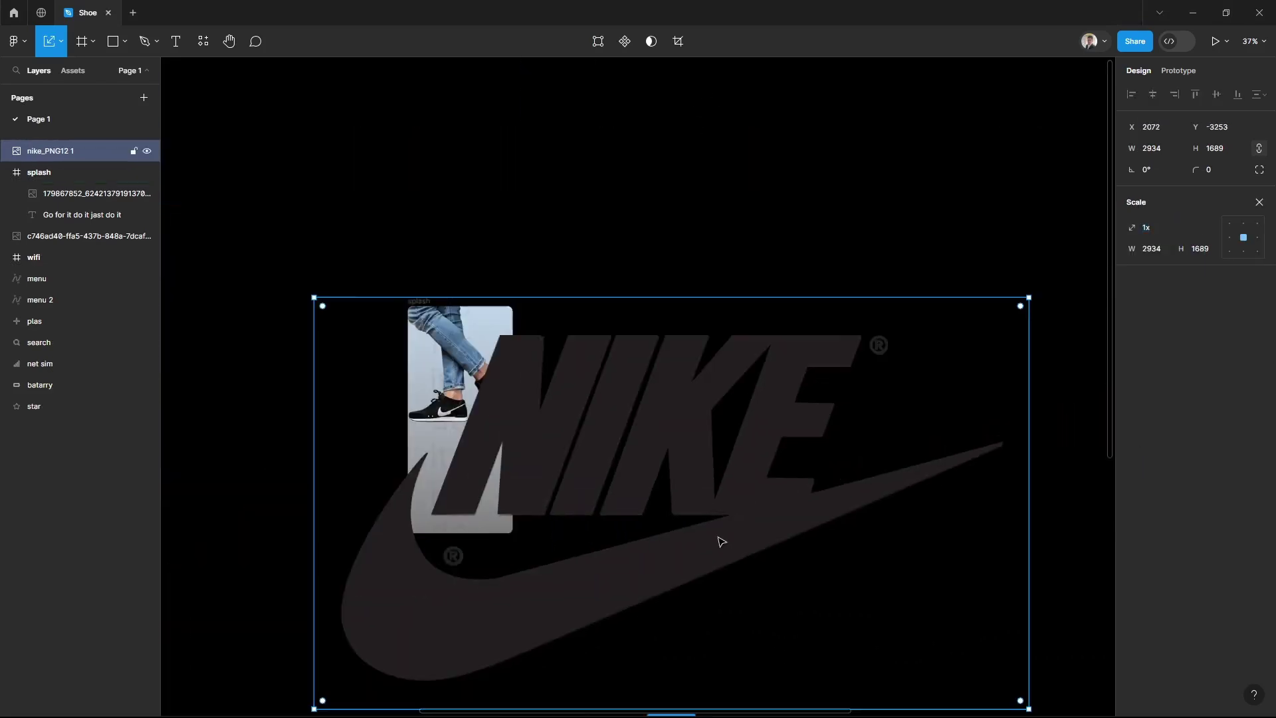
{"action": "scroll", "coordinate": [896, 578], "scroll_direction": "down", "scroll_amount": 3}
{"action": "mouse_move", "coordinate": [944, 521]}
{"action": "left_mouse_down"}
{"action": "mouse_move", "coordinate": [404, 288]}
{"action": "mouse_move", "coordinate": [375, 253]}
{"action": "left_mouse_up"}
{"action": "left_click_drag", "start_coordinate": [456, 316], "coordinate": [394, 275]}
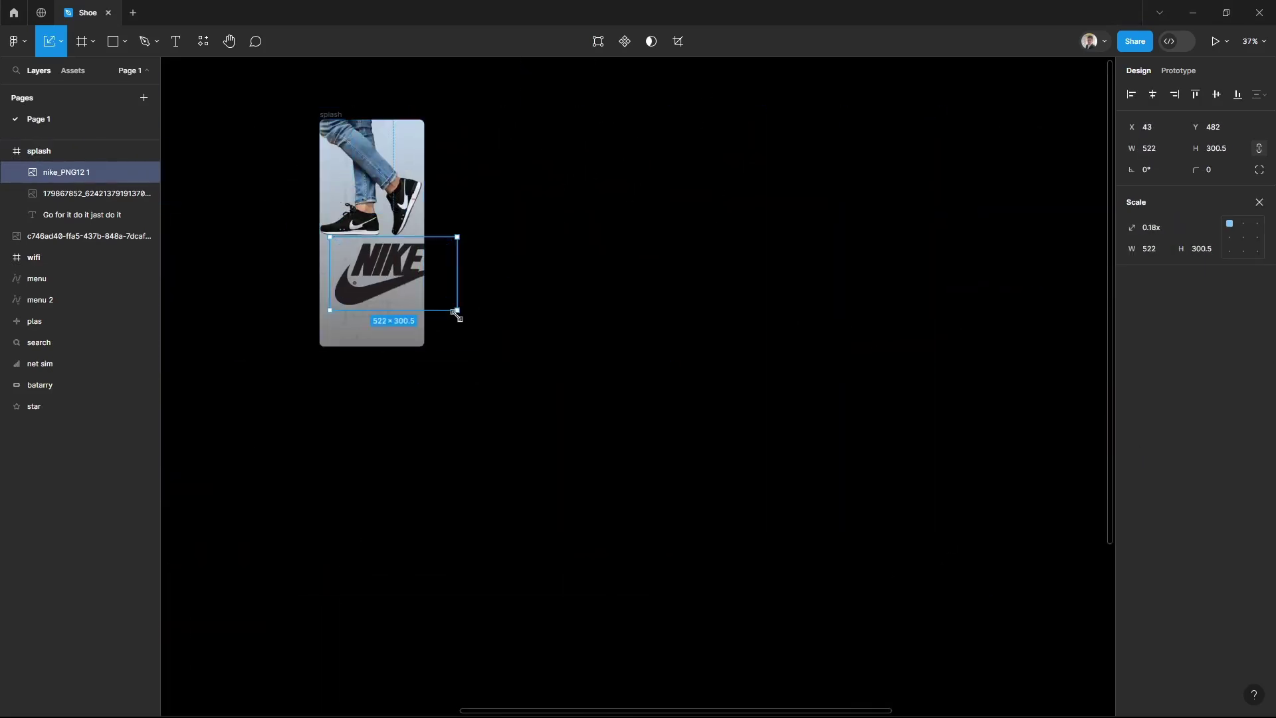
{"action": "left_click", "coordinate": [500, 279]}
{"action": "scroll", "coordinate": [500, 280], "scroll_direction": "up", "scroll_amount": 4}
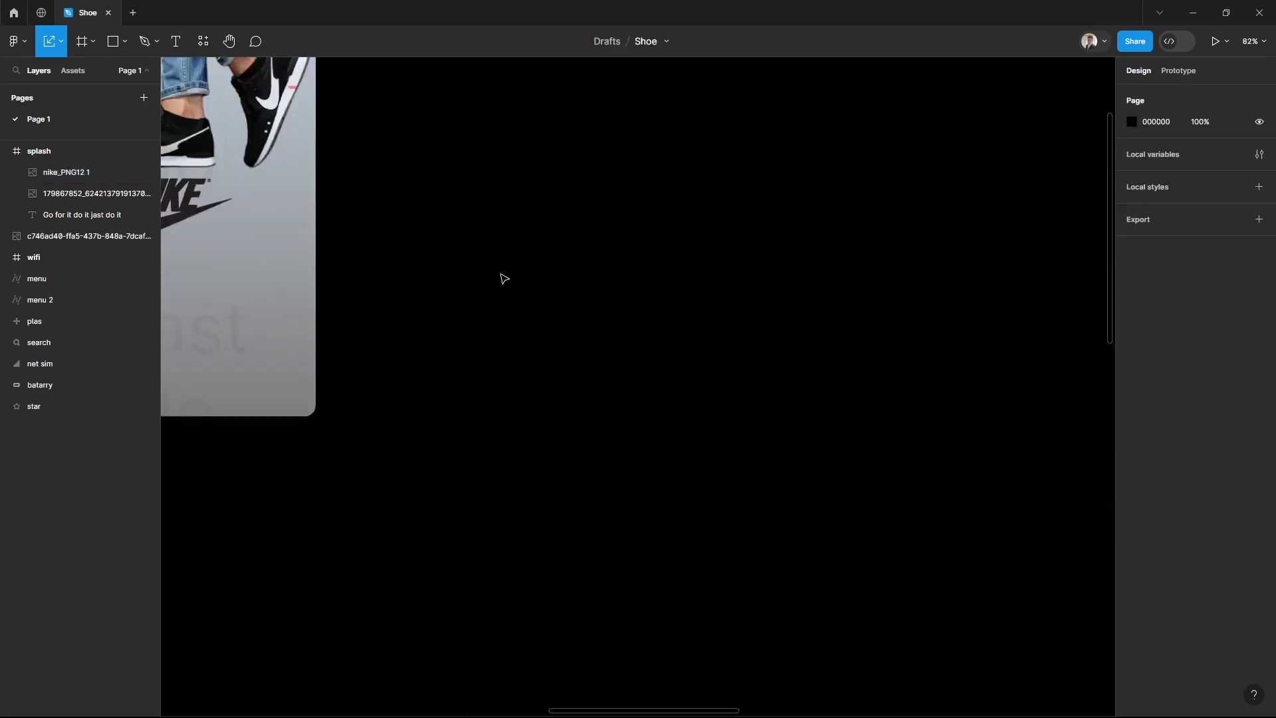
{"action": "scroll", "coordinate": [802, 397], "scroll_direction": "down", "scroll_amount": 3}
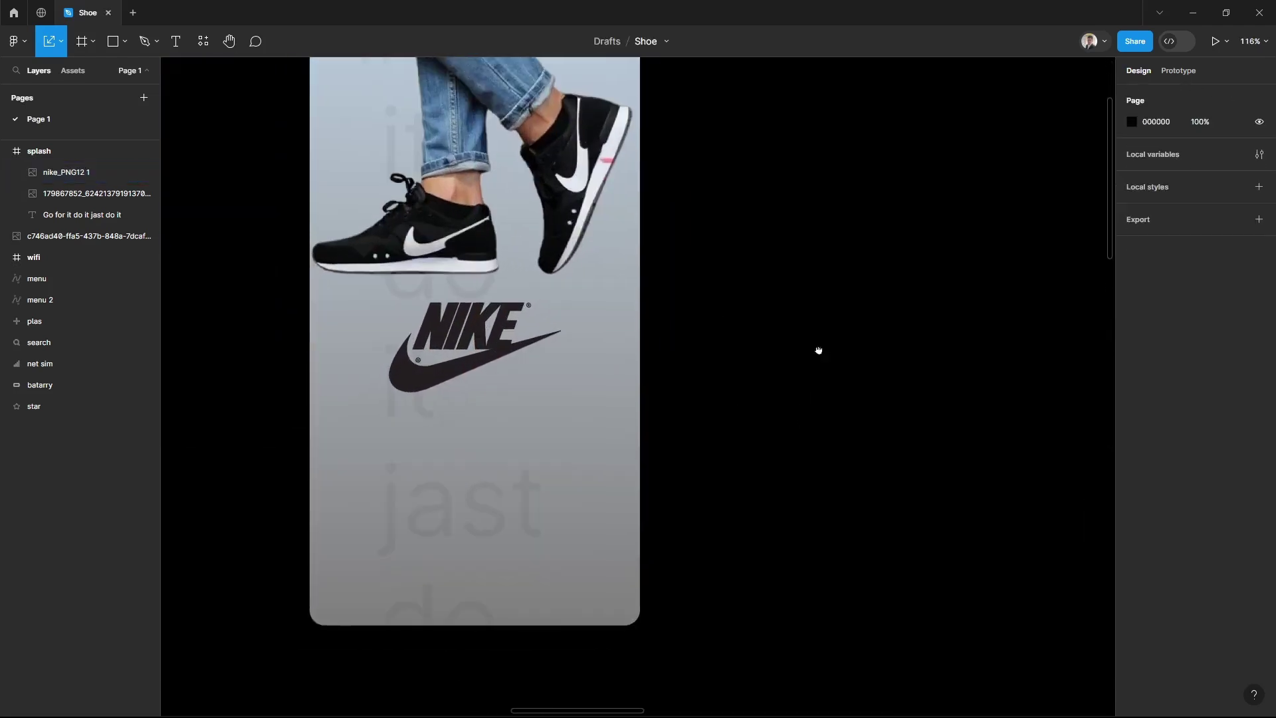
{"action": "scroll", "coordinate": [817, 350], "scroll_direction": "up", "scroll_amount": 2}
{"action": "scroll", "coordinate": [809, 357], "scroll_direction": "down", "scroll_amount": 2}
{"action": "scroll", "coordinate": [173, 367], "scroll_direction": "right", "scroll_amount": 5}
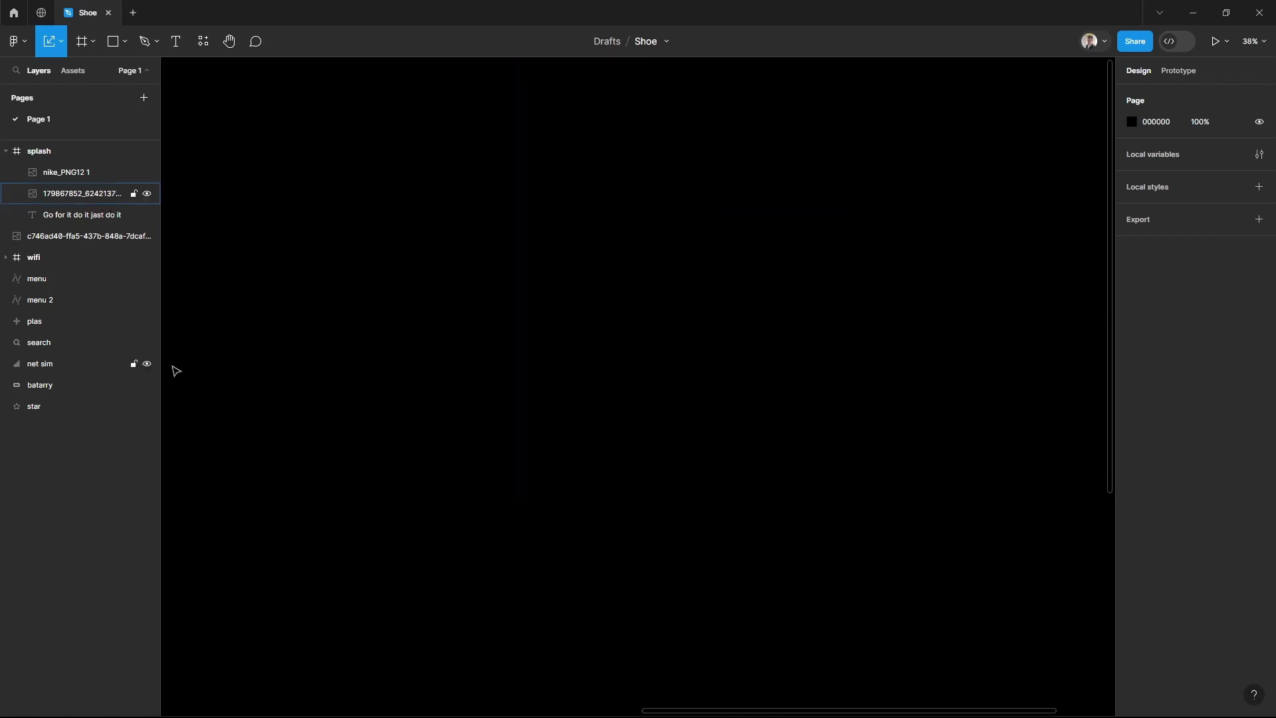
{"action": "scroll", "coordinate": [800, 365], "scroll_direction": "down", "scroll_amount": 3}
{"action": "scroll", "coordinate": [800, 365], "scroll_direction": "up", "scroll_amount": 3}
{"action": "scroll", "coordinate": [522, 236], "scroll_direction": "down", "scroll_amount": 5}
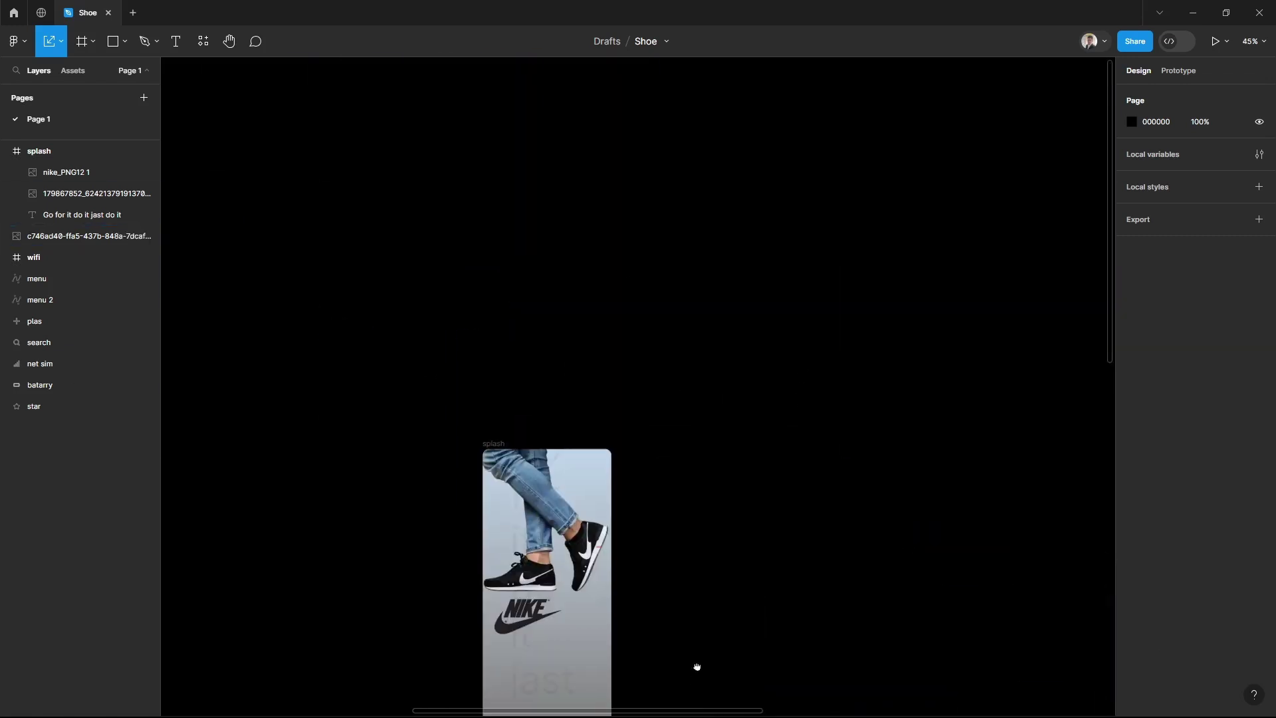
{"action": "scroll", "coordinate": [698, 666], "scroll_direction": "up", "scroll_amount": 3}
{"action": "scroll", "coordinate": [789, 560], "scroll_direction": "down", "scroll_amount": 2}
{"action": "scroll", "coordinate": [802, 438], "scroll_direction": "up", "scroll_amount": 1}
Add the caption 'Start your jarny with nike' near the bottom of splash
{"action": "key", "text": "r"}
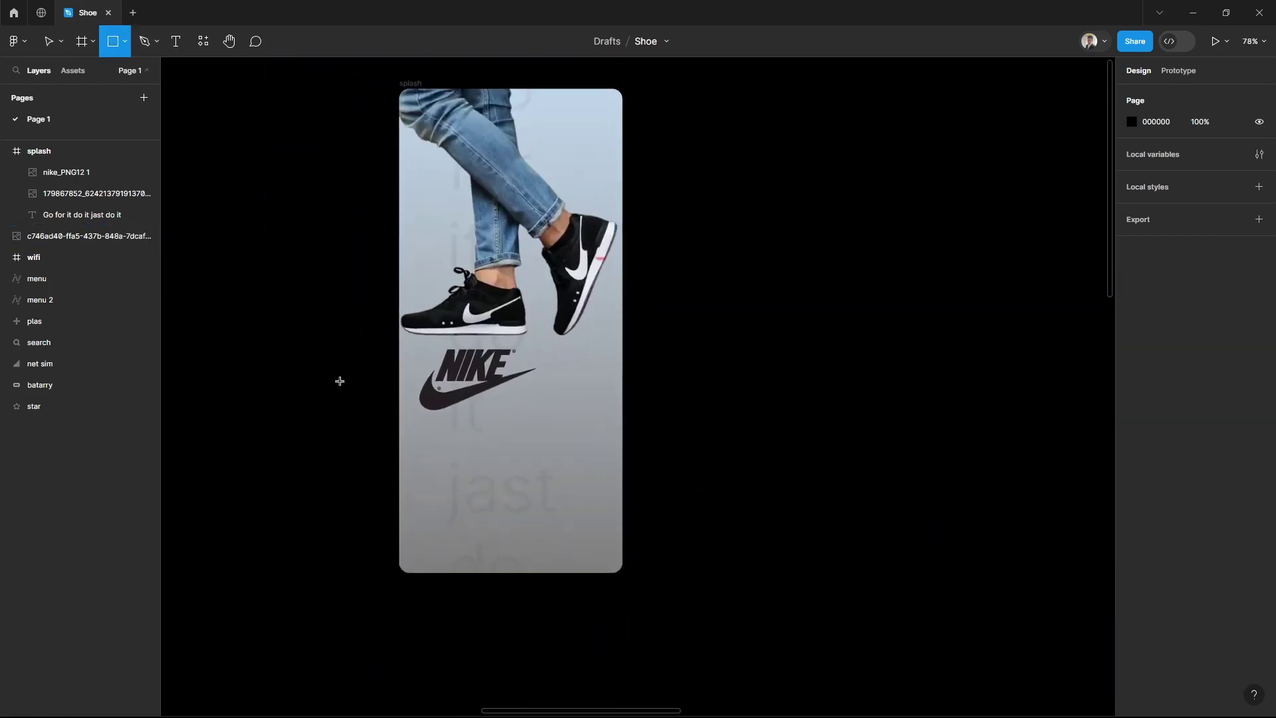
{"action": "left_click", "coordinate": [177, 41]}
{"action": "left_click", "coordinate": [431, 525]}
{"action": "type", "text": "Start your jarny with nik"}
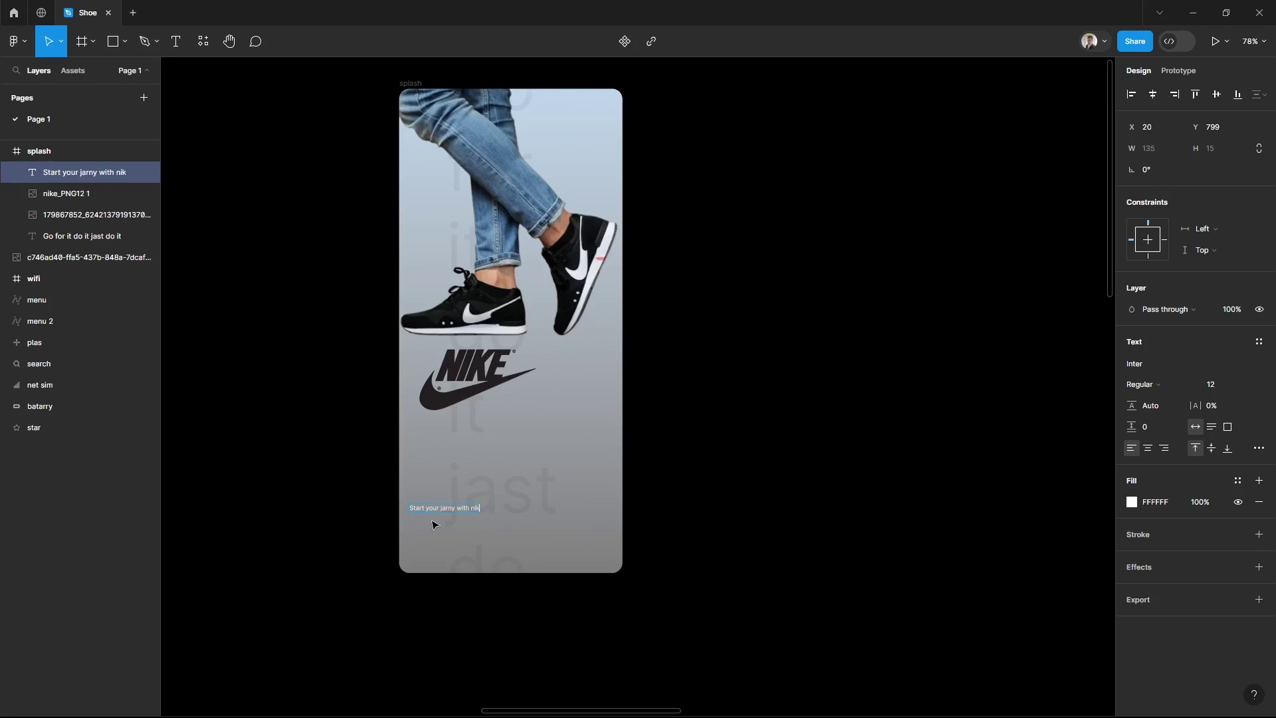
{"action": "type", "text": "e"}
{"action": "key", "text": "Escape"}
Style the caption as black (000000) Inika at size 24, narrowed so it wraps
{"action": "left_click", "coordinate": [1242, 384]}
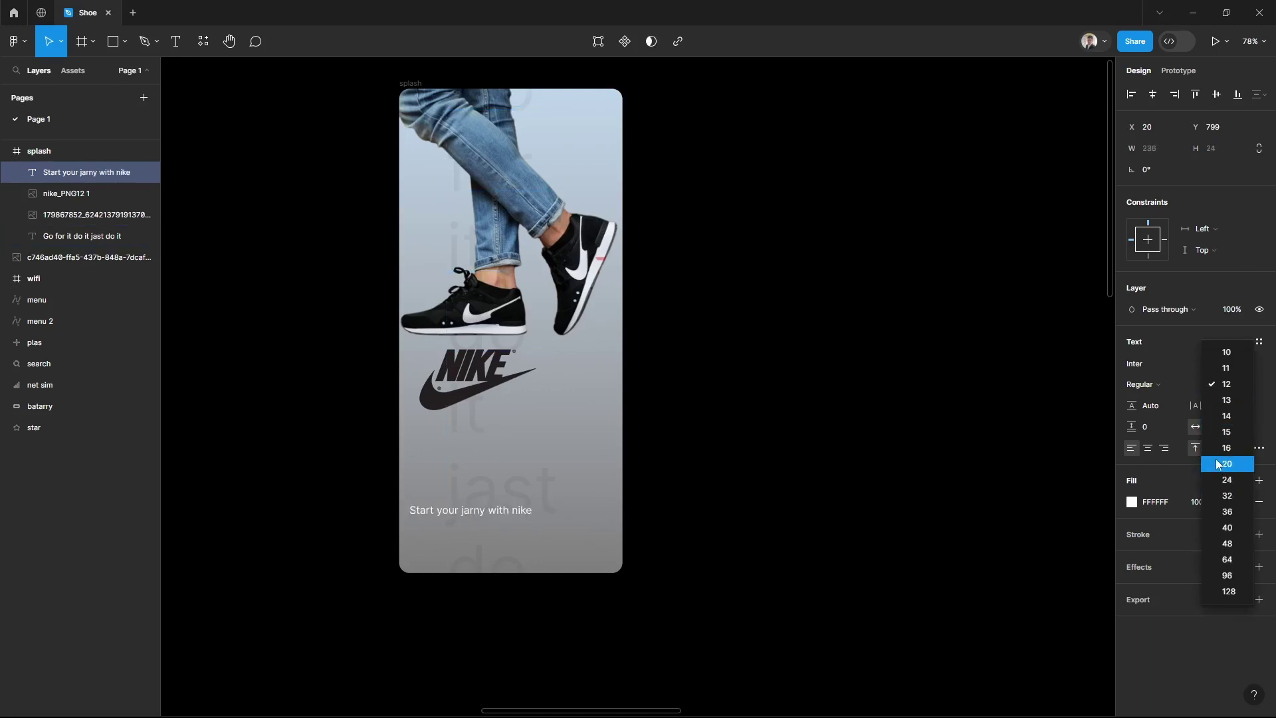
{"action": "left_click", "coordinate": [1226, 479]}
{"action": "left_click", "coordinate": [1131, 502]}
{"action": "left_click", "coordinate": [959, 530]}
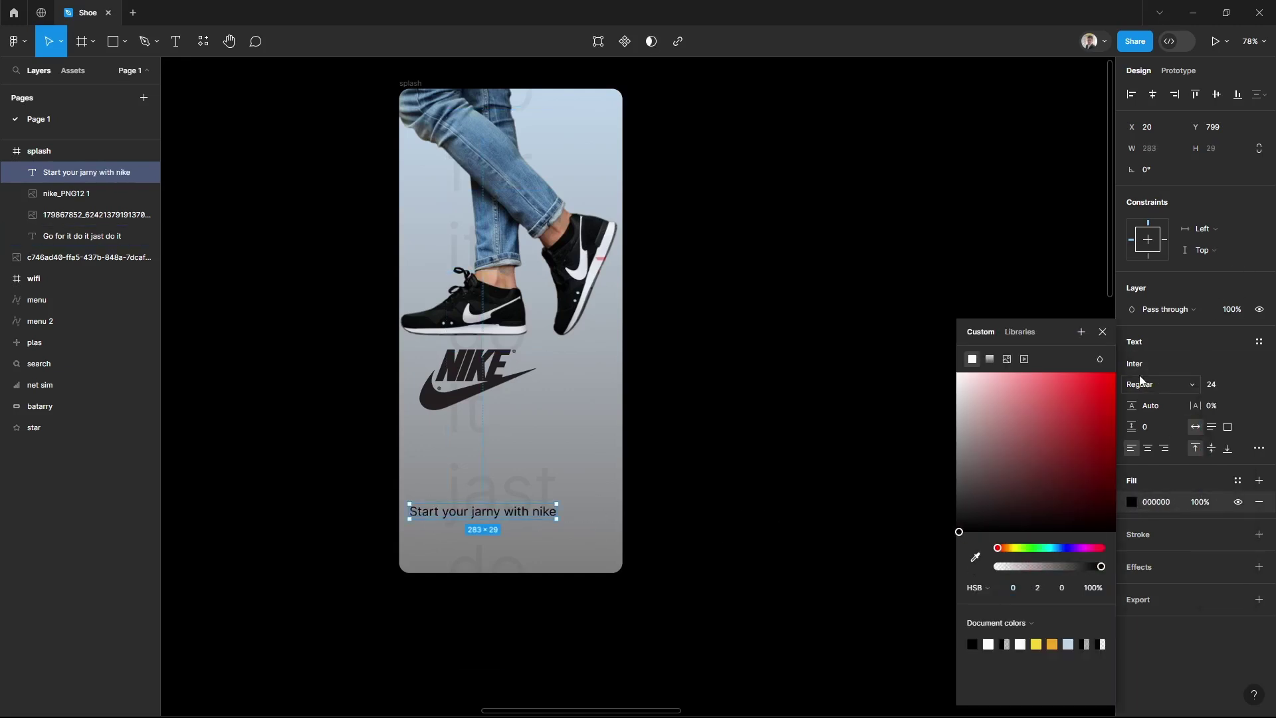
{"action": "left_click", "coordinate": [1136, 364]}
{"action": "left_click", "coordinate": [1017, 443]}
{"action": "mouse_move", "coordinate": [557, 512]}
{"action": "left_mouse_down"}
{"action": "mouse_move", "coordinate": [532, 523]}
{"action": "mouse_move", "coordinate": [591, 518]}
{"action": "mouse_move", "coordinate": [551, 547]}
{"action": "mouse_move", "coordinate": [583, 538]}
{"action": "mouse_move", "coordinate": [532, 518]}
{"action": "mouse_move", "coordinate": [609, 533]}
{"action": "mouse_move", "coordinate": [595, 516]}
{"action": "left_mouse_up"}
{"action": "key", "text": "Escape"}
Choose the Ellipse tool for the circle beside the caption
{"action": "key", "text": "k"}
{"action": "left_click", "coordinate": [736, 537]}
{"action": "left_click", "coordinate": [125, 41]}
{"action": "left_click", "coordinate": [73, 120]}
Fill the circle beside the tagline with black
{"action": "key", "text": "Escape"}
{"action": "left_click", "coordinate": [594, 518]}
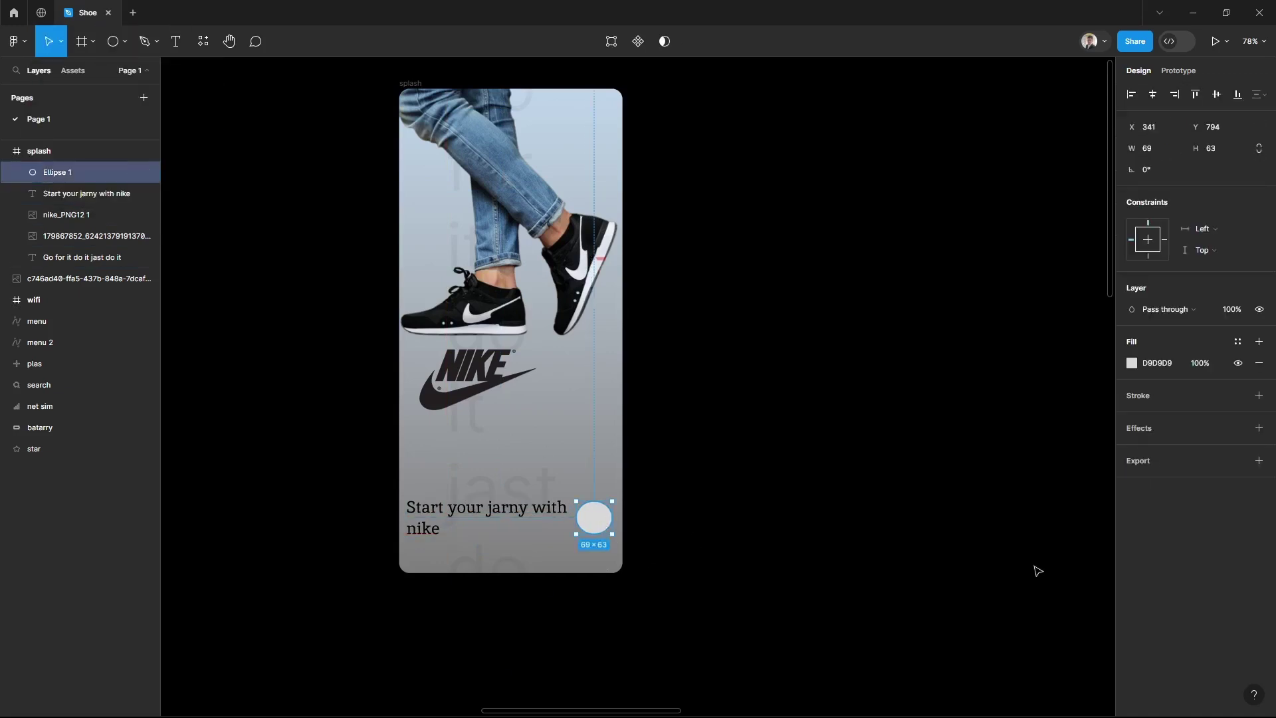
{"action": "left_click", "coordinate": [1132, 363]}
{"action": "mouse_move", "coordinate": [1056, 399]}
{"action": "left_mouse_down"}
{"action": "mouse_move", "coordinate": [968, 455]}
{"action": "mouse_move", "coordinate": [957, 530]}
{"action": "left_mouse_up"}
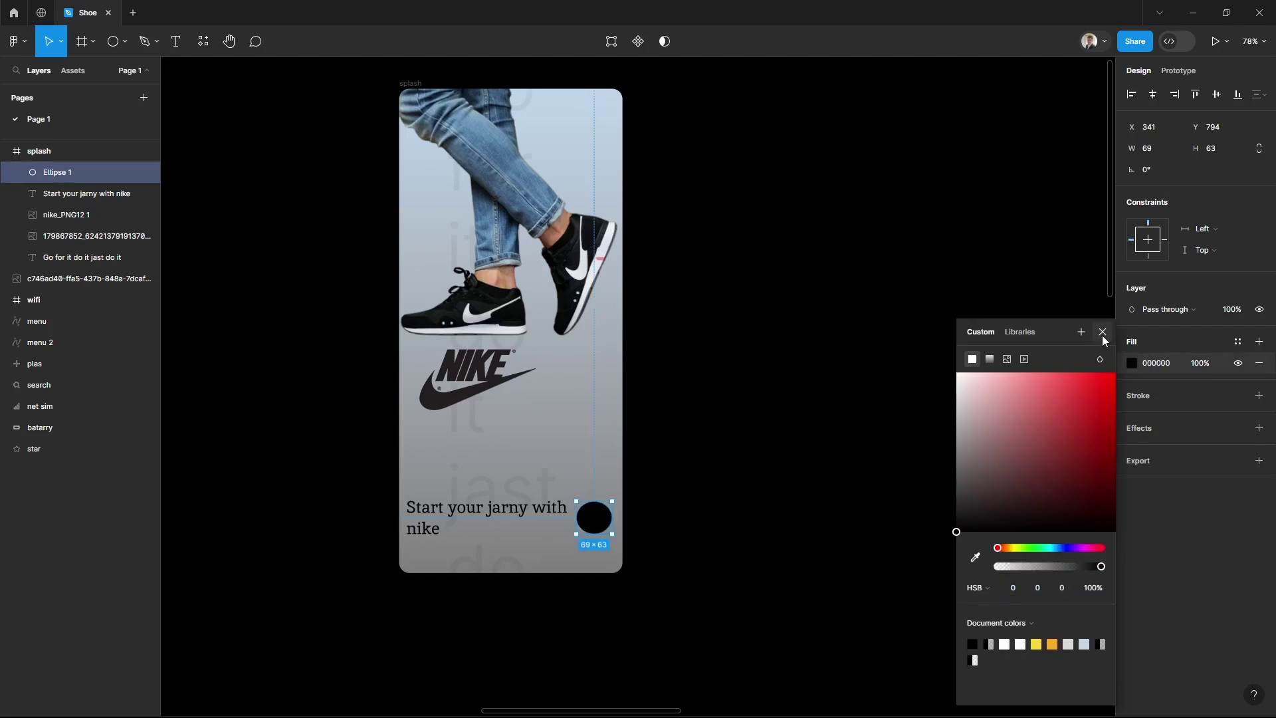
{"action": "left_click", "coordinate": [1103, 334]}
Duplicate the black circle, scale the copy to 0.7x inside it, and fill it white
{"action": "key", "text": "ctrl+d"}
{"action": "key", "text": "shift+2"}
{"action": "key", "text": "k"}
{"action": "left_click_drag", "start_coordinate": [624, 510], "coordinate": [577, 467]}
{"action": "left_click", "coordinate": [1258, 202]}
{"action": "left_click", "coordinate": [1132, 363]}
{"action": "left_click_drag", "start_coordinate": [982, 433], "coordinate": [929, 347]}
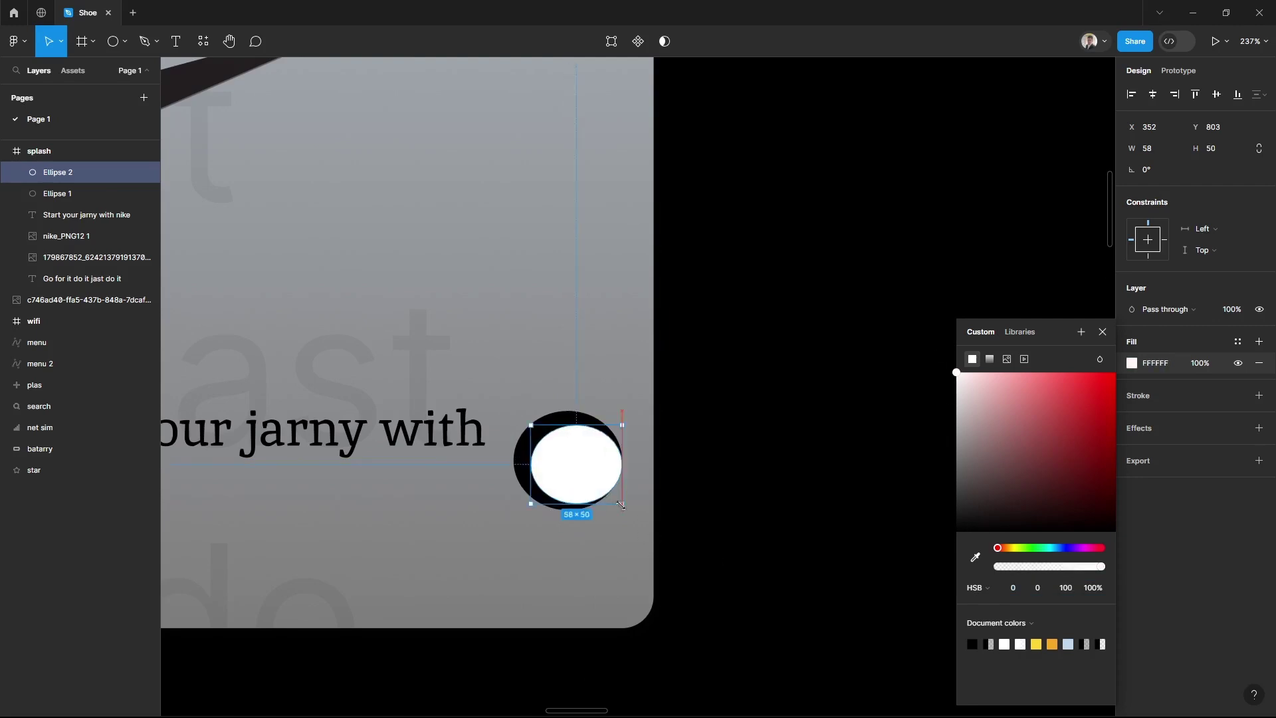
{"action": "left_click", "coordinate": [729, 490]}
Enlarge the white circle to 60.24×55
{"action": "scroll", "coordinate": [773, 425], "scroll_direction": "down", "scroll_amount": 3}
{"action": "scroll", "coordinate": [818, 438], "scroll_direction": "down", "scroll_amount": 3}
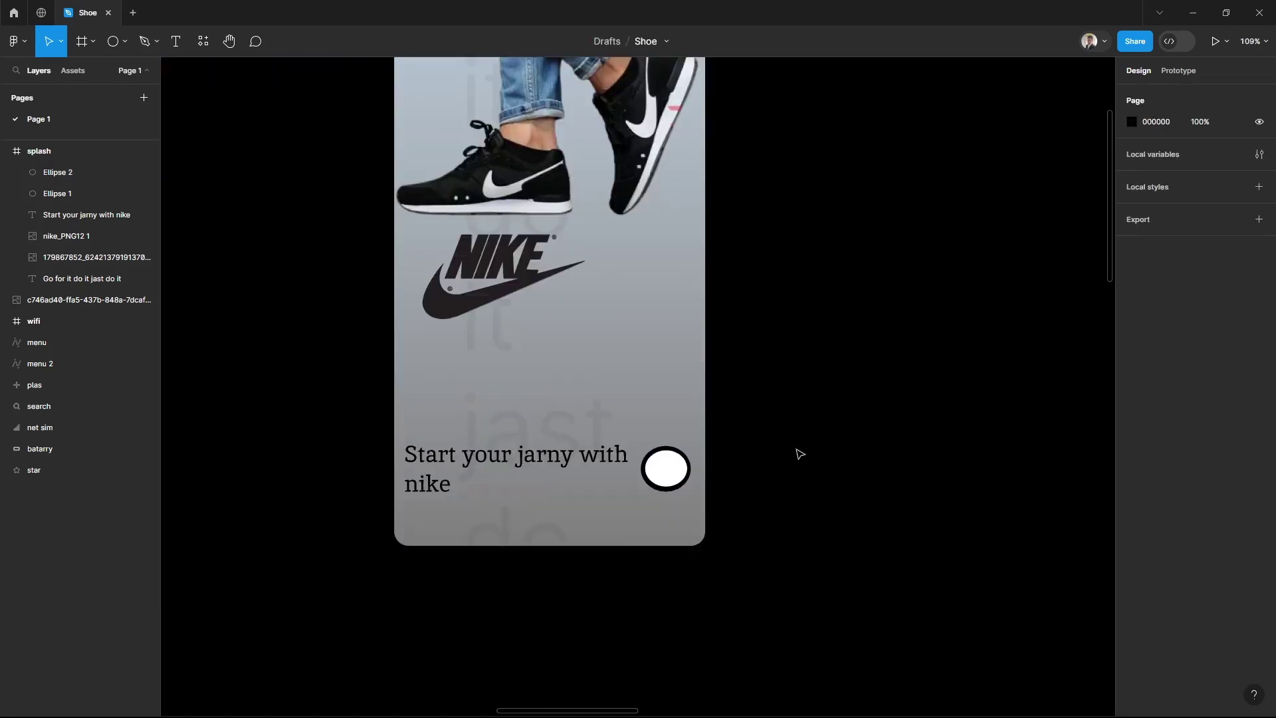
{"action": "key", "text": "ctrl+z"}
{"action": "scroll", "coordinate": [776, 452], "scroll_direction": "up", "scroll_amount": 5}
{"action": "scroll", "coordinate": [578, 491], "scroll_direction": "up", "scroll_amount": 5}
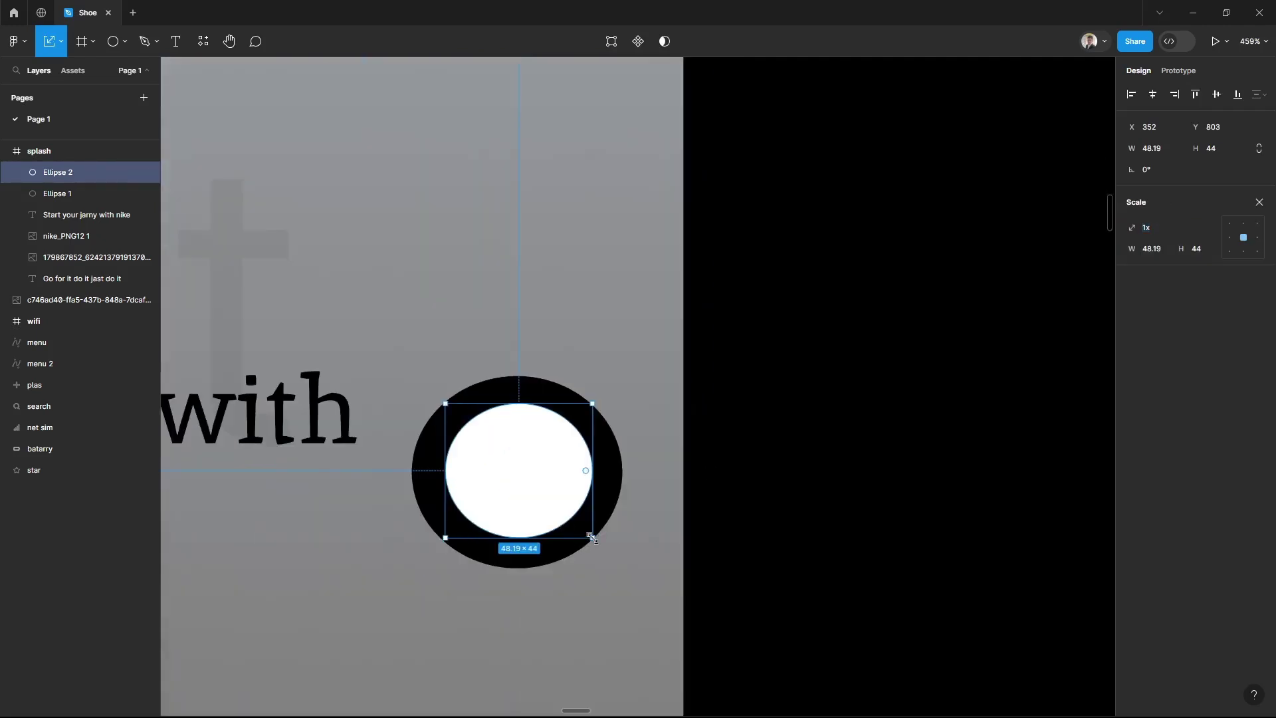
{"action": "left_click_drag", "start_coordinate": [588, 499], "coordinate": [550, 498]}
{"action": "left_click_drag", "start_coordinate": [598, 549], "coordinate": [601, 553]}
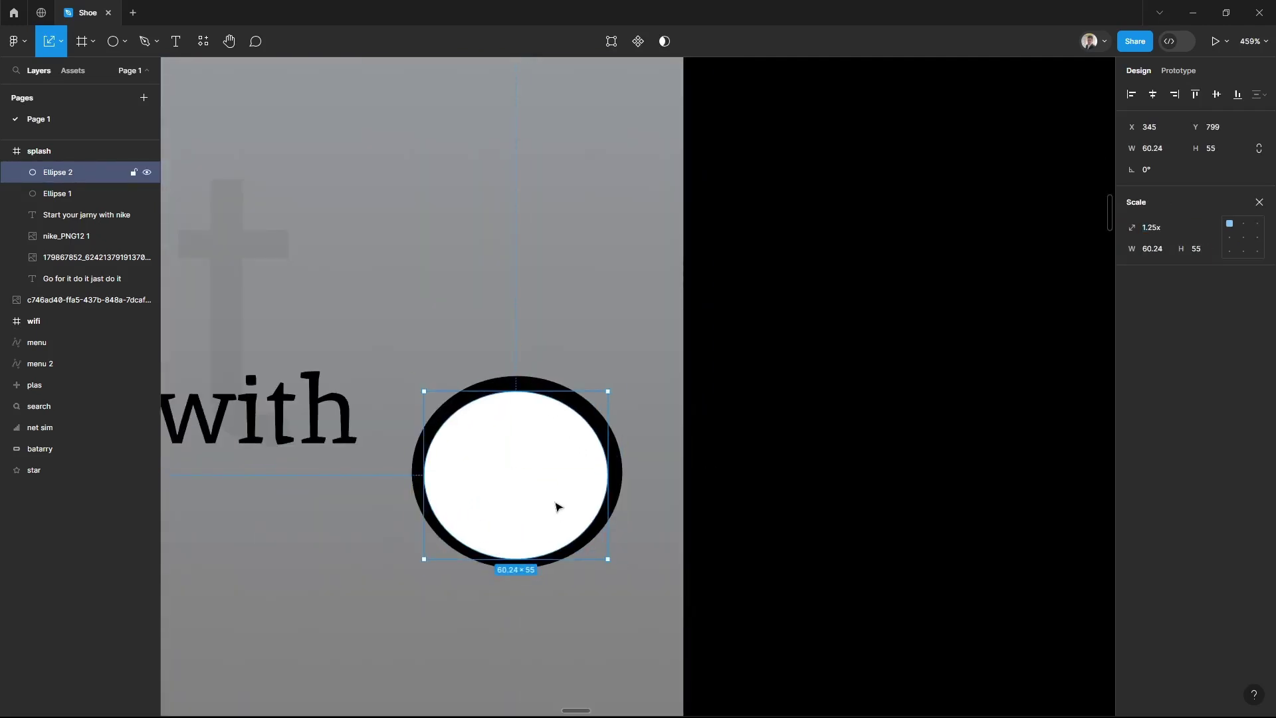
{"action": "left_click", "coordinate": [826, 487]}
{"action": "scroll", "coordinate": [803, 456], "scroll_direction": "down", "scroll_amount": 3}
{"action": "key", "text": "ctrl+z"}
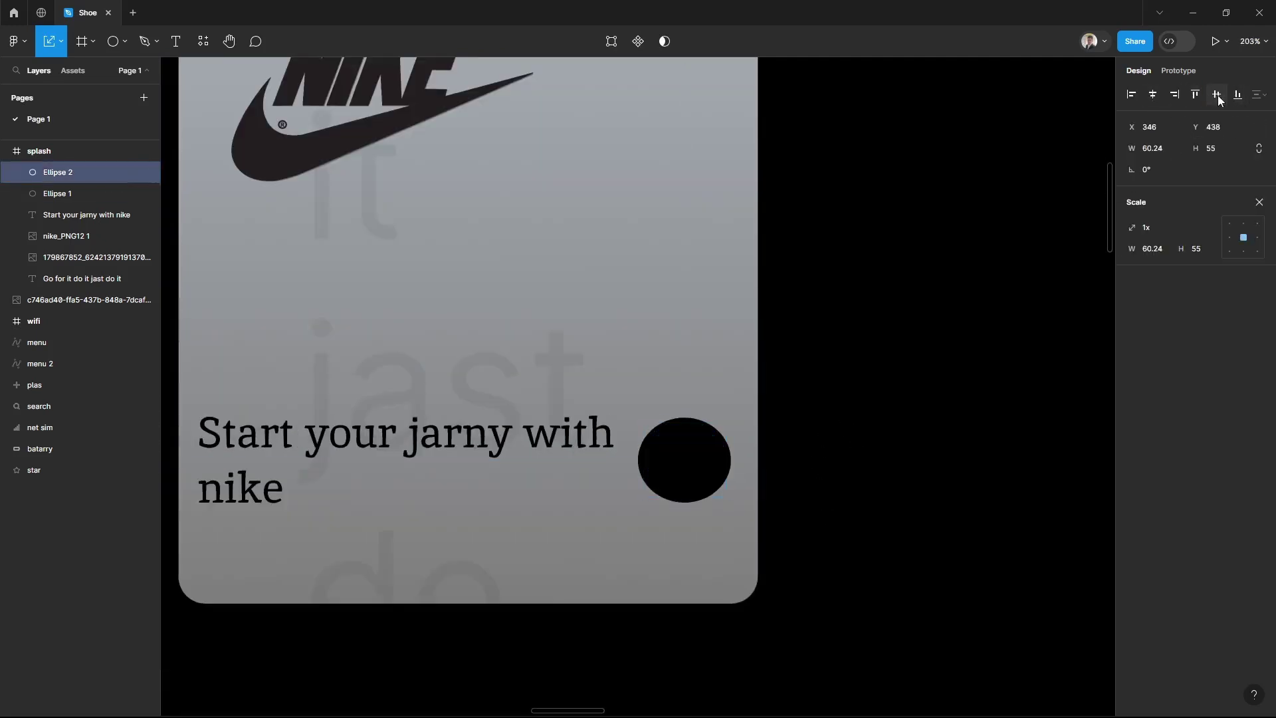
Centre the white circle on the black circle
{"action": "left_click", "coordinate": [1195, 93]}
{"action": "scroll", "coordinate": [771, 299], "scroll_direction": "up", "scroll_amount": 10}
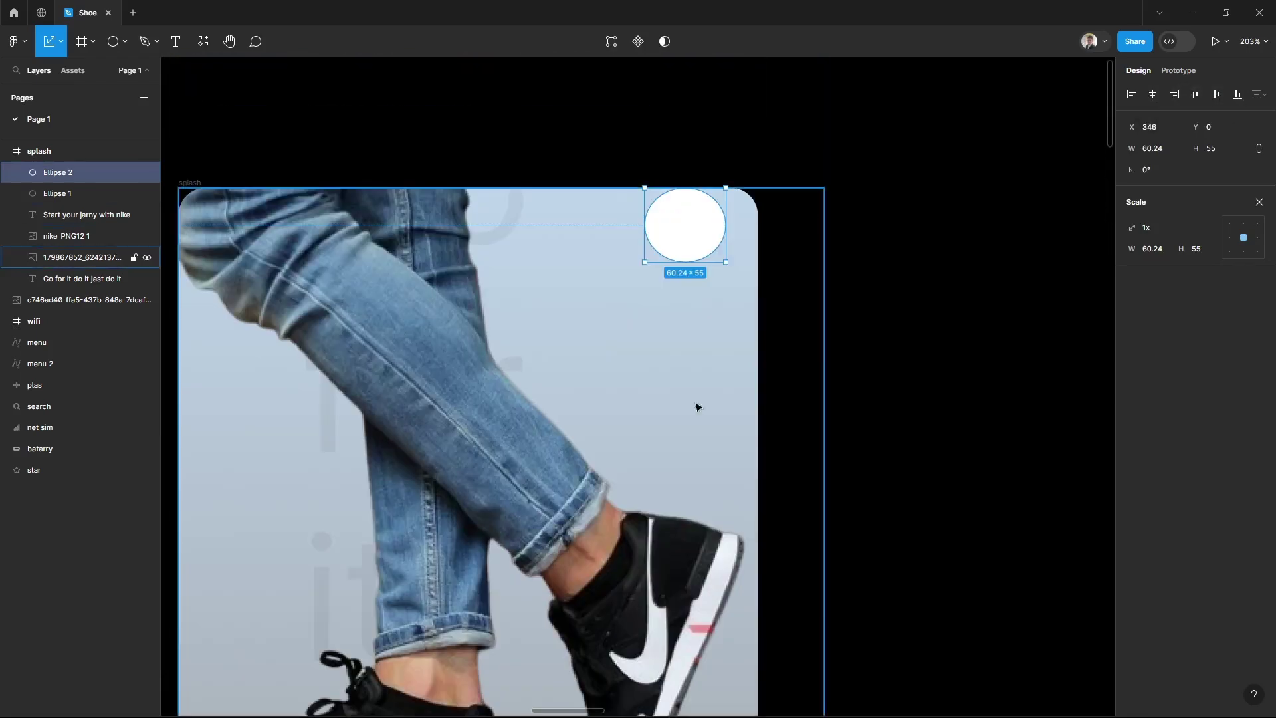
{"action": "left_click", "coordinate": [1237, 93]}
{"action": "scroll", "coordinate": [843, 441], "scroll_direction": "down", "scroll_amount": 5}
{"action": "scroll", "coordinate": [764, 441], "scroll_direction": "down", "scroll_amount": 8}
{"action": "left_click_drag", "start_coordinate": [717, 441], "coordinate": [697, 358]}
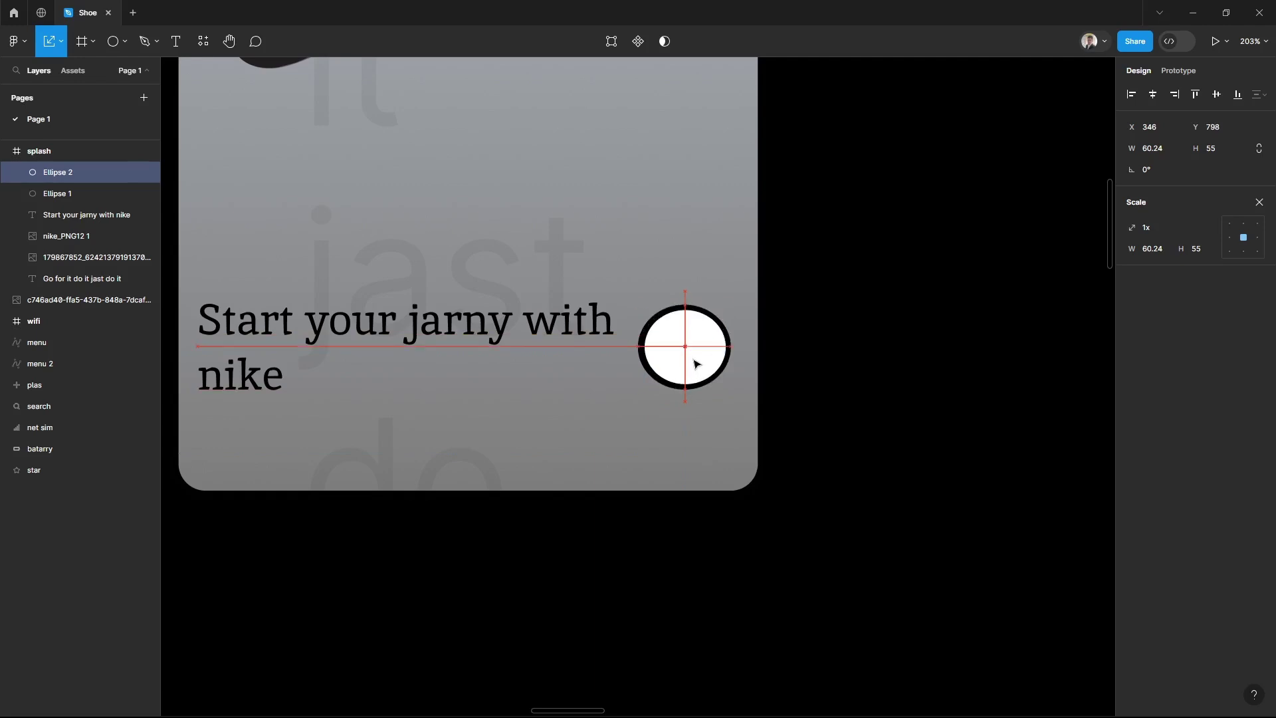
{"action": "left_click", "coordinate": [861, 444]}
Zoom in on the circle pair and select the inner white circle
{"action": "scroll", "coordinate": [783, 417], "scroll_direction": "down", "scroll_amount": 5}
{"action": "scroll", "coordinate": [490, 296], "scroll_direction": "down", "scroll_amount": 5}
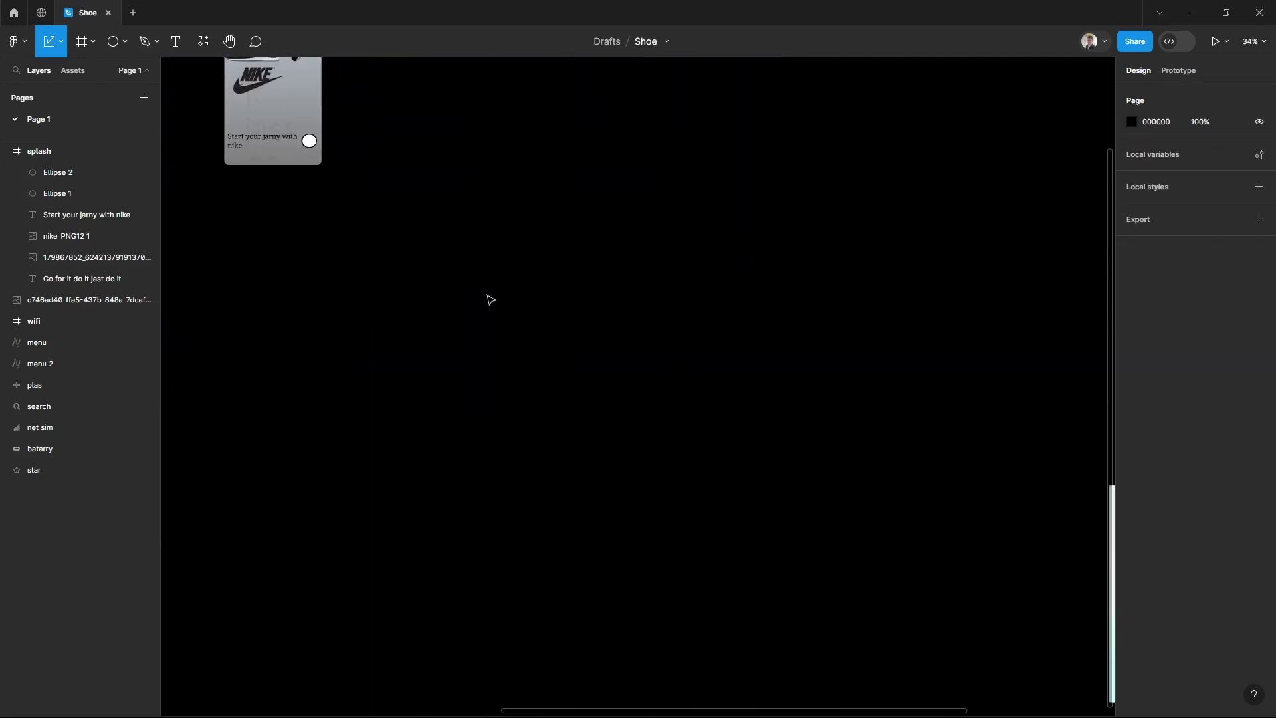
{"action": "scroll", "coordinate": [552, 444], "scroll_direction": "up", "scroll_amount": 3}
{"action": "left_click_drag", "start_coordinate": [552, 443], "coordinate": [817, 533]}
{"action": "scroll", "coordinate": [623, 473], "scroll_direction": "down", "scroll_amount": 3}
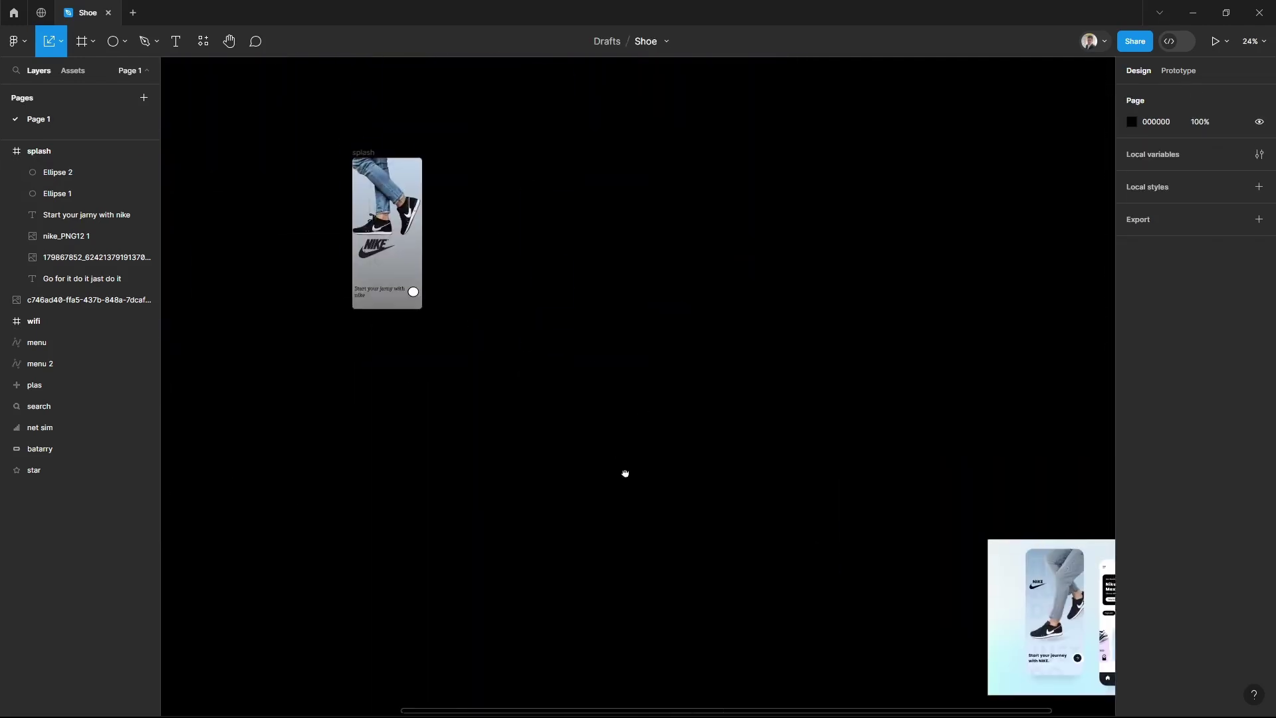
{"action": "scroll", "coordinate": [477, 355], "scroll_direction": "up", "scroll_amount": 3}
{"action": "scroll", "coordinate": [455, 381], "scroll_direction": "up", "scroll_amount": 2}
{"action": "scroll", "coordinate": [726, 468], "scroll_direction": "up", "scroll_amount": 3}
{"action": "scroll", "coordinate": [726, 468], "scroll_direction": "up", "scroll_amount": 3}
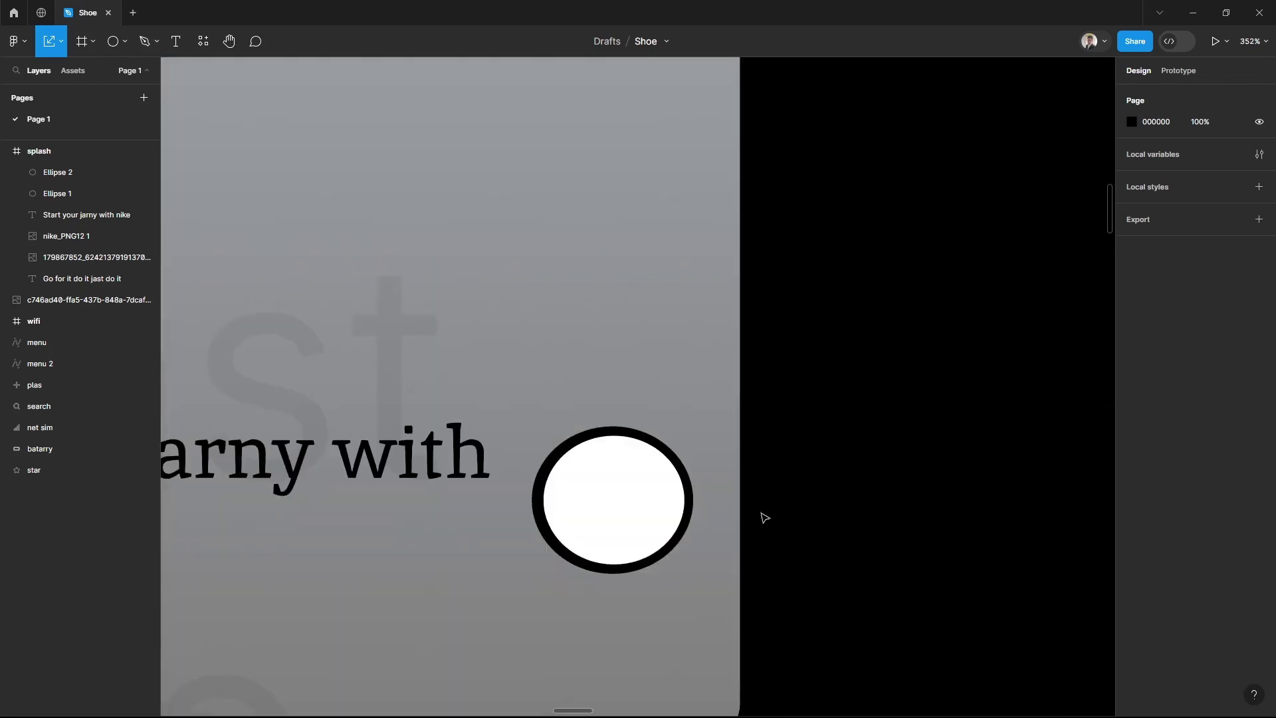
{"action": "left_click", "coordinate": [612, 500]}
Swap the fills: inner circle black (000000), outer circle white (FFFFFF)
{"action": "left_click", "coordinate": [1131, 363]}
{"action": "left_click", "coordinate": [980, 514]}
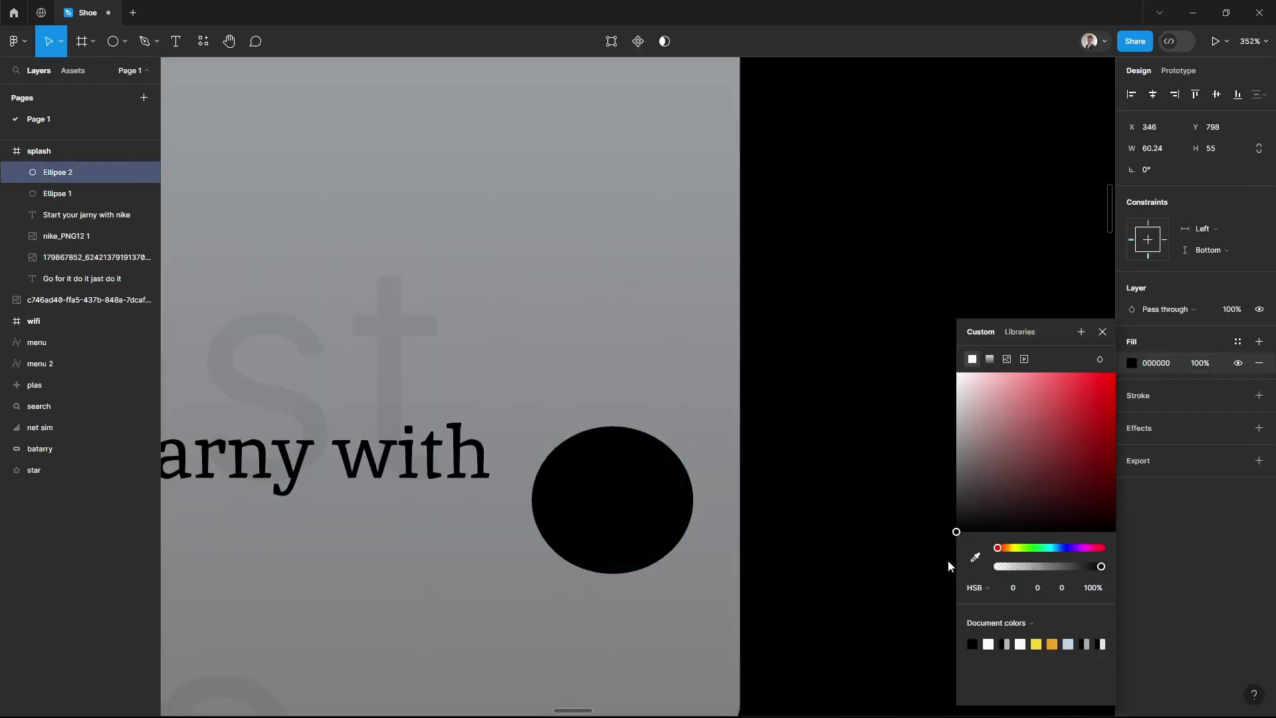
{"action": "left_click", "coordinate": [534, 487]}
{"action": "left_click", "coordinate": [1132, 363]}
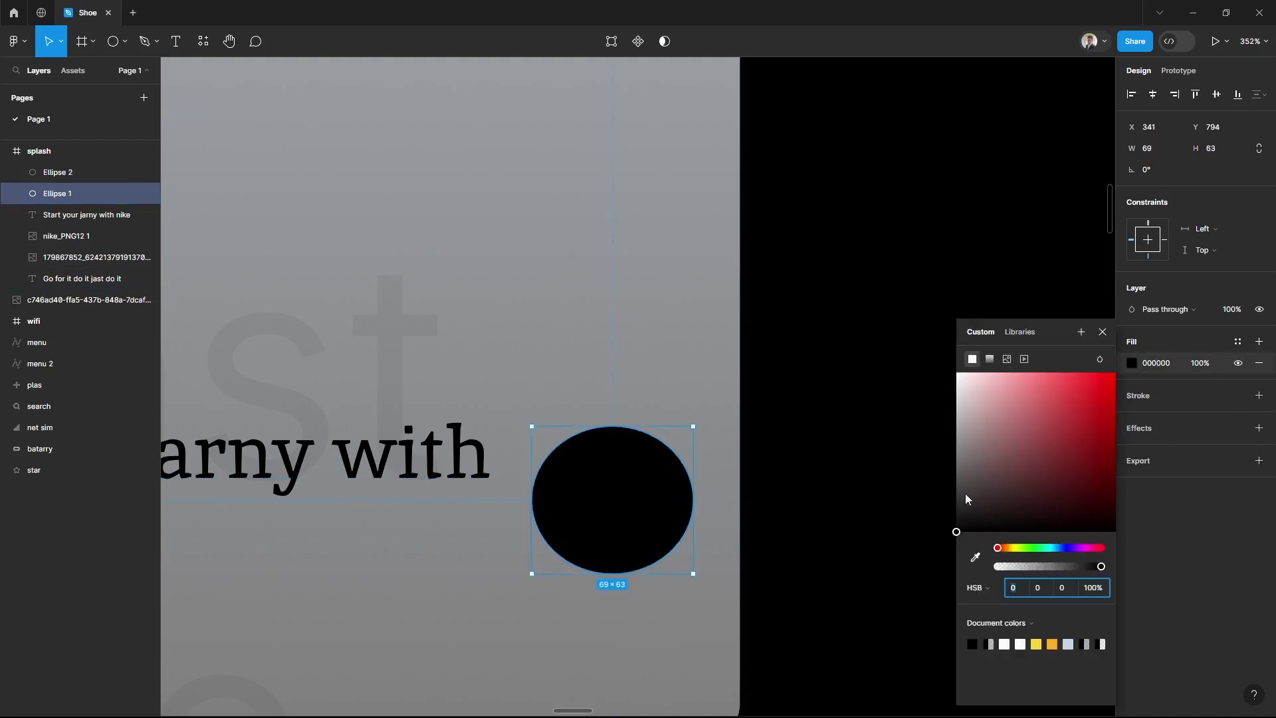
{"action": "left_click_drag", "start_coordinate": [954, 529], "coordinate": [957, 372]}
{"action": "left_click", "coordinate": [1102, 332]}
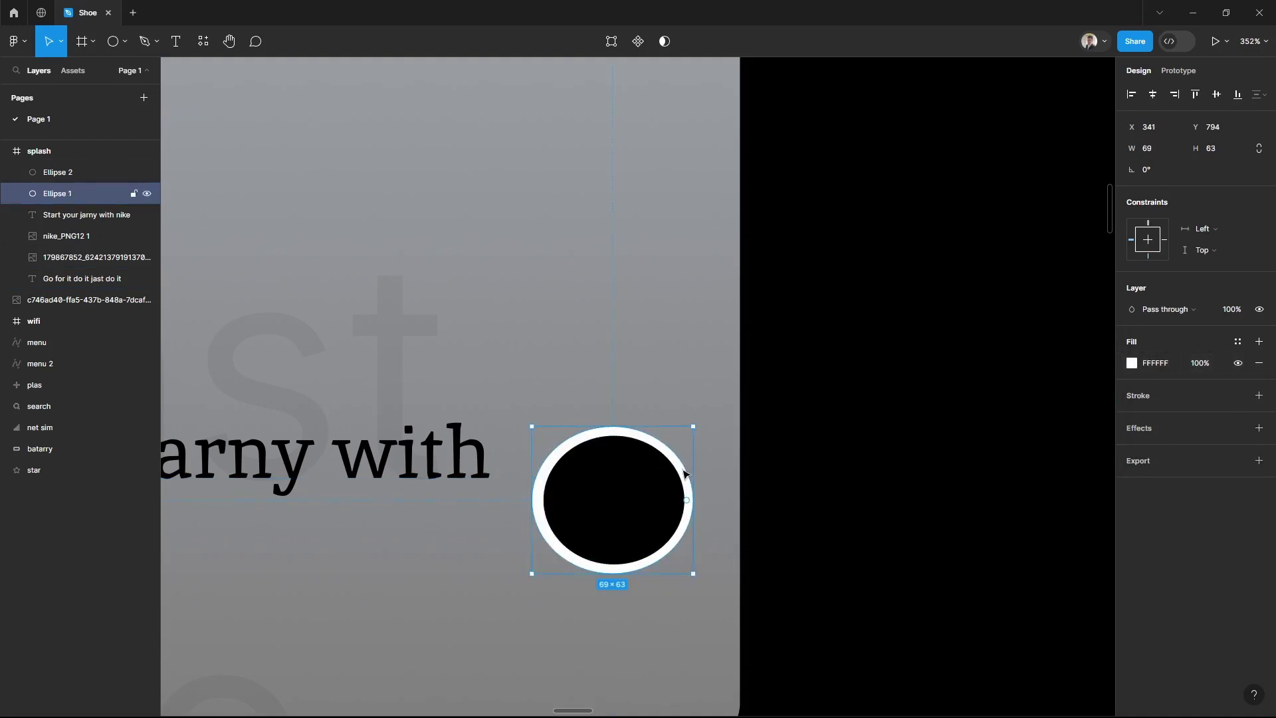
Pull the outer circle's right point outward into a white teardrop past splash's edge
{"action": "double_click", "coordinate": [691, 502]}
{"action": "left_click_drag", "start_coordinate": [692, 499], "coordinate": [898, 500]}
{"action": "key", "text": "Escape"}
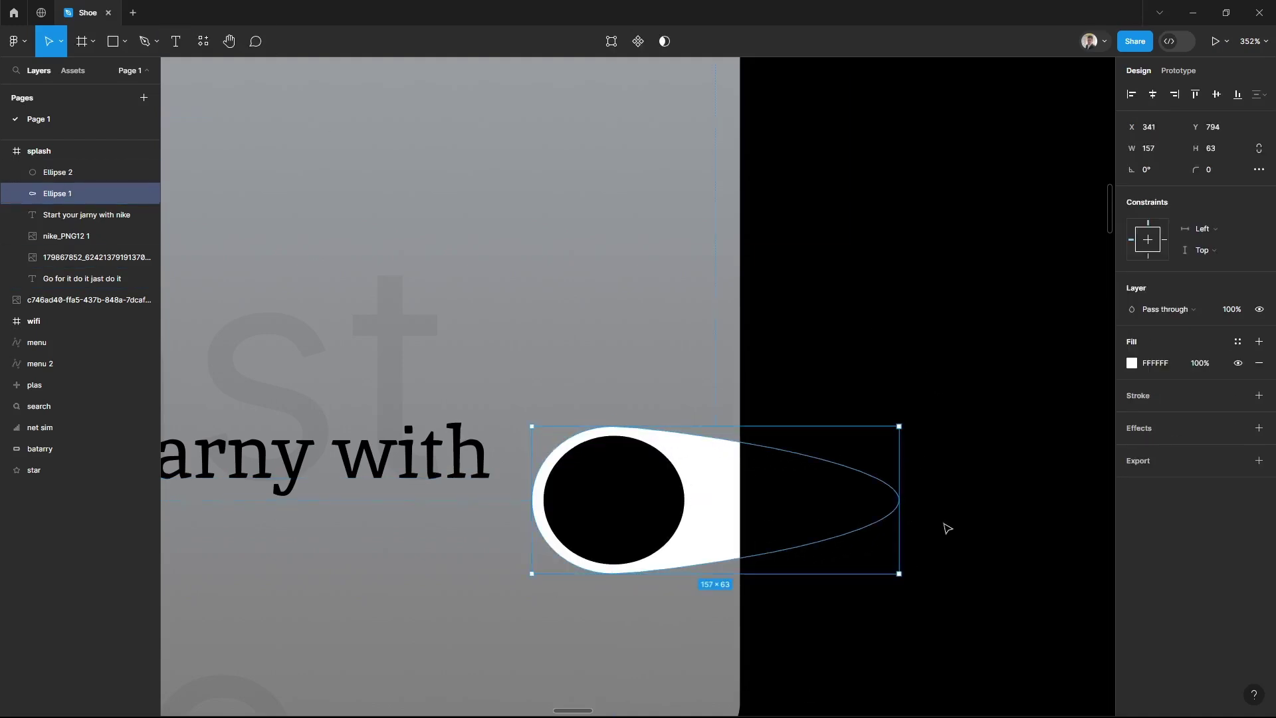
{"action": "key", "text": "Escape"}
{"action": "scroll", "coordinate": [829, 261], "scroll_direction": "down", "scroll_amount": 5}
{"action": "left_click", "coordinate": [758, 359]}
{"action": "double_click", "coordinate": [758, 358]}
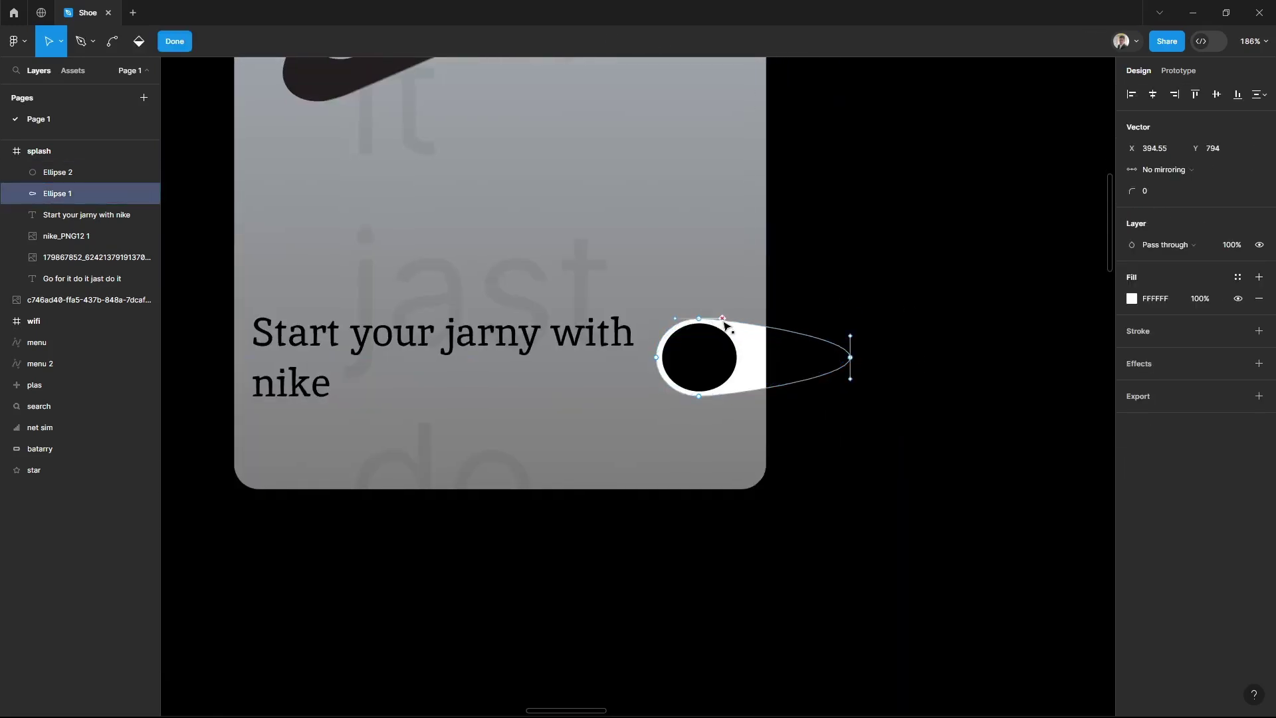
{"action": "key", "text": "Escape"}
{"action": "key", "text": "Escape"}
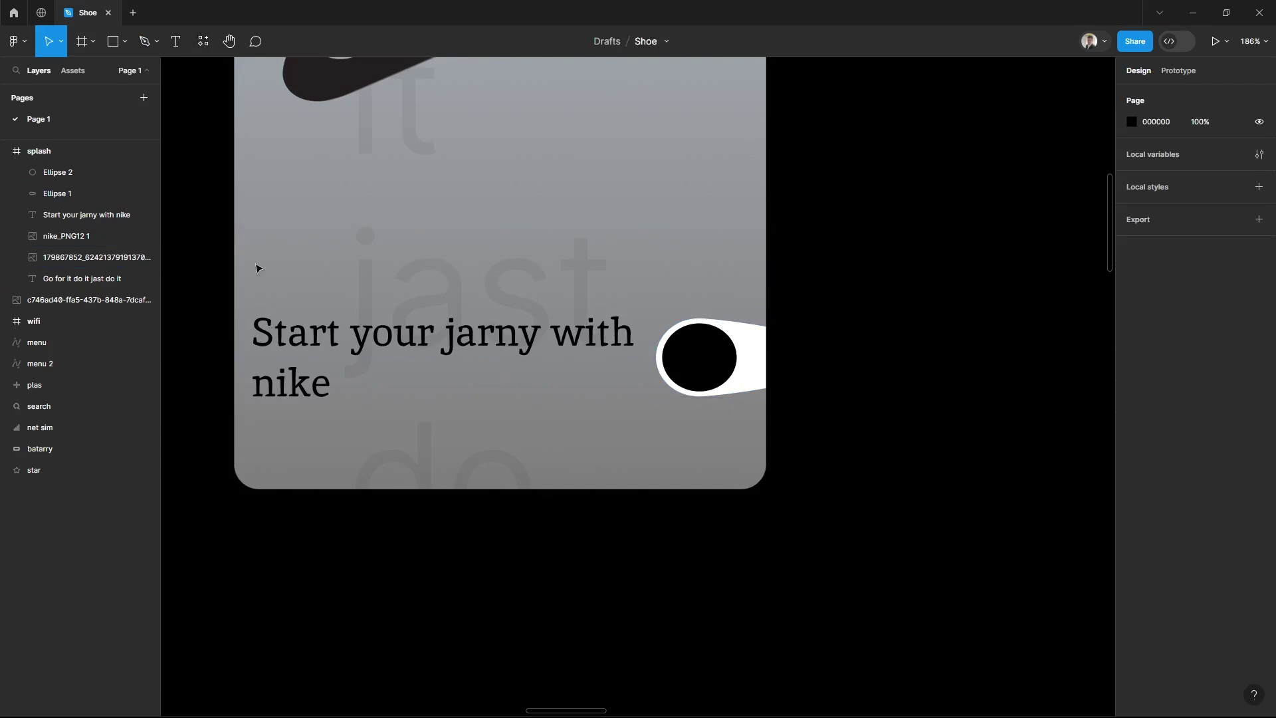
{"action": "left_click", "coordinate": [203, 41]}
Insert an arrow icon from the IconScout plugin as SVG
{"action": "left_click", "coordinate": [268, 71]}
{"action": "left_click", "coordinate": [266, 220]}
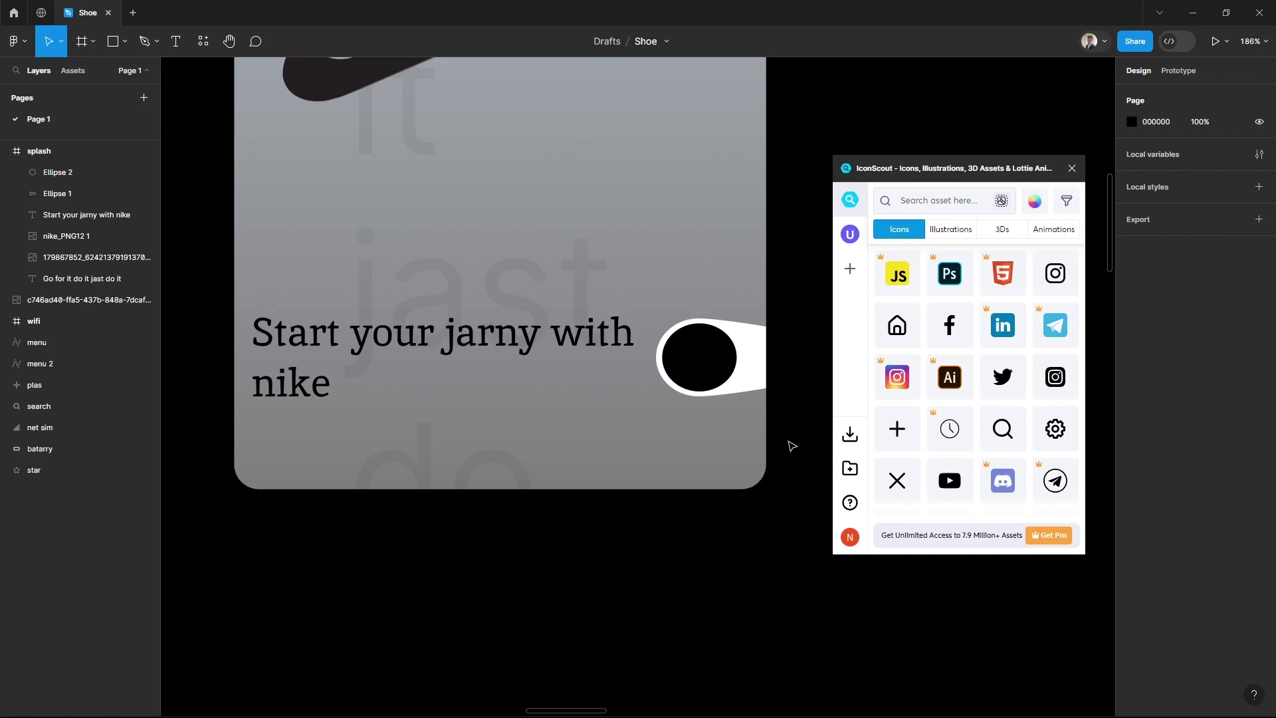
{"action": "left_click", "coordinate": [948, 200]}
{"action": "type", "text": "ow"}
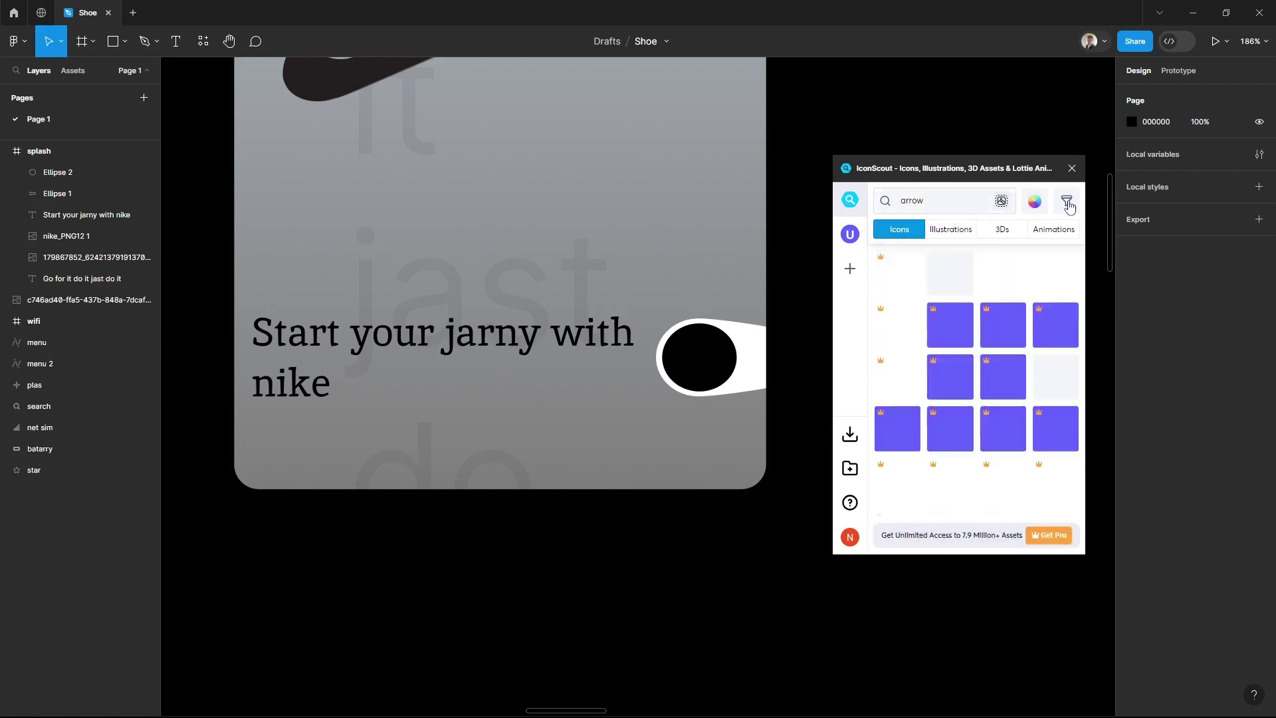
{"action": "left_click", "coordinate": [897, 329]}
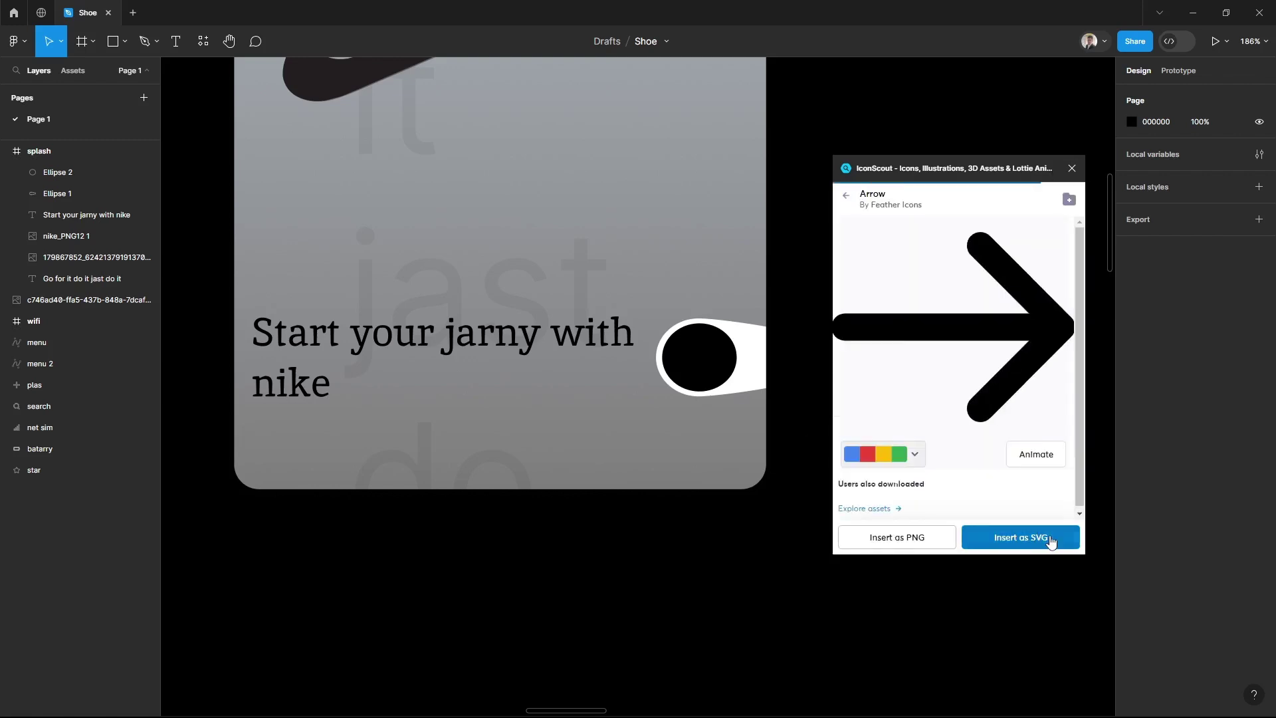
{"action": "left_click", "coordinate": [1061, 537]}
Rename the arrow vector to 'start' and delete its empty Arrow frame
{"action": "left_click", "coordinate": [18, 171]}
{"action": "double_click", "coordinate": [100, 192]}
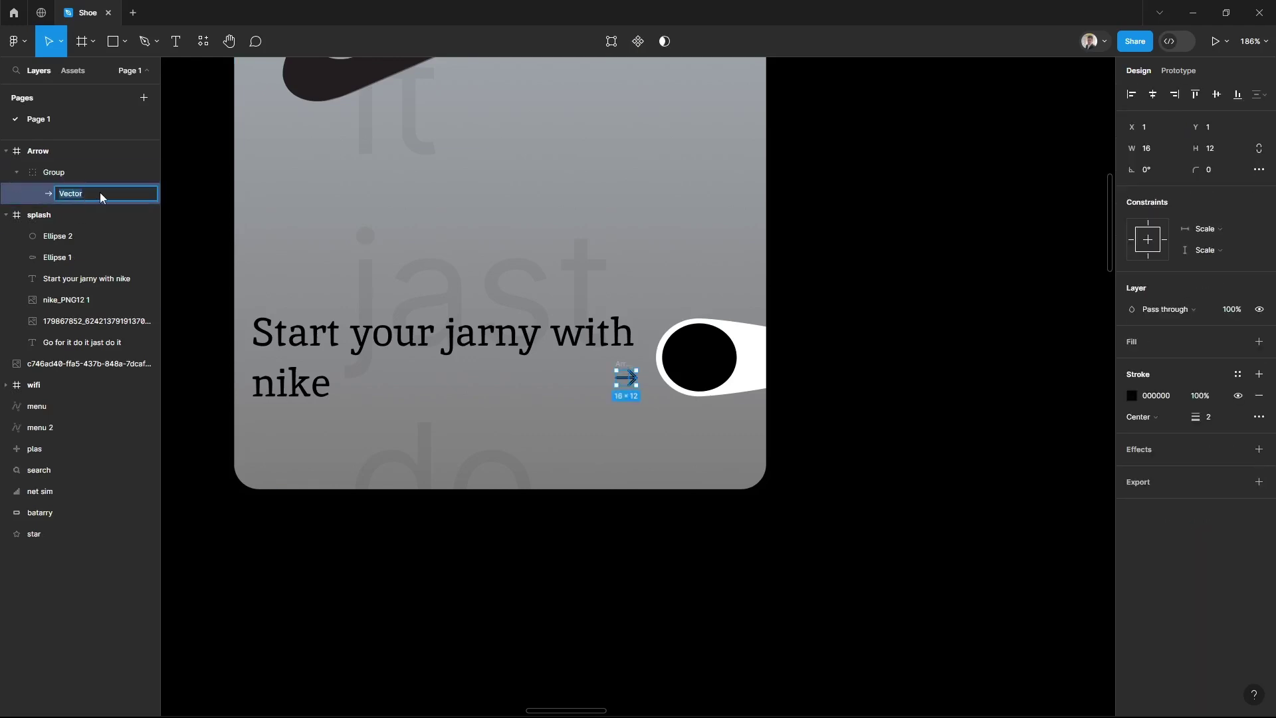
{"action": "type", "text": "start"}
{"action": "key", "text": "Return"}
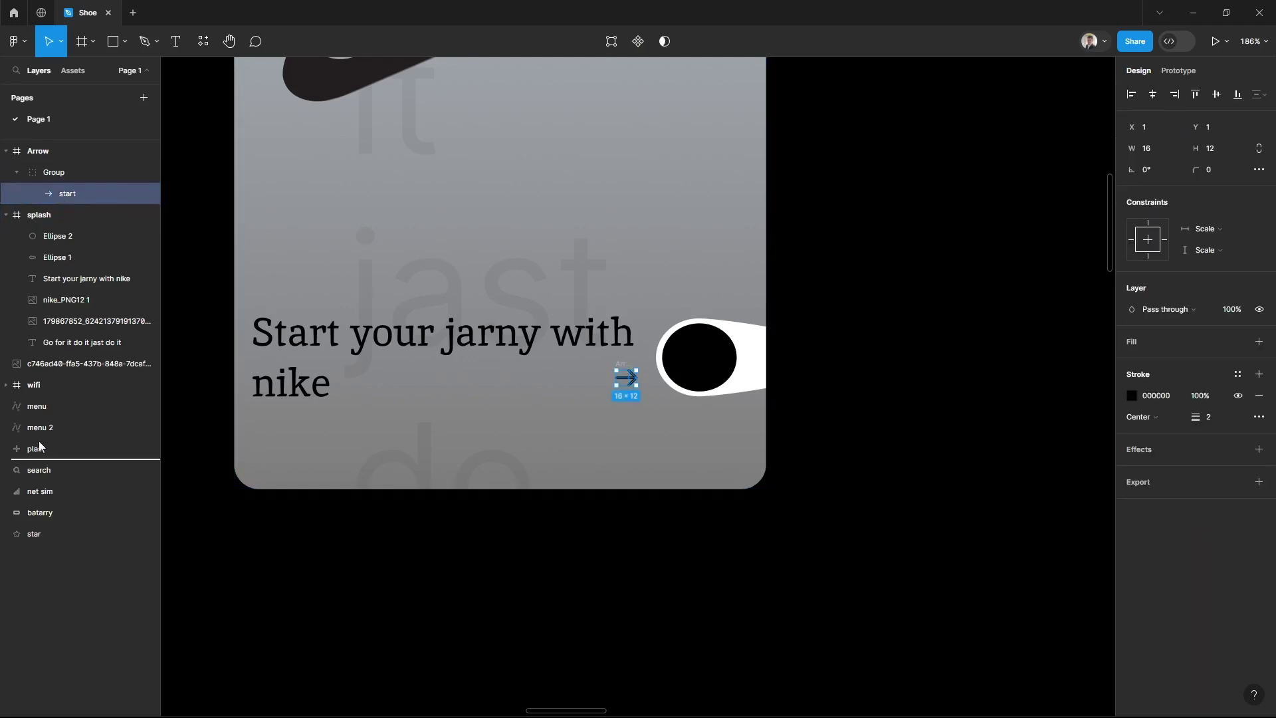
{"action": "left_click_drag", "start_coordinate": [99, 192], "coordinate": [67, 374]}
{"action": "left_click", "coordinate": [39, 151]}
{"action": "key", "text": "Delete"}
Place the start arrow in the black circle inside splash with a white FFFFFF stroke
{"action": "left_click", "coordinate": [39, 321]}
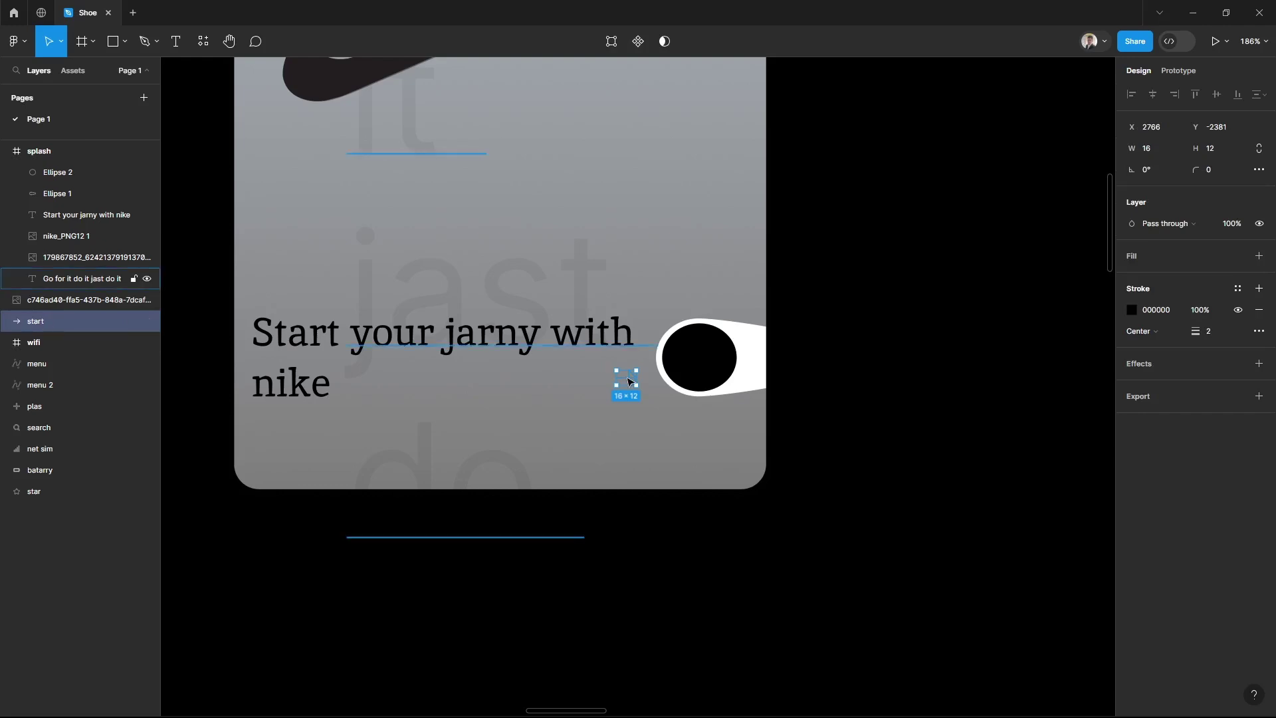
{"action": "left_click_drag", "start_coordinate": [626, 377], "coordinate": [697, 366]}
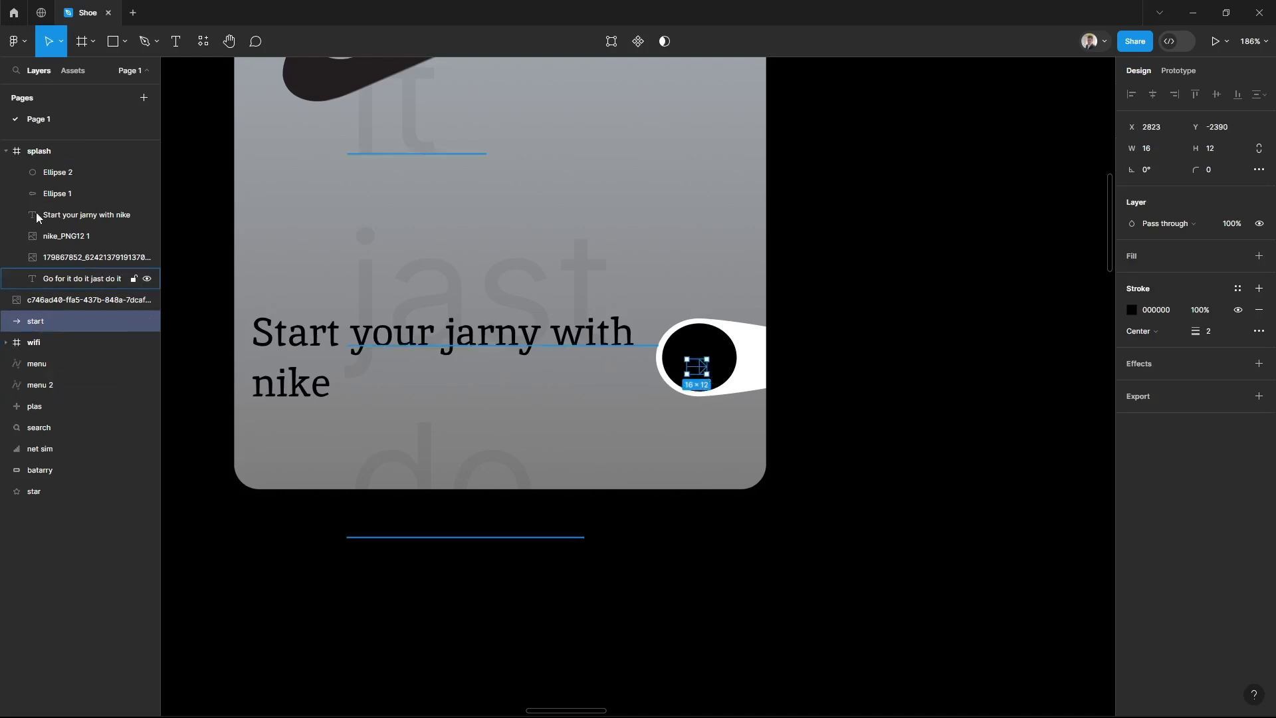
{"action": "left_click_drag", "start_coordinate": [61, 324], "coordinate": [66, 166]}
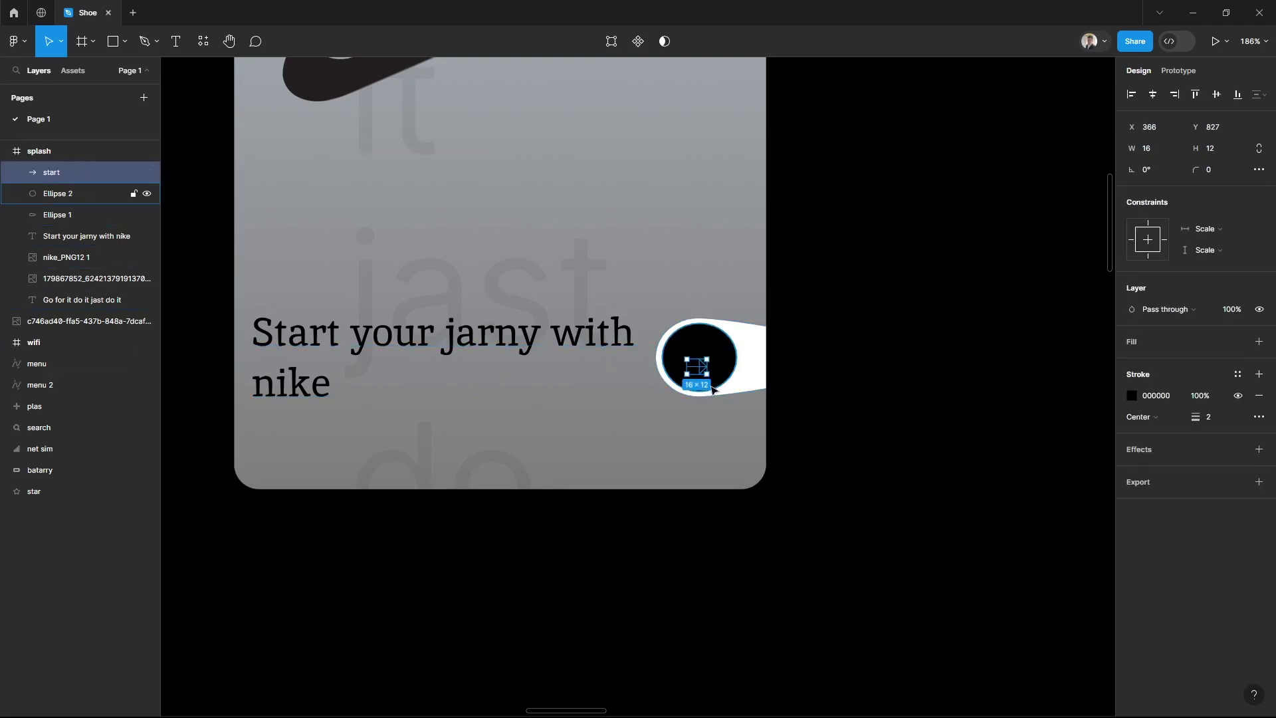
{"action": "left_click", "coordinate": [1130, 394]}
{"action": "left_click", "coordinate": [988, 644]}
{"action": "left_click", "coordinate": [831, 431]}
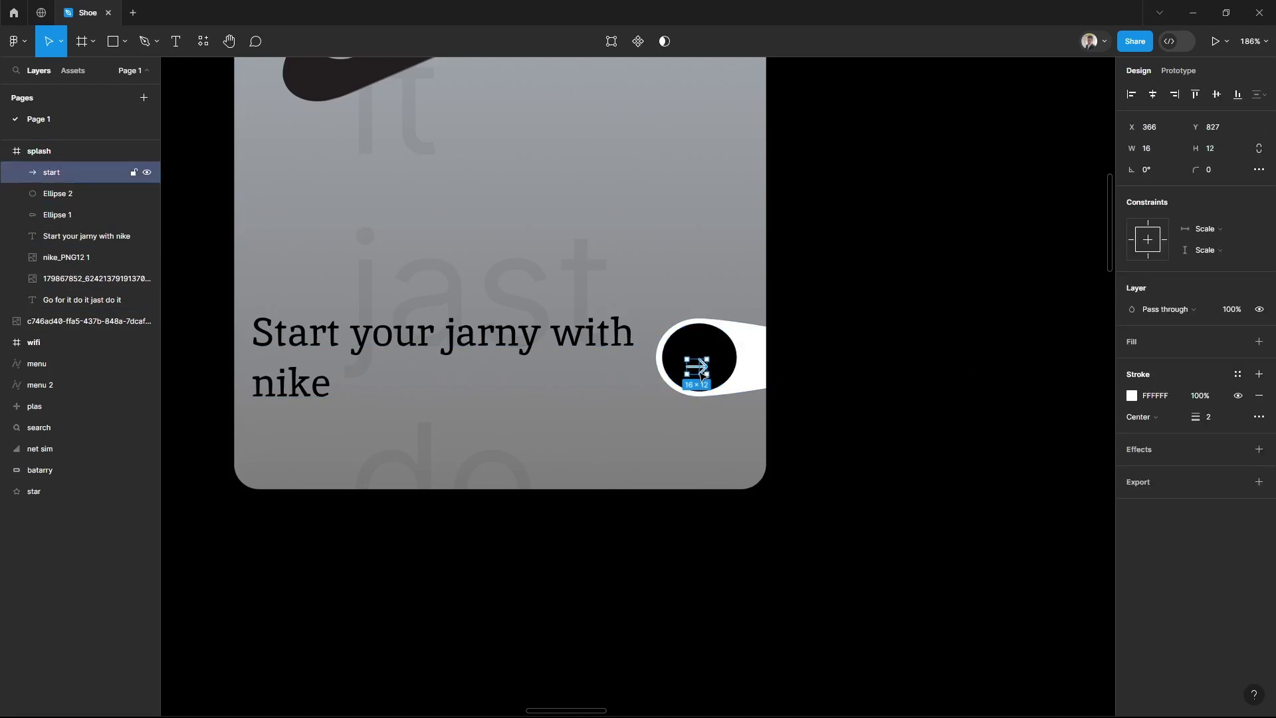
{"action": "left_click_drag", "start_coordinate": [698, 369], "coordinate": [696, 359]}
{"action": "key", "text": "Escape"}
{"action": "scroll", "coordinate": [601, 442], "scroll_direction": "down", "scroll_amount": 5}
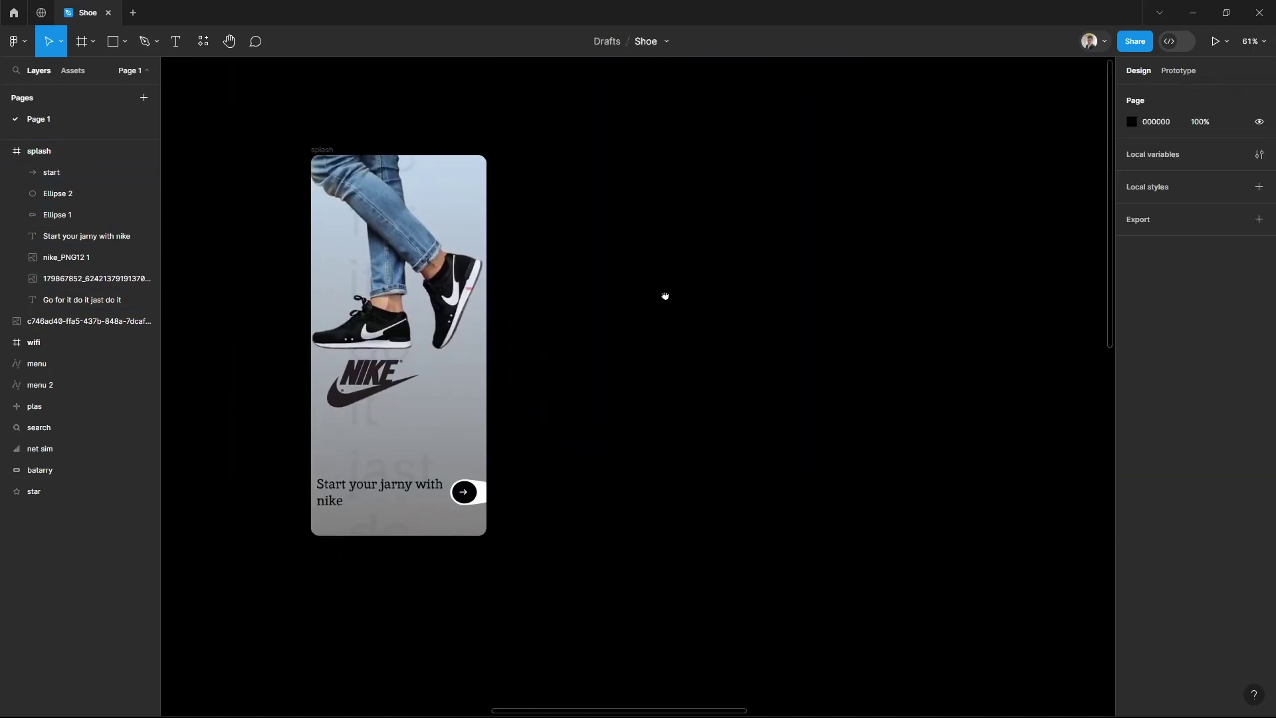
Add an iPhone 14 & 15 Pro Max Home frame beside splash with slightly rounded corners
{"action": "key", "text": "f"}
{"action": "left_click", "coordinate": [1156, 137]}
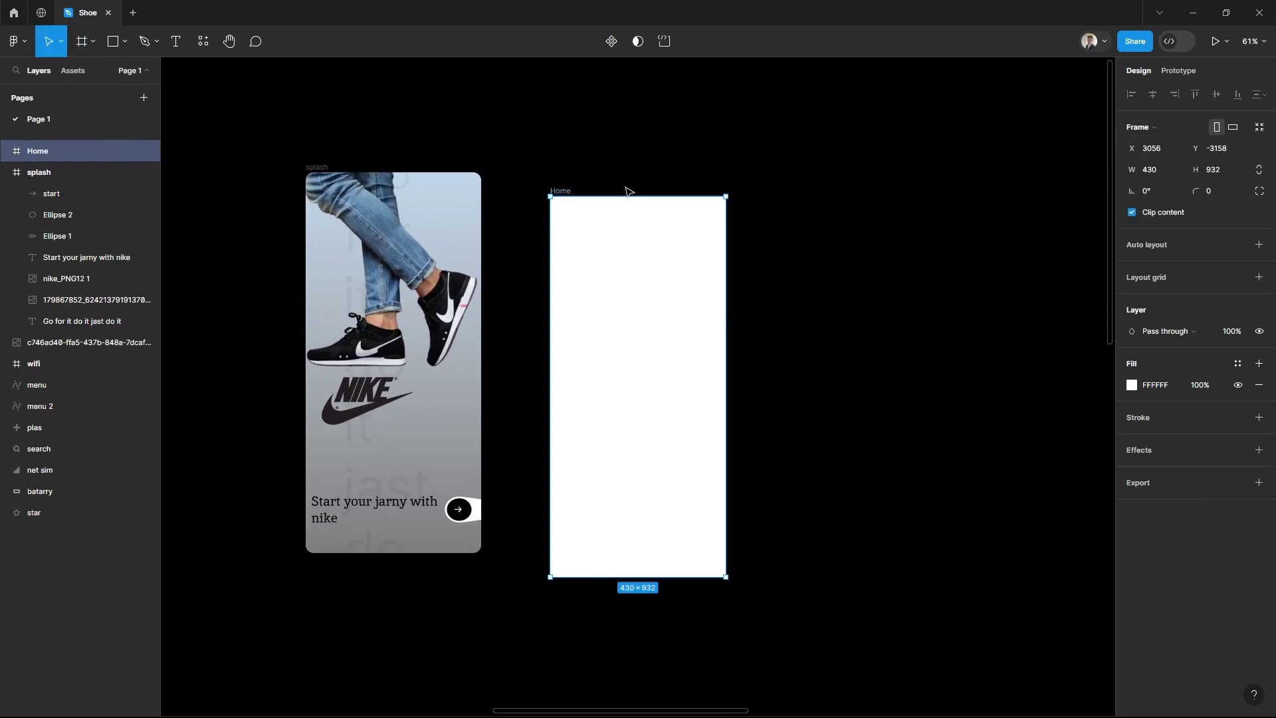
{"action": "left_click_drag", "start_coordinate": [624, 297], "coordinate": [612, 273]}
{"action": "left_click", "coordinate": [963, 280]}
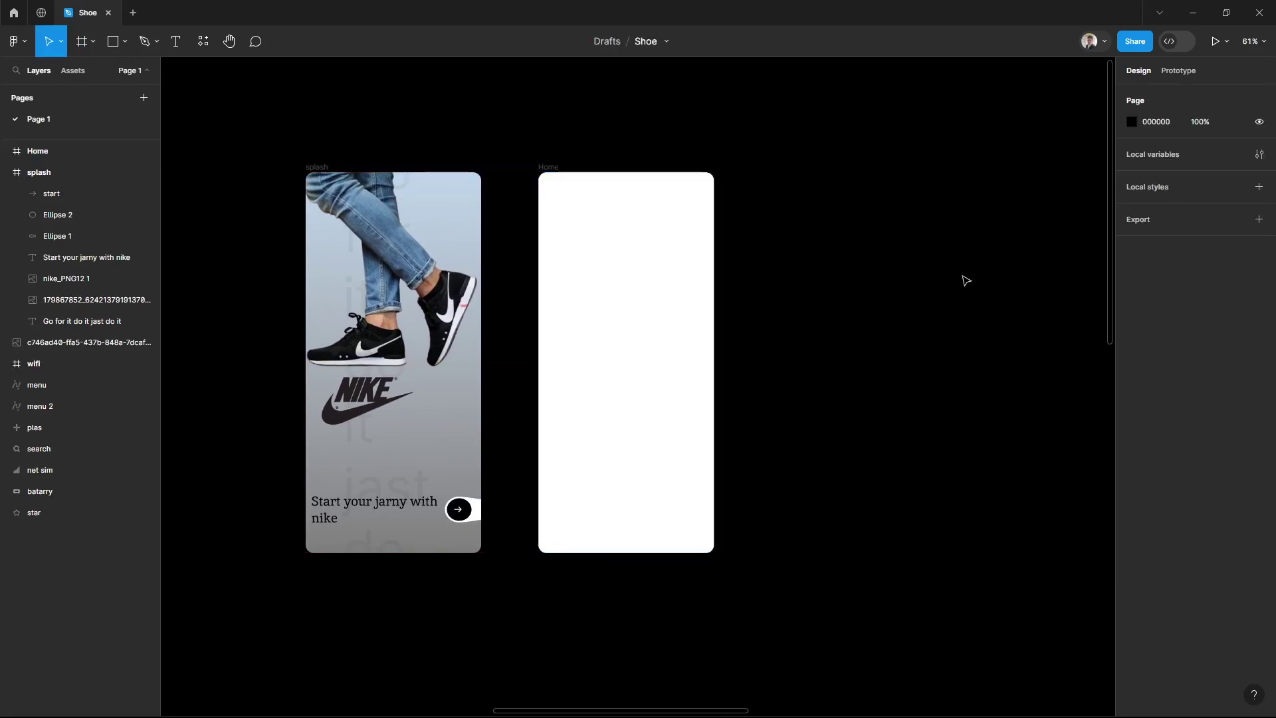
Collapse the splash frame's layers and browse the small icon layers
{"action": "left_click", "coordinate": [7, 172]}
{"action": "left_click", "coordinate": [50, 214]}
{"action": "scroll", "coordinate": [549, 382], "scroll_direction": "down", "scroll_amount": 5}
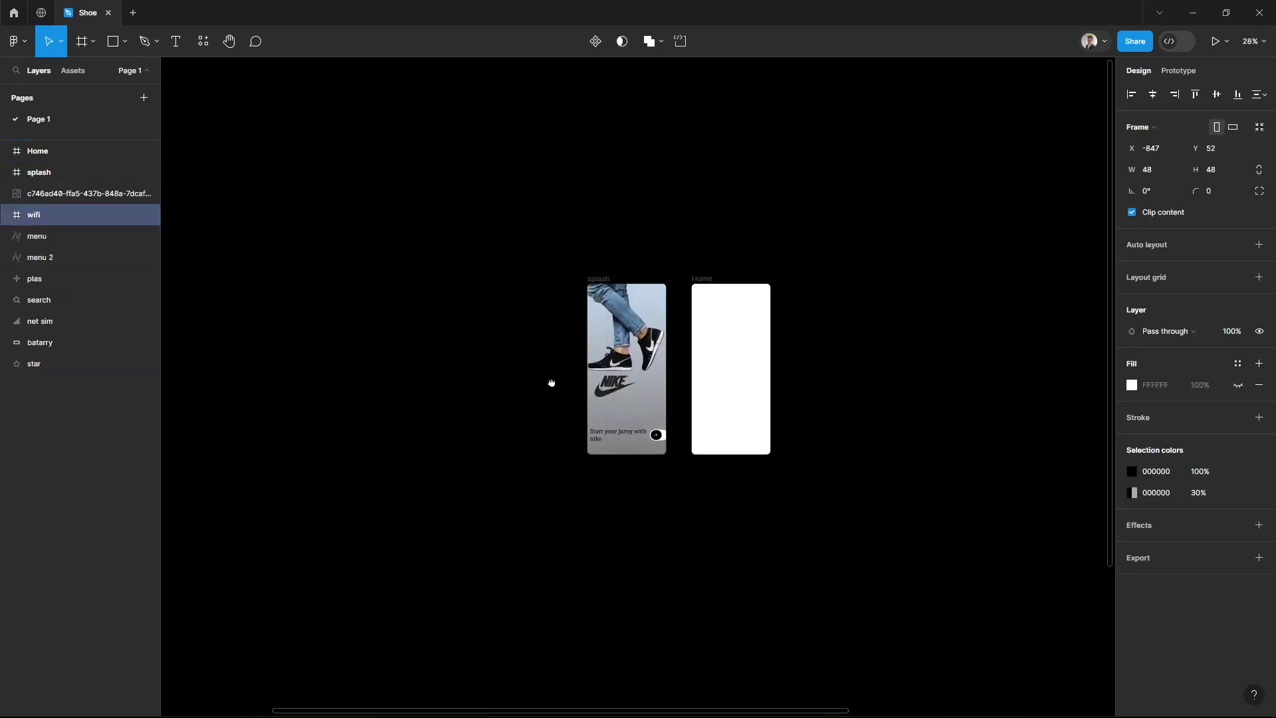
{"action": "left_click_drag", "start_coordinate": [546, 710], "coordinate": [293, 638]}
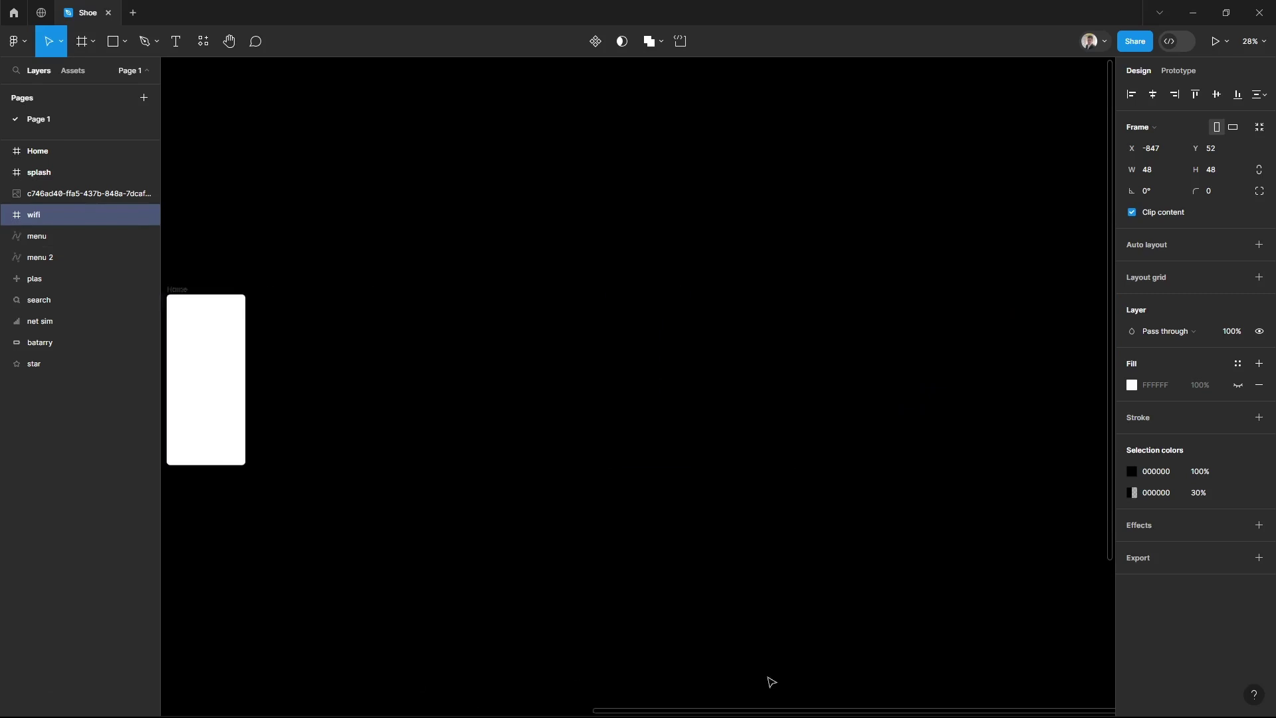
{"action": "key", "text": "Tab"}
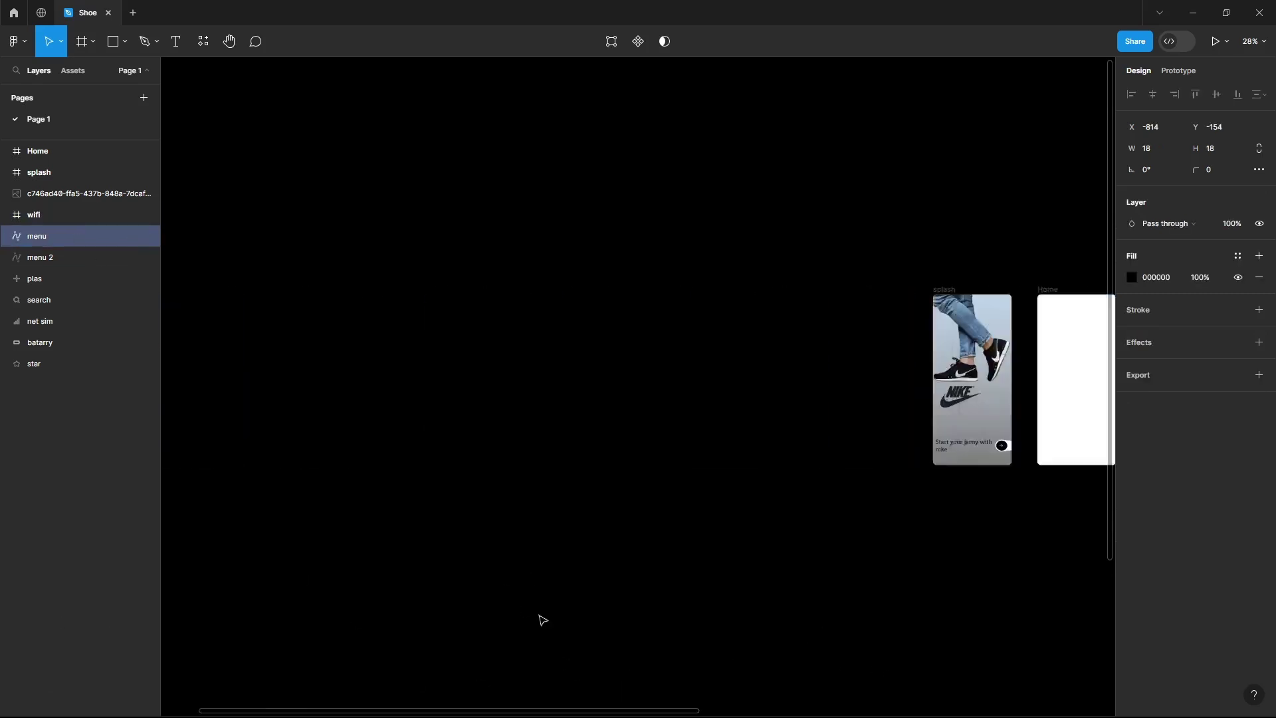
{"action": "scroll", "coordinate": [541, 617], "scroll_direction": "right", "scroll_amount": 5}
{"action": "key", "text": "Escape"}
Change the page background from black to grey 767676
{"action": "left_click", "coordinate": [1135, 122]}
{"action": "left_click", "coordinate": [946, 226]}
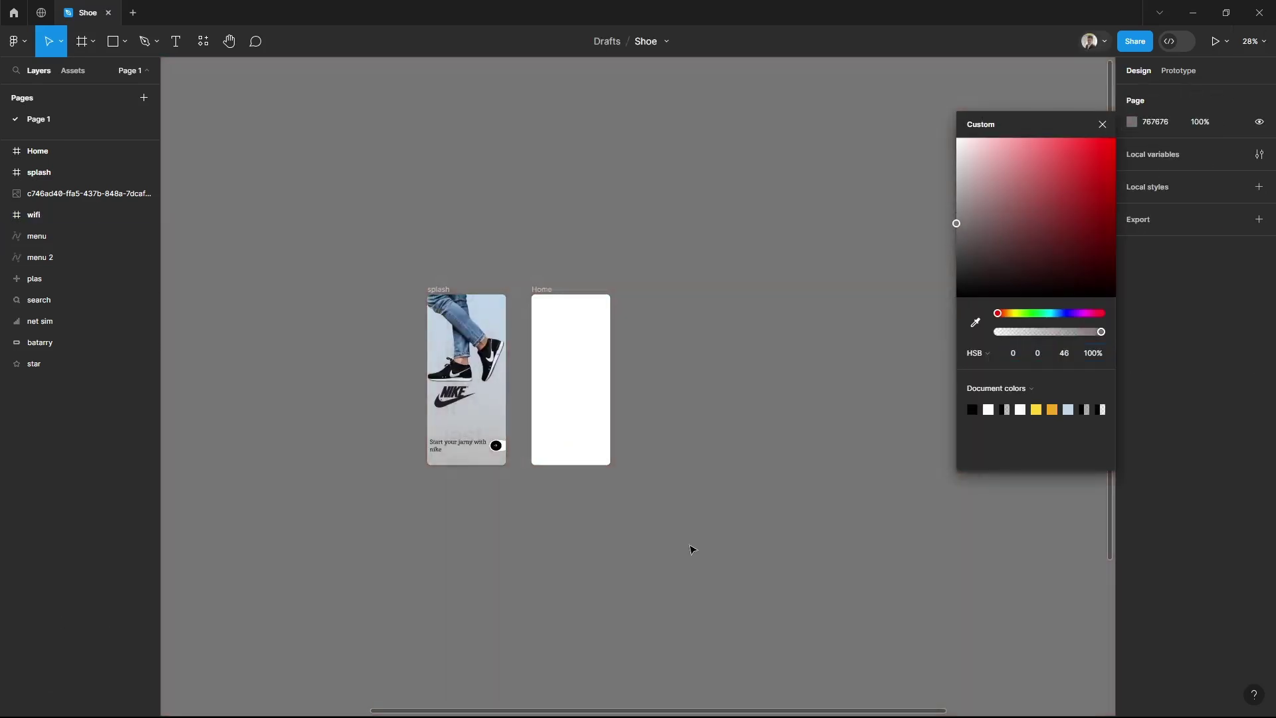
{"action": "left_click", "coordinate": [691, 550]}
{"action": "key", "text": "shift+Tab"}
{"action": "scroll", "coordinate": [528, 711], "scroll_direction": "left", "scroll_amount": 5}
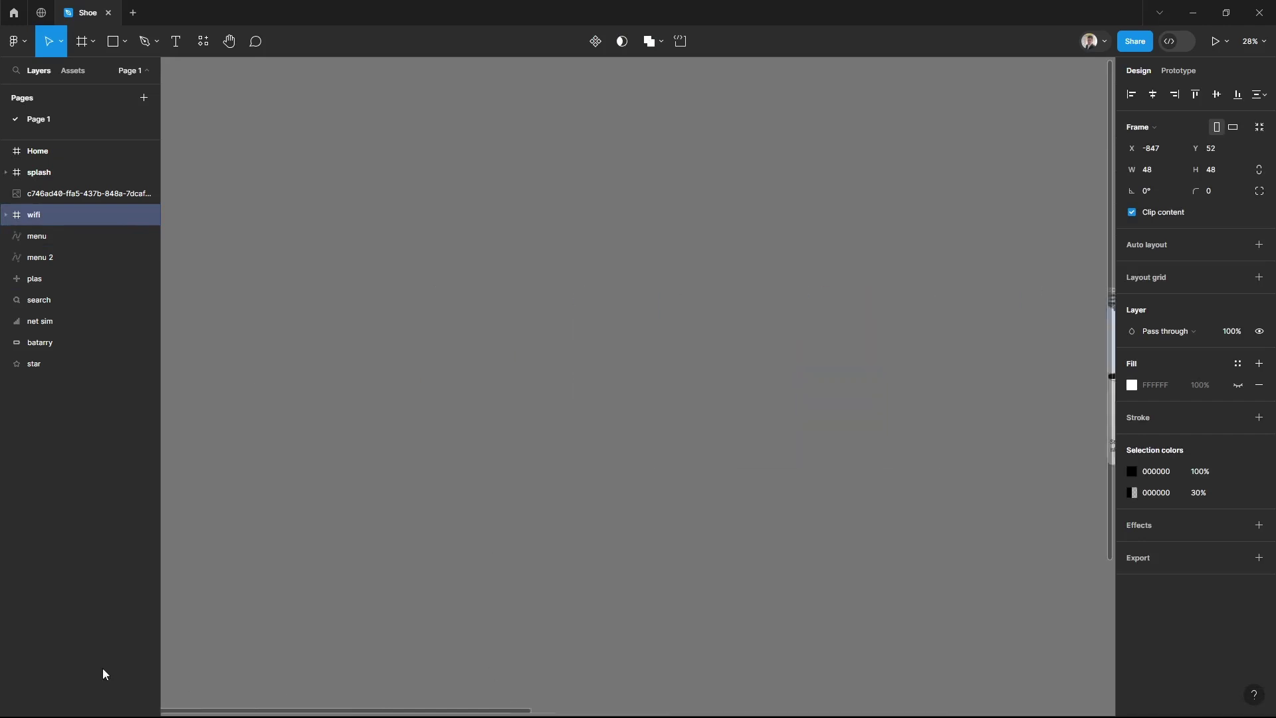
{"action": "scroll", "coordinate": [103, 674], "scroll_direction": "right", "scroll_amount": 5}
{"action": "scroll", "coordinate": [646, 581], "scroll_direction": "left", "scroll_amount": 5}
{"action": "scroll", "coordinate": [895, 697], "scroll_direction": "down", "scroll_amount": 5}
{"action": "scroll", "coordinate": [772, 595], "scroll_direction": "right", "scroll_amount": 5}
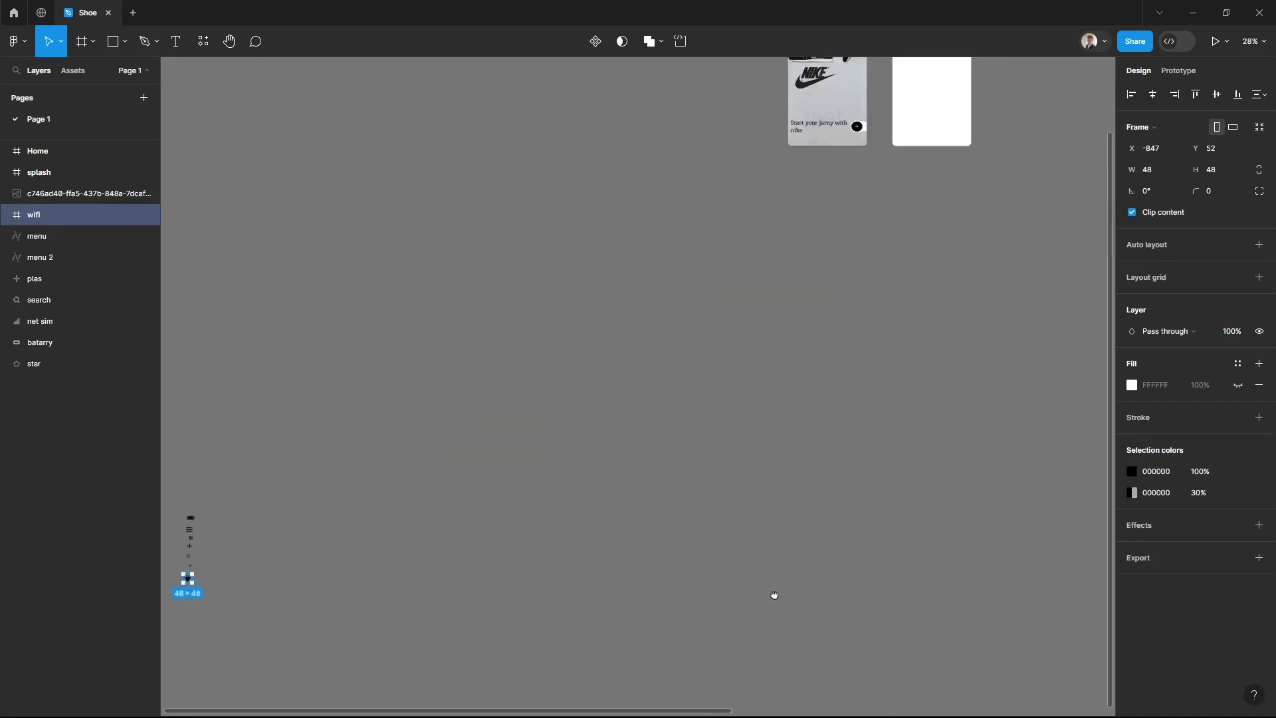
{"action": "scroll", "coordinate": [237, 556], "scroll_direction": "down", "scroll_amount": 3}
Select the small icons wifi through star, then bring splash and Home back into view
{"action": "left_click_drag", "start_coordinate": [236, 556], "coordinate": [246, 425]}
{"action": "left_click_drag", "start_coordinate": [236, 478], "coordinate": [552, 176]}
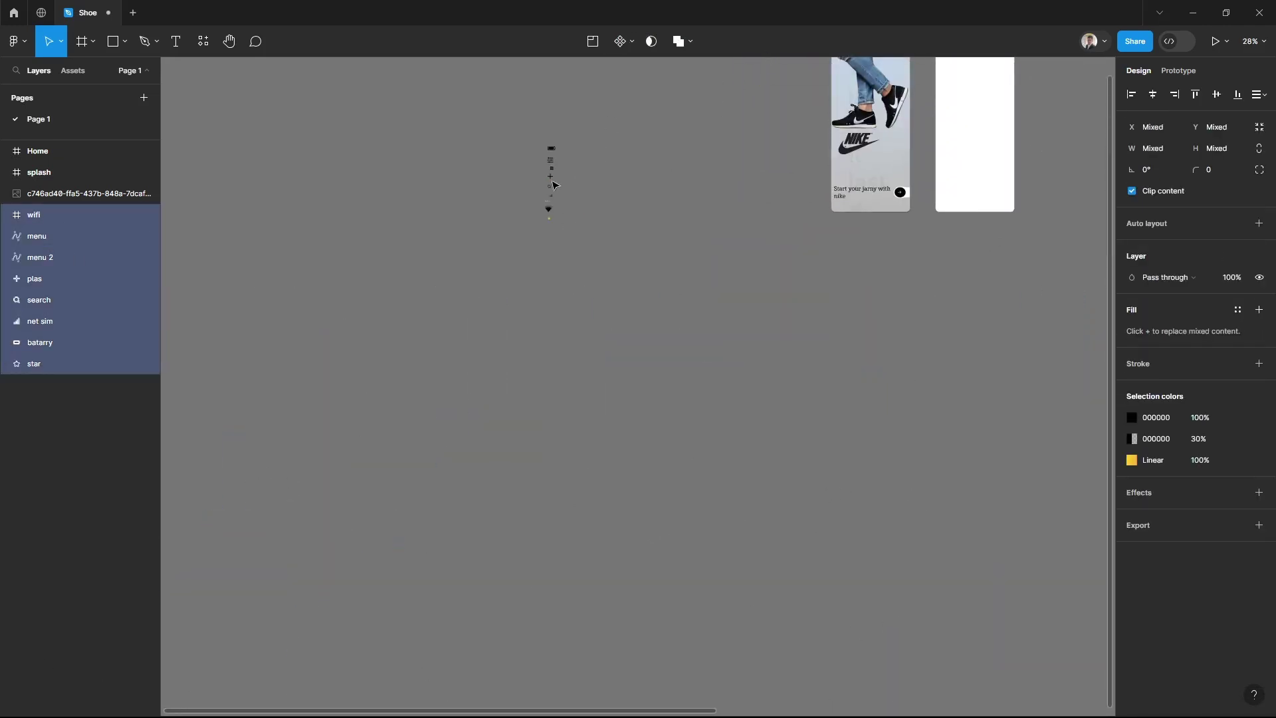
{"action": "left_click", "coordinate": [684, 396]}
{"action": "scroll", "coordinate": [724, 345], "scroll_direction": "up", "scroll_amount": 5}
{"action": "scroll", "coordinate": [930, 399], "scroll_direction": "up", "scroll_amount": 5}
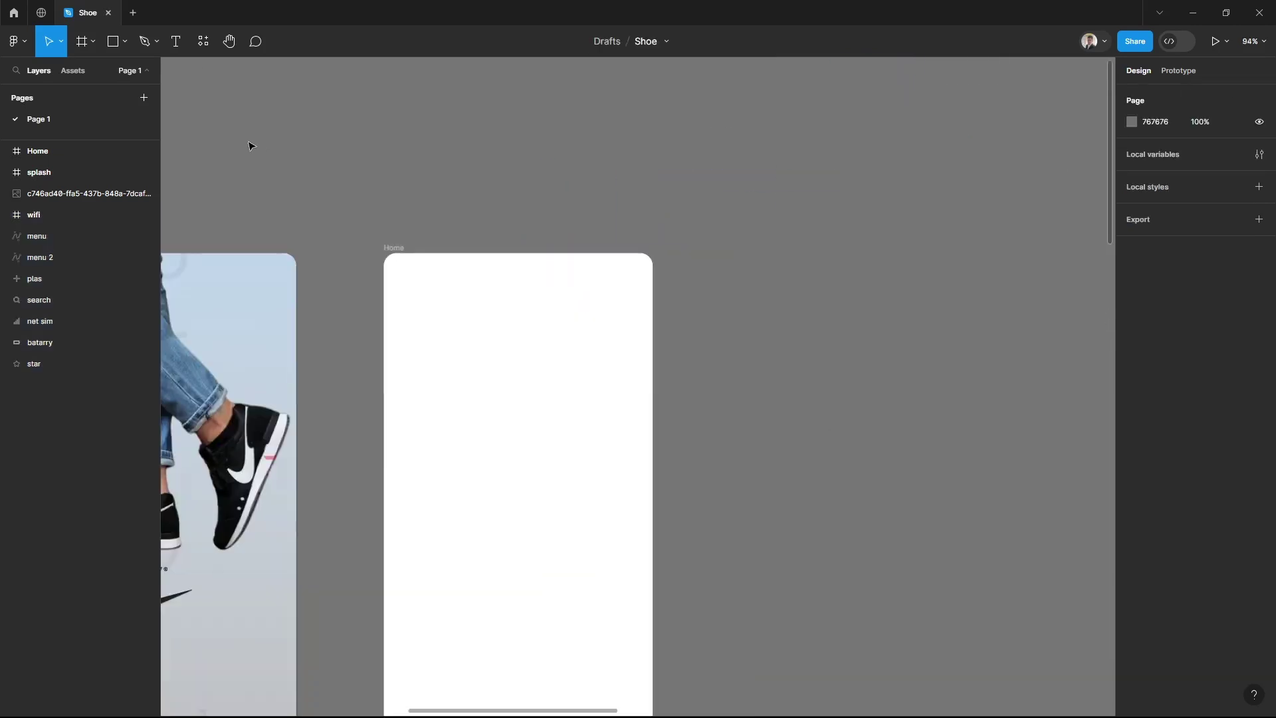
Set the clock text at the top of Home to Imprima and shrink its text box
{"action": "key", "text": "t"}
{"action": "left_click", "coordinate": [407, 266]}
{"action": "type", "text": "2:38 pm"}
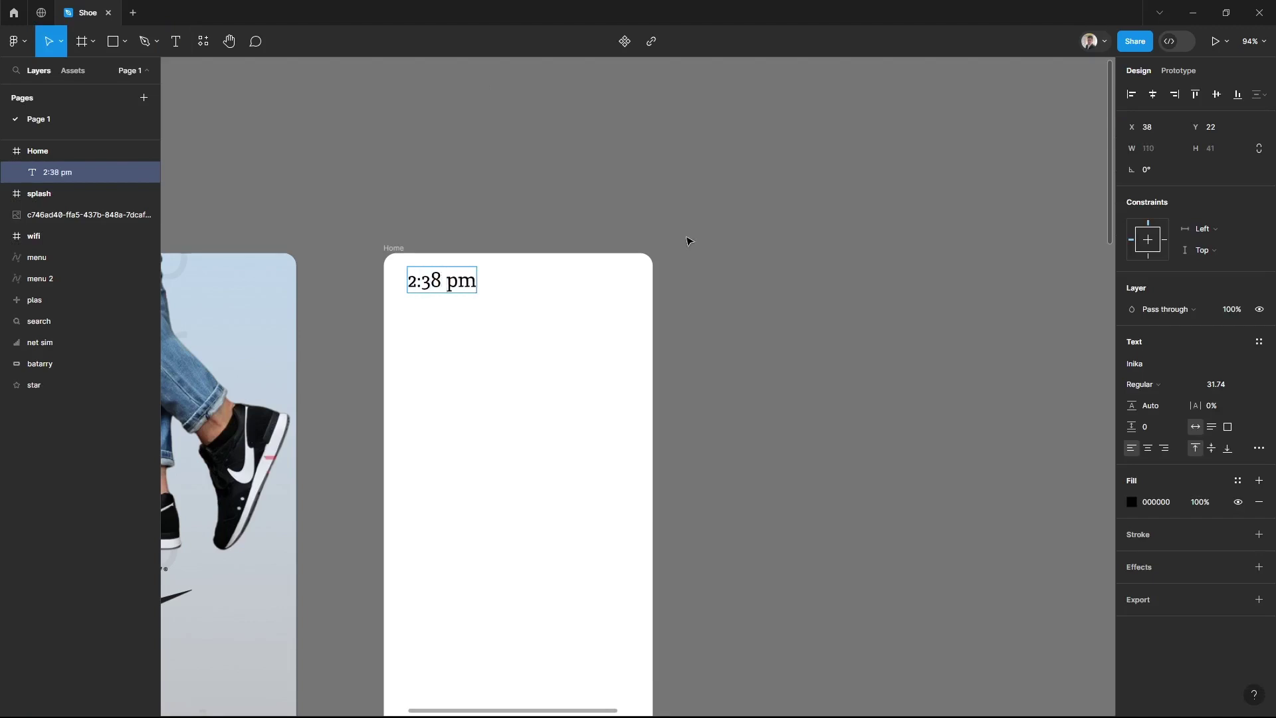
{"action": "left_click", "coordinate": [1137, 363]}
{"action": "left_click", "coordinate": [1017, 465]}
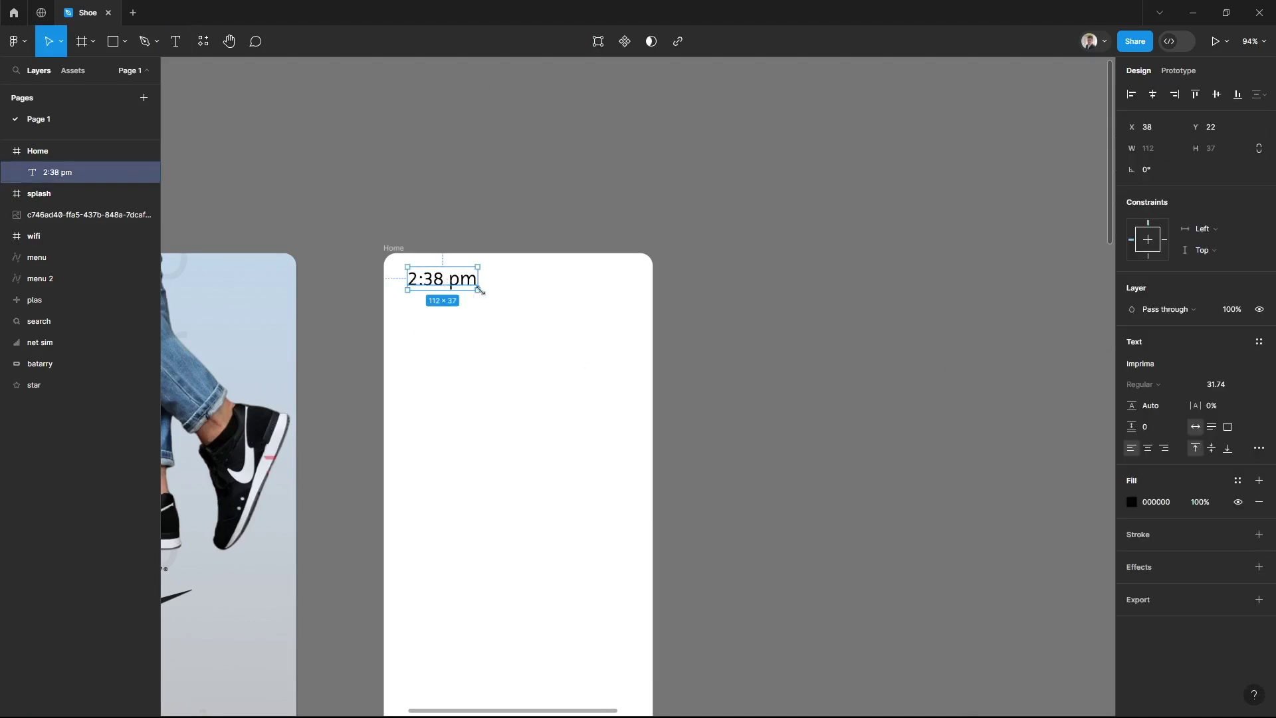
{"action": "left_click_drag", "start_coordinate": [484, 292], "coordinate": [456, 279]}
Scale the time text down proportionally and bring the signal icon into the Home frame
{"action": "key", "text": "k"}
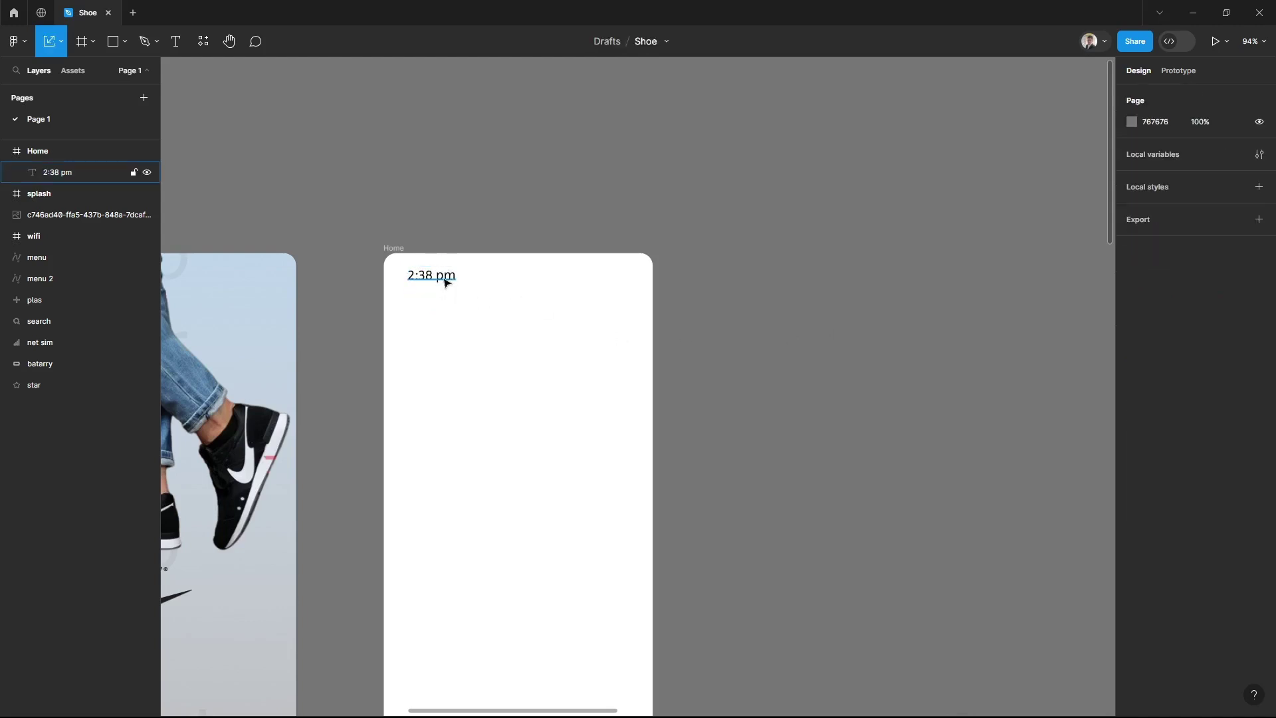
{"action": "left_click", "coordinate": [441, 278]}
{"action": "left_click", "coordinate": [762, 300]}
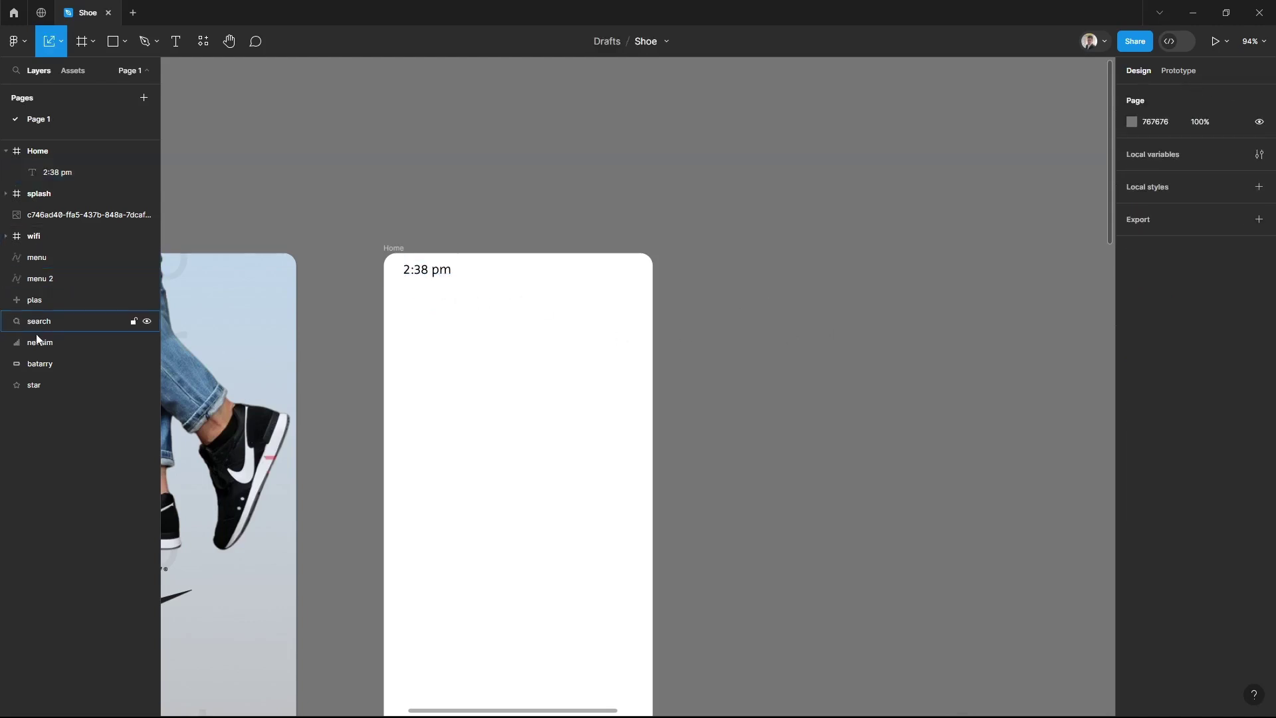
{"action": "left_click", "coordinate": [120, 341]}
{"action": "scroll", "coordinate": [672, 200], "scroll_direction": "down", "scroll_amount": 5, "text": "ctrl"}
{"action": "scroll", "coordinate": [352, 363], "scroll_direction": "up", "scroll_amount": 2, "text": "ctrl"}
{"action": "scroll", "coordinate": [356, 370], "scroll_direction": "up", "scroll_amount": 1, "text": "ctrl"}
{"action": "left_click_drag", "start_coordinate": [276, 354], "coordinate": [1082, 131]}
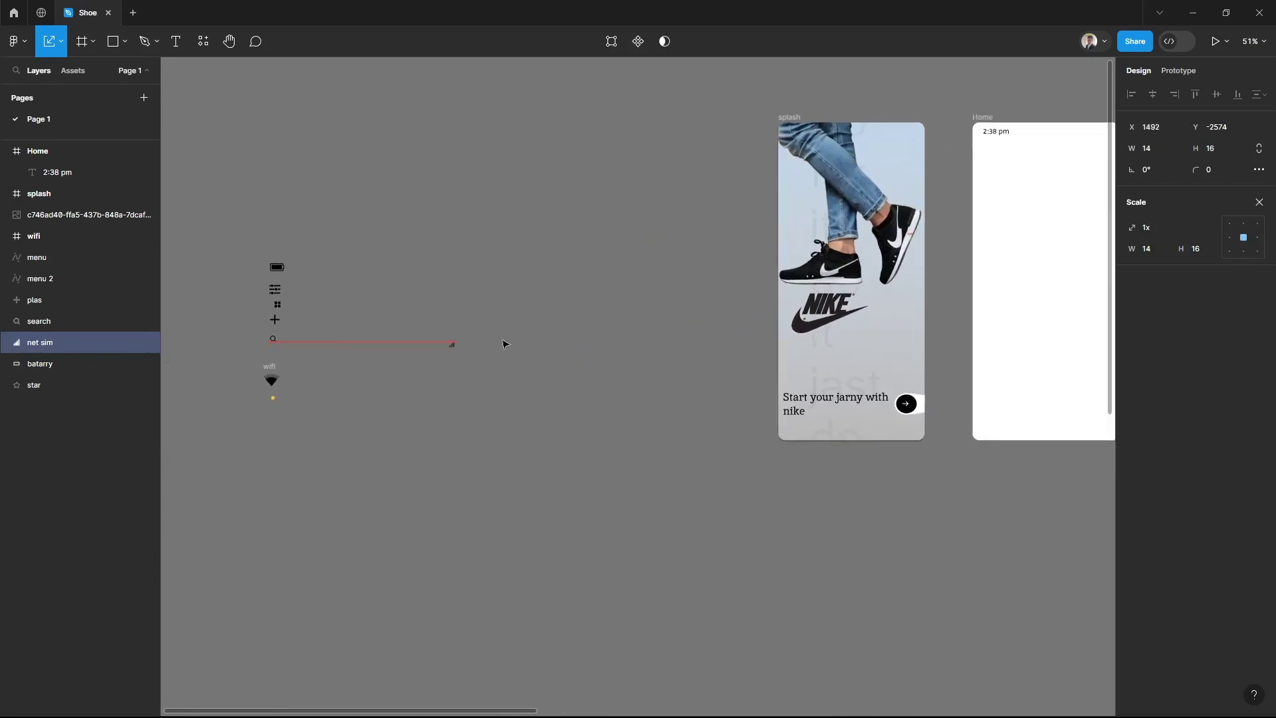
Move the wifi icon frame and the battery icon into the Home frame
{"action": "left_click", "coordinate": [280, 383]}
{"action": "left_click", "coordinate": [66, 257]}
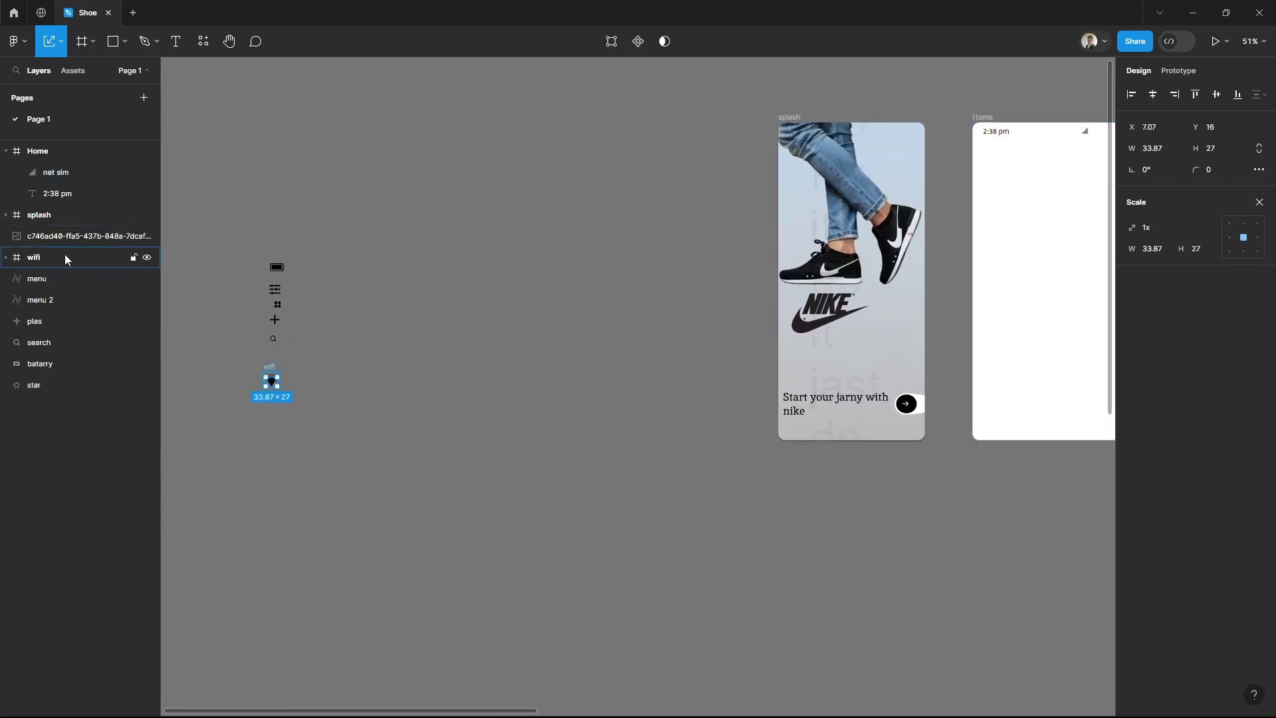
{"action": "left_click_drag", "start_coordinate": [275, 388], "coordinate": [1063, 136]}
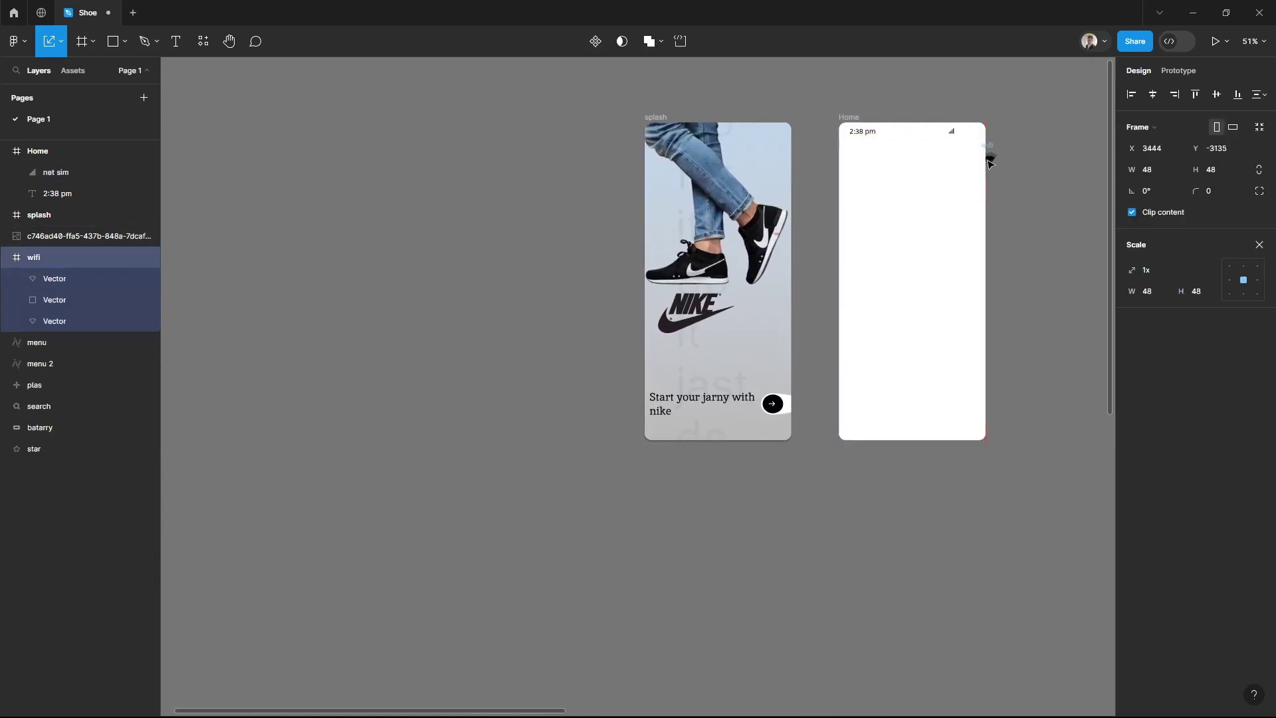
{"action": "scroll", "coordinate": [531, 398], "scroll_direction": "left", "scroll_amount": 2}
{"action": "scroll", "coordinate": [532, 398], "scroll_direction": "left", "scroll_amount": 4}
{"action": "mouse_move", "coordinate": [456, 289]}
{"action": "left_mouse_down"}
{"action": "mouse_move", "coordinate": [1122, 189]}
{"action": "mouse_move", "coordinate": [990, 156]}
{"action": "left_mouse_up"}
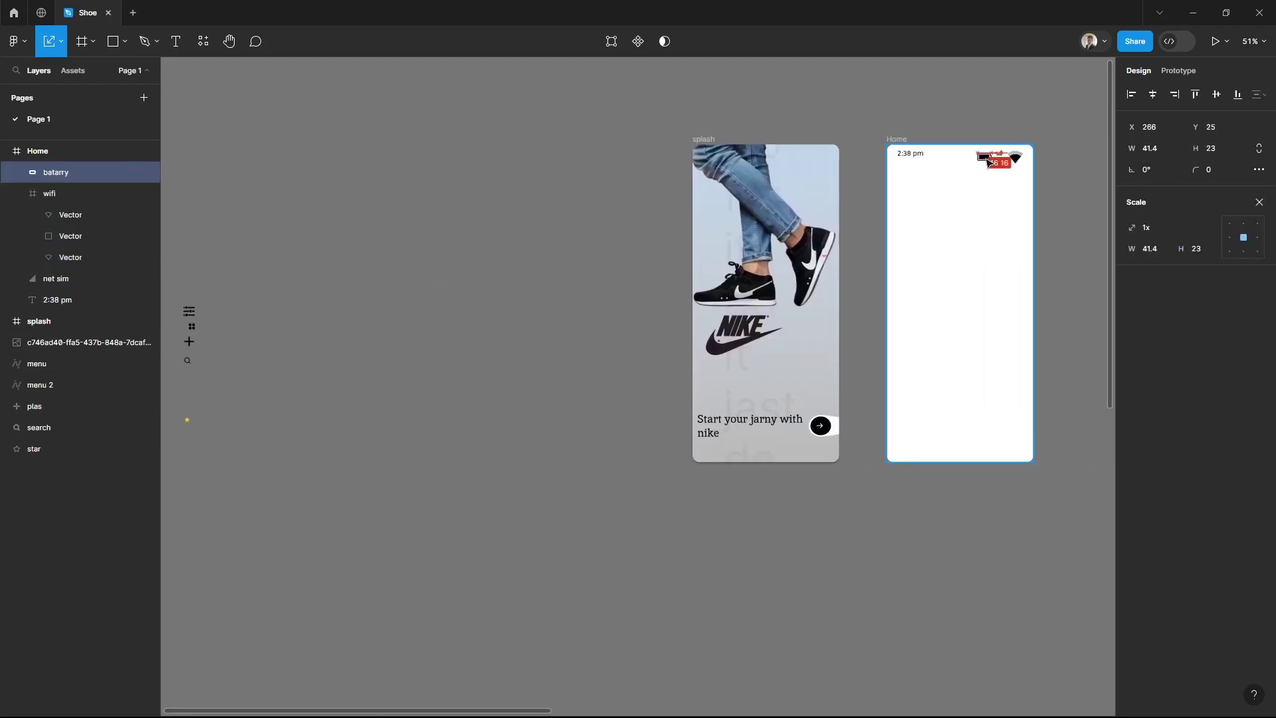
{"action": "scroll", "coordinate": [817, 399], "scroll_direction": "up", "scroll_amount": 5, "text": "ctrl"}
{"action": "scroll", "coordinate": [957, 436], "scroll_direction": "up", "scroll_amount": 2}
Size the signal icon to 16 px wide and the wifi icon to 16×16, placing both in the status bar
{"action": "left_click", "coordinate": [702, 220]}
{"action": "mouse_move", "coordinate": [703, 219]}
{"action": "left_mouse_down"}
{"action": "mouse_move", "coordinate": [633, 220]}
{"action": "mouse_move", "coordinate": [940, 289]}
{"action": "left_mouse_up"}
{"action": "left_click", "coordinate": [655, 224]}
{"action": "left_click", "coordinate": [626, 220]}
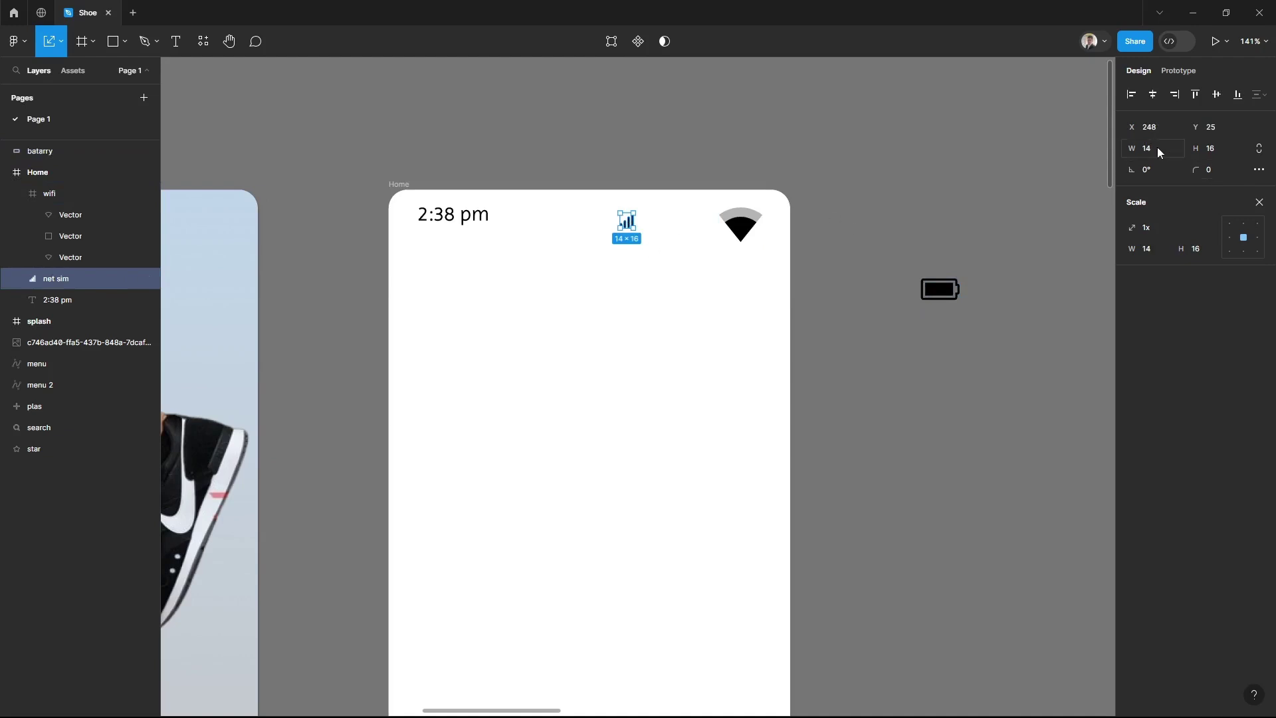
{"action": "type", "text": "16"}
{"action": "key", "text": "Return"}
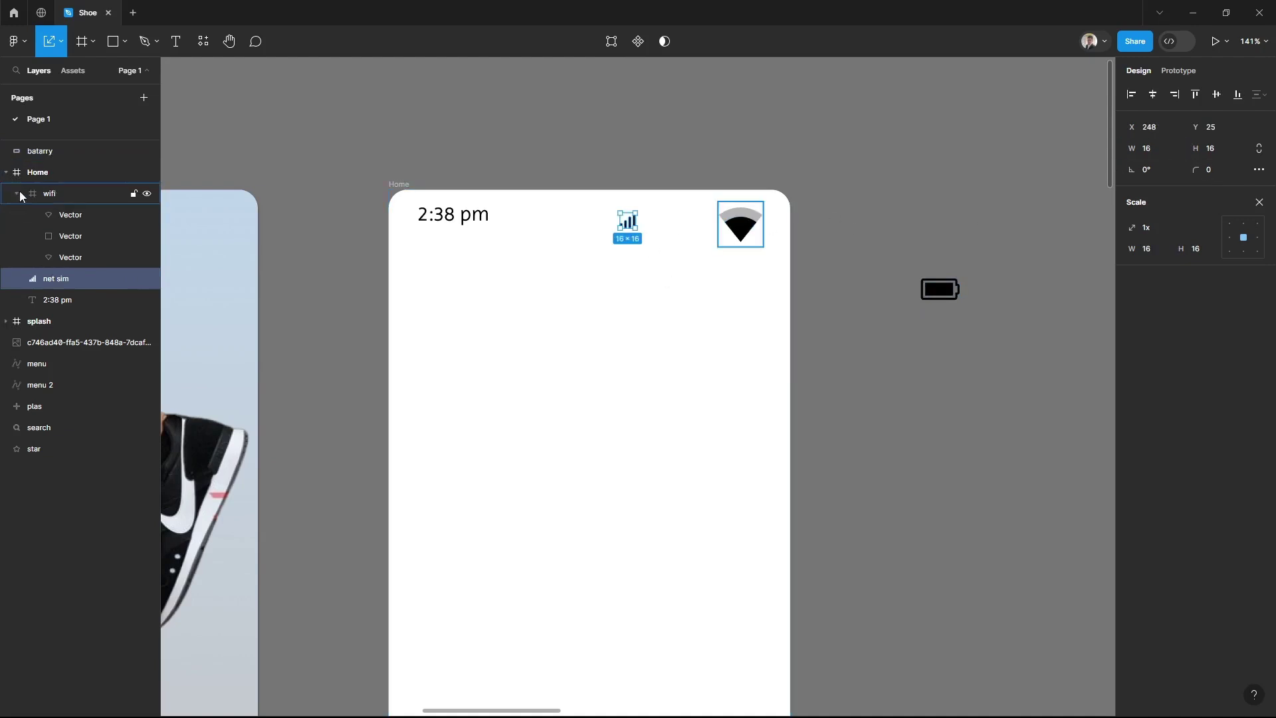
{"action": "left_click", "coordinate": [19, 194]}
{"action": "type", "text": "16"}
{"action": "key", "text": "Return"}
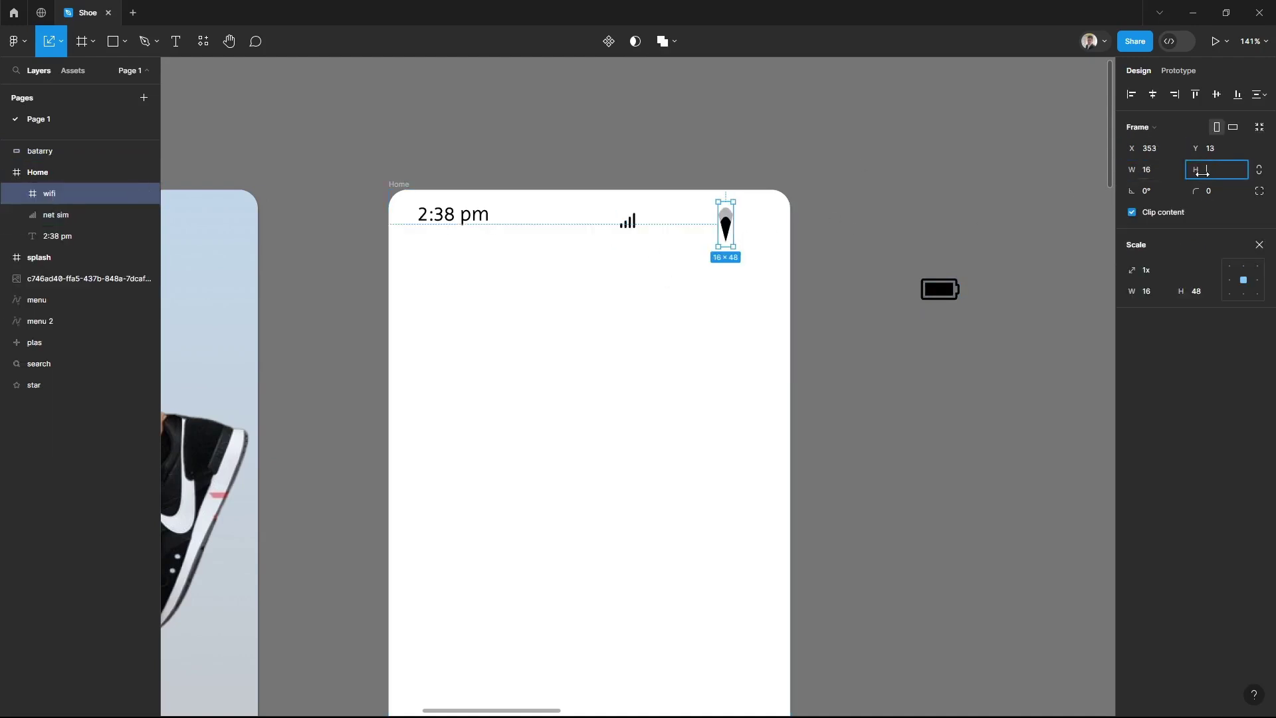
{"action": "type", "text": "16"}
{"action": "key", "text": "Return"}
{"action": "left_click_drag", "start_coordinate": [725, 210], "coordinate": [723, 221]}
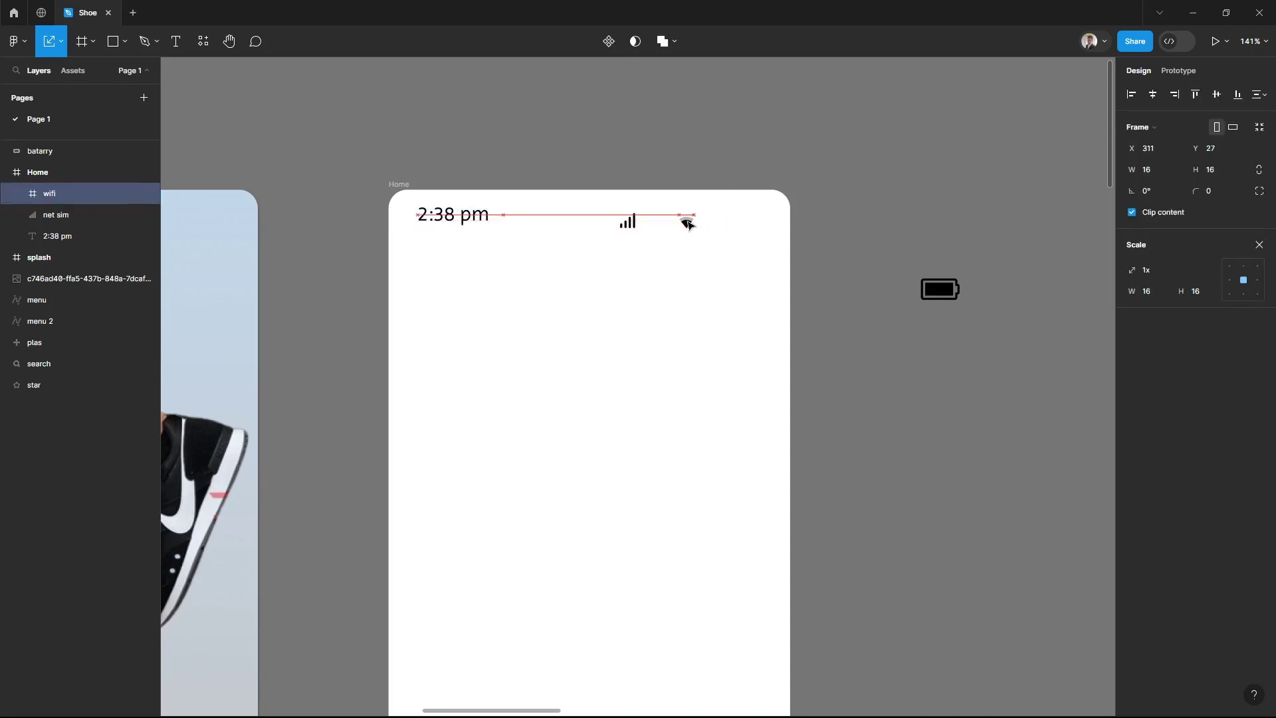
Scale the battery icon to 0.51x and position it at Home's top right
{"action": "left_click", "coordinate": [939, 289]}
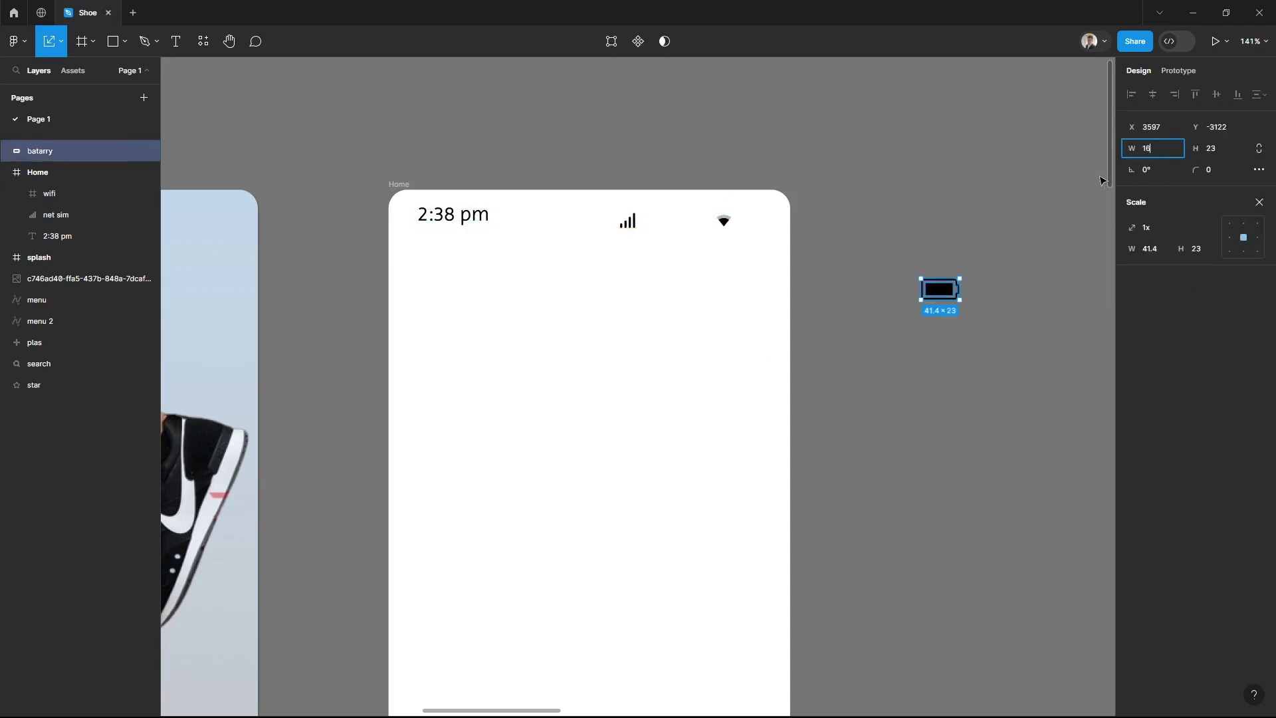
{"action": "key", "text": "Return"}
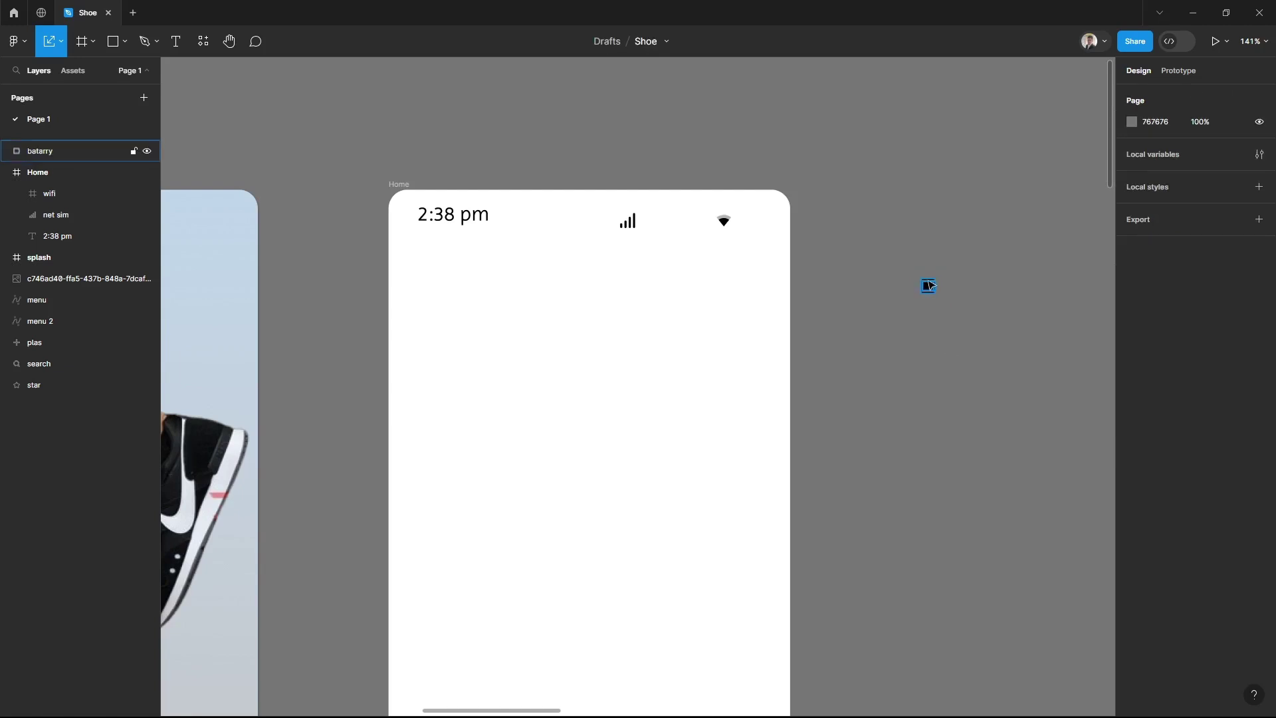
{"action": "key", "text": "ctrl+z"}
{"action": "key", "text": "ctrl+z"}
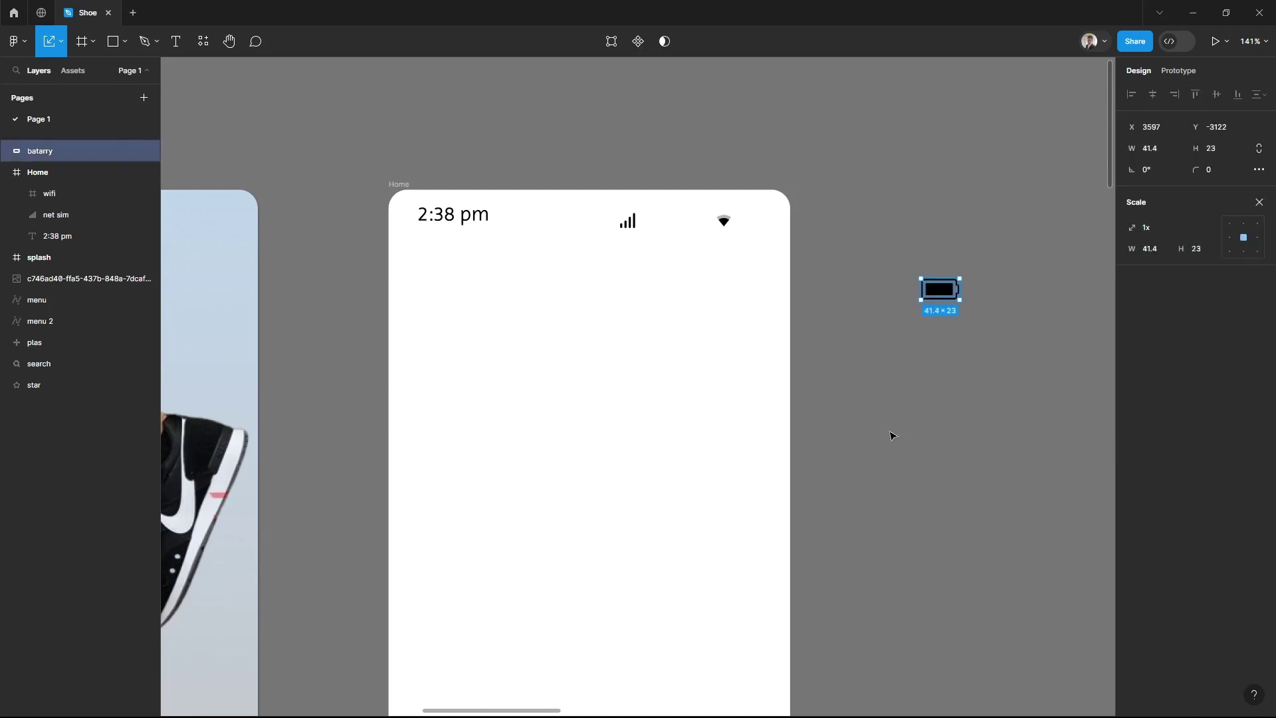
{"action": "type", "text": "0.51"}
{"action": "key", "text": "Return"}
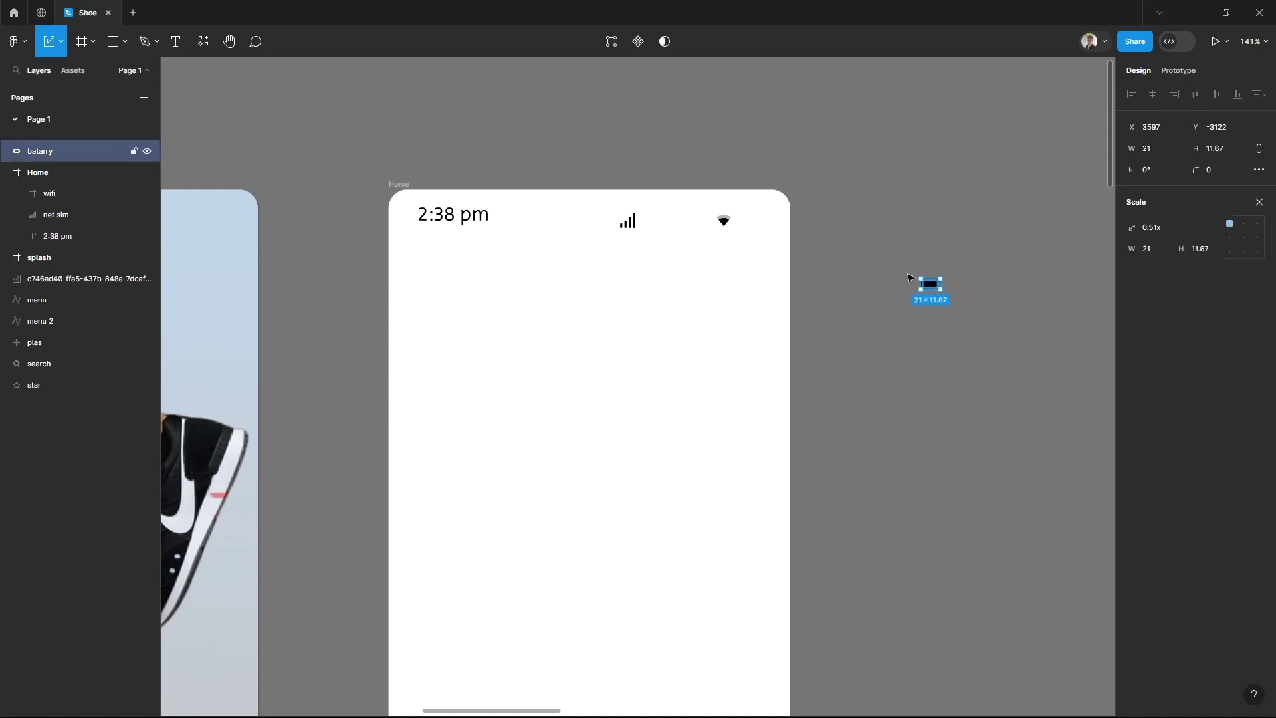
{"action": "left_click_drag", "start_coordinate": [939, 289], "coordinate": [767, 214]}
{"action": "left_click_drag", "start_coordinate": [1132, 127], "coordinate": [118, 105]}
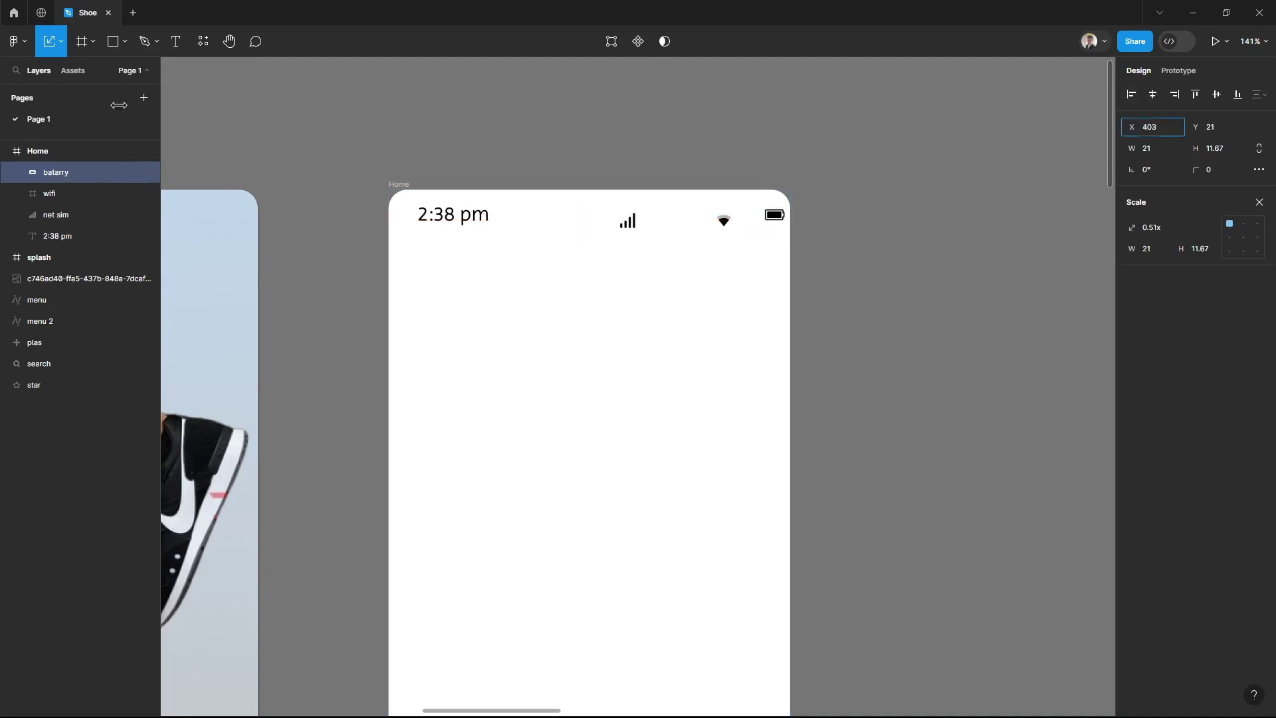
Line the wifi icon up right next to the signal icon
{"action": "left_click", "coordinate": [723, 219]}
{"action": "left_click", "coordinate": [1153, 93]}
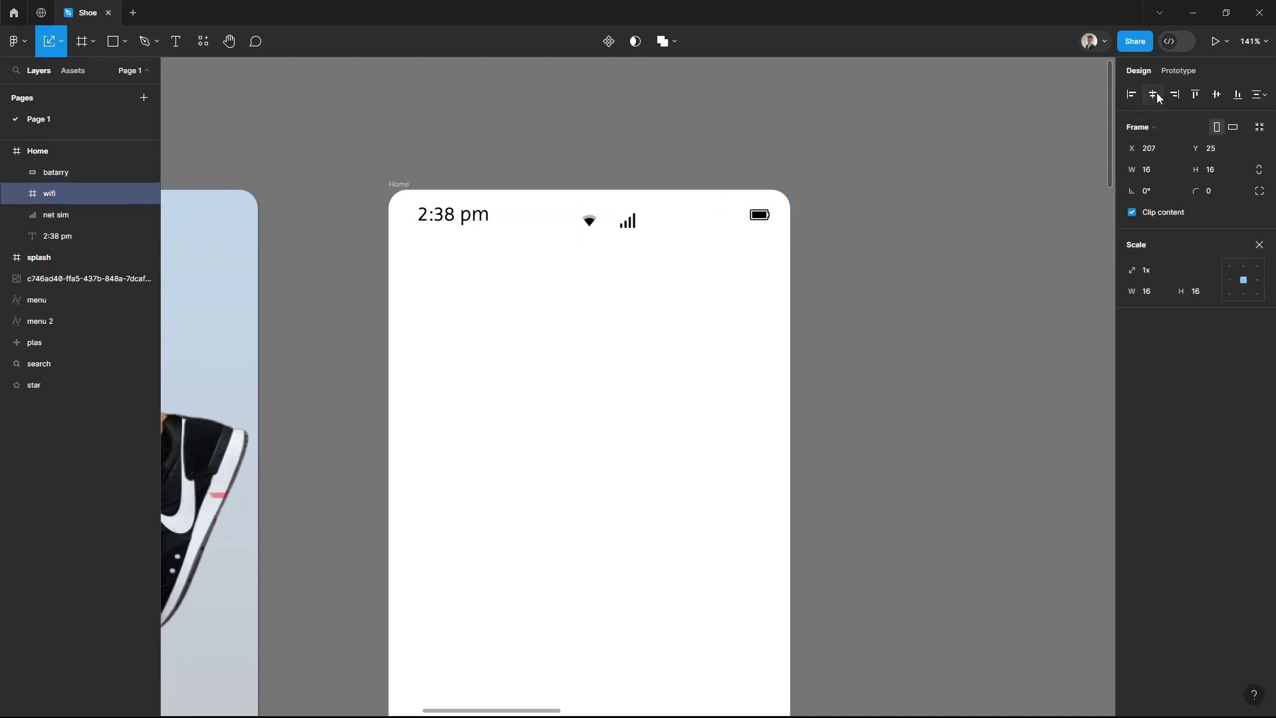
{"action": "left_click_drag", "start_coordinate": [1154, 150], "coordinate": [1244, 137]}
{"action": "key", "text": "Tab"}
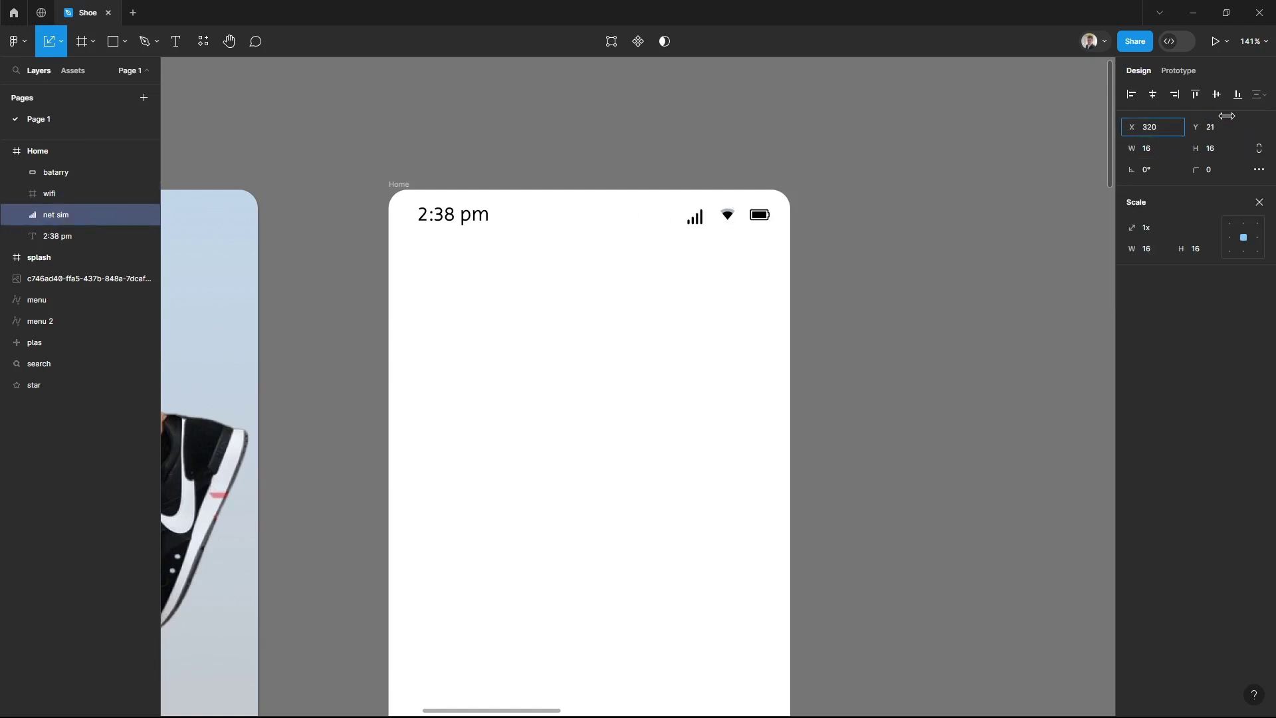
{"action": "left_click", "coordinate": [904, 312]}
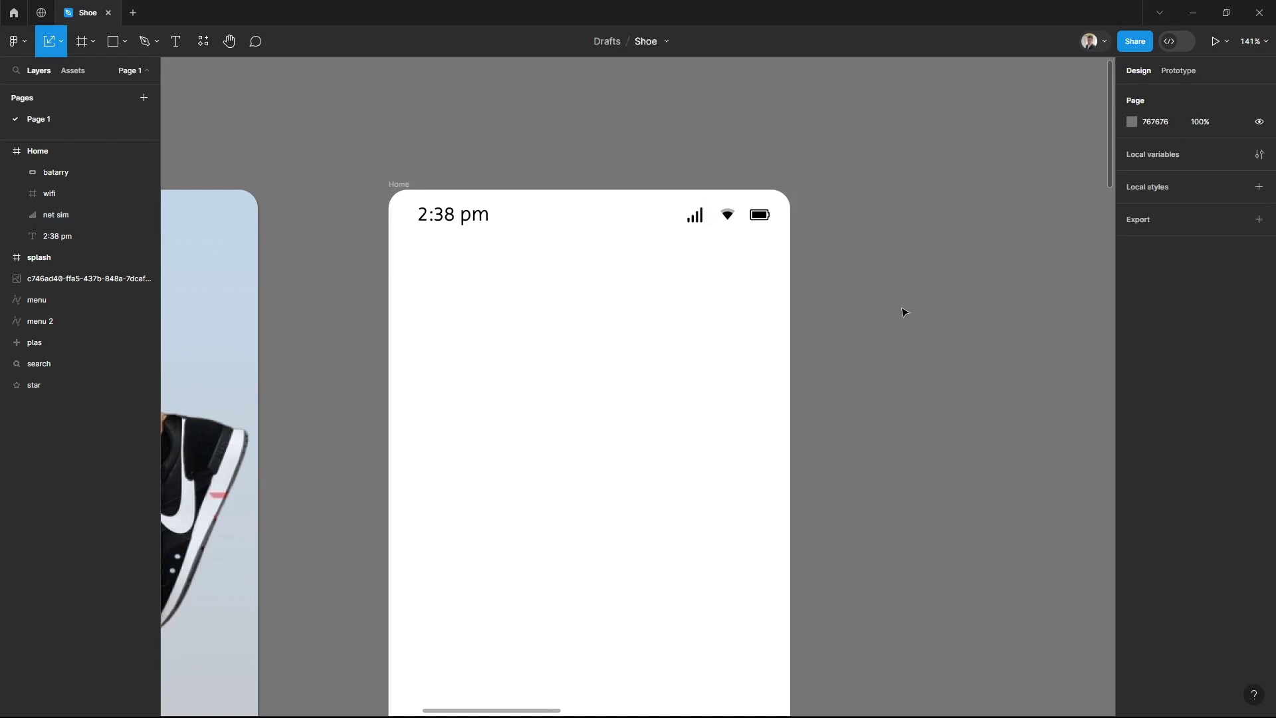
Group the time and status icons into a group named 'nav'
{"action": "scroll", "coordinate": [863, 365], "scroll_direction": "down", "scroll_amount": 2}
{"action": "left_click_drag", "start_coordinate": [390, 151], "coordinate": [711, 126]}
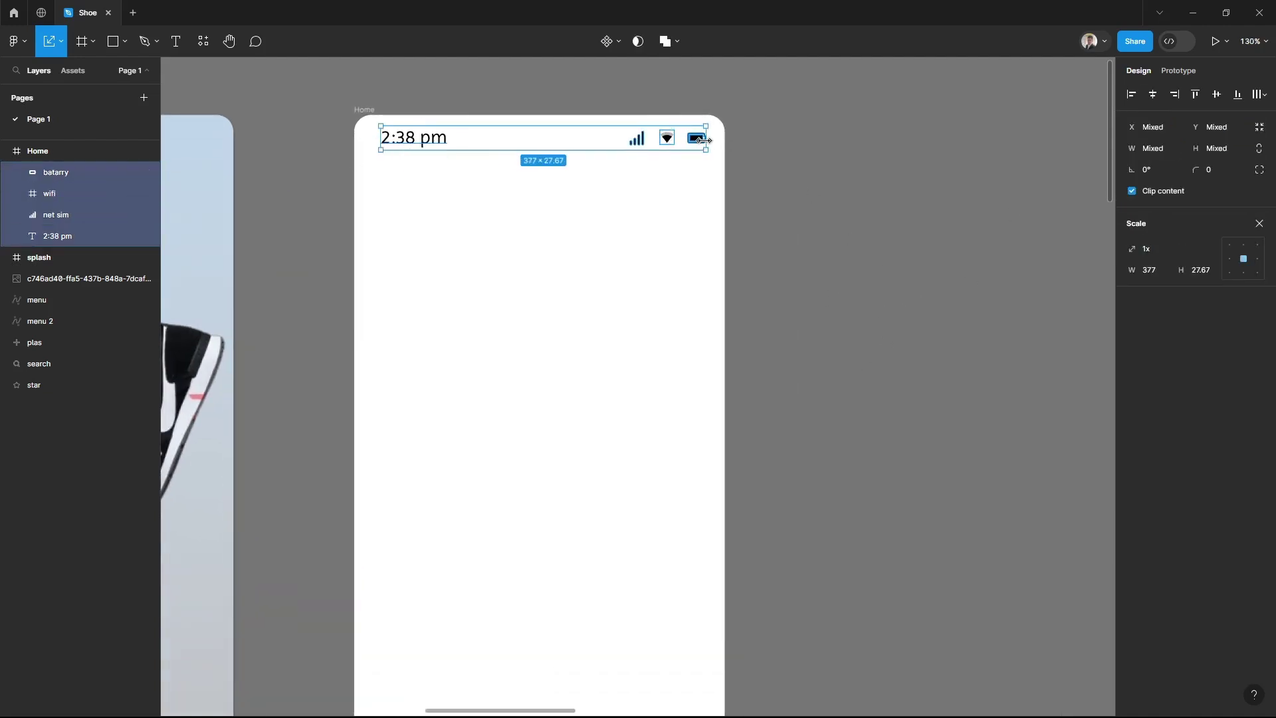
{"action": "key", "text": "ctrl+g"}
{"action": "type", "text": "nav"}
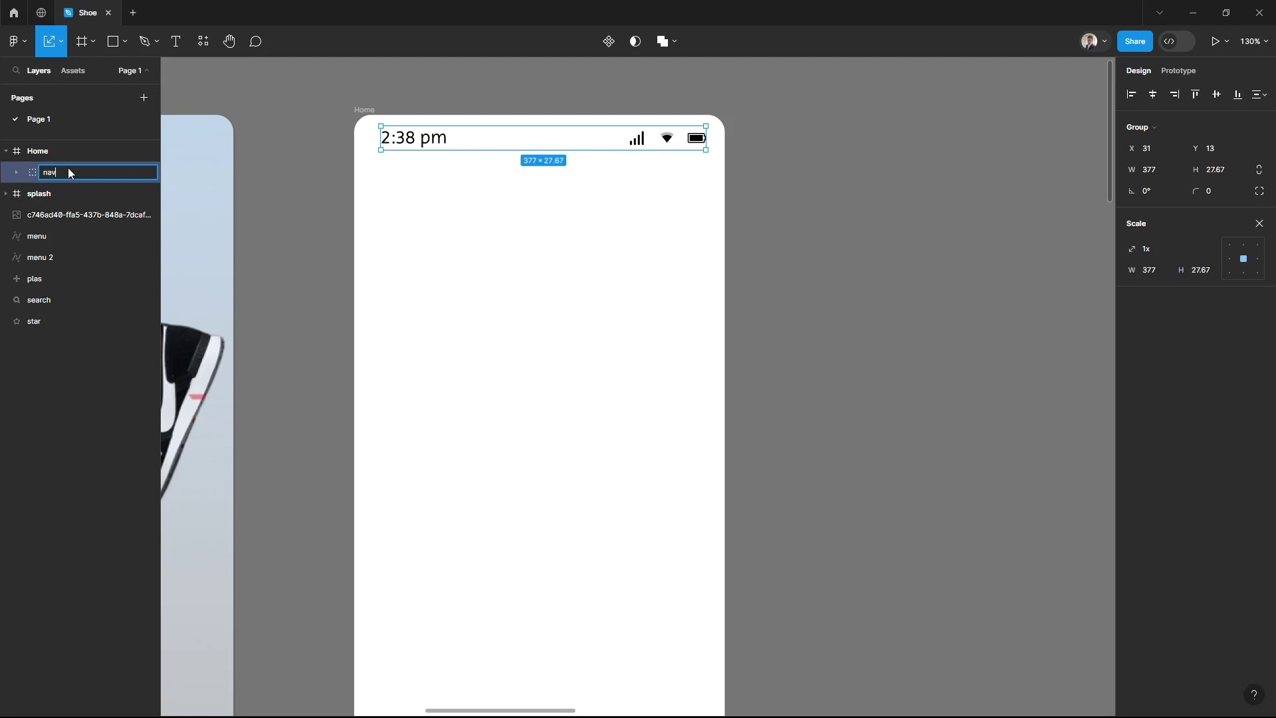
{"action": "key", "text": "Return"}
{"action": "left_click", "coordinate": [797, 287]}
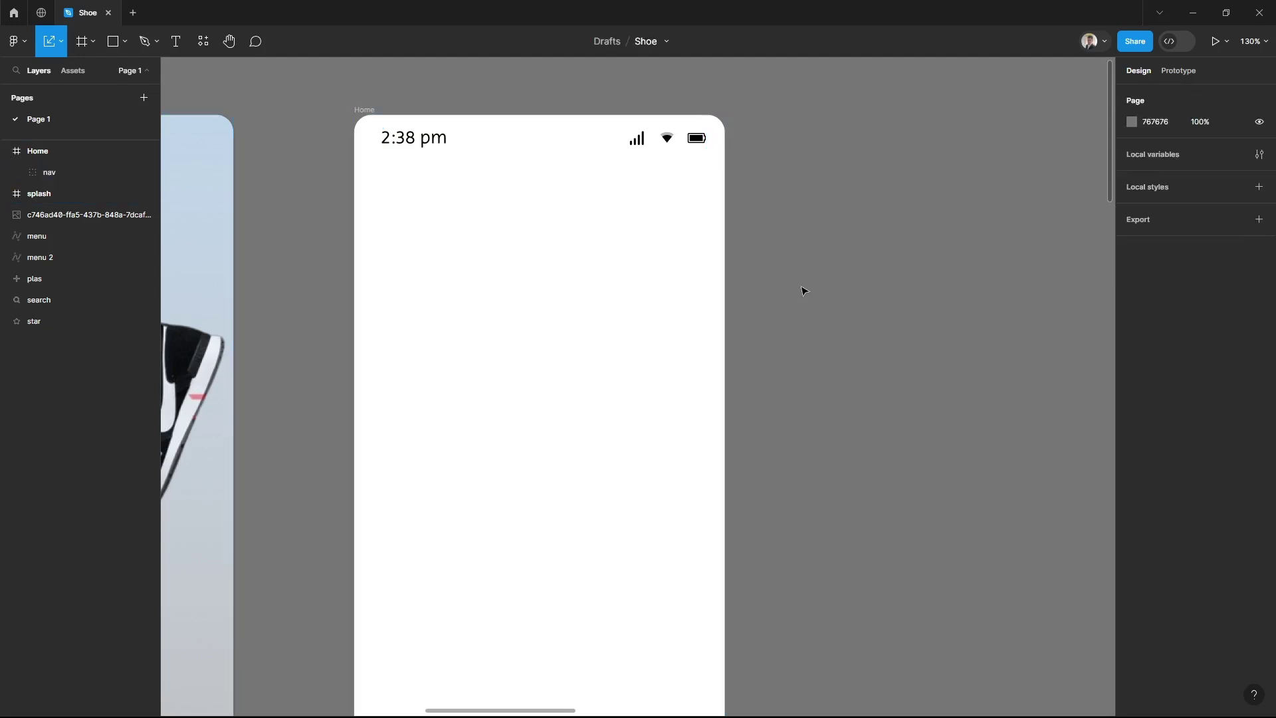
Draw a 381×162 card below the status bar with a 30 corner radius
{"action": "left_click", "coordinate": [113, 41]}
{"action": "left_click_drag", "start_coordinate": [377, 160], "coordinate": [705, 300]}
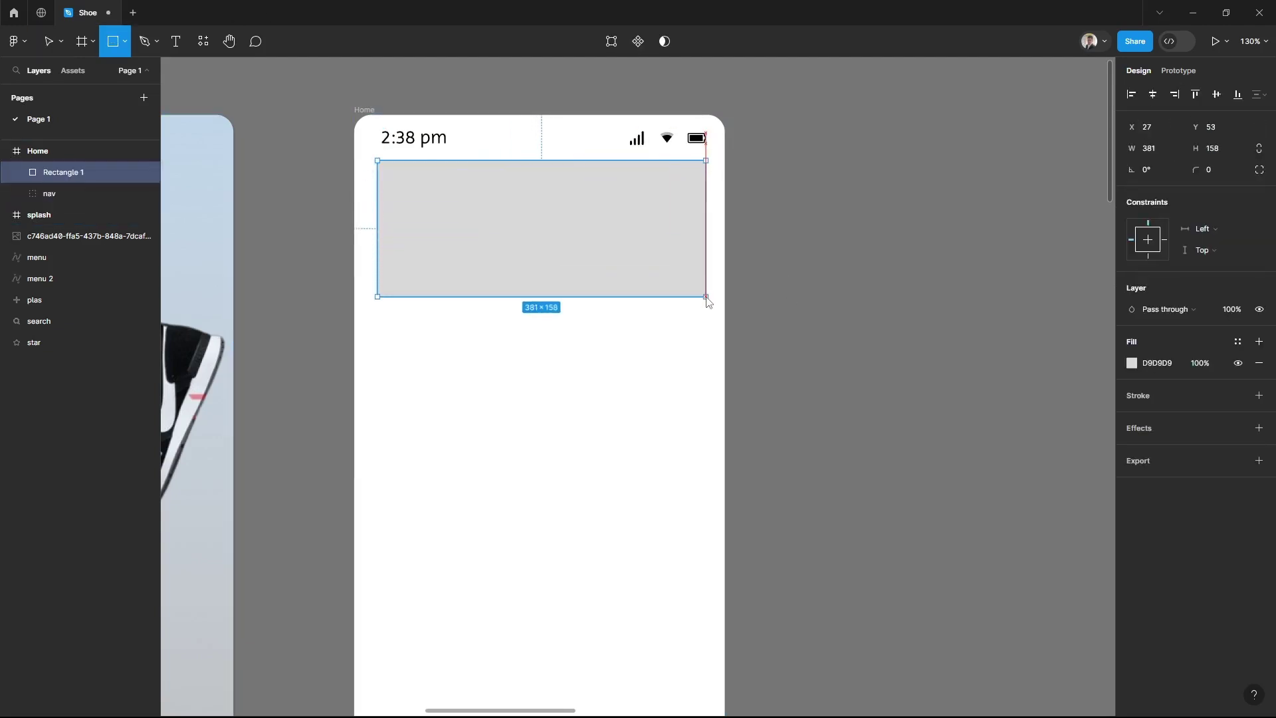
{"action": "type", "text": "30"}
{"action": "key", "text": "Return"}
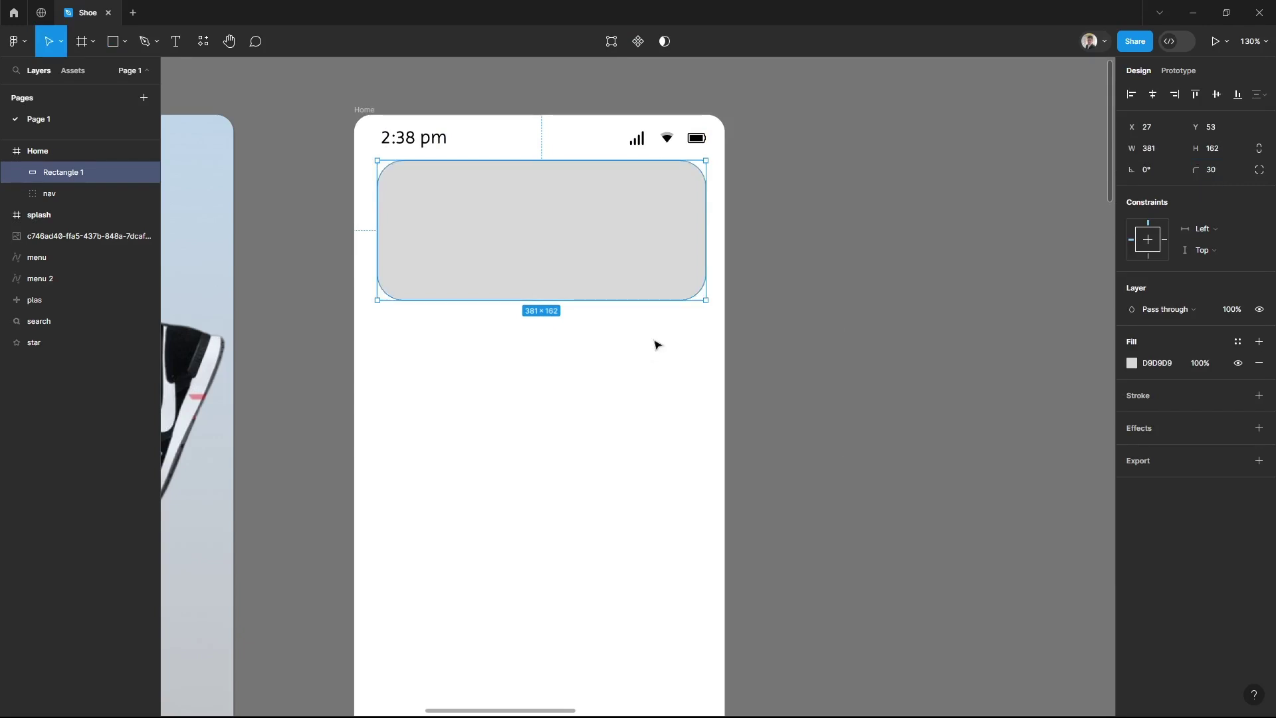
{"action": "left_click", "coordinate": [957, 311]}
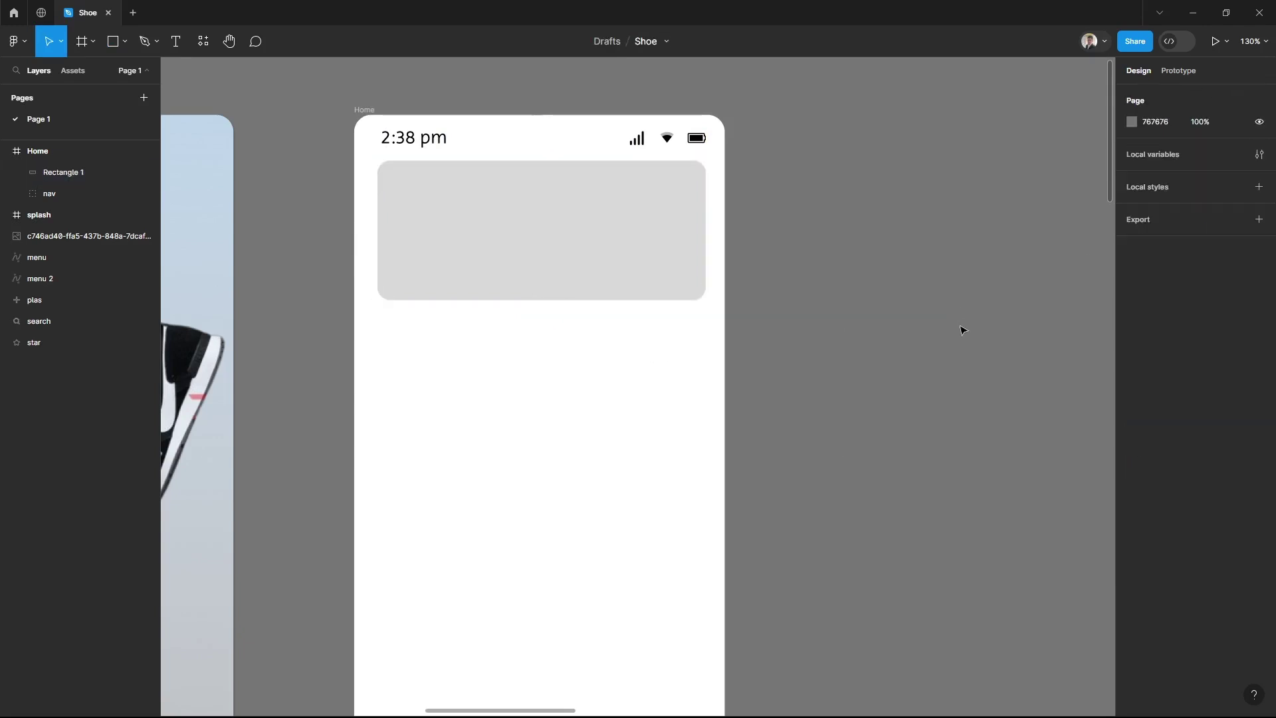
Fill the card with a light blue colour
{"action": "left_click", "coordinate": [664, 266]}
{"action": "left_click", "coordinate": [1131, 362]}
{"action": "left_click", "coordinate": [1049, 547]}
{"action": "mouse_move", "coordinate": [975, 376]}
{"action": "left_mouse_down"}
{"action": "mouse_move", "coordinate": [1048, 403]}
{"action": "mouse_move", "coordinate": [1034, 403]}
{"action": "left_mouse_up"}
{"action": "left_click_drag", "start_coordinate": [1049, 546], "coordinate": [1058, 547]}
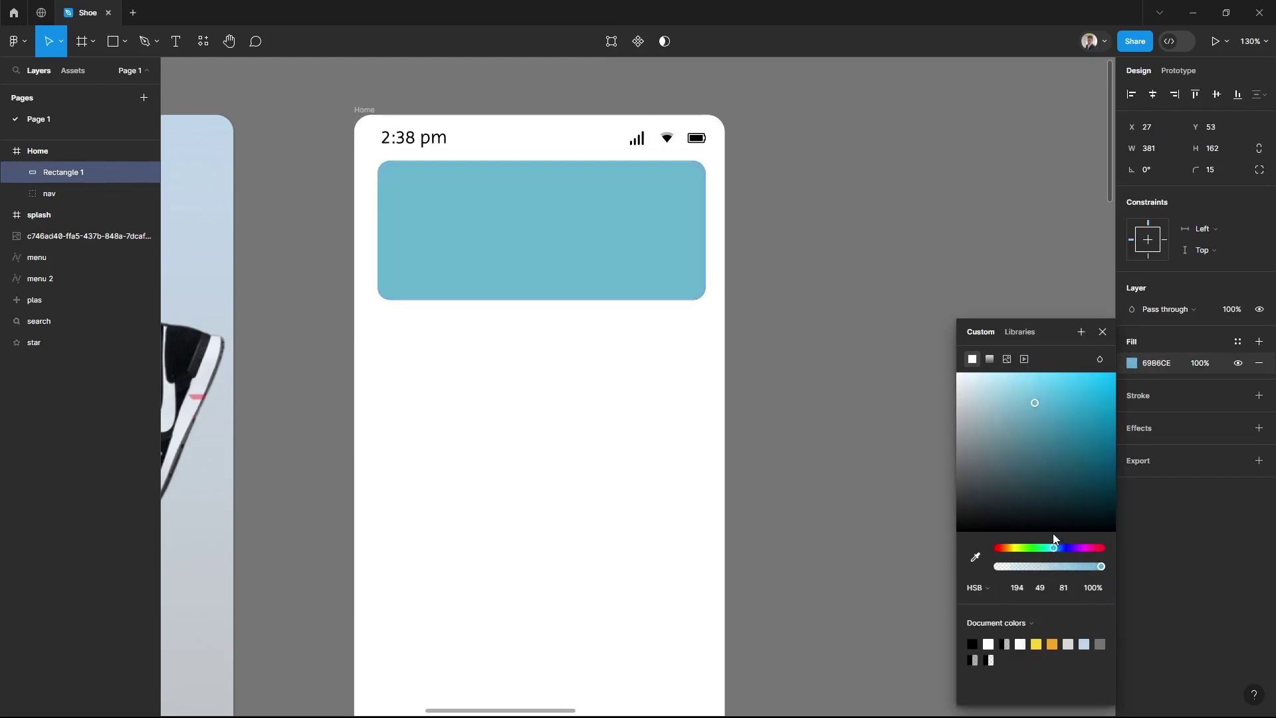
{"action": "mouse_move", "coordinate": [1034, 402]}
{"action": "left_mouse_down"}
{"action": "mouse_move", "coordinate": [1028, 381]}
{"action": "mouse_move", "coordinate": [1007, 380]}
{"action": "mouse_move", "coordinate": [1014, 396]}
{"action": "mouse_move", "coordinate": [1016, 374]}
{"action": "left_mouse_up"}
{"action": "left_click", "coordinate": [899, 356]}
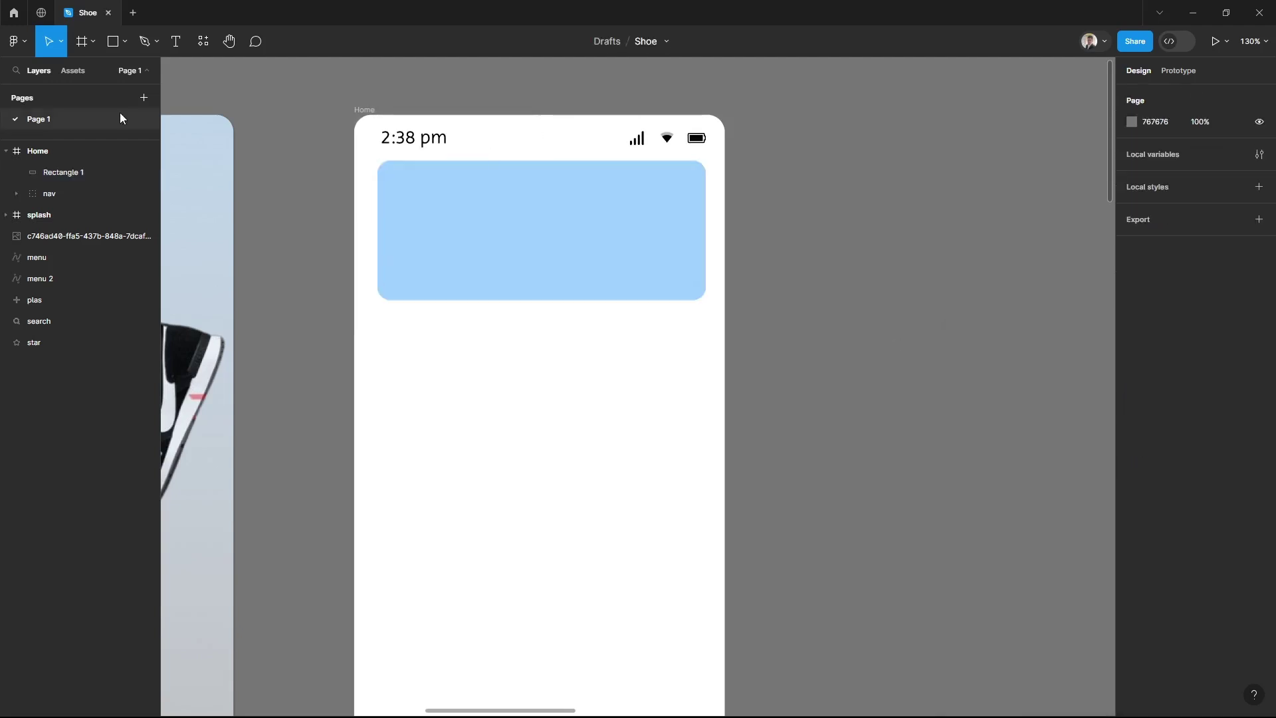
{"action": "left_click", "coordinate": [124, 41]}
Draw a small circle in the blue card and add a smaller 'Good morning' greeting beside it
{"action": "left_click", "coordinate": [84, 121]}
{"action": "mouse_move", "coordinate": [390, 180]}
{"action": "left_mouse_down"}
{"action": "mouse_move", "coordinate": [449, 221]}
{"action": "mouse_move", "coordinate": [423, 190]}
{"action": "left_mouse_up"}
{"action": "key", "text": "Escape"}
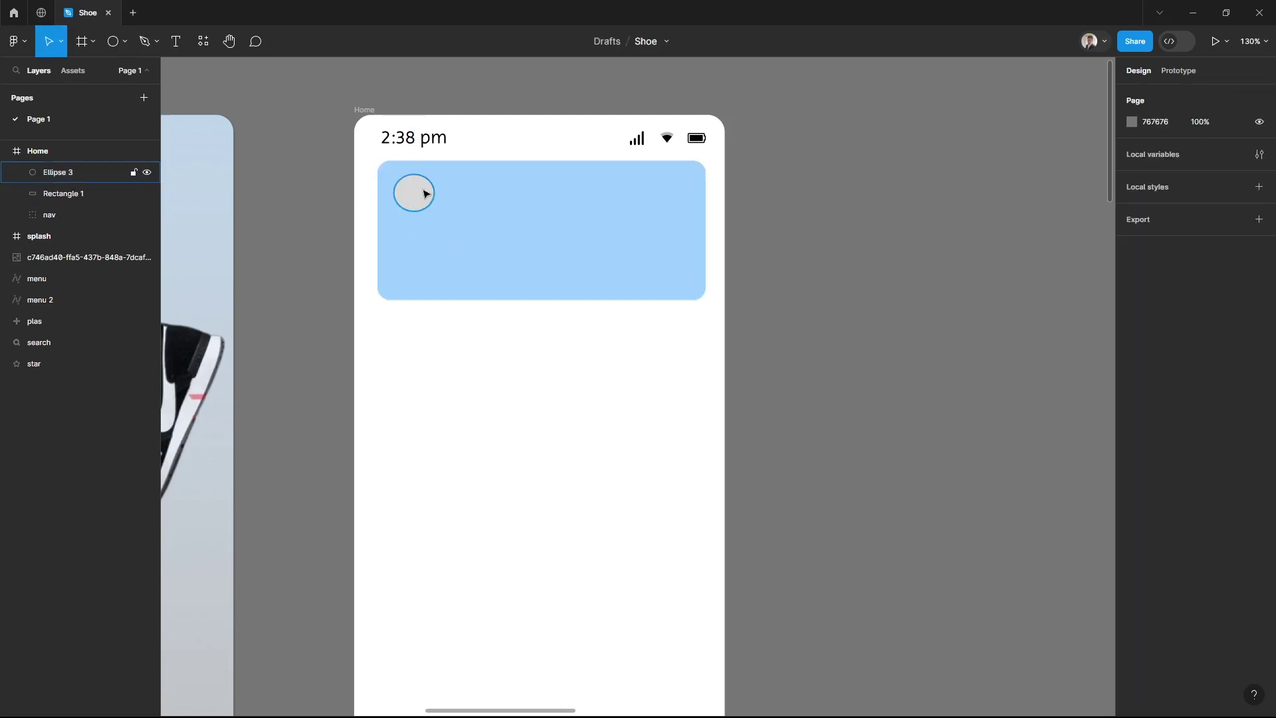
{"action": "key", "text": "t"}
{"action": "left_click", "coordinate": [455, 193]}
{"action": "type", "text": "Good morning"}
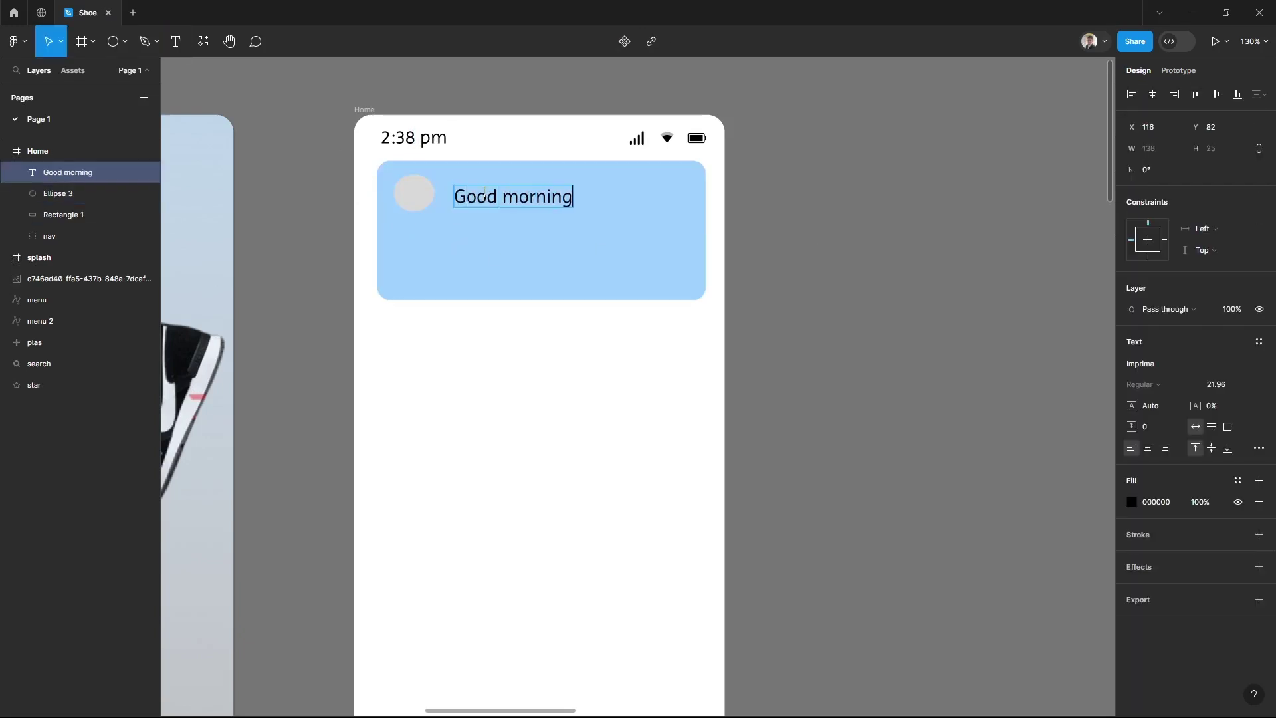
{"action": "key", "text": "Escape"}
{"action": "left_click", "coordinate": [1262, 385]}
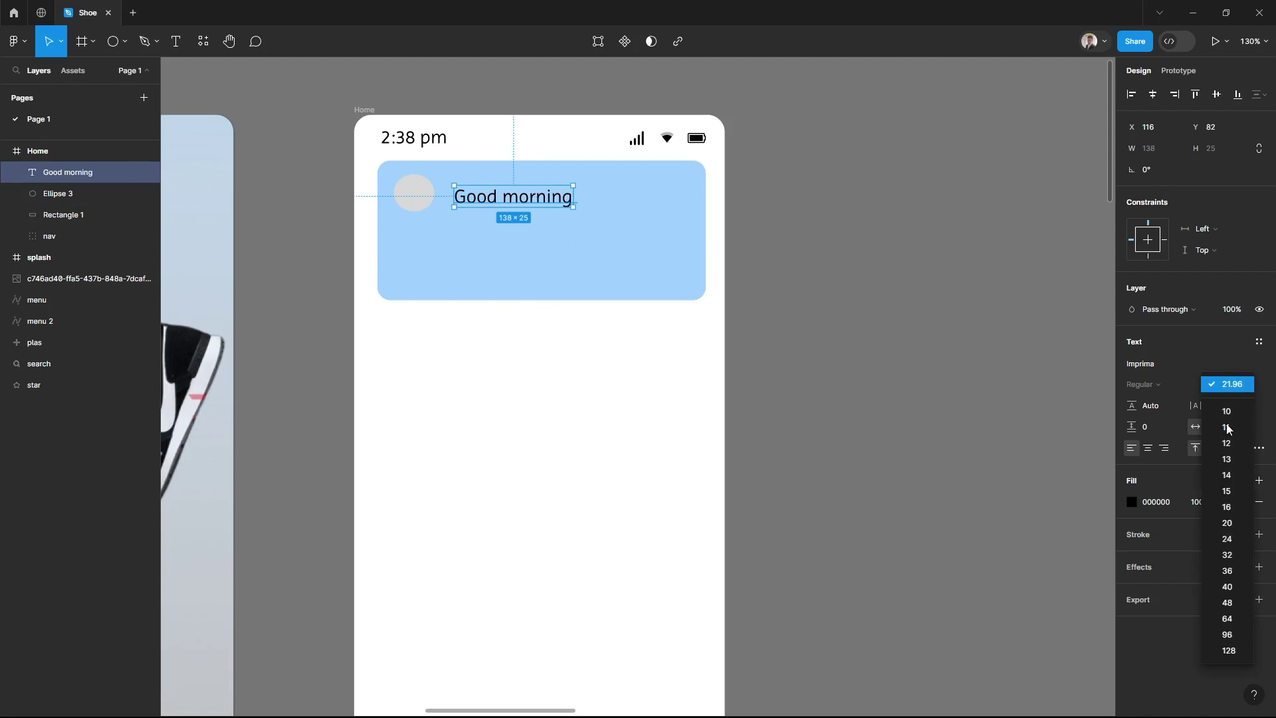
{"action": "left_click", "coordinate": [1227, 491]}
{"action": "key", "text": "Escape"}
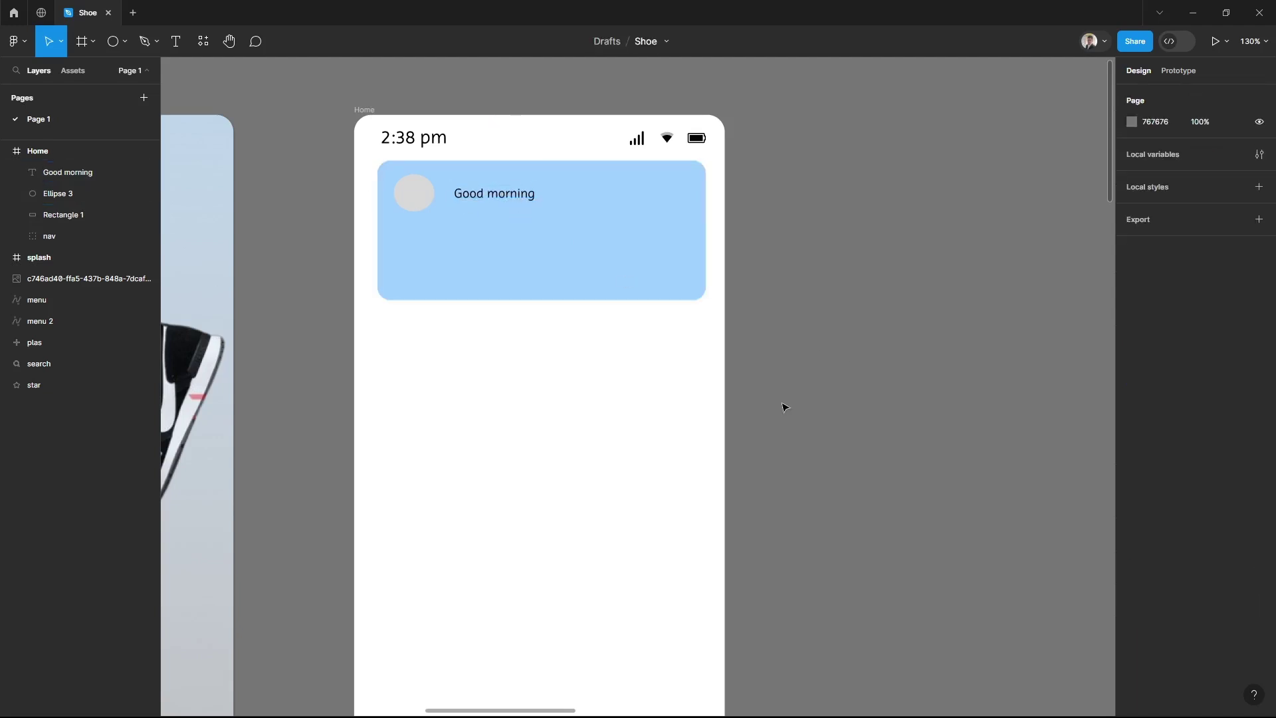
Duplicate the greeting, retype the copy as the user's name, and align it underneath
{"action": "left_click", "coordinate": [495, 193]}
{"action": "key", "text": "ctrl+d"}
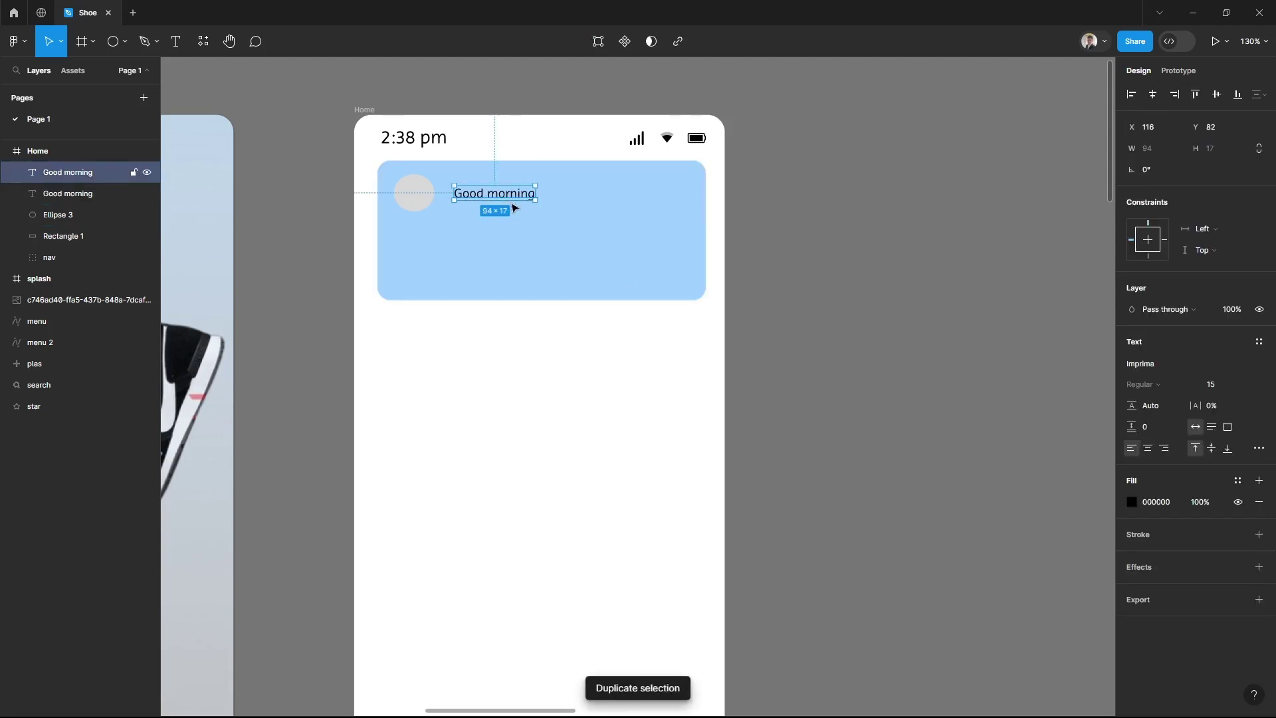
{"action": "left_click_drag", "start_coordinate": [512, 198], "coordinate": [515, 208]}
{"action": "type", "text": "Nahidulislam(nahid"}
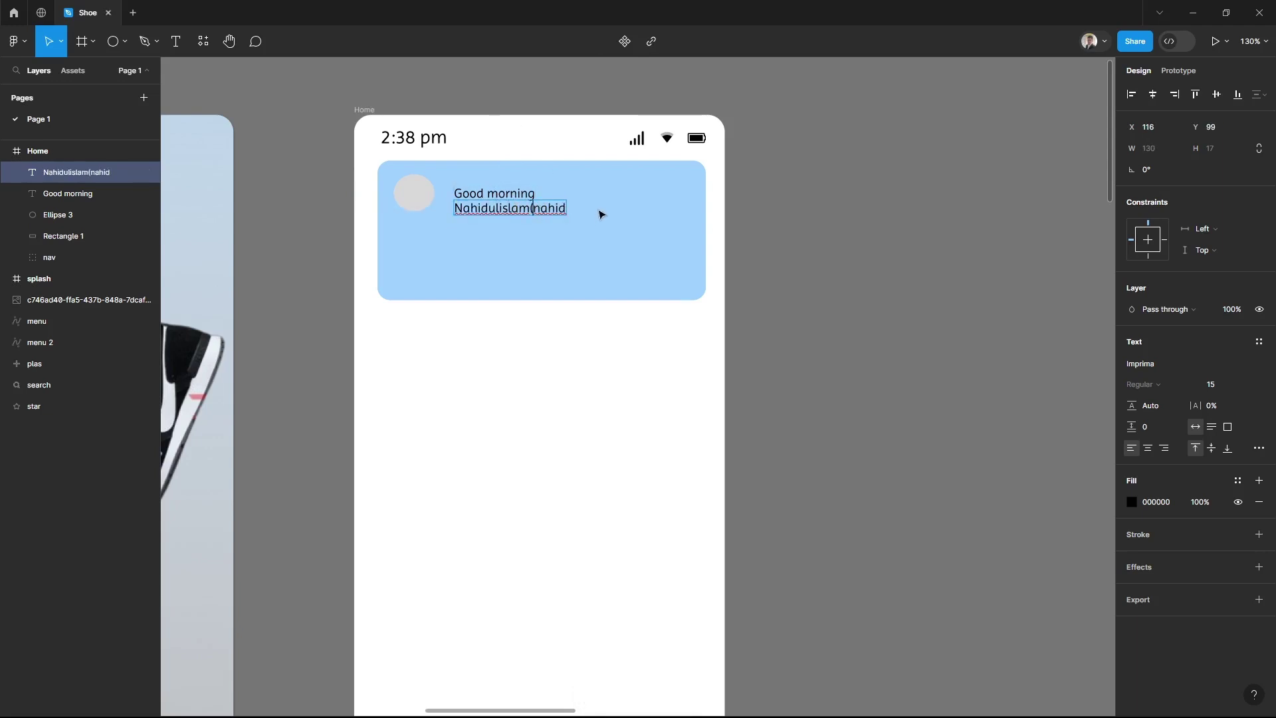
{"action": "key", "text": "Escape"}
{"action": "left_click", "coordinate": [578, 211]}
{"action": "double_click", "coordinate": [570, 208]}
{"action": "left_click", "coordinate": [844, 287]}
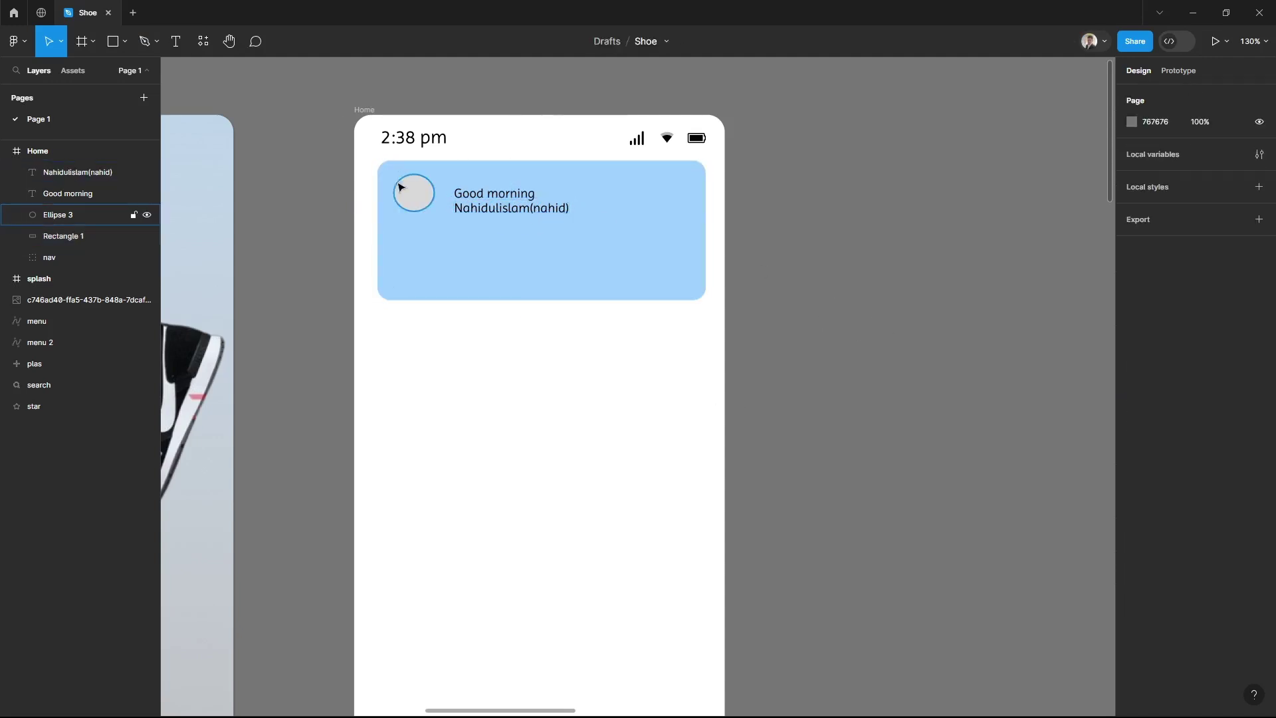
{"action": "left_click_drag", "start_coordinate": [525, 196], "coordinate": [529, 206]}
{"action": "left_click", "coordinate": [299, 212]}
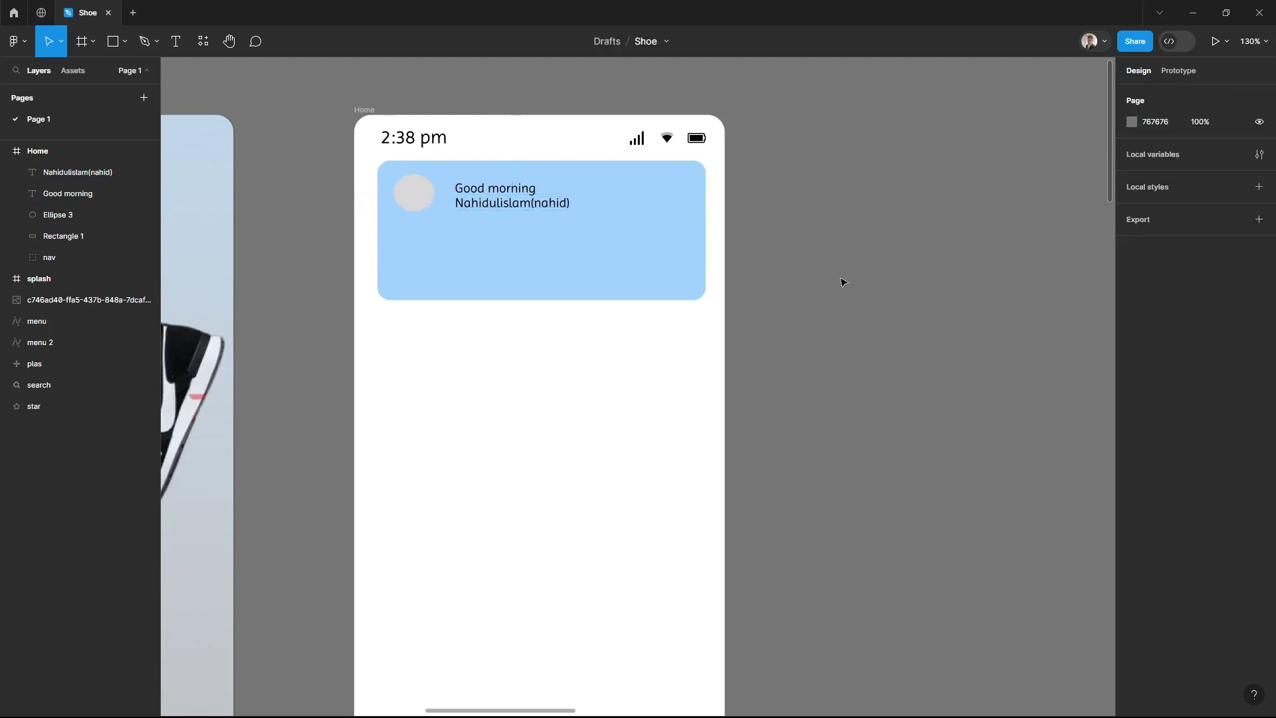
{"action": "left_click", "coordinate": [58, 215]}
{"action": "key", "text": "Escape"}
Place the grid menu icon in the blue card's top-right corner
{"action": "left_click", "coordinate": [36, 321]}
{"action": "key", "text": "shift+2"}
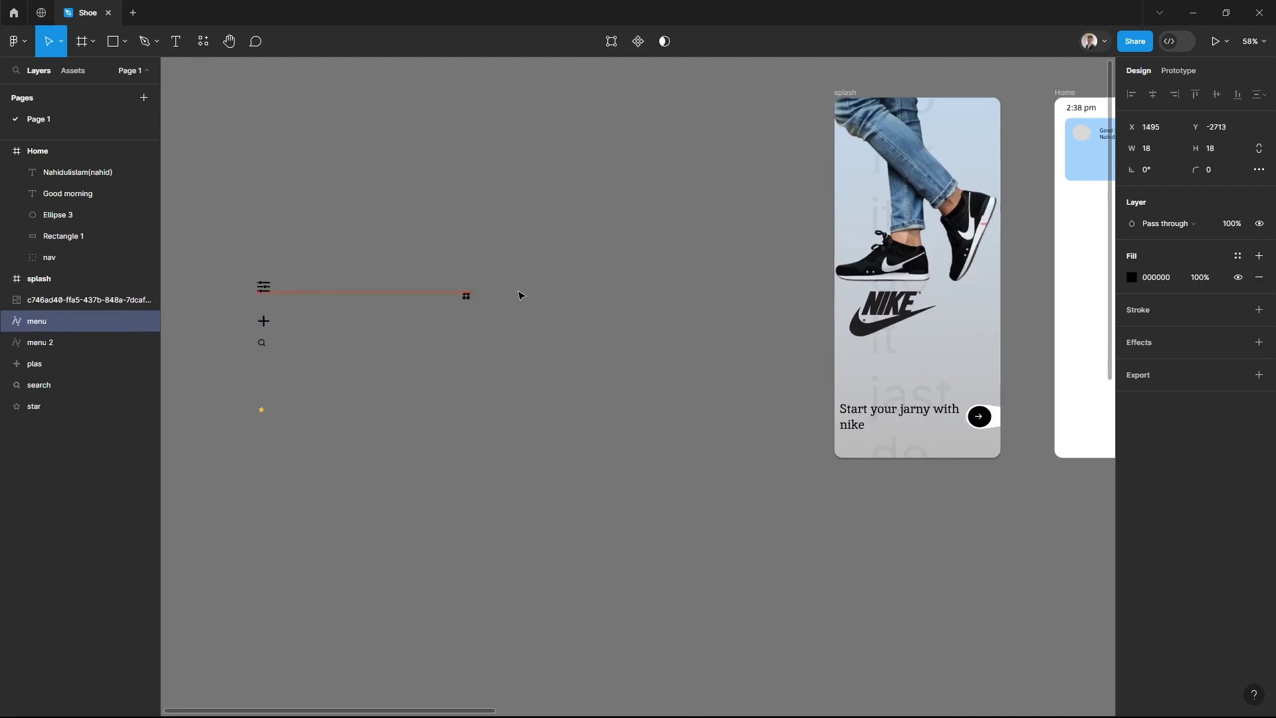
{"action": "key", "text": "ctrl+z"}
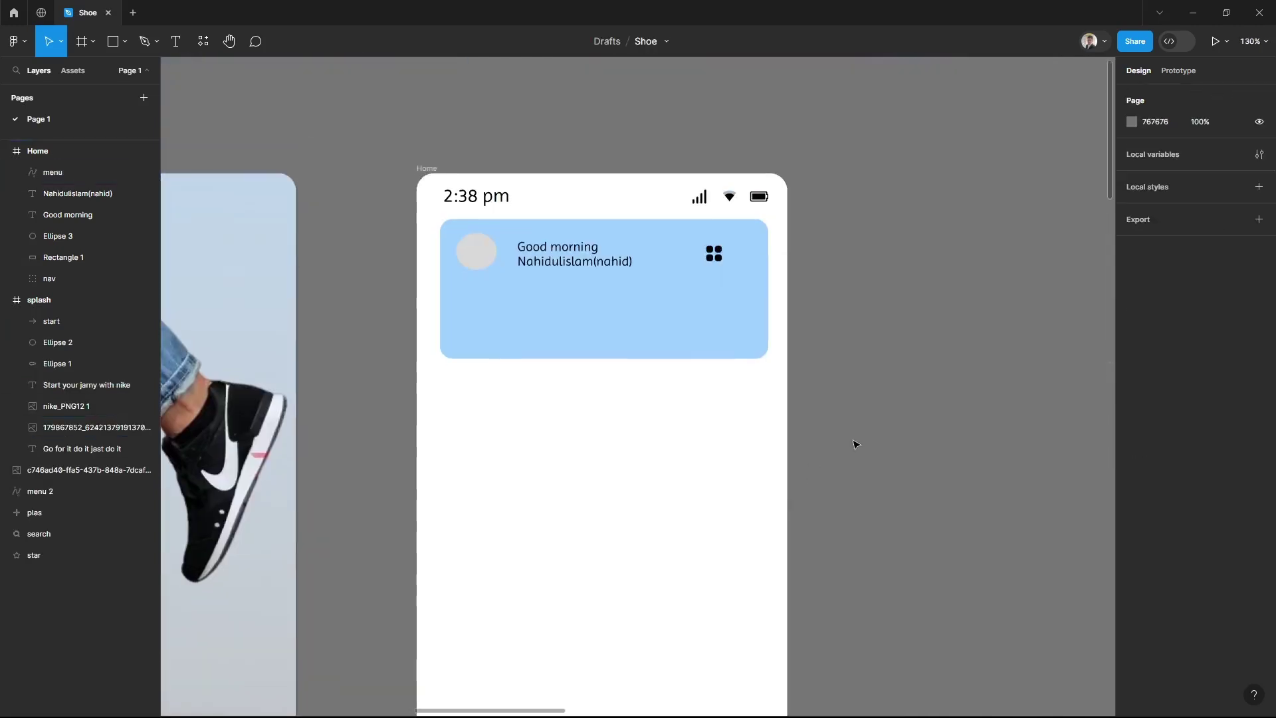
{"action": "left_click_drag", "start_coordinate": [714, 254], "coordinate": [749, 247]}
{"action": "left_click", "coordinate": [884, 361]}
Draw a slightly rounded bar across the card and duplicate it into a small square at its right end
{"action": "left_click", "coordinate": [113, 41]}
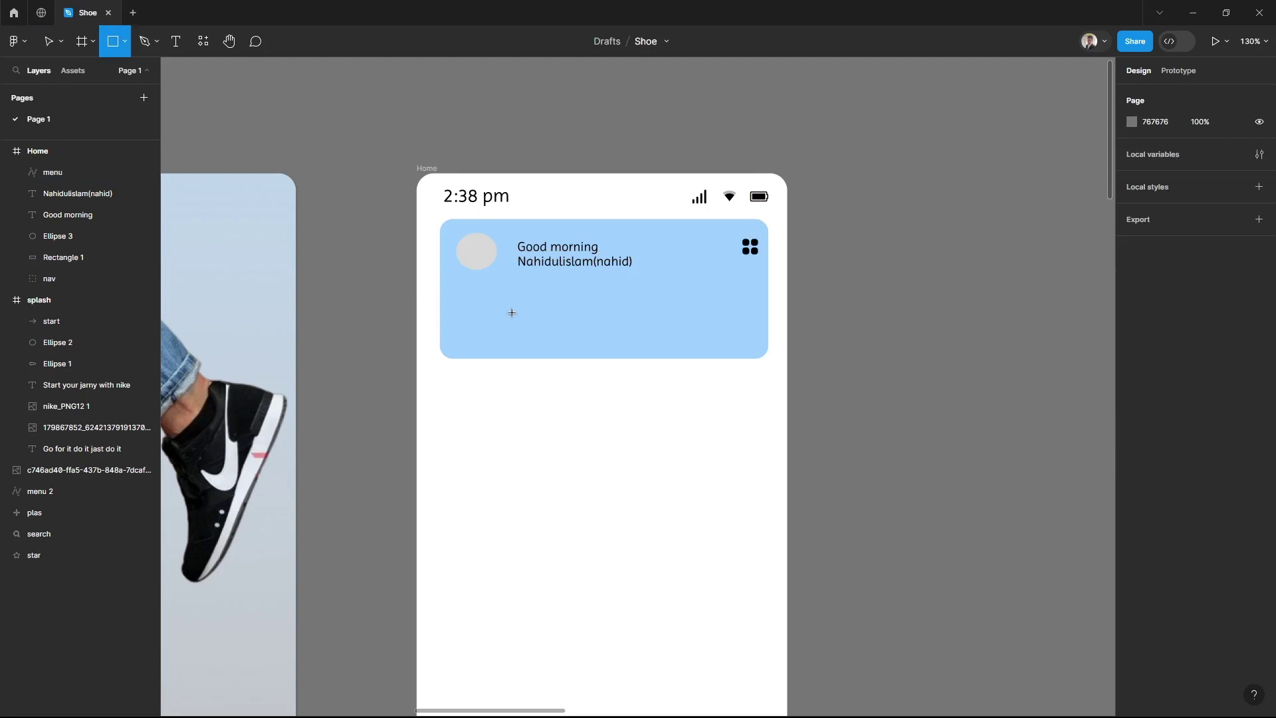
{"action": "left_click_drag", "start_coordinate": [490, 307], "coordinate": [742, 340]}
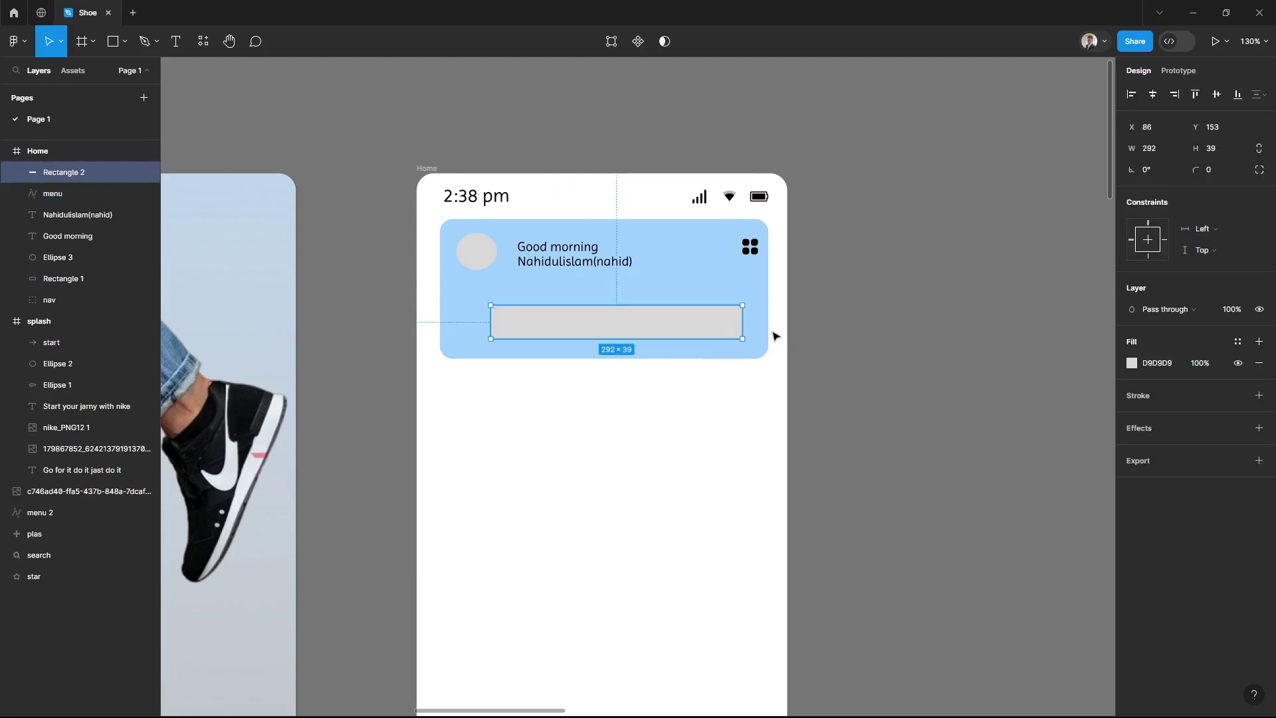
{"action": "left_click_drag", "start_coordinate": [1219, 170], "coordinate": [1223, 170]}
{"action": "mouse_move", "coordinate": [683, 330]}
{"action": "left_mouse_down"}
{"action": "mouse_move", "coordinate": [671, 331]}
{"action": "mouse_move", "coordinate": [746, 331]}
{"action": "left_mouse_up"}
{"action": "key", "text": "ctrl+d"}
{"action": "left_click_drag", "start_coordinate": [479, 323], "coordinate": [698, 323]}
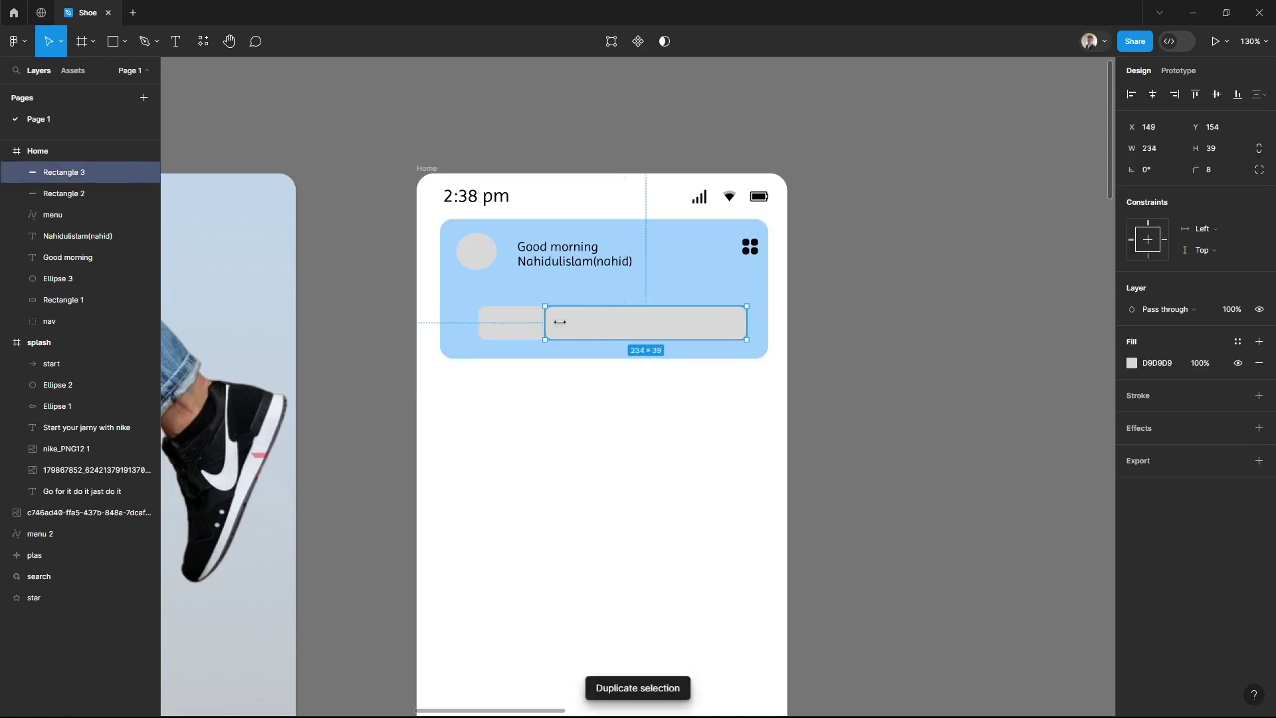
Colour the square button blue (1774FF) and the long search bar white
{"action": "left_click", "coordinate": [1132, 363]}
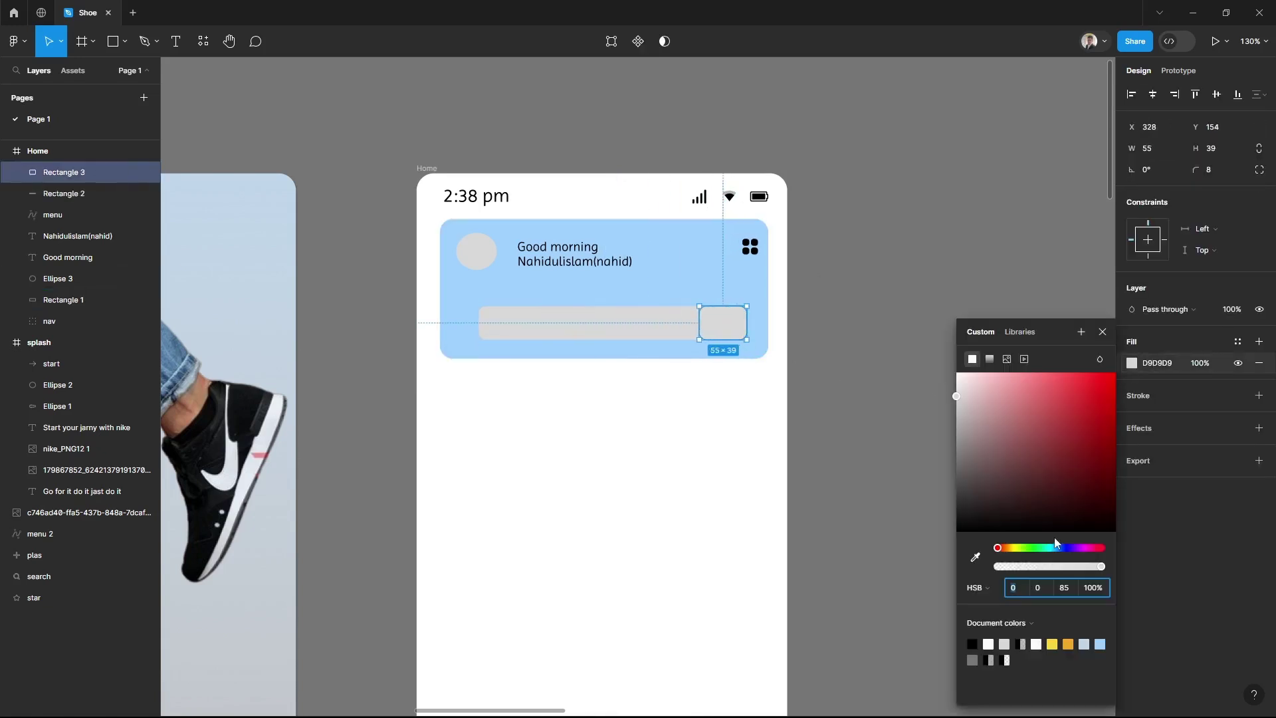
{"action": "left_click", "coordinate": [1059, 548]}
{"action": "left_click_drag", "start_coordinate": [1089, 376], "coordinate": [1100, 372]}
{"action": "left_click_drag", "start_coordinate": [699, 320], "coordinate": [706, 320]}
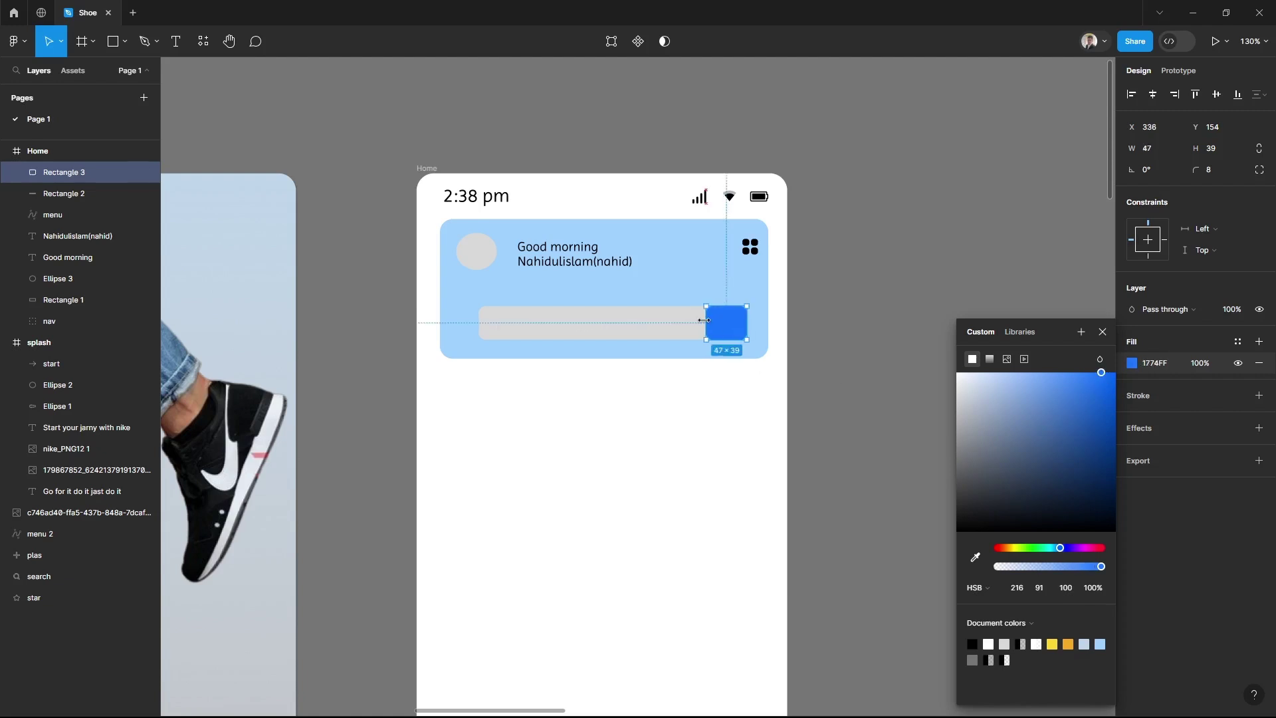
{"action": "left_click", "coordinate": [922, 377]}
{"action": "left_click", "coordinate": [595, 325]}
{"action": "left_click", "coordinate": [1131, 363]}
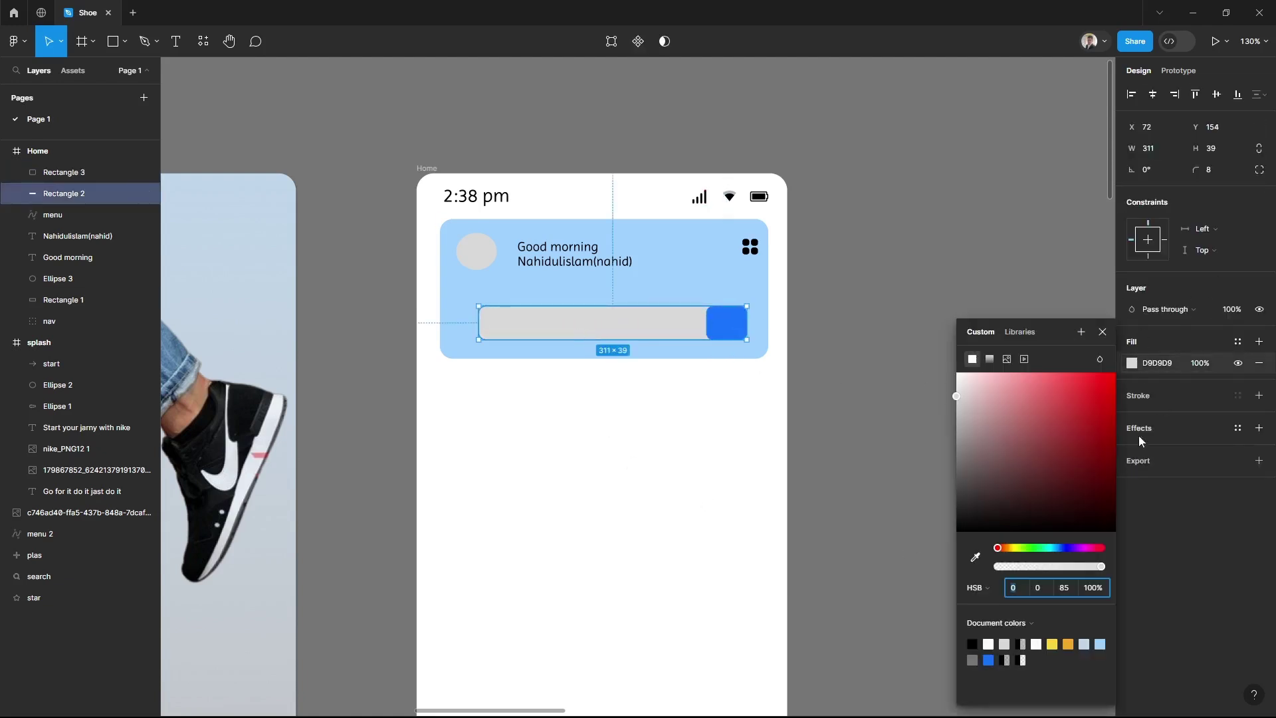
{"action": "left_click", "coordinate": [960, 370]}
{"action": "key", "text": "Escape"}
{"action": "left_click", "coordinate": [936, 366]}
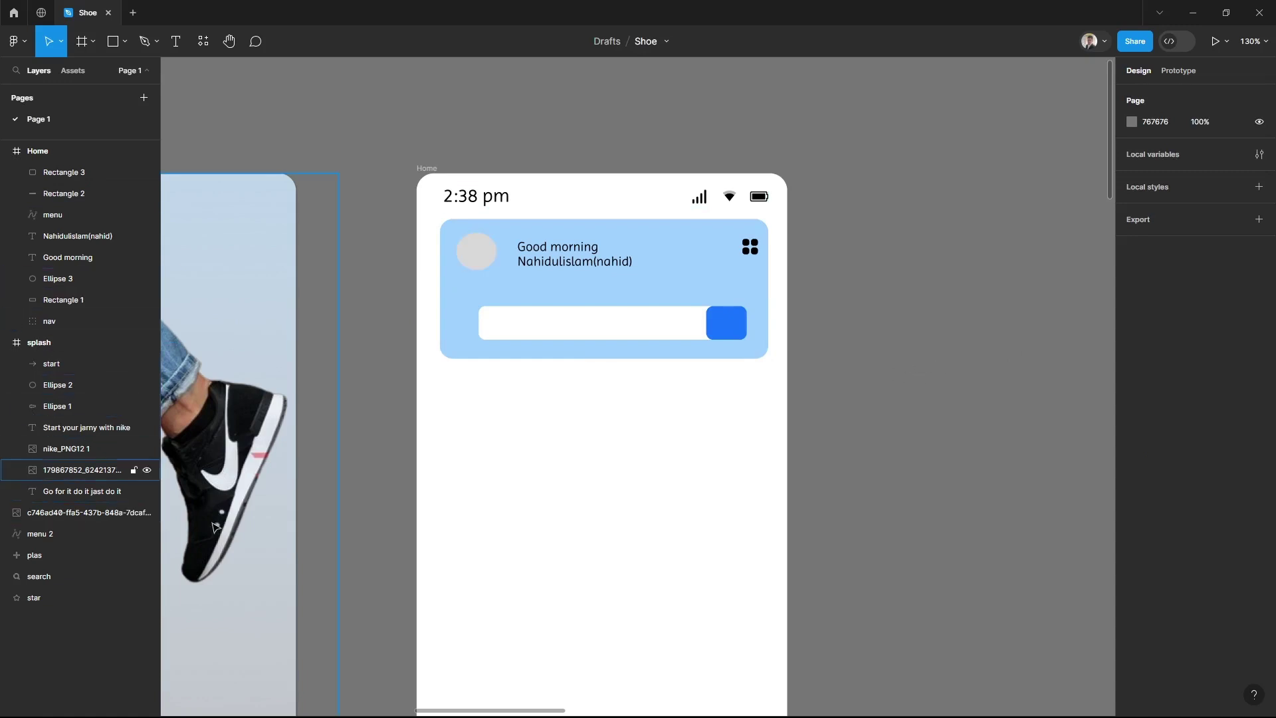
Move the search magnifier icon onto the blue button
{"action": "left_click", "coordinate": [51, 576]}
{"action": "scroll", "coordinate": [875, 377], "scroll_direction": "down", "scroll_amount": 5}
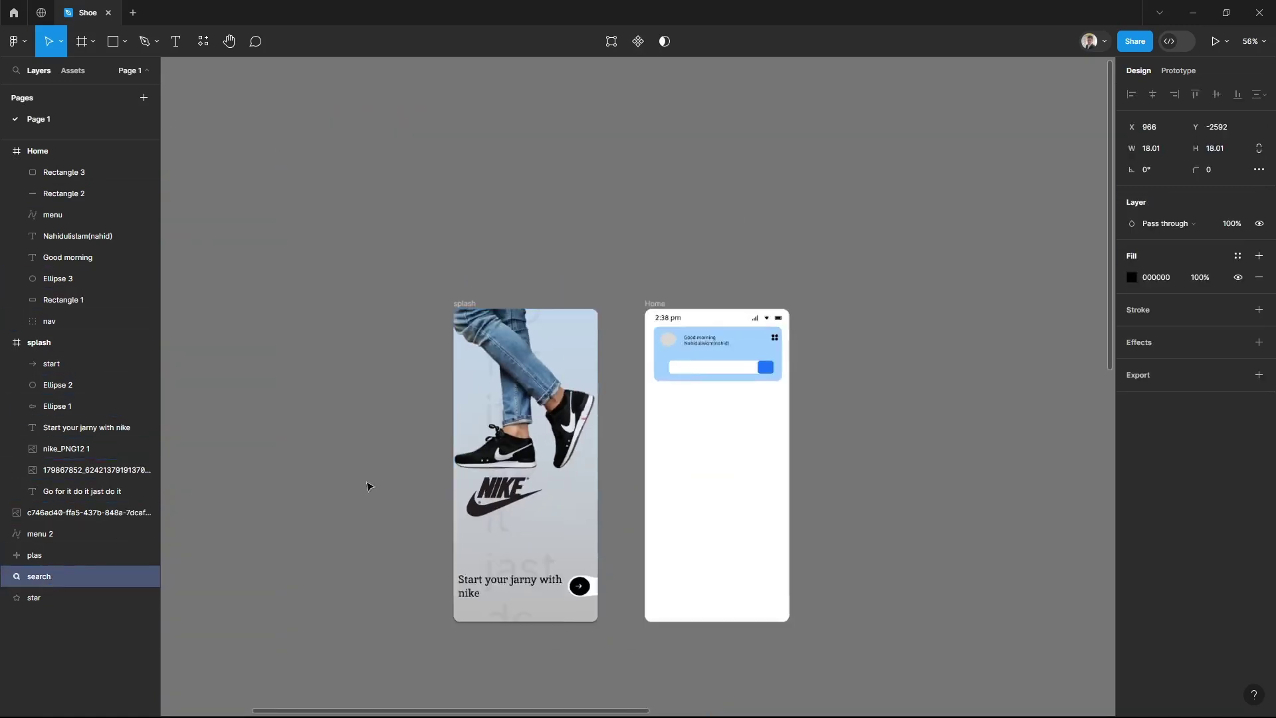
{"action": "scroll", "coordinate": [876, 377], "scroll_direction": "down", "scroll_amount": 2}
{"action": "left_click_drag", "start_coordinate": [254, 480], "coordinate": [837, 365]}
{"action": "key", "text": "Escape"}
{"action": "scroll", "coordinate": [841, 339], "scroll_direction": "up", "scroll_amount": 5}
{"action": "scroll", "coordinate": [840, 339], "scroll_direction": "up", "scroll_amount": 3}
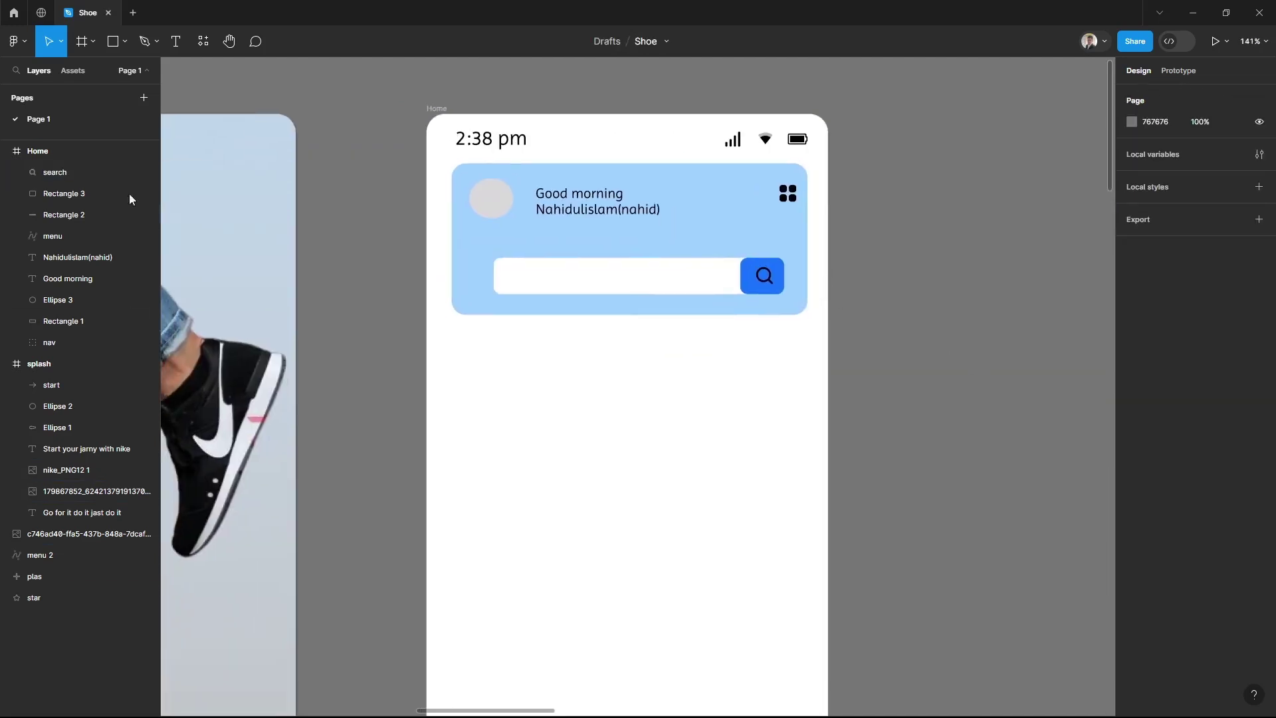
Add lighter 'Search for sneakers' placeholder text inside the search bar
{"action": "key", "text": "t"}
{"action": "left_click", "coordinate": [516, 274]}
{"action": "type", "text": "Search for sneakers"}
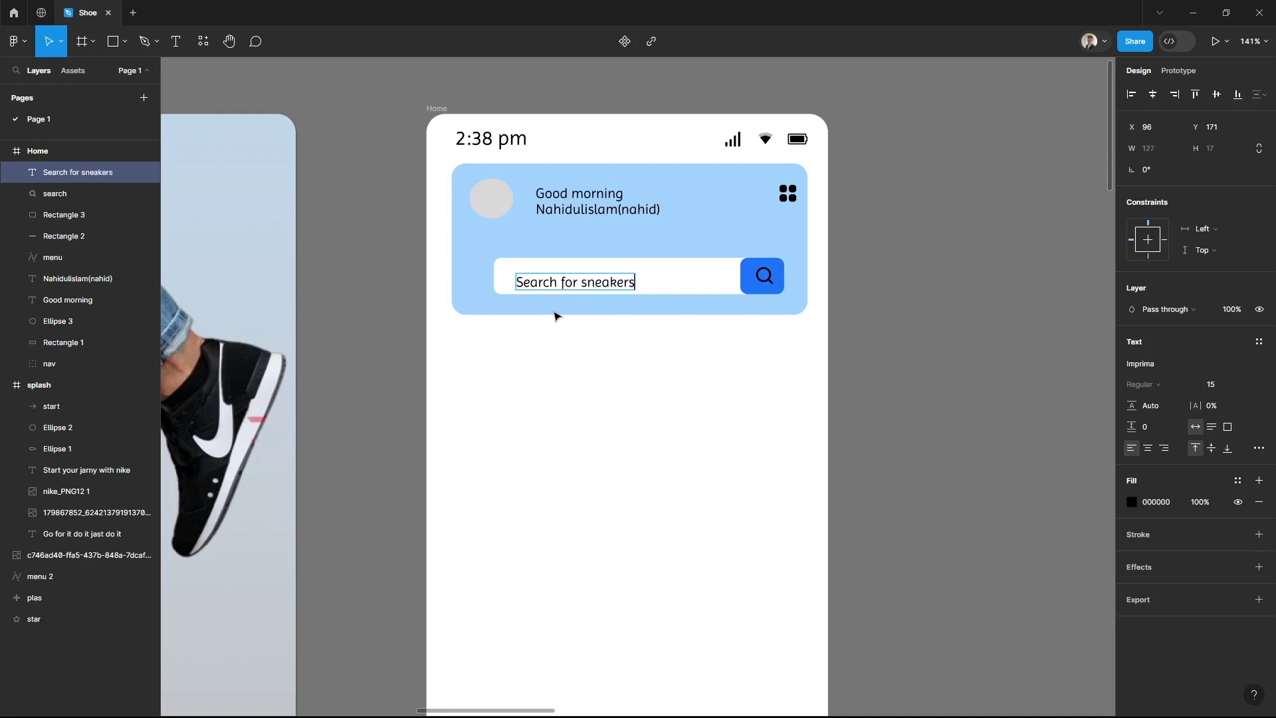
{"action": "left_click_drag", "start_coordinate": [575, 282], "coordinate": [572, 276]}
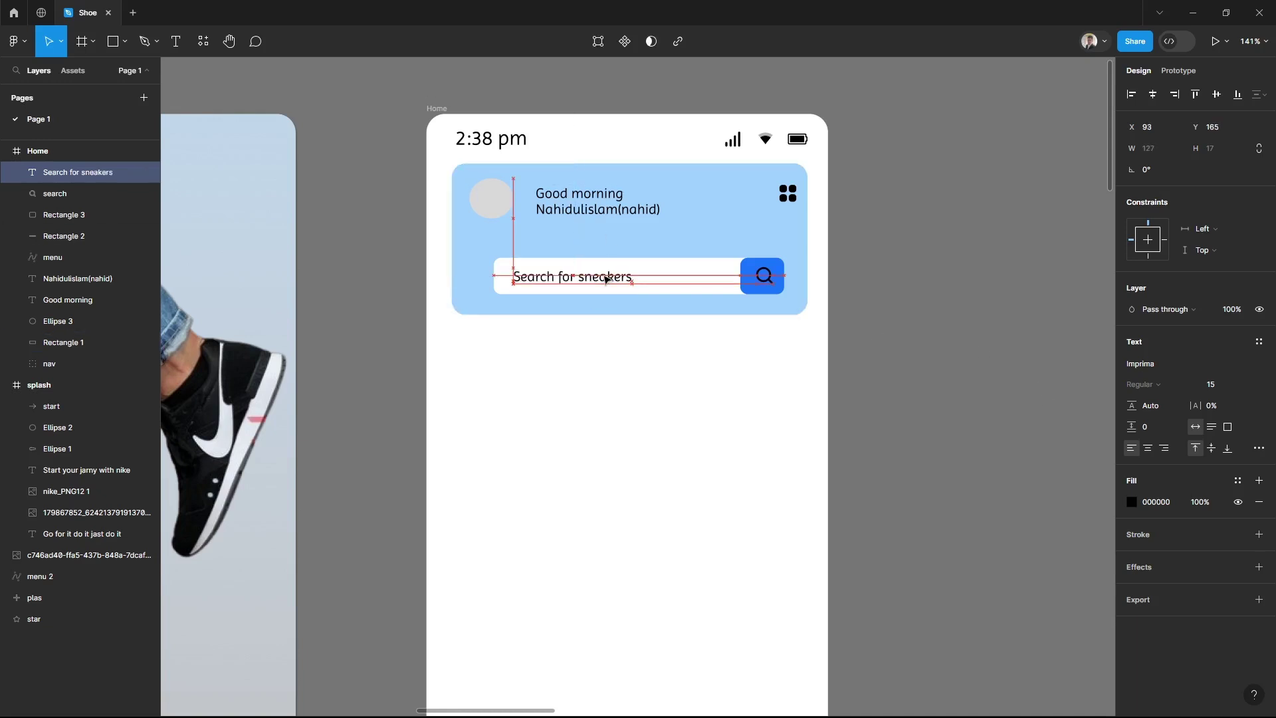
{"action": "left_click", "coordinate": [1132, 502]}
{"action": "key", "text": "Escape"}
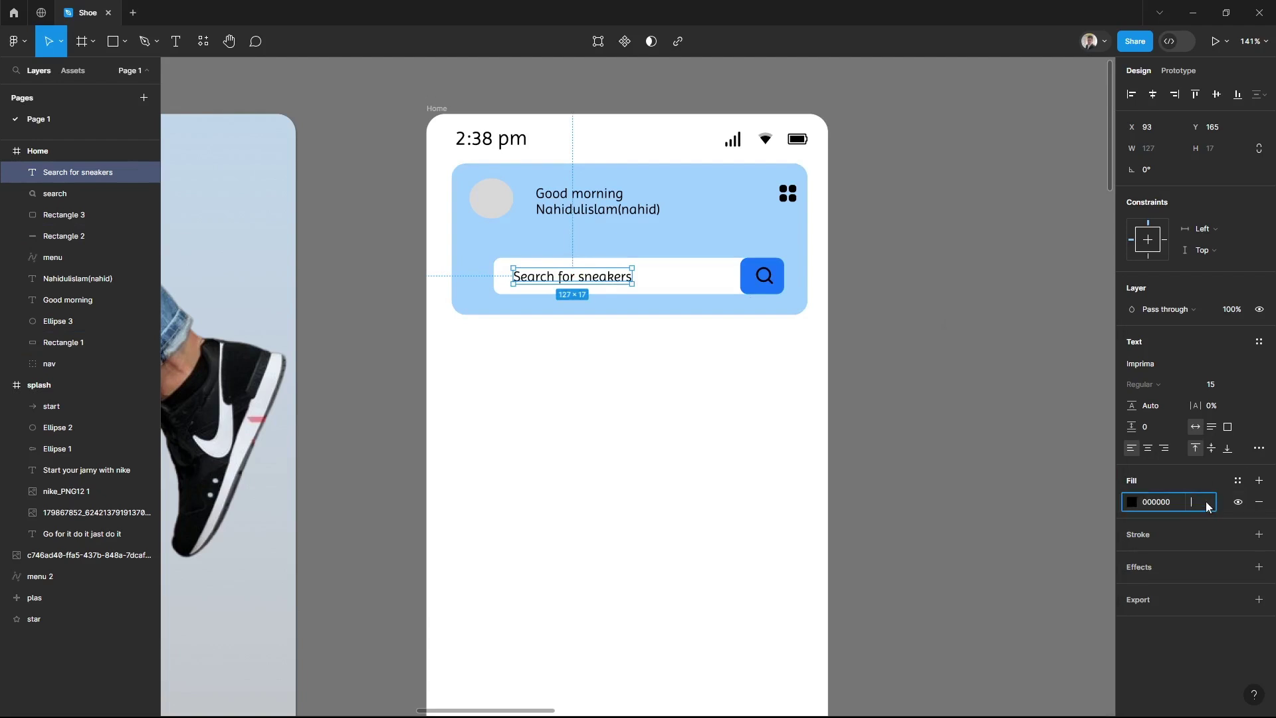
{"action": "type", "text": "60"}
{"action": "left_click", "coordinate": [851, 448]}
{"action": "scroll", "coordinate": [920, 367], "scroll_direction": "down", "scroll_amount": 1}
{"action": "left_click", "coordinate": [58, 321]}
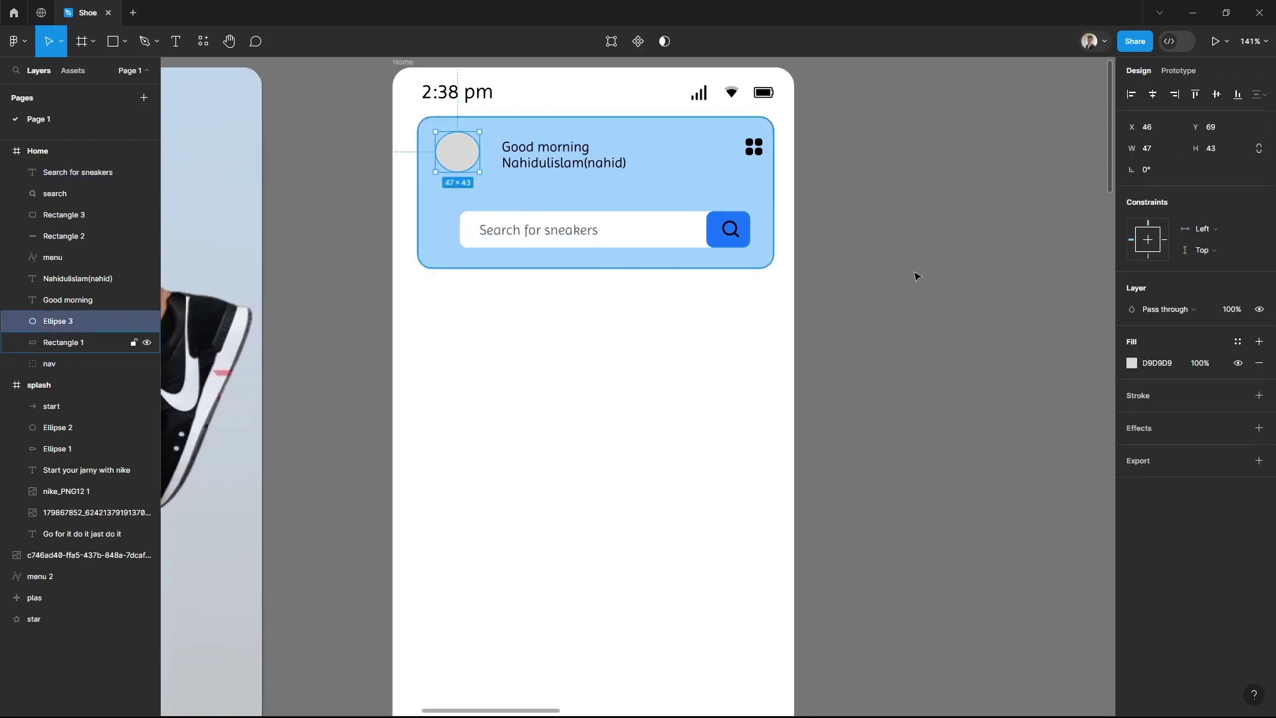
{"action": "left_click", "coordinate": [204, 41]}
Search Unsplash for 'man' and fill the avatar circle with a standing-man photo
{"action": "left_click", "coordinate": [239, 217]}
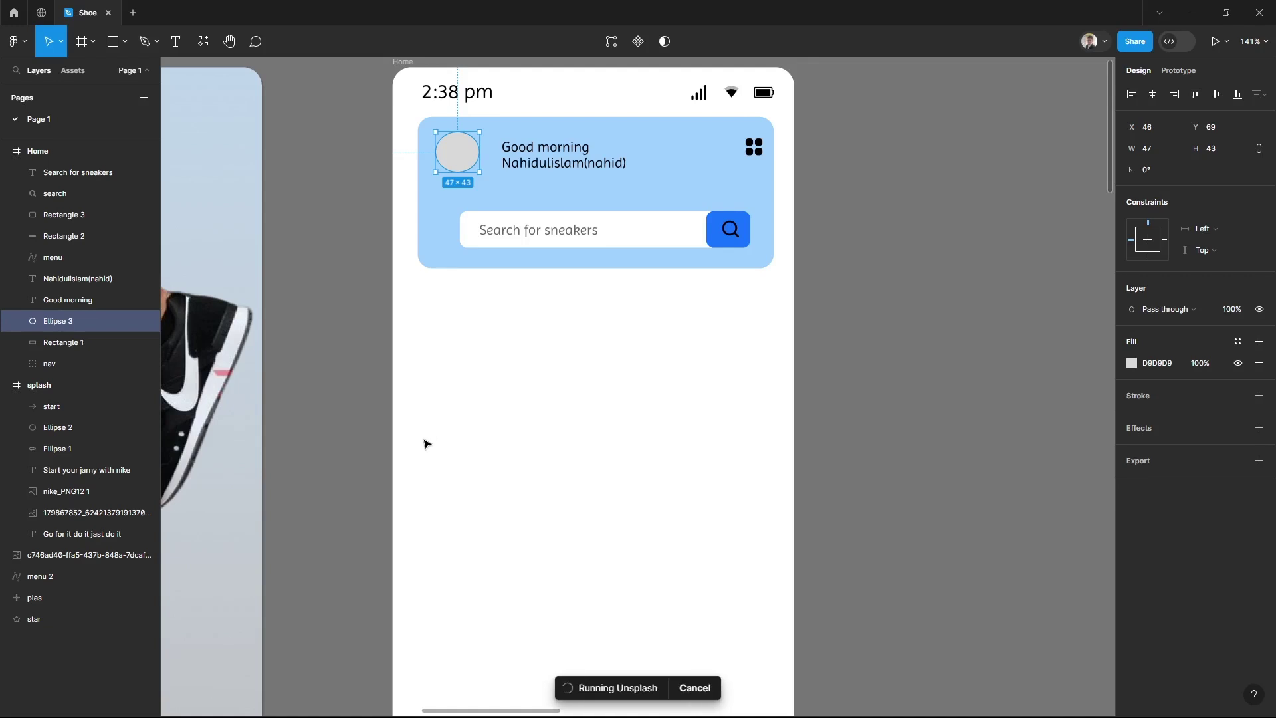
{"action": "left_click", "coordinate": [884, 209]}
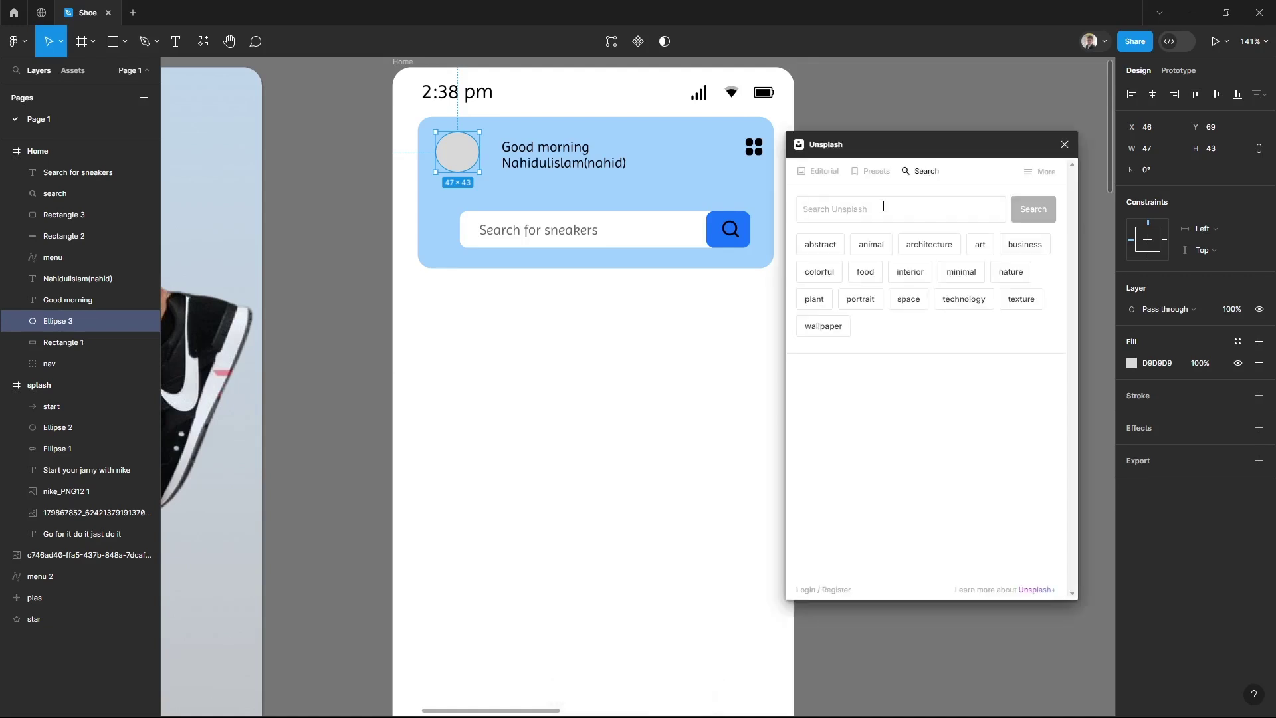
{"action": "type", "text": "man"}
{"action": "key", "text": "Return"}
{"action": "scroll", "coordinate": [880, 368], "scroll_direction": "down", "scroll_amount": 3}
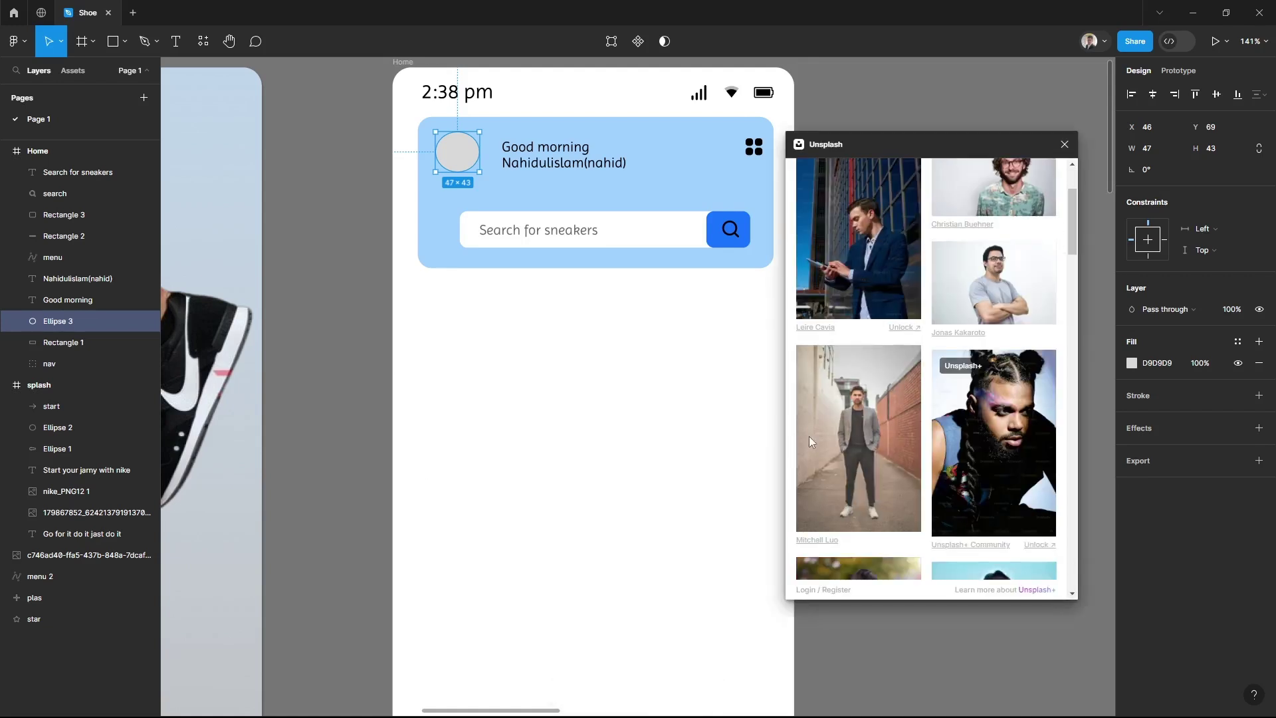
{"action": "scroll", "coordinate": [854, 379], "scroll_direction": "down", "scroll_amount": 2}
{"action": "left_click", "coordinate": [987, 467]}
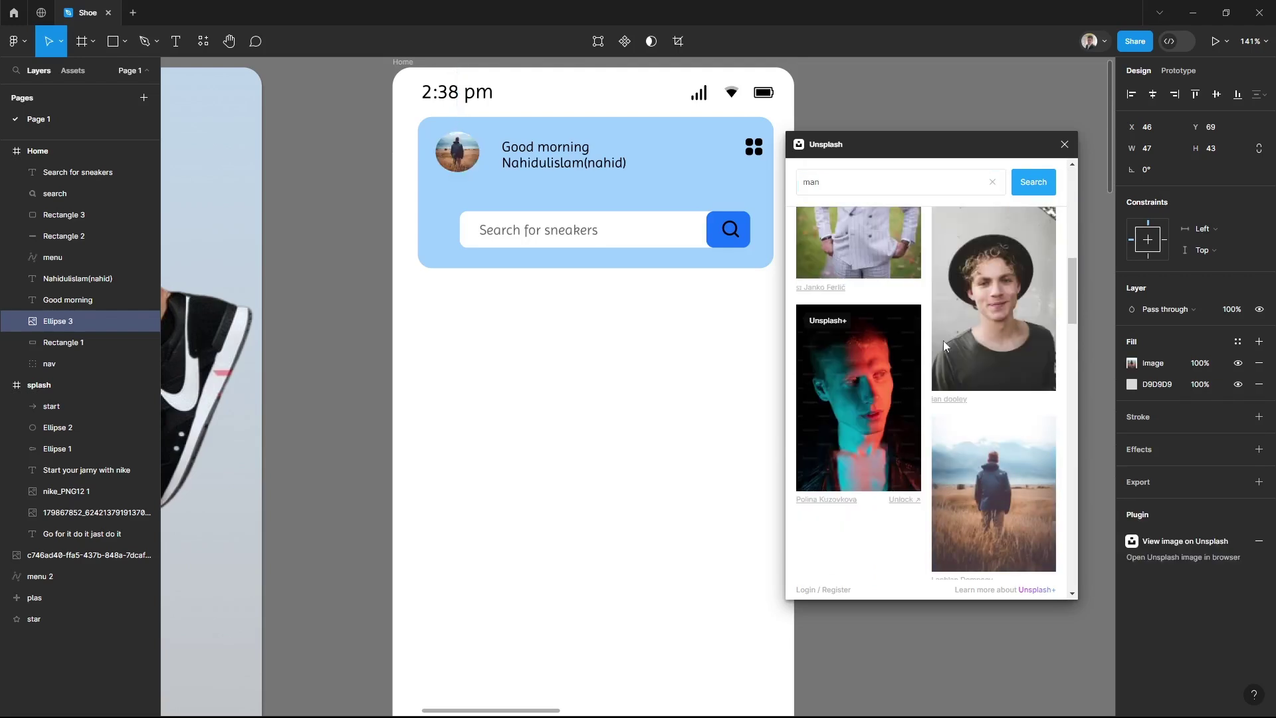
{"action": "scroll", "coordinate": [1059, 550], "scroll_direction": "down", "scroll_amount": 5}
{"action": "left_click", "coordinate": [993, 535]}
{"action": "scroll", "coordinate": [993, 465], "scroll_direction": "down", "scroll_amount": 2}
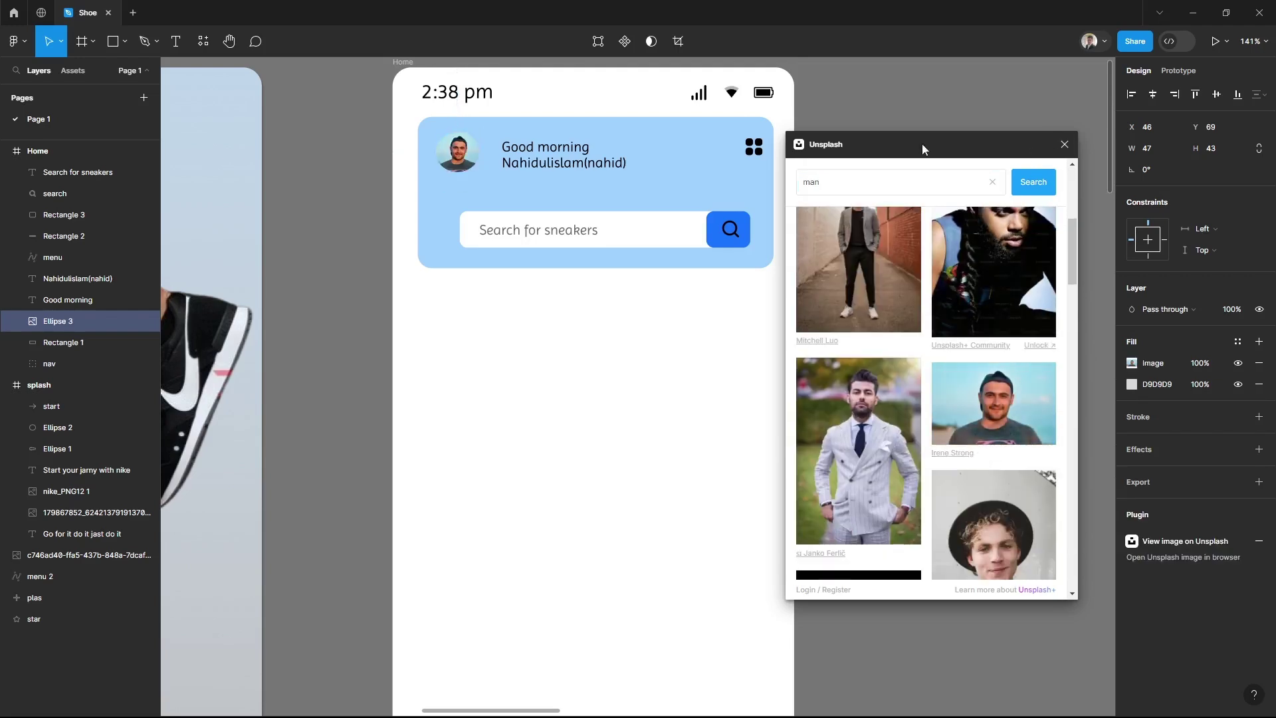
{"action": "scroll", "coordinate": [884, 332], "scroll_direction": "up", "scroll_amount": 3}
{"action": "scroll", "coordinate": [884, 324], "scroll_direction": "up", "scroll_amount": 1}
{"action": "left_click", "coordinate": [861, 412]}
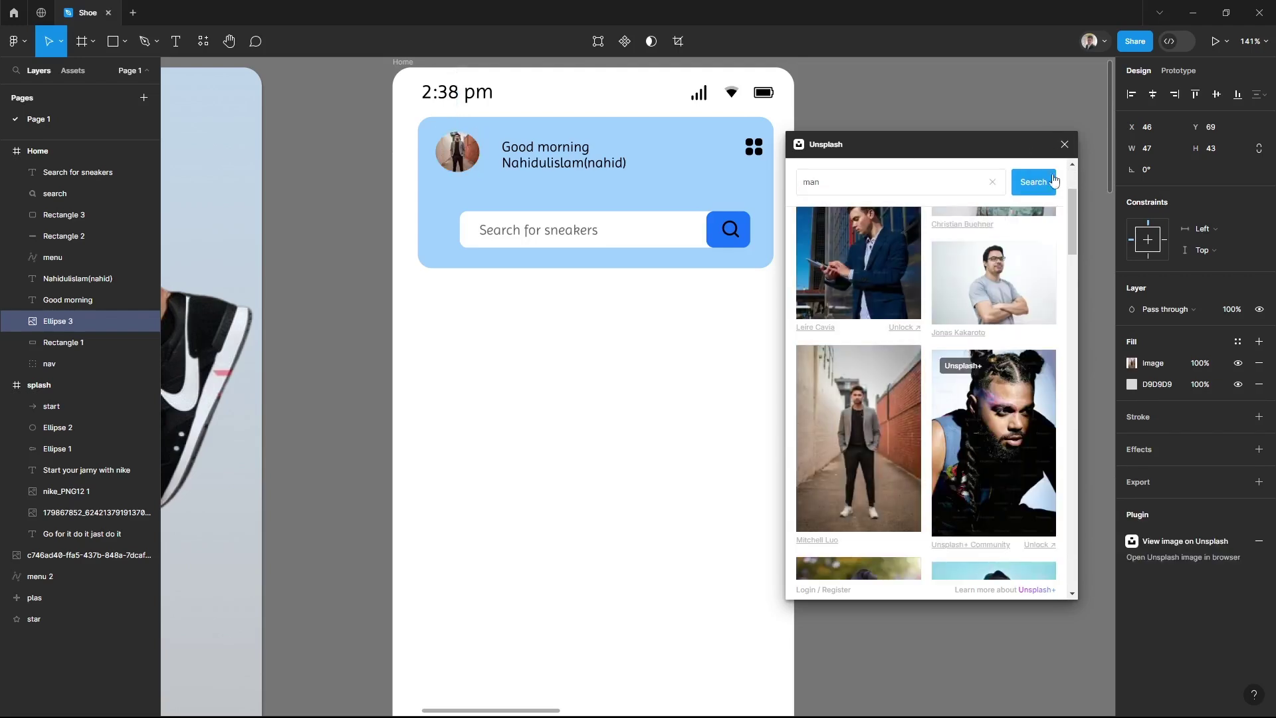
{"action": "key", "text": "Escape"}
{"action": "key", "text": "Escape"}
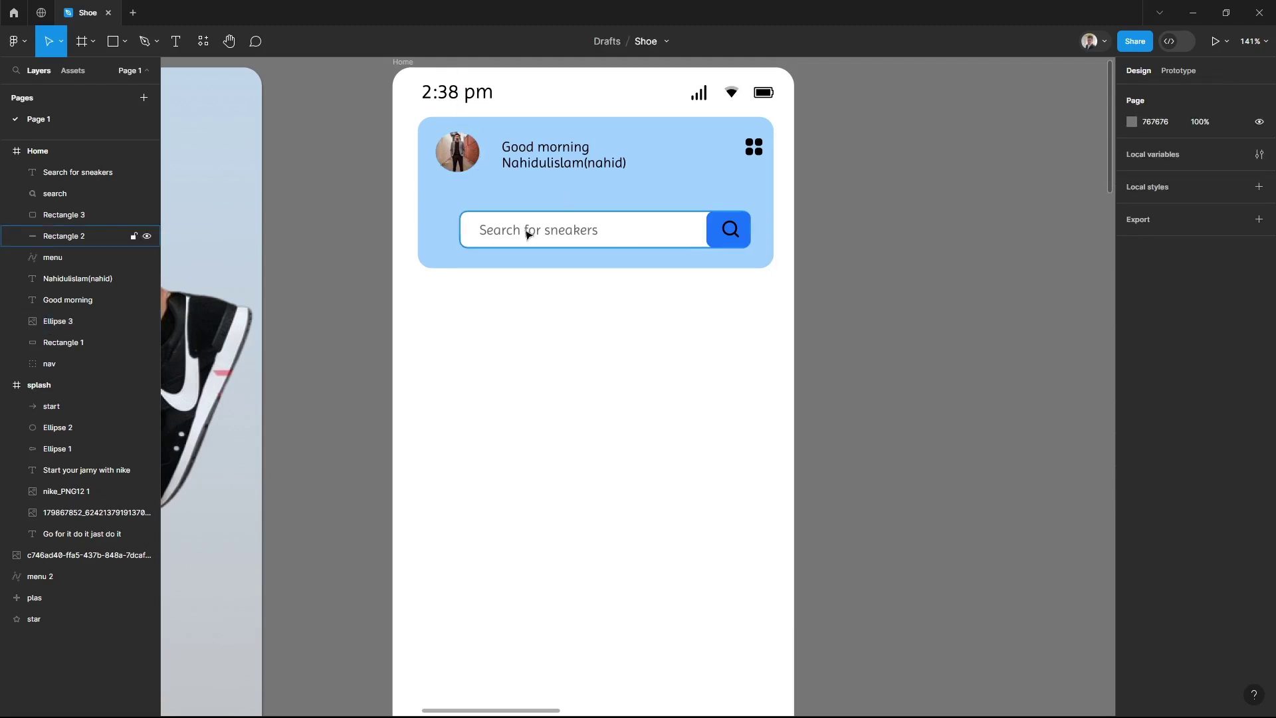
Select the slider-style filter icon (menu 2) in the layers panel
{"action": "left_click", "coordinate": [532, 230]}
{"action": "key", "text": "Escape"}
{"action": "scroll", "coordinate": [921, 299], "scroll_direction": "down", "scroll_amount": 1}
{"action": "scroll", "coordinate": [921, 299], "scroll_direction": "right", "scroll_amount": 1}
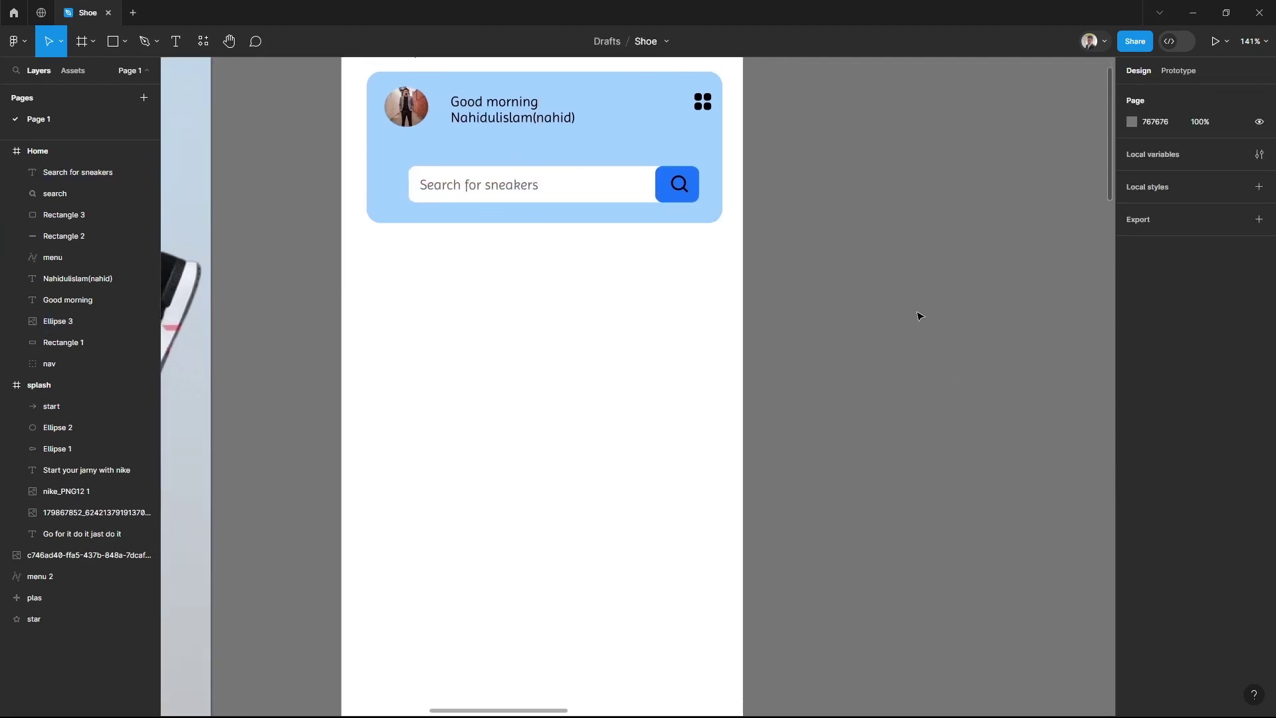
{"action": "left_click", "coordinate": [8, 385]}
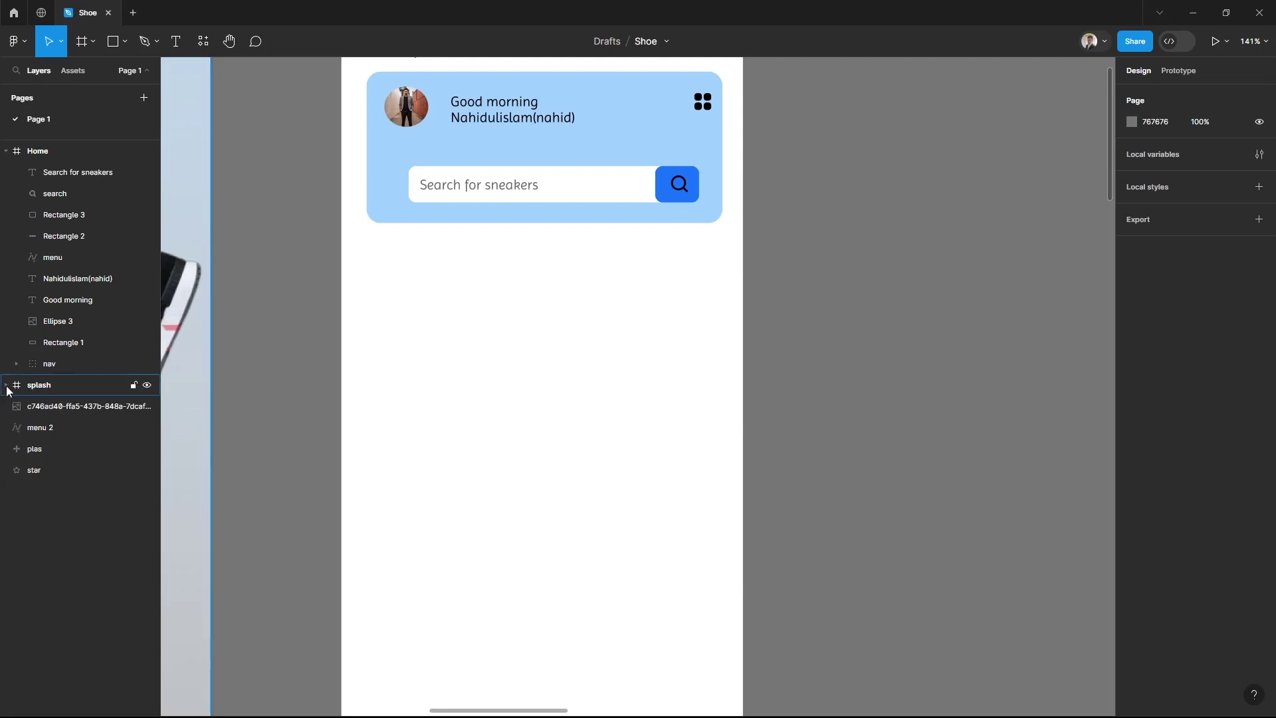
{"action": "left_click", "coordinate": [40, 428]}
{"action": "scroll", "coordinate": [512, 376], "scroll_direction": "left", "scroll_amount": 3}
{"action": "scroll", "coordinate": [512, 376], "scroll_direction": "down", "scroll_amount": 3}
{"action": "scroll", "coordinate": [222, 453], "scroll_direction": "left", "scroll_amount": 3}
{"action": "scroll", "coordinate": [221, 454], "scroll_direction": "left", "scroll_amount": 5}
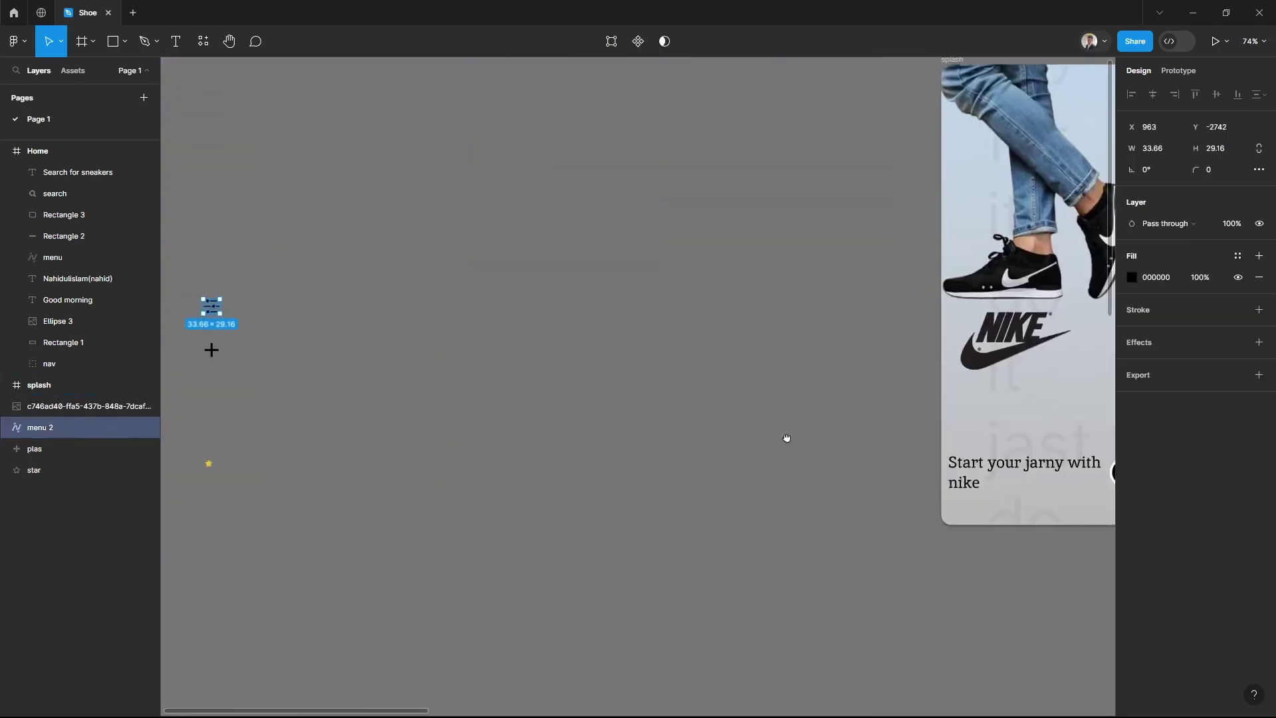
Move the menu 2 filter icon into the Home frame below the header card, scaled slightly down
{"action": "left_click_drag", "start_coordinate": [211, 313], "coordinate": [992, 251]}
{"action": "scroll", "coordinate": [971, 348], "scroll_direction": "up", "scroll_amount": 5}
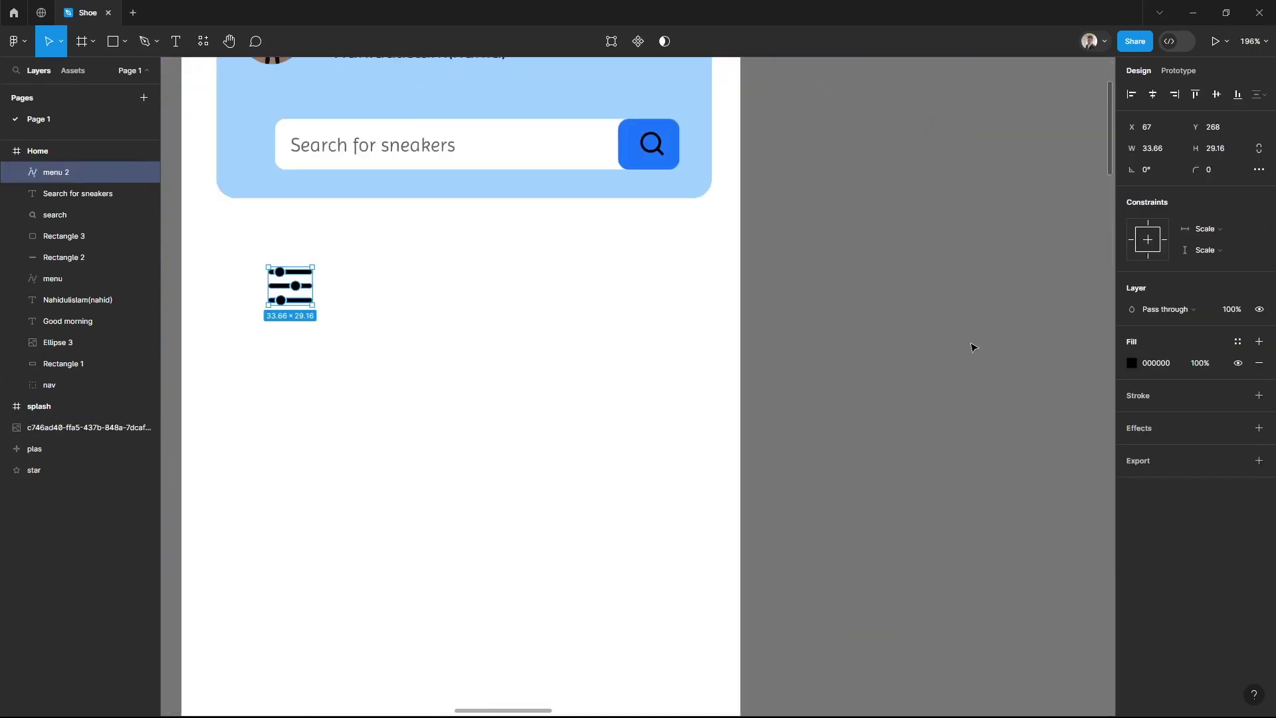
{"action": "scroll", "coordinate": [1008, 362], "scroll_direction": "down", "scroll_amount": 3}
{"action": "left_click", "coordinate": [694, 354]}
{"action": "mouse_move", "coordinate": [639, 313]}
{"action": "left_mouse_down"}
{"action": "mouse_move", "coordinate": [587, 289]}
{"action": "mouse_move", "coordinate": [600, 297]}
{"action": "left_mouse_up"}
{"action": "key", "text": "k"}
{"action": "left_click", "coordinate": [937, 316]}
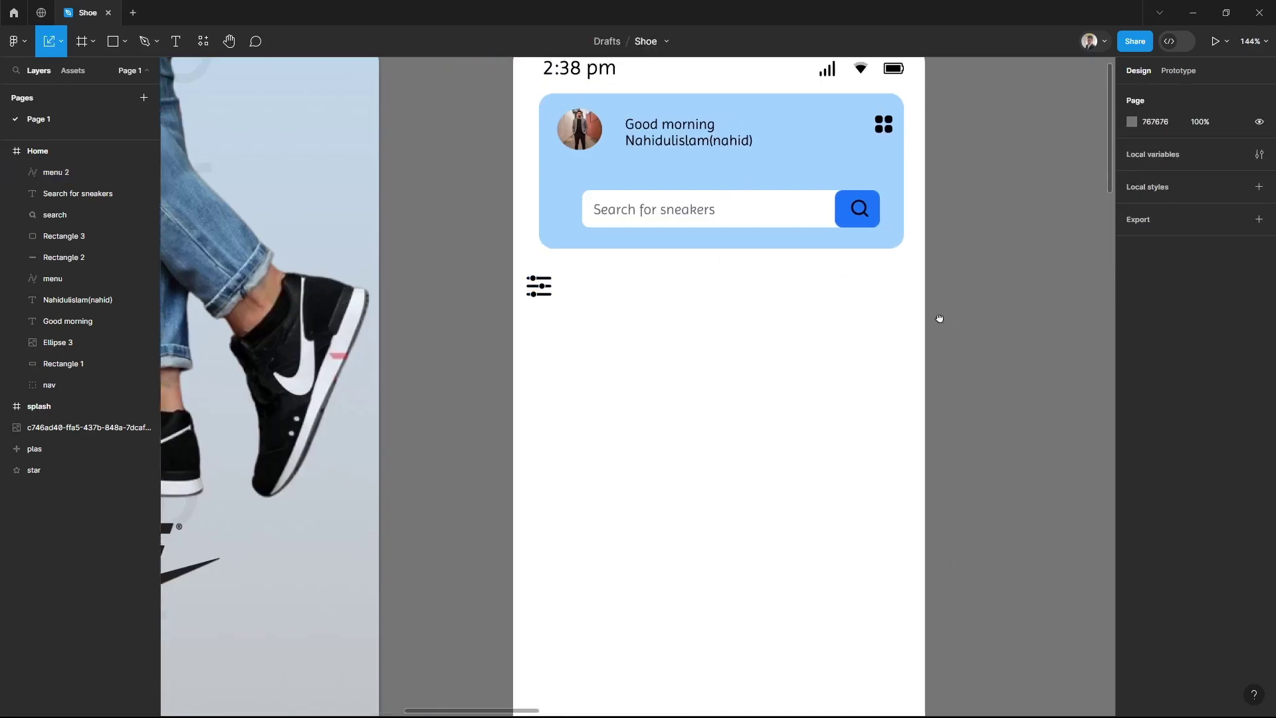
{"action": "scroll", "coordinate": [916, 322], "scroll_direction": "down", "scroll_amount": 5}
{"action": "scroll", "coordinate": [741, 297], "scroll_direction": "up", "scroll_amount": 5}
Duplicate the blue search button into a pill beside the filter icon, grouped with a 'Nike' label
{"action": "left_click", "coordinate": [807, 222]}
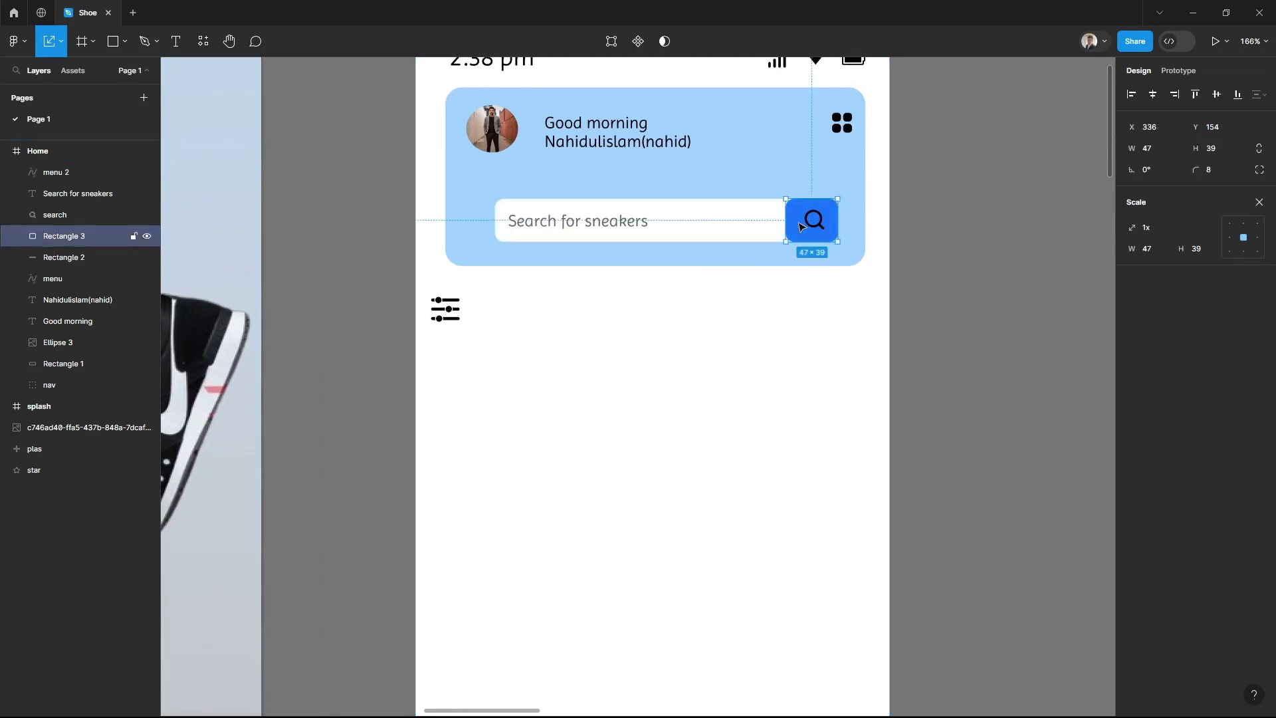
{"action": "key", "text": "ctrl+d"}
{"action": "mouse_move", "coordinate": [798, 224]}
{"action": "left_mouse_down"}
{"action": "mouse_move", "coordinate": [520, 313]}
{"action": "mouse_move", "coordinate": [499, 291]}
{"action": "mouse_move", "coordinate": [546, 295]}
{"action": "mouse_move", "coordinate": [543, 319]}
{"action": "mouse_move", "coordinate": [563, 312]}
{"action": "left_mouse_up"}
{"action": "key", "text": "v"}
{"action": "left_click", "coordinate": [909, 458]}
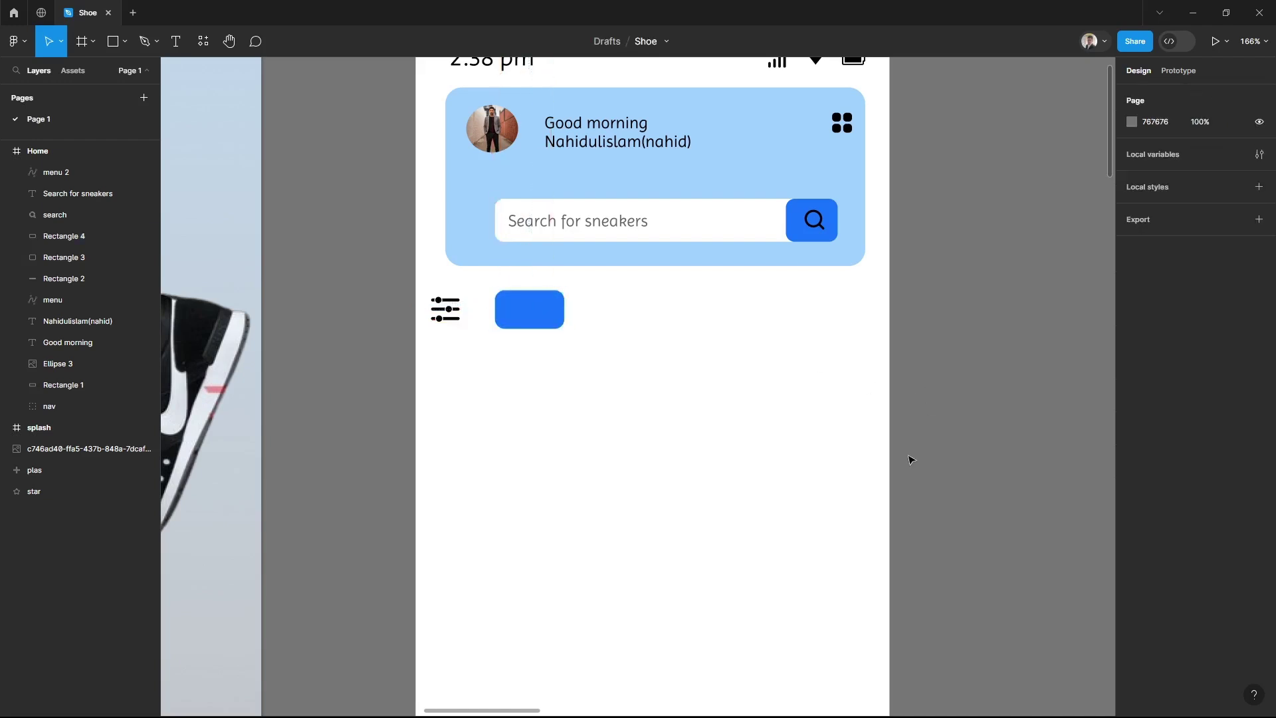
{"action": "key", "text": "t"}
{"action": "left_click", "coordinate": [510, 306]}
{"action": "type", "text": "Nike"}
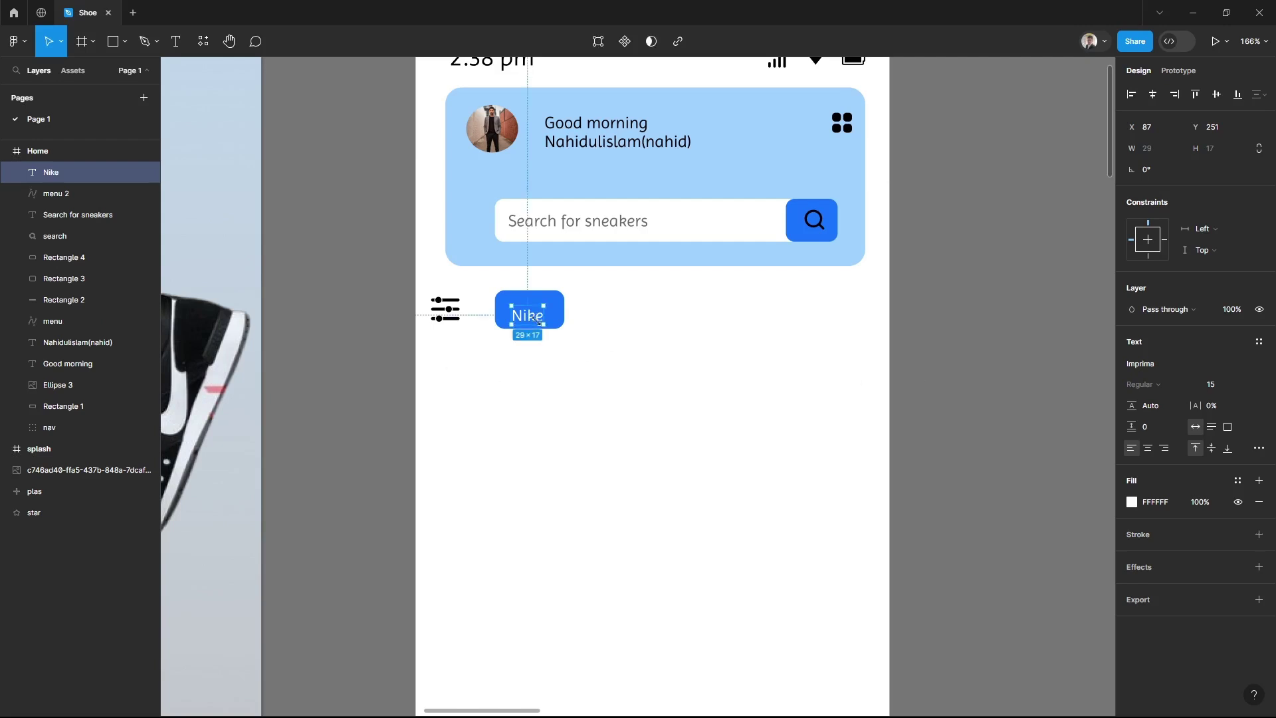
{"action": "key", "text": "Escape"}
{"action": "left_click", "coordinate": [558, 326], "text": "shift"}
{"action": "key", "text": "ctrl+g"}
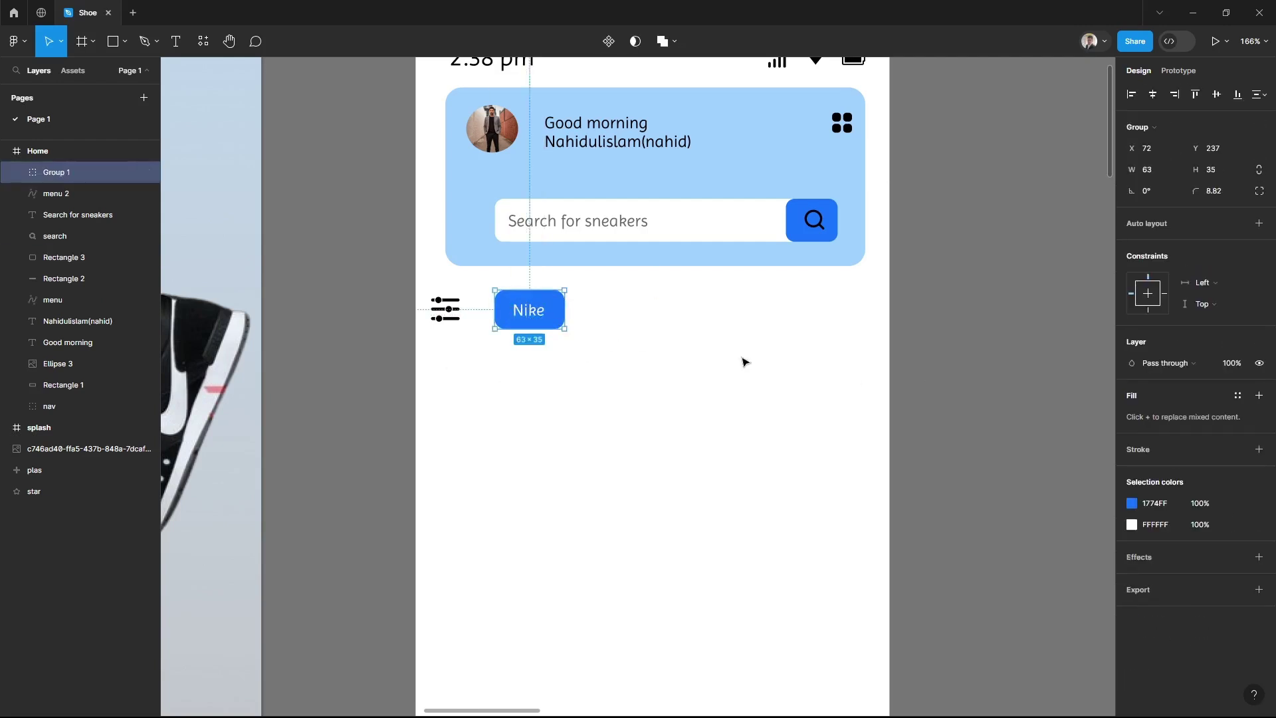
Set the Nike label font to IM FELL French Canon SC and make three evenly spaced copies
{"action": "double_click", "coordinate": [536, 316]}
{"action": "left_click", "coordinate": [1170, 363]}
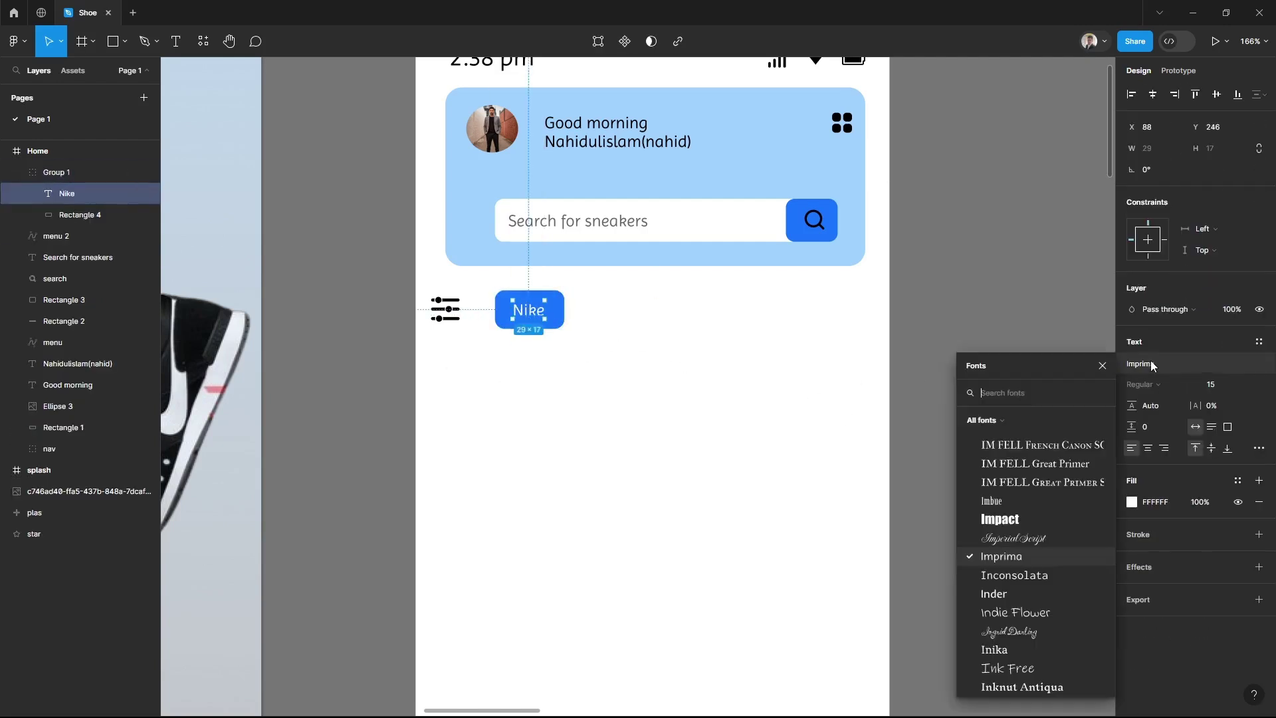
{"action": "left_click", "coordinate": [1026, 445]}
{"action": "left_click", "coordinate": [530, 310]}
{"action": "key", "text": "ctrl+d"}
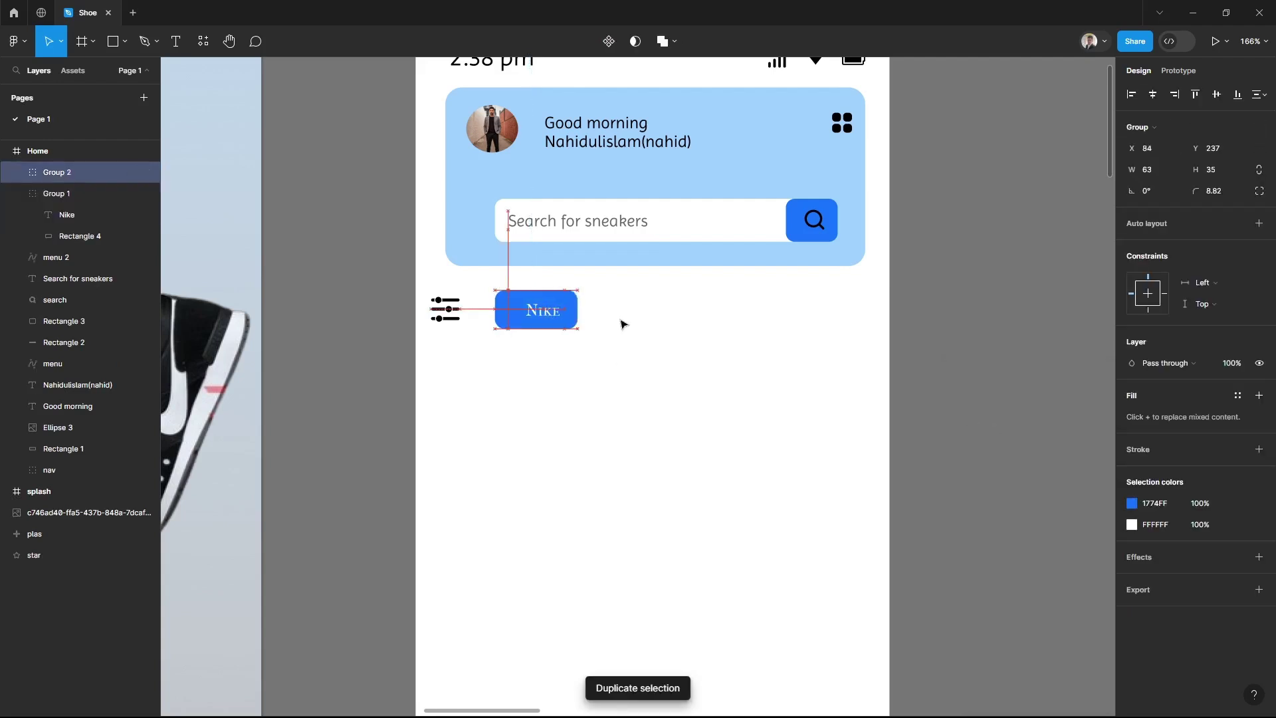
{"action": "left_click_drag", "start_coordinate": [621, 336], "coordinate": [649, 322]}
{"action": "key", "text": "ctrl+d"}
{"action": "key", "text": "ctrl+d"}
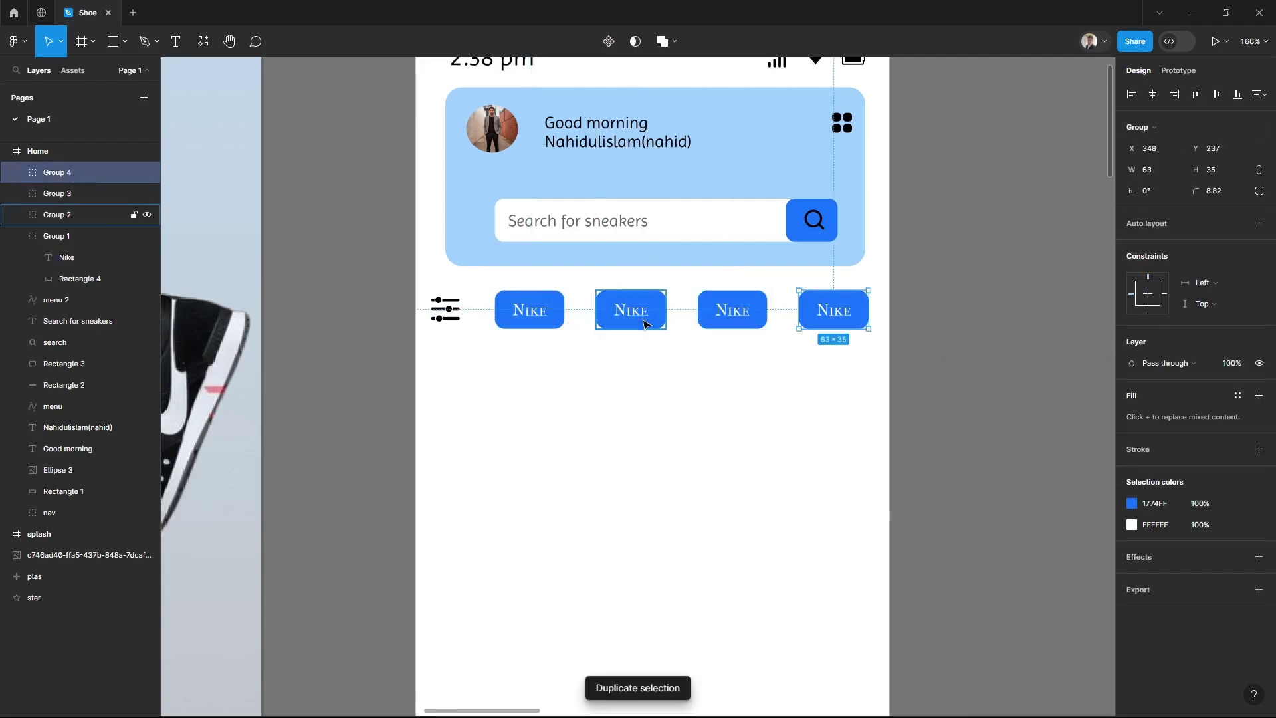
Fill the second, third and fourth pills with light blue 9FD1FF
{"action": "left_click", "coordinate": [1002, 416]}
{"action": "left_click", "coordinate": [631, 310]}
{"action": "left_click", "coordinate": [1132, 503]}
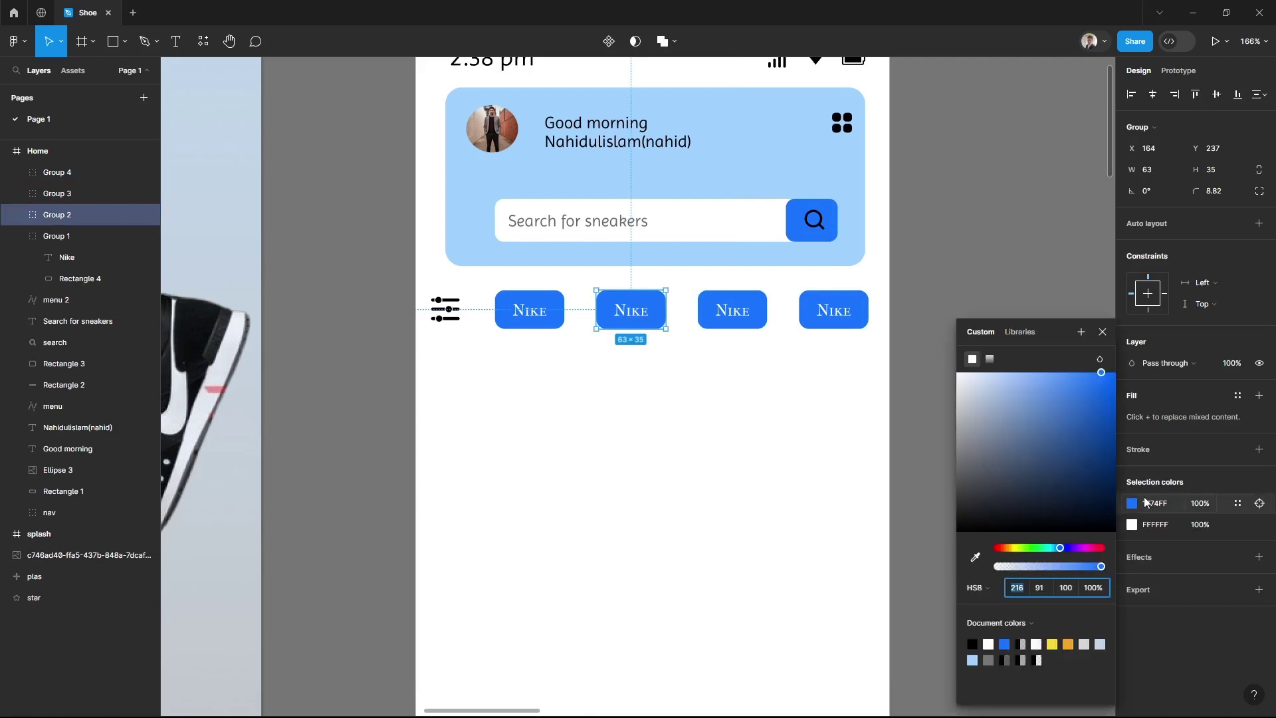
{"action": "key", "text": "i"}
{"action": "left_click", "coordinate": [771, 168]}
{"action": "left_click", "coordinate": [634, 316]}
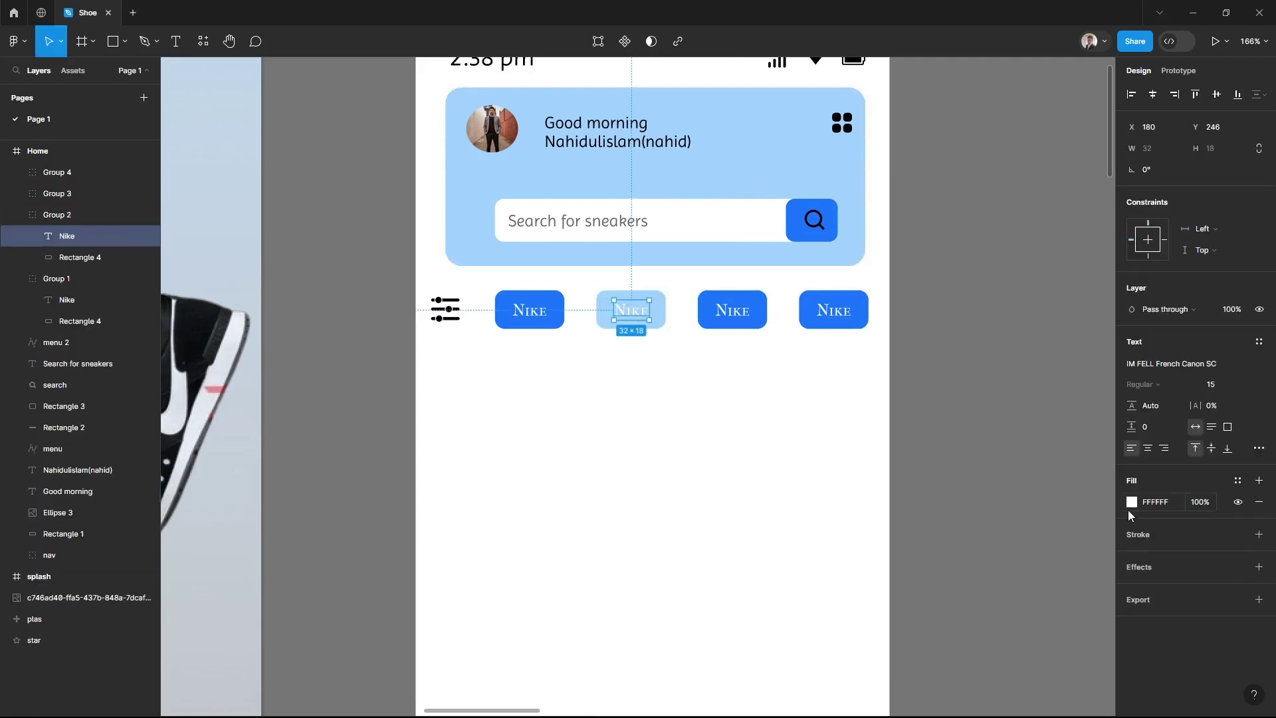
{"action": "left_click", "coordinate": [1132, 503]}
{"action": "left_click", "coordinate": [731, 310]}
{"action": "left_click", "coordinate": [1132, 503]}
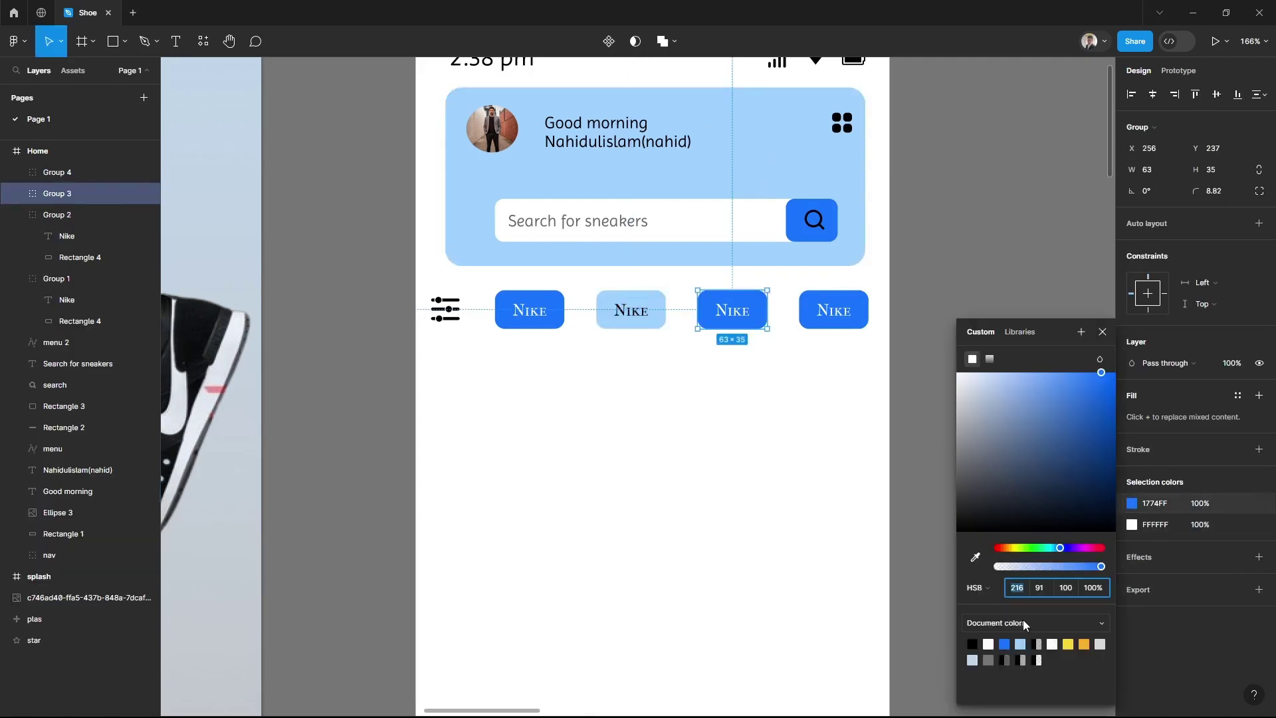
{"action": "left_click", "coordinate": [1004, 644]}
{"action": "left_click", "coordinate": [833, 310]}
{"action": "left_click", "coordinate": [1131, 503]}
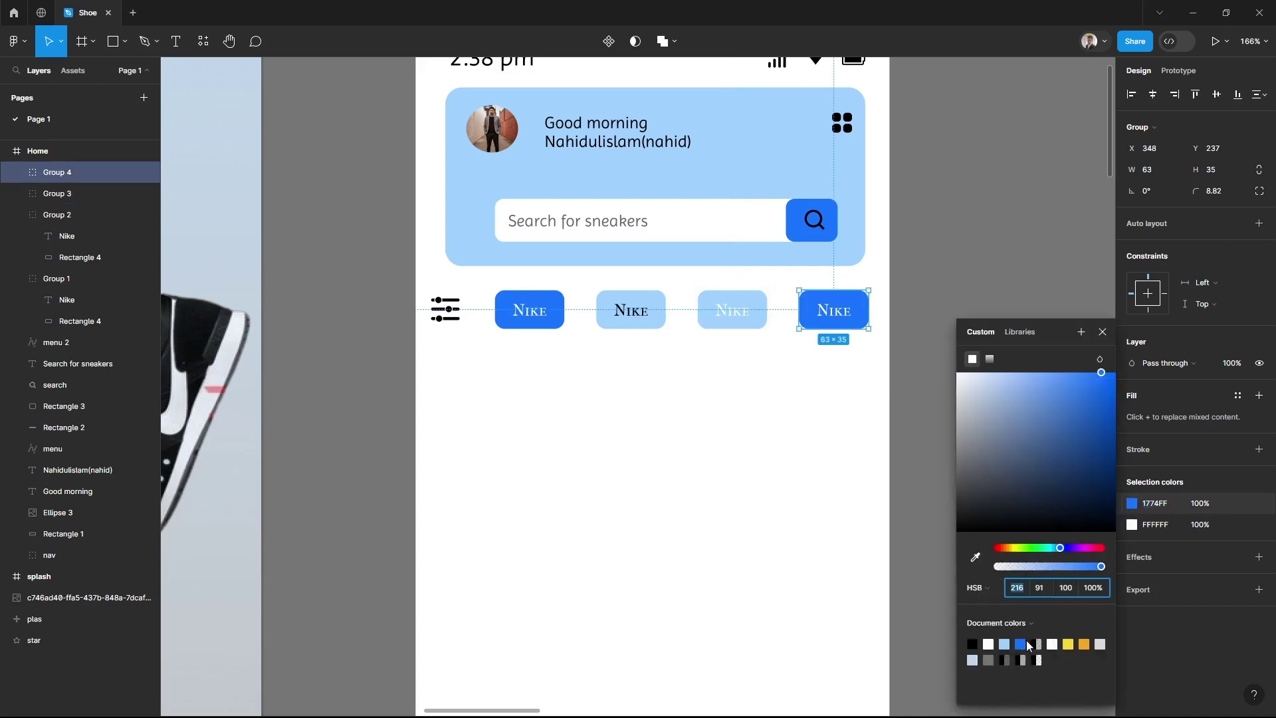
{"action": "left_click", "coordinate": [1004, 644]}
Make the labels black and rename them adidas, puma and new
{"action": "left_click", "coordinate": [732, 311]}
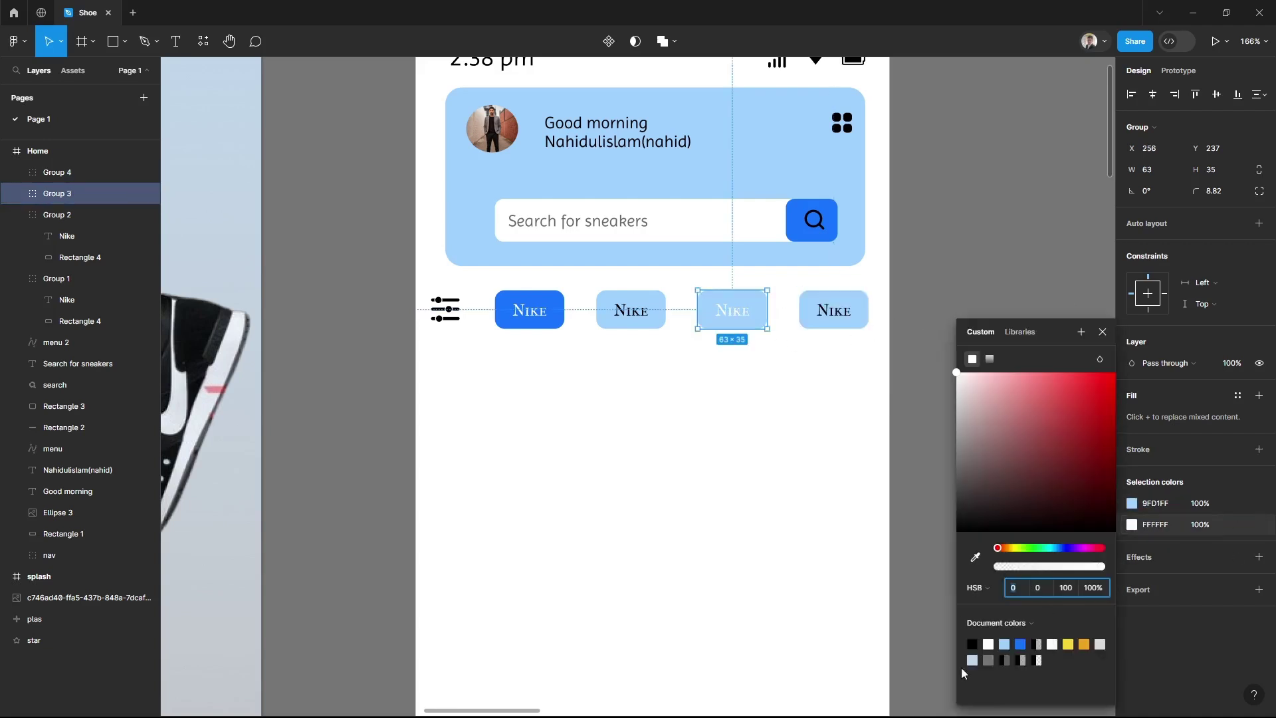
{"action": "left_click", "coordinate": [971, 643]}
{"action": "left_click", "coordinate": [970, 426]}
{"action": "double_click", "coordinate": [641, 310]}
{"action": "type", "text": "adidas"}
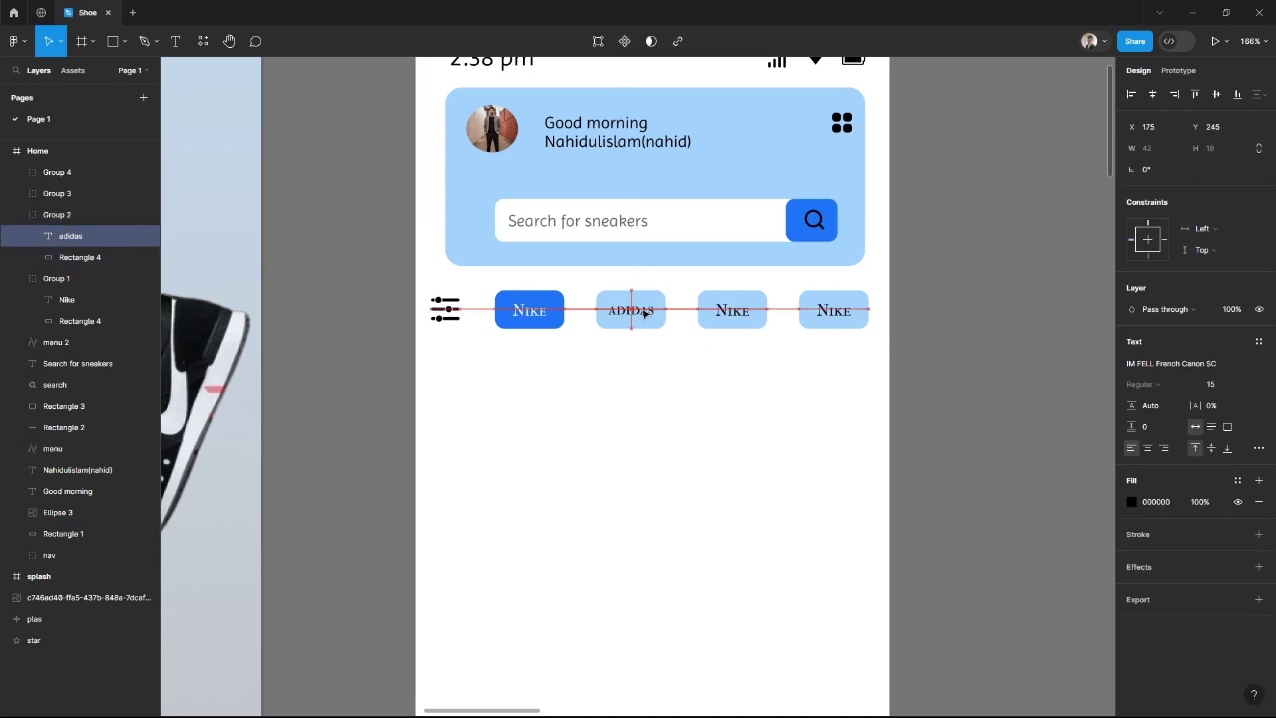
{"action": "left_click", "coordinate": [911, 413]}
{"action": "double_click", "coordinate": [742, 315]}
{"action": "double_click", "coordinate": [738, 315]}
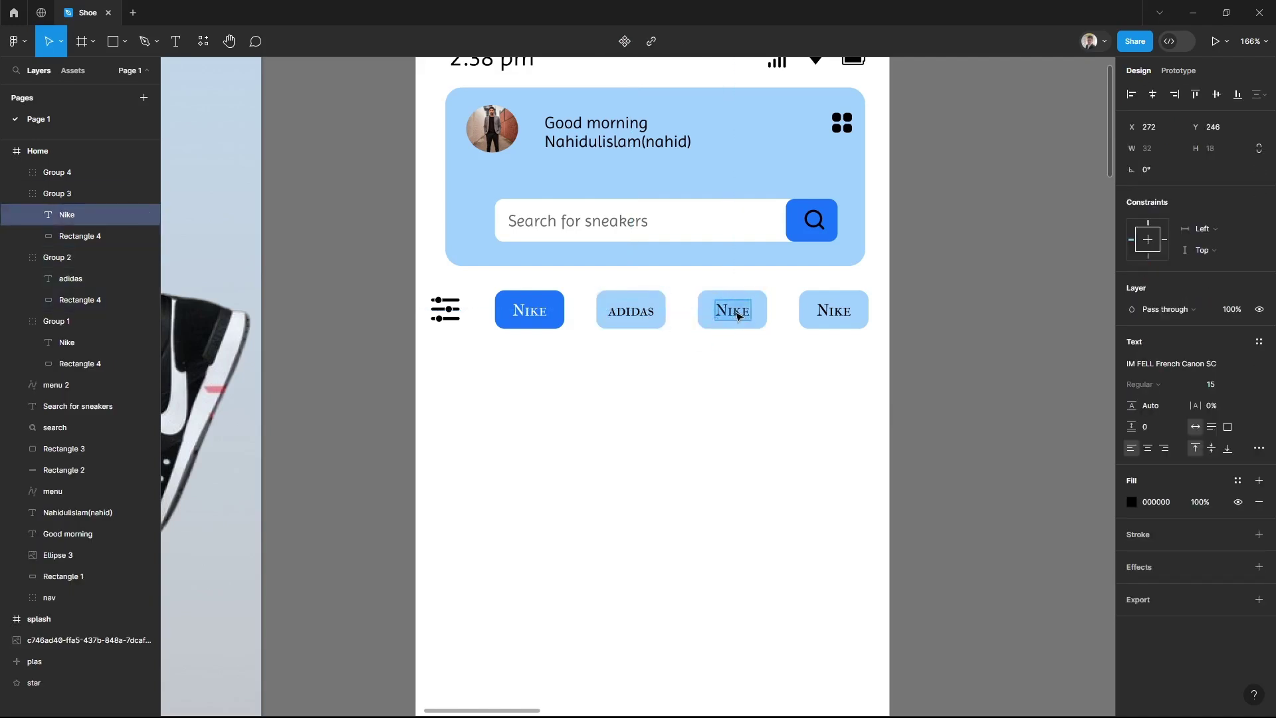
{"action": "type", "text": "puma"}
{"action": "double_click", "coordinate": [835, 310]}
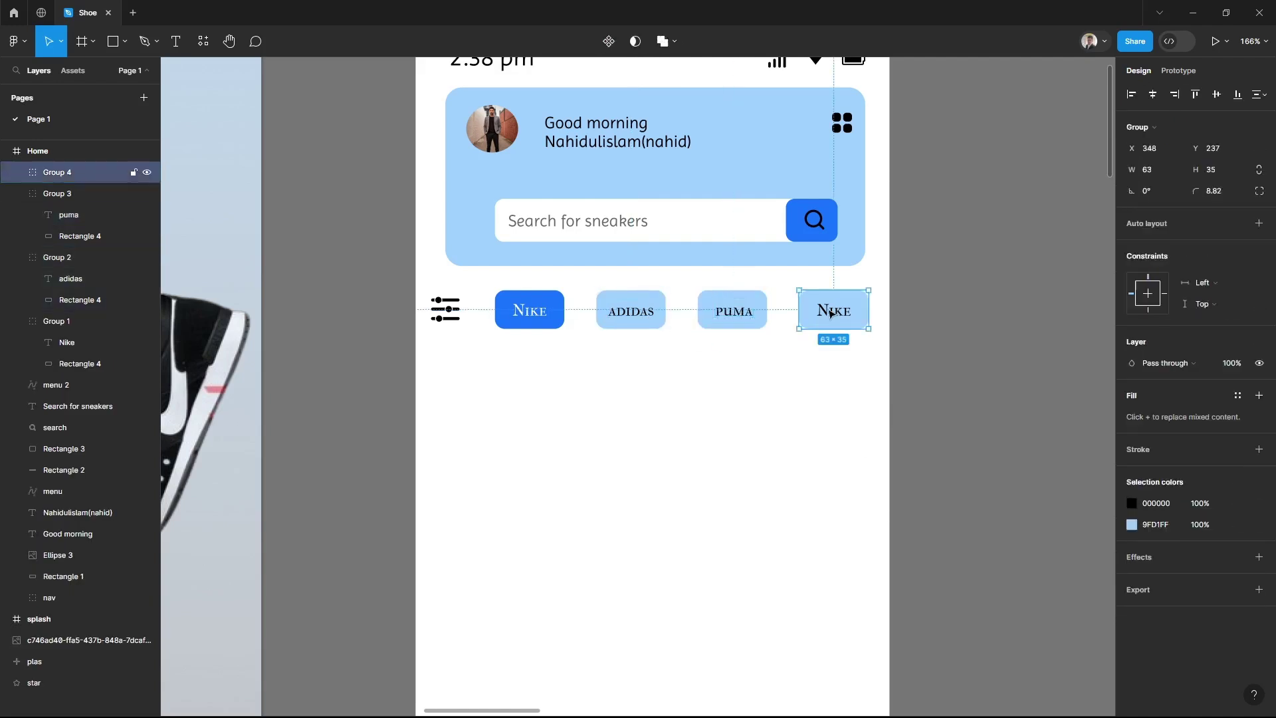
{"action": "type", "text": "new"}
{"action": "left_click", "coordinate": [1038, 372]}
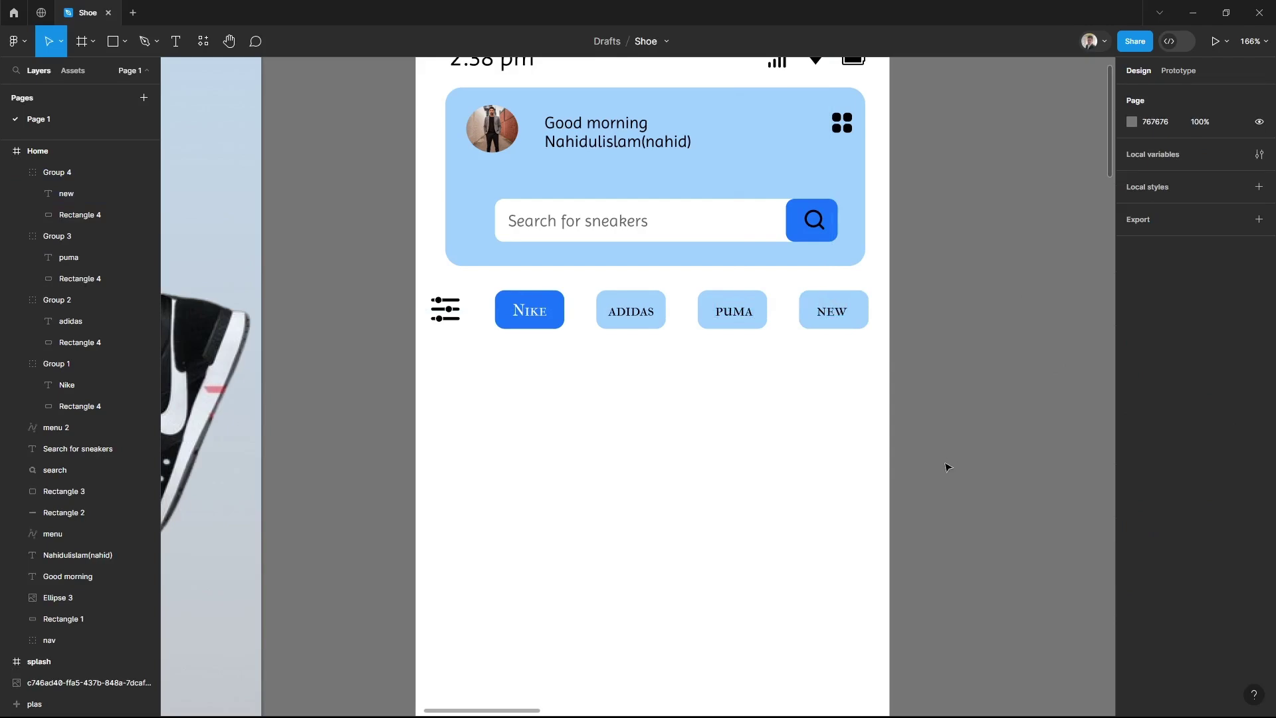
Draw a tall rounded grey card below the pills and duplicate it to its right
{"action": "scroll", "coordinate": [947, 495], "scroll_direction": "down", "scroll_amount": 3, "text": "ctrl"}
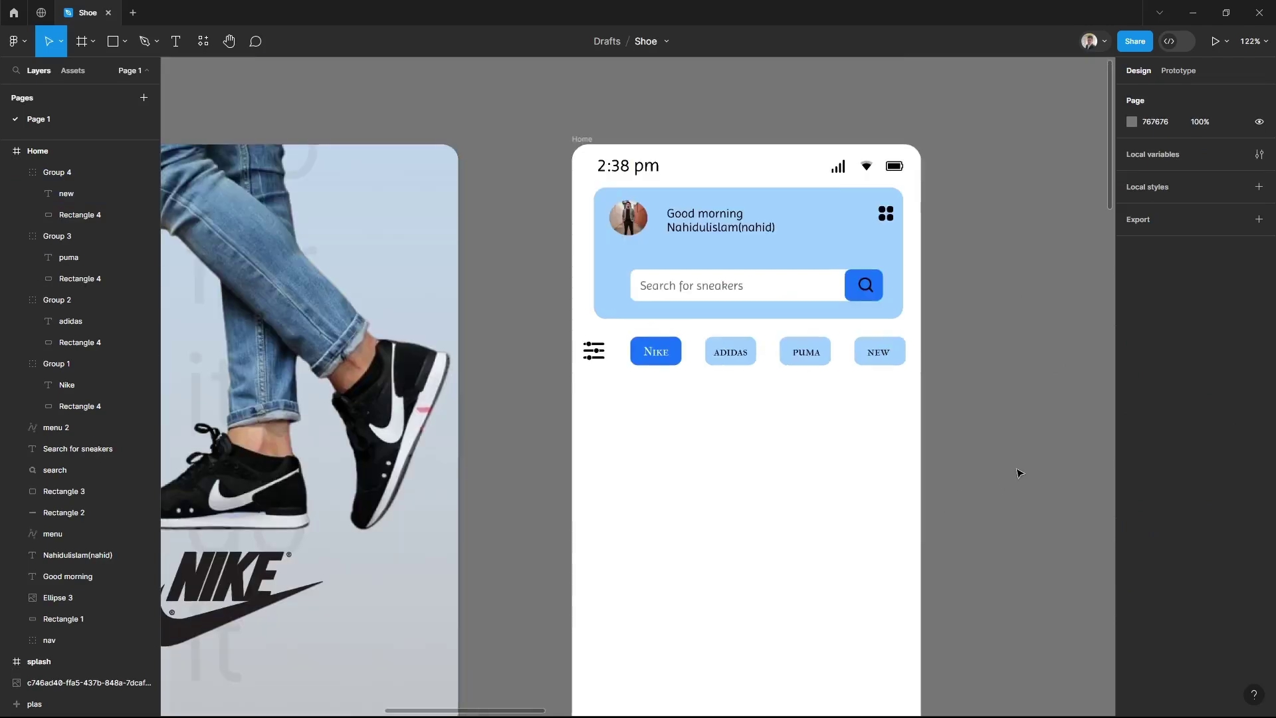
{"action": "scroll", "coordinate": [1020, 472], "scroll_direction": "down", "scroll_amount": 3}
{"action": "scroll", "coordinate": [988, 353], "scroll_direction": "down", "scroll_amount": 3, "text": "ctrl"}
{"action": "scroll", "coordinate": [950, 299], "scroll_direction": "up", "scroll_amount": 1}
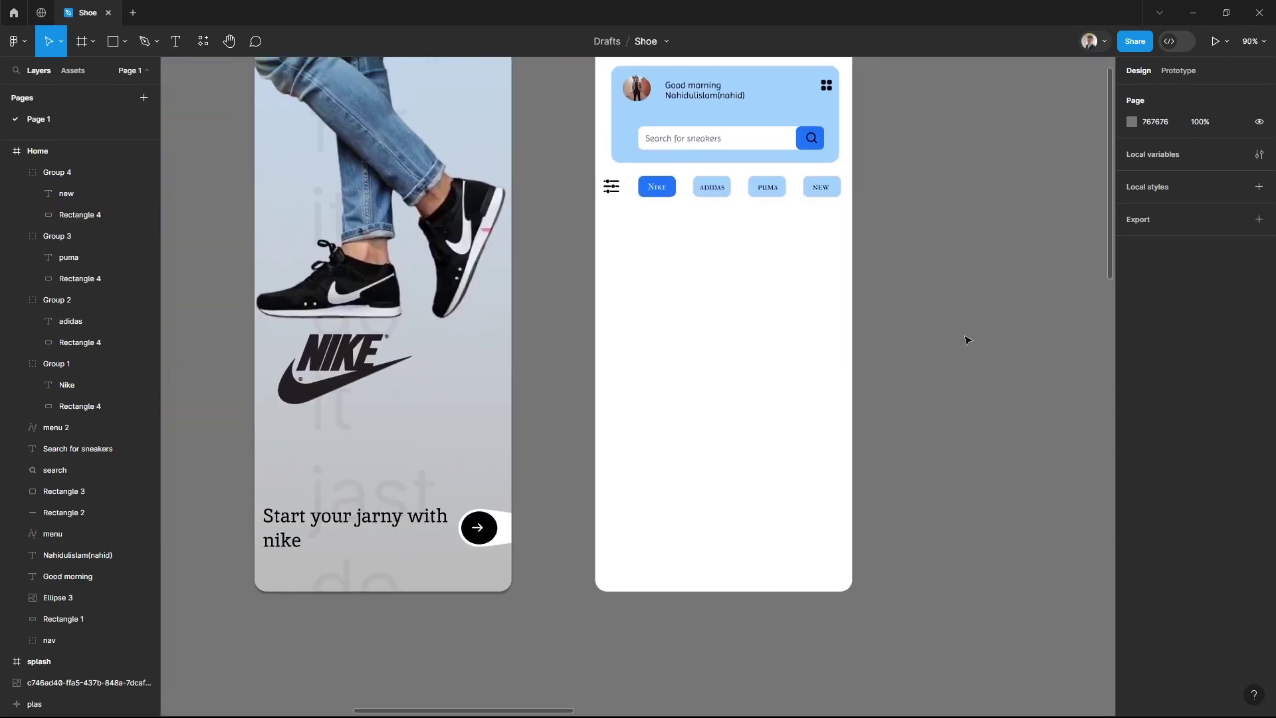
{"action": "scroll", "coordinate": [987, 389], "scroll_direction": "up", "scroll_amount": 1}
{"action": "scroll", "coordinate": [948, 442], "scroll_direction": "right", "scroll_amount": 1}
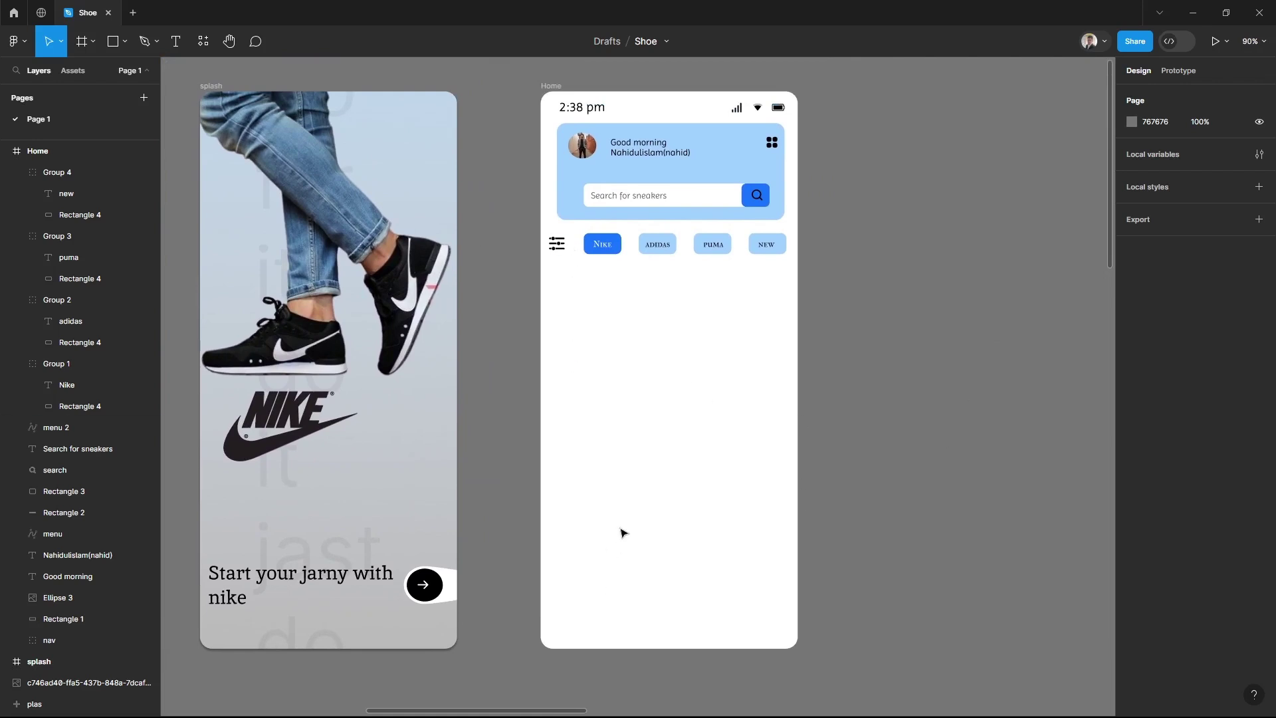
{"action": "scroll", "coordinate": [906, 398], "scroll_direction": "up", "scroll_amount": 1}
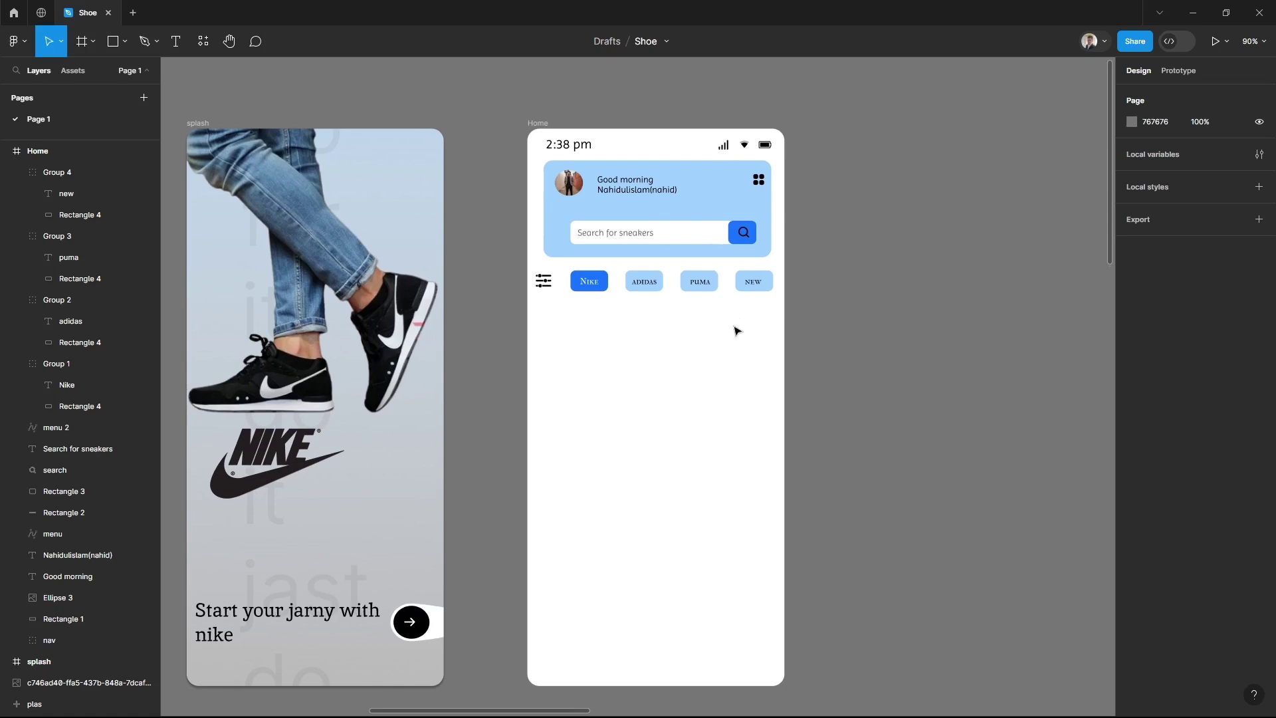
{"action": "key", "text": "t"}
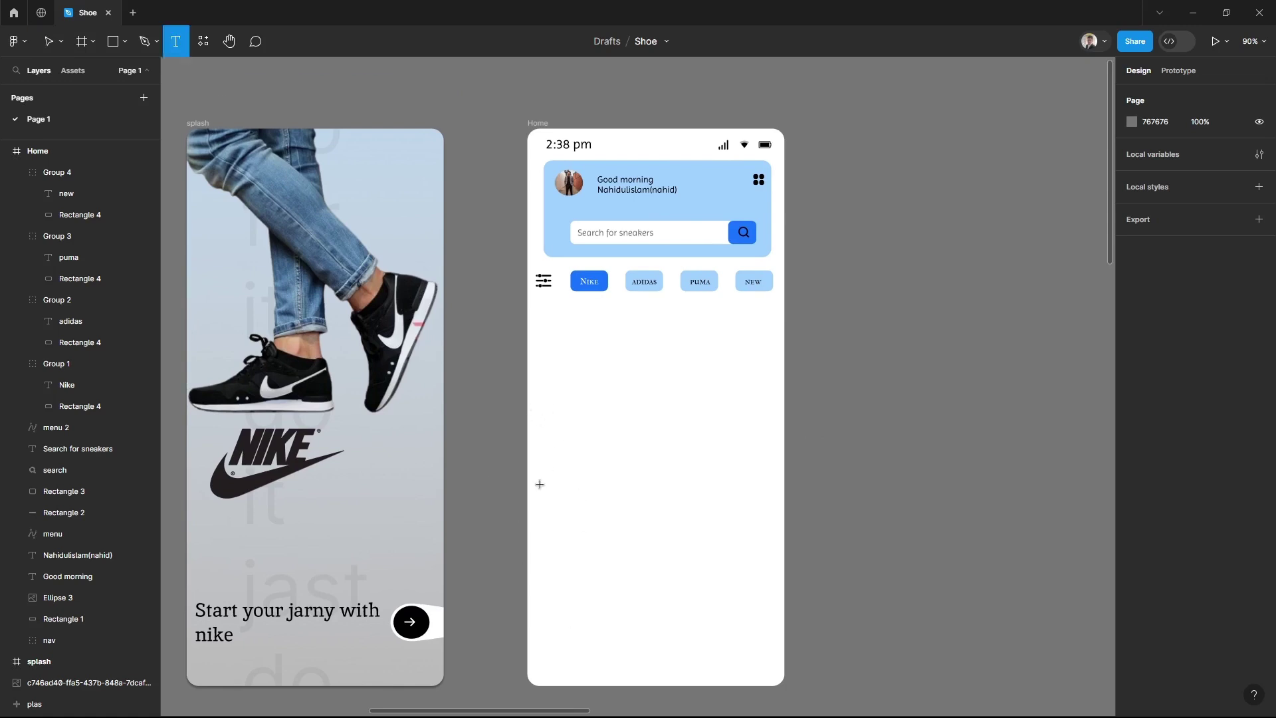
{"action": "left_click", "coordinate": [114, 43]}
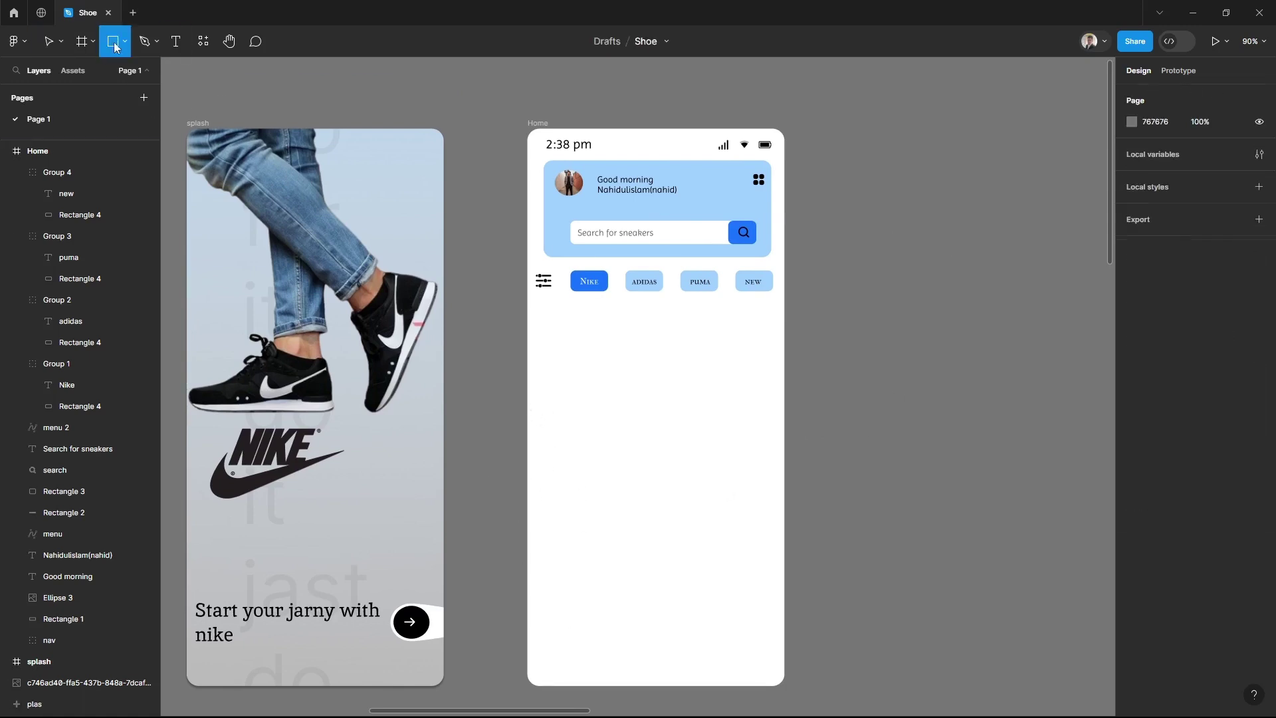
{"action": "left_click_drag", "start_coordinate": [566, 313], "coordinate": [689, 501]}
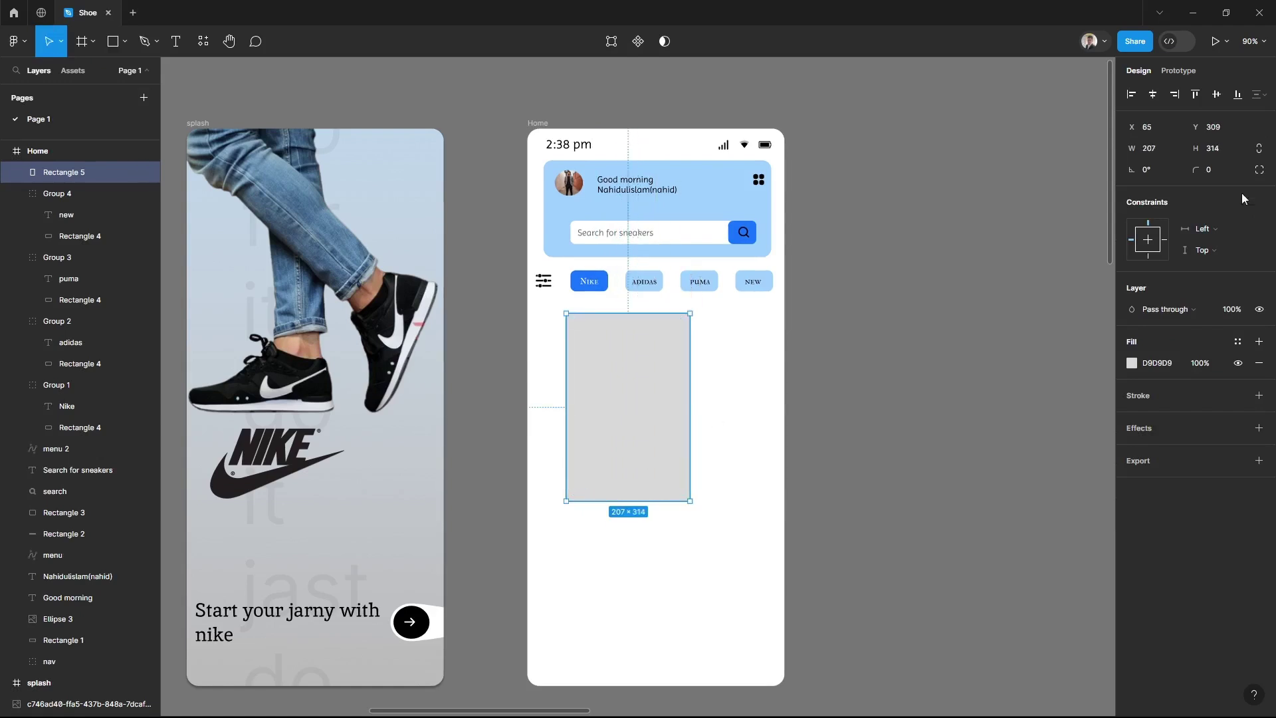
{"action": "type", "text": "12"}
{"action": "key", "text": "Return"}
{"action": "left_click_drag", "start_coordinate": [638, 424], "coordinate": [629, 424]}
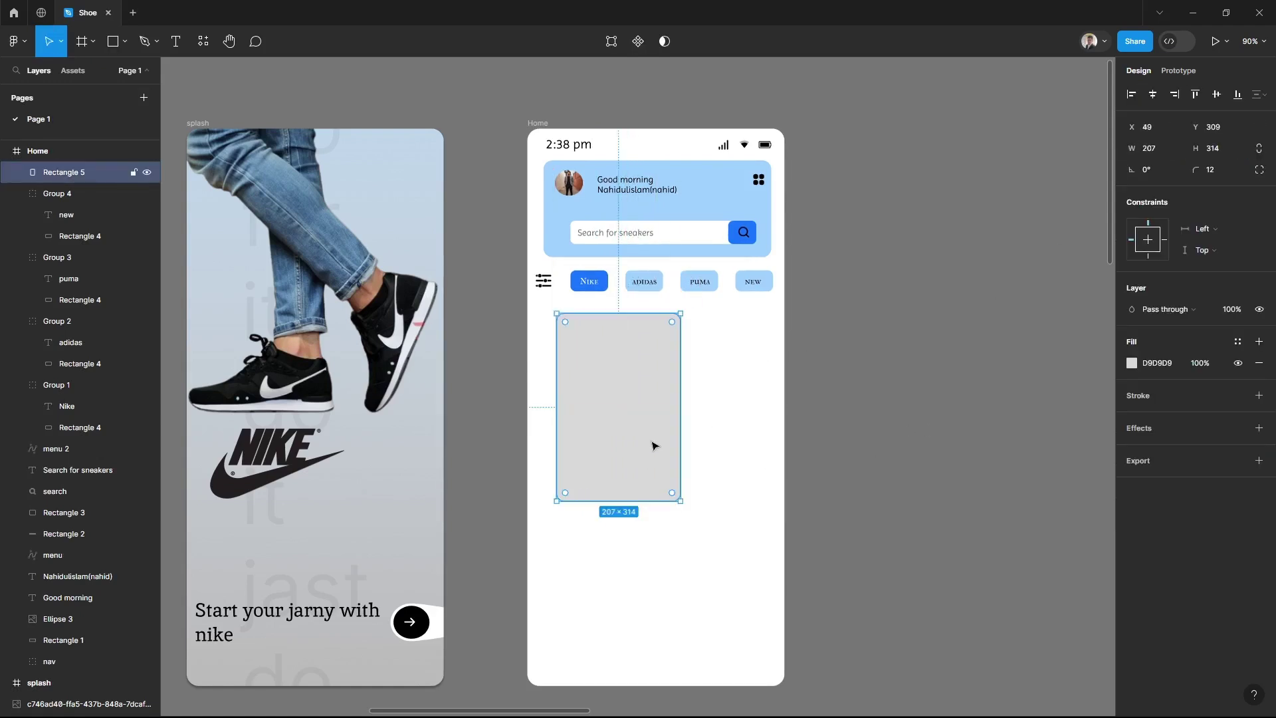
{"action": "key", "text": "ctrl+d"}
{"action": "left_click_drag", "start_coordinate": [655, 445], "coordinate": [768, 445]}
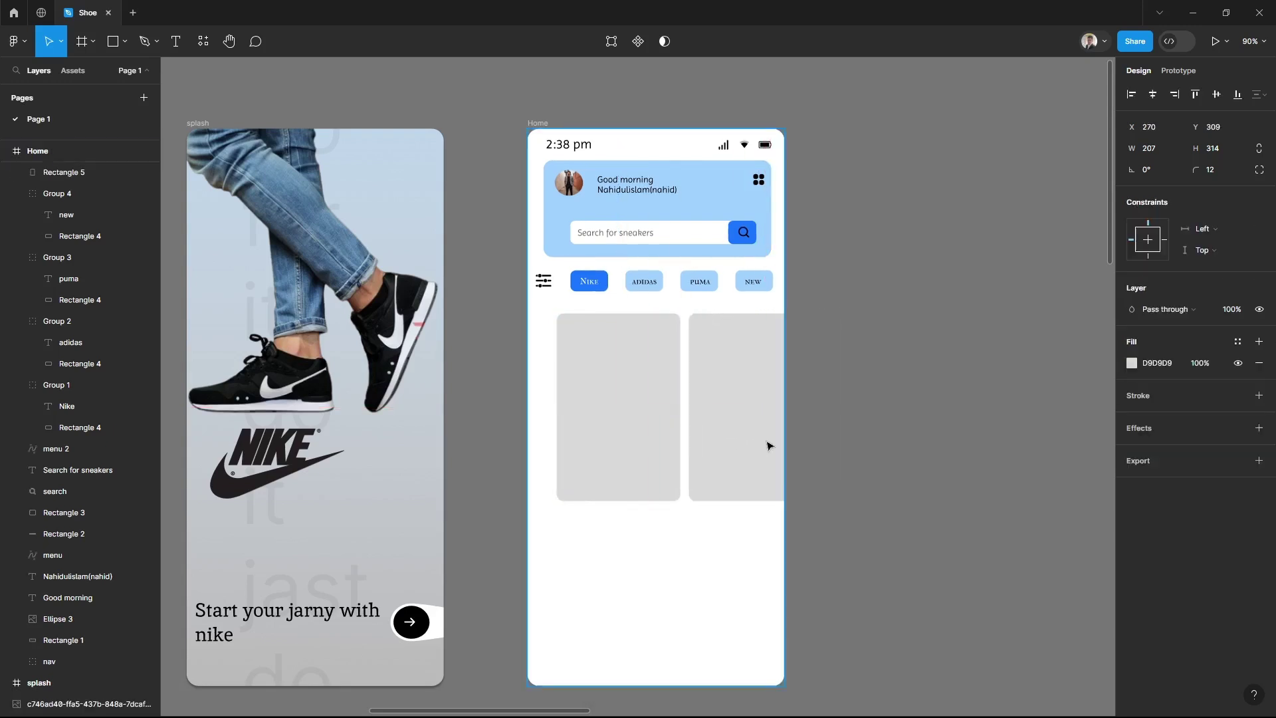
{"action": "left_click", "coordinate": [895, 481]}
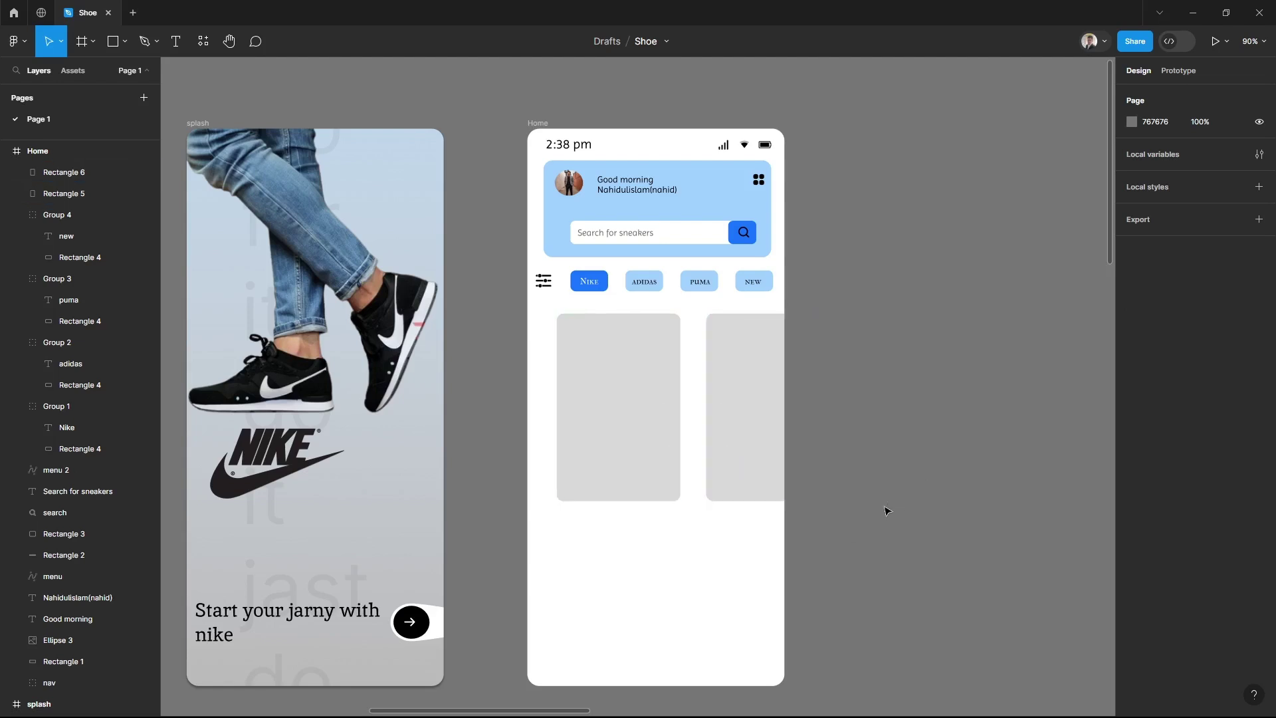
Add a shorter rounded grey card near the frame bottom with a copy beside it
{"action": "left_click", "coordinate": [764, 472]}
{"action": "left_click", "coordinate": [877, 512]}
{"action": "left_click", "coordinate": [608, 455]}
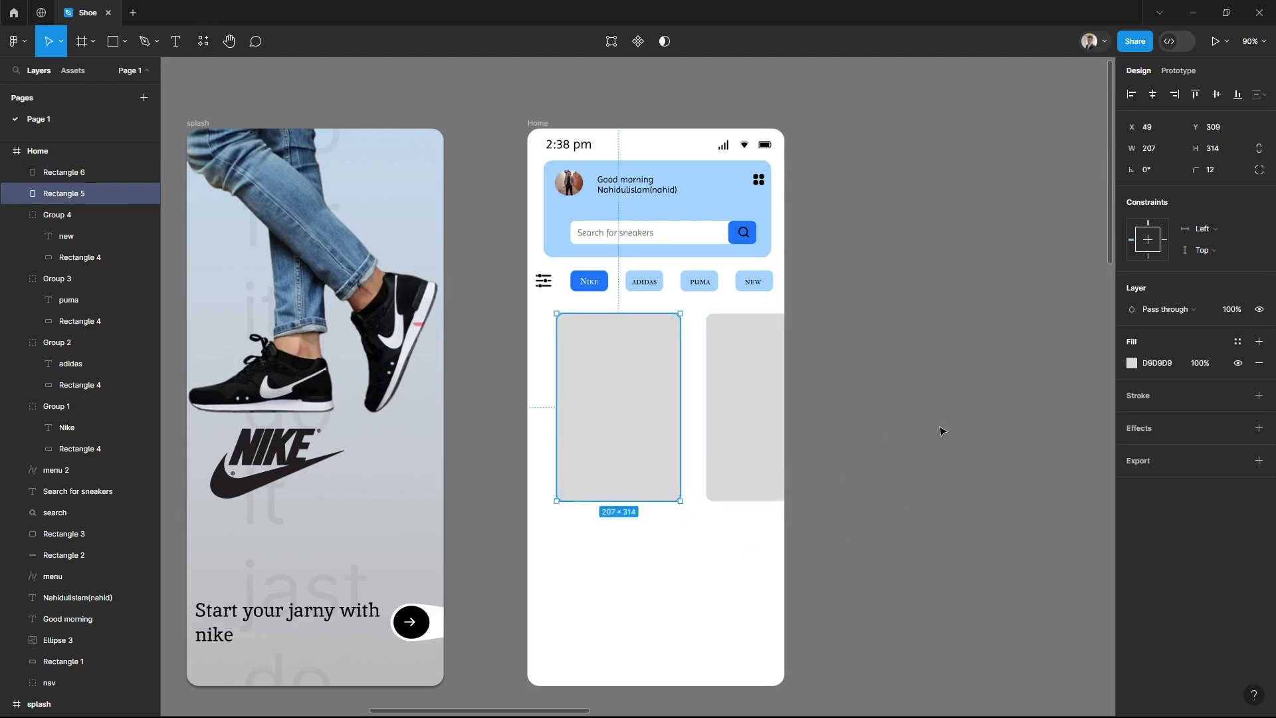
{"action": "left_click", "coordinate": [1031, 441]}
{"action": "key", "text": "r"}
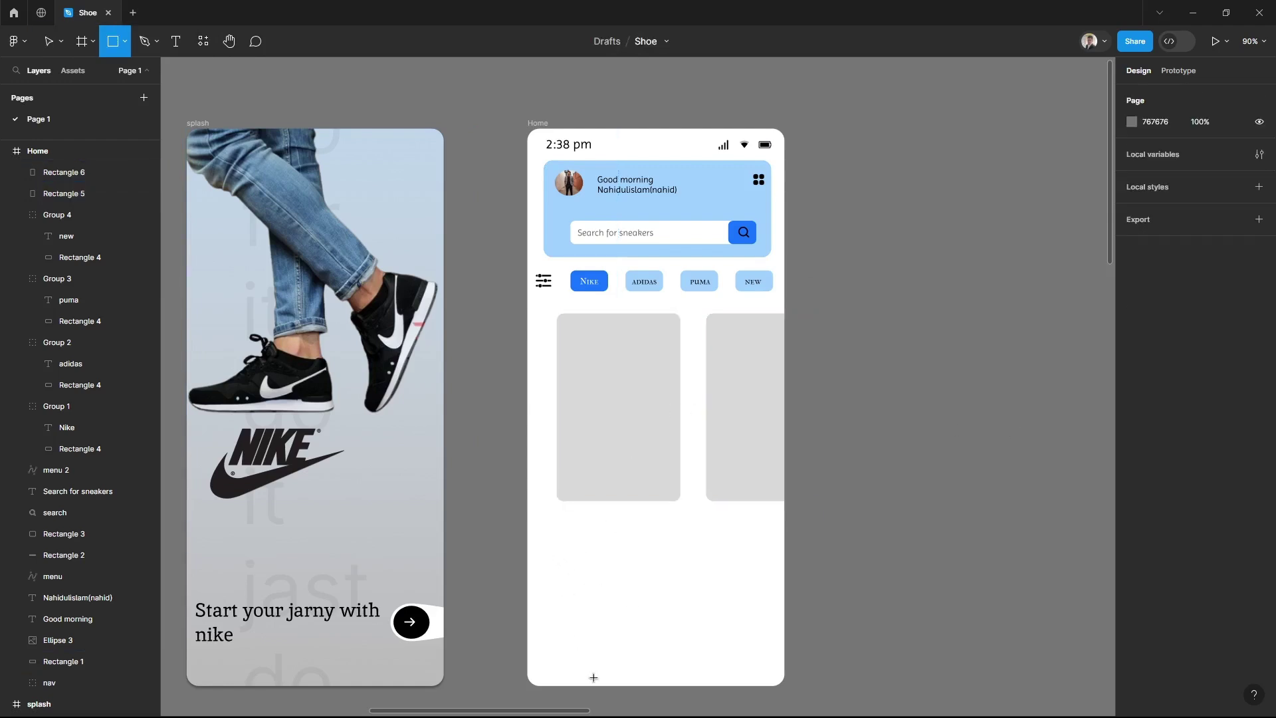
{"action": "left_click_drag", "start_coordinate": [560, 573], "coordinate": [677, 673]}
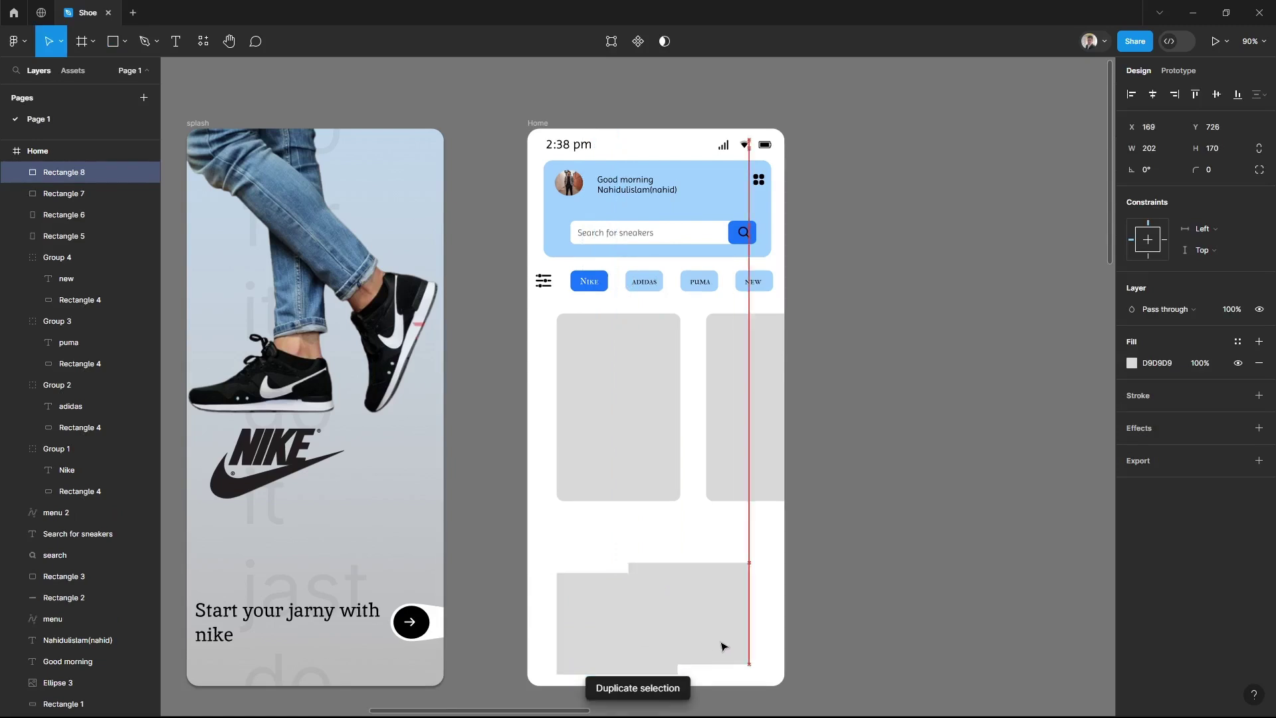
{"action": "left_click_drag", "start_coordinate": [1195, 169], "coordinate": [90, 164]}
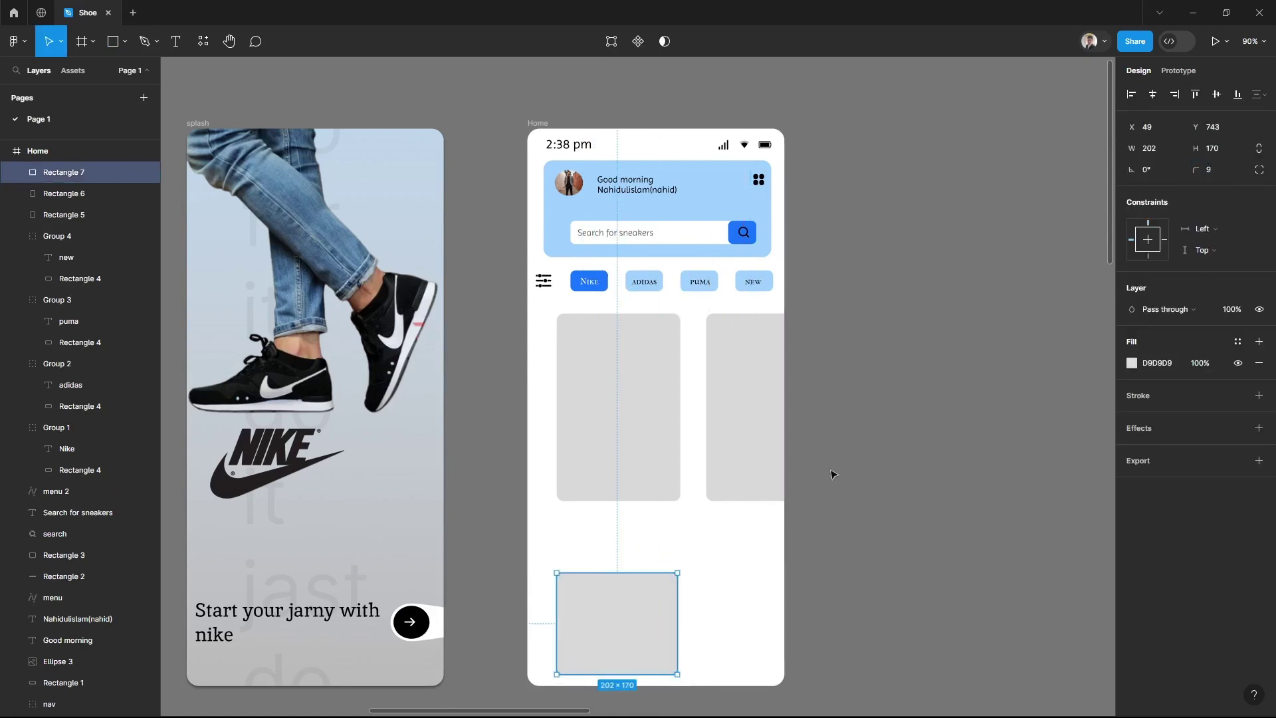
{"action": "key", "text": "ctrl+d"}
{"action": "left_click_drag", "start_coordinate": [1132, 127], "coordinate": [154, 125]}
{"action": "left_click", "coordinate": [875, 489]}
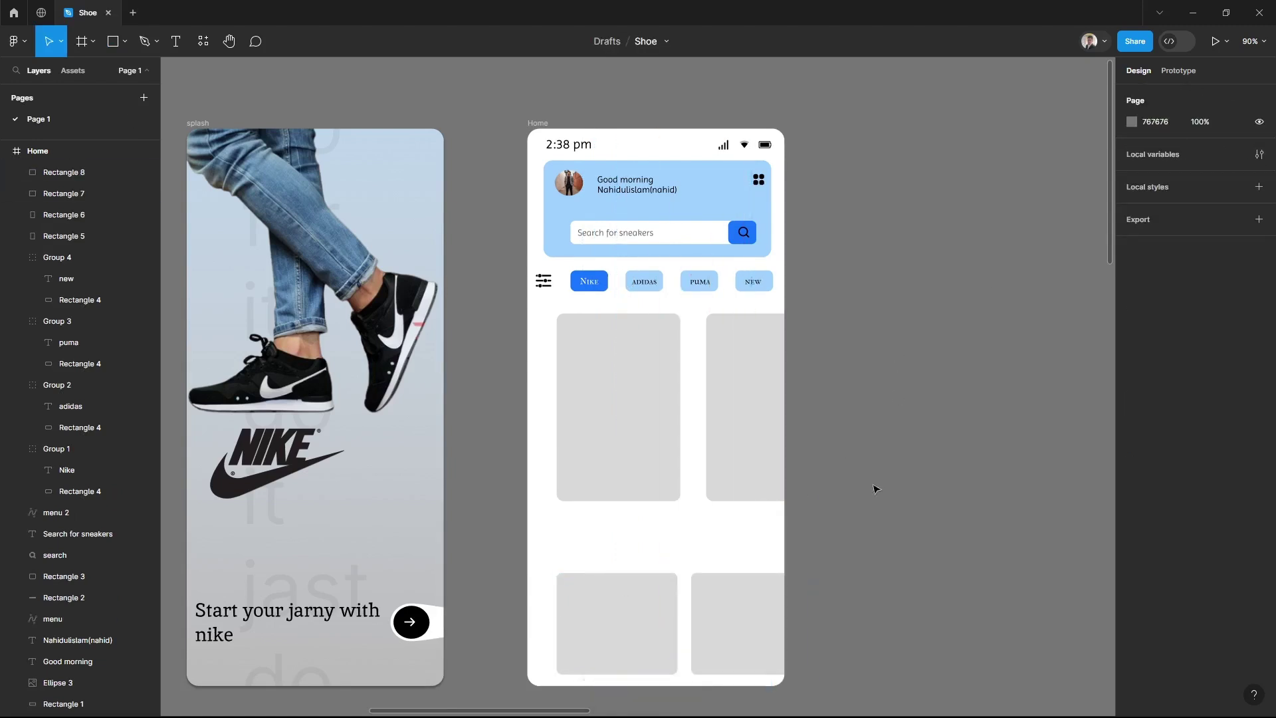
Rearrange the tall cards into two side-by-side slots and make the bottom-left card taller
{"action": "left_click", "coordinate": [746, 413]}
{"action": "left_click_drag", "start_coordinate": [747, 413], "coordinate": [598, 413]}
{"action": "key", "text": "ctrl+d"}
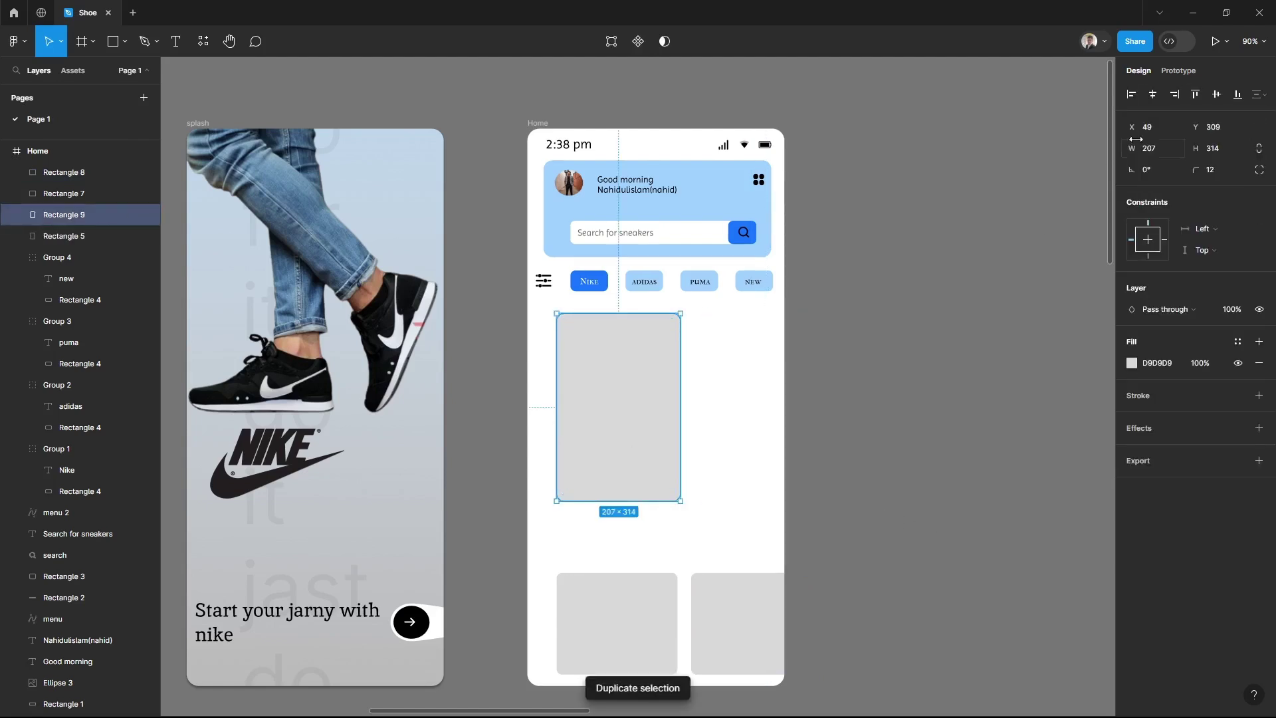
{"action": "mouse_move", "coordinate": [1132, 126]}
{"action": "left_mouse_down"}
{"action": "mouse_move", "coordinate": [165, 129]}
{"action": "mouse_move", "coordinate": [910, 393]}
{"action": "left_mouse_up"}
{"action": "left_click", "coordinate": [807, 605]}
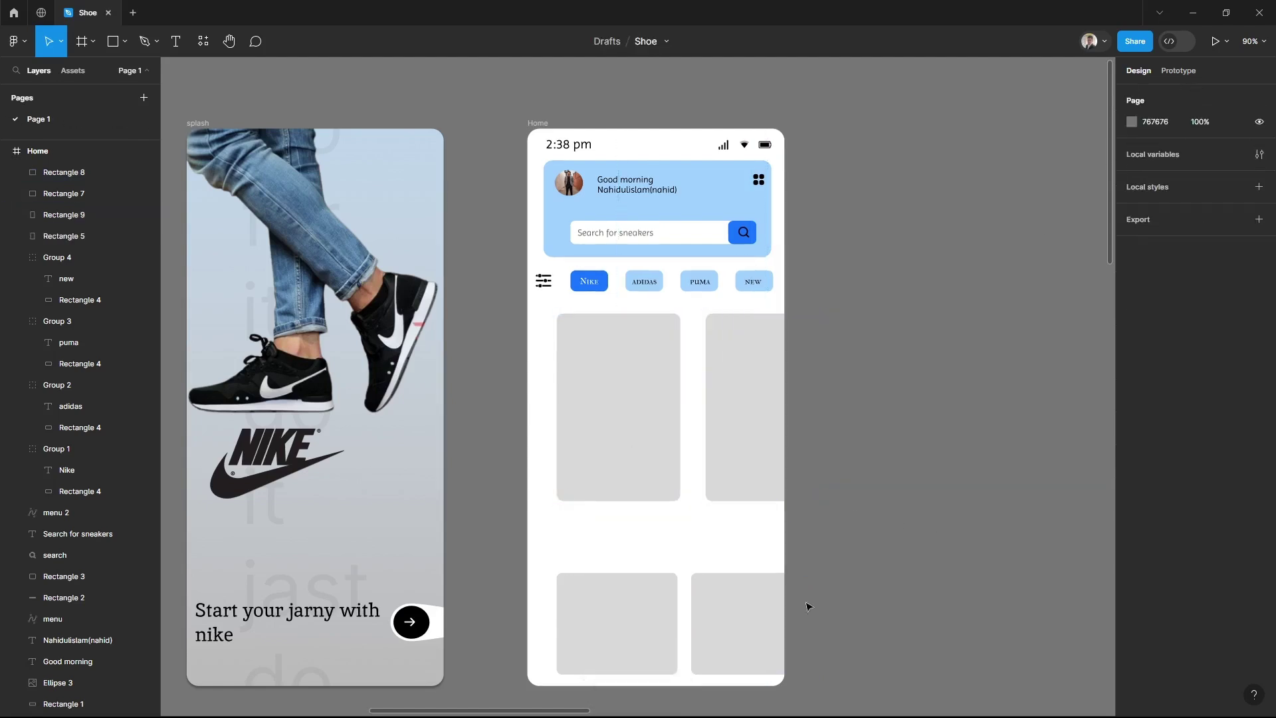
{"action": "left_click", "coordinate": [617, 618]}
{"action": "left_click_drag", "start_coordinate": [638, 573], "coordinate": [638, 542]}
Make the bottom-right card equally tall and discard a trial small rectangle
{"action": "left_click", "coordinate": [735, 601]}
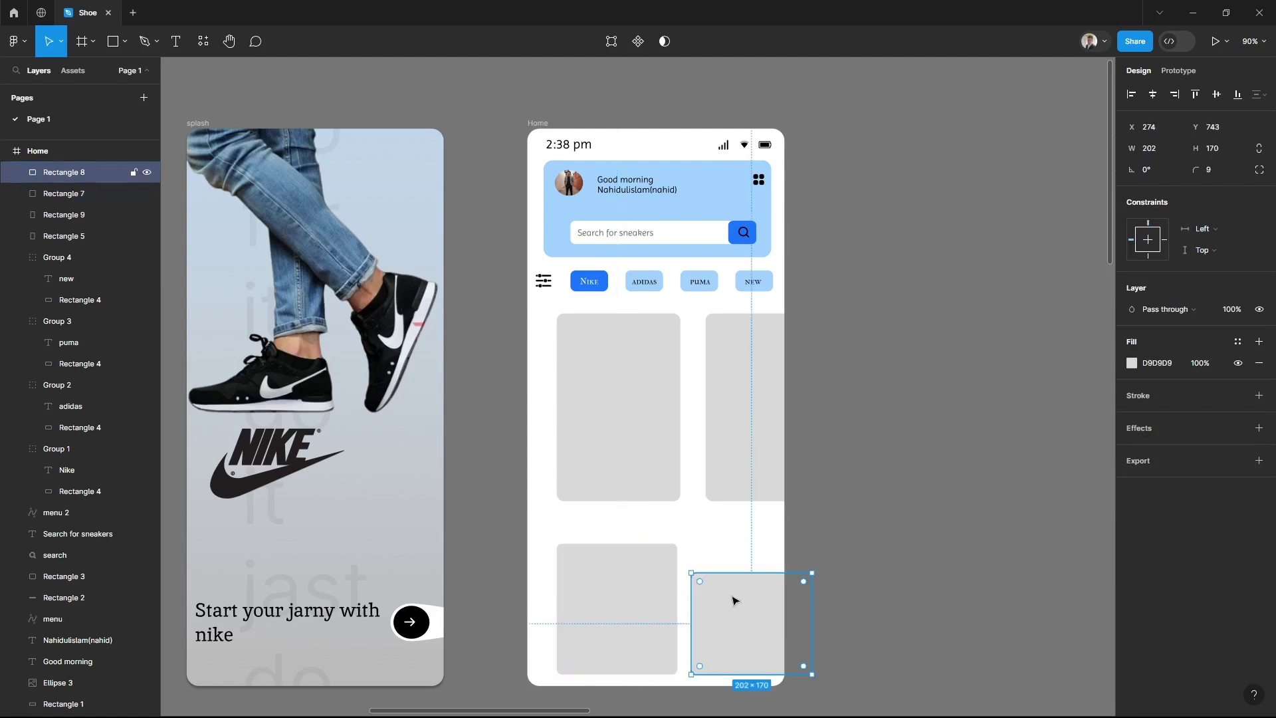
{"action": "left_click_drag", "start_coordinate": [746, 573], "coordinate": [746, 545]}
{"action": "left_click", "coordinate": [907, 604]}
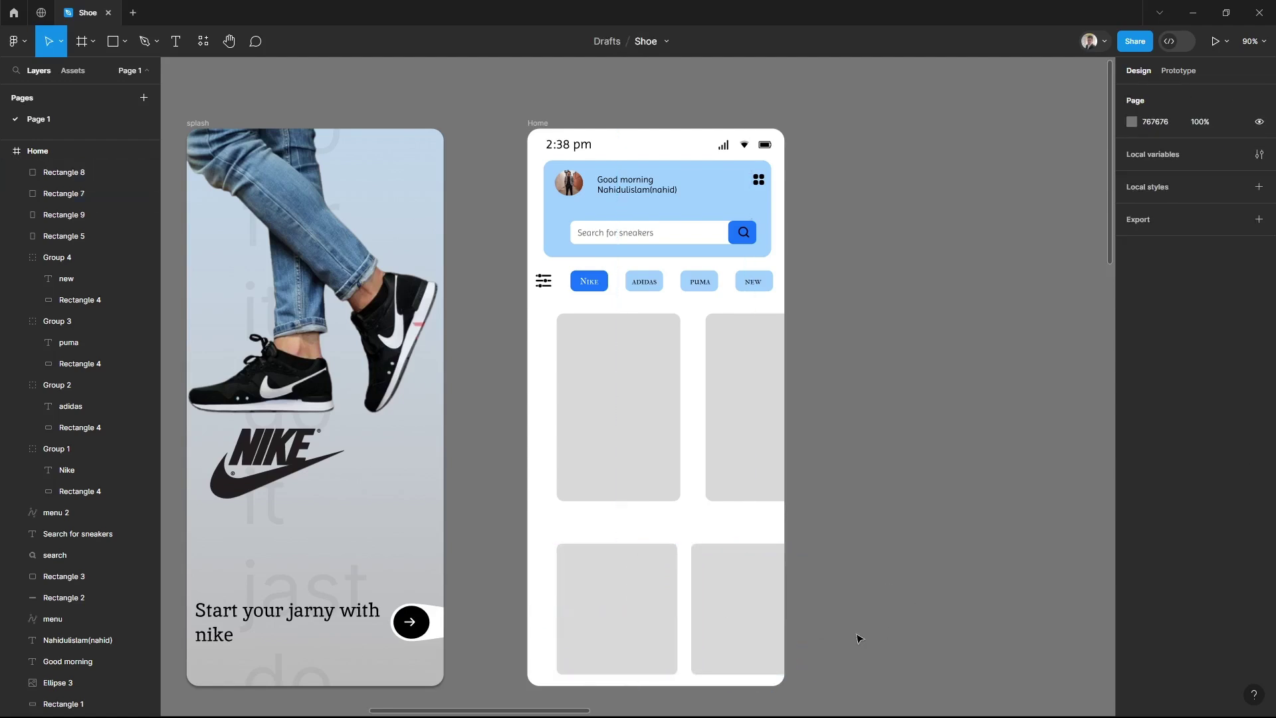
{"action": "key", "text": "r"}
{"action": "left_click_drag", "start_coordinate": [655, 654], "coordinate": [678, 675]}
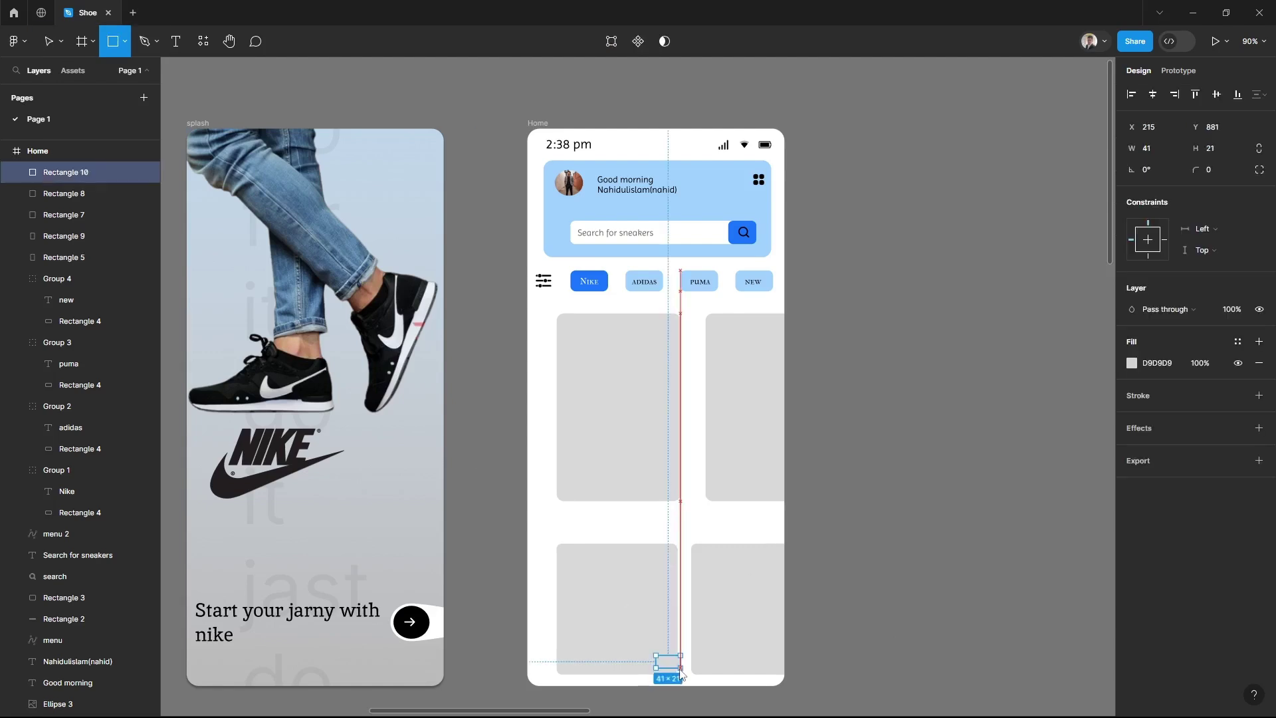
{"action": "left_click_drag", "start_coordinate": [1234, 169], "coordinate": [1237, 169]}
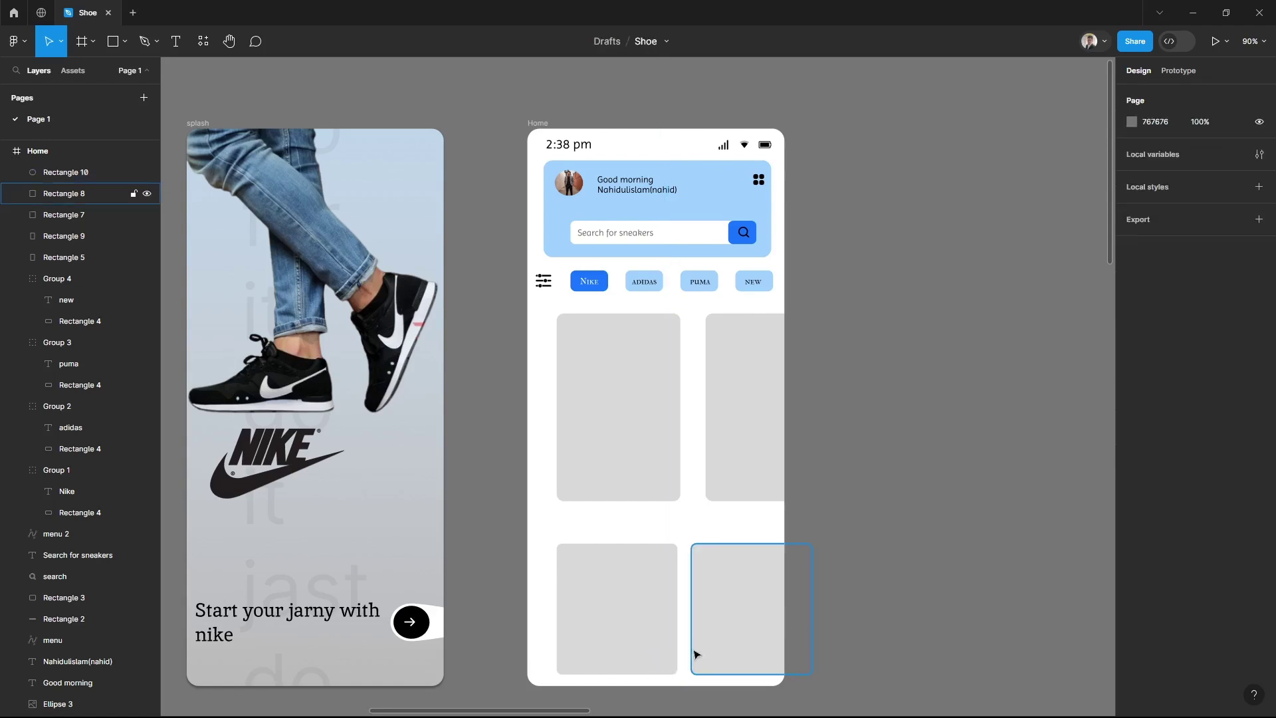
{"action": "left_click", "coordinate": [667, 665]}
{"action": "key", "text": "Delete"}
Cut a white 36×40 notch with radius 4 into the bottom-left card, copied onto the right card
{"action": "key", "text": "r"}
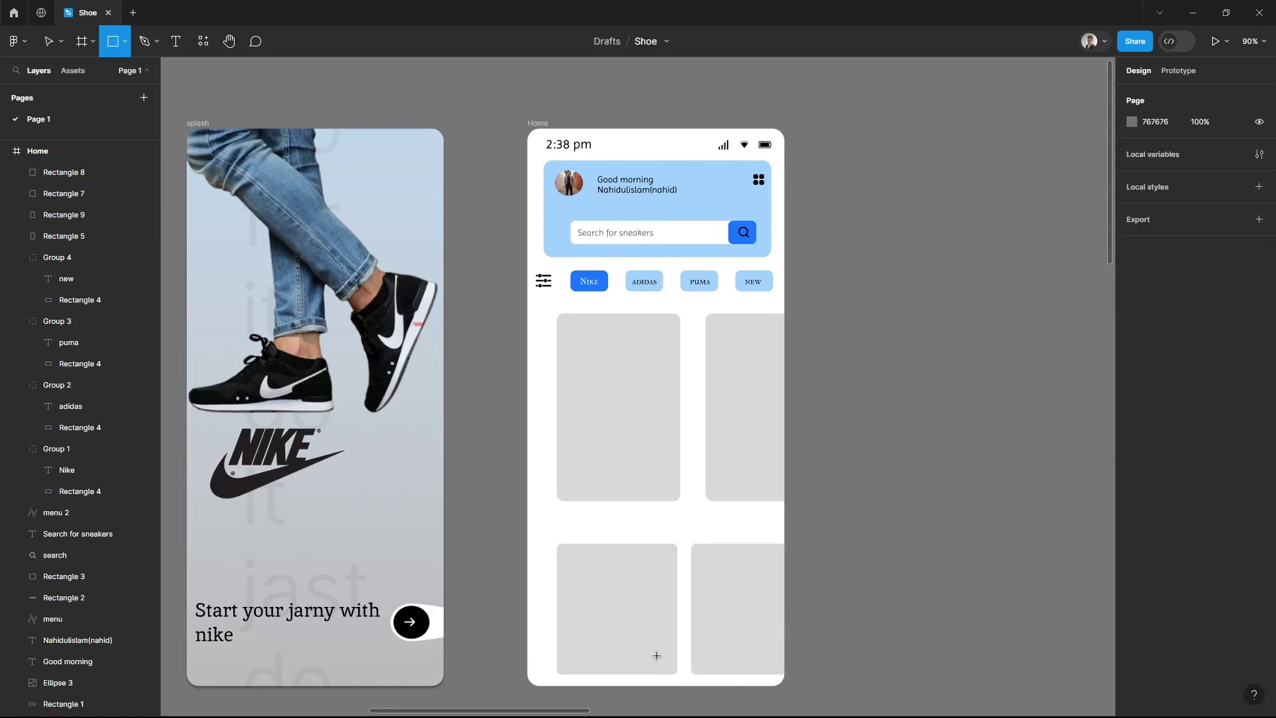
{"action": "left_click_drag", "start_coordinate": [655, 649], "coordinate": [678, 675]}
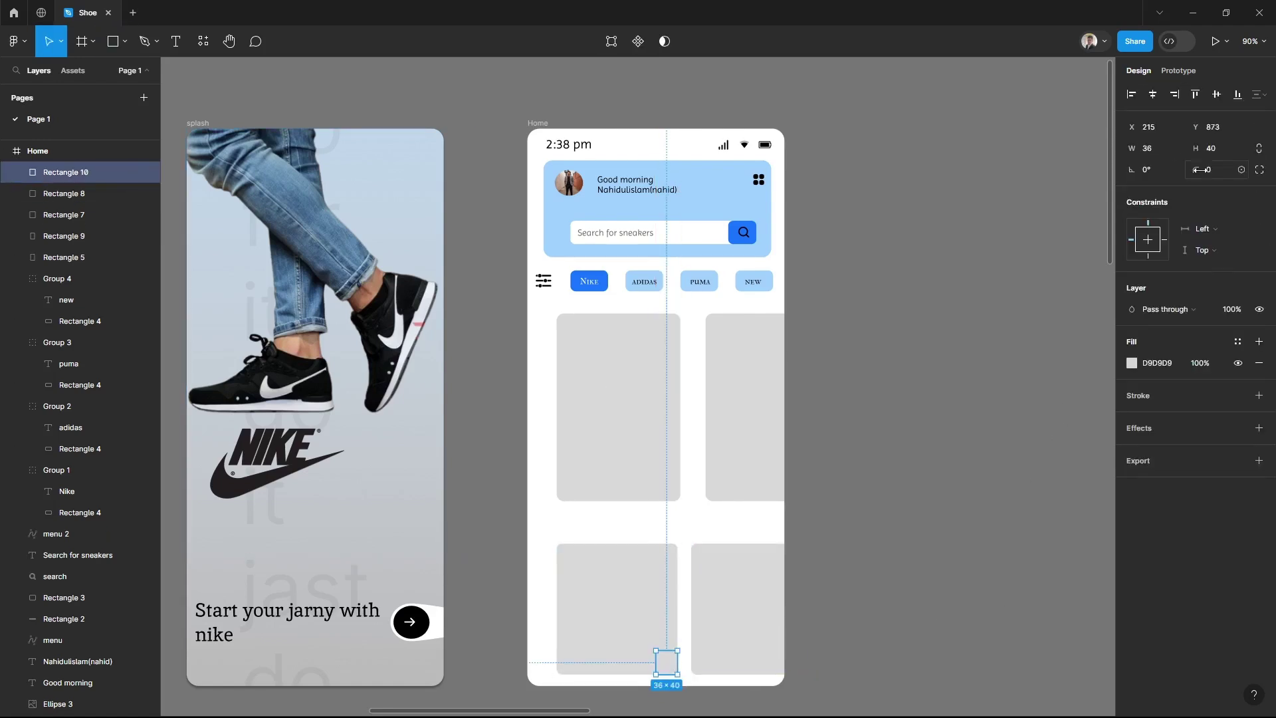
{"action": "left_click", "coordinate": [1131, 363]}
{"action": "left_click_drag", "start_coordinate": [970, 385], "coordinate": [911, 342]}
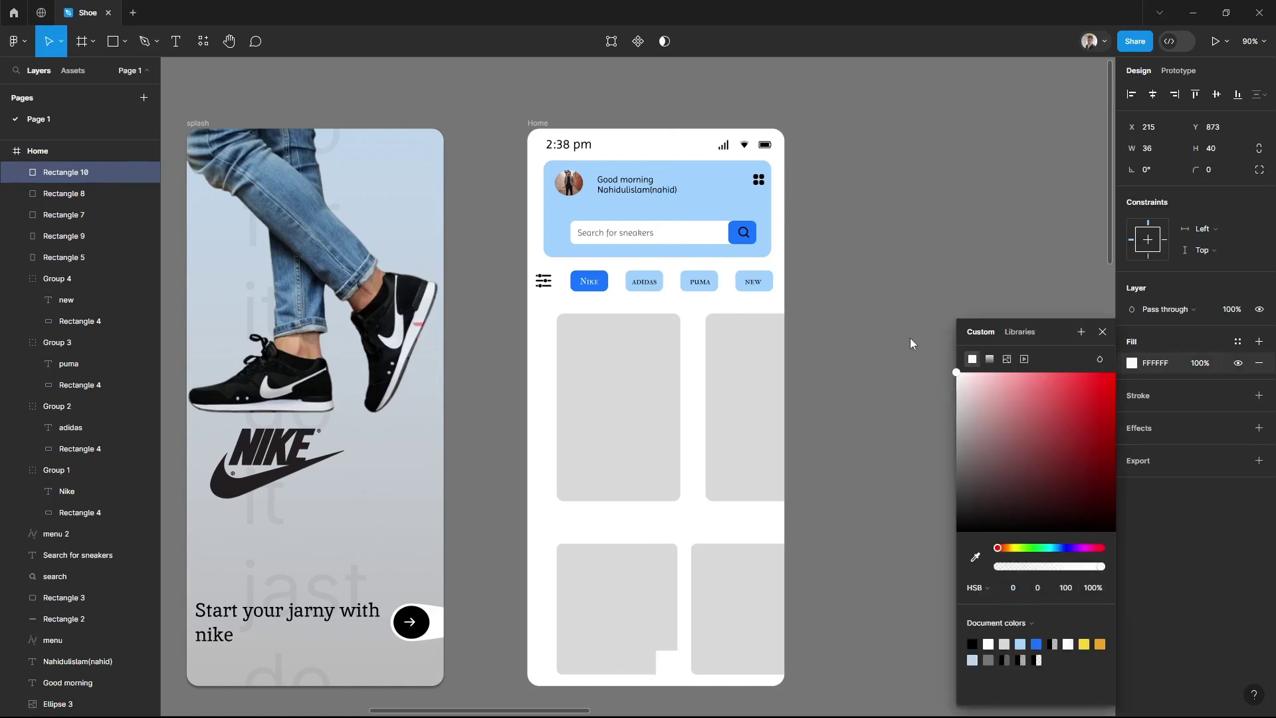
{"action": "left_click_drag", "start_coordinate": [1195, 170], "coordinate": [1243, 166]}
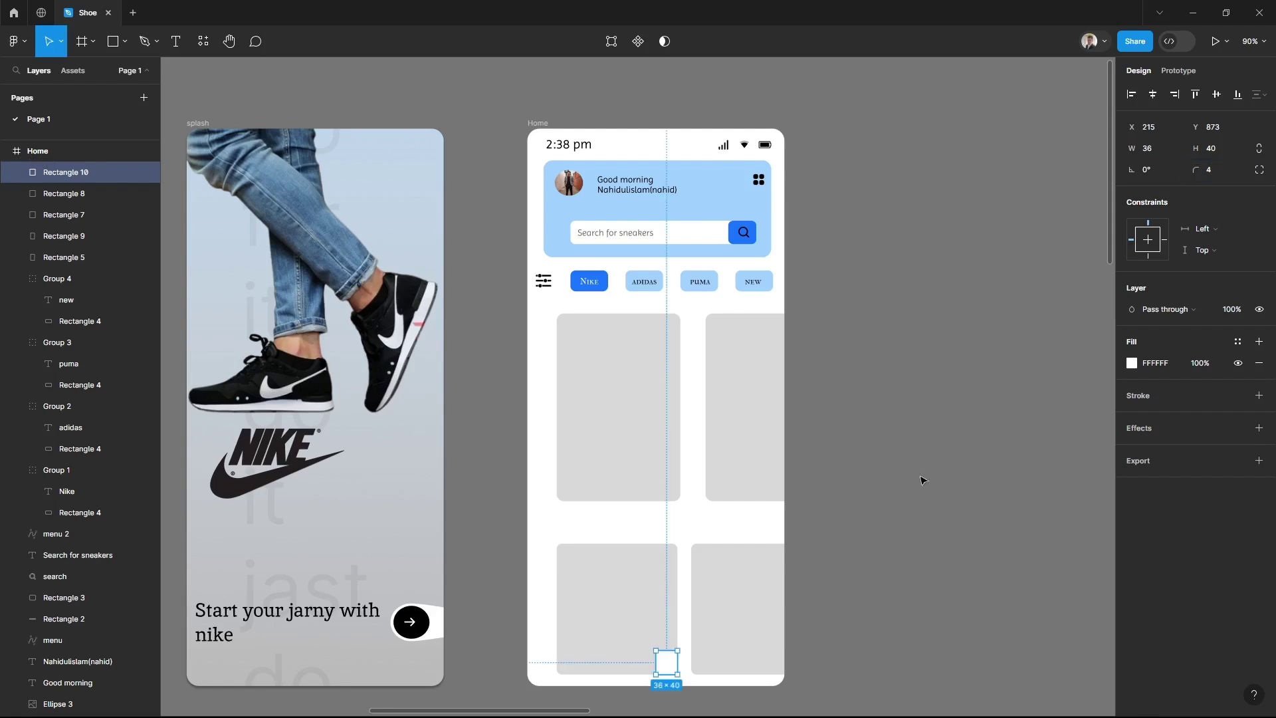
{"action": "left_click", "coordinate": [909, 604]}
{"action": "left_click_drag", "start_coordinate": [677, 665], "coordinate": [791, 665]}
{"action": "left_click", "coordinate": [914, 656]}
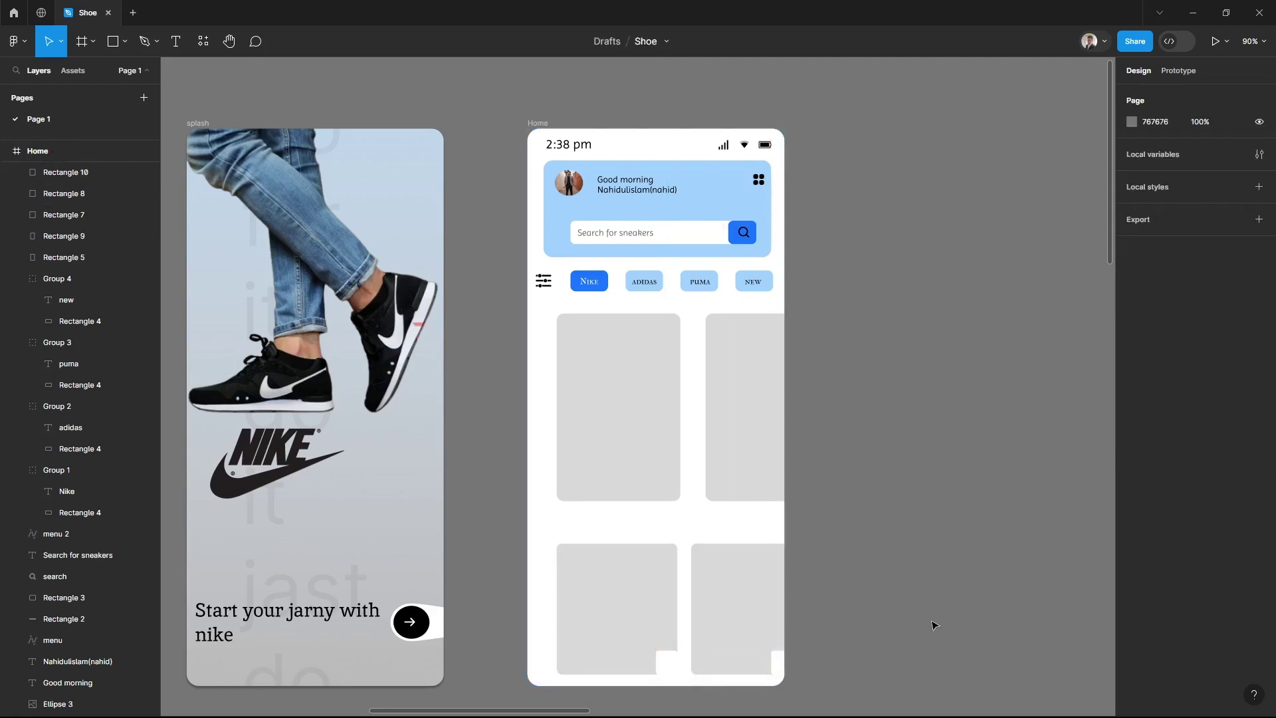
Draw a 40×40 rounded square over the notch, enlarge the notch, and fill the square blue #1774FF
{"action": "left_click", "coordinate": [113, 41]}
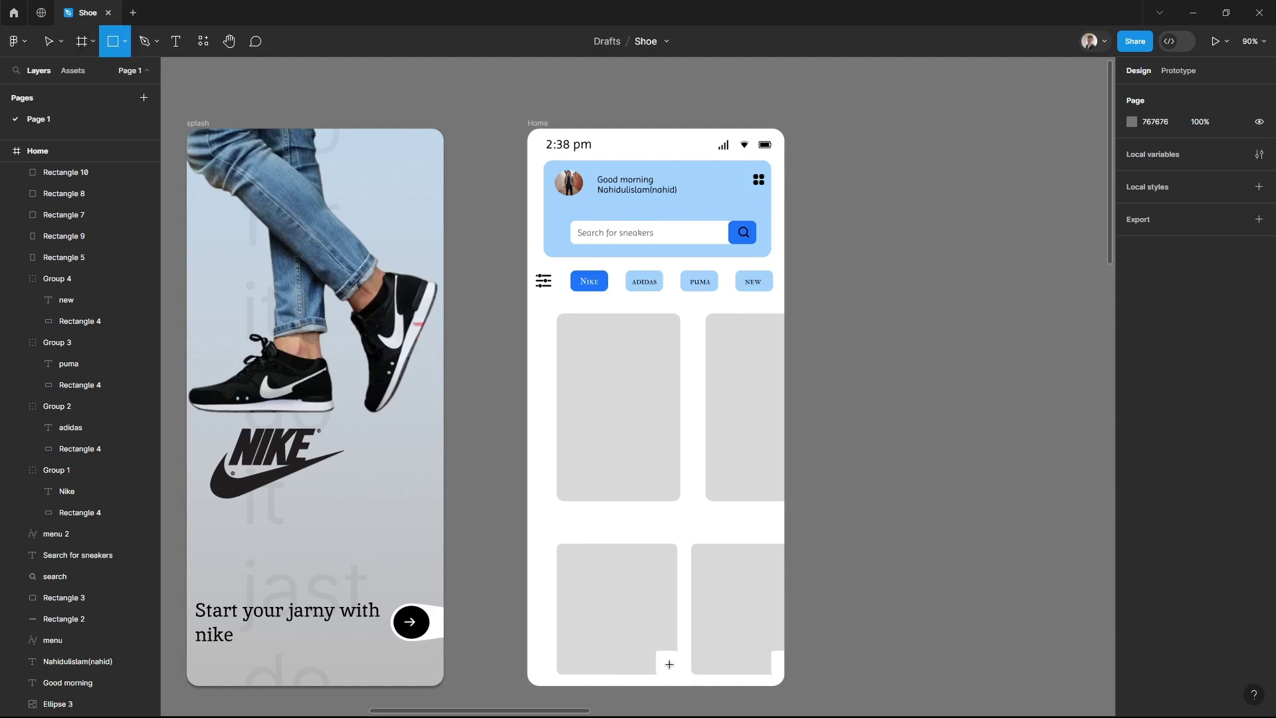
{"action": "left_click_drag", "start_coordinate": [658, 656], "coordinate": [671, 675]}
{"action": "left_click", "coordinate": [1216, 169]}
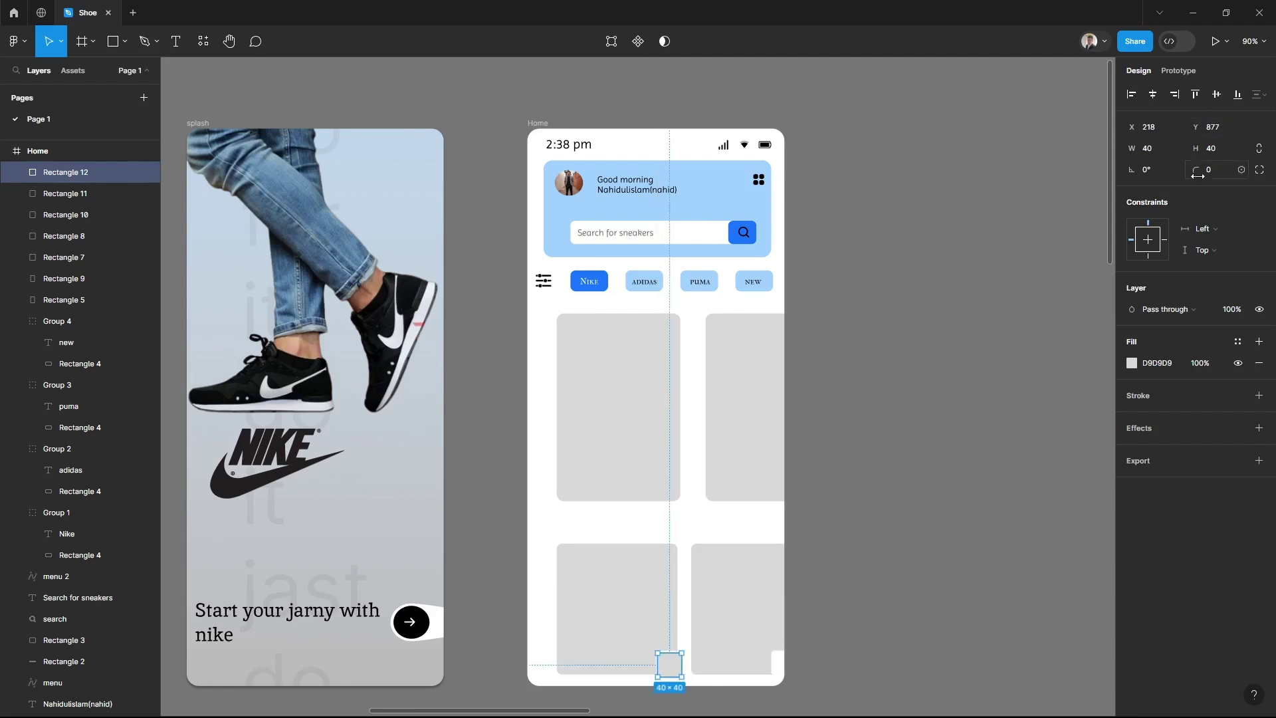
{"action": "type", "text": "7"}
{"action": "key", "text": "Return"}
{"action": "left_click_drag", "start_coordinate": [1196, 170], "coordinate": [1194, 170]}
{"action": "left_click", "coordinate": [665, 663]}
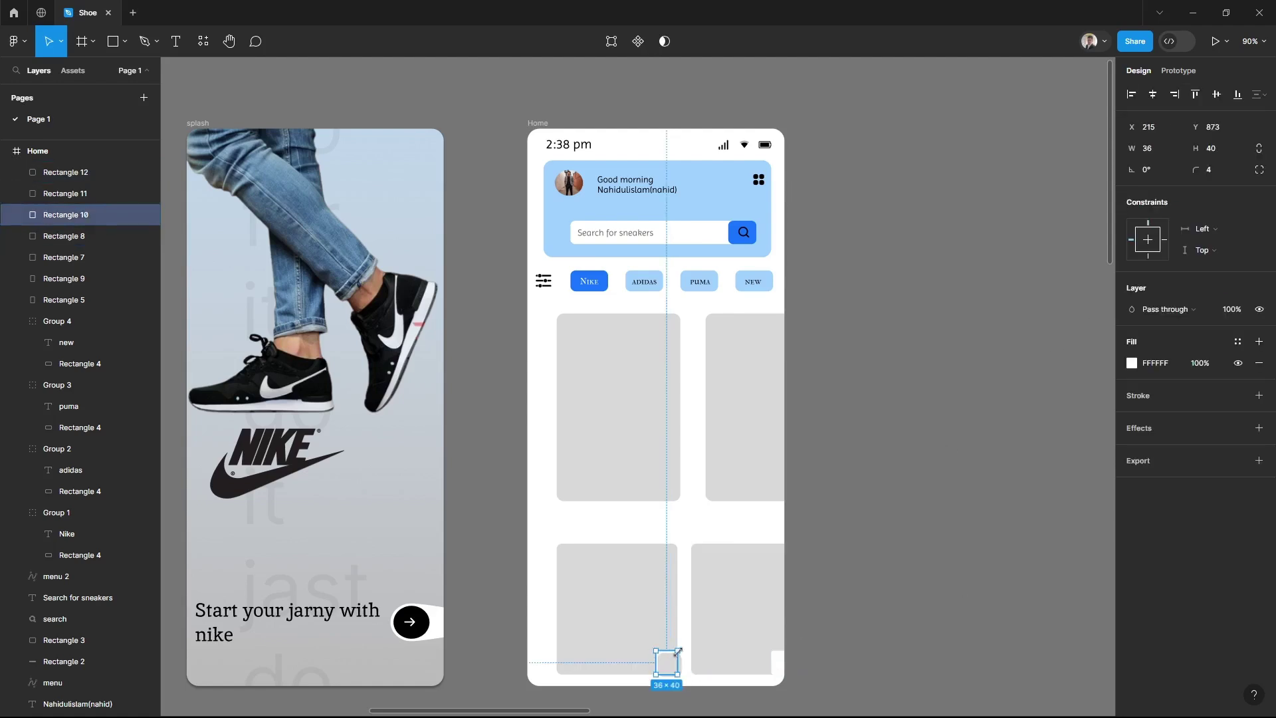
{"action": "left_click_drag", "start_coordinate": [678, 651], "coordinate": [683, 652]}
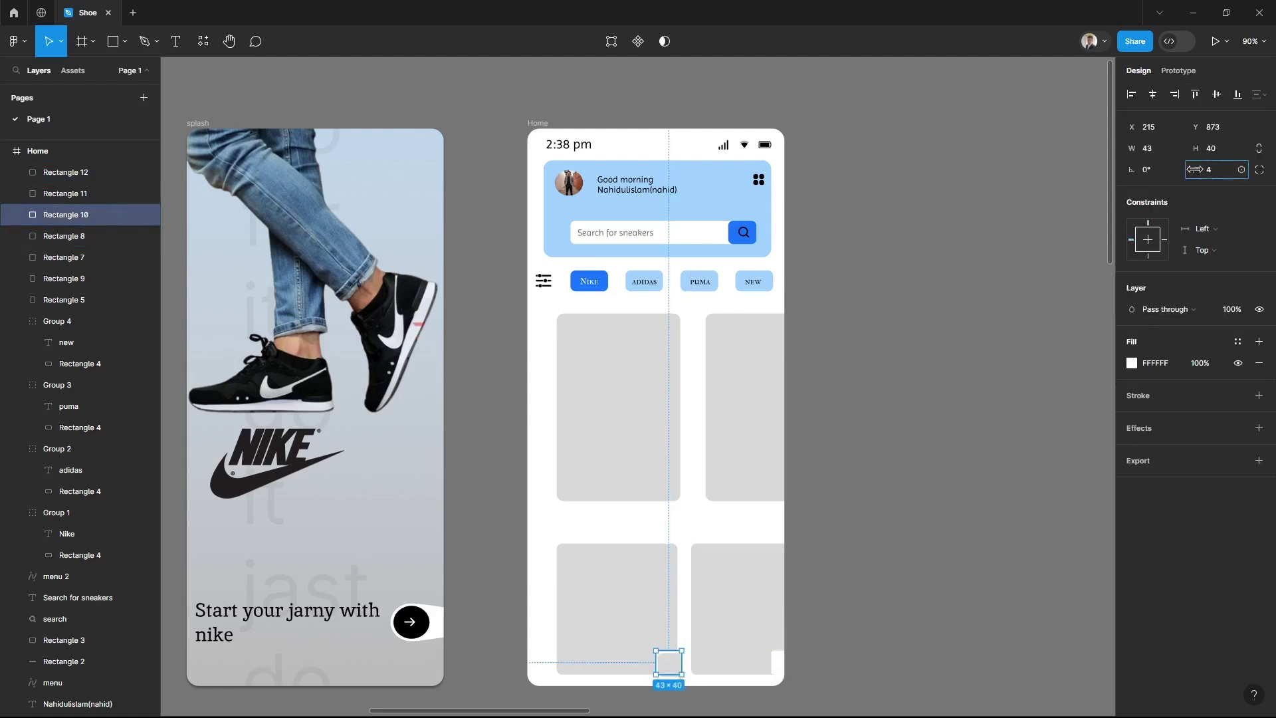
{"action": "mouse_move", "coordinate": [1194, 170]}
{"action": "left_mouse_down"}
{"action": "mouse_move", "coordinate": [1236, 169]}
{"action": "mouse_move", "coordinate": [1204, 171]}
{"action": "left_mouse_up"}
{"action": "left_click", "coordinate": [1132, 363]}
{"action": "left_click", "coordinate": [1041, 638]}
{"action": "key", "text": "Escape"}
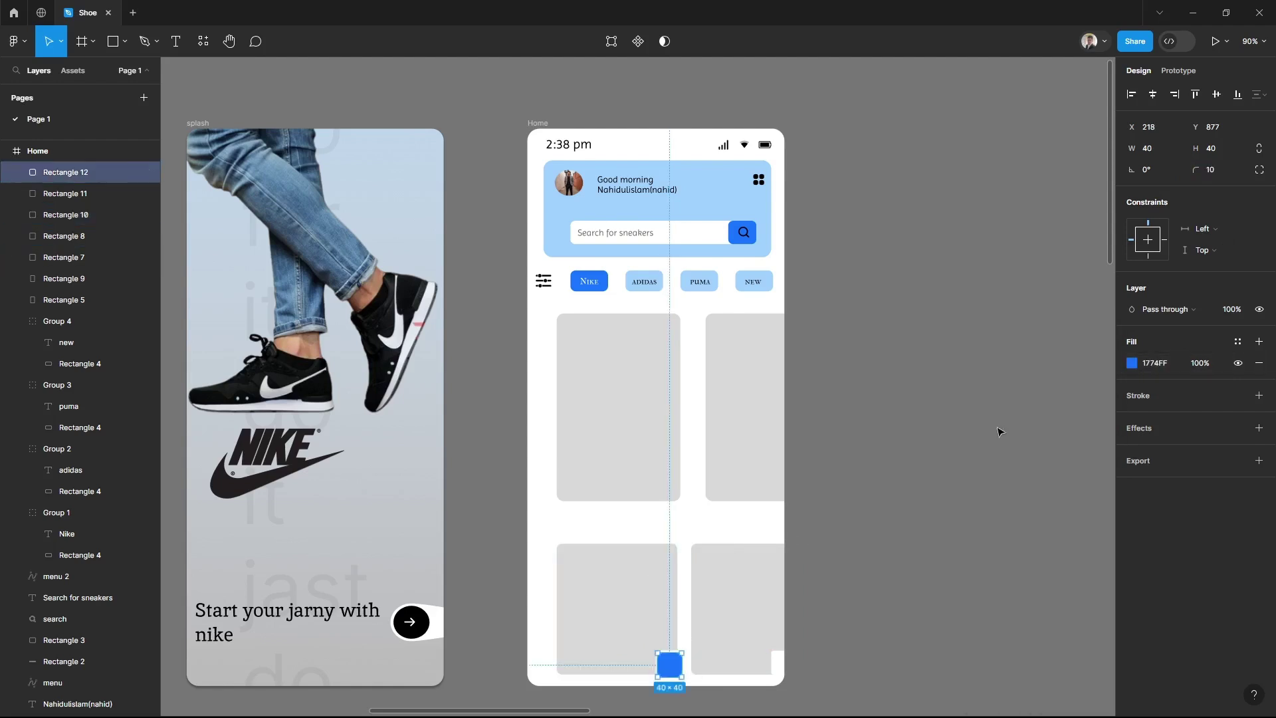
{"action": "left_click", "coordinate": [997, 433]}
Search Unsplash for 'shoe' and fill the first tall card with the red Nike photo
{"action": "left_click", "coordinate": [565, 465]}
{"action": "left_click", "coordinate": [202, 41]}
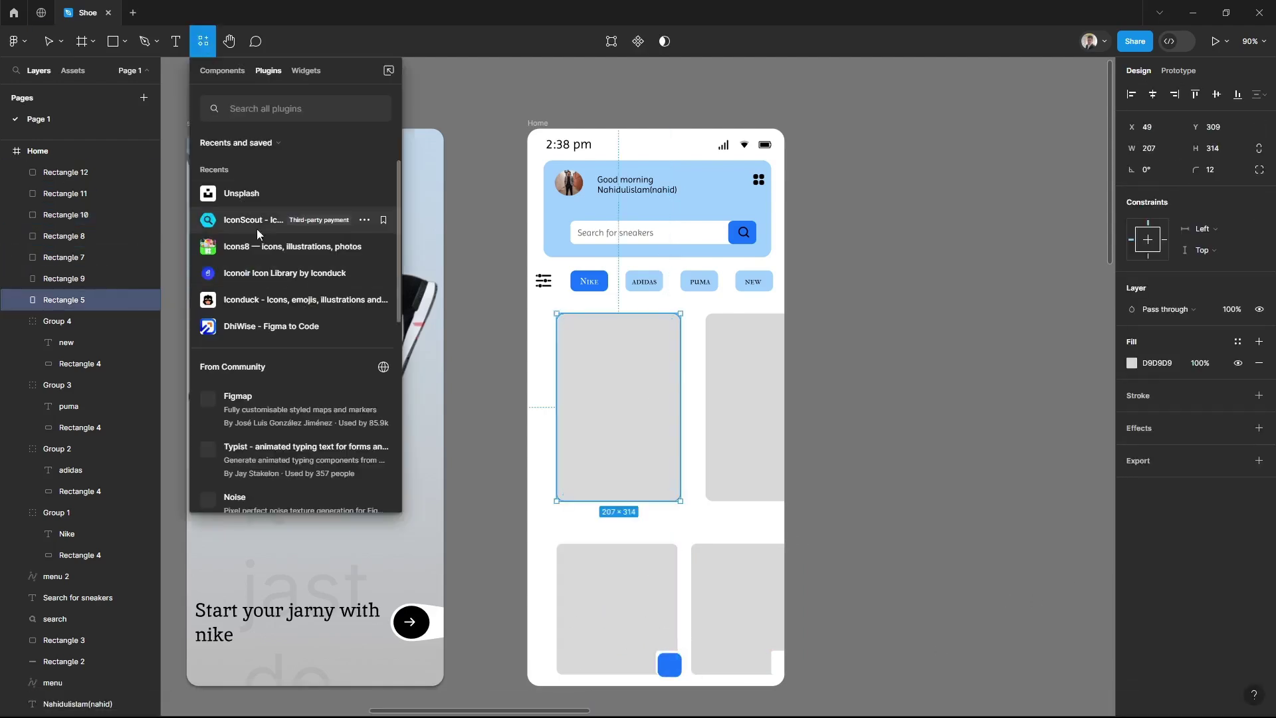
{"action": "key", "text": "Escape"}
{"action": "key", "text": "ctrl+alt+p"}
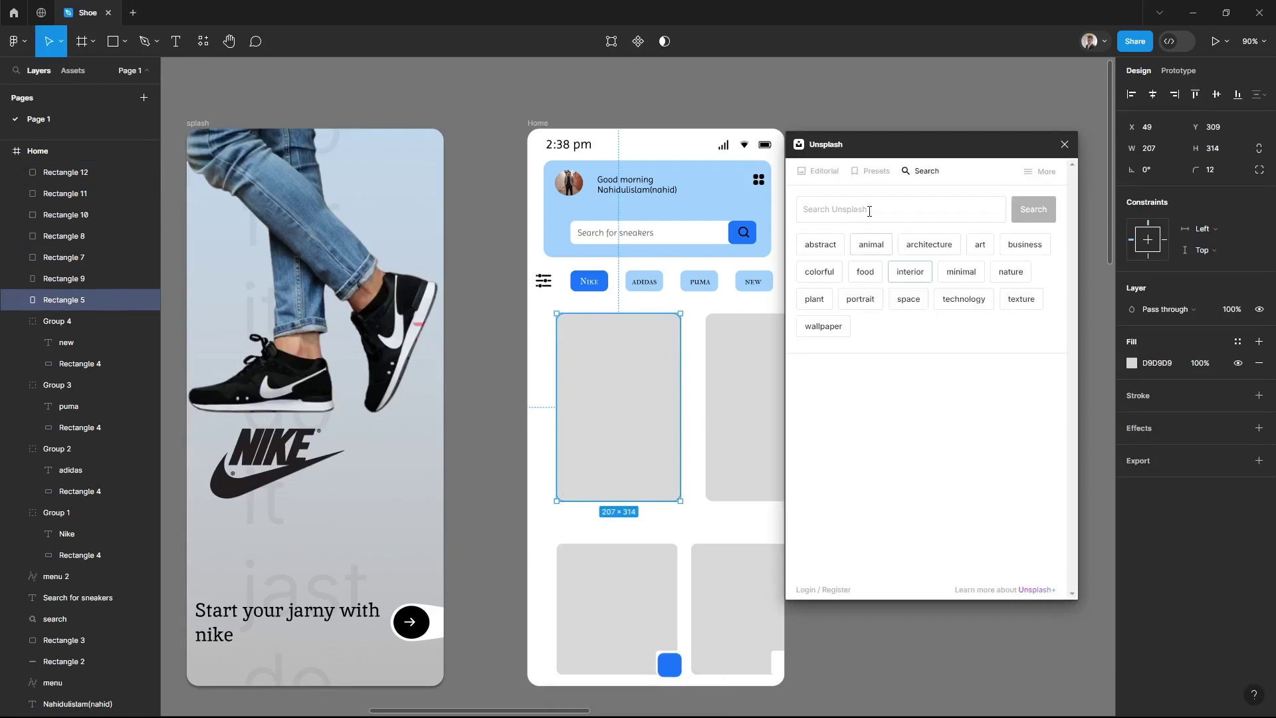
{"action": "type", "text": "shoe"}
{"action": "key", "text": "Return"}
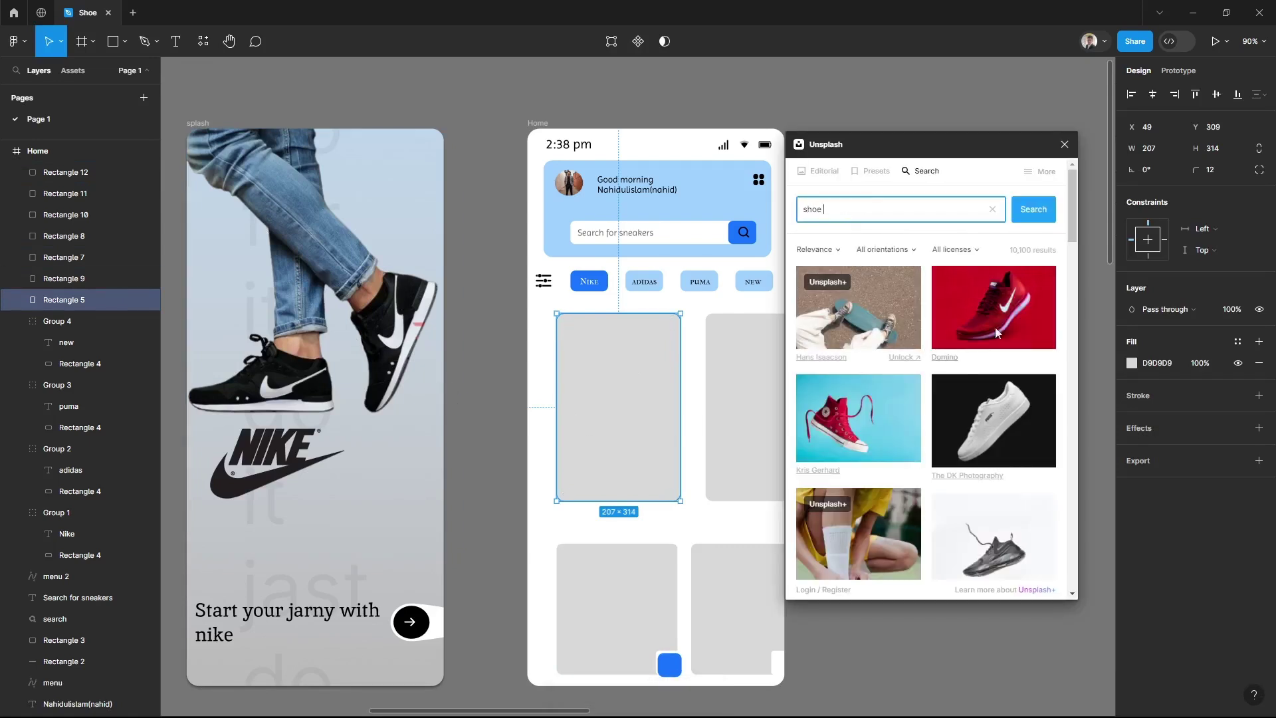
{"action": "left_click", "coordinate": [1001, 322]}
Fill the other cards with white Puma, maroon sneaker and green Nike photos, then close Unsplash
{"action": "left_click", "coordinate": [726, 438]}
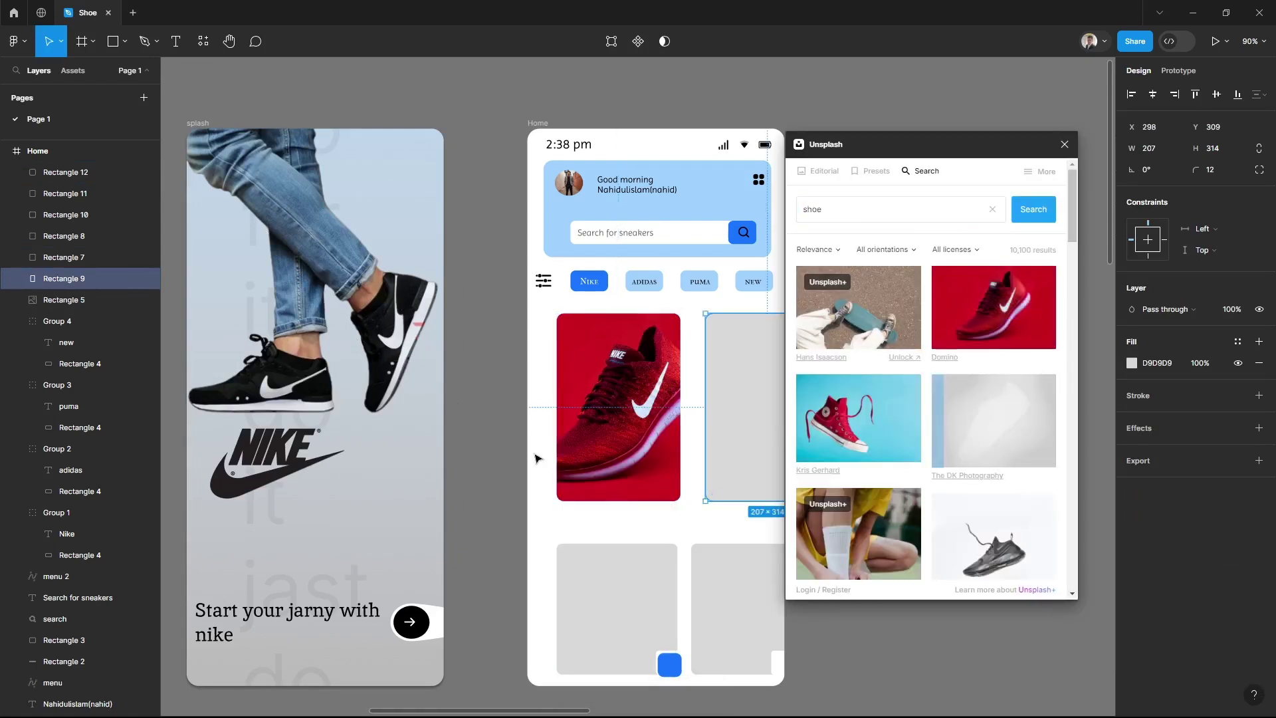
{"action": "scroll", "coordinate": [959, 415], "scroll_direction": "down", "scroll_amount": 4}
{"action": "left_click", "coordinate": [617, 608]}
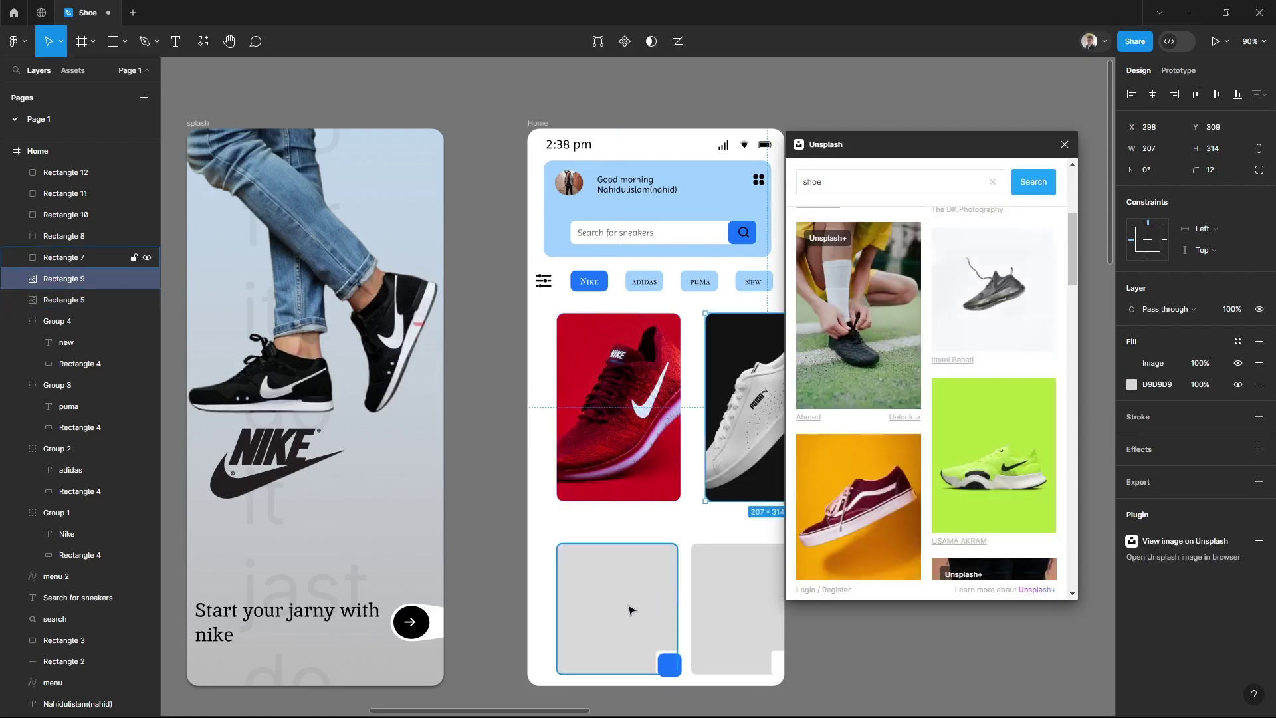
{"action": "left_click", "coordinate": [853, 508]}
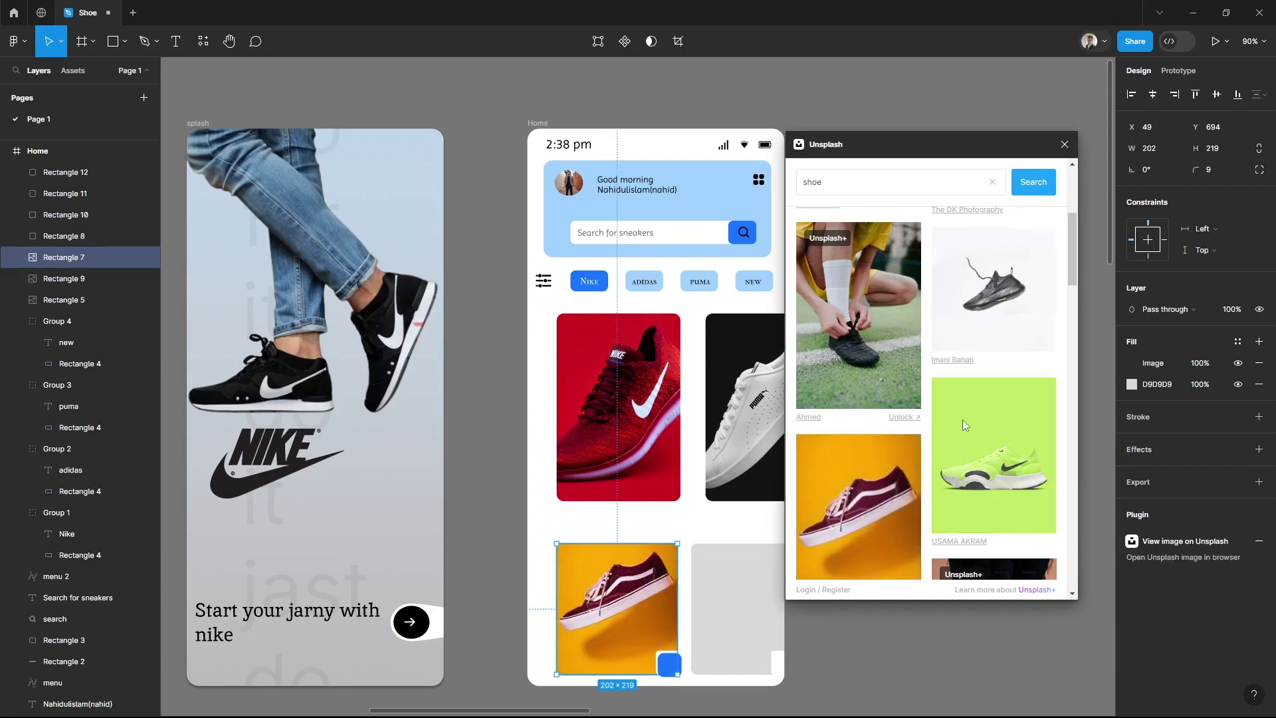
{"action": "left_click", "coordinate": [726, 595]}
{"action": "scroll", "coordinate": [930, 398], "scroll_direction": "down", "scroll_amount": 3}
{"action": "left_click", "coordinate": [993, 259]}
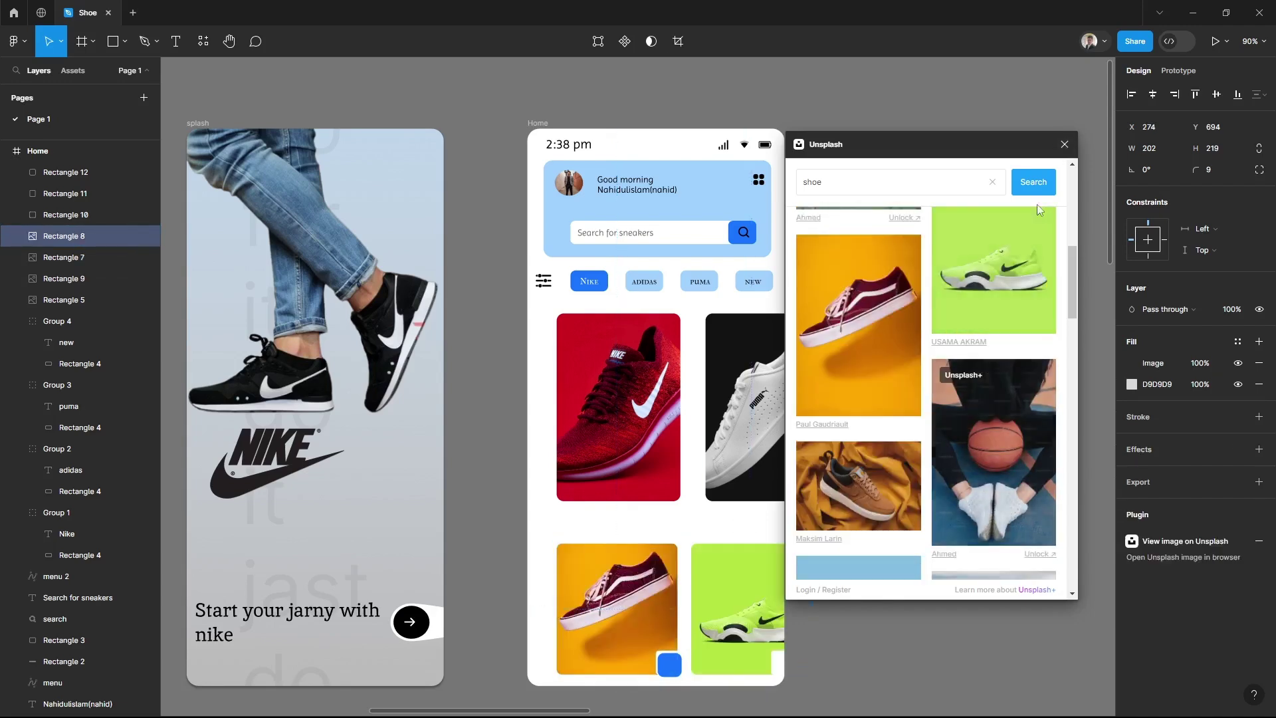
{"action": "left_click", "coordinate": [1064, 144]}
{"action": "left_click", "coordinate": [967, 417]}
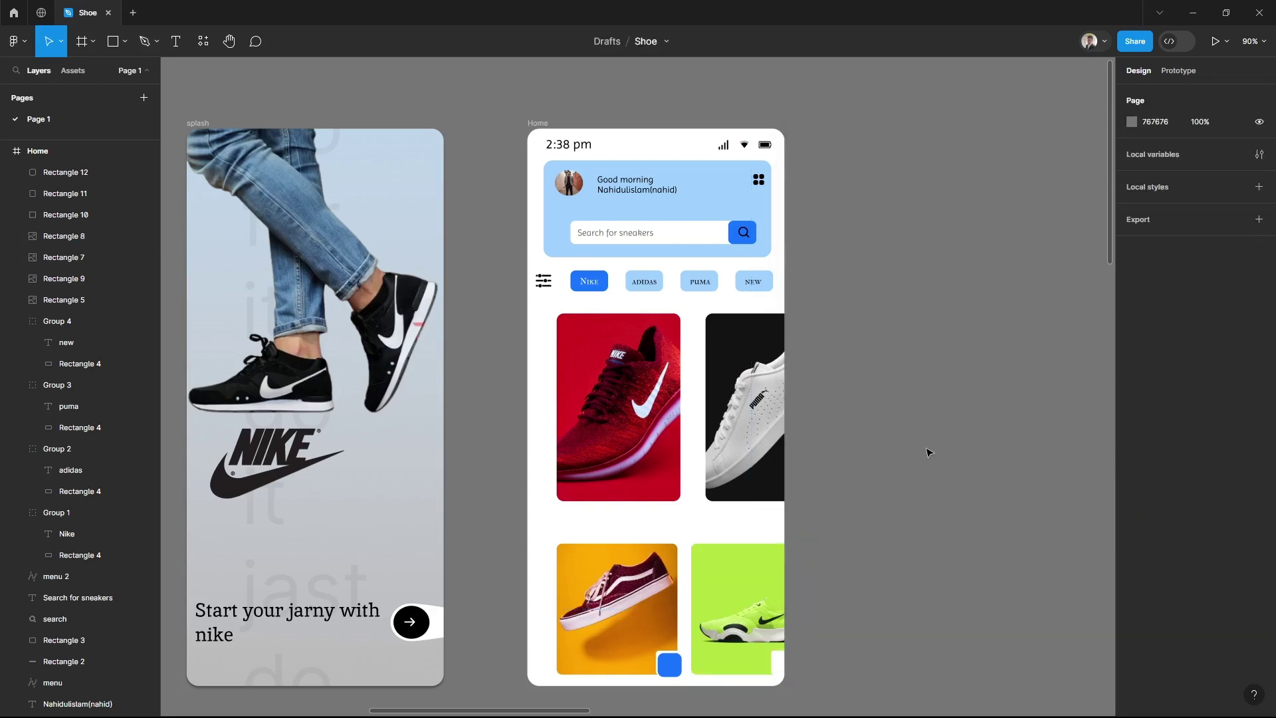
Rotate the Popular label vertically beside the first card and set its font size to 20
{"action": "left_click", "coordinate": [175, 41]}
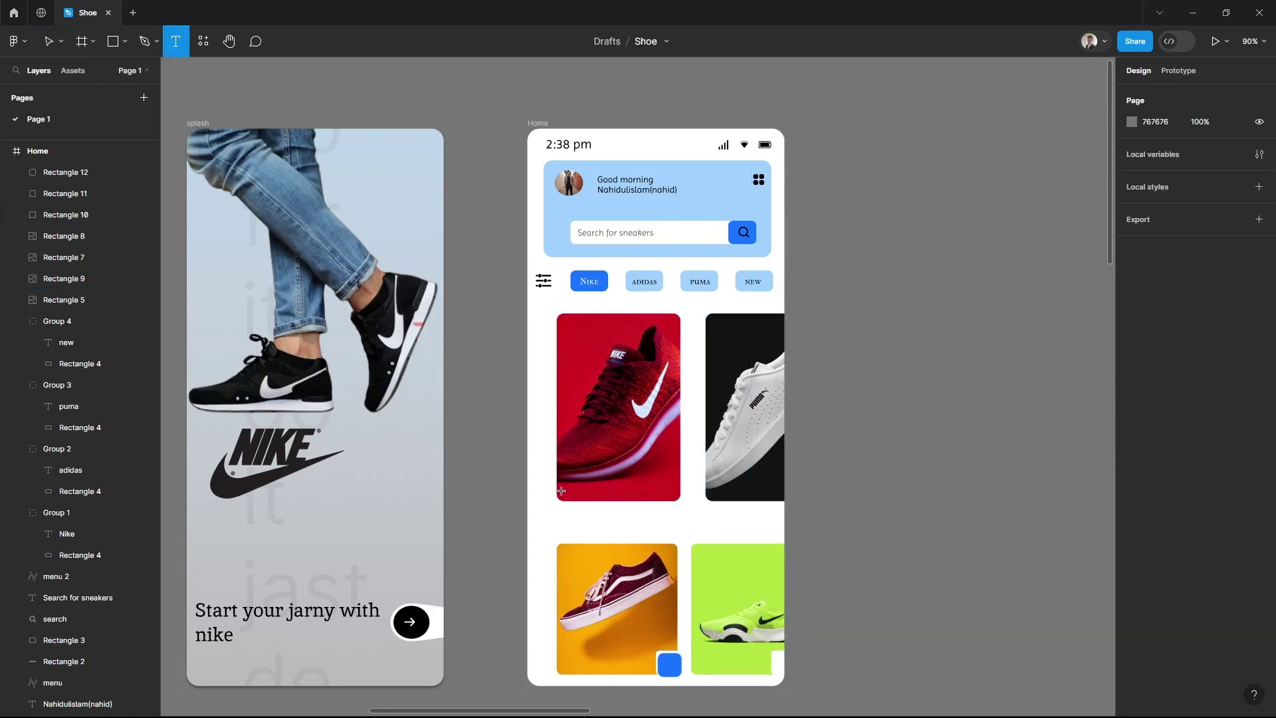
{"action": "left_click", "coordinate": [535, 501]}
{"action": "type", "text": "Popula"}
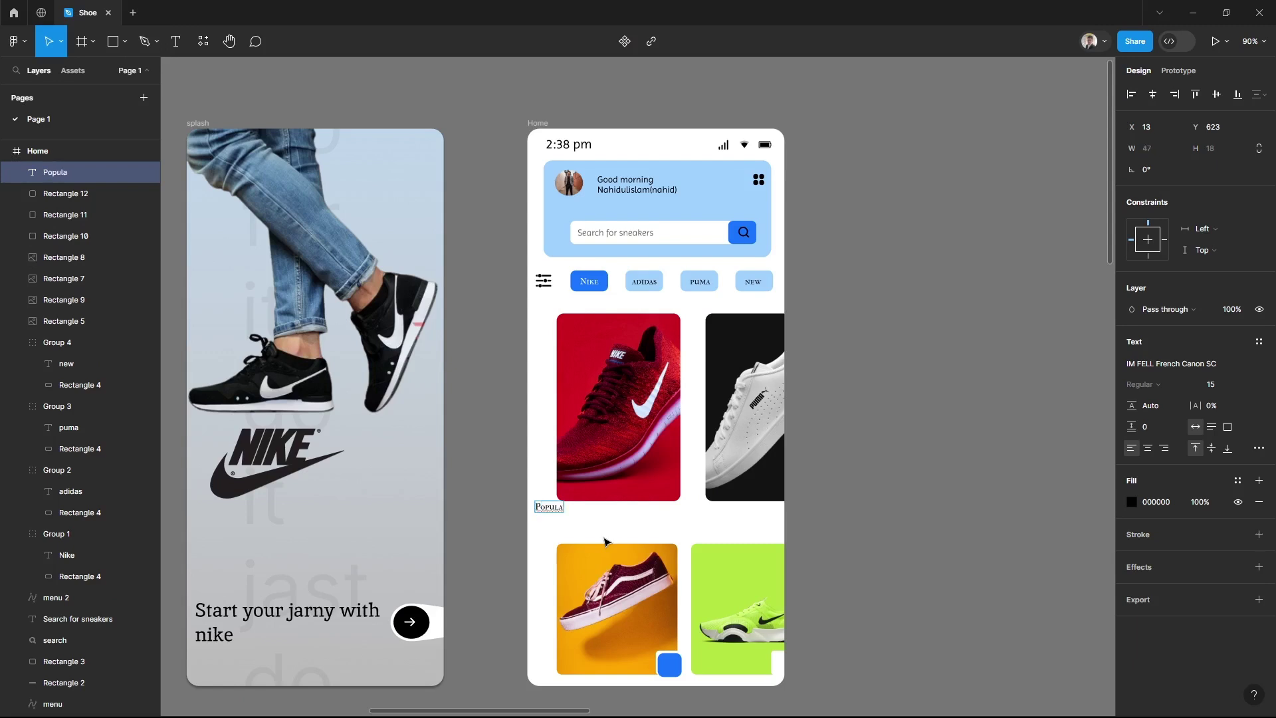
{"action": "type", "text": "r"}
{"action": "key", "text": "Escape"}
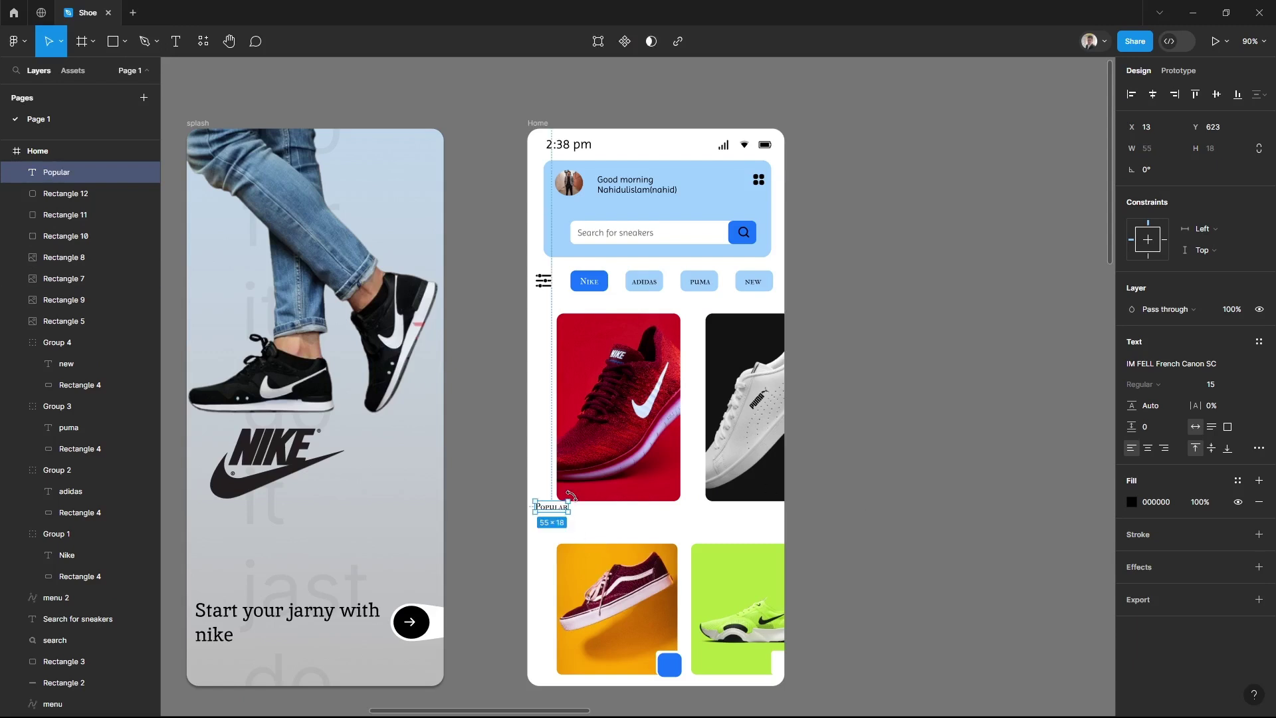
{"action": "left_click_drag", "start_coordinate": [570, 495], "coordinate": [526, 458]}
{"action": "left_click_drag", "start_coordinate": [555, 518], "coordinate": [526, 476]}
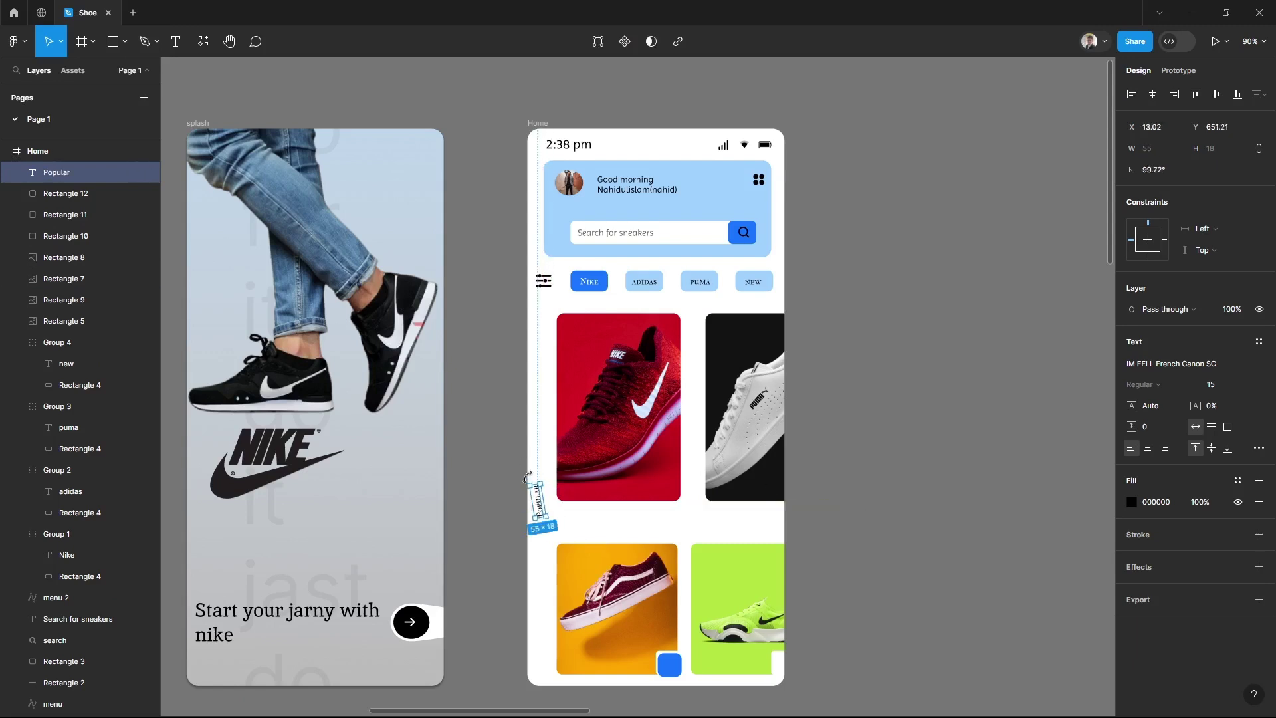
{"action": "left_click", "coordinate": [641, 521]}
{"action": "left_click", "coordinate": [538, 499]}
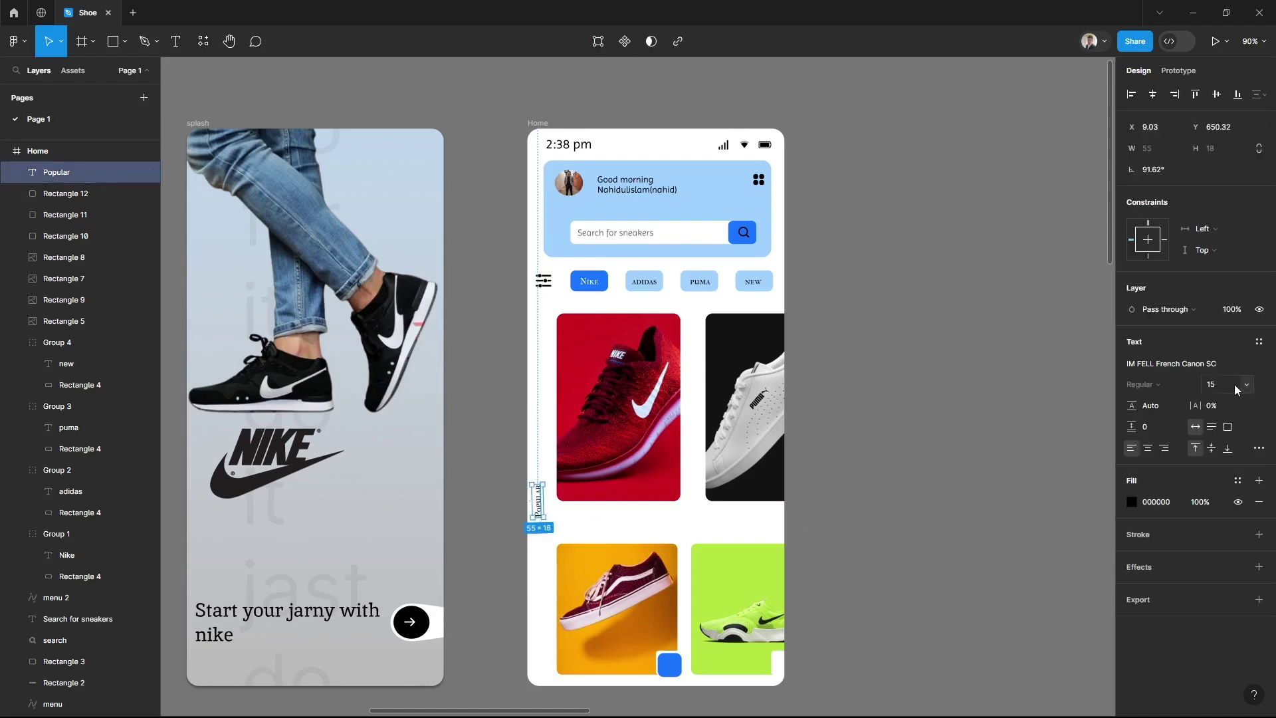
{"action": "left_click", "coordinate": [1210, 384]}
{"action": "left_click", "coordinate": [1227, 430]}
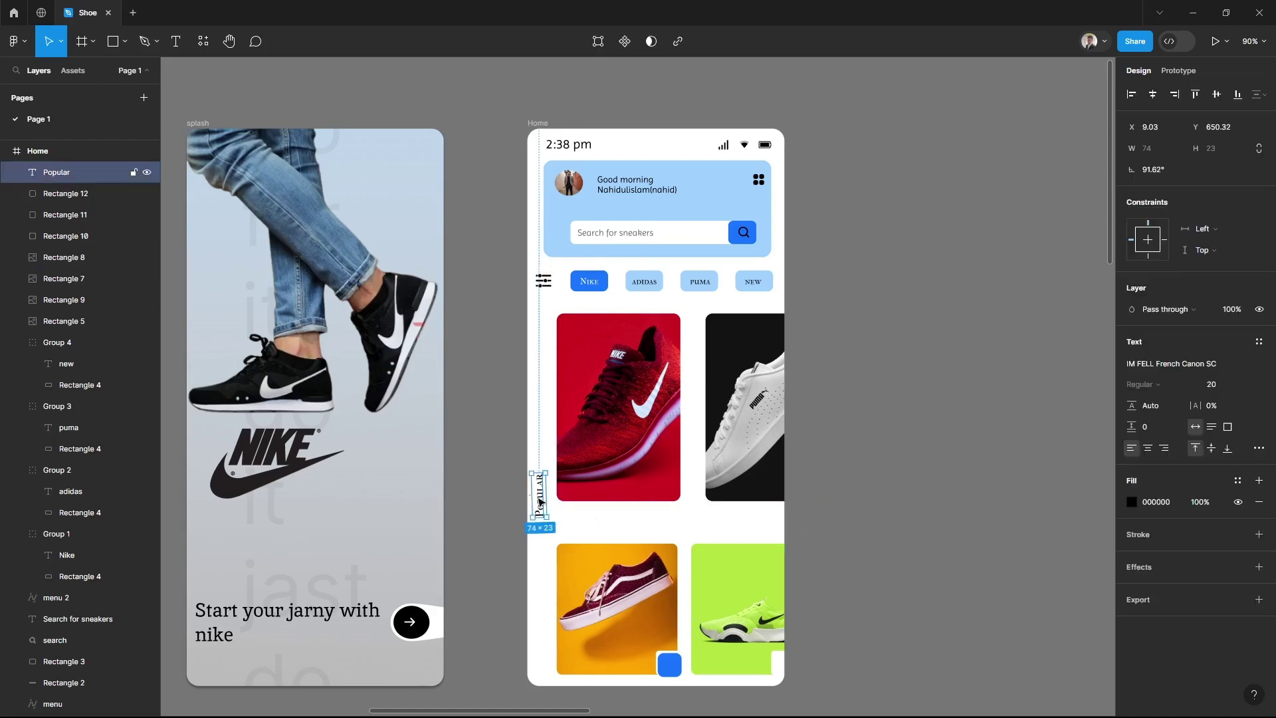
Duplicate the side labels into a vertical stack and retype the top copy as RETAILES
{"action": "key", "text": "ctrl+d"}
{"action": "left_click_drag", "start_coordinate": [540, 504], "coordinate": [540, 416]}
{"action": "type", "text": "new arrival"}
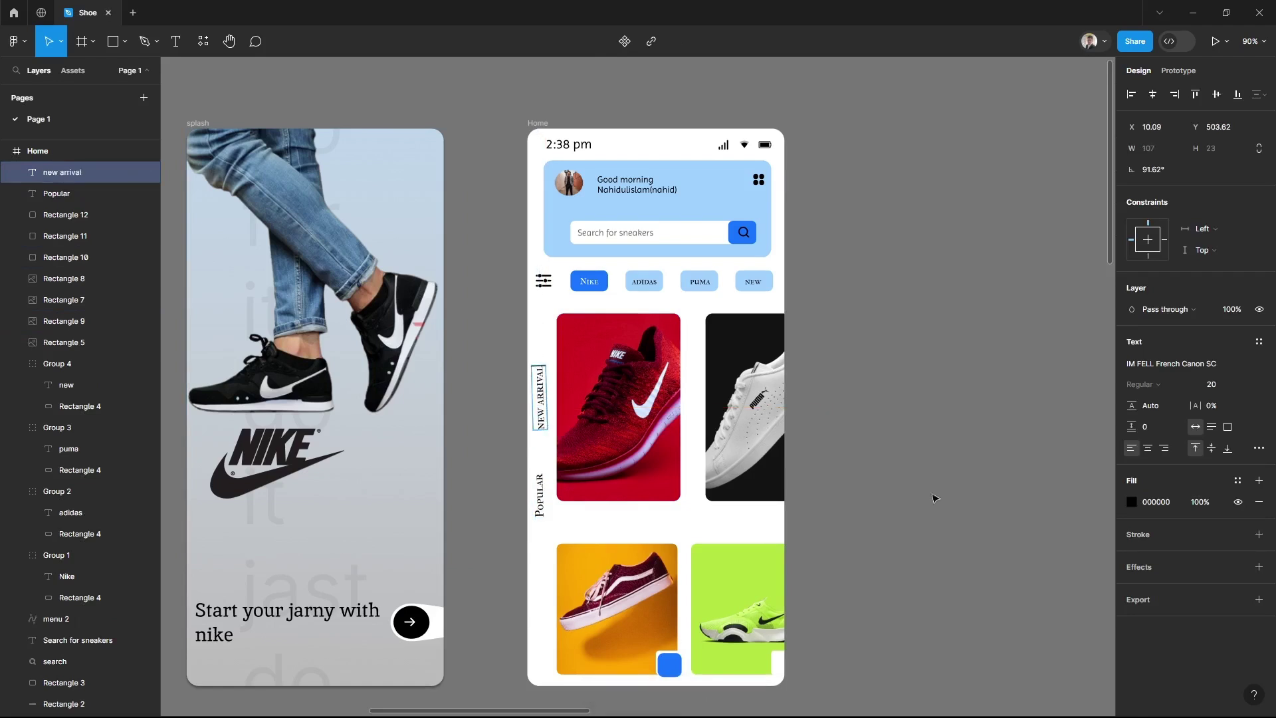
{"action": "key", "text": "ctrl+d"}
{"action": "left_click_drag", "start_coordinate": [1195, 127], "coordinate": [1038, 153]}
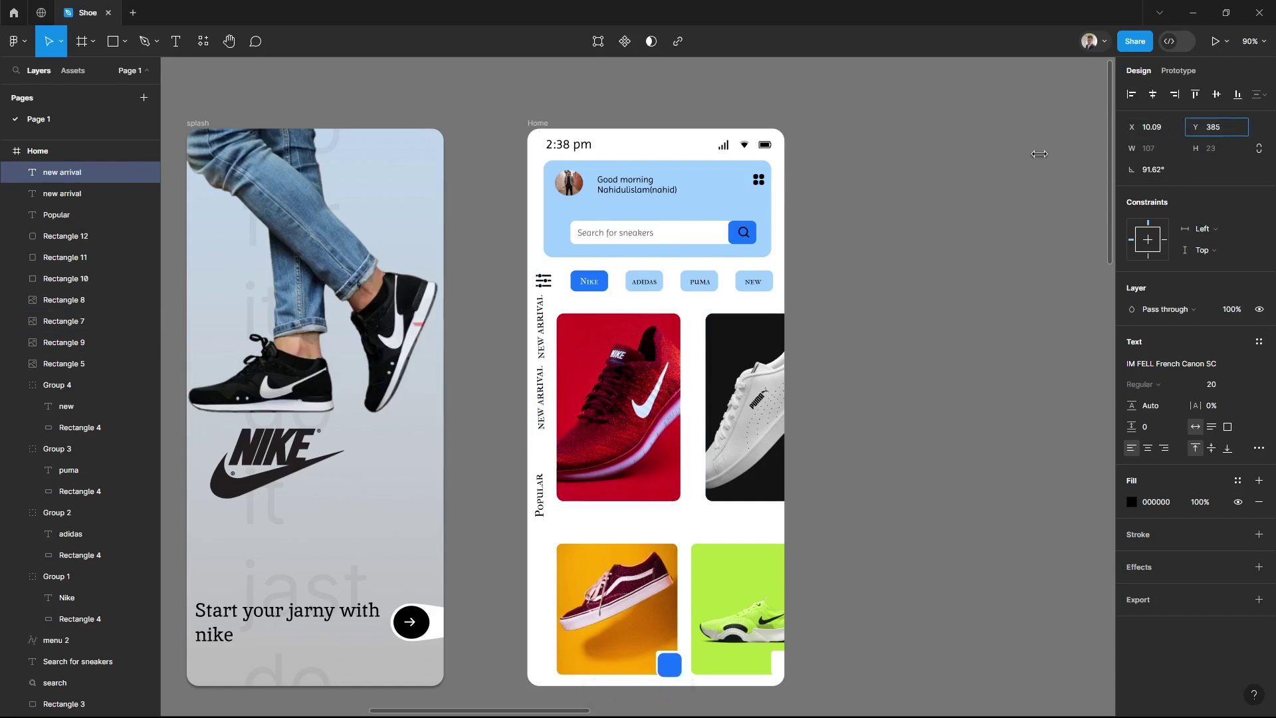
{"action": "left_click", "coordinate": [541, 507]}
{"action": "left_click_drag", "start_coordinate": [1208, 130], "coordinate": [1189, 130]}
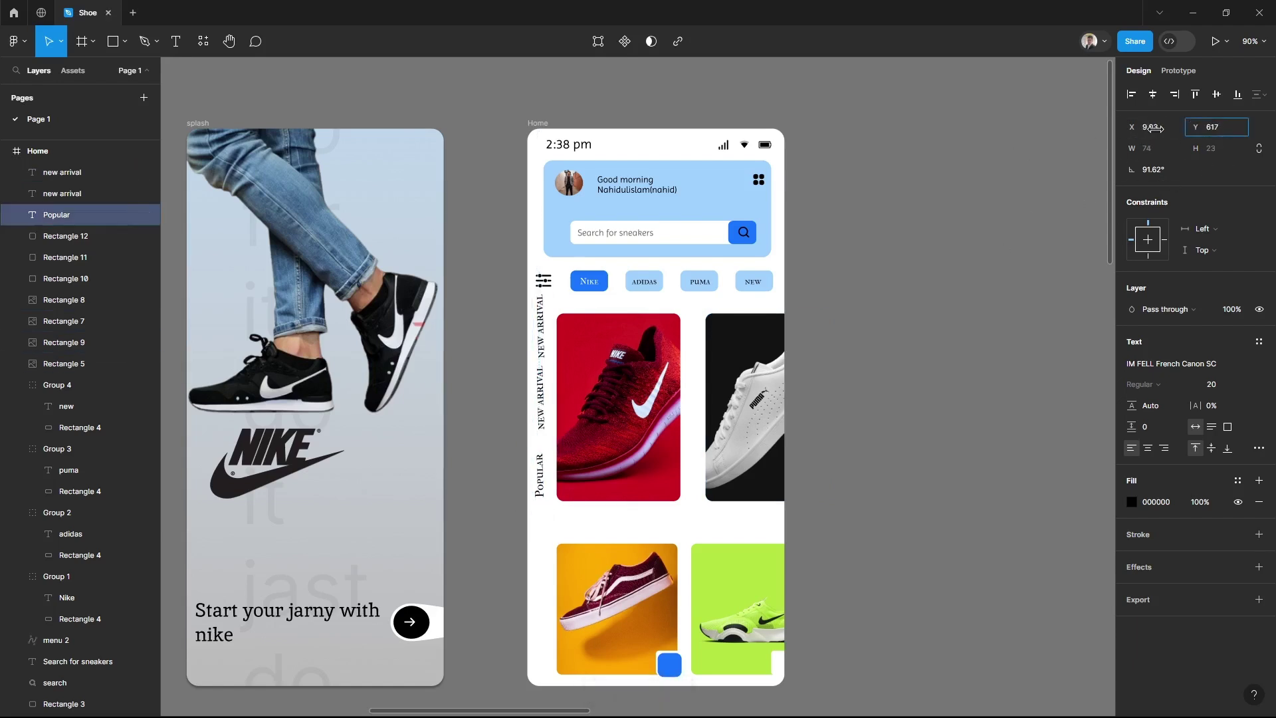
{"action": "left_click", "coordinate": [548, 356]}
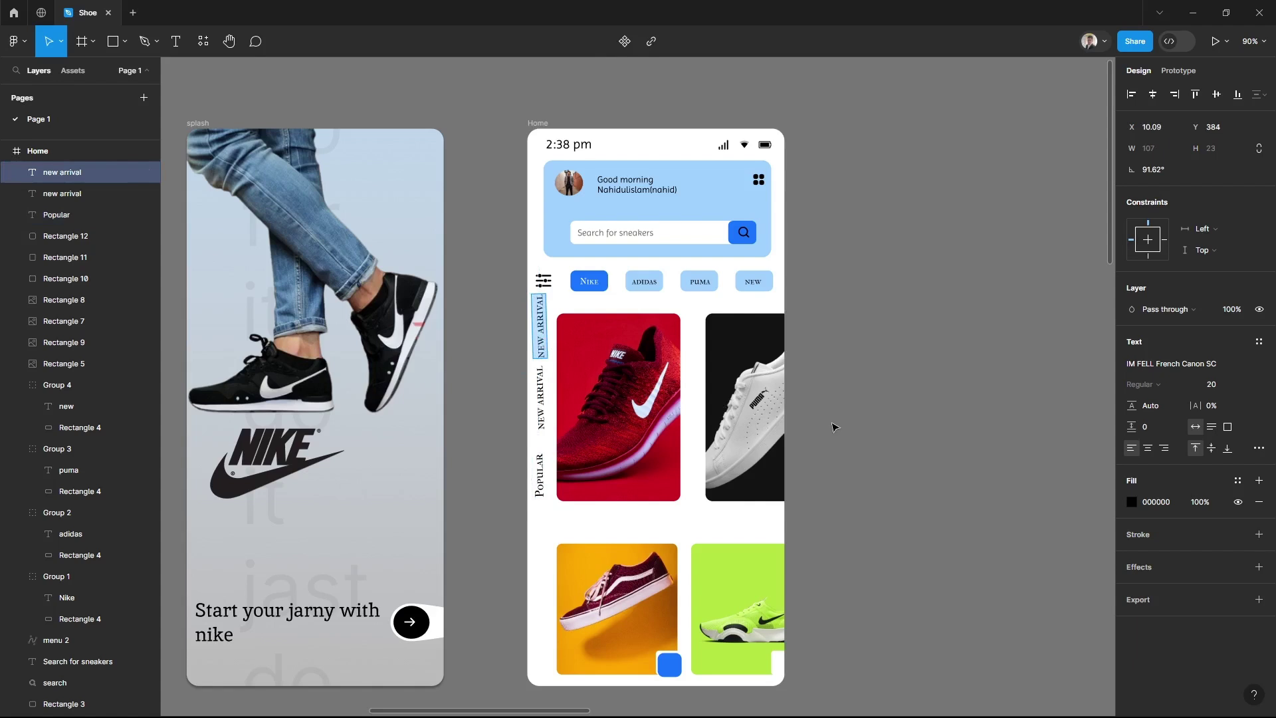
{"action": "type", "text": "retailes"}
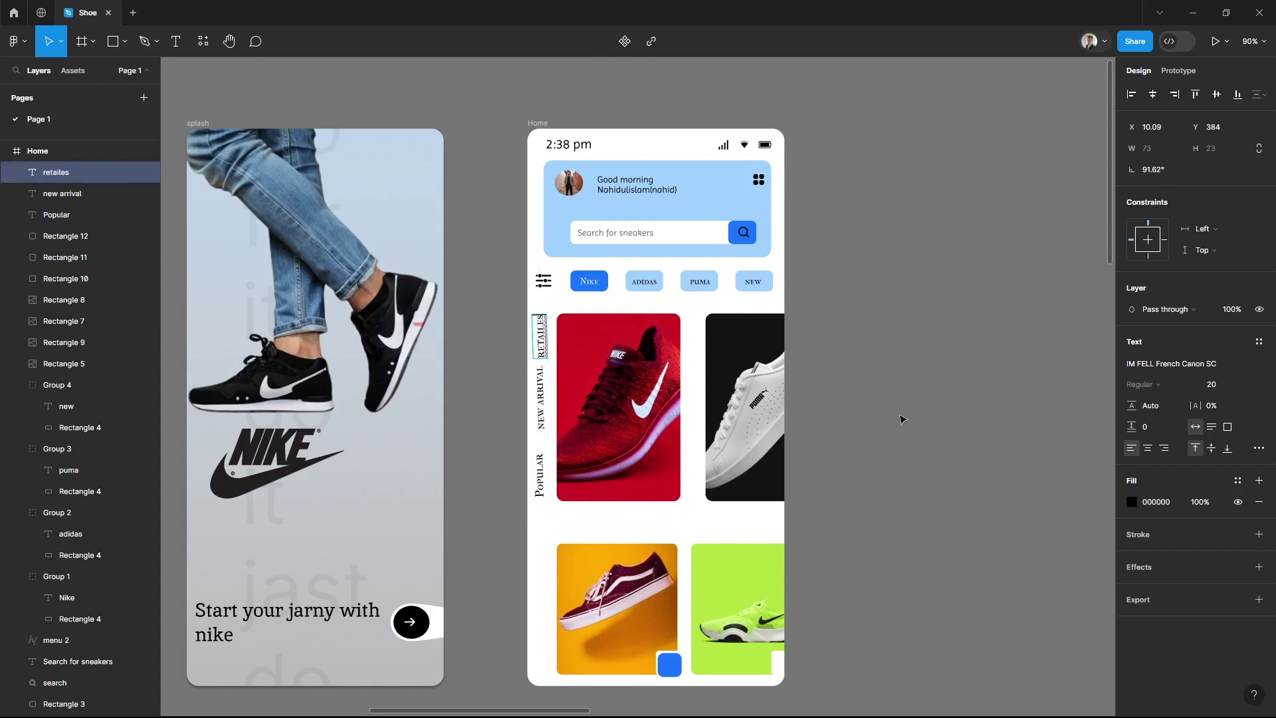
{"action": "left_click", "coordinate": [903, 415]}
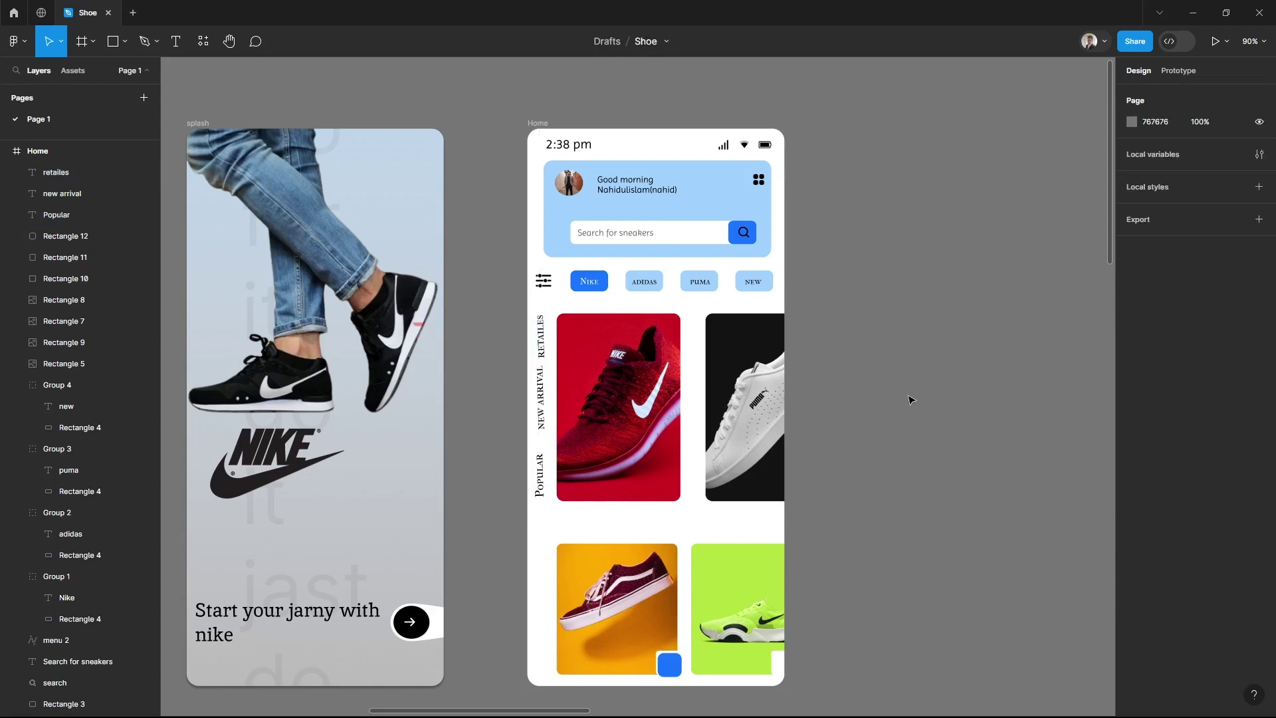
Straighten the Popular label and line it up just below NEW ARRIVAL
{"action": "left_click", "coordinate": [540, 397]}
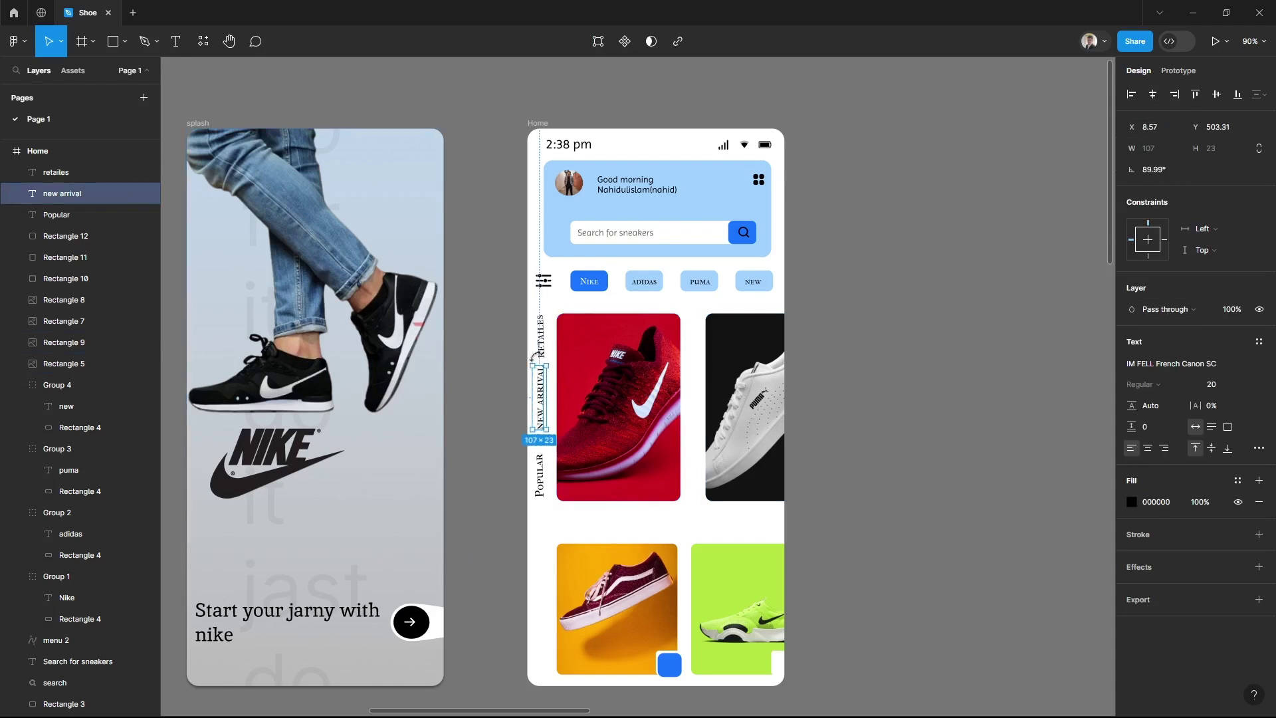
{"action": "left_click", "coordinate": [874, 401]}
{"action": "left_click", "coordinate": [544, 350]}
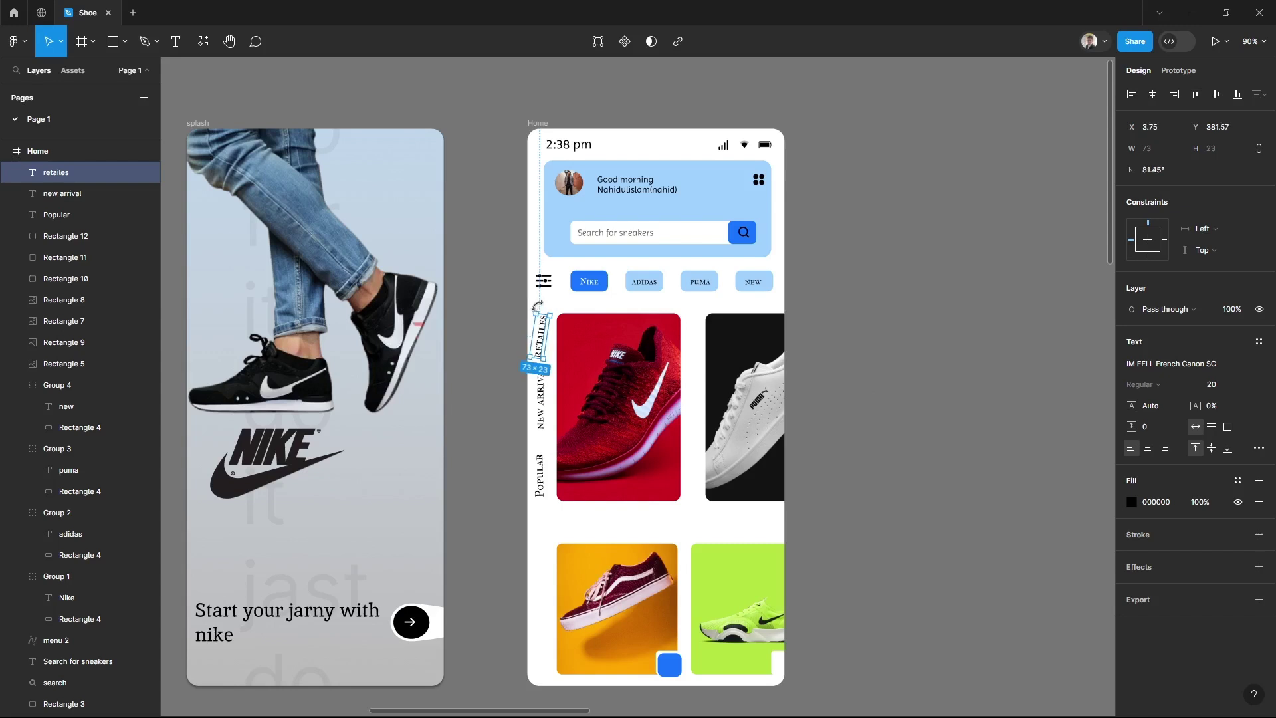
{"action": "left_click", "coordinate": [893, 449]}
{"action": "left_click", "coordinate": [540, 473]}
{"action": "mouse_move", "coordinate": [532, 445]}
{"action": "left_mouse_down"}
{"action": "mouse_move", "coordinate": [529, 435]}
{"action": "mouse_move", "coordinate": [536, 470]}
{"action": "left_mouse_up"}
{"action": "left_click", "coordinate": [892, 476]}
{"action": "left_click", "coordinate": [849, 479]}
{"action": "left_click", "coordinate": [543, 398]}
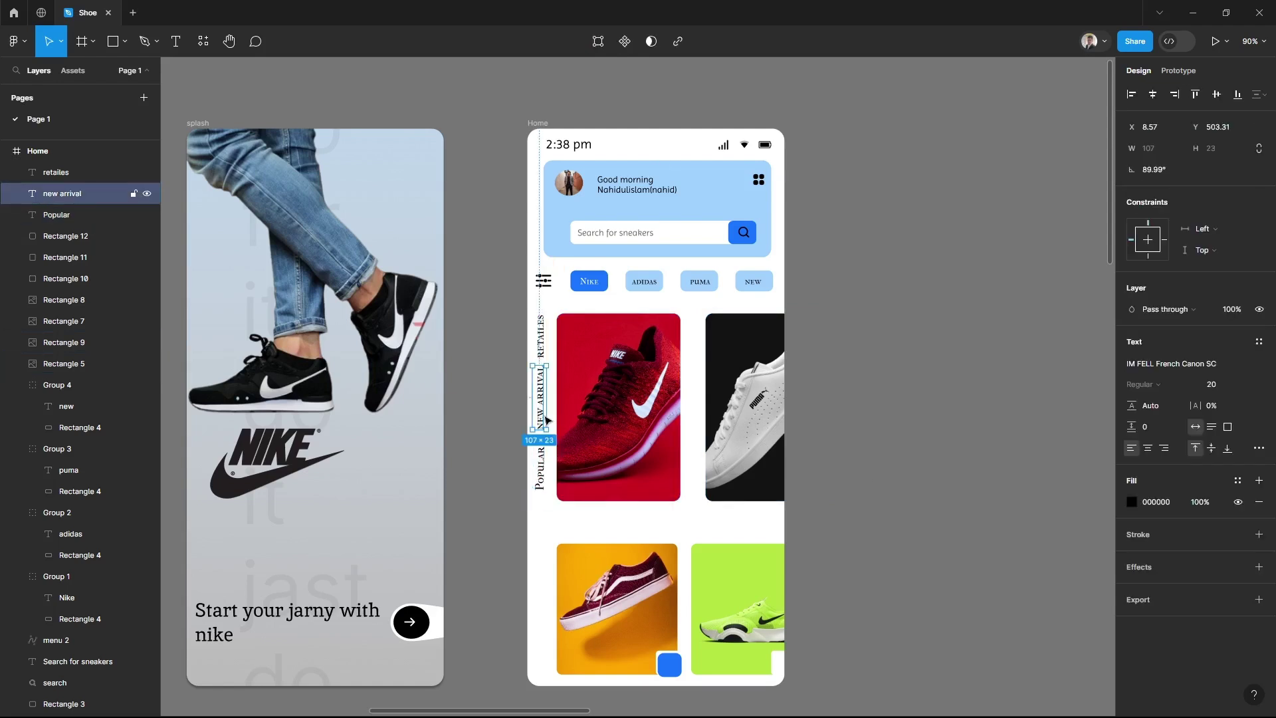
Duplicate NEW ARRIVAL to Y 825 beside the lower cards and retype it TRENDING NEW
{"action": "key", "text": "ctrl+d"}
{"action": "left_click", "coordinate": [1216, 127]}
{"action": "type", "text": "470"}
{"action": "key", "text": "Return"}
{"action": "type", "text": "825"}
{"action": "key", "text": "Return"}
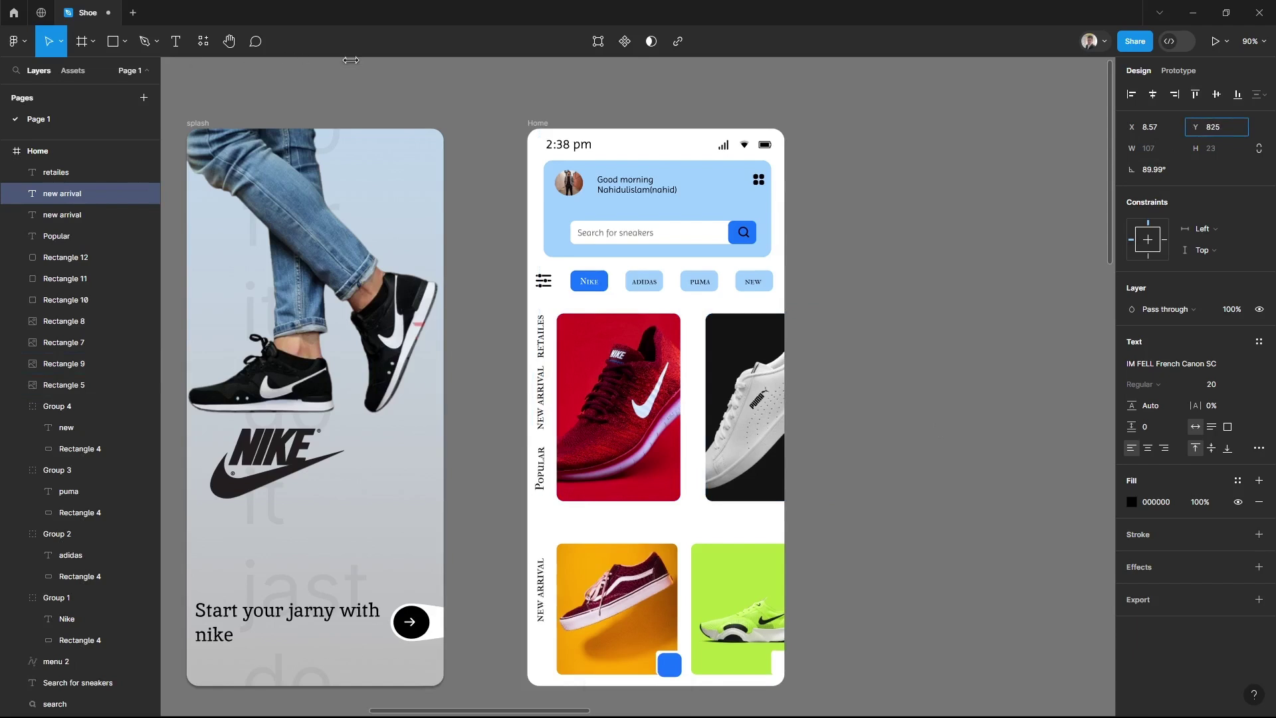
{"action": "double_click", "coordinate": [544, 593]}
{"action": "type", "text": "trending new"}
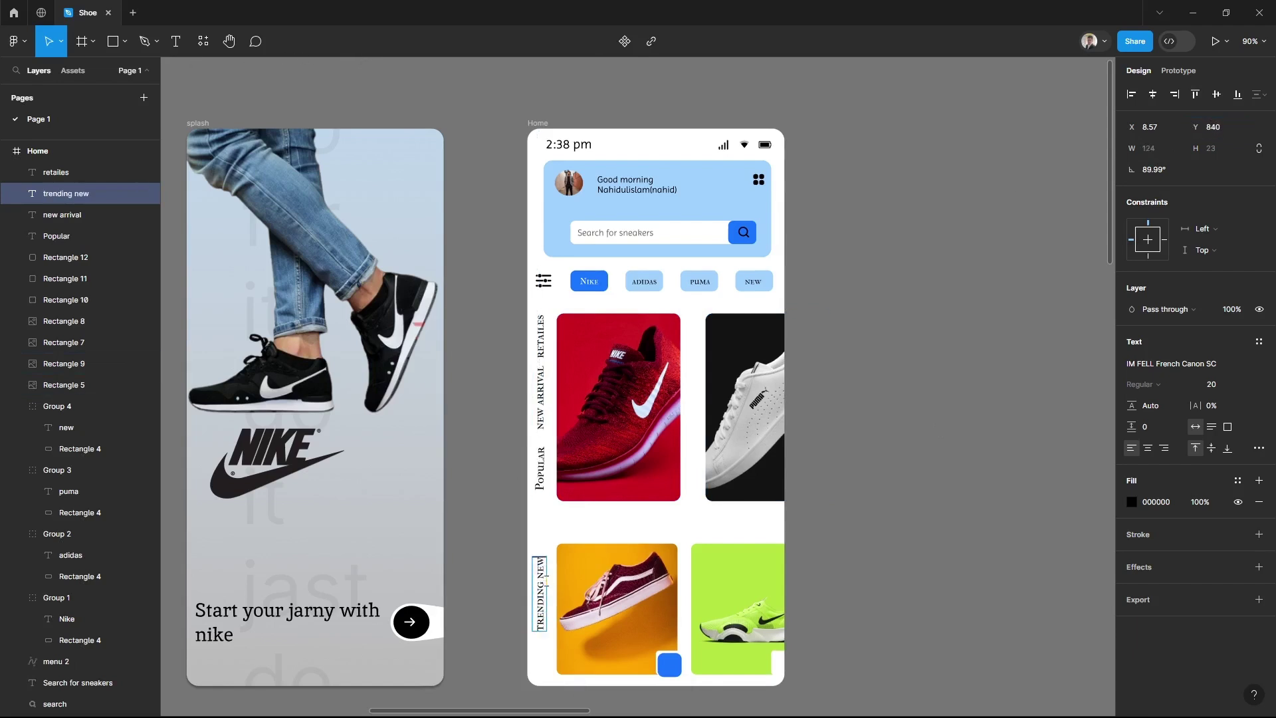
{"action": "left_click", "coordinate": [931, 529]}
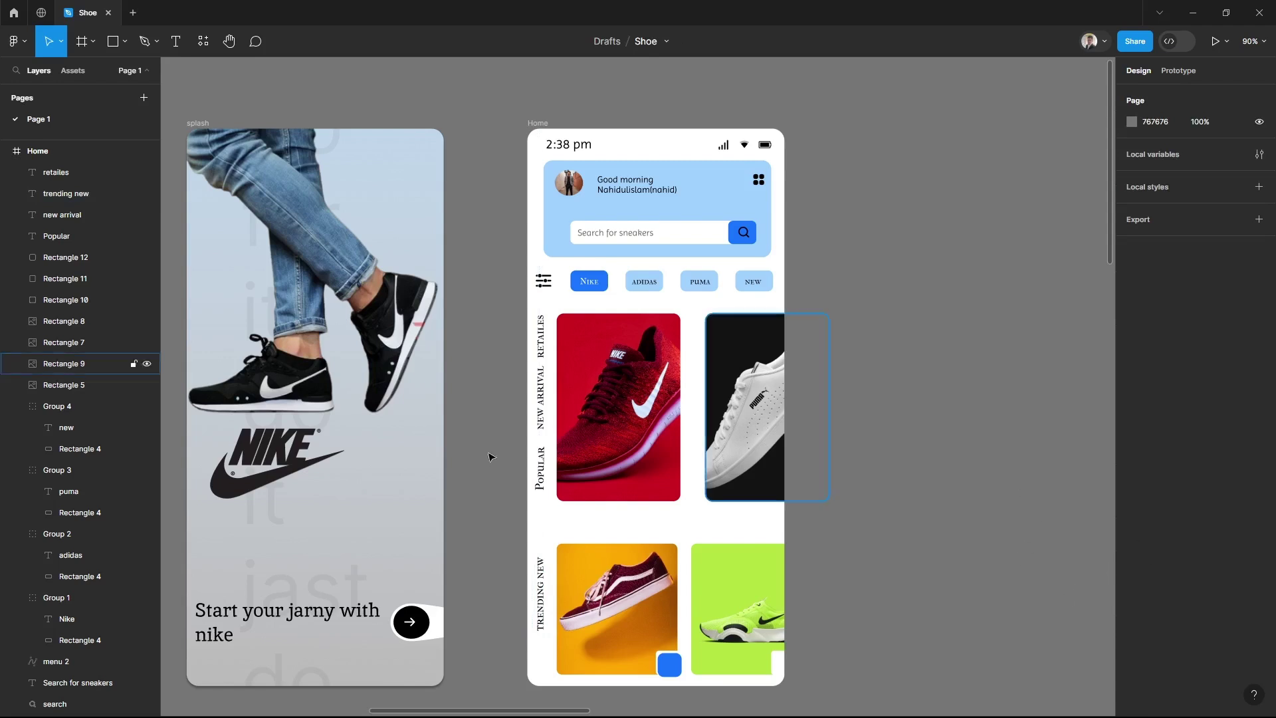
{"action": "left_click", "coordinate": [113, 41]}
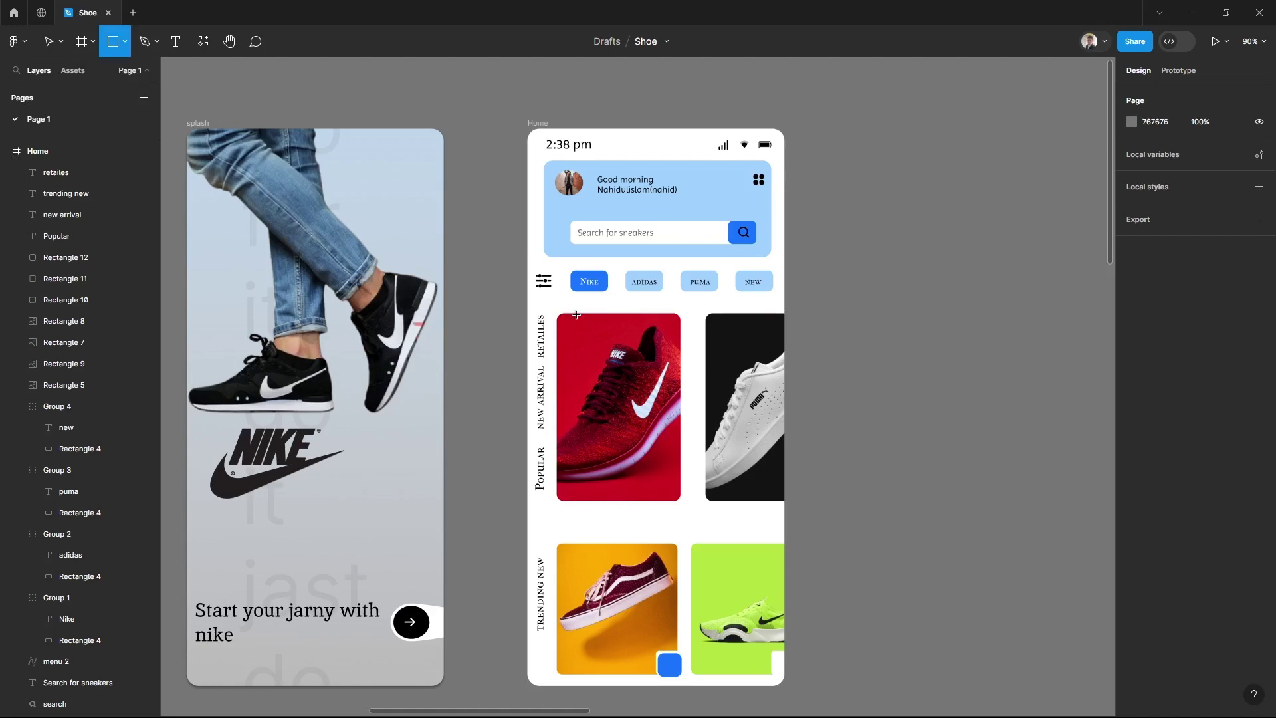
Draw a small grey rectangle on the red card's top-left corner and start editing its points
{"action": "left_click_drag", "start_coordinate": [576, 314], "coordinate": [583, 348]}
{"action": "left_click", "coordinate": [820, 385]}
{"action": "scroll", "coordinate": [652, 372], "scroll_direction": "up", "scroll_amount": 5}
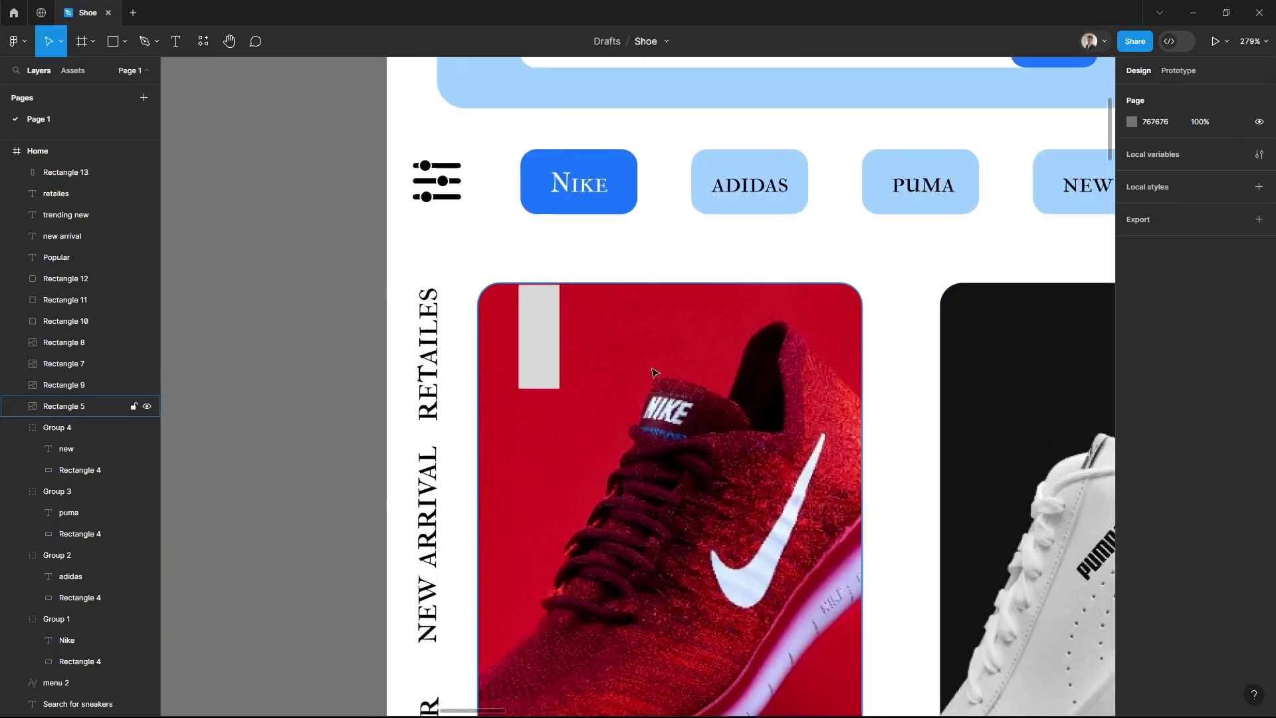
{"action": "left_click", "coordinate": [541, 299]}
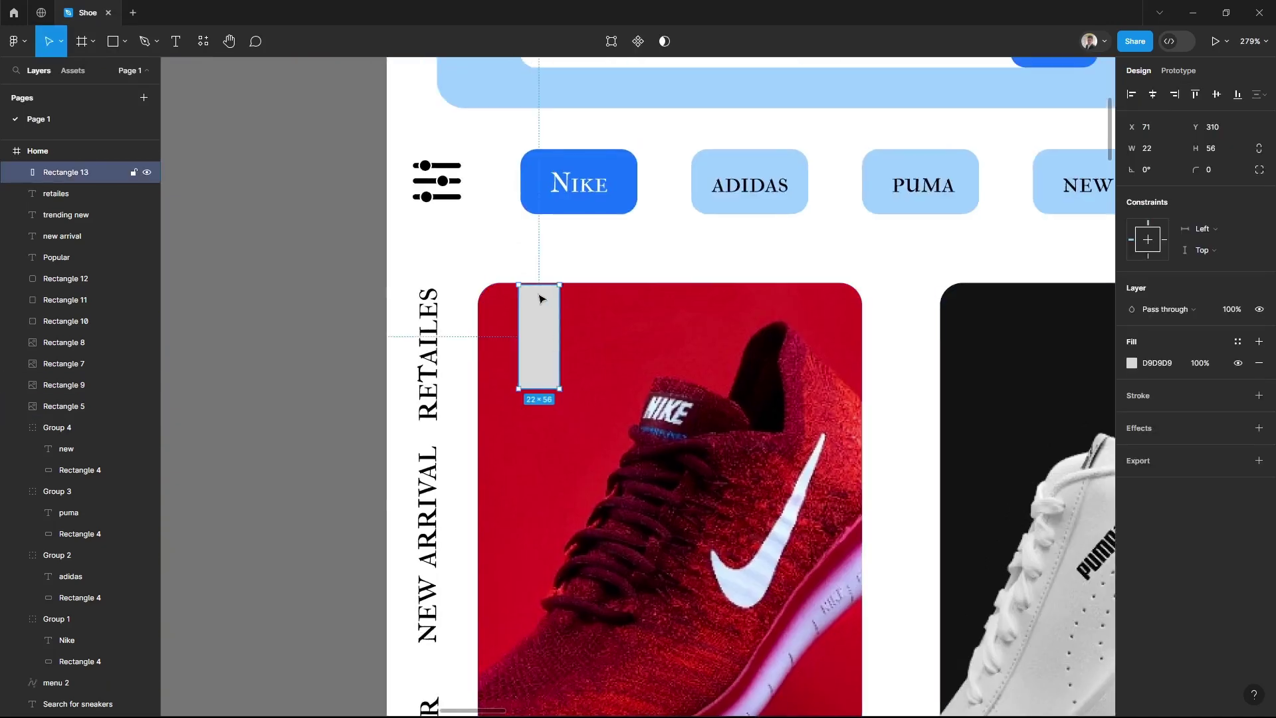
{"action": "double_click", "coordinate": [549, 376]}
{"action": "key", "text": "p"}
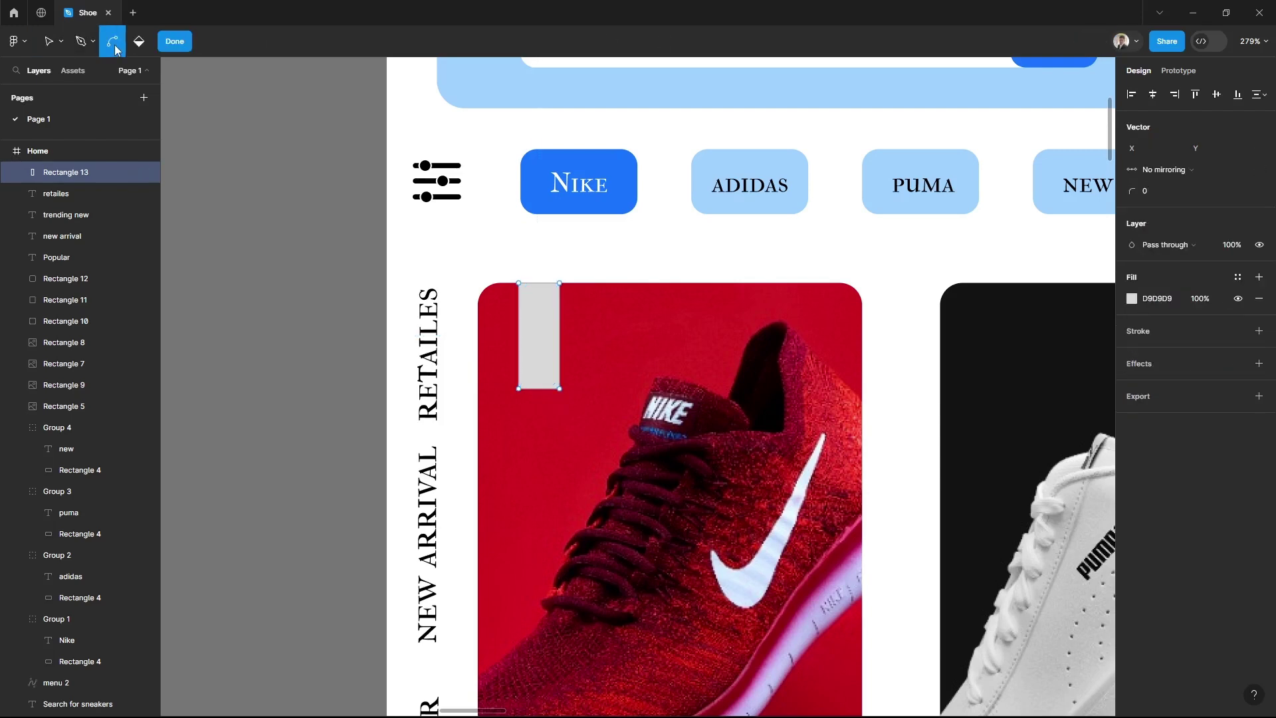
{"action": "key", "text": "Escape"}
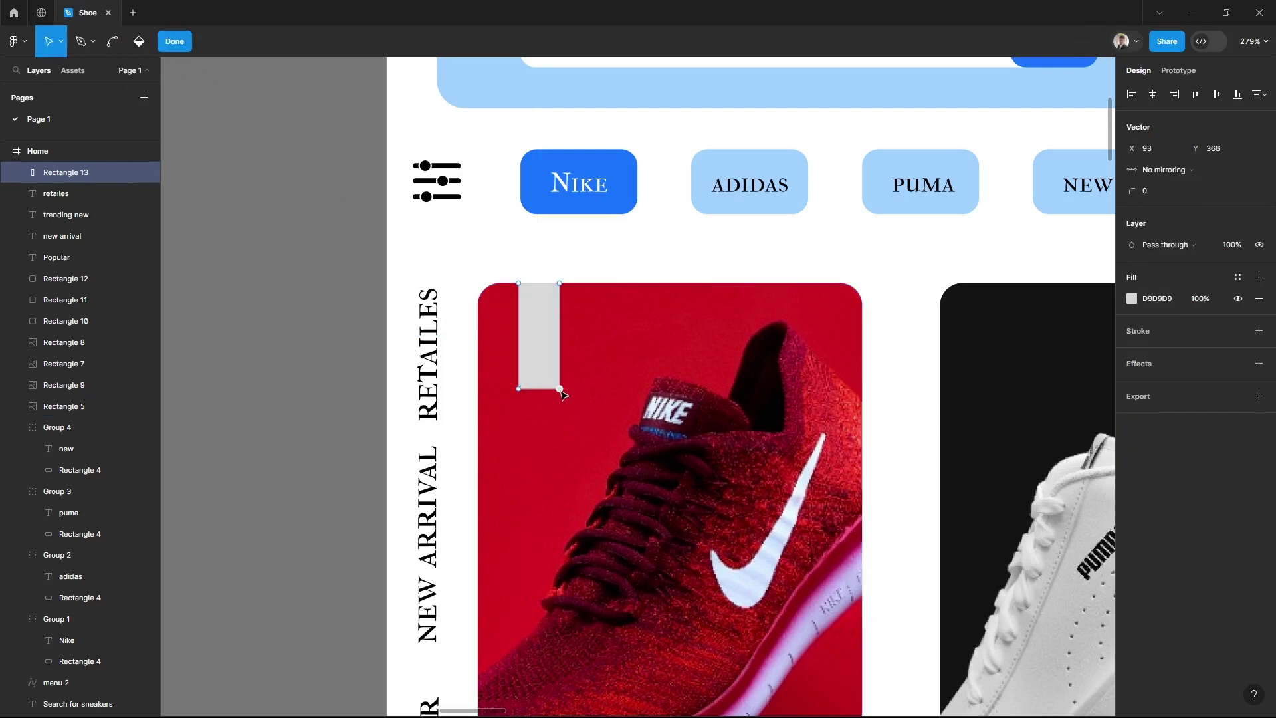
{"action": "key", "text": "Escape"}
Bend the rectangle's bottom edge into a curved notch, undoing an unwanted left-edge curve
{"action": "key", "text": "Return"}
{"action": "key", "text": "ctrl"}
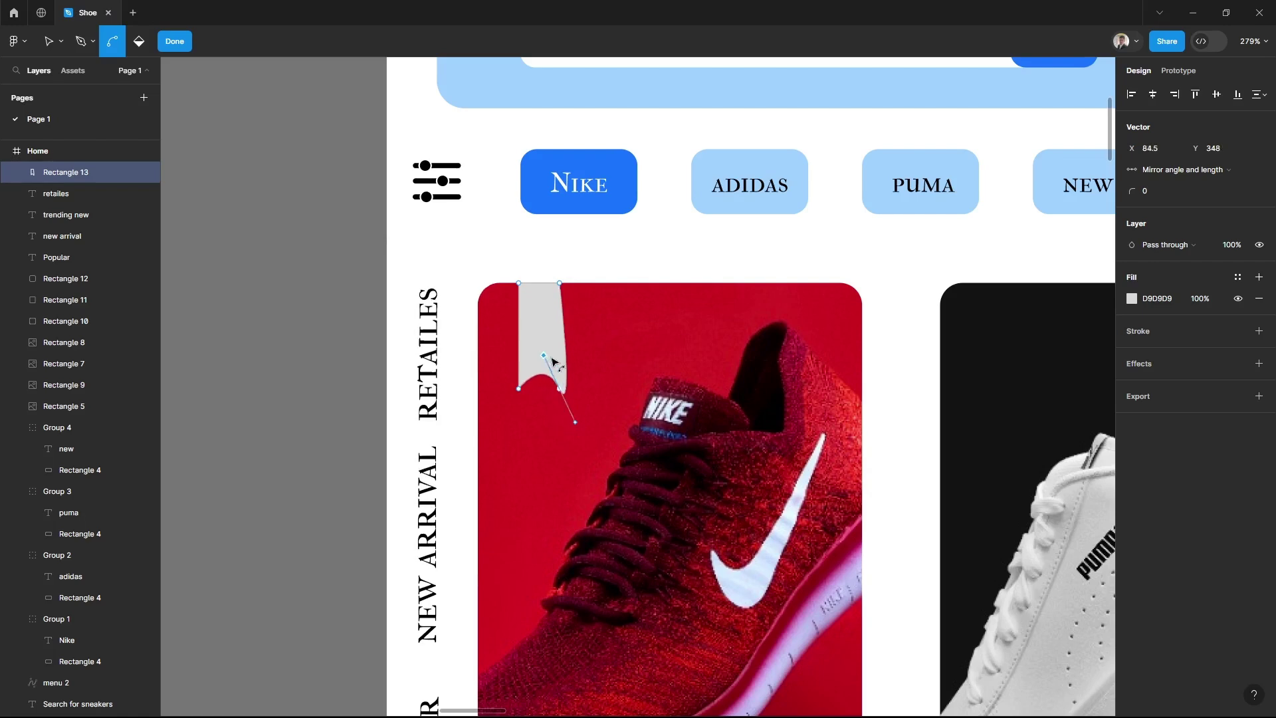
{"action": "left_click_drag", "start_coordinate": [551, 359], "coordinate": [560, 361]}
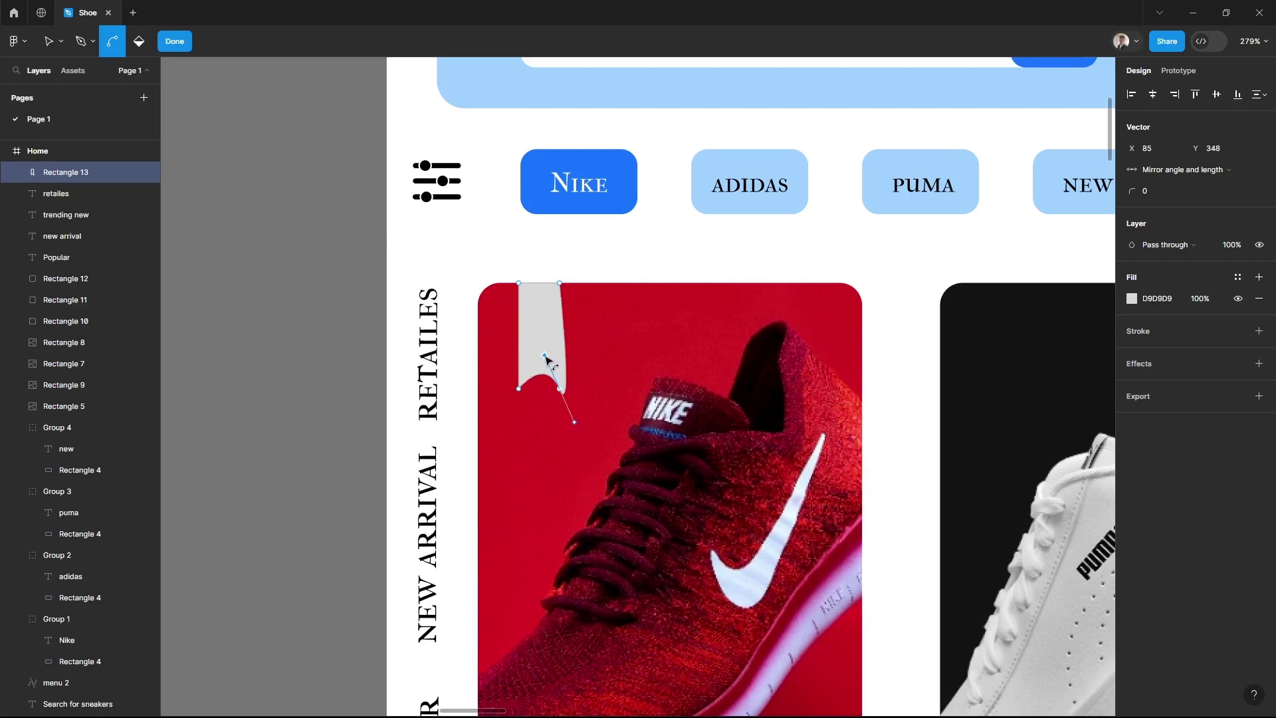
{"action": "left_click_drag", "start_coordinate": [520, 394], "coordinate": [505, 382]}
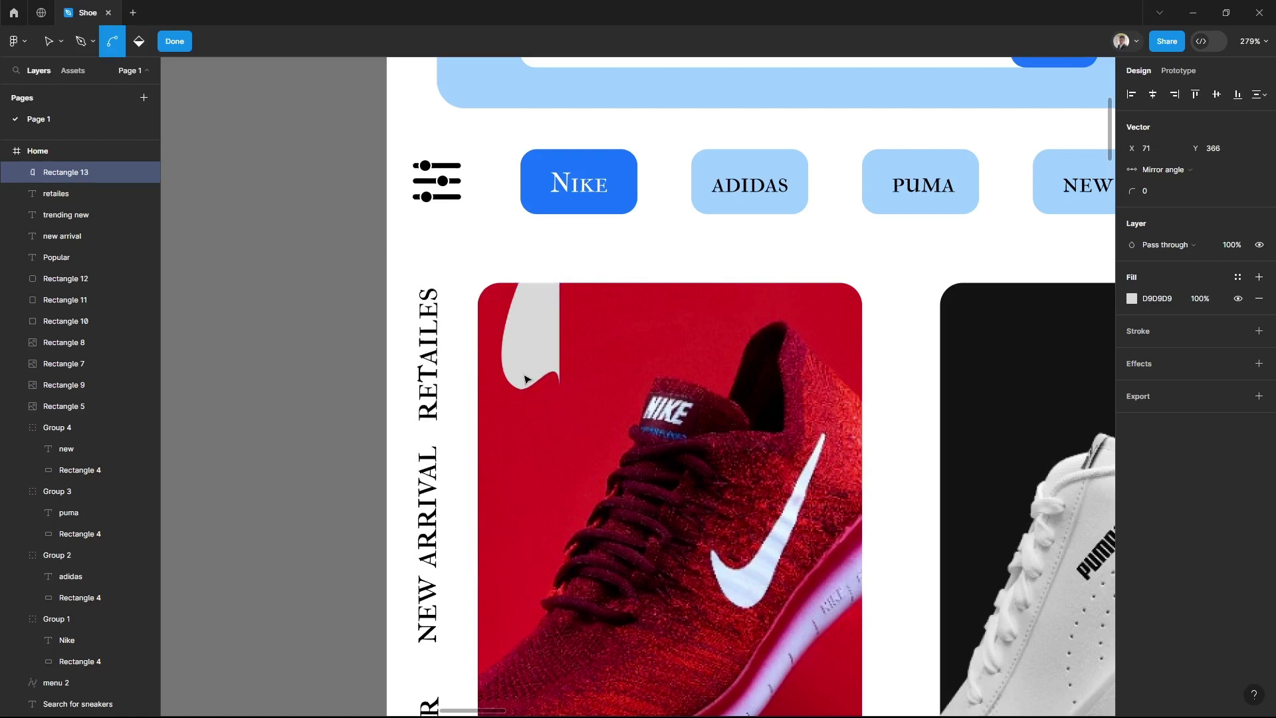
{"action": "left_click", "coordinate": [307, 432]}
{"action": "left_click", "coordinate": [535, 372]}
{"action": "key", "text": "Escape"}
{"action": "double_click", "coordinate": [533, 379]}
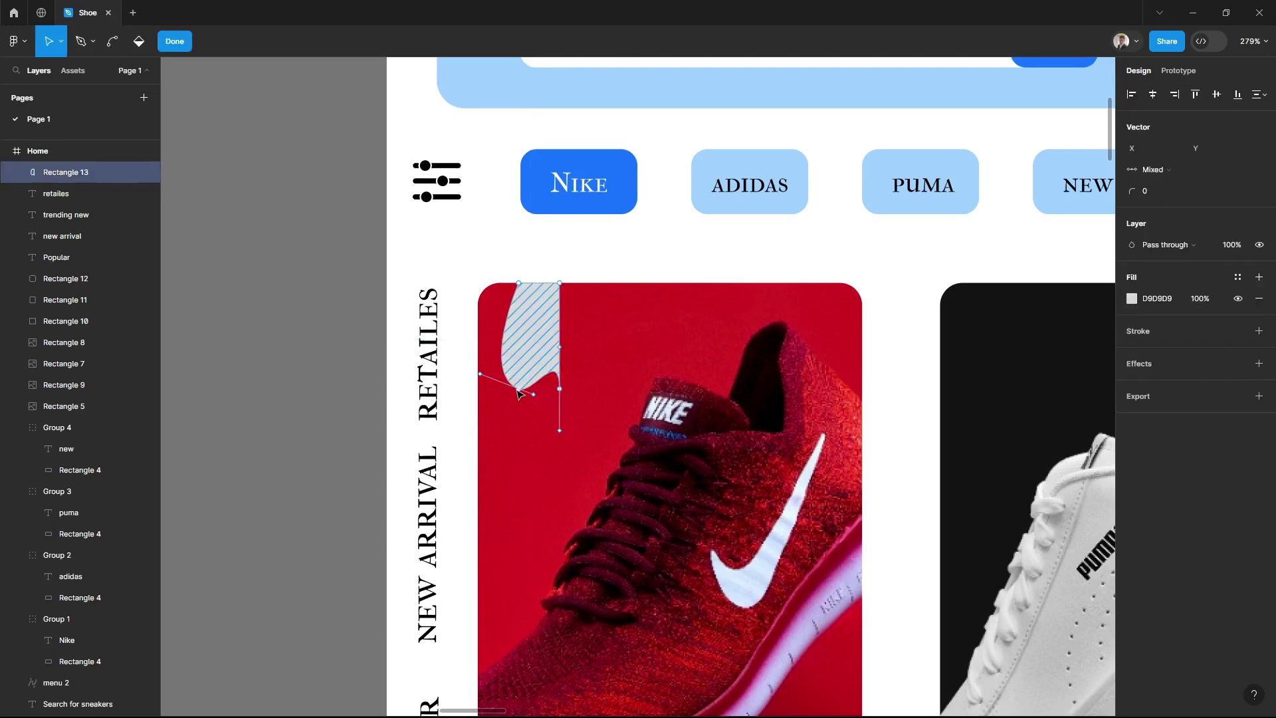
{"action": "key", "text": "ctrl+z"}
{"action": "left_click", "coordinate": [111, 42]}
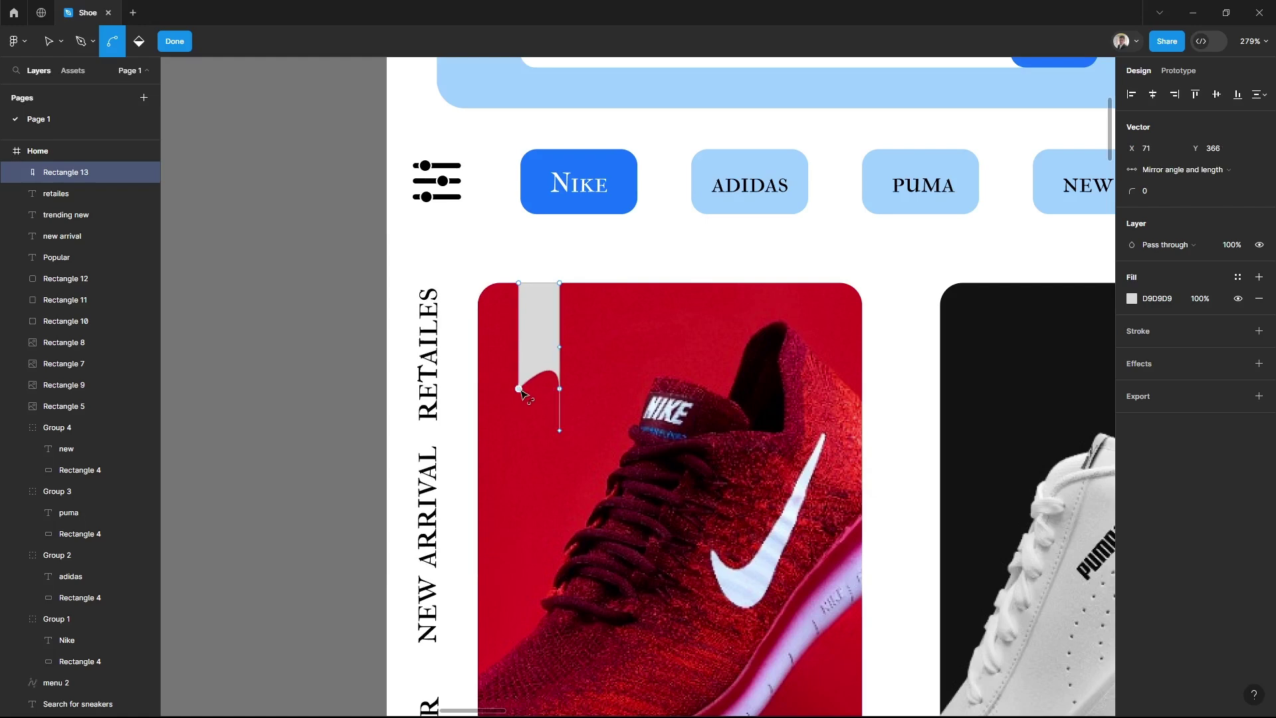
{"action": "left_click_drag", "start_coordinate": [526, 416], "coordinate": [519, 396]}
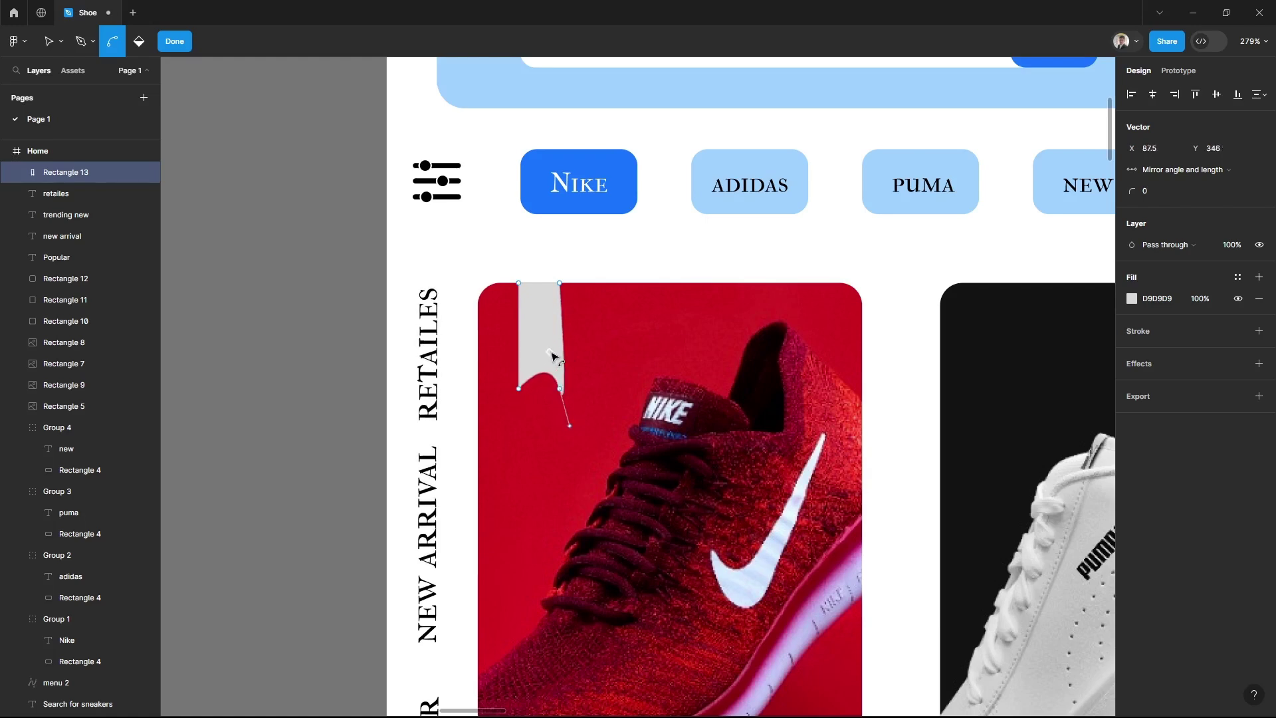
{"action": "left_click_drag", "start_coordinate": [559, 370], "coordinate": [560, 293]}
Change the red card's ribbon fill to lime green
{"action": "left_click", "coordinate": [345, 371]}
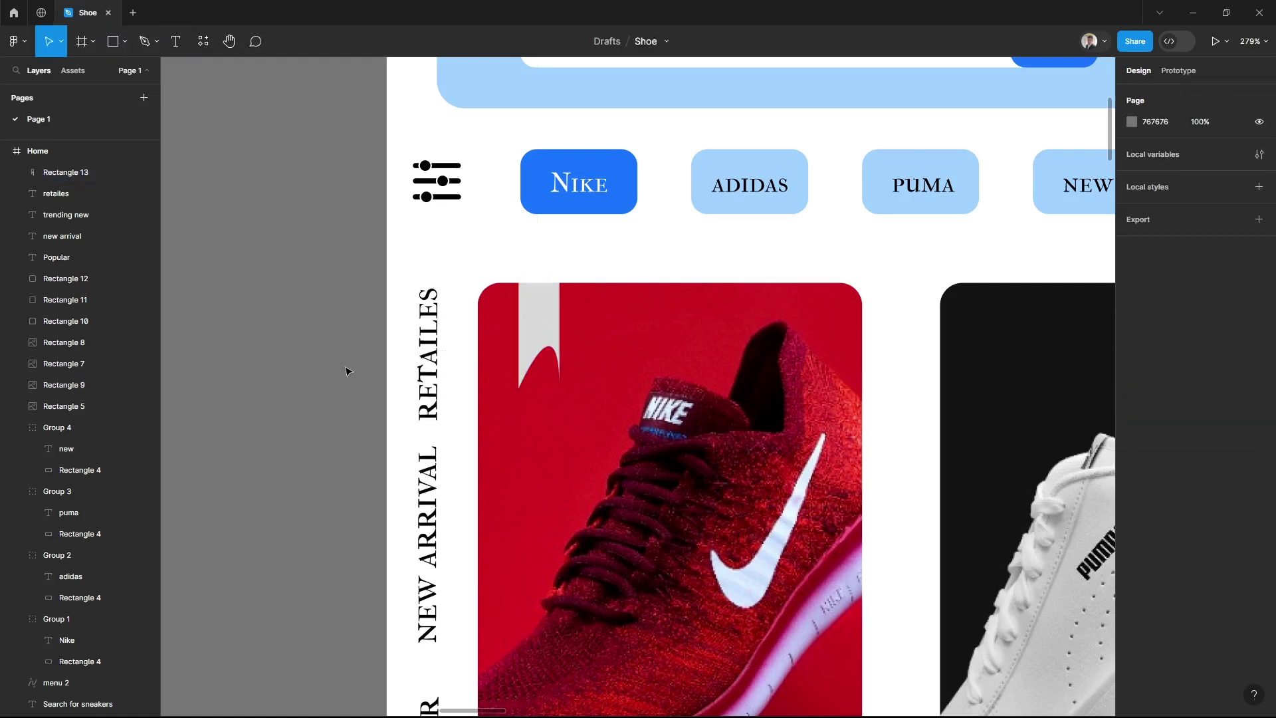
{"action": "scroll", "coordinate": [305, 259], "scroll_direction": "down", "scroll_amount": 3}
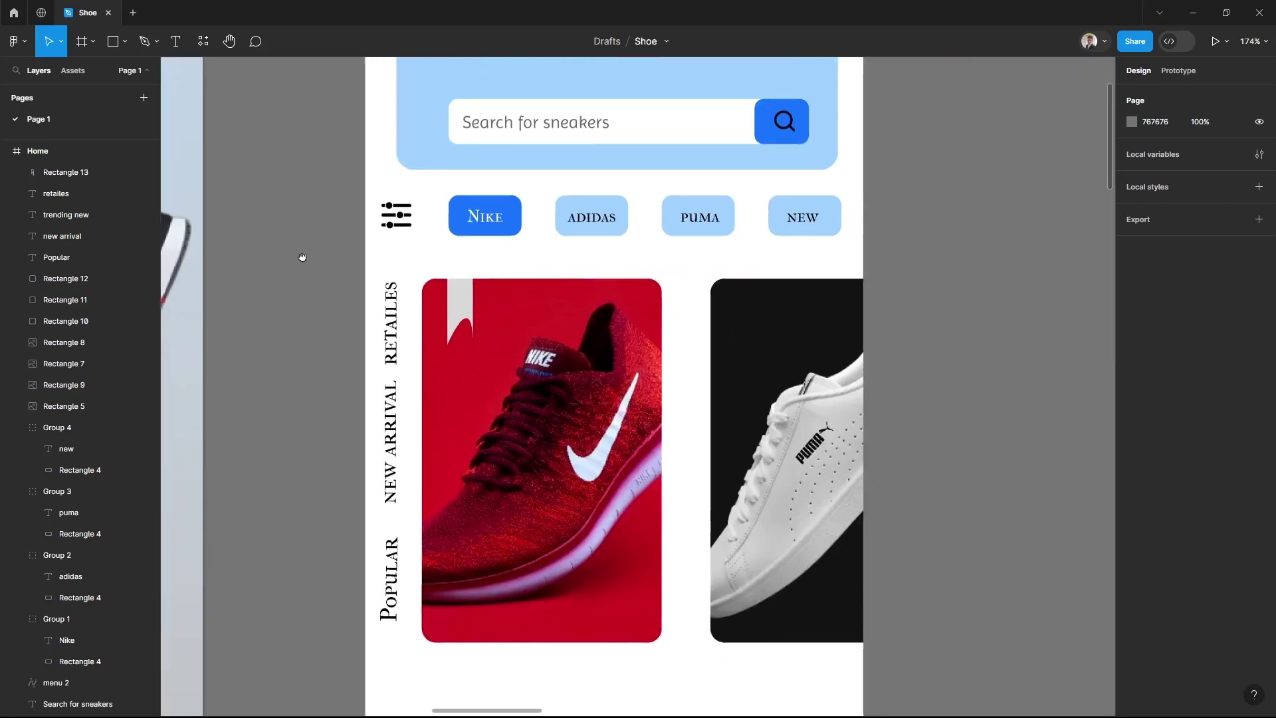
{"action": "left_click", "coordinate": [454, 305]}
{"action": "left_click", "coordinate": [1132, 362]}
{"action": "mouse_move", "coordinate": [1015, 456]}
{"action": "left_mouse_down"}
{"action": "mouse_move", "coordinate": [978, 565]}
{"action": "mouse_move", "coordinate": [1020, 549]}
{"action": "left_mouse_up"}
{"action": "left_click", "coordinate": [1080, 377]}
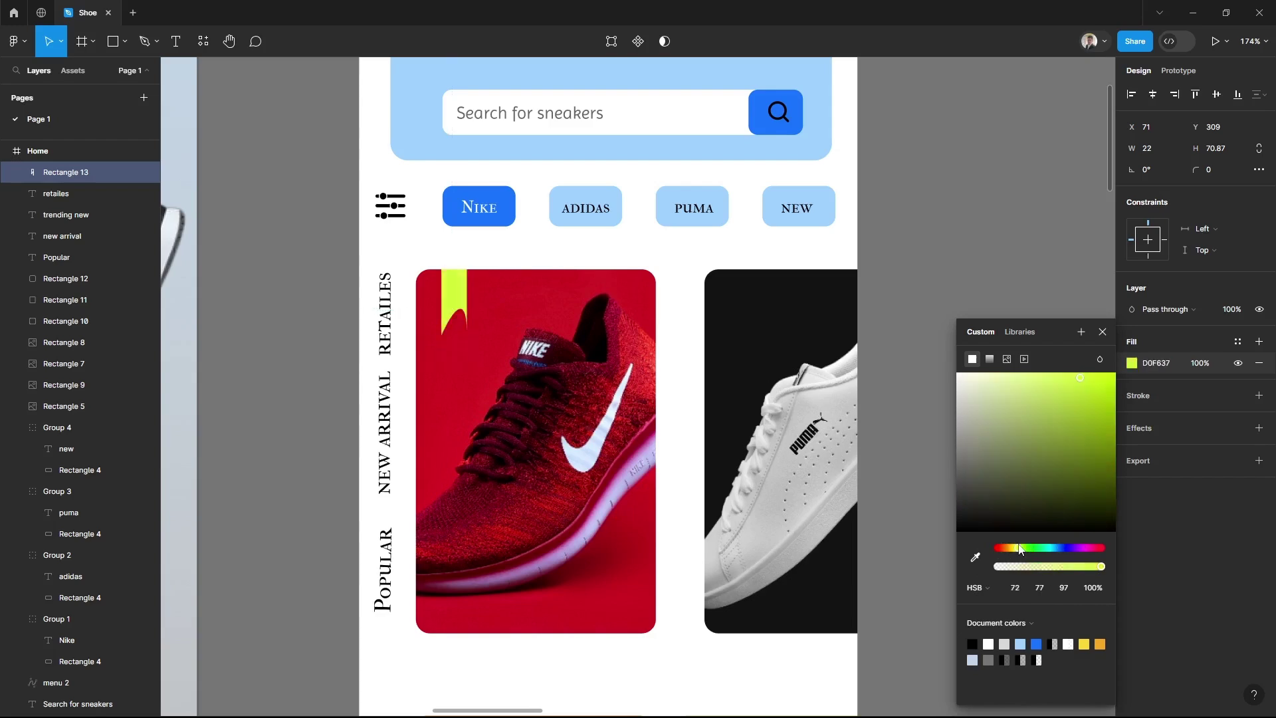
{"action": "left_click", "coordinate": [303, 463]}
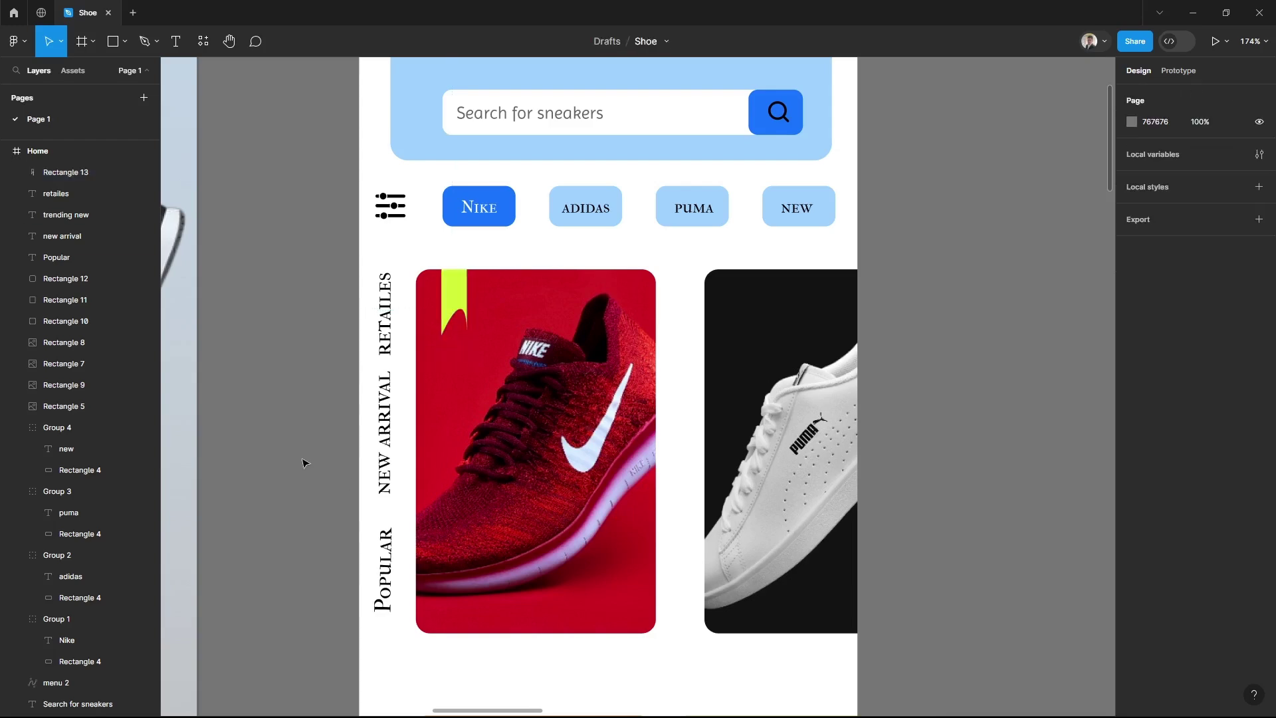
Add a 'new' text label on the lime ribbon in Imperial Script
{"action": "key", "text": "t"}
{"action": "left_click", "coordinate": [447, 307]}
{"action": "type", "text": "new"}
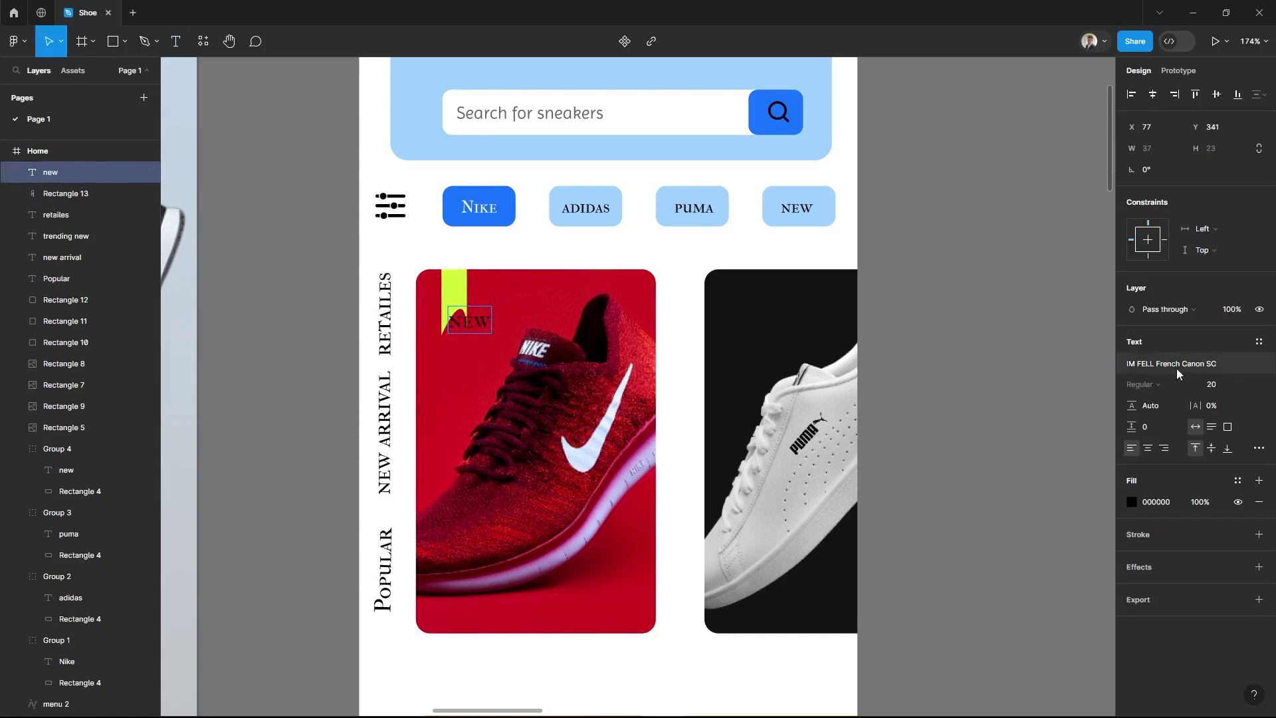
{"action": "left_click", "coordinate": [1170, 363]}
{"action": "scroll", "coordinate": [1034, 532], "scroll_direction": "down", "scroll_amount": 3}
{"action": "key", "text": "Escape"}
{"action": "left_click", "coordinate": [1170, 363]}
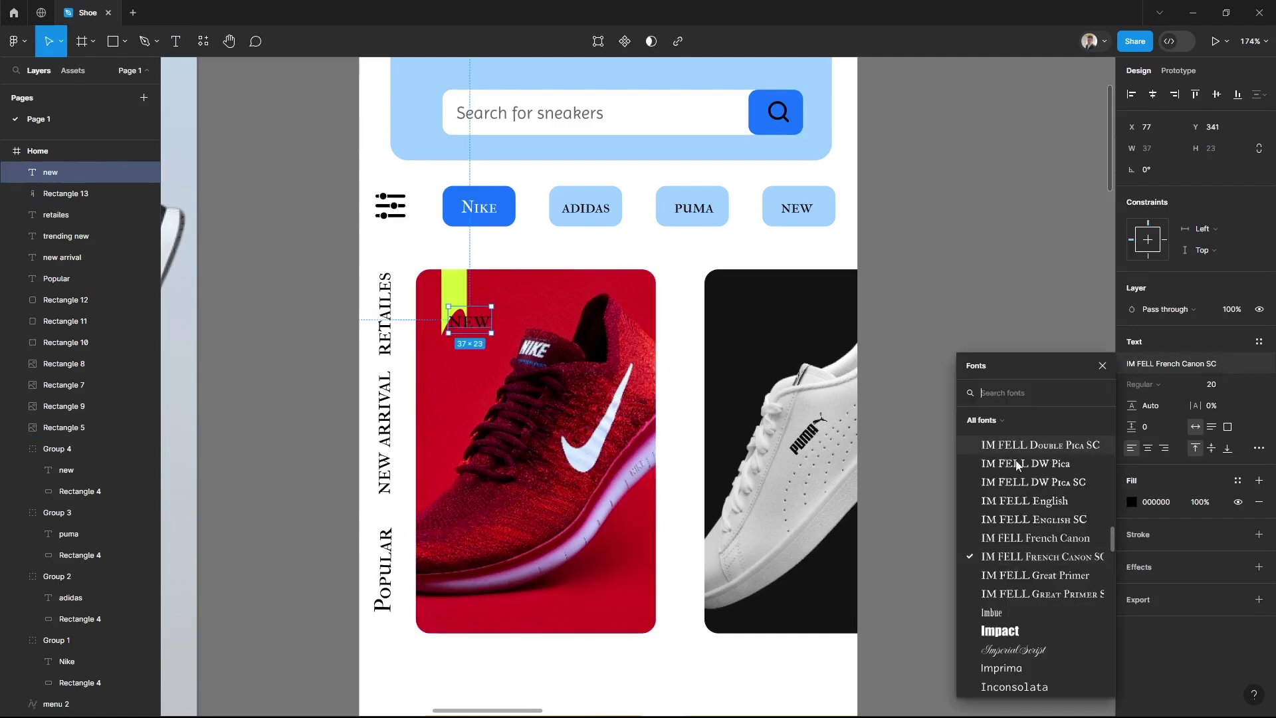
{"action": "scroll", "coordinate": [1030, 498], "scroll_direction": "down", "scroll_amount": 3}
{"action": "left_click", "coordinate": [999, 466]}
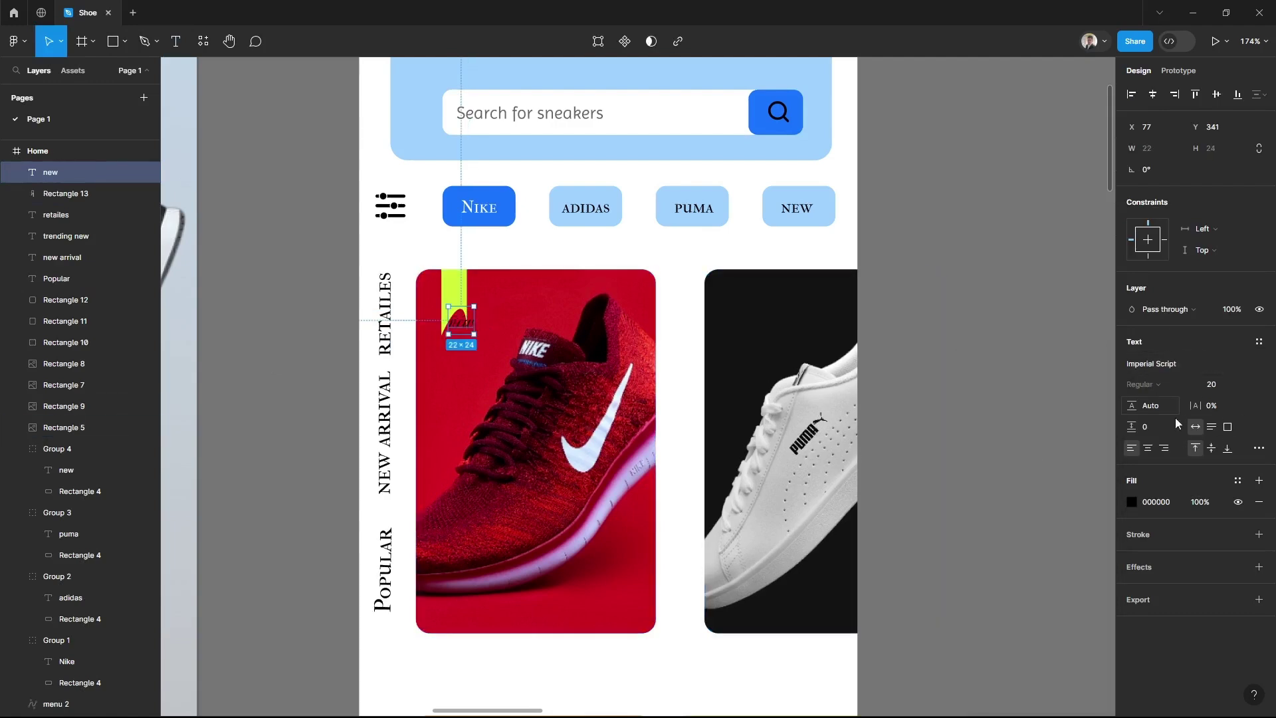
Set the 'new' label to size 32, fit it on the ribbon, and duplicate the lime ribbon
{"action": "left_click", "coordinate": [1250, 386]}
{"action": "left_click", "coordinate": [1225, 428]}
{"action": "left_click_drag", "start_coordinate": [492, 306], "coordinate": [442, 290]}
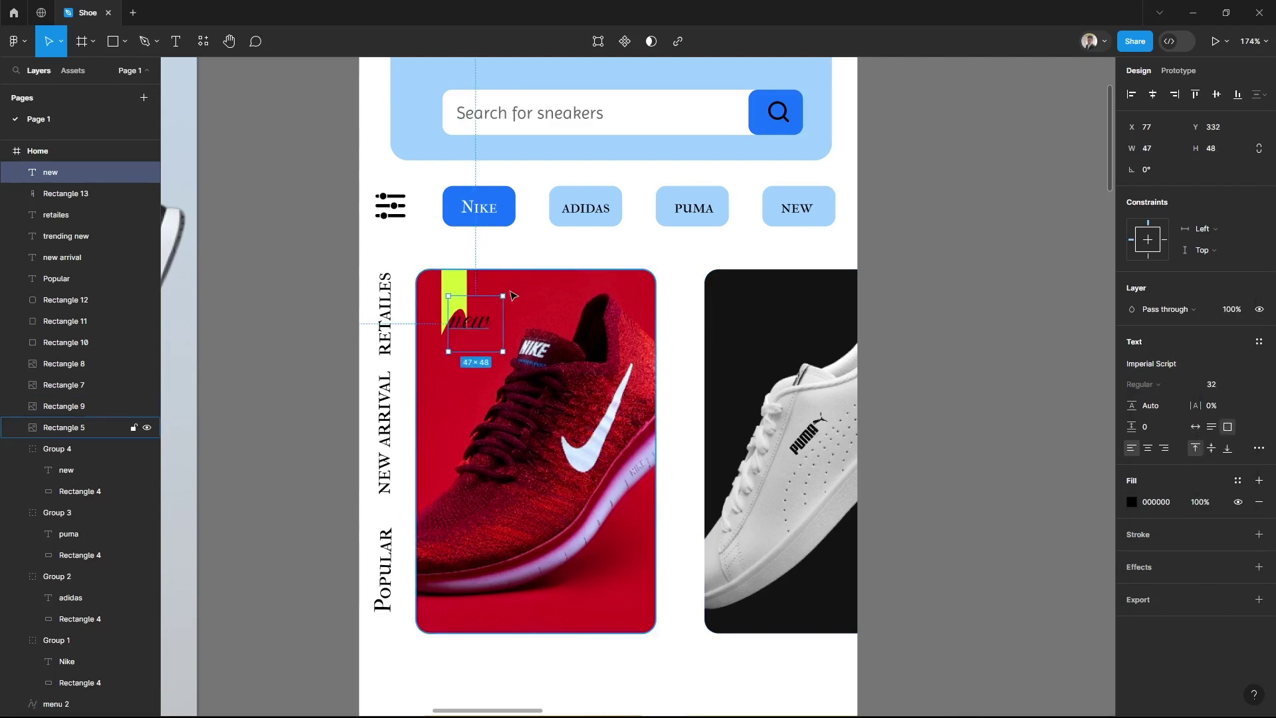
{"action": "left_click_drag", "start_coordinate": [488, 326], "coordinate": [469, 284]}
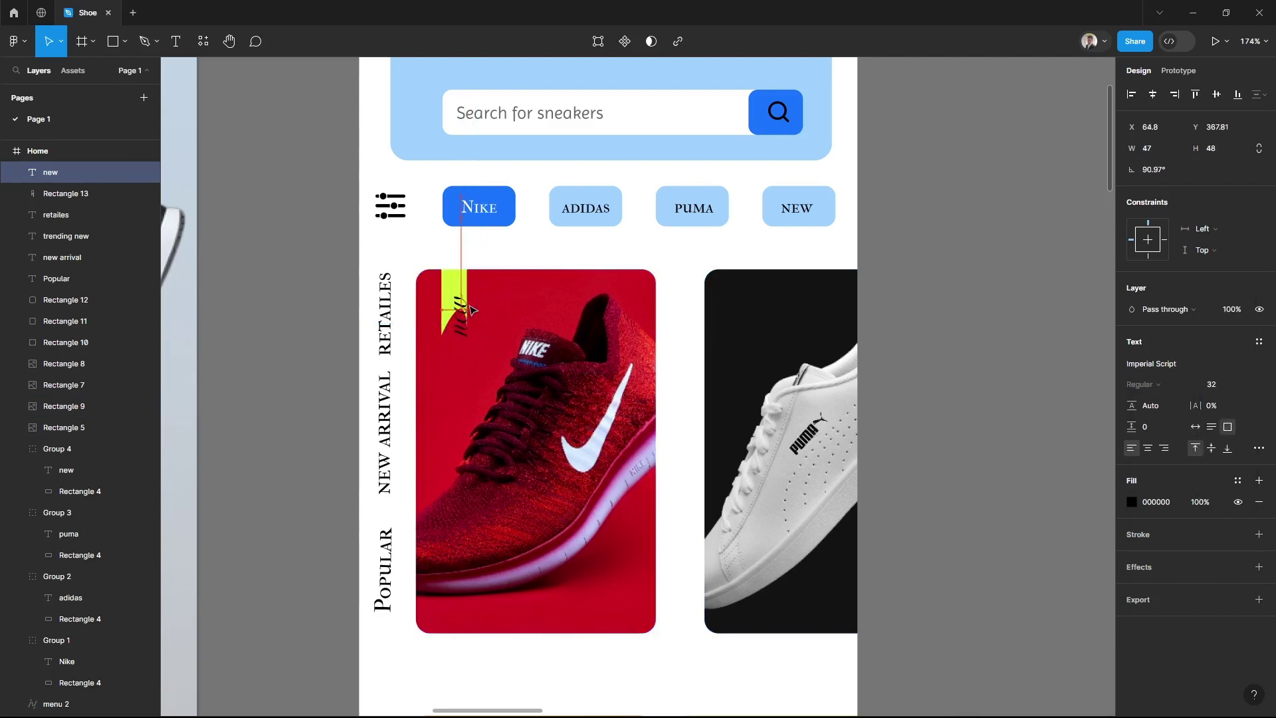
{"action": "left_click", "coordinate": [270, 342]}
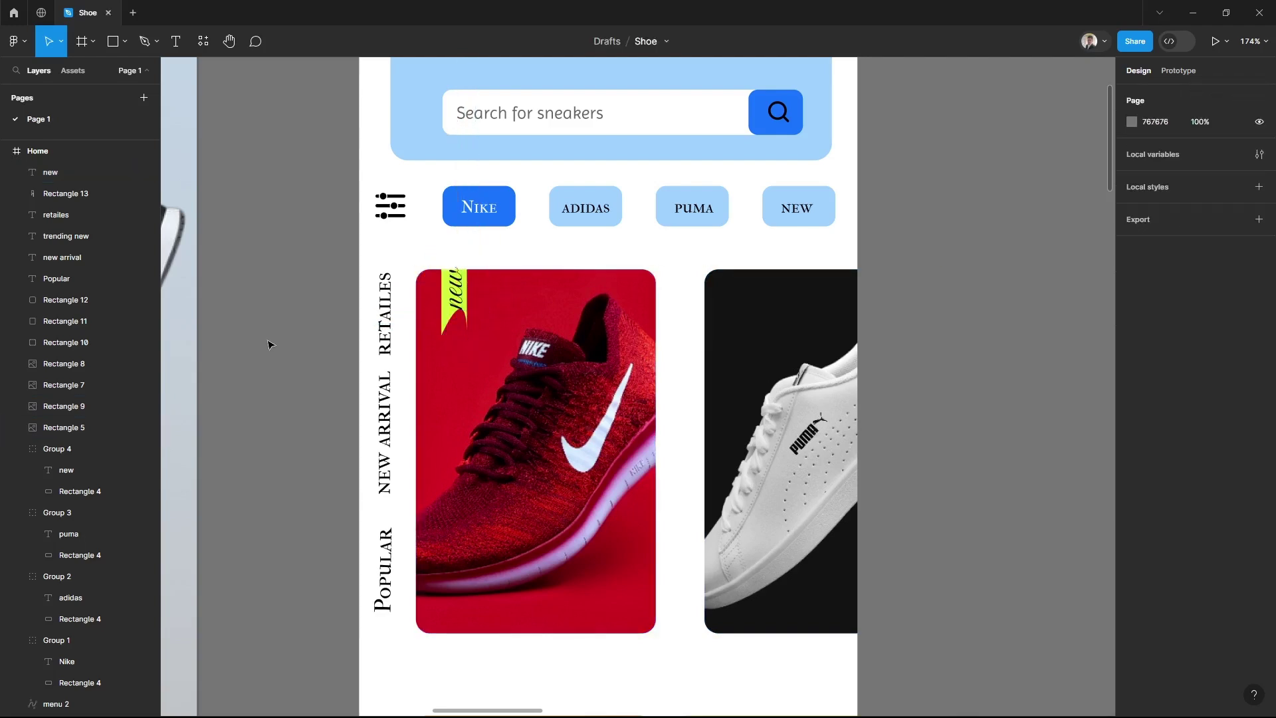
{"action": "left_click", "coordinate": [451, 321]}
{"action": "key", "text": "ctrl+d"}
Move the ribbon copy onto the black Puma card and make it orange
{"action": "left_click_drag", "start_coordinate": [447, 330], "coordinate": [733, 329]}
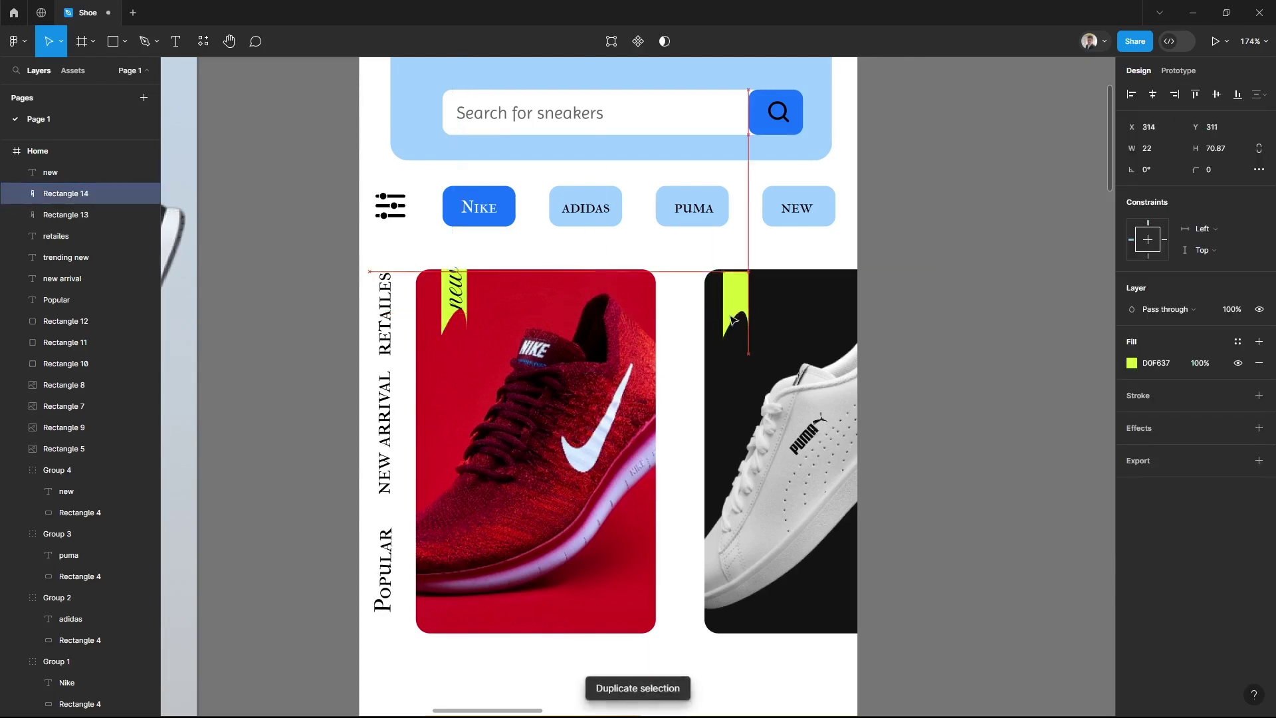
{"action": "left_click", "coordinate": [1133, 363]}
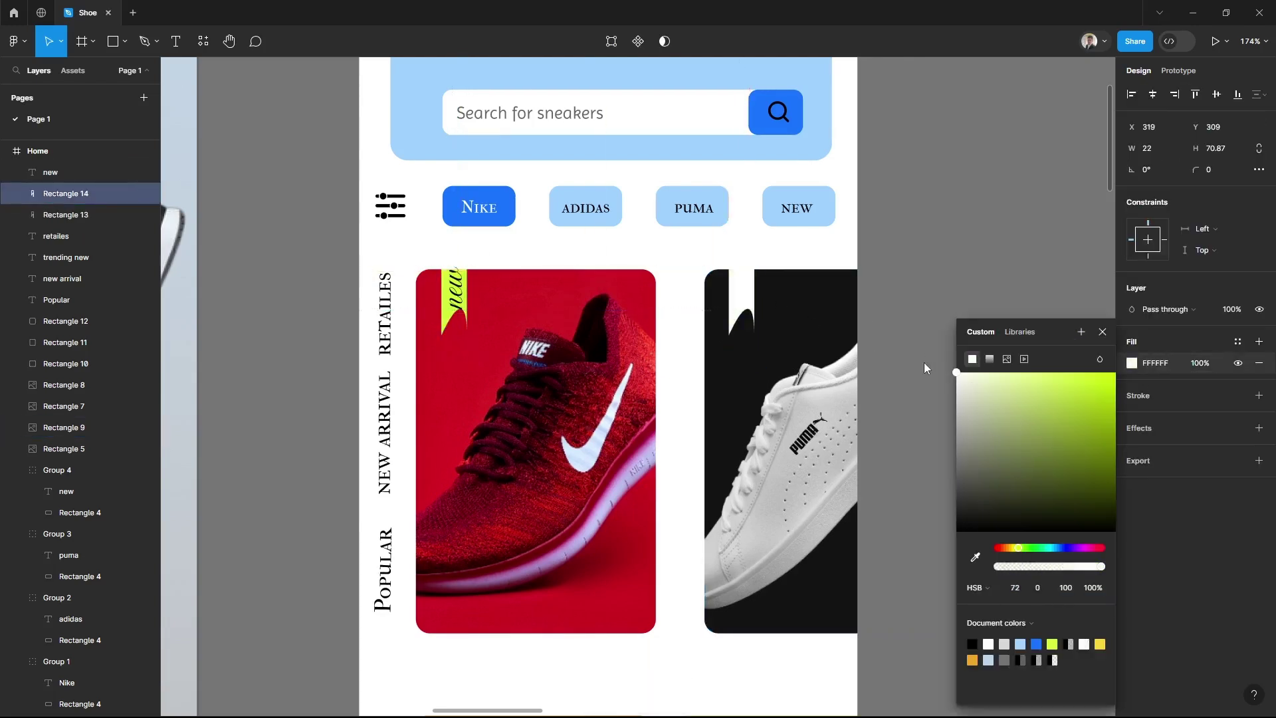
{"action": "left_click", "coordinate": [1036, 644]}
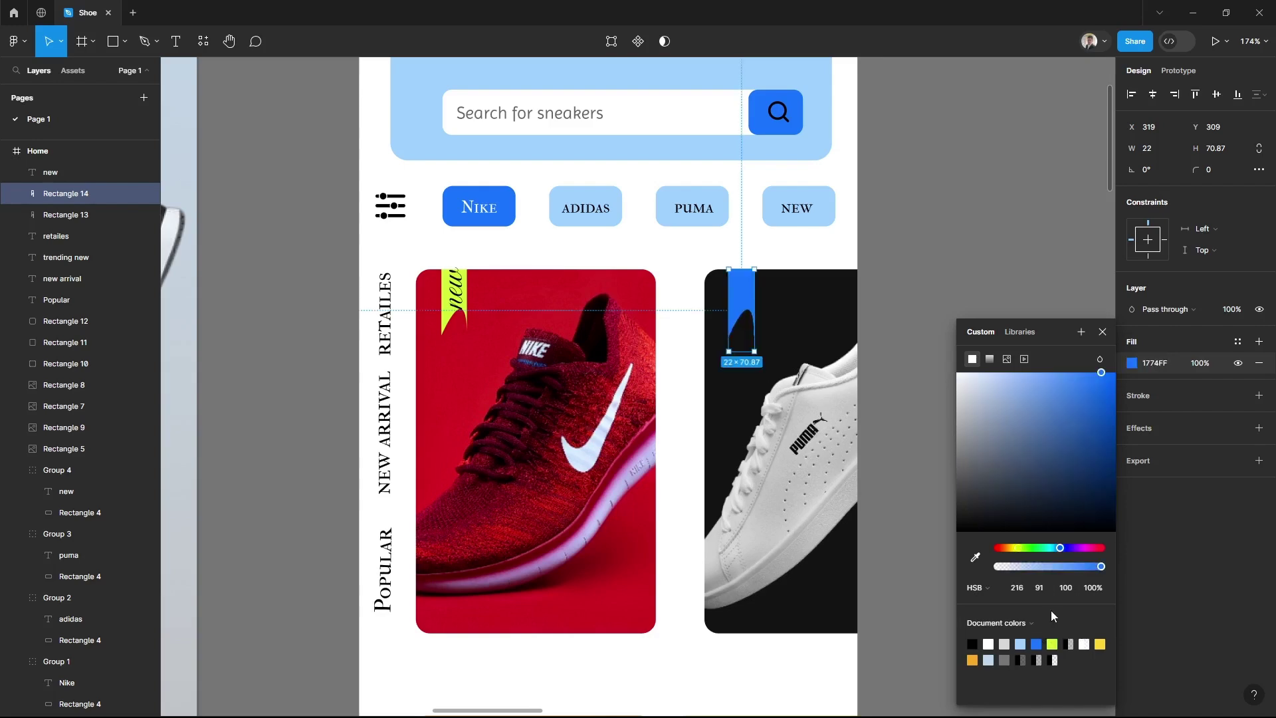
{"action": "left_click", "coordinate": [1005, 644]}
{"action": "left_click", "coordinate": [972, 660]}
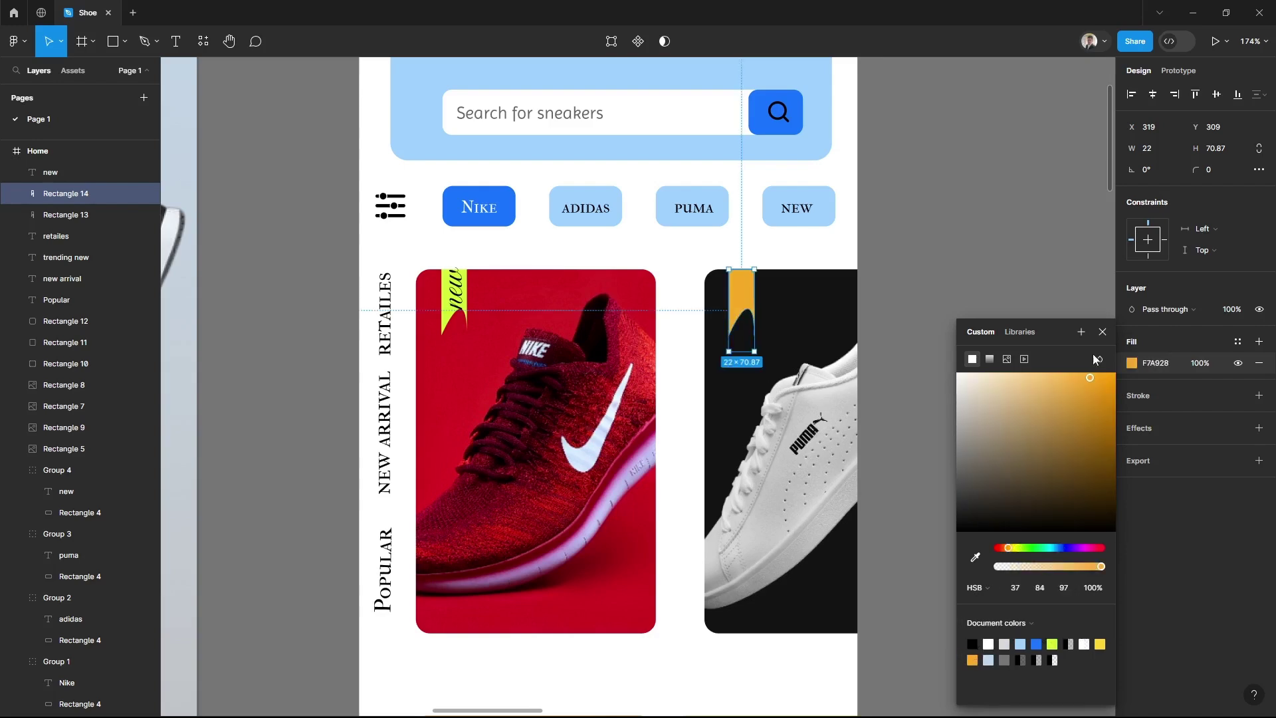
{"action": "key", "text": "Escape"}
{"action": "left_click", "coordinate": [954, 364]}
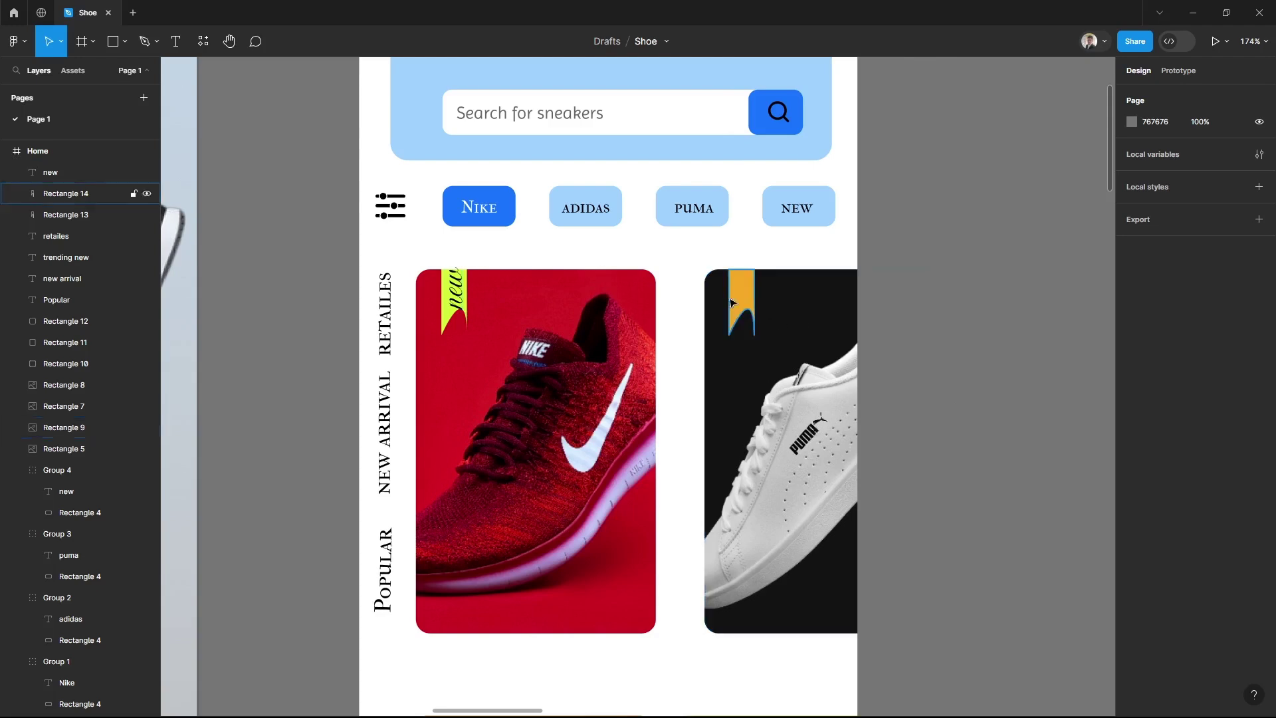
Copy the 'new' label onto the orange ribbon and change its font to Josefin Slab
{"action": "left_click", "coordinate": [459, 292]}
{"action": "key", "text": "ctrl+d"}
{"action": "left_click_drag", "start_coordinate": [459, 292], "coordinate": [741, 293]}
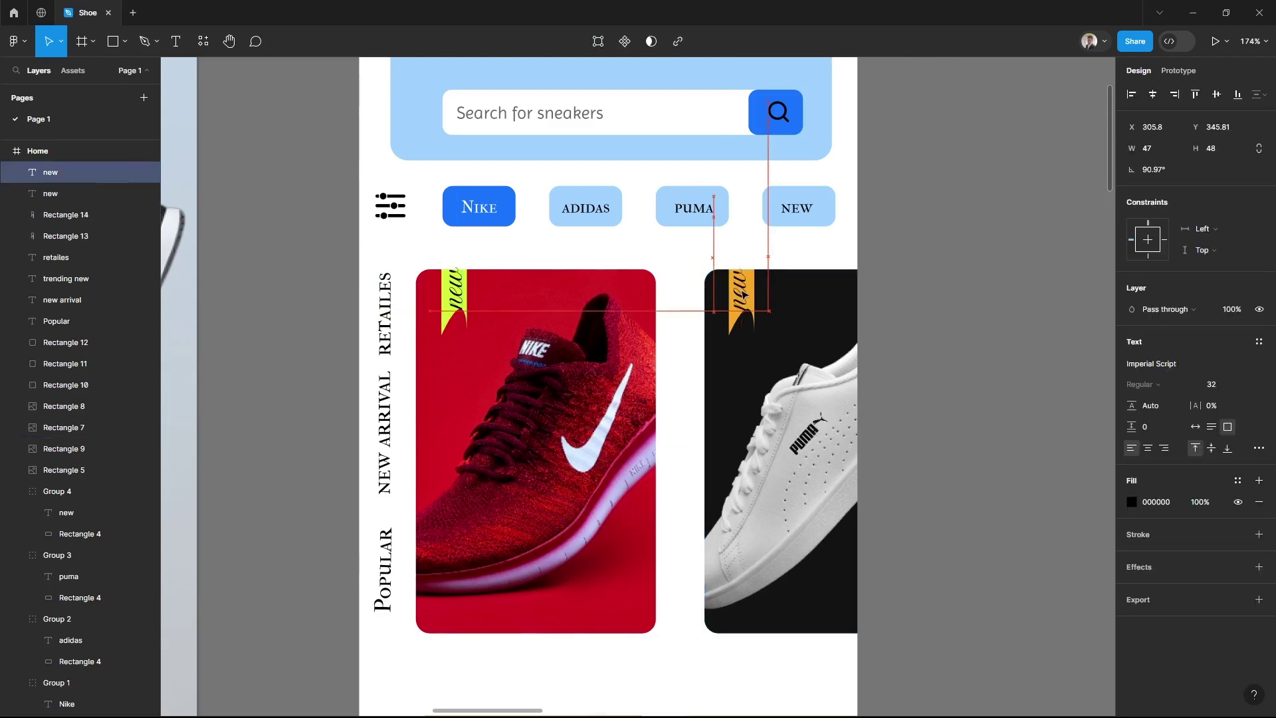
{"action": "left_click", "coordinate": [1164, 363]}
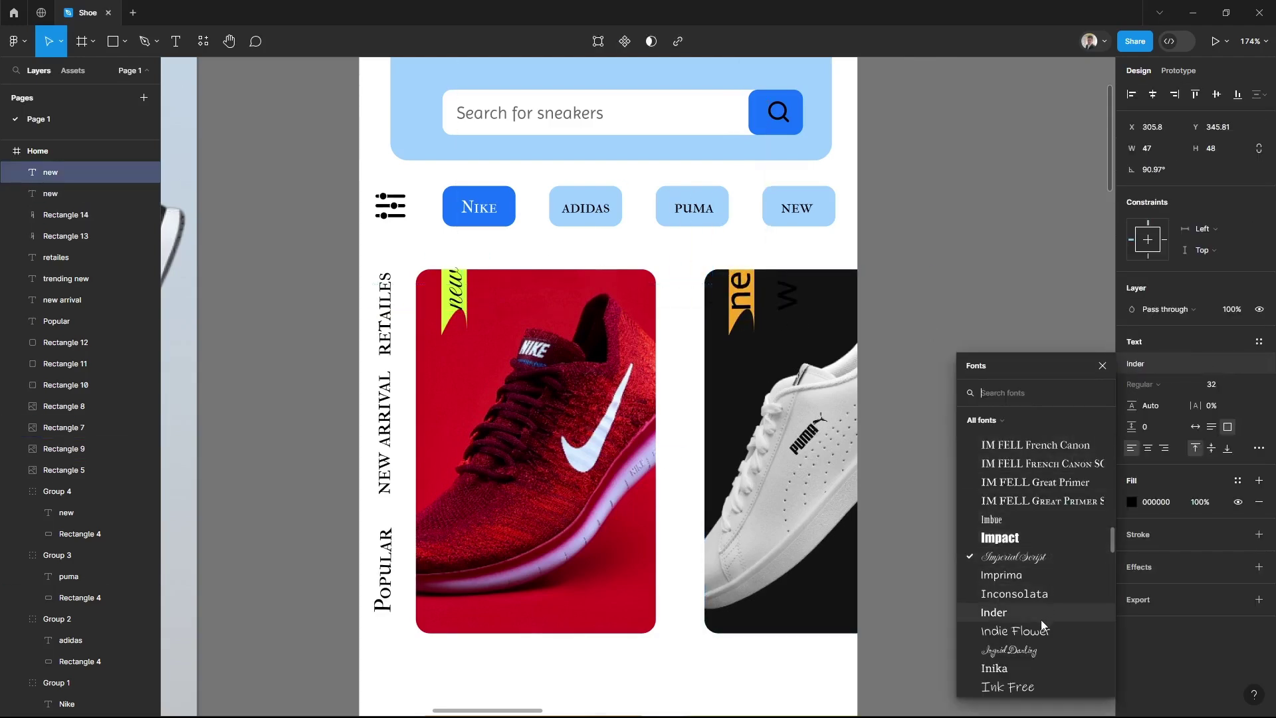
{"action": "scroll", "coordinate": [1030, 637], "scroll_direction": "down", "scroll_amount": 2}
{"action": "scroll", "coordinate": [1022, 631], "scroll_direction": "down", "scroll_amount": 5}
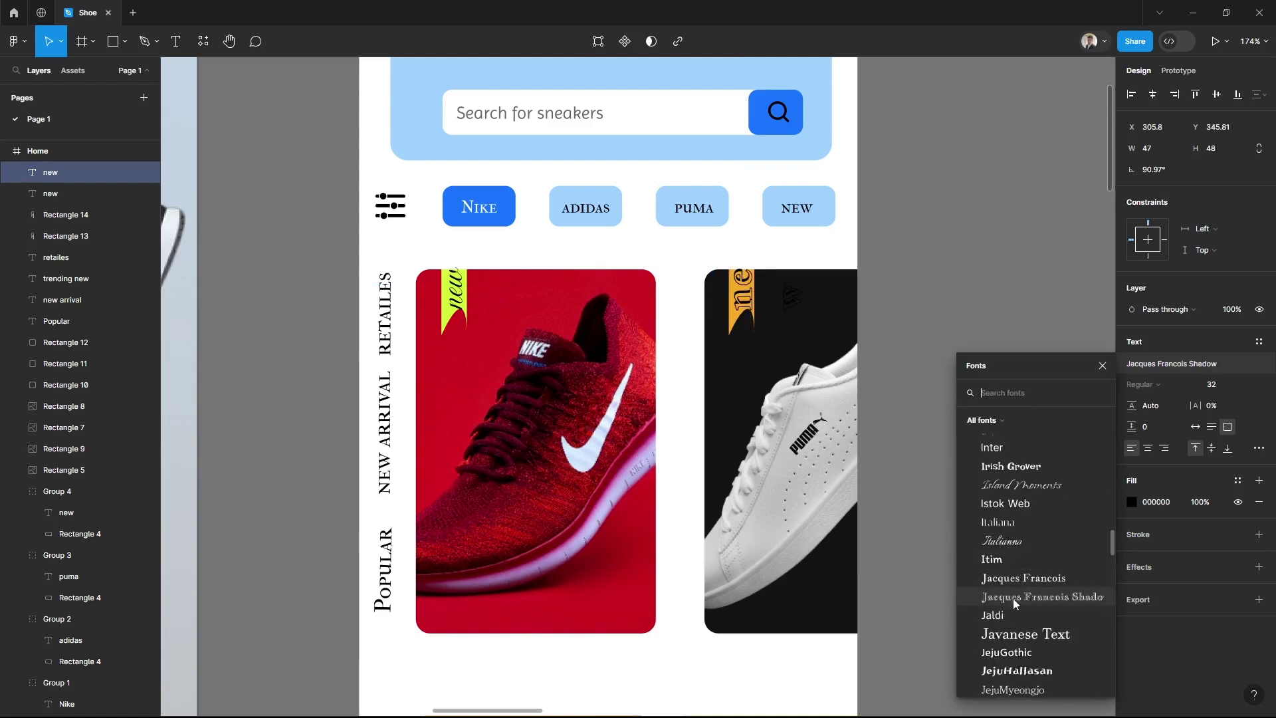
{"action": "scroll", "coordinate": [1028, 571], "scroll_direction": "down", "scroll_amount": 1}
{"action": "scroll", "coordinate": [1028, 571], "scroll_direction": "down", "scroll_amount": 3}
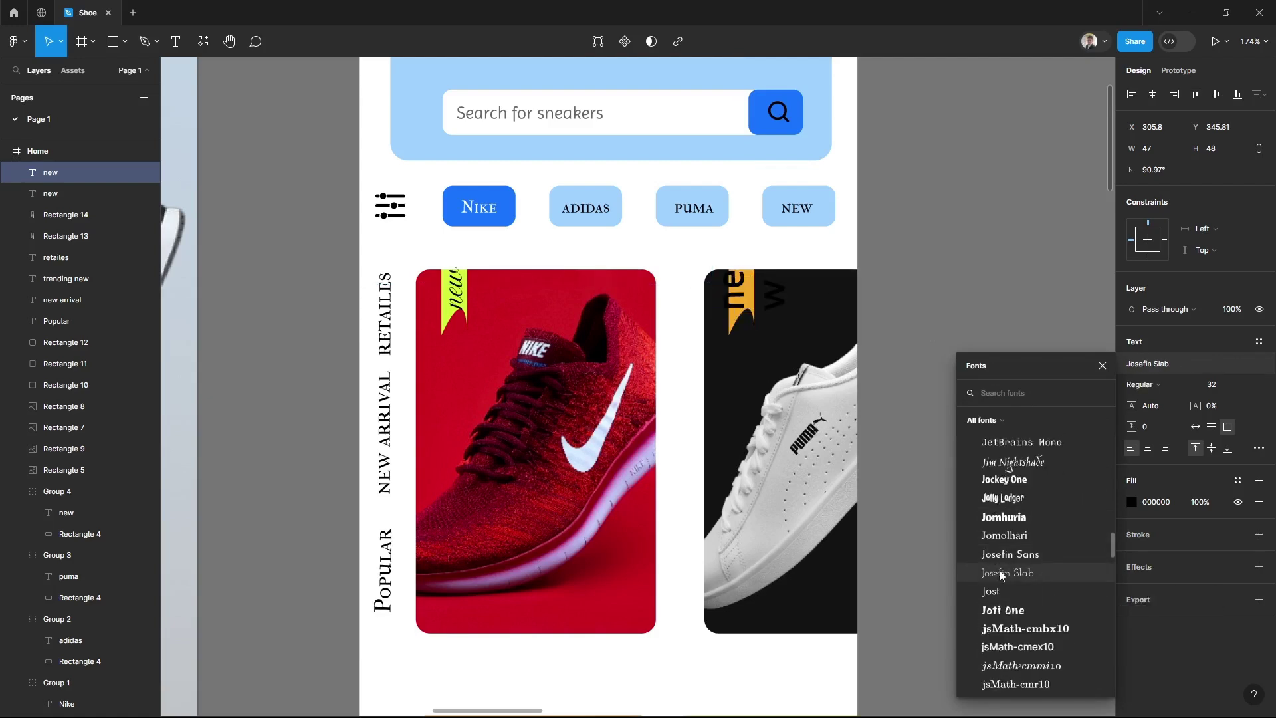
{"action": "left_click", "coordinate": [1010, 572]}
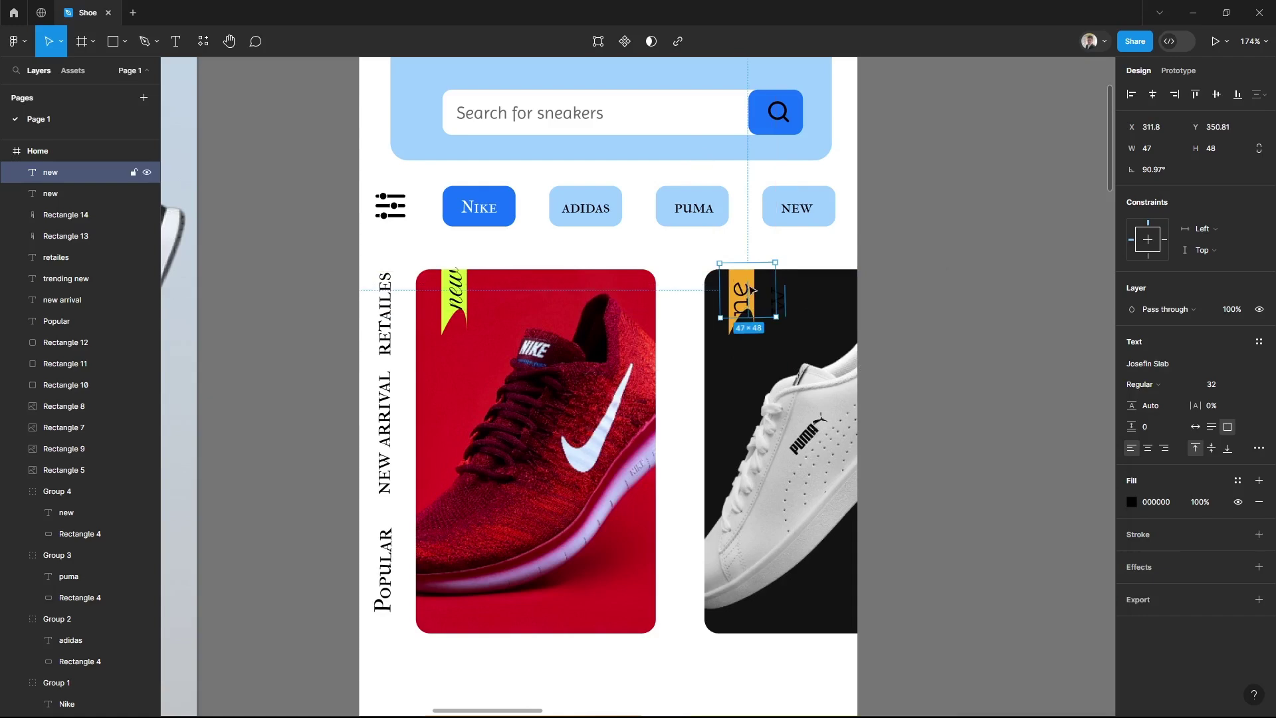
Shrink the copied label to size 16 and position it on the orange ribbon
{"action": "left_click_drag", "start_coordinate": [770, 261], "coordinate": [775, 234]}
{"action": "left_click", "coordinate": [1245, 386]}
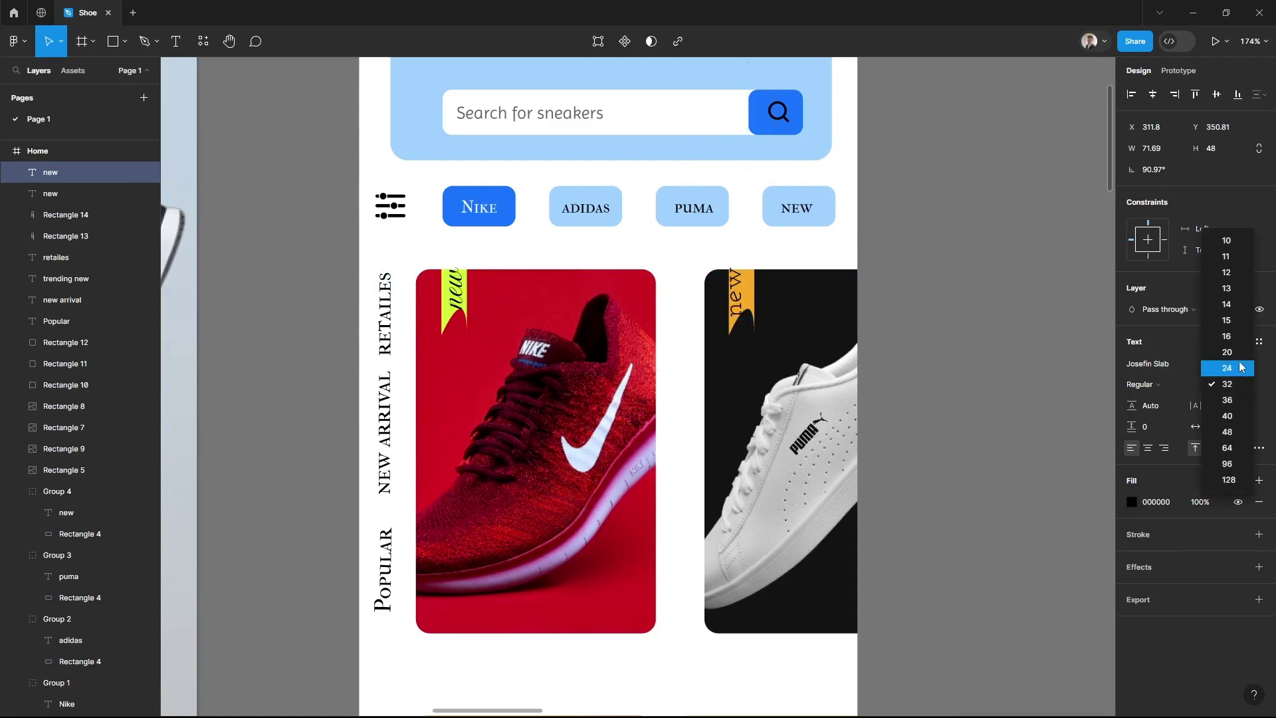
{"action": "left_click", "coordinate": [1229, 363]}
{"action": "left_click_drag", "start_coordinate": [743, 297], "coordinate": [747, 289]}
{"action": "left_click", "coordinate": [1246, 385]}
{"action": "left_click", "coordinate": [1230, 349]}
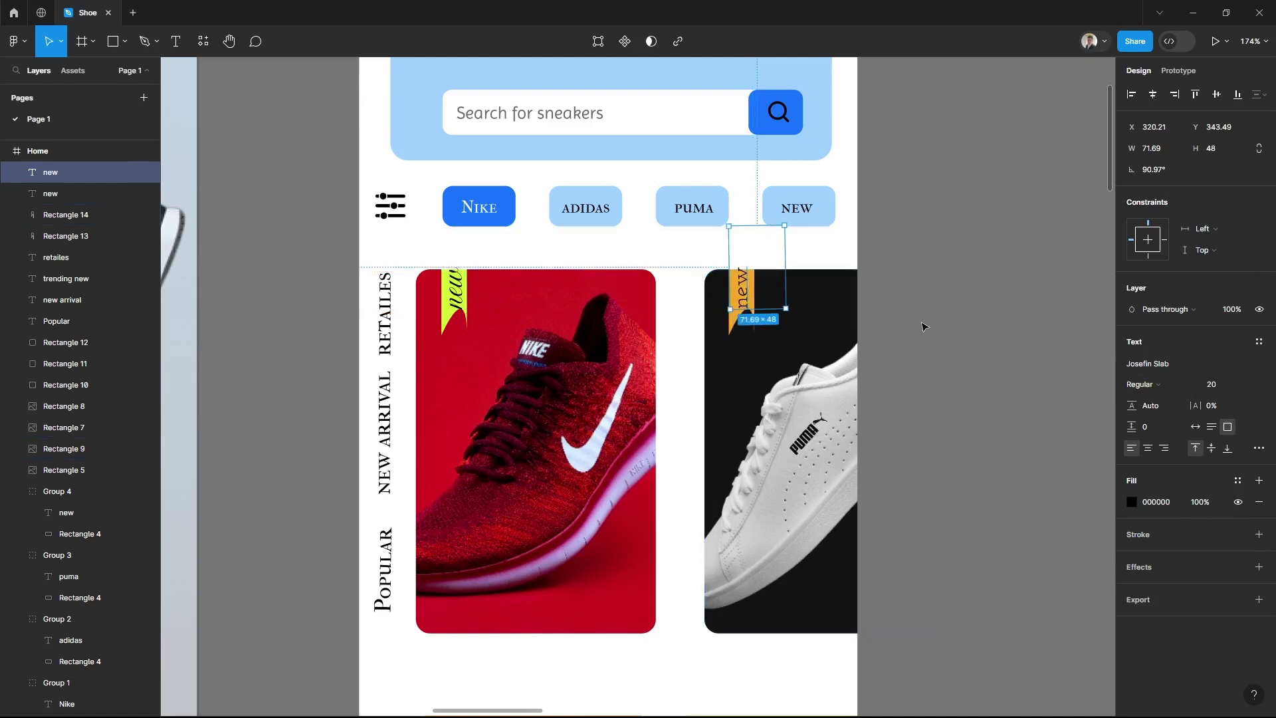
{"action": "left_click", "coordinate": [1243, 385]}
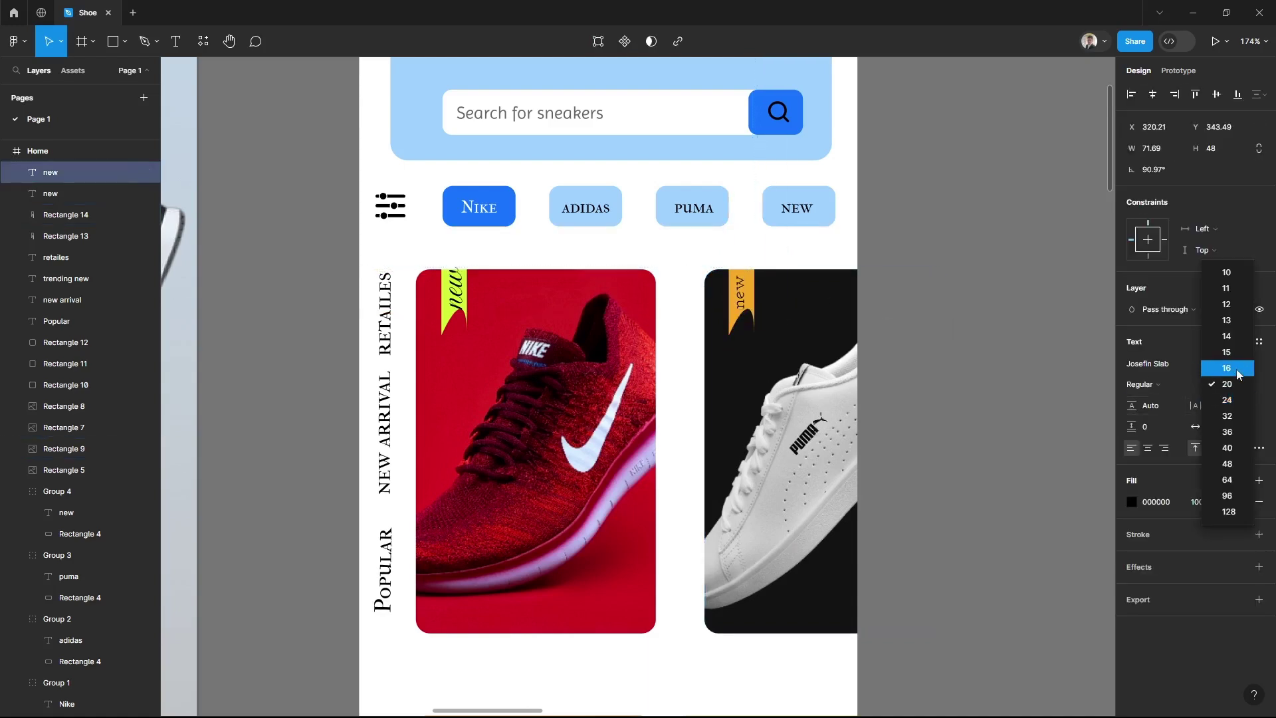
{"action": "left_click", "coordinate": [1239, 368]}
{"action": "left_click_drag", "start_coordinate": [743, 296], "coordinate": [746, 293]}
{"action": "left_click", "coordinate": [1006, 390]}
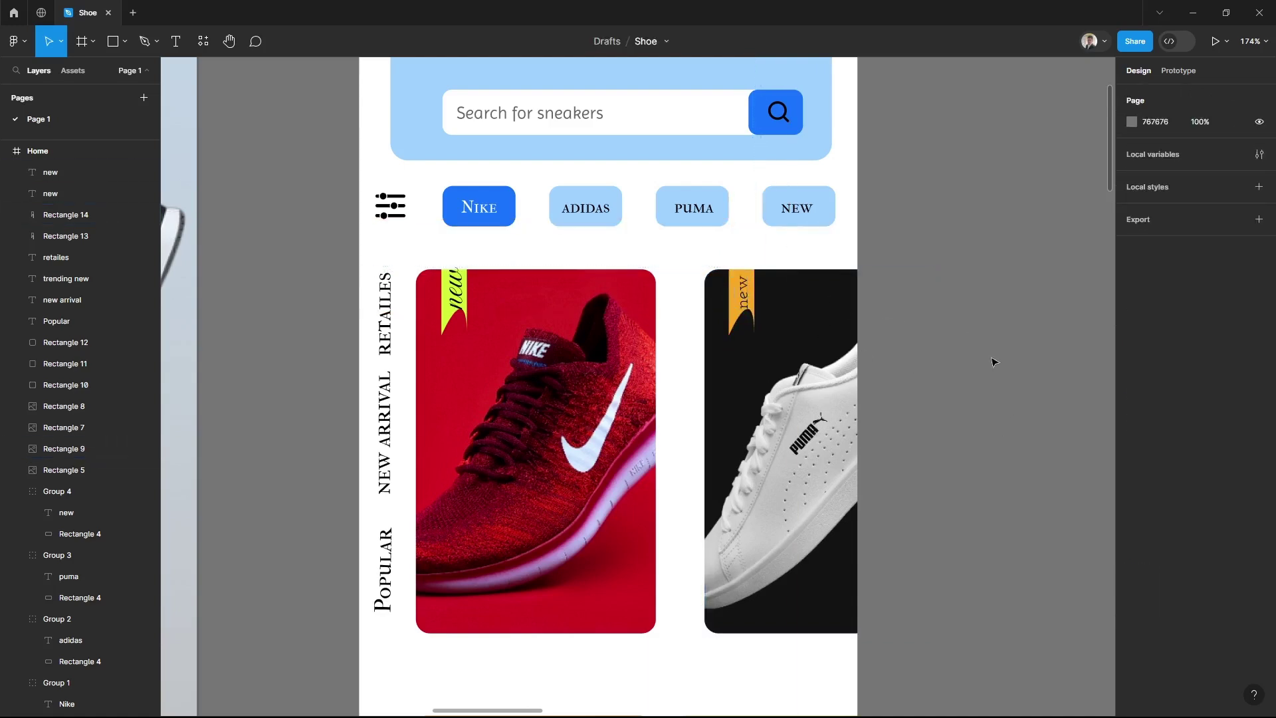
{"action": "scroll", "coordinate": [993, 362], "scroll_direction": "down", "scroll_amount": 5}
{"action": "scroll", "coordinate": [917, 209], "scroll_direction": "up", "scroll_amount": 3}
{"action": "scroll", "coordinate": [923, 213], "scroll_direction": "down", "scroll_amount": 3}
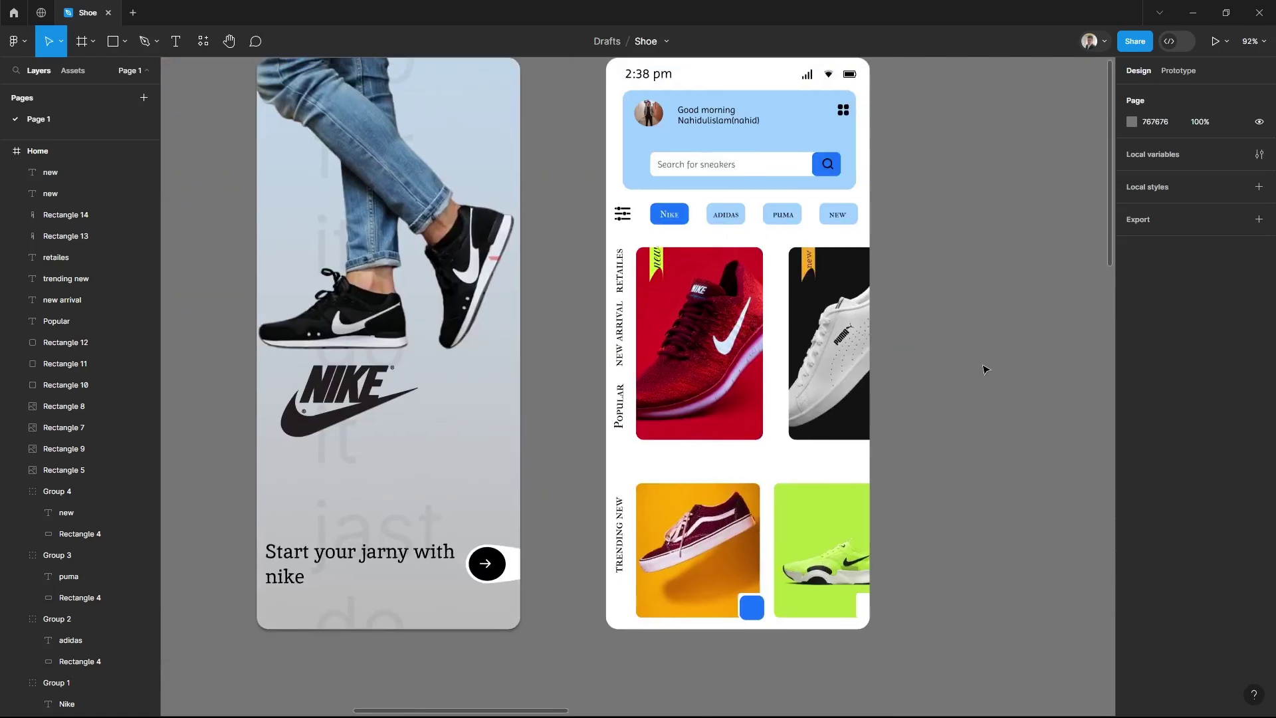
Draw a white circle at the red card's bottom-right corner
{"action": "left_click", "coordinate": [125, 41]}
{"action": "left_click", "coordinate": [127, 131]}
{"action": "mouse_move", "coordinate": [737, 413]}
{"action": "left_mouse_down"}
{"action": "mouse_move", "coordinate": [772, 447]}
{"action": "mouse_move", "coordinate": [741, 417]}
{"action": "left_mouse_up"}
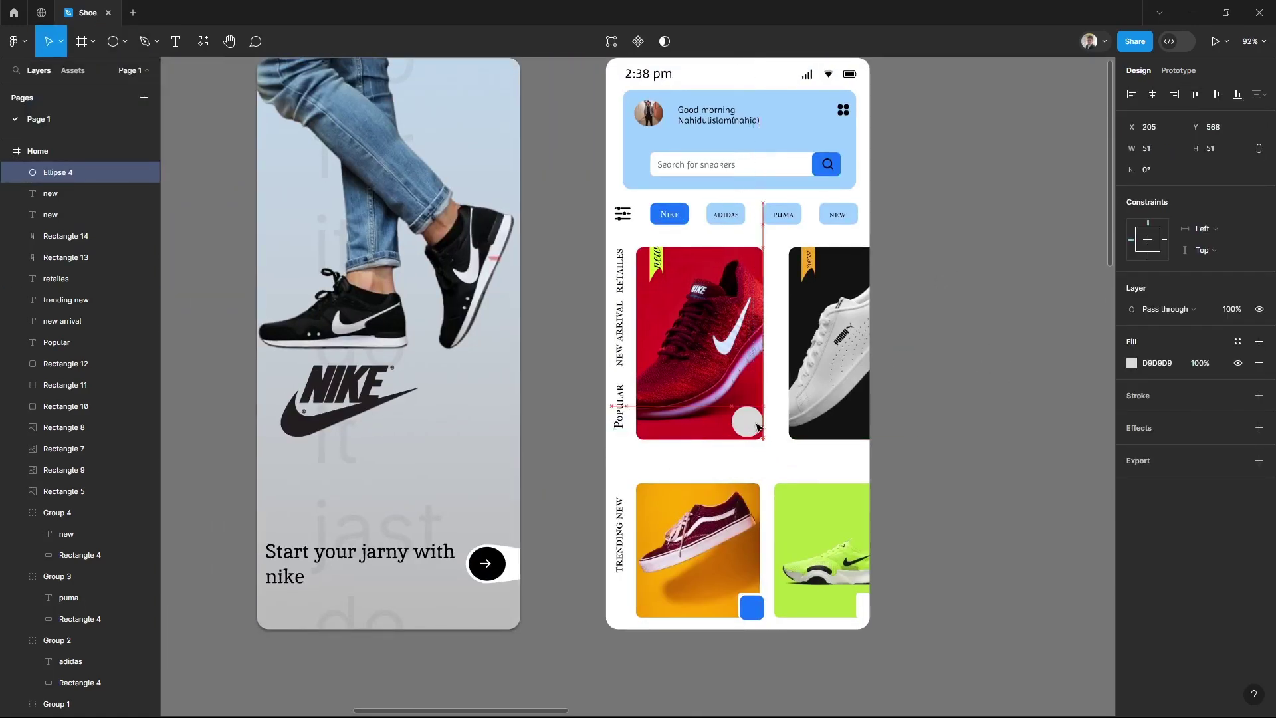
{"action": "left_click", "coordinate": [954, 489]}
{"action": "left_click", "coordinate": [747, 426]}
{"action": "left_click", "coordinate": [1132, 363]}
{"action": "left_click", "coordinate": [959, 366]}
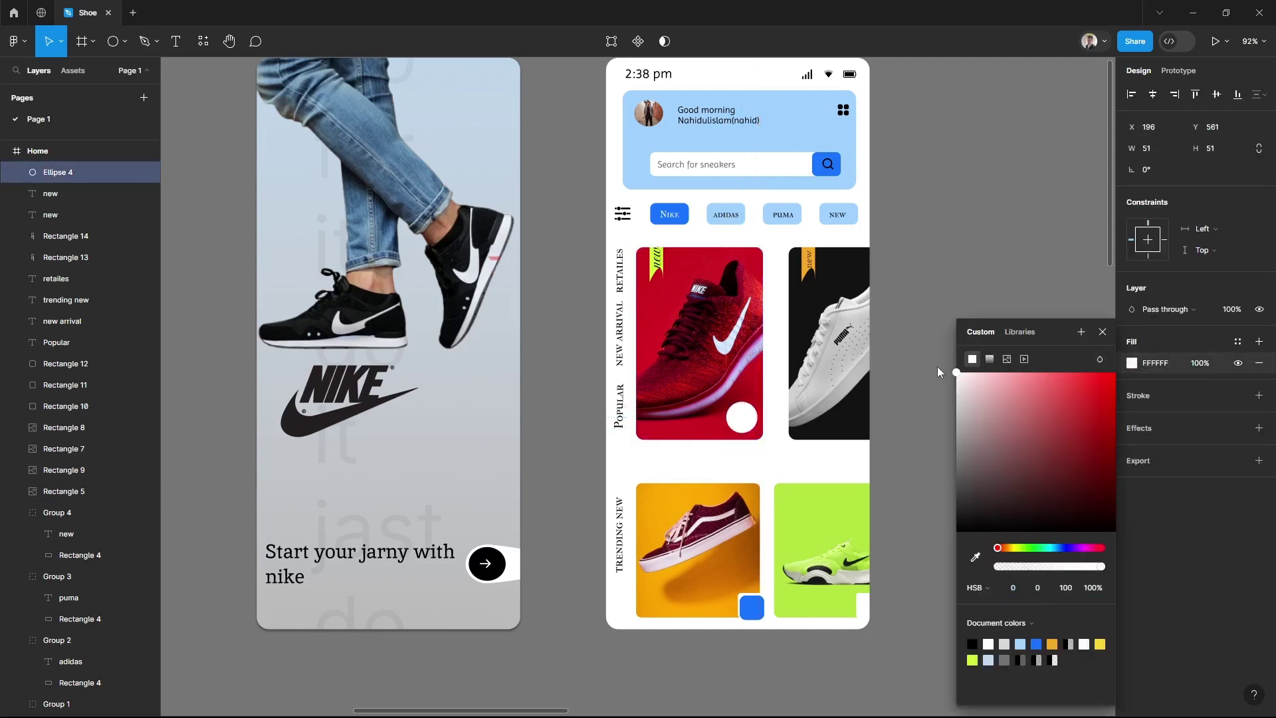
Give the circle a drop shadow offset 2 downward
{"action": "left_click", "coordinate": [1259, 427]}
{"action": "left_click", "coordinate": [1132, 449]}
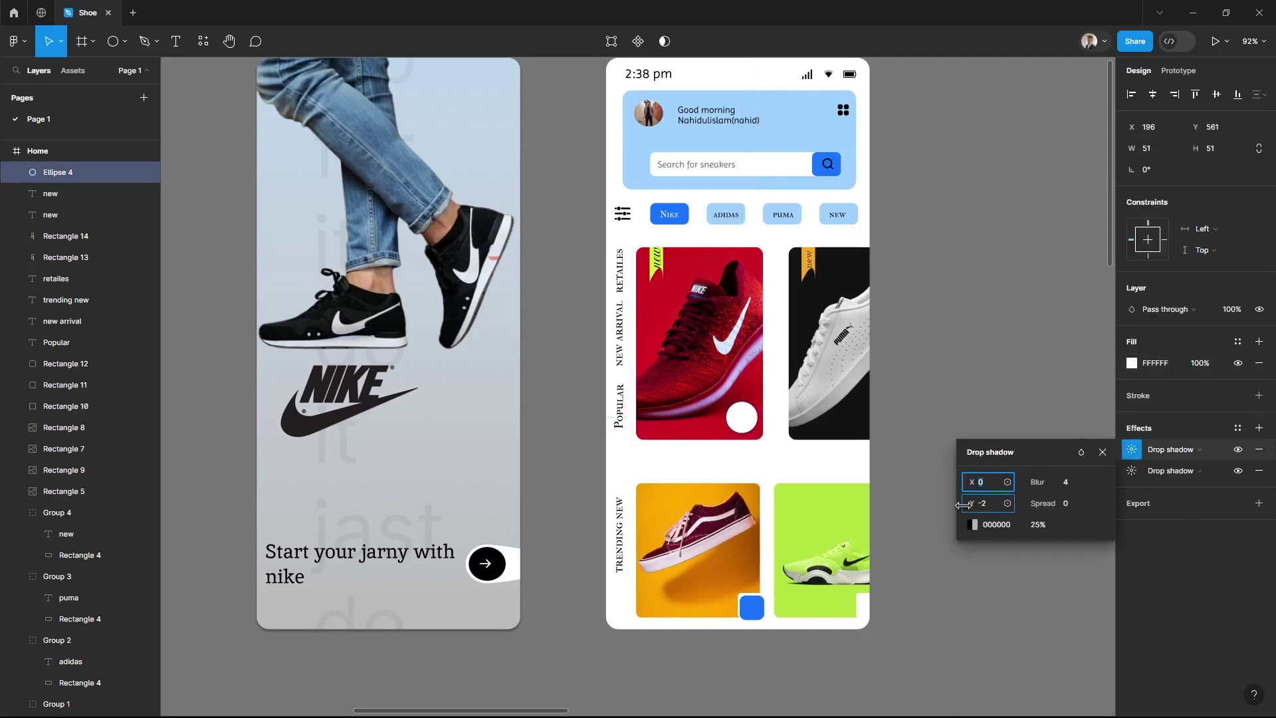
{"action": "left_click_drag", "start_coordinate": [968, 503], "coordinate": [971, 502]}
{"action": "left_click", "coordinate": [1200, 600]}
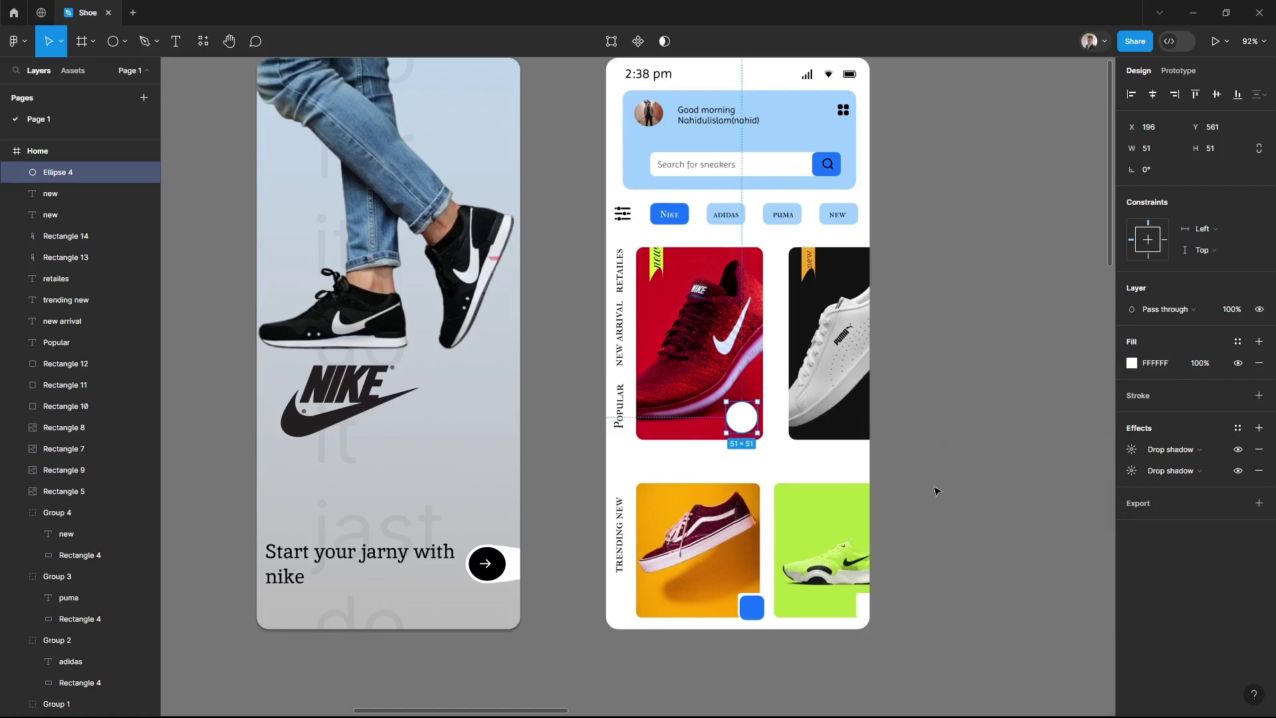
{"action": "left_click", "coordinate": [934, 491]}
Locate the plas plus icon in the layers panel and bring it into view
{"action": "left_click", "coordinate": [6, 151]}
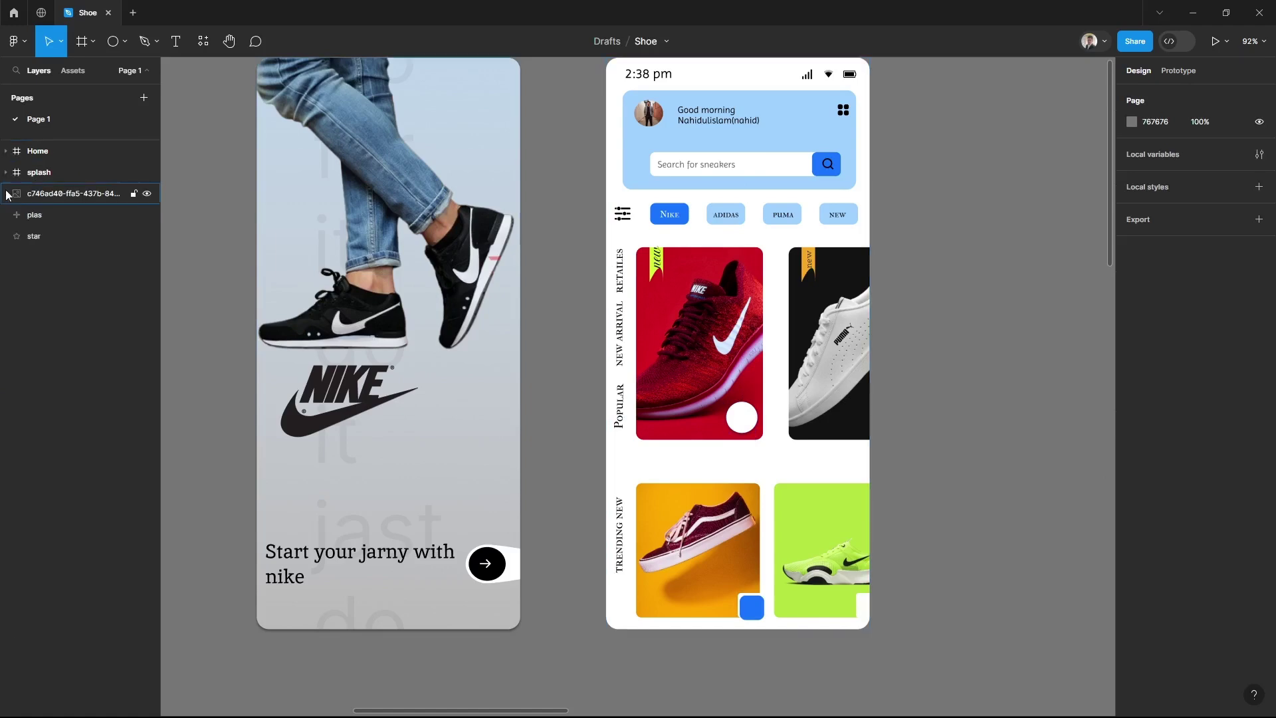
{"action": "left_click", "coordinate": [34, 215]}
{"action": "key", "text": "shift+1"}
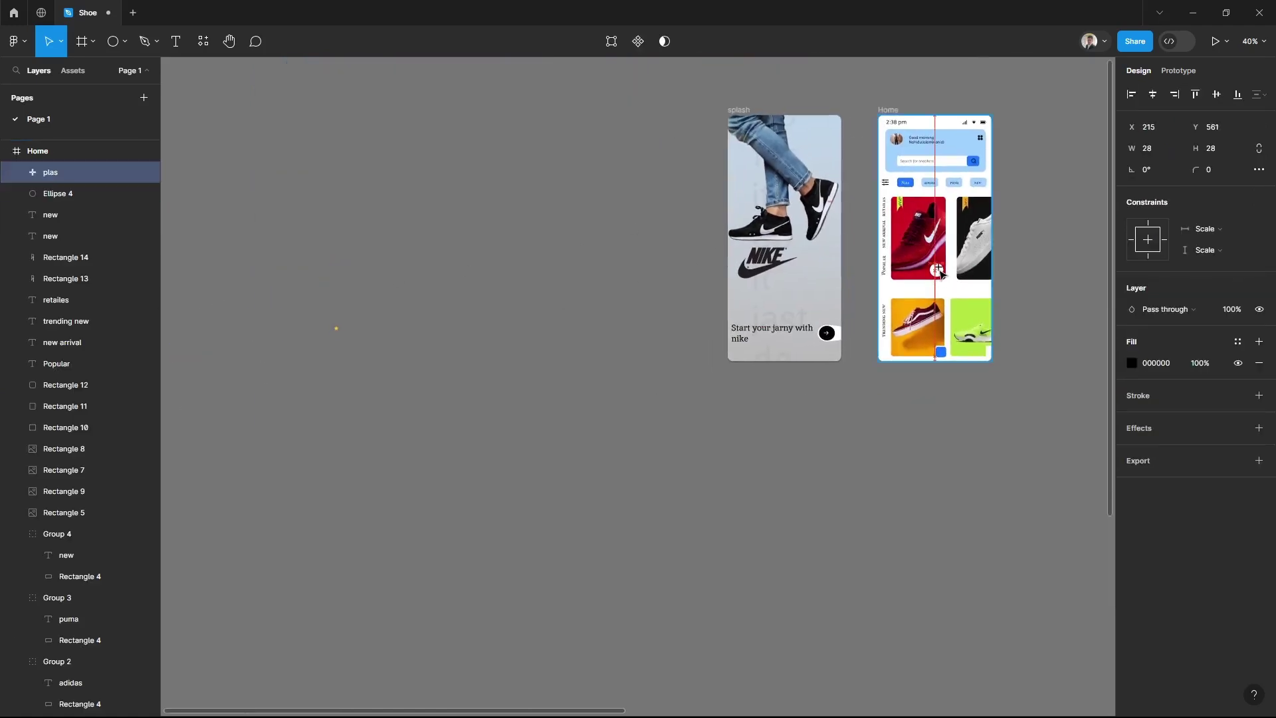
{"action": "left_click", "coordinate": [1030, 275]}
{"action": "scroll", "coordinate": [1029, 275], "scroll_direction": "up", "scroll_amount": 5}
{"action": "scroll", "coordinate": [967, 295], "scroll_direction": "up", "scroll_amount": 3}
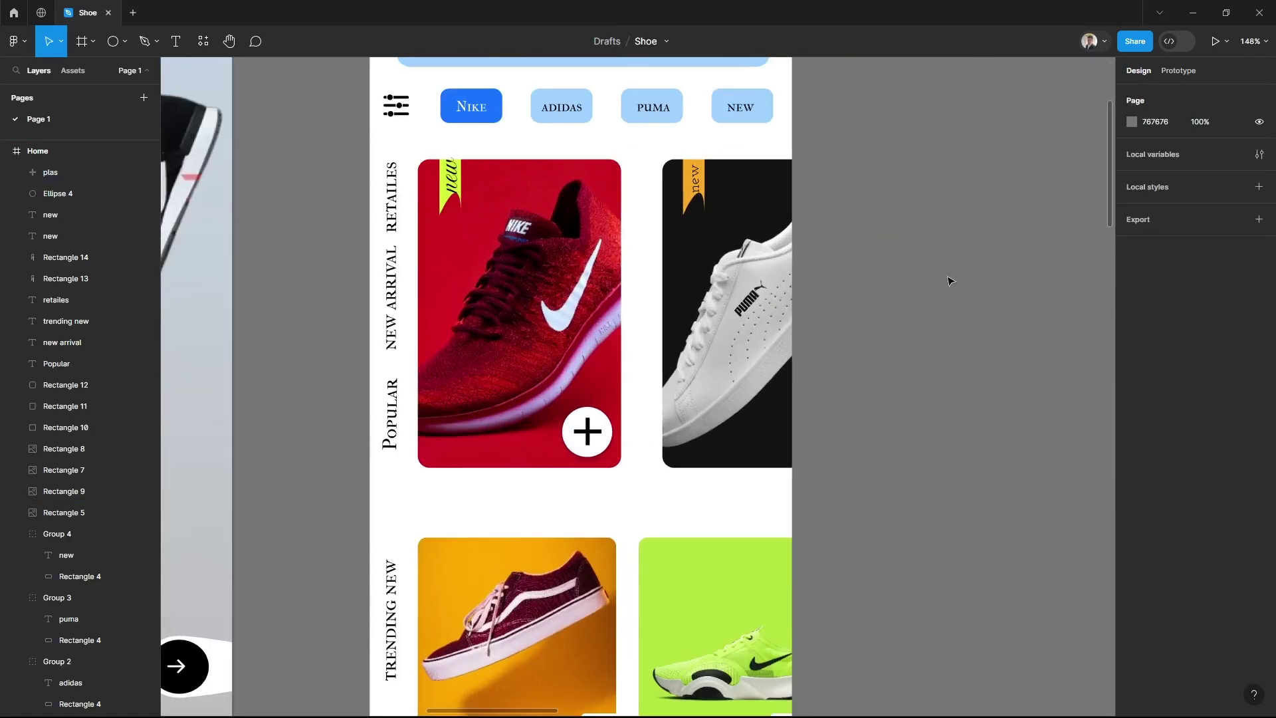
{"action": "scroll", "coordinate": [1016, 279], "scroll_direction": "left", "scroll_amount": 2}
Place a new text label on the red card and try the Jockey One font
{"action": "key", "text": "t"}
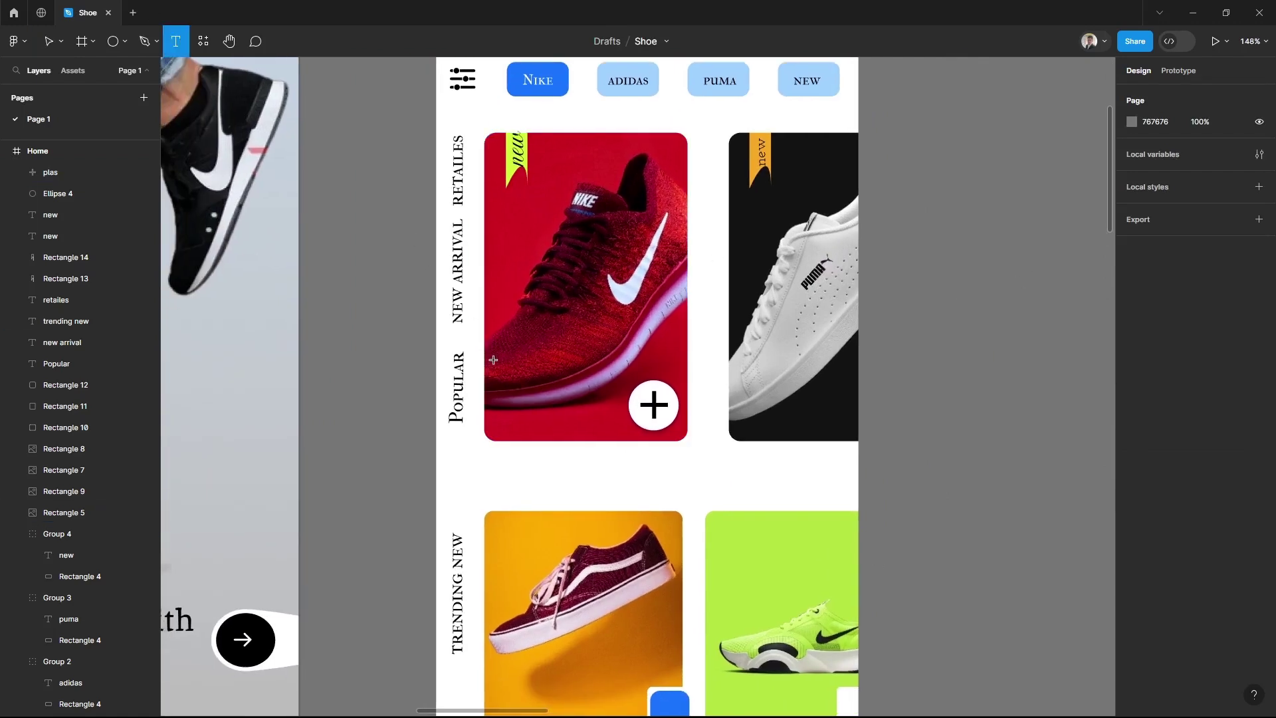
{"action": "left_click", "coordinate": [493, 359]}
{"action": "type", "text": "Shoe nike one"}
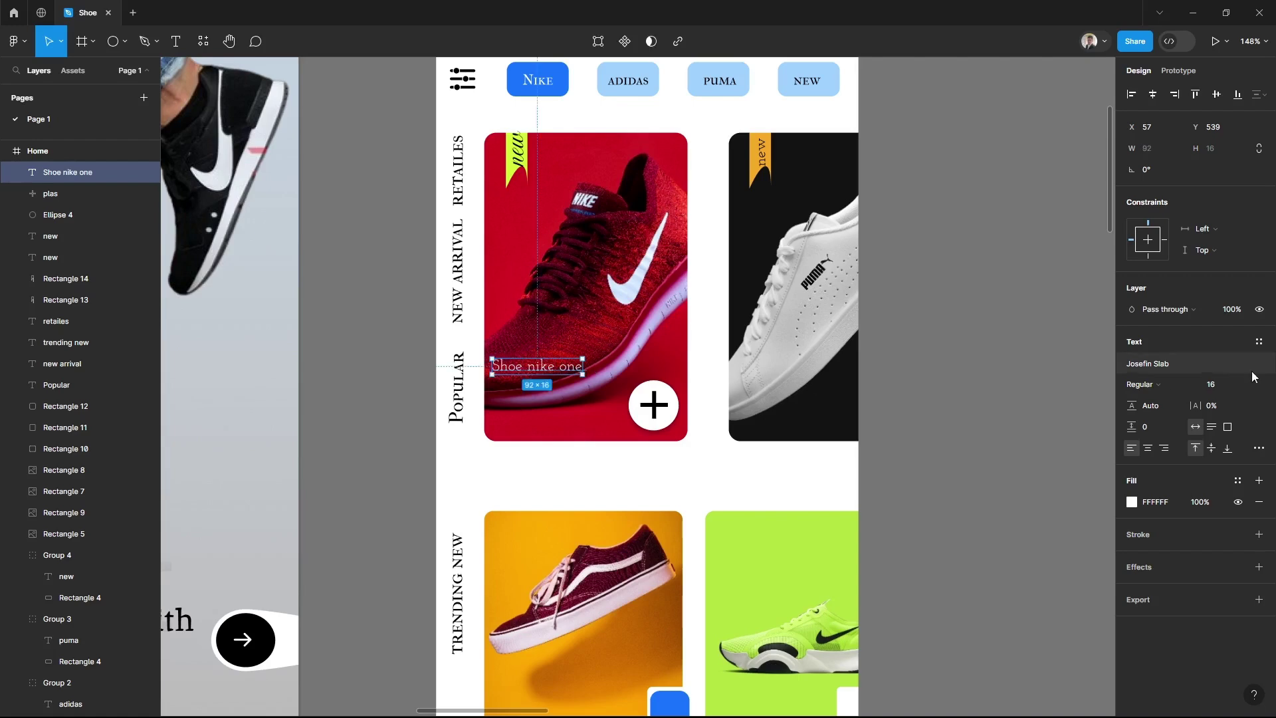
{"action": "left_click", "coordinate": [1210, 384]}
{"action": "left_click", "coordinate": [1147, 363]}
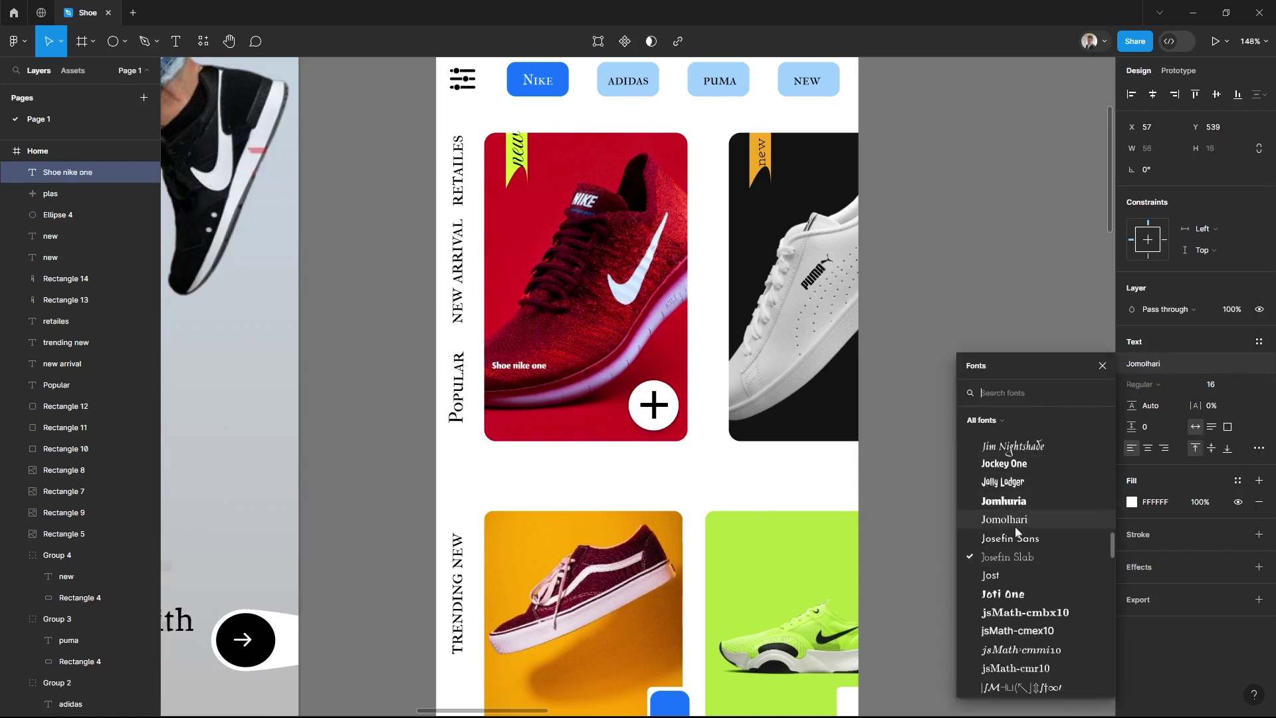
{"action": "left_click", "coordinate": [1004, 463]}
Give the label a white fill, font size 24 and the Javanese Text font
{"action": "left_click", "coordinate": [1131, 502]}
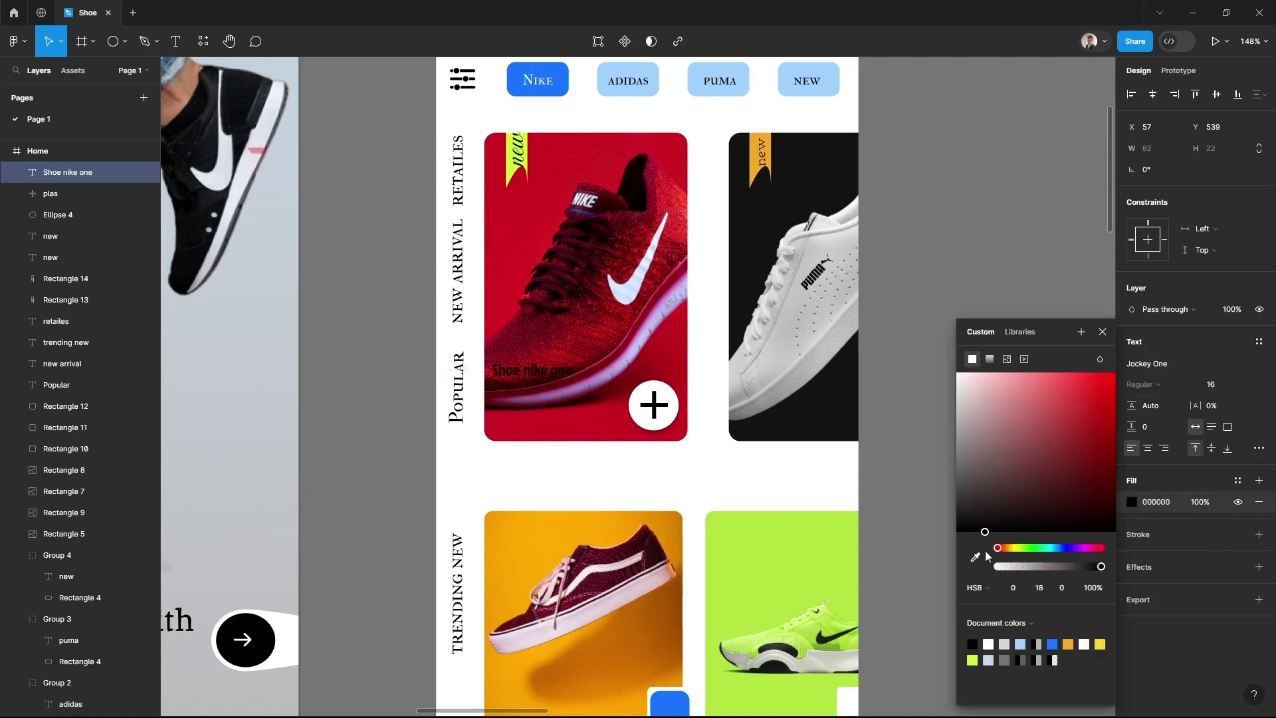
{"action": "left_click", "coordinate": [1102, 332]}
{"action": "left_click", "coordinate": [1244, 384]}
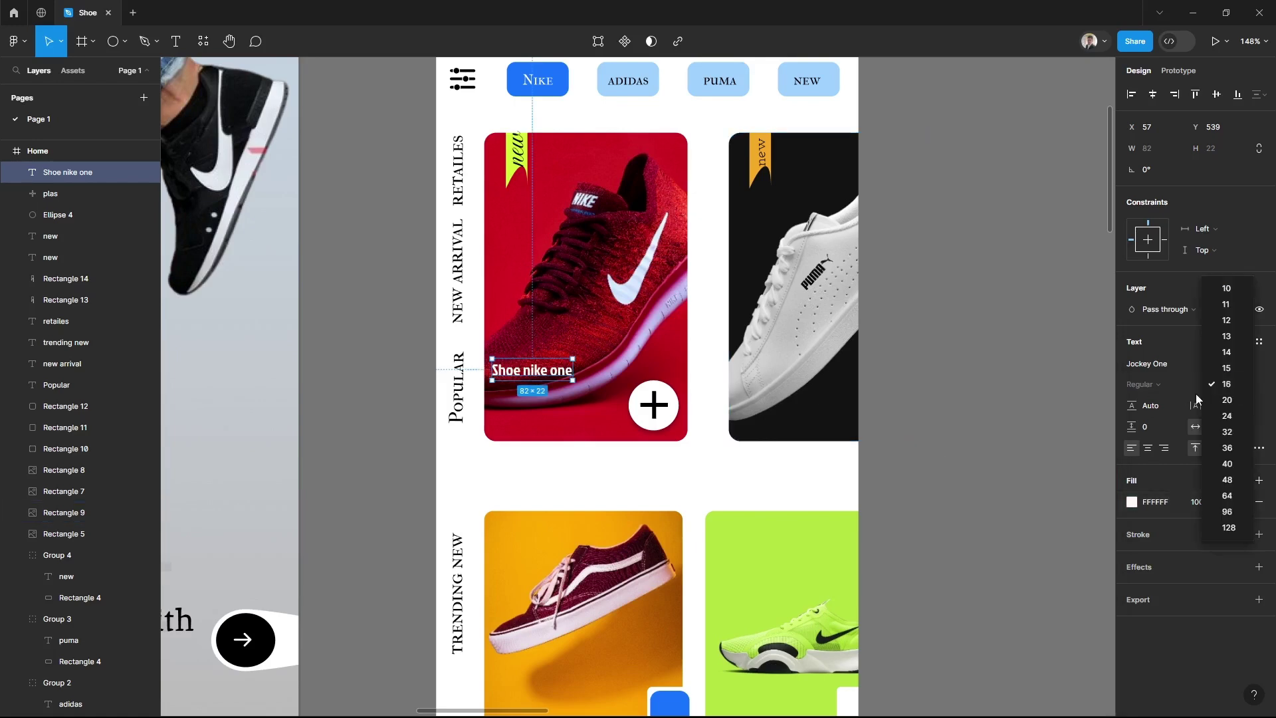
{"action": "left_click", "coordinate": [1226, 417]}
{"action": "left_click", "coordinate": [1146, 363]}
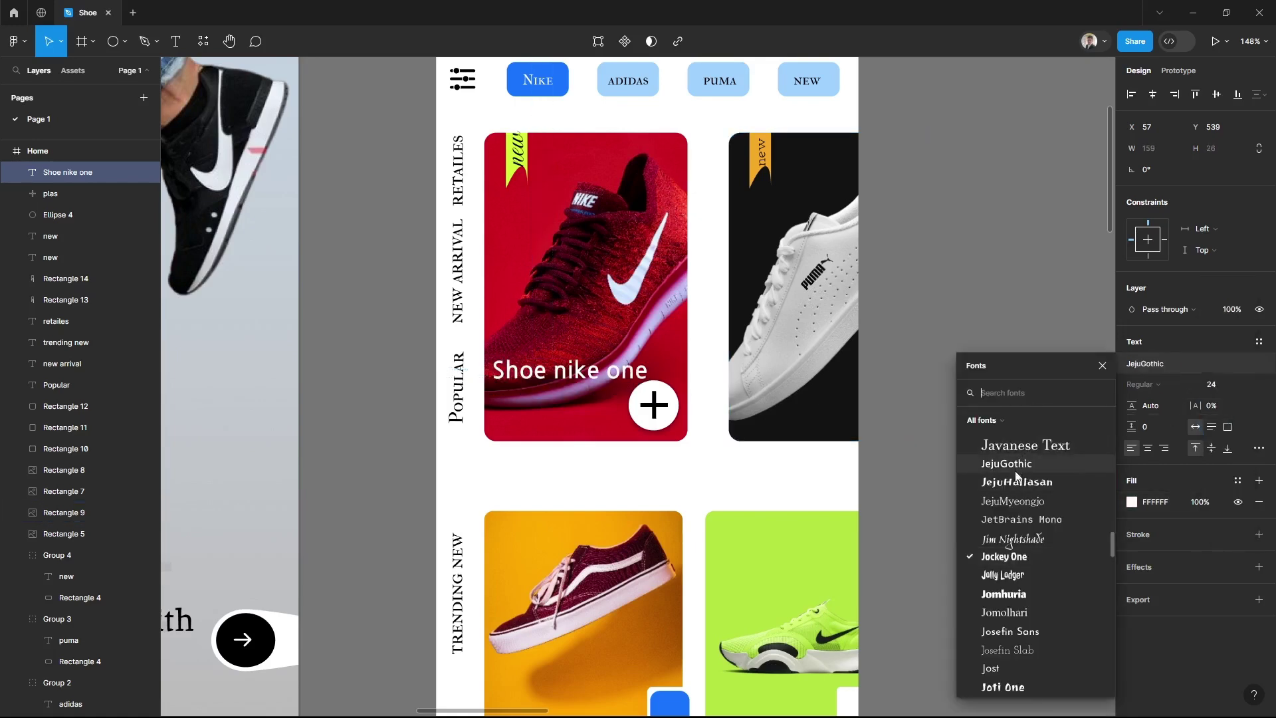
{"action": "left_click", "coordinate": [1019, 452]}
Move 'Shoe nike one' higher on the card and add a second text box below it
{"action": "left_click", "coordinate": [563, 381]}
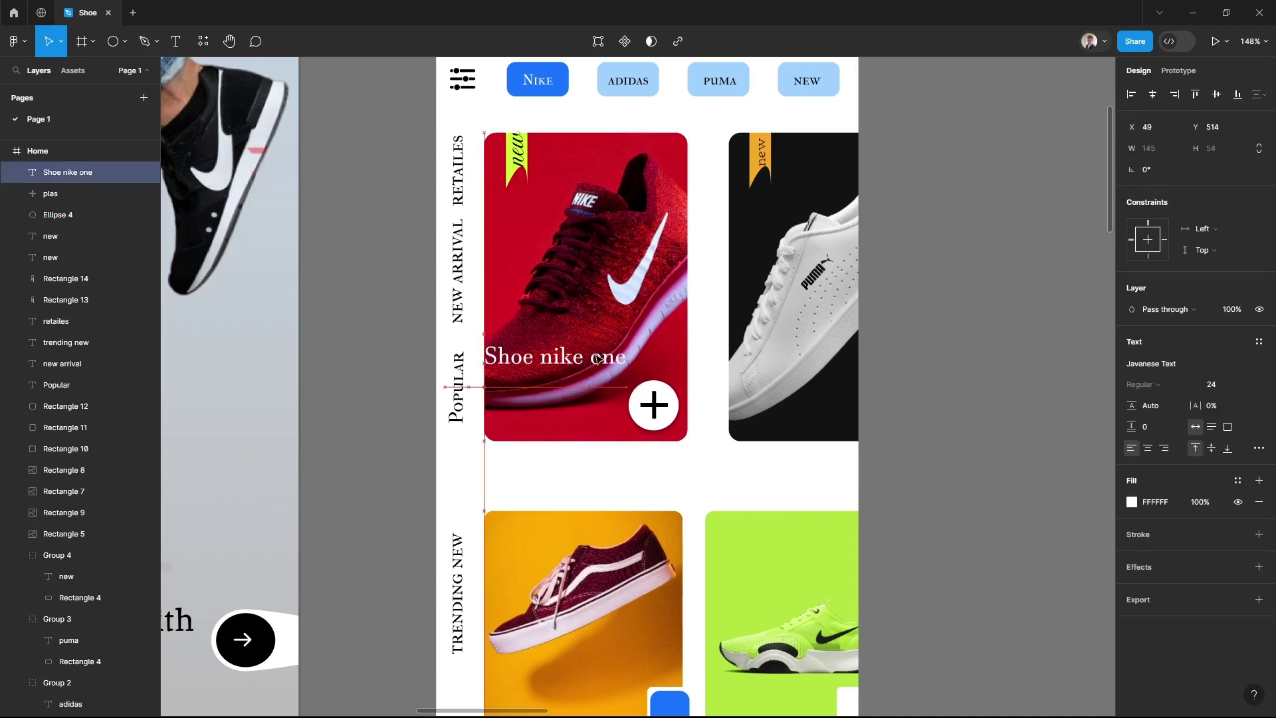
{"action": "left_click_drag", "start_coordinate": [563, 381], "coordinate": [562, 364]}
{"action": "key", "text": "t"}
{"action": "left_click", "coordinate": [507, 402]}
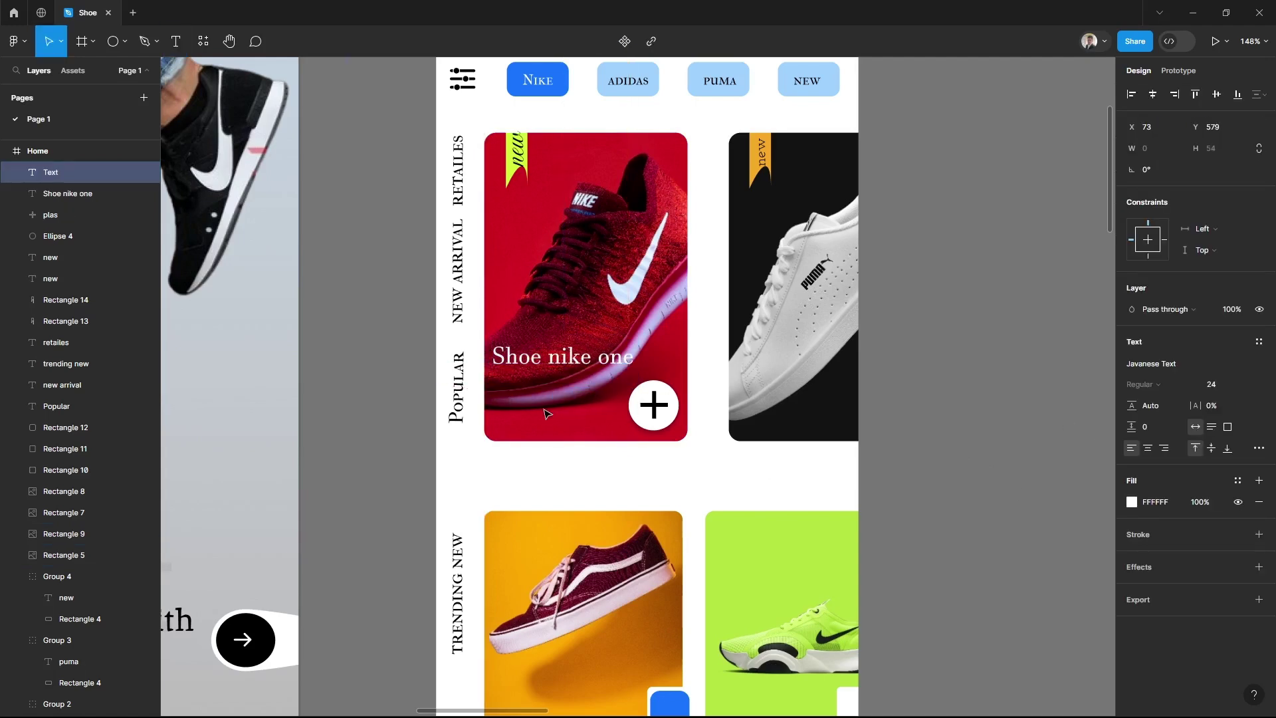
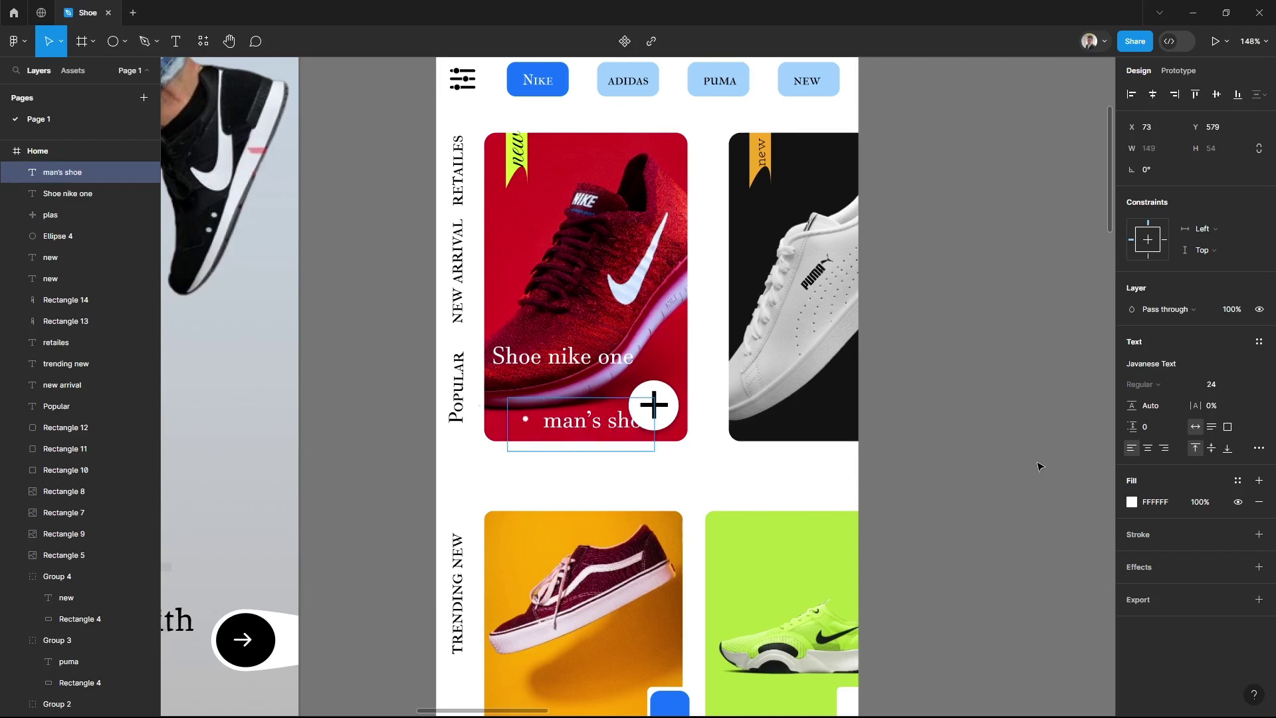
Move the man's shoe / 3 color bullets under the Shoe nike one title and set them to size 16
{"action": "left_click_drag", "start_coordinate": [581, 420], "coordinate": [558, 380]}
{"action": "type", "text": "3 color"}
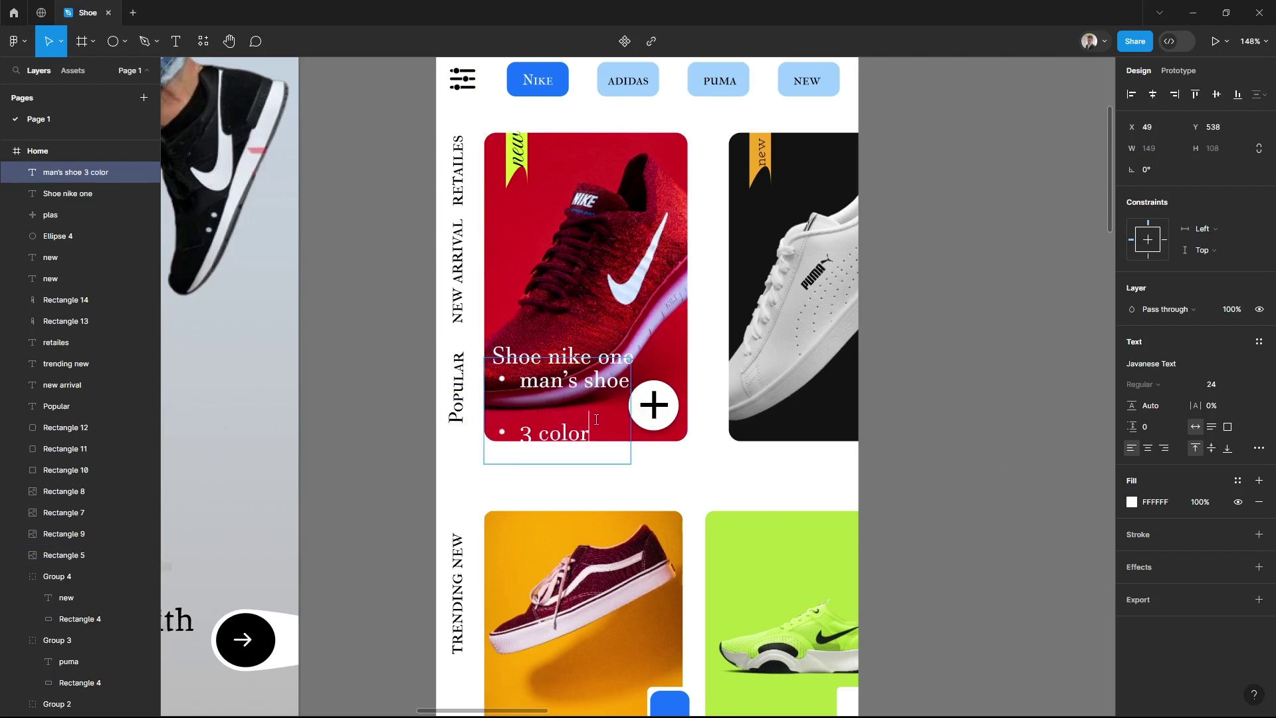
{"action": "key", "text": "Escape"}
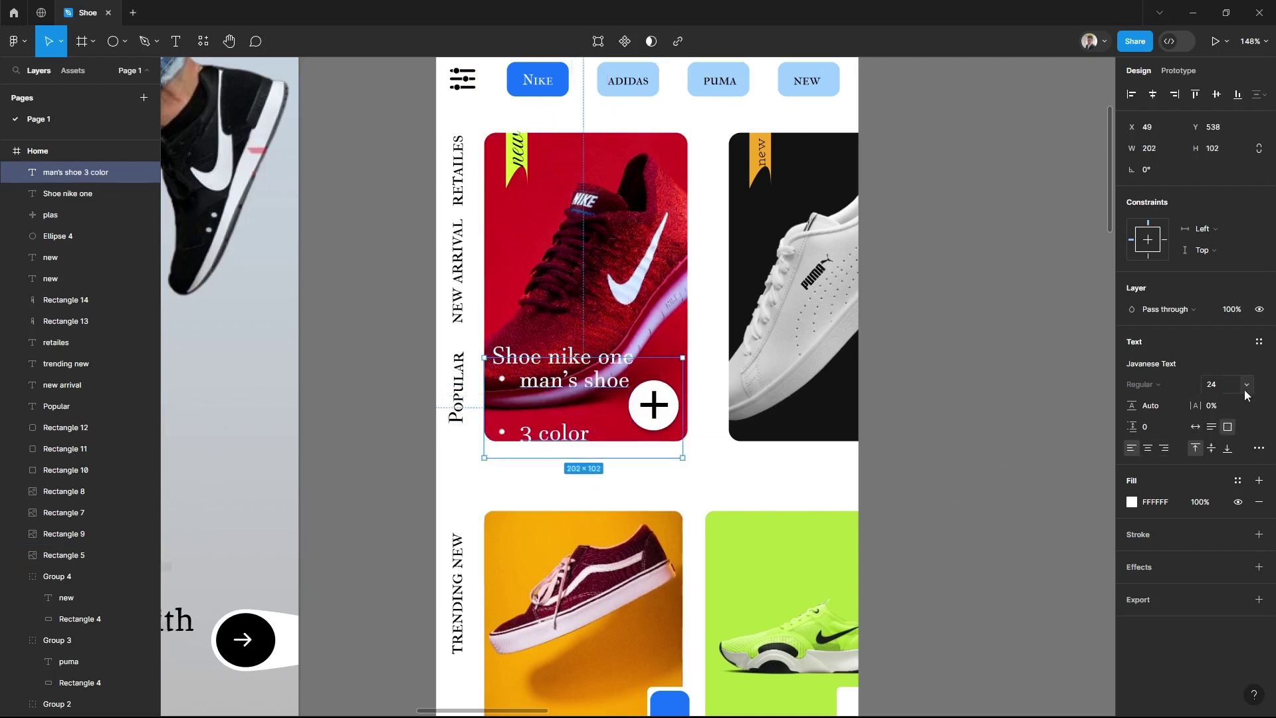
{"action": "left_click", "coordinate": [1237, 386]}
{"action": "left_click", "coordinate": [1227, 352]}
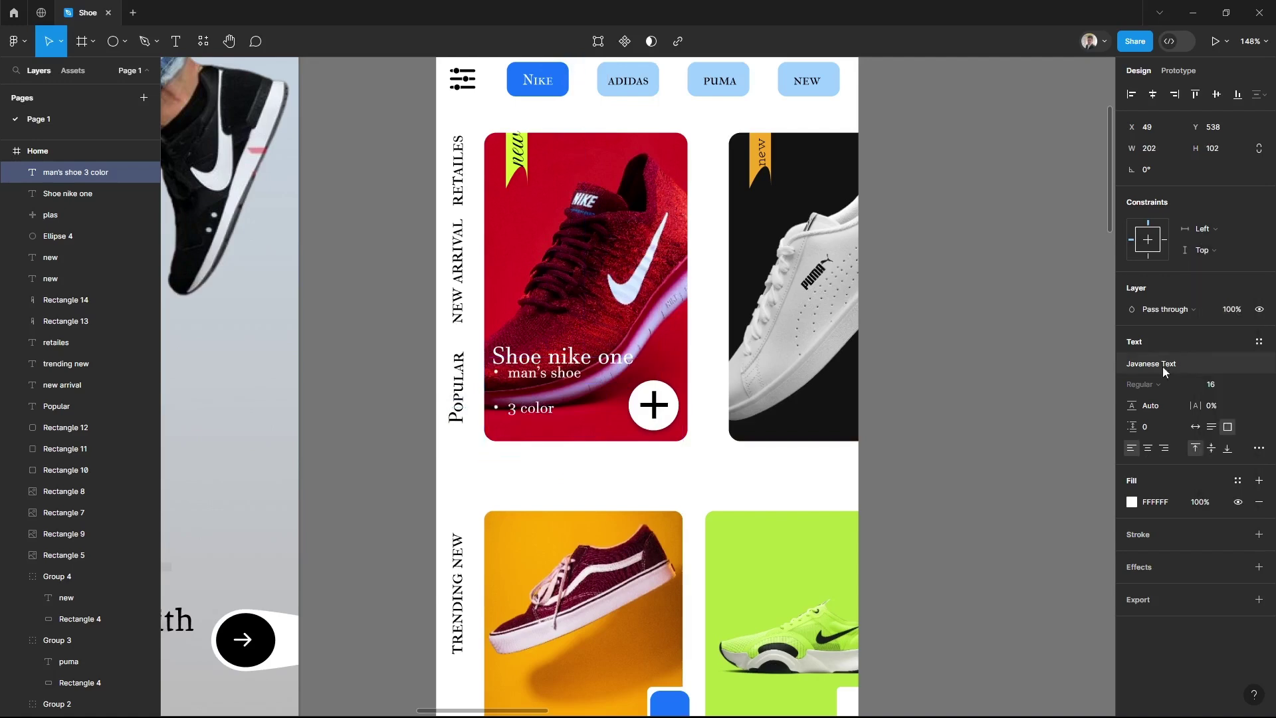
{"action": "double_click", "coordinate": [509, 409]}
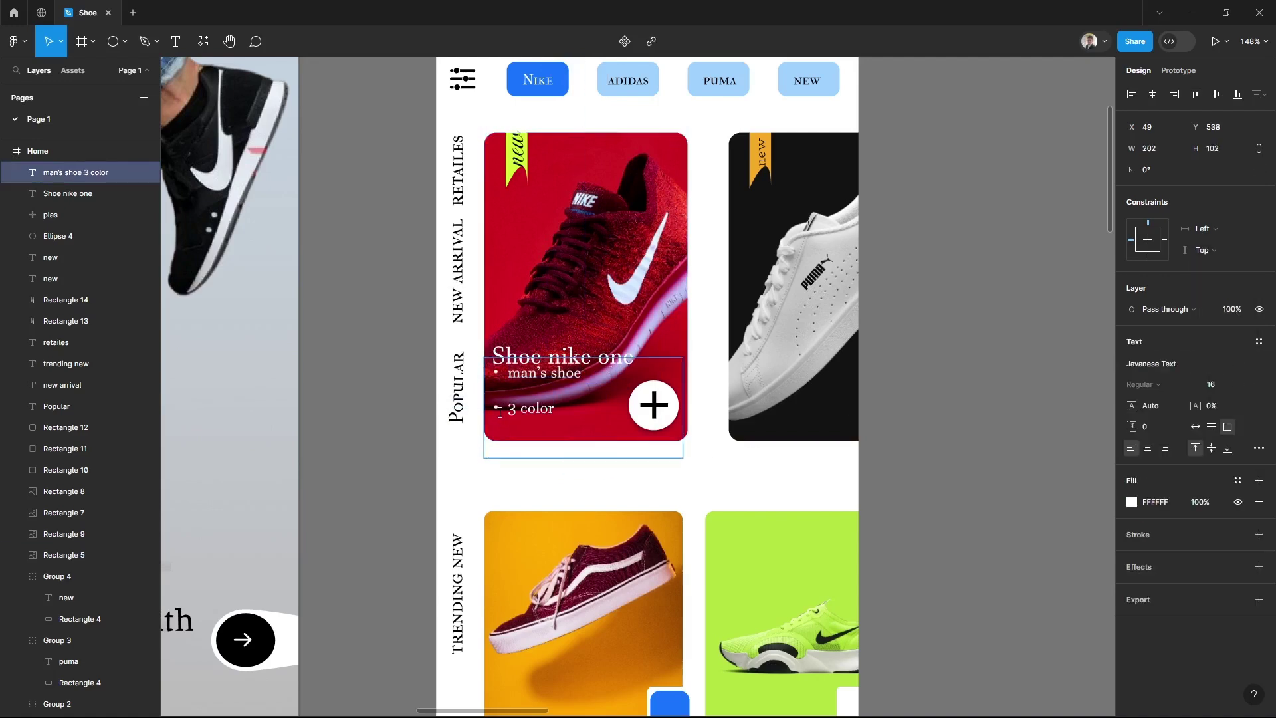
{"action": "key", "text": "Escape"}
{"action": "left_click", "coordinate": [877, 492]}
{"action": "left_click", "coordinate": [538, 384]}
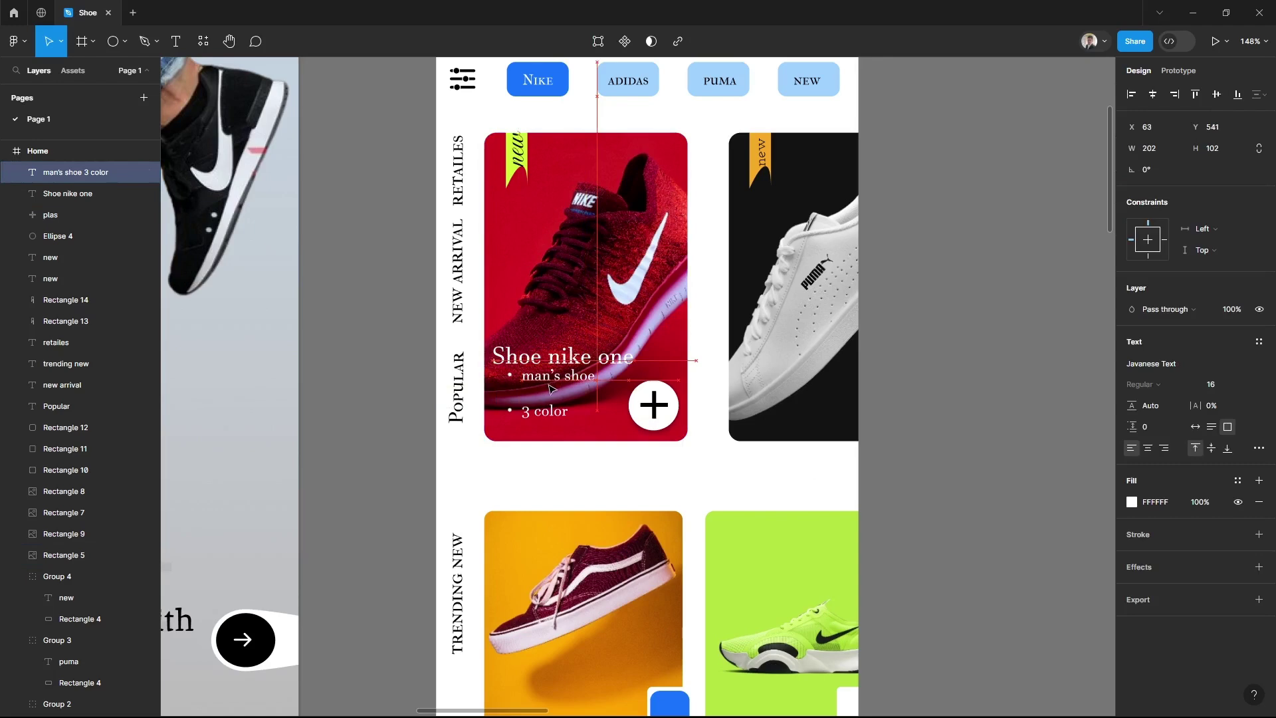
{"action": "left_click", "coordinate": [1011, 433]}
{"action": "scroll", "coordinate": [797, 296], "scroll_direction": "down", "scroll_amount": 3}
Copy the Nike title and bullets onto the white Puma card, changing the count to 4color
{"action": "left_click", "coordinate": [598, 297]}
{"action": "left_click", "coordinate": [557, 308], "text": "shift"}
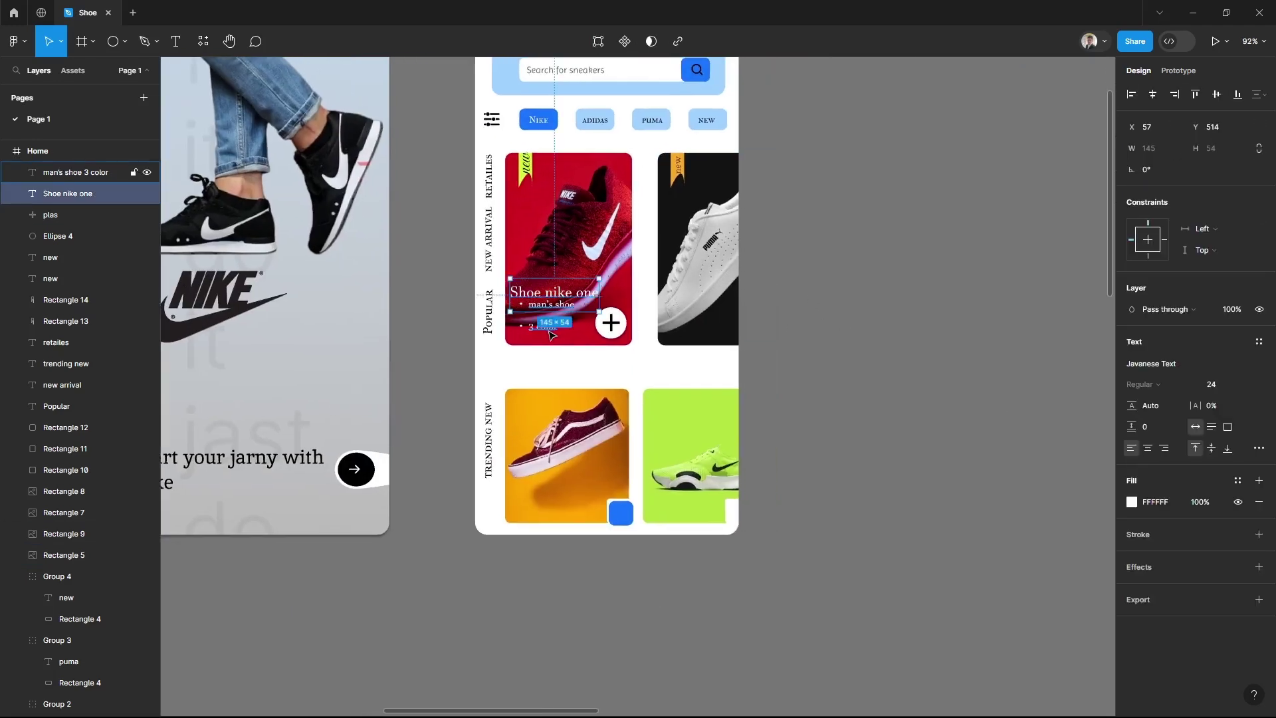
{"action": "key", "text": "ctrl+d"}
{"action": "left_click_drag", "start_coordinate": [557, 308], "coordinate": [715, 312]}
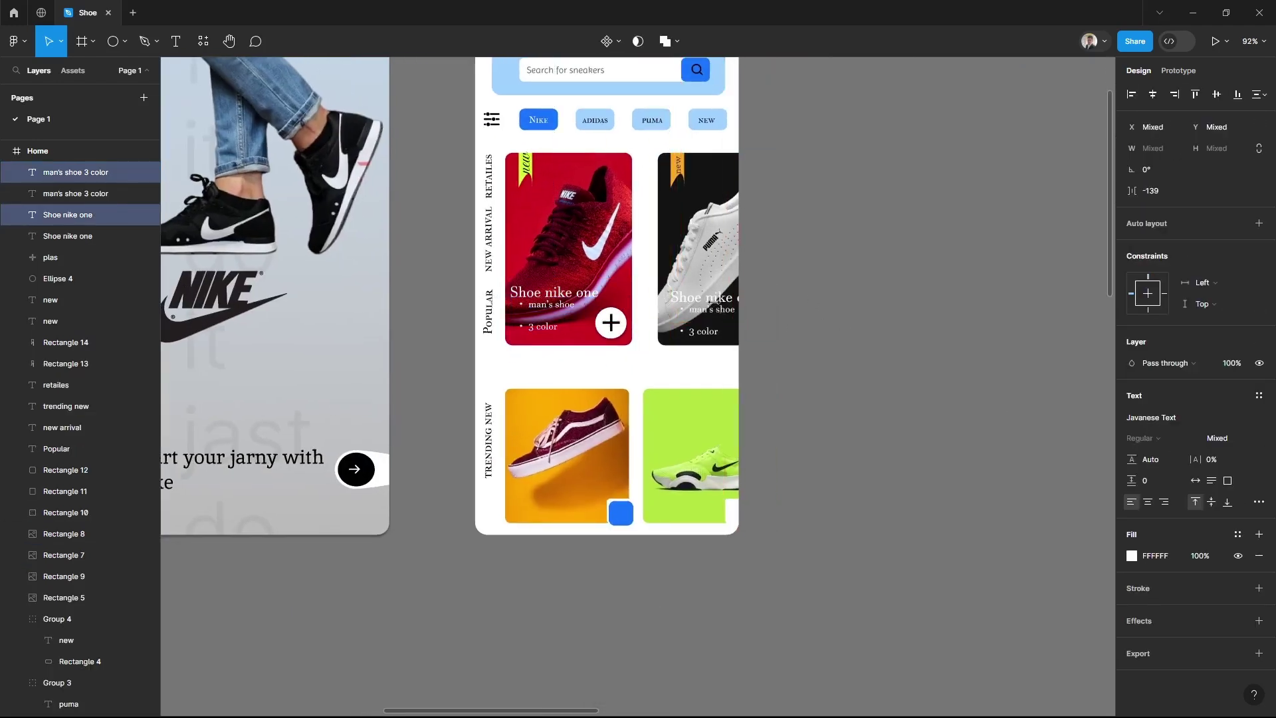
{"action": "double_click", "coordinate": [735, 297]}
{"action": "type", "text": "puma"}
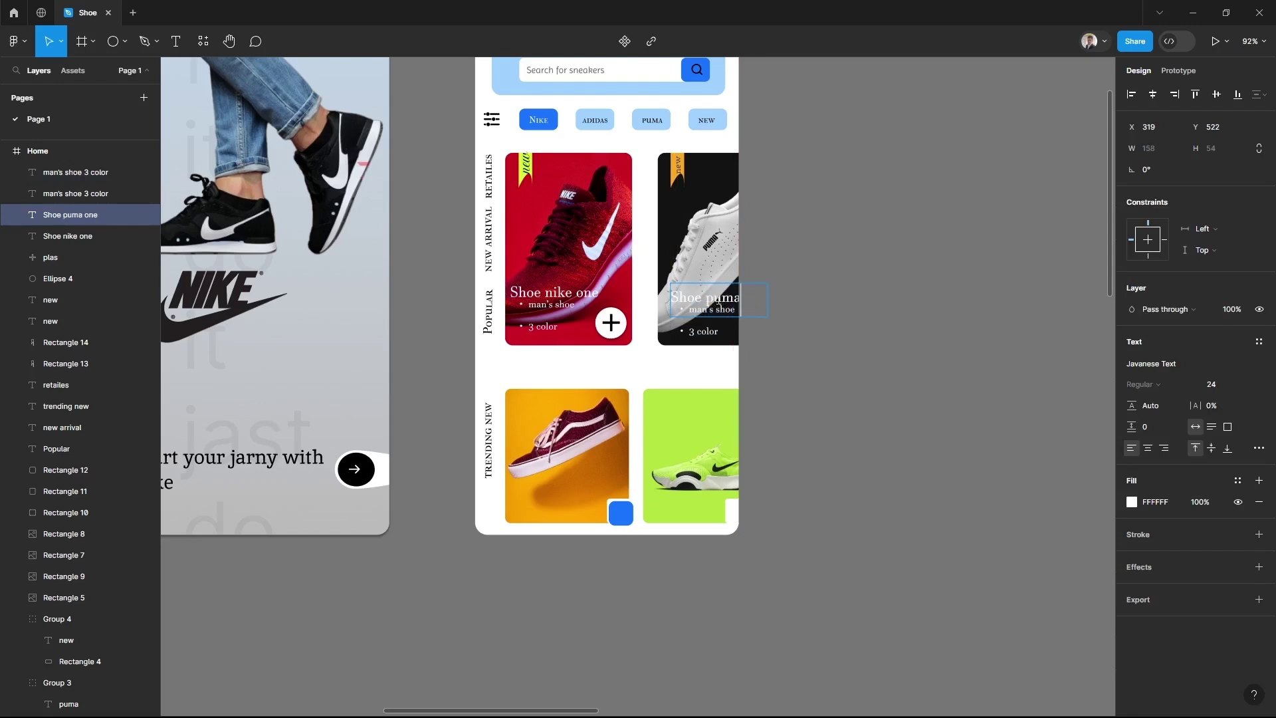
{"action": "left_click", "coordinate": [869, 454]}
{"action": "left_click", "coordinate": [710, 333]}
{"action": "type", "text": "4"}
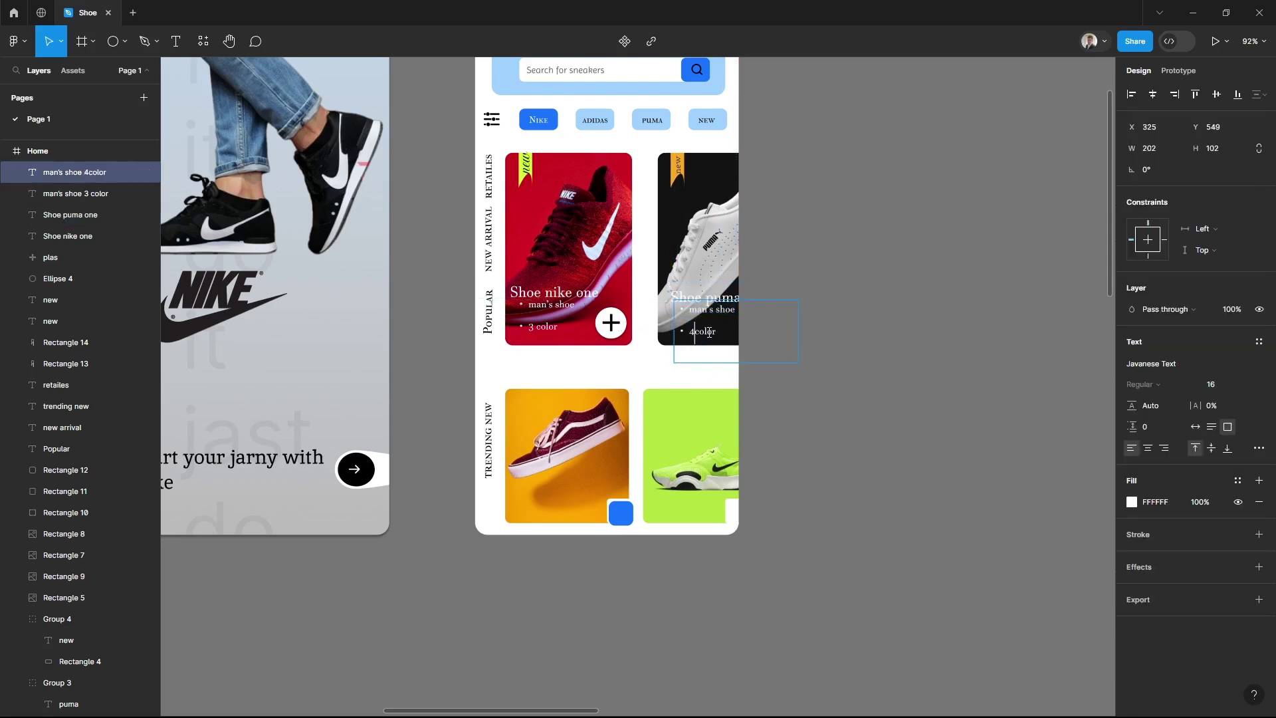
{"action": "key", "text": "Escape"}
{"action": "key", "text": "Escape"}
{"action": "scroll", "coordinate": [863, 382], "scroll_direction": "down", "scroll_amount": 5, "text": "ctrl"}
{"action": "scroll", "coordinate": [844, 416], "scroll_direction": "up", "scroll_amount": 3, "text": "ctrl"}
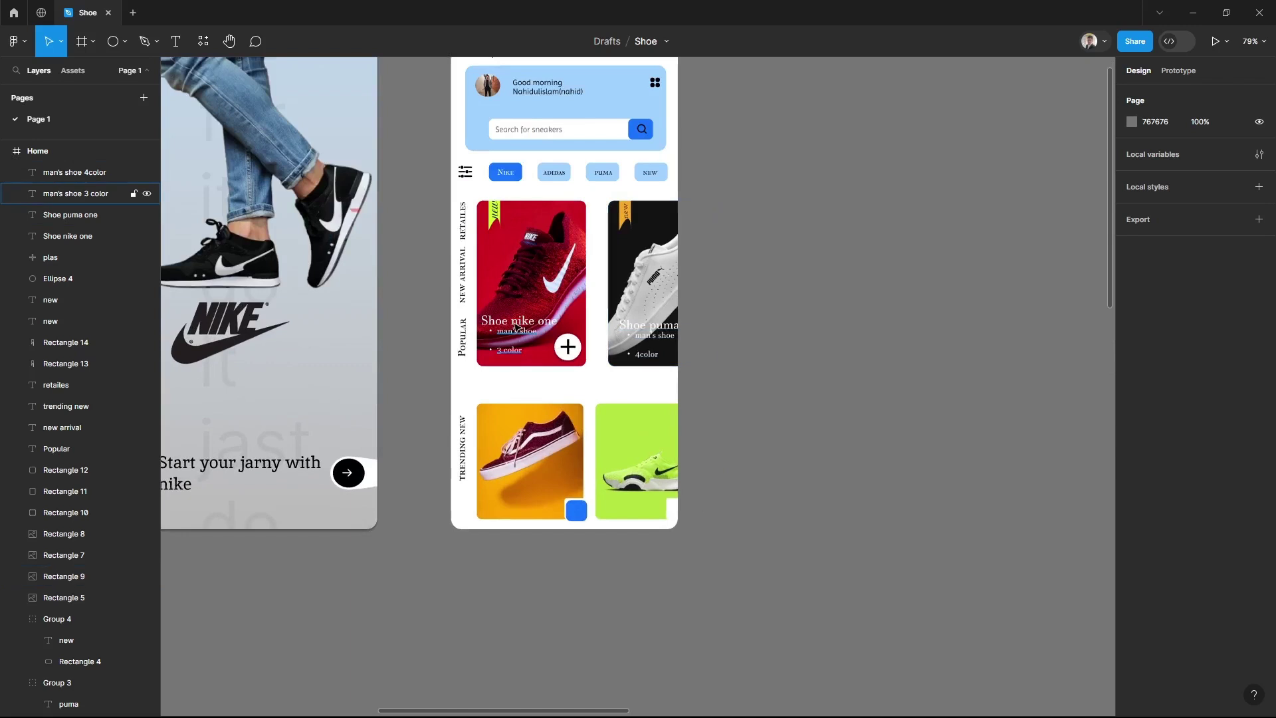
Duplicate the plus icon onto the orange card's button
{"action": "left_click", "coordinate": [568, 345]}
{"action": "key", "text": "ctrl+d"}
{"action": "left_click_drag", "start_coordinate": [568, 345], "coordinate": [578, 514]}
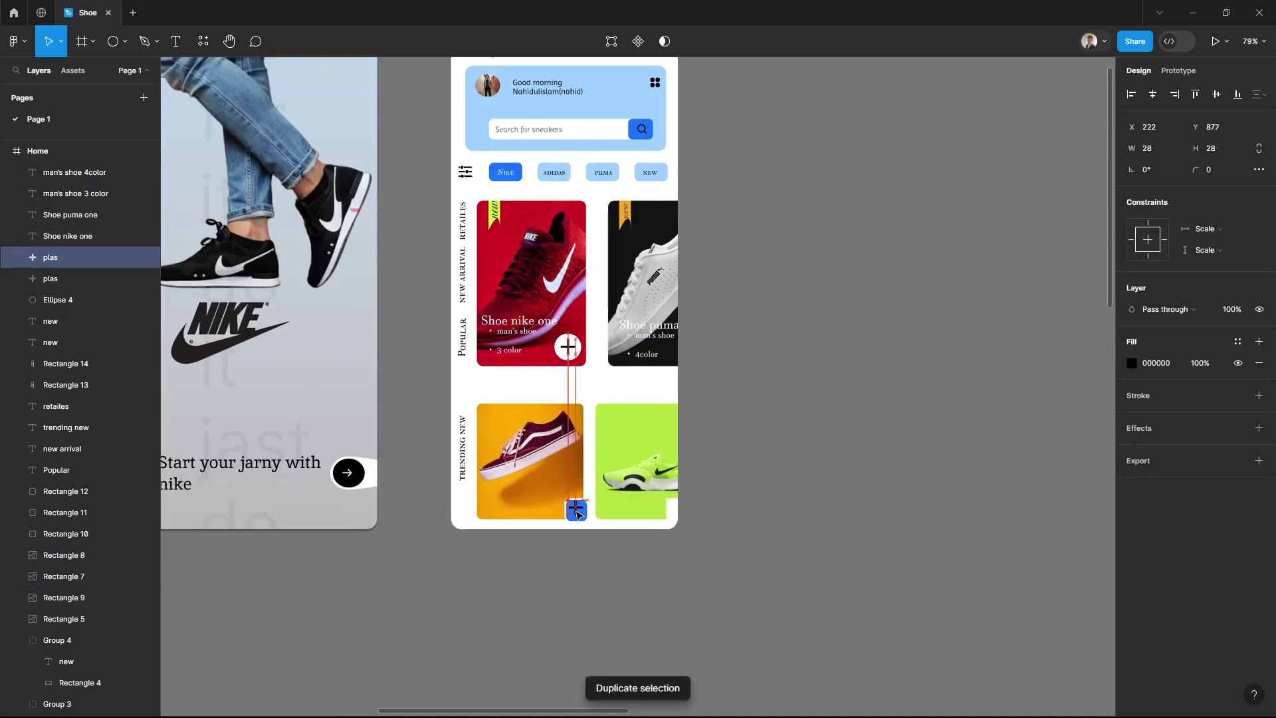
{"action": "left_click", "coordinate": [554, 520]}
Fill the green card's corner square blue (1774FF) and duplicate the Shoe nike one title
{"action": "left_click", "coordinate": [679, 514]}
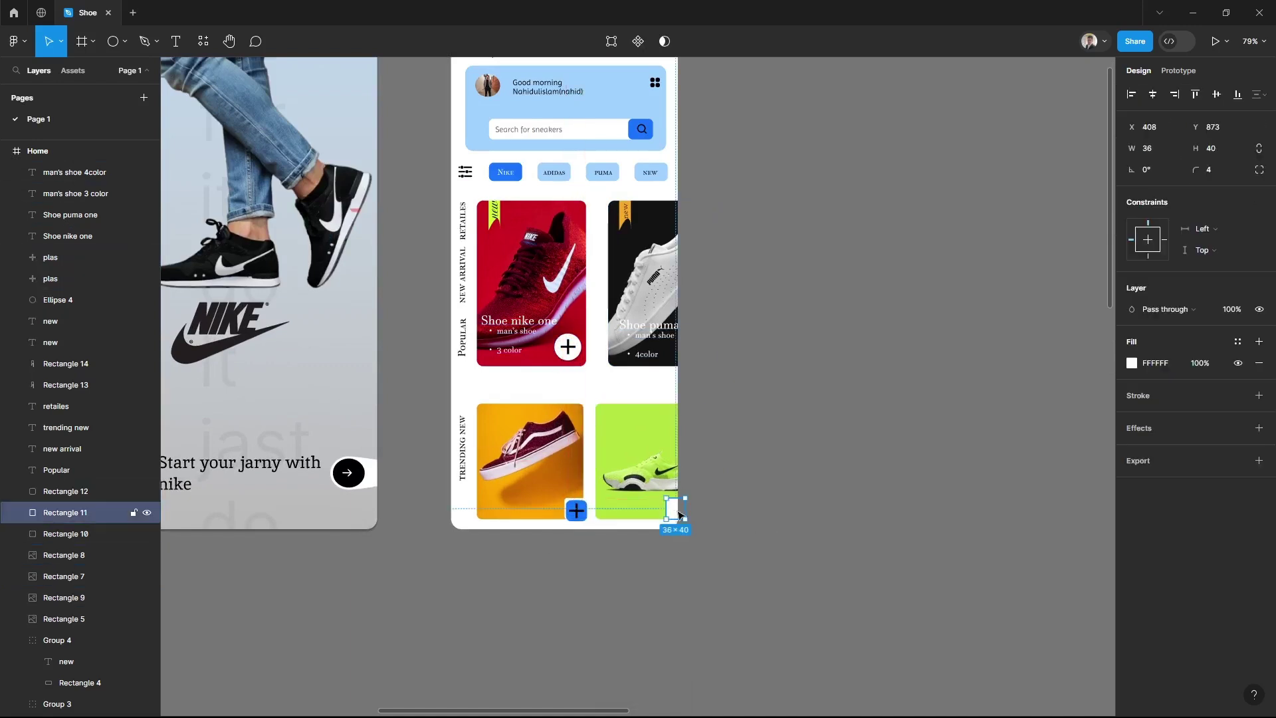
{"action": "left_click", "coordinate": [1131, 363]}
{"action": "left_click", "coordinate": [1056, 644]}
{"action": "key", "text": "Escape"}
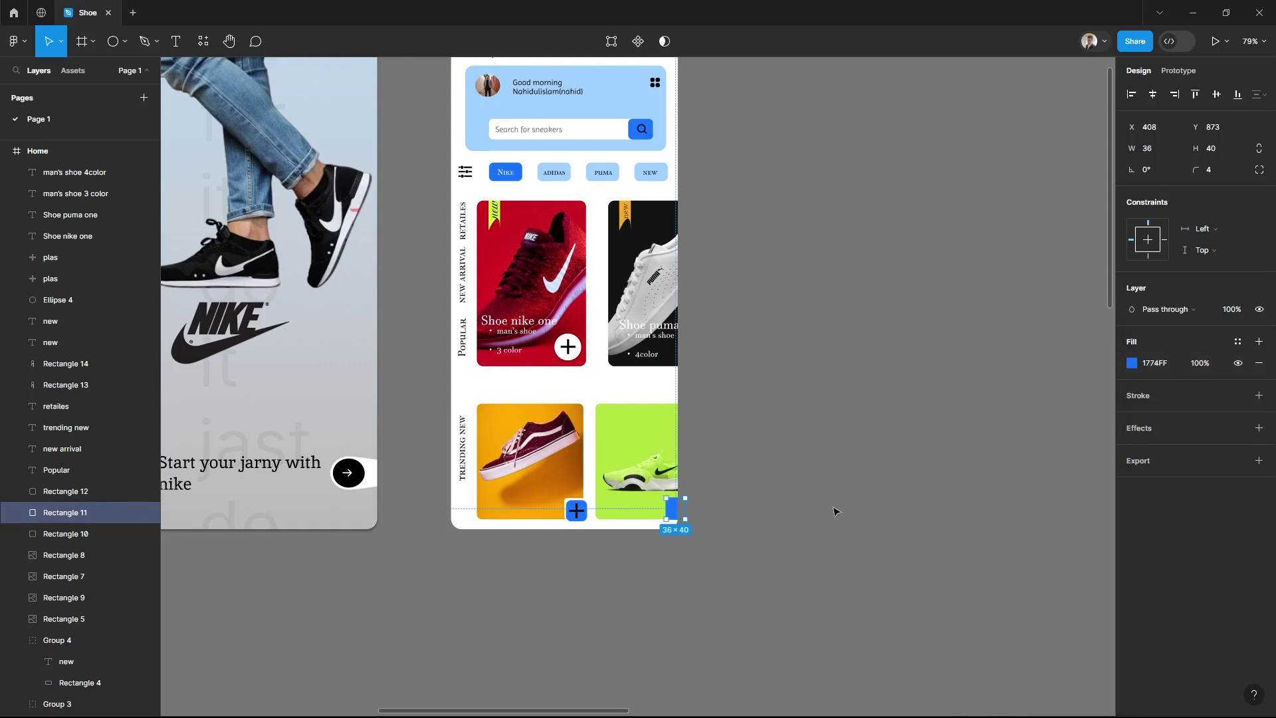
{"action": "left_click", "coordinate": [576, 511]}
{"action": "left_click", "coordinate": [1131, 362]}
{"action": "key", "text": "Escape"}
{"action": "left_click", "coordinate": [812, 425]}
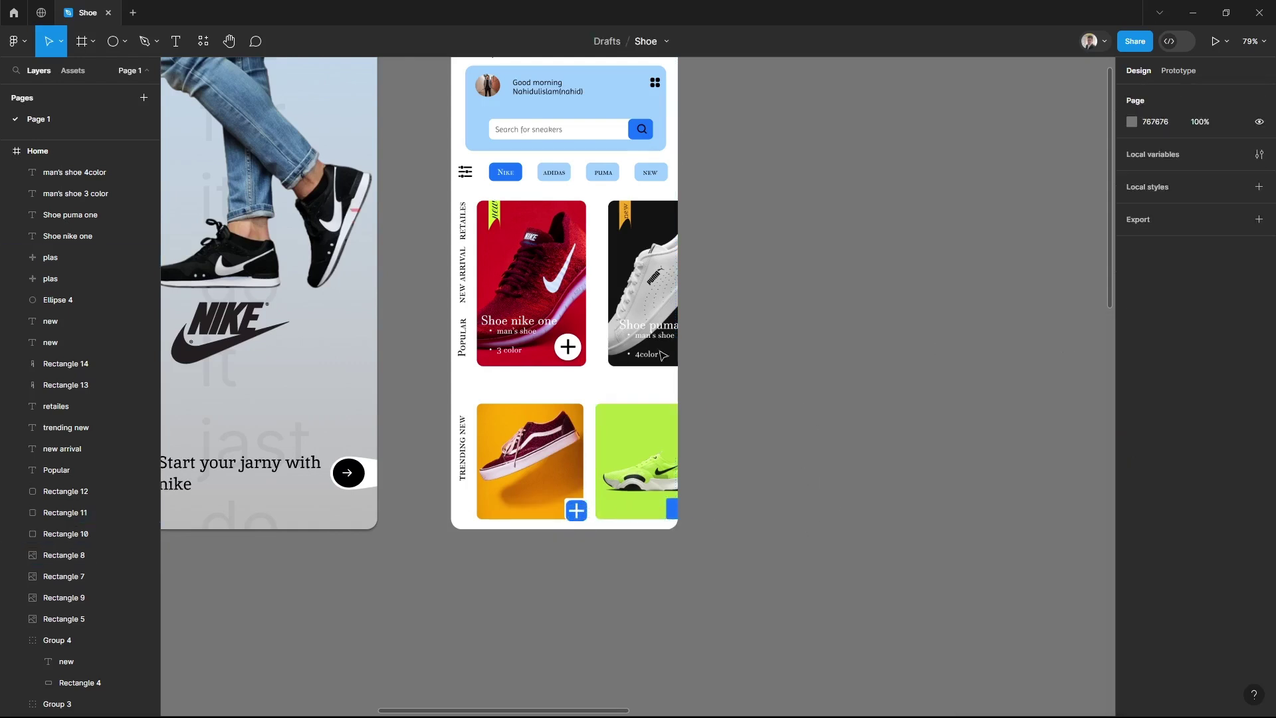
{"action": "left_click", "coordinate": [525, 322]}
{"action": "key", "text": "ctrl+d"}
Place the title copy on the orange card and change it to 'Shoe nike flex'
{"action": "left_click_drag", "start_coordinate": [535, 495], "coordinate": [526, 489]}
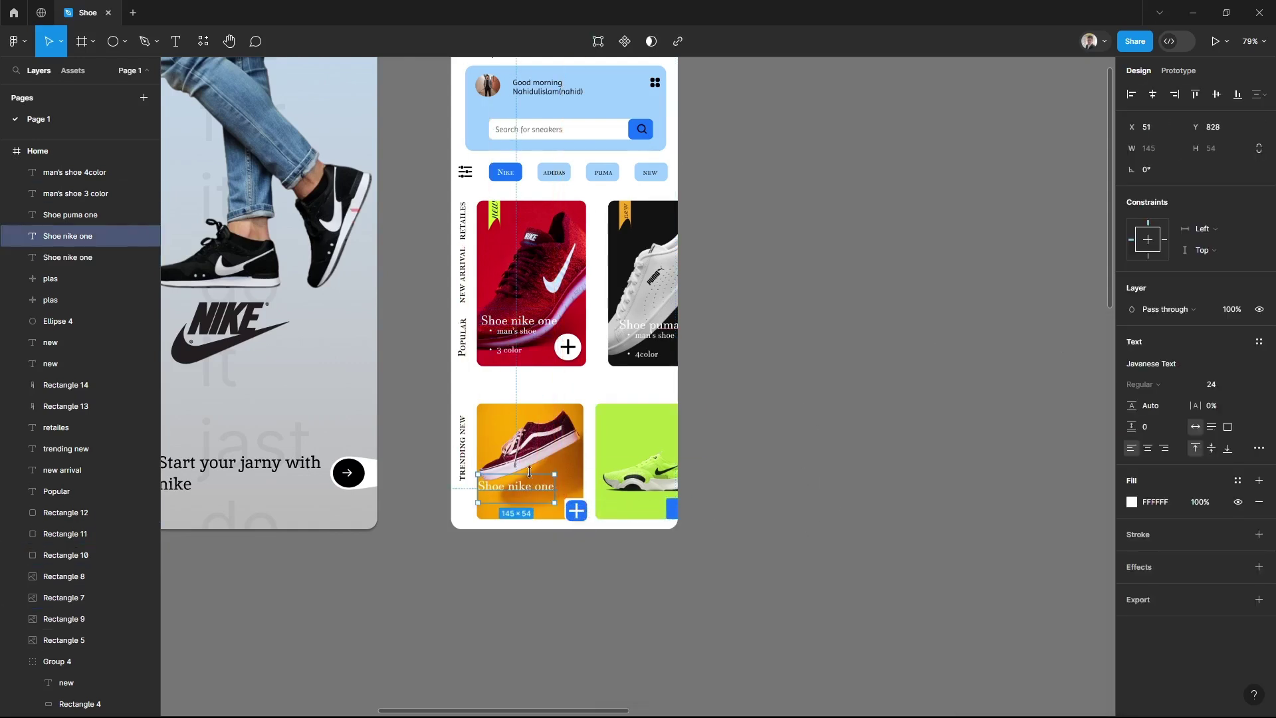
{"action": "scroll", "coordinate": [527, 490], "scroll_direction": "up", "scroll_amount": 5}
{"action": "left_click_drag", "start_coordinate": [444, 472], "coordinate": [451, 473]}
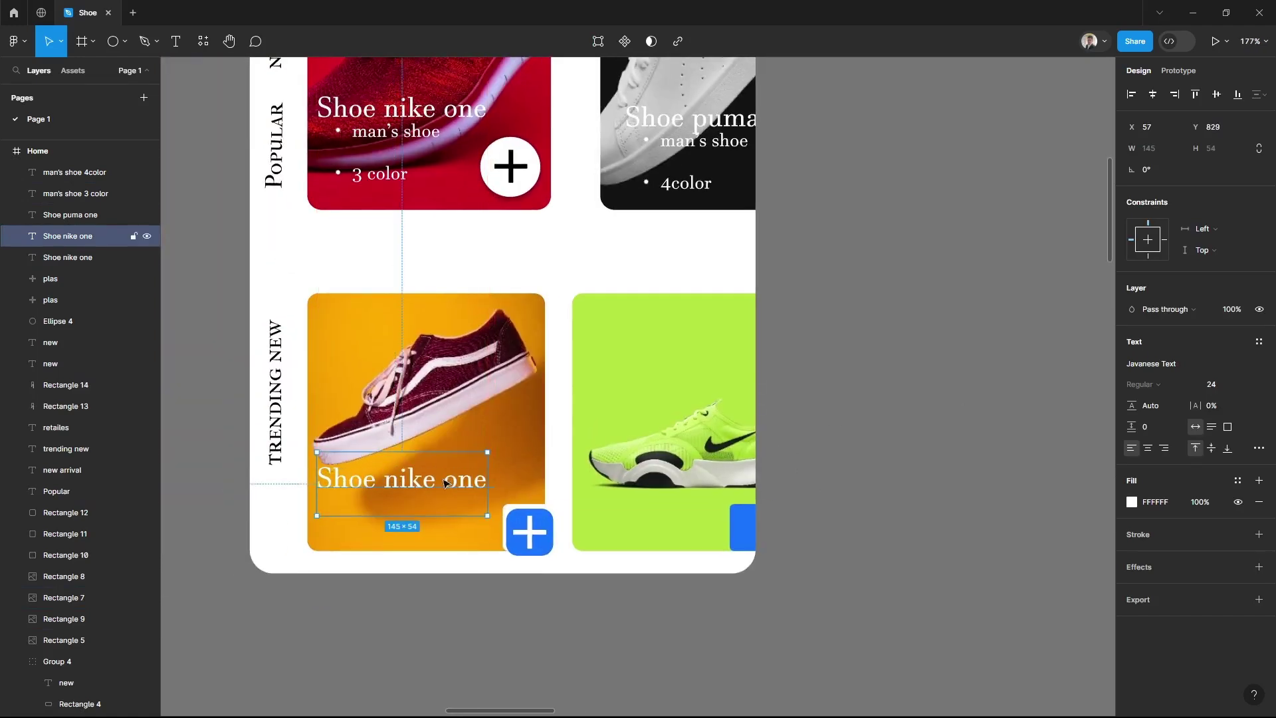
{"action": "double_click", "coordinate": [444, 484]}
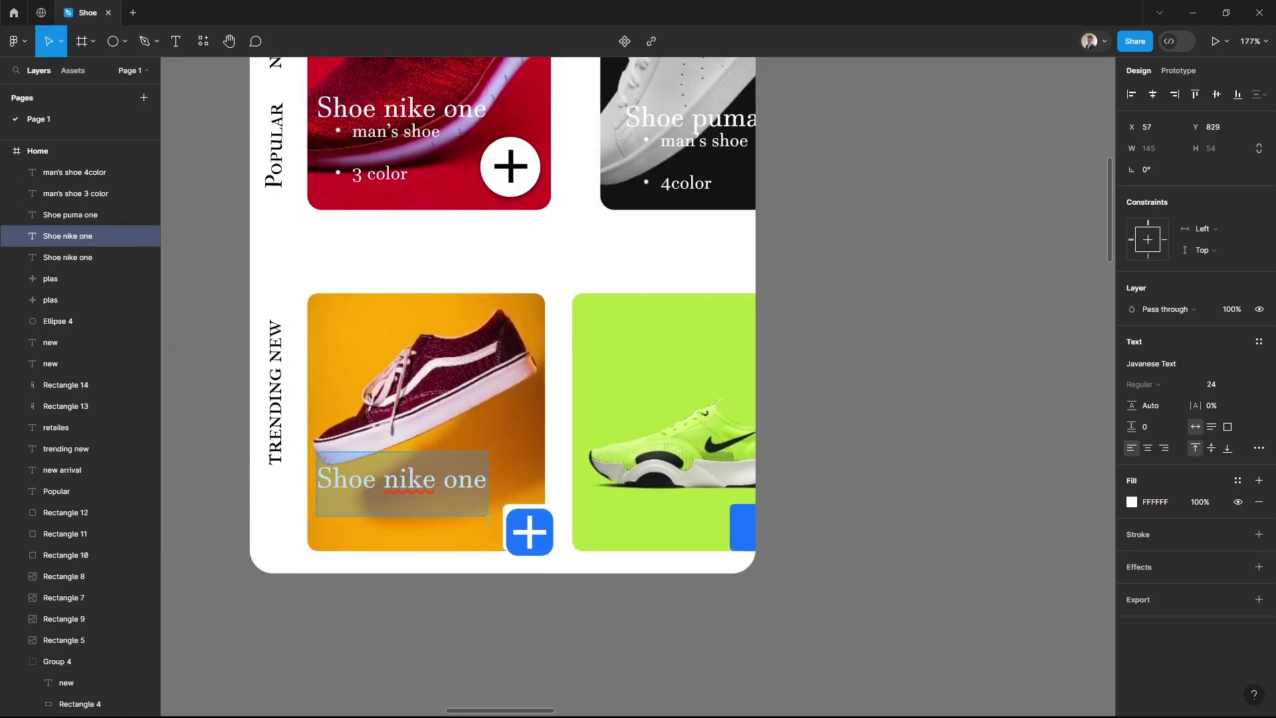
{"action": "left_click", "coordinate": [483, 481]}
{"action": "type", "text": "flex"}
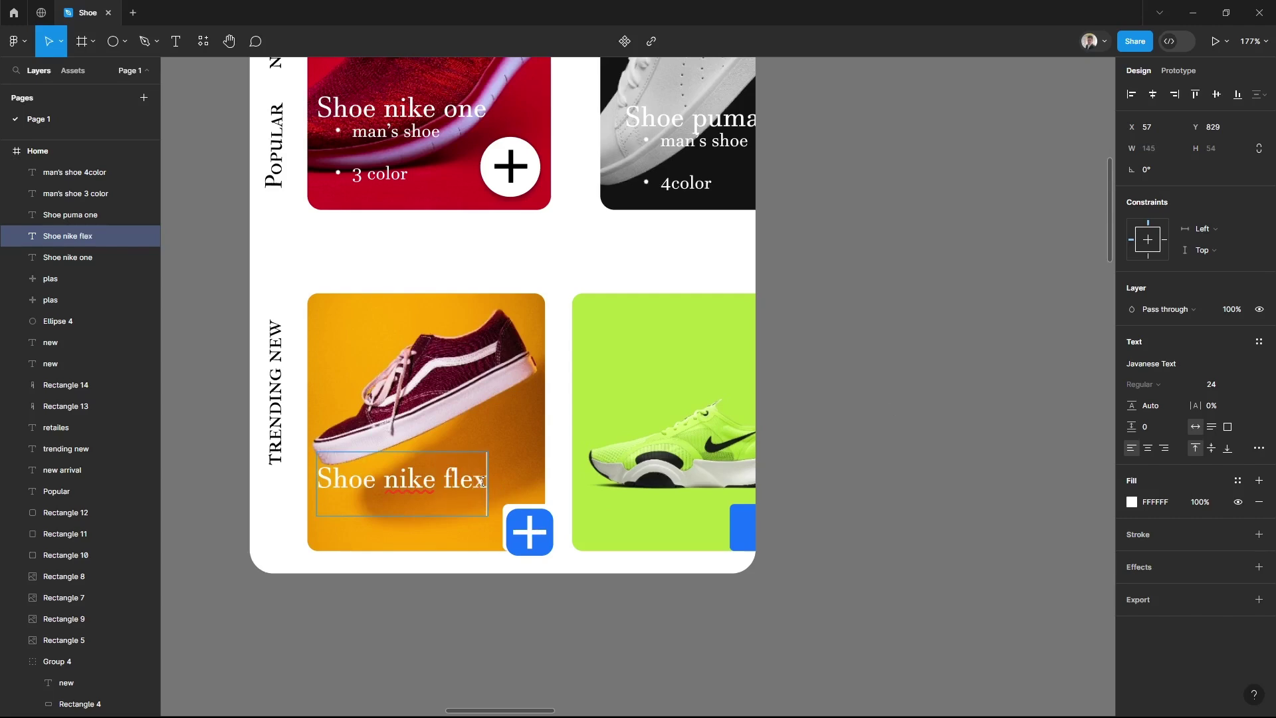
{"action": "key", "text": "Escape"}
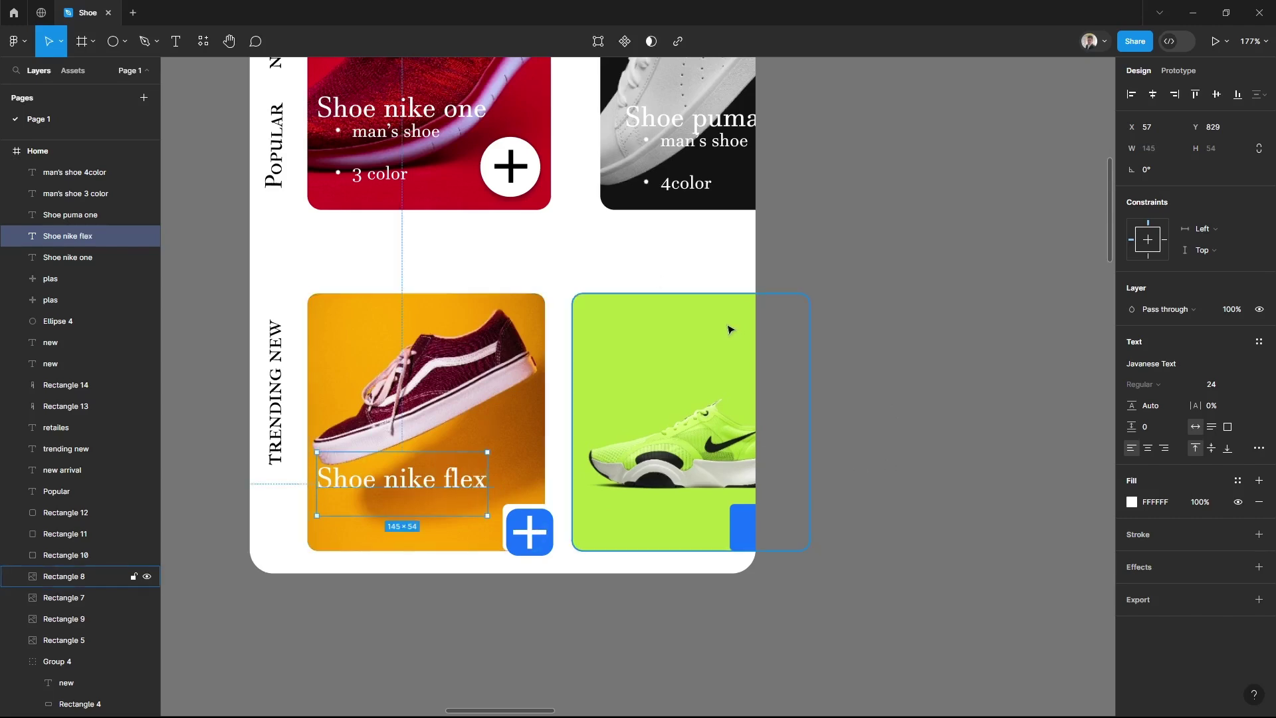
{"action": "scroll", "coordinate": [768, 274], "scroll_direction": "up", "scroll_amount": 5}
Duplicate the 'new' ribbon, turn it sideways across the red card, and fill it black
{"action": "left_click", "coordinate": [348, 156]}
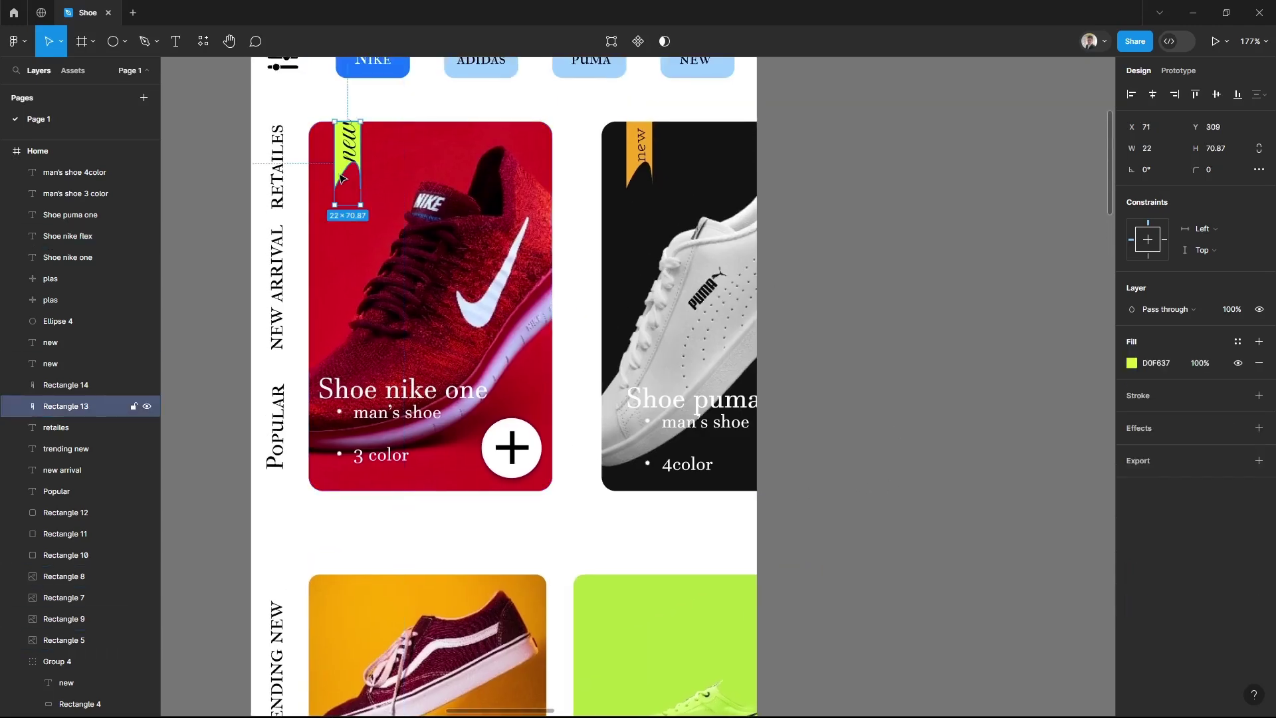
{"action": "key", "text": "ctrl+d"}
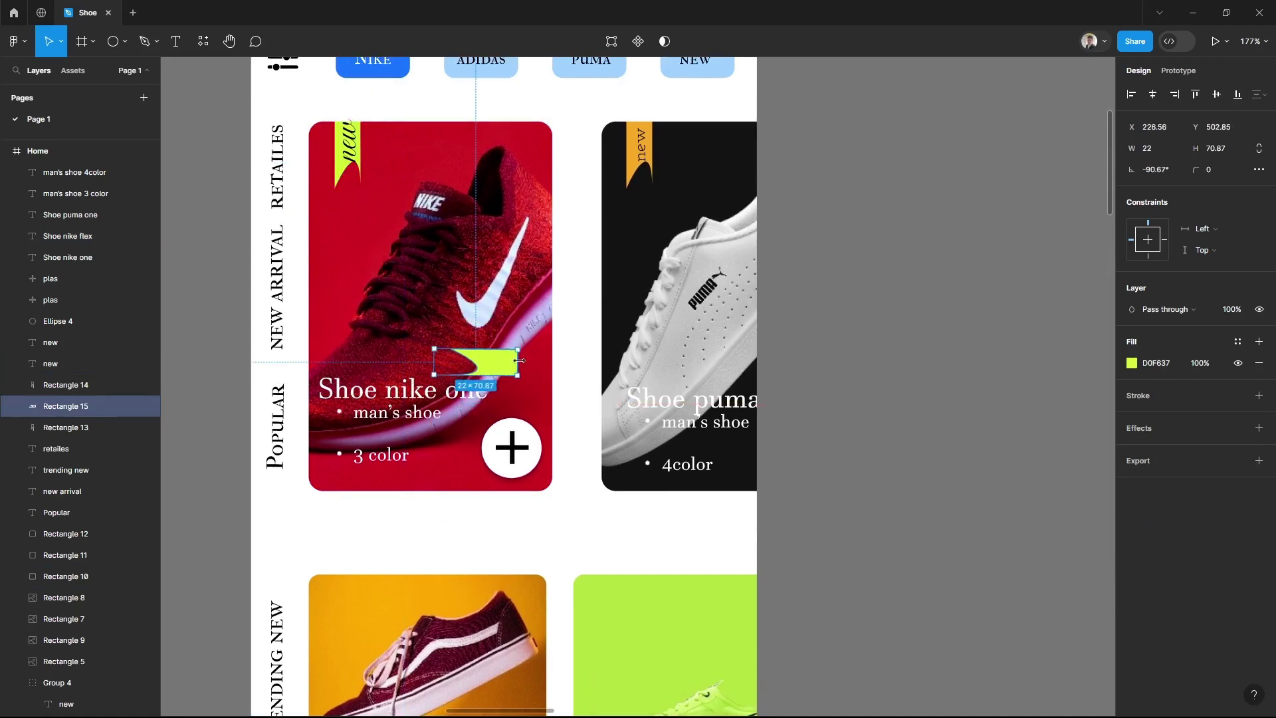
{"action": "mouse_move", "coordinate": [368, 217]}
{"action": "left_mouse_down"}
{"action": "mouse_move", "coordinate": [537, 366]}
{"action": "mouse_move", "coordinate": [541, 353]}
{"action": "left_mouse_up"}
{"action": "left_click", "coordinate": [1132, 363]}
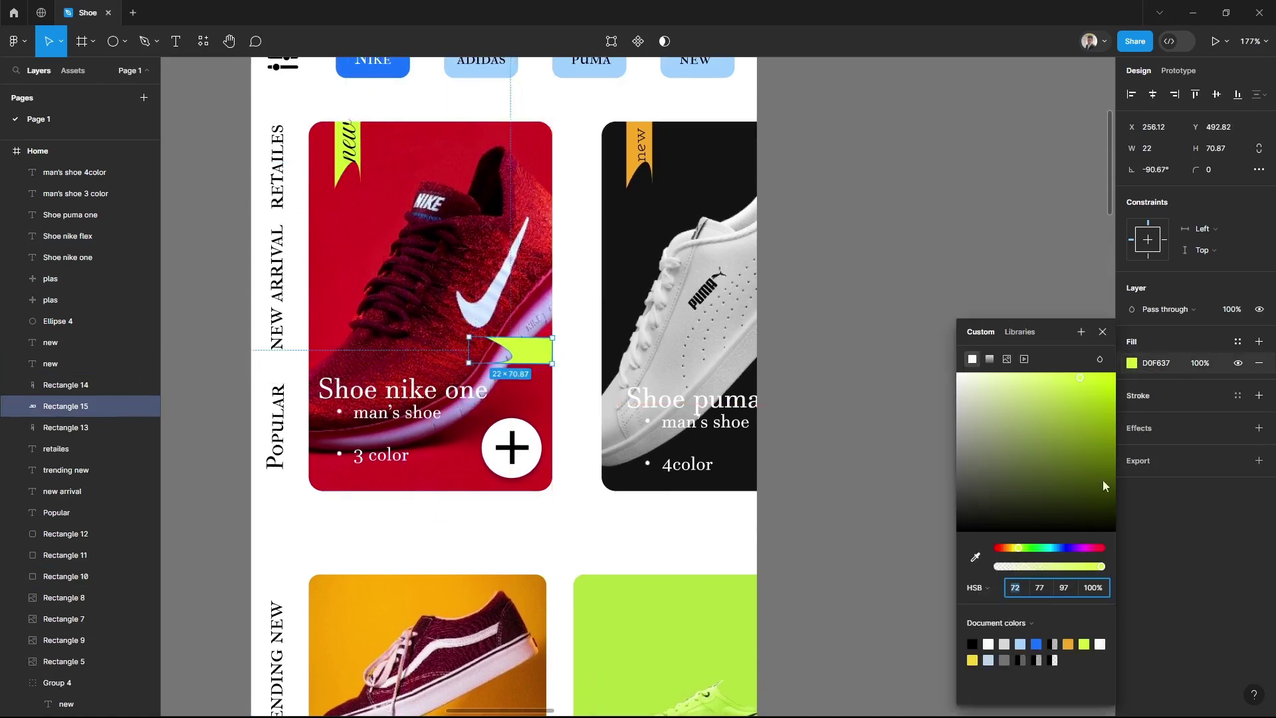
{"action": "left_click", "coordinate": [975, 532]}
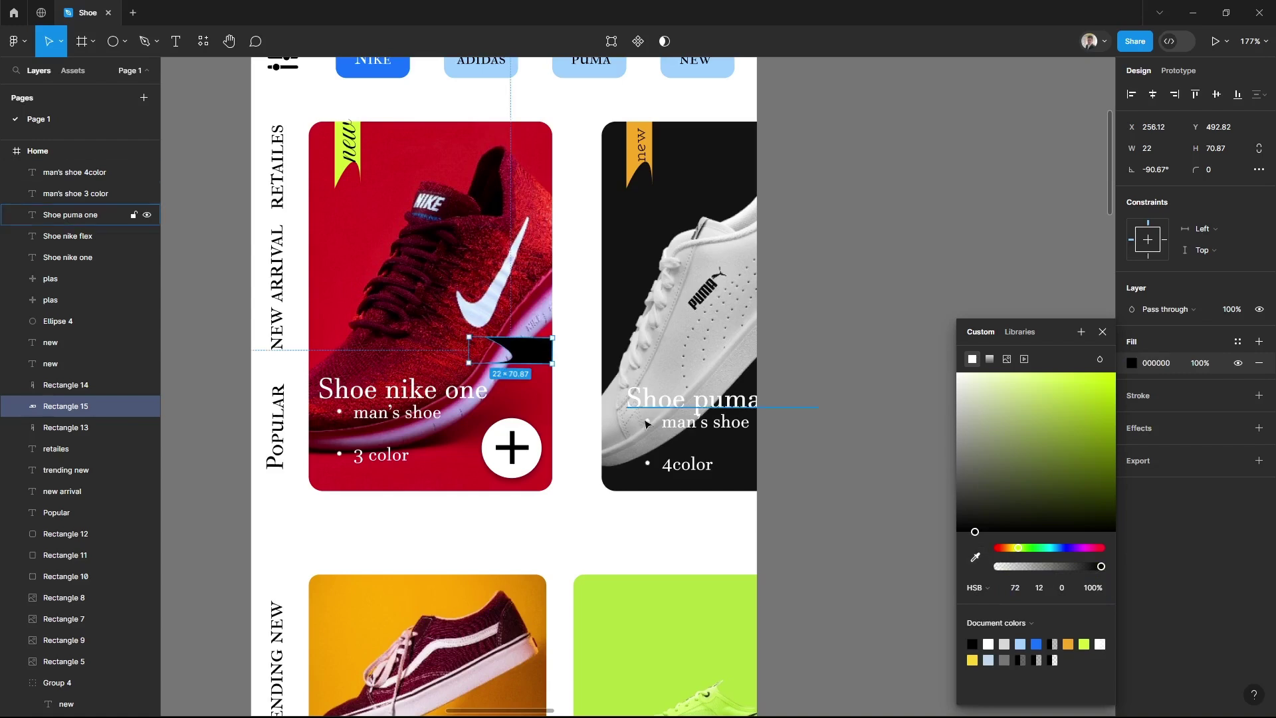
{"action": "left_click", "coordinate": [876, 318]}
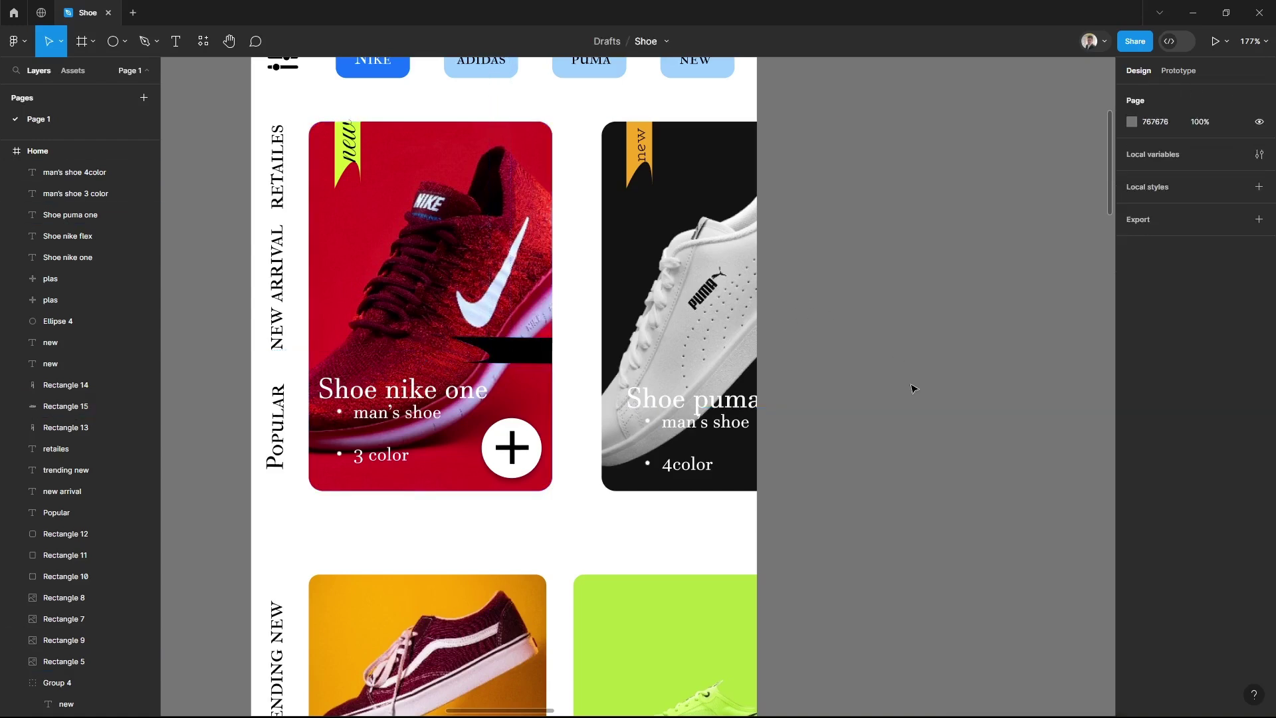
Add a '$200' text label on the black ribbon
{"action": "key", "text": "t"}
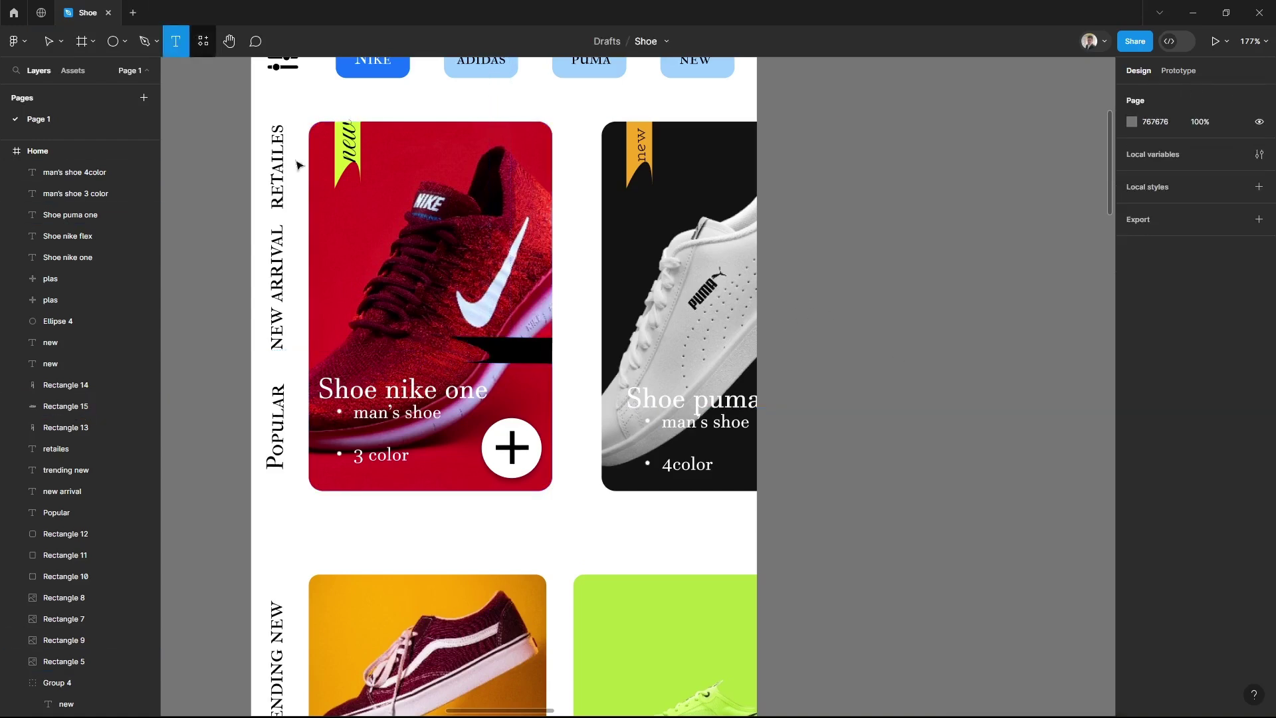
{"action": "left_click", "coordinate": [495, 365]}
{"action": "type", "text": "$200"}
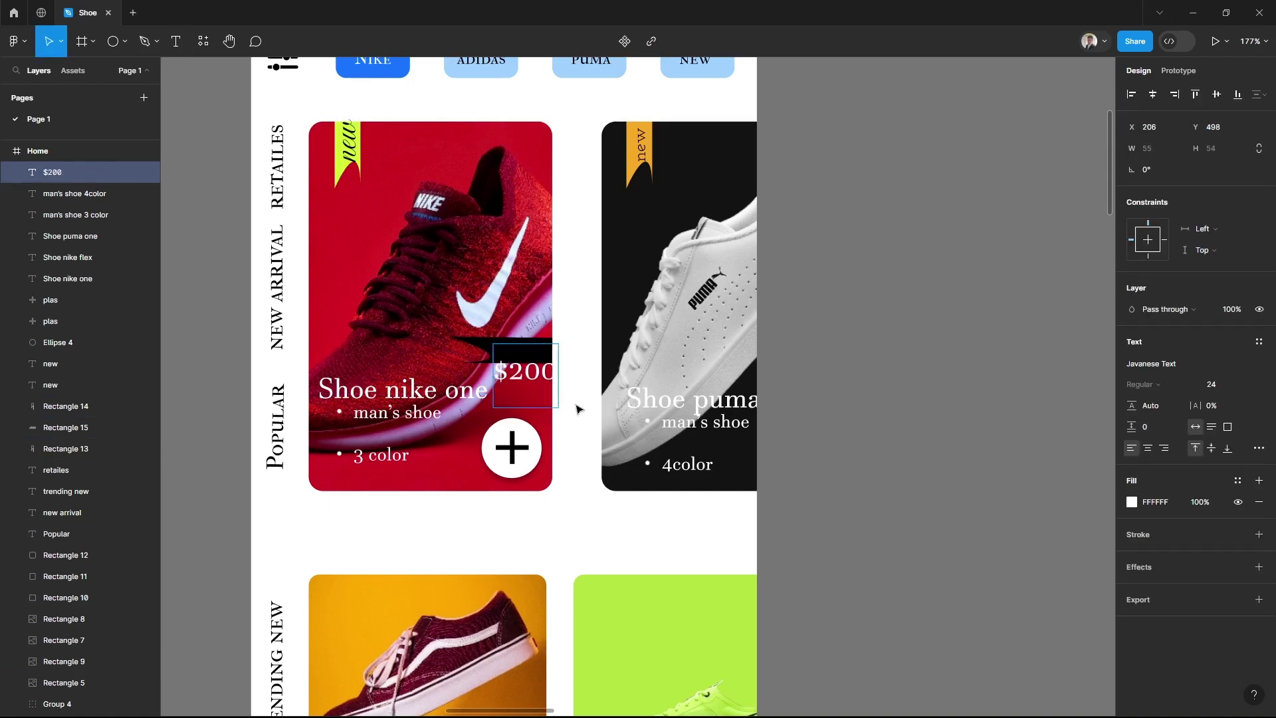
{"action": "type", "text": "00"}
{"action": "left_click_drag", "start_coordinate": [525, 372], "coordinate": [519, 352]}
{"action": "left_click", "coordinate": [926, 407]}
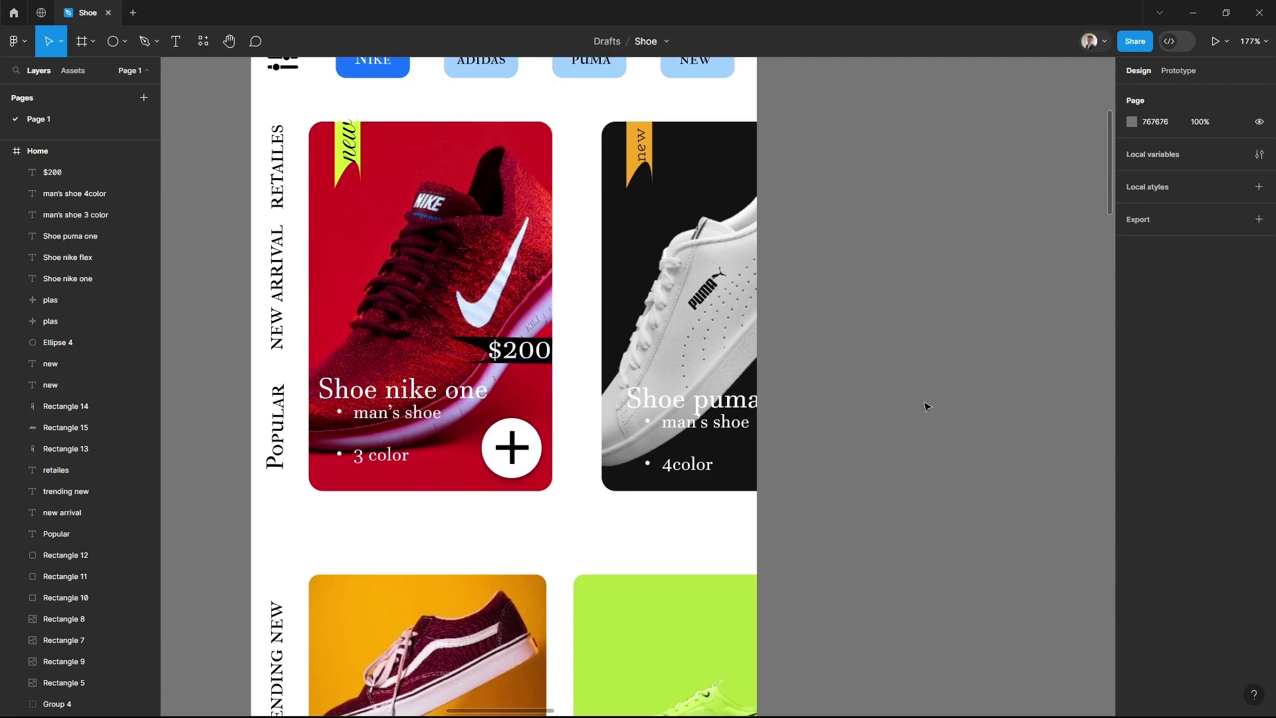
Add a '009 control' subtitle text below the orange card
{"action": "scroll", "coordinate": [904, 338], "scroll_direction": "down", "scroll_amount": 2}
{"action": "scroll", "coordinate": [910, 239], "scroll_direction": "down", "scroll_amount": 2}
{"action": "scroll", "coordinate": [917, 193], "scroll_direction": "down", "scroll_amount": 1}
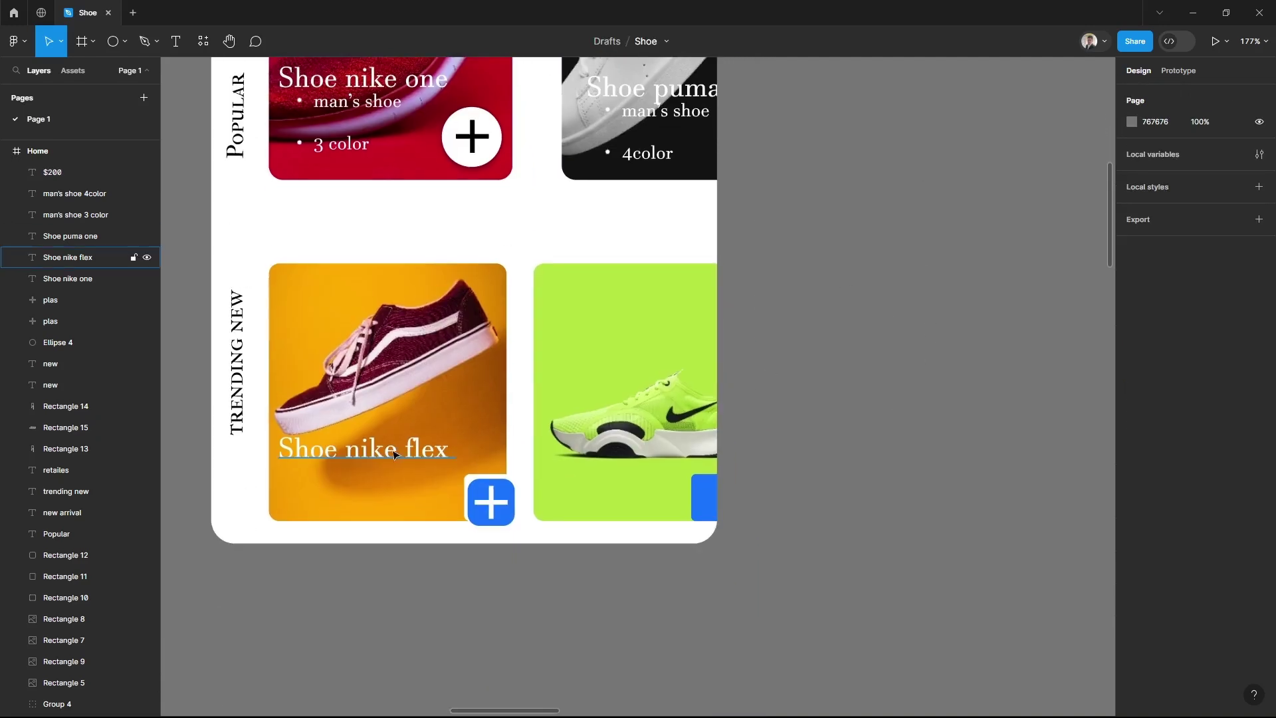
{"action": "left_click", "coordinate": [370, 121]}
{"action": "left_click", "coordinate": [357, 461]}
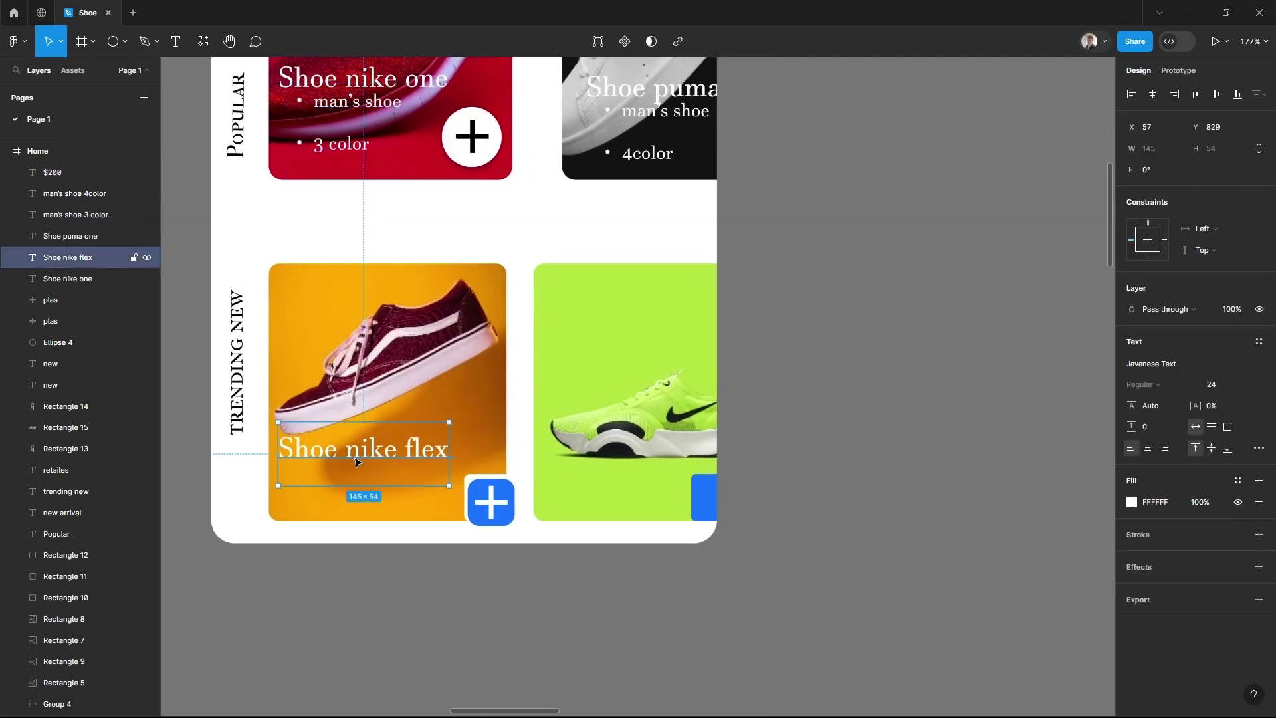
{"action": "left_click", "coordinate": [176, 41]}
{"action": "left_click", "coordinate": [303, 495]}
{"action": "type", "text": "009 control"}
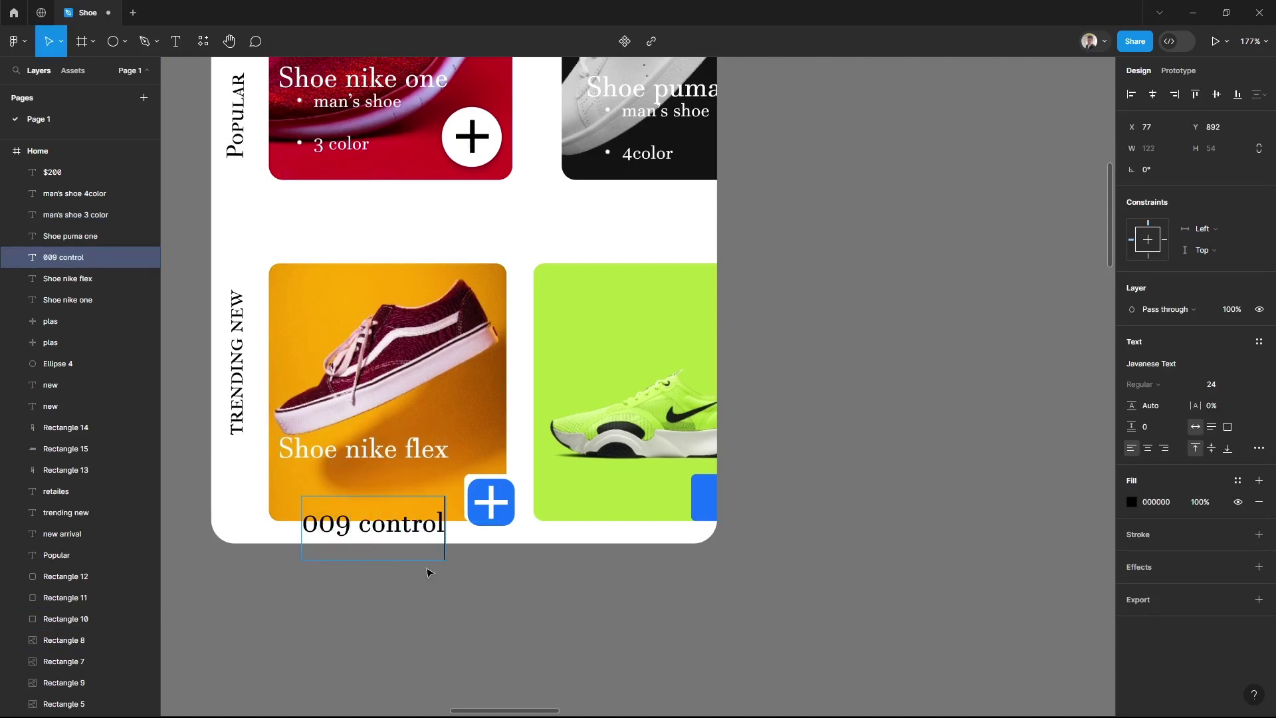
{"action": "key", "text": "Escape"}
Place 009 control under Shoe nike flex at size 16 with pale pink FFE7E7 fill
{"action": "left_click_drag", "start_coordinate": [412, 531], "coordinate": [402, 479]}
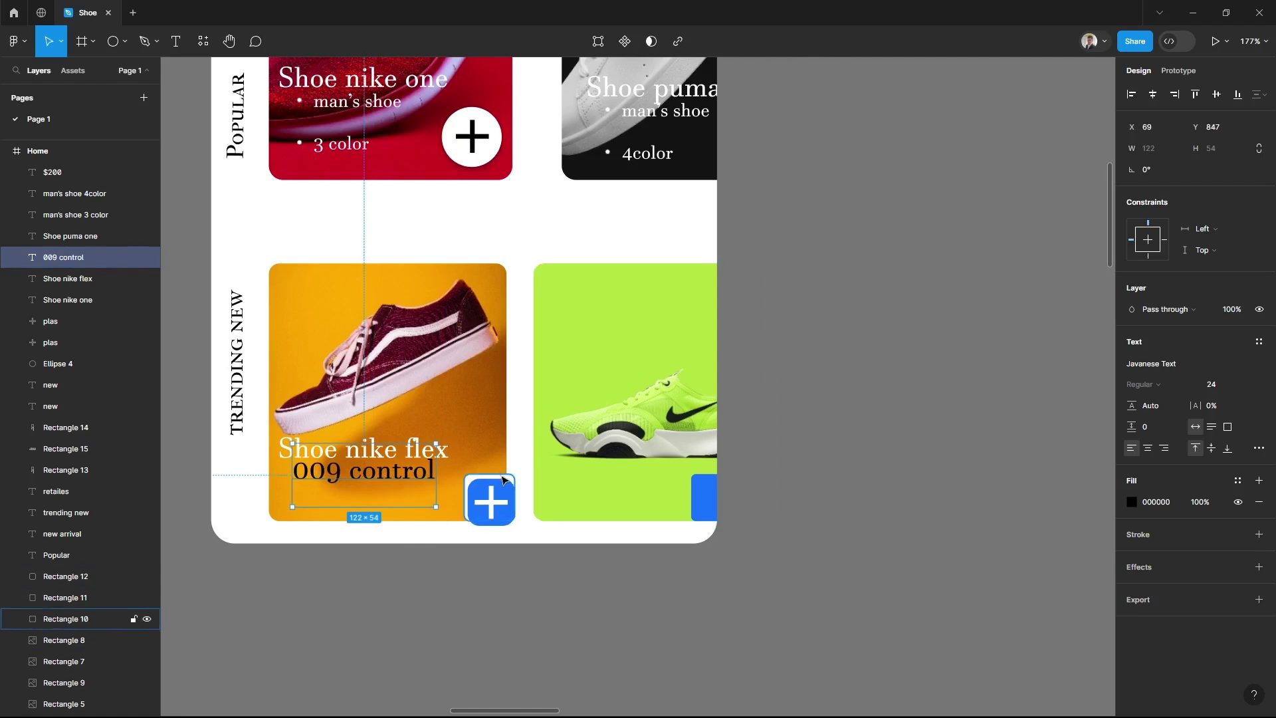
{"action": "left_click", "coordinate": [1247, 384]}
{"action": "left_click", "coordinate": [1236, 353]}
{"action": "left_click", "coordinate": [1132, 502]}
{"action": "left_click", "coordinate": [972, 373]}
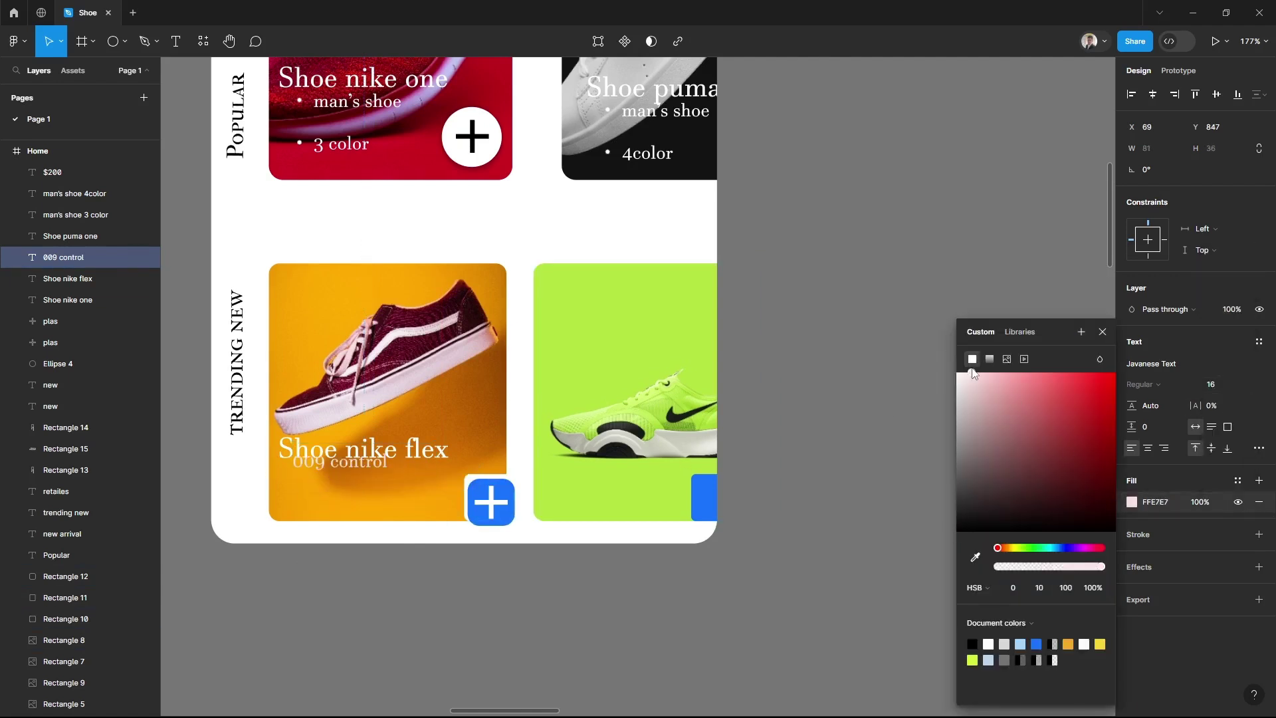
{"action": "left_click", "coordinate": [413, 564]}
Duplicate the subtitle and rewrite it as the $200.00 price
{"action": "left_click", "coordinate": [346, 477]}
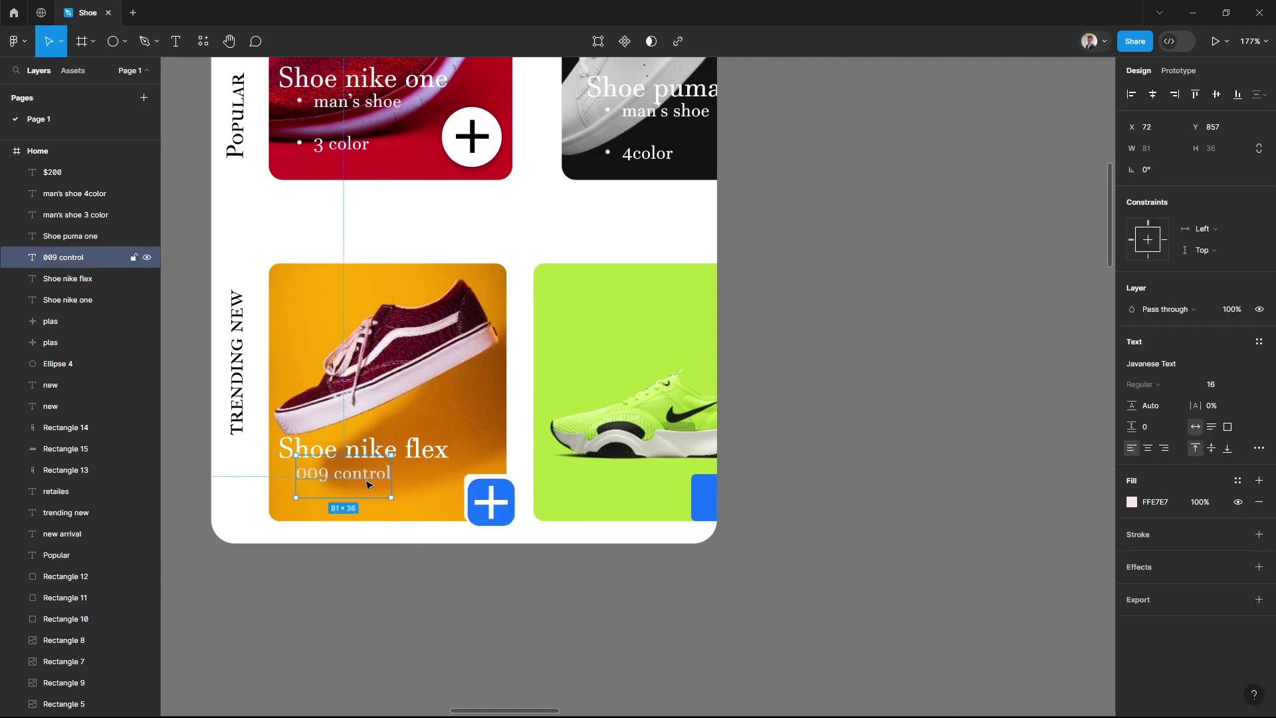
{"action": "key", "text": "ctrl+d"}
{"action": "key", "text": "Return"}
{"action": "key", "text": "BackSpace"}
{"action": "type", "text": "$200.00"}
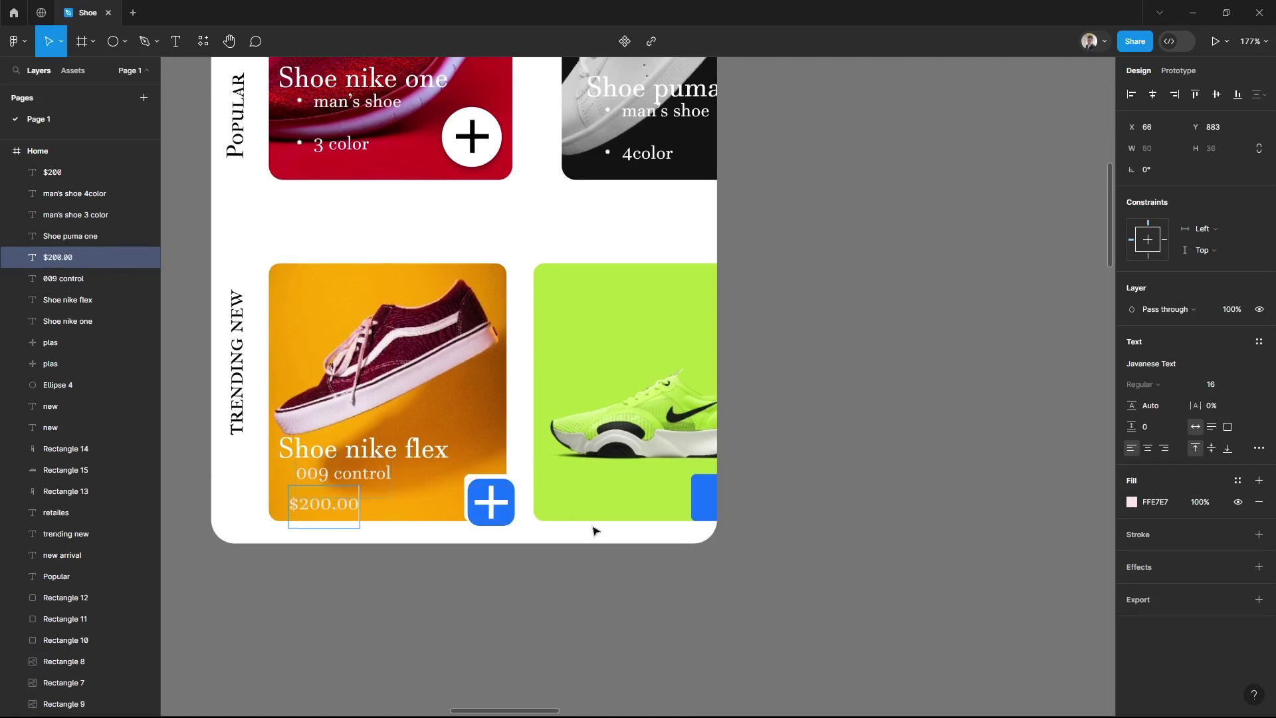
Copy the title and $200.00 price onto the green card, dropping the extra 009 control copy
{"action": "left_click", "coordinate": [319, 537]}
{"action": "left_click", "coordinate": [311, 473]}
{"action": "left_click", "coordinate": [363, 448], "text": "shift"}
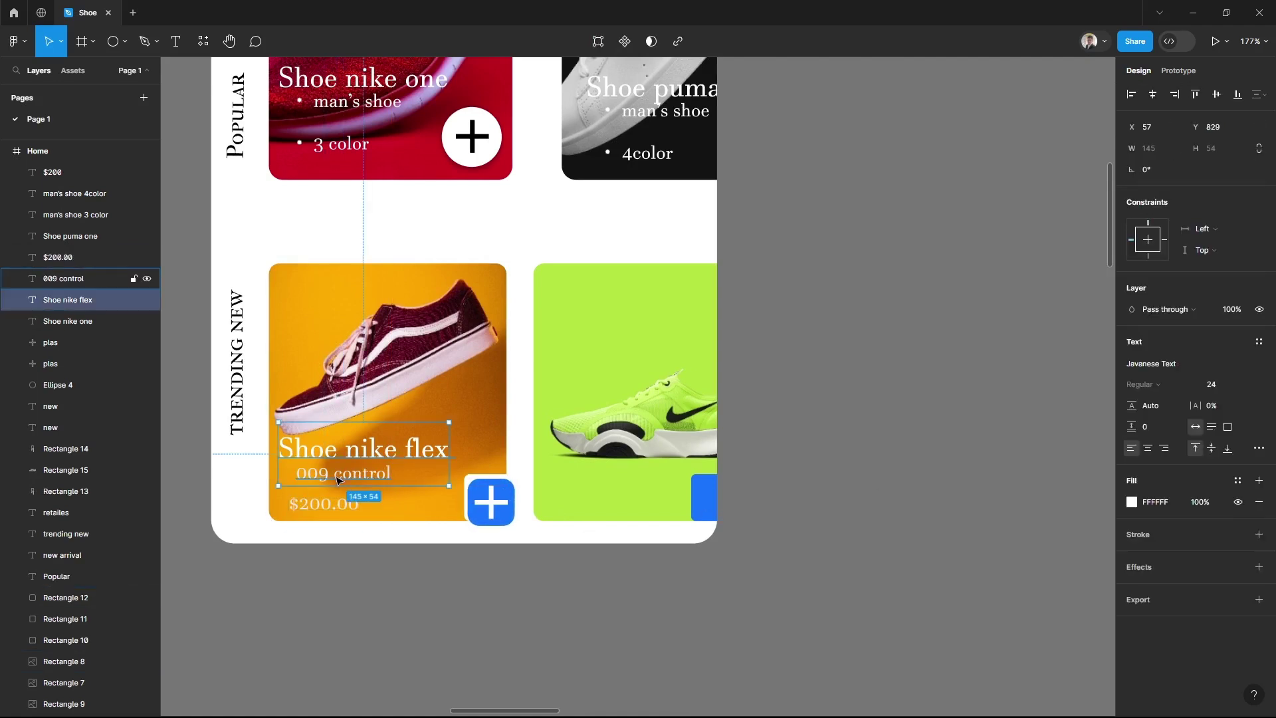
{"action": "left_click", "coordinate": [318, 521], "text": "shift"}
{"action": "key", "text": "ctrl+d"}
{"action": "left_click_drag", "start_coordinate": [371, 455], "coordinate": [640, 465]}
{"action": "left_click", "coordinate": [635, 477]}
{"action": "key", "text": "Delete"}
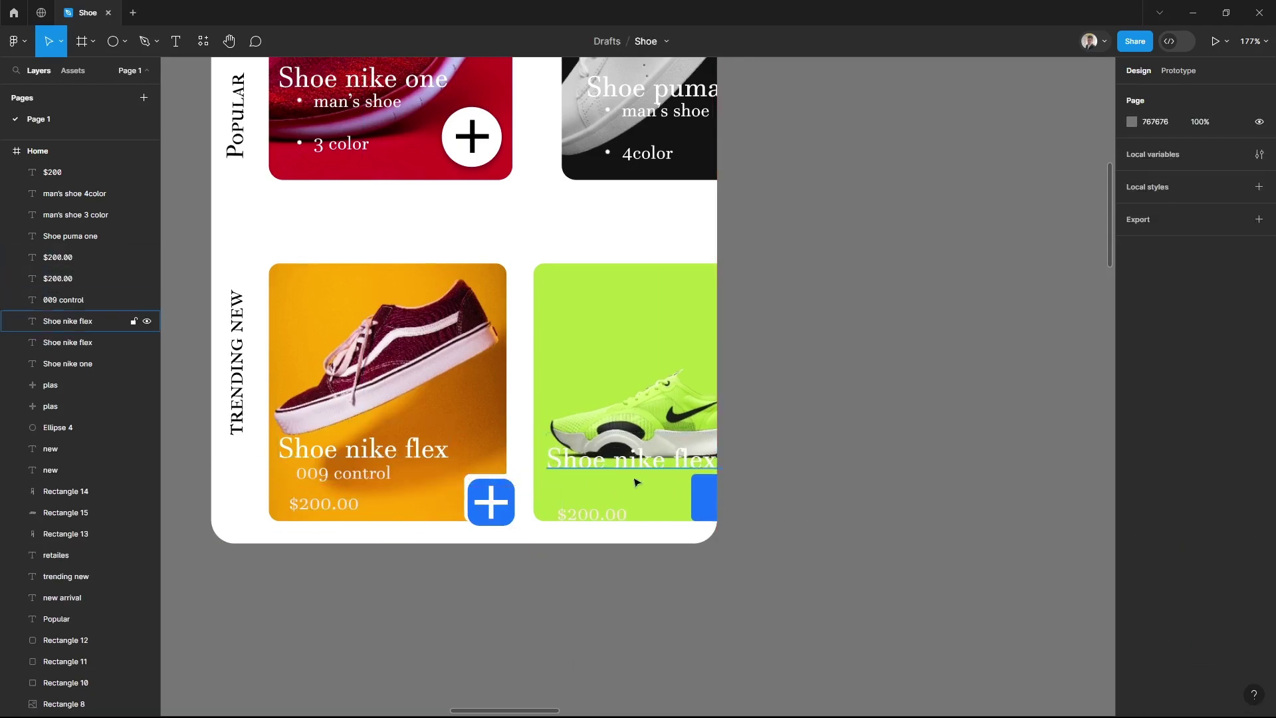
{"action": "left_click_drag", "start_coordinate": [598, 513], "coordinate": [599, 503]}
Duplicate the plus button onto the green card
{"action": "left_click", "coordinate": [491, 501]}
{"action": "key", "text": "ctrl+d"}
{"action": "left_click_drag", "start_coordinate": [490, 501], "coordinate": [706, 503]}
{"action": "left_click", "coordinate": [801, 477]}
{"action": "scroll", "coordinate": [772, 335], "scroll_direction": "down", "scroll_amount": 5, "text": "ctrl"}
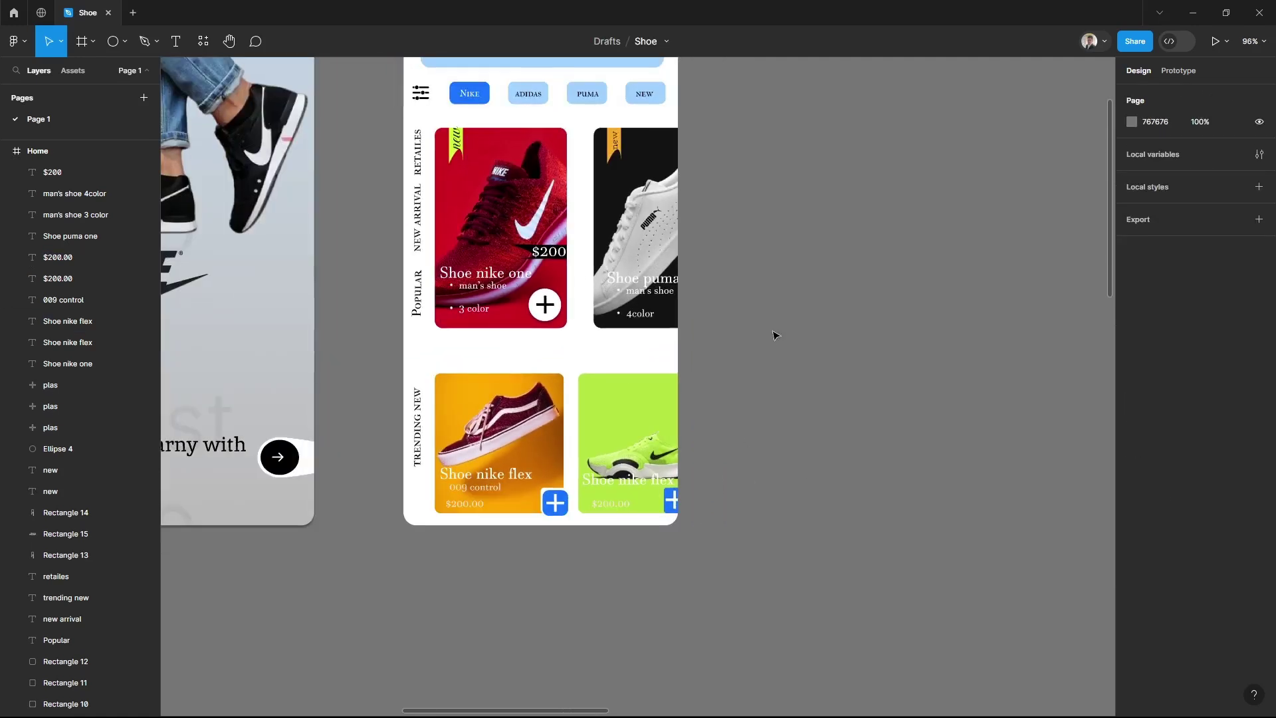
{"action": "scroll", "coordinate": [773, 335], "scroll_direction": "up", "scroll_amount": 3}
{"action": "scroll", "coordinate": [727, 433], "scroll_direction": "down", "scroll_amount": 4, "text": "ctrl"}
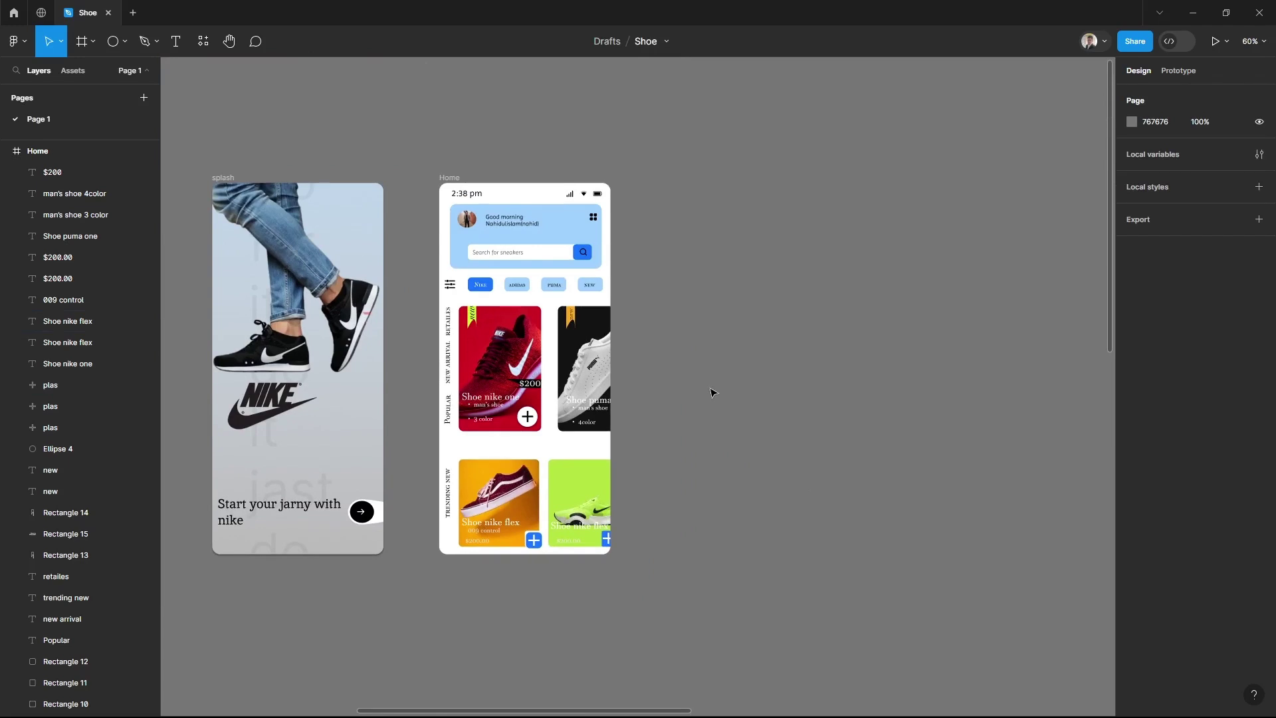
{"action": "scroll", "coordinate": [709, 392], "scroll_direction": "right", "scroll_amount": 1}
{"action": "scroll", "coordinate": [757, 365], "scroll_direction": "right", "scroll_amount": 1}
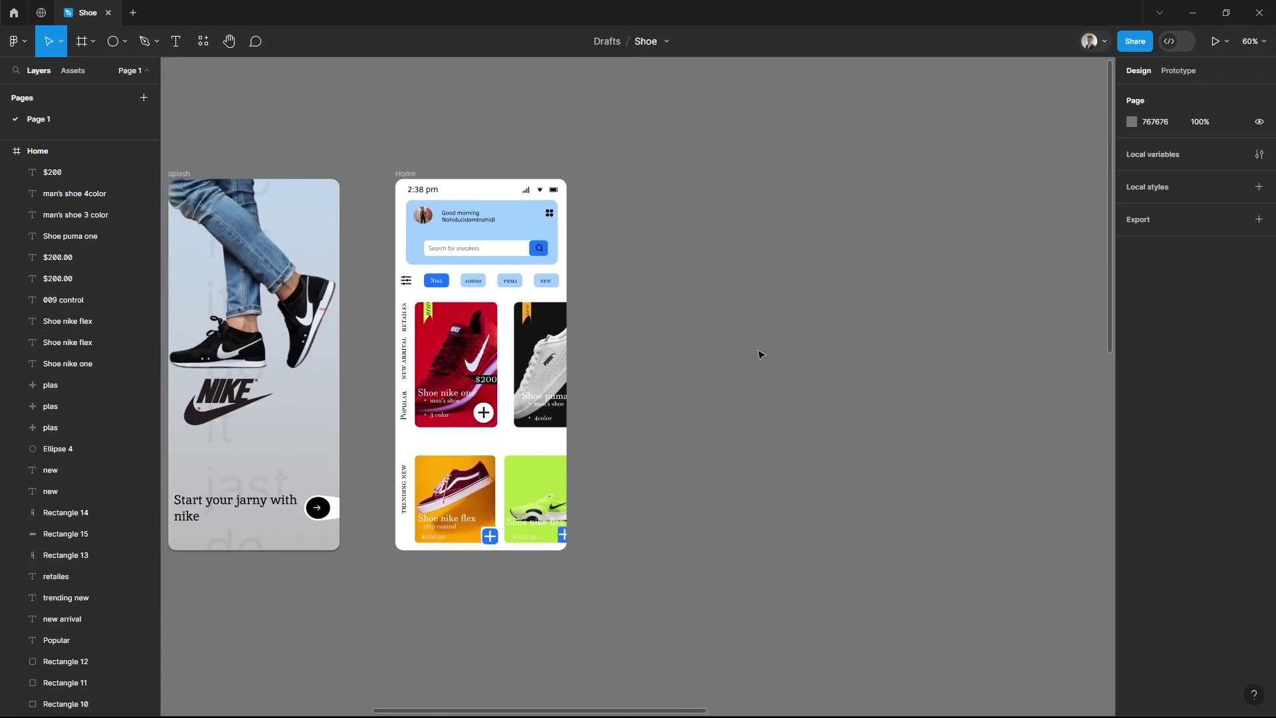
{"action": "scroll", "coordinate": [763, 327], "scroll_direction": "up", "scroll_amount": 3, "text": "ctrl"}
{"action": "scroll", "coordinate": [822, 319], "scroll_direction": "down", "scroll_amount": 2}
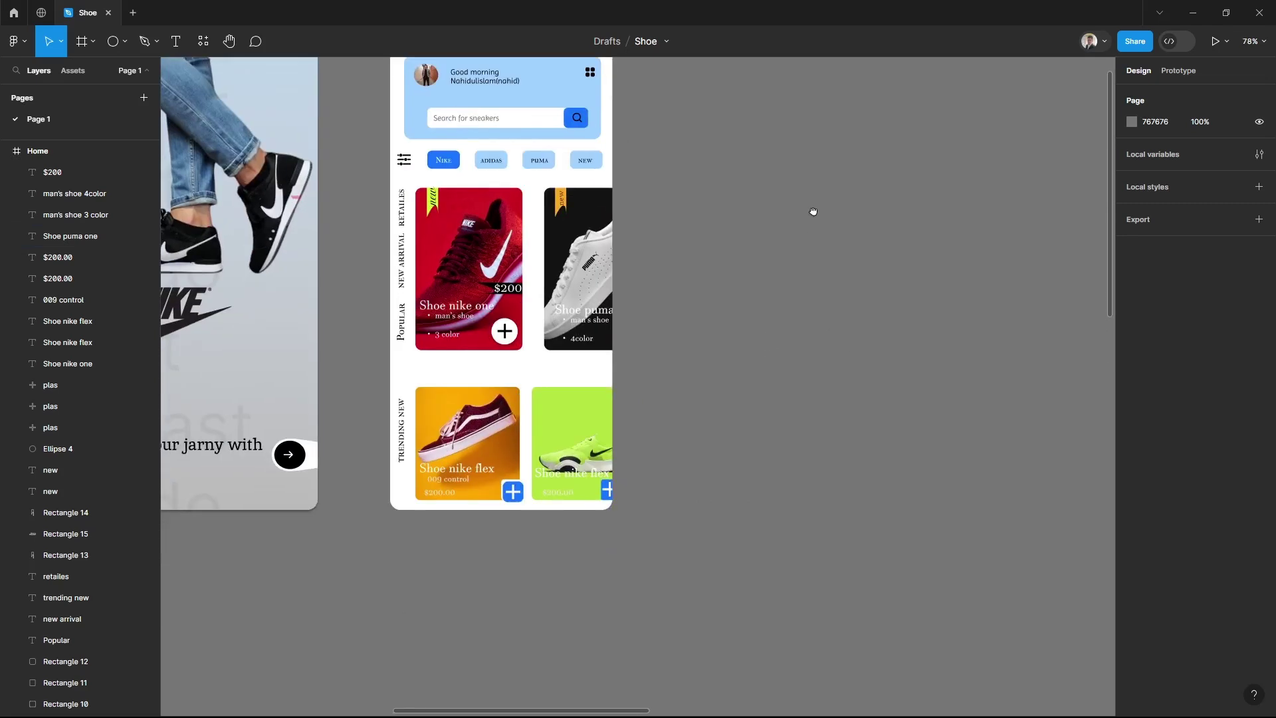
{"action": "scroll", "coordinate": [811, 211], "scroll_direction": "down", "scroll_amount": 3, "text": "ctrl"}
Add a phone-sized frame named 'card' beside the Home frame
{"action": "scroll", "coordinate": [784, 314], "scroll_direction": "down", "scroll_amount": 1}
{"action": "key", "text": "f"}
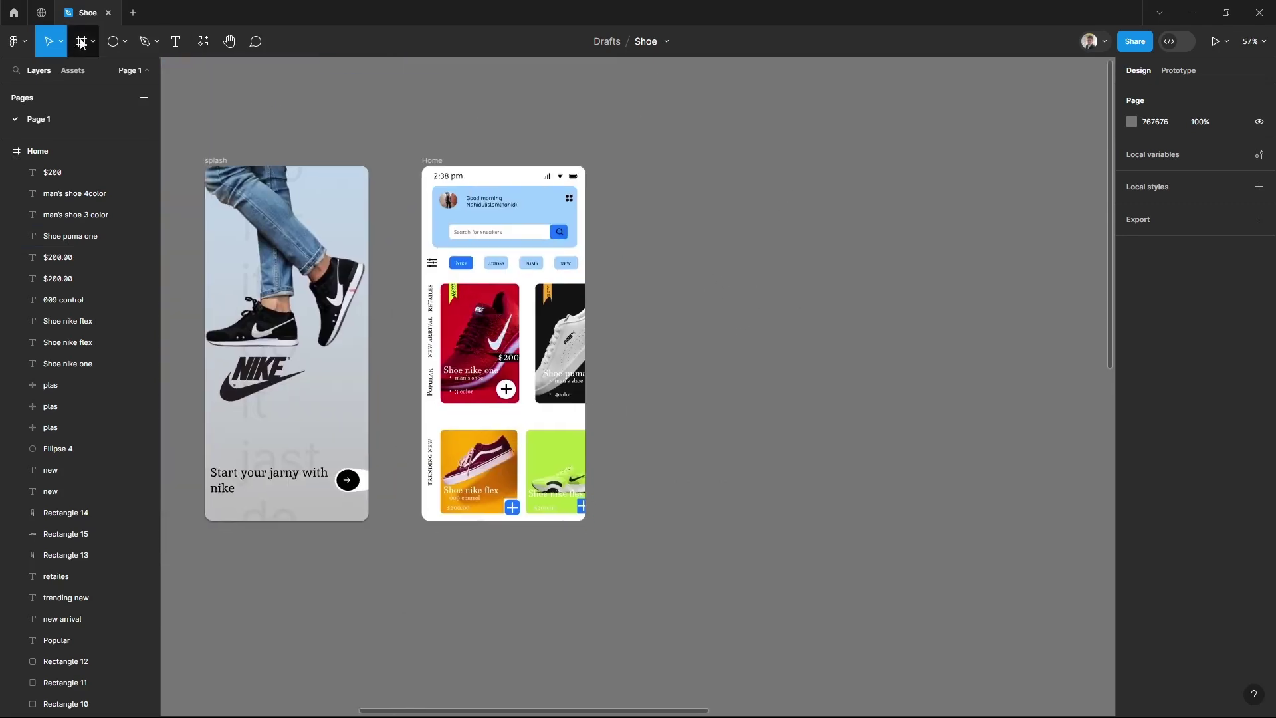
{"action": "left_click", "coordinate": [1154, 157]}
{"action": "left_click_drag", "start_coordinate": [649, 341], "coordinate": [678, 305]}
{"action": "double_click", "coordinate": [695, 160]}
{"action": "type", "text": "card"}
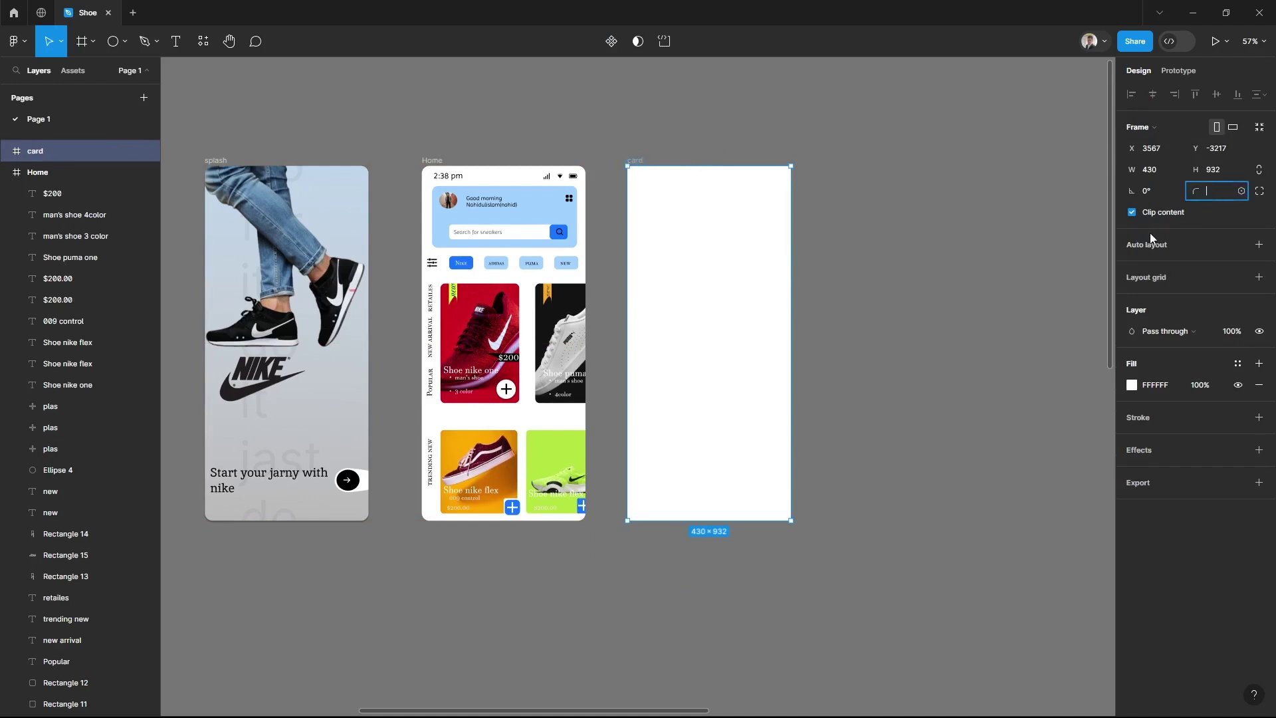
{"action": "type", "text": "20"}
{"action": "left_click", "coordinate": [885, 372]}
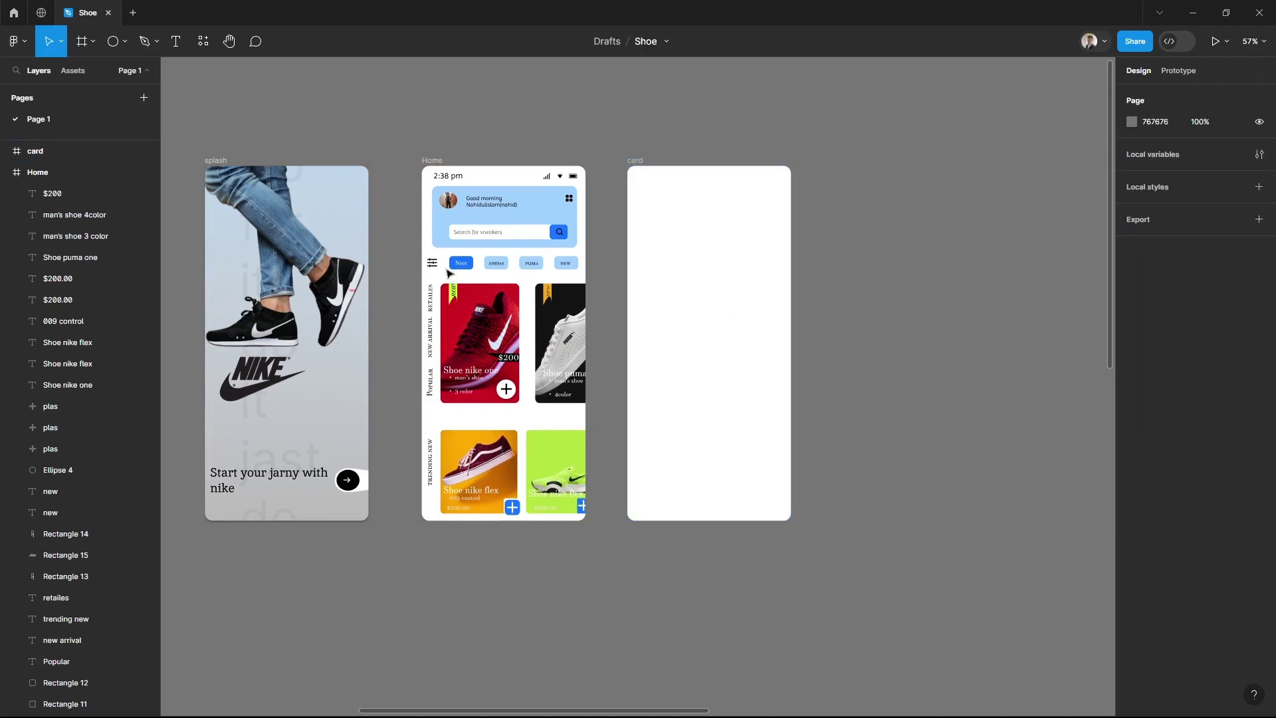
Draw a grey 70×78 swatch with radius 9 and duplicate it into three swatches
{"action": "left_click", "coordinate": [125, 41]}
{"action": "left_click", "coordinate": [60, 73]}
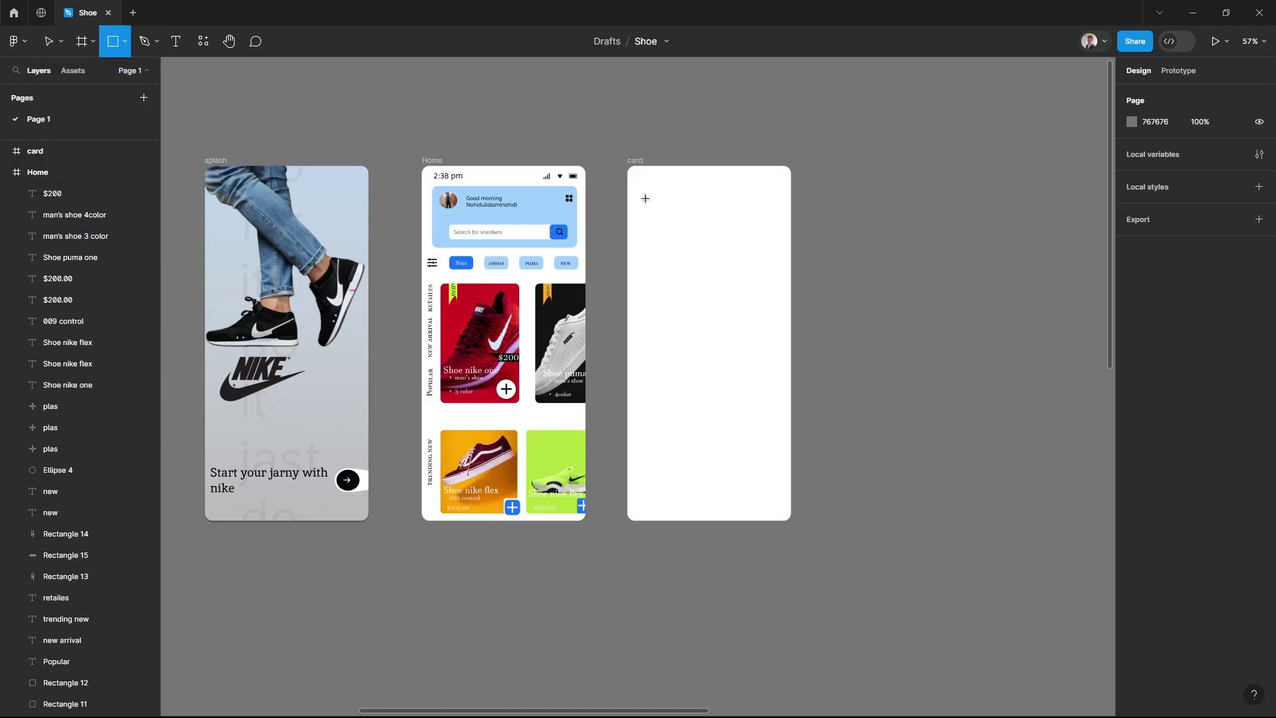
{"action": "left_click_drag", "start_coordinate": [642, 198], "coordinate": [669, 227]}
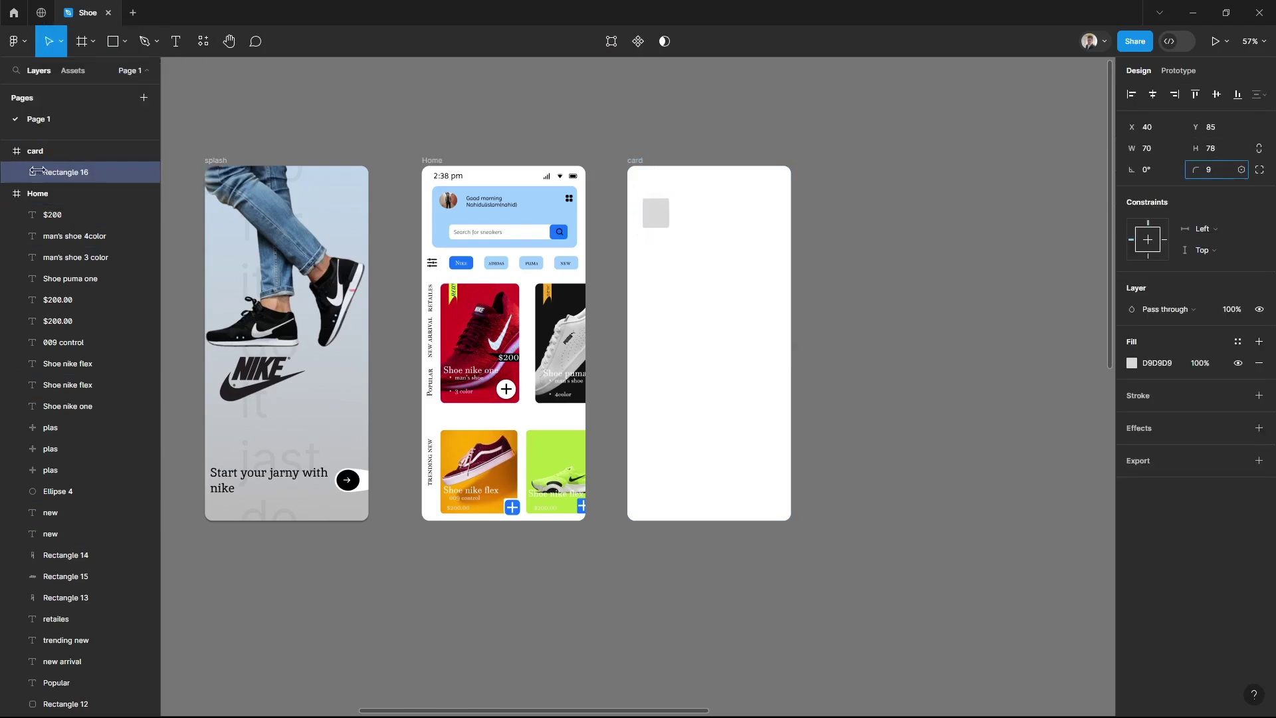
{"action": "left_click", "coordinate": [659, 224]}
{"action": "key", "text": "ctrl+z"}
{"action": "left_click", "coordinate": [879, 278]}
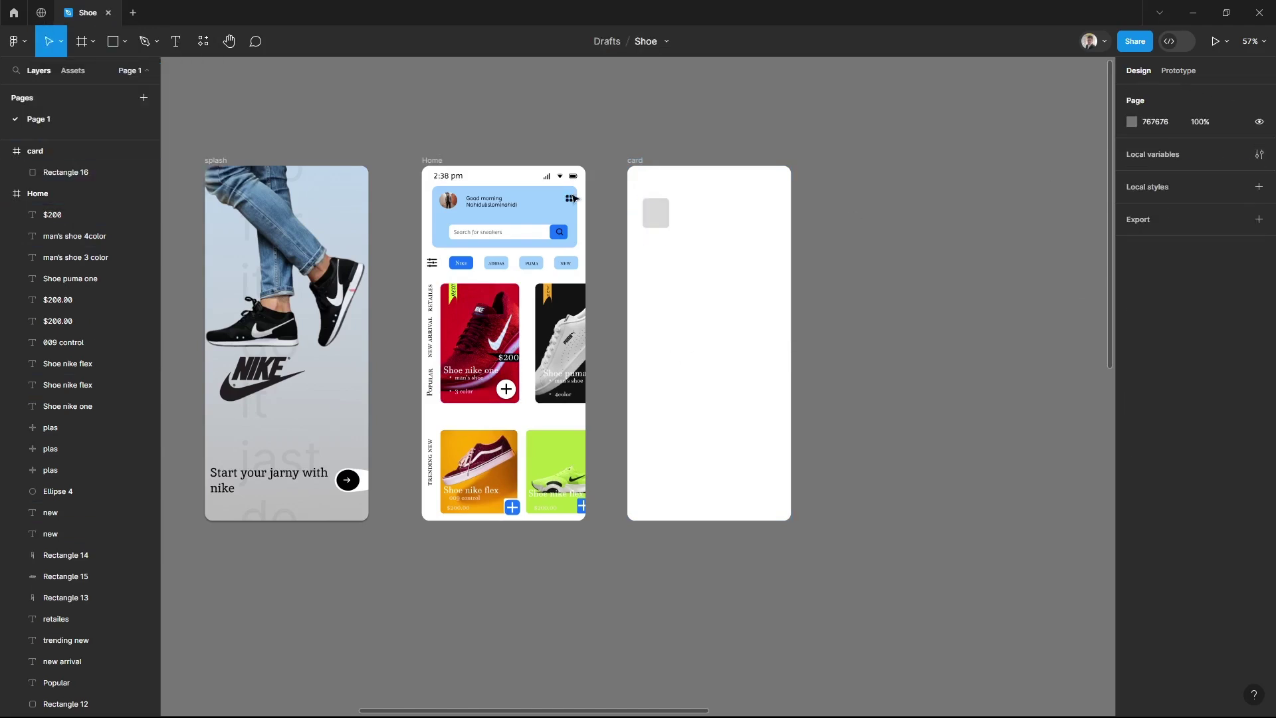
{"action": "left_click", "coordinate": [655, 213]}
{"action": "key", "text": "ctrl+d"}
{"action": "left_click_drag", "start_coordinate": [655, 212], "coordinate": [656, 249]}
{"action": "key", "text": "ctrl+d"}
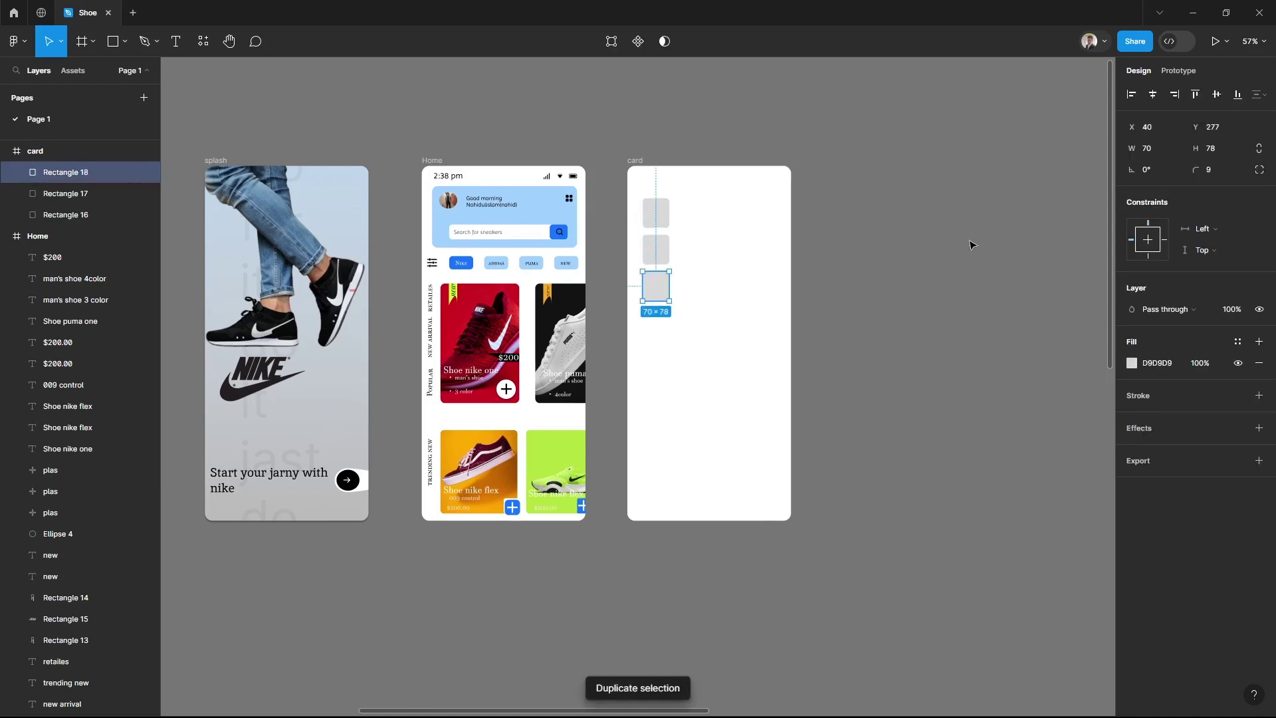
Add an enlarged 'Color' heading above the swatches and draw a tall rectangle at top right
{"action": "key", "text": "t"}
{"action": "left_click", "coordinate": [650, 190]}
{"action": "type", "text": "Color"}
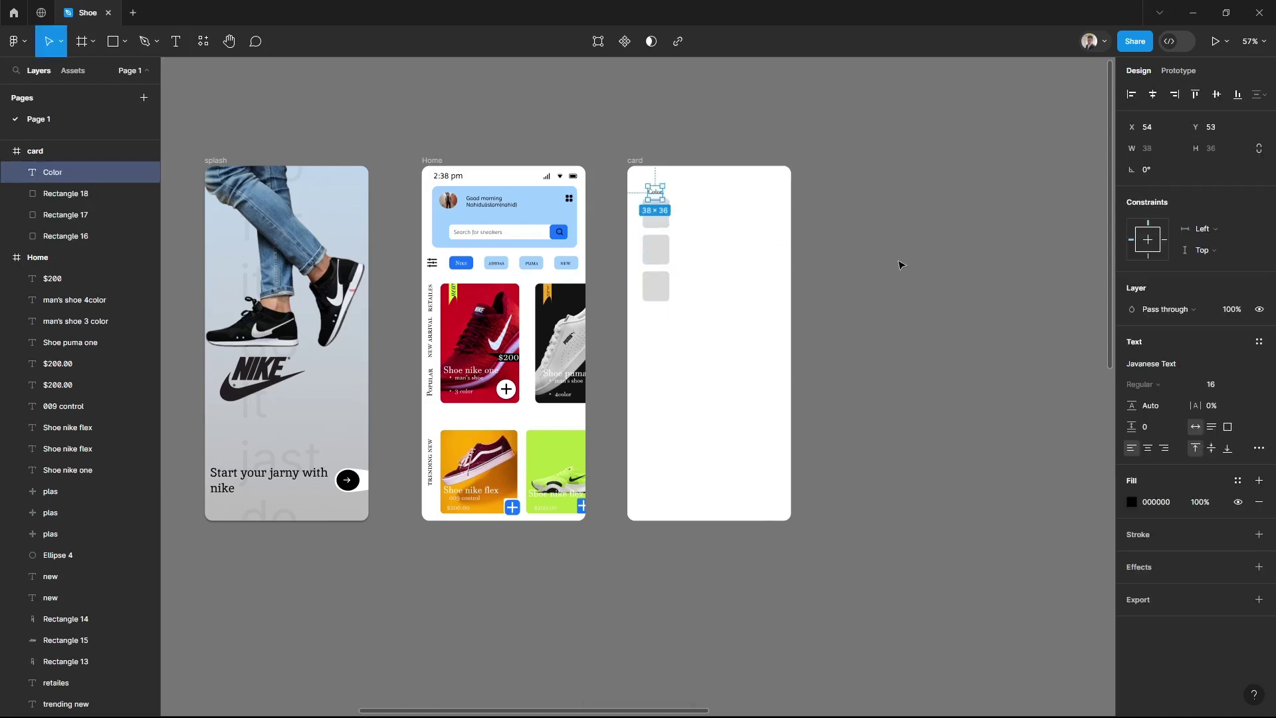
{"action": "left_click_drag", "start_coordinate": [655, 192], "coordinate": [649, 191]}
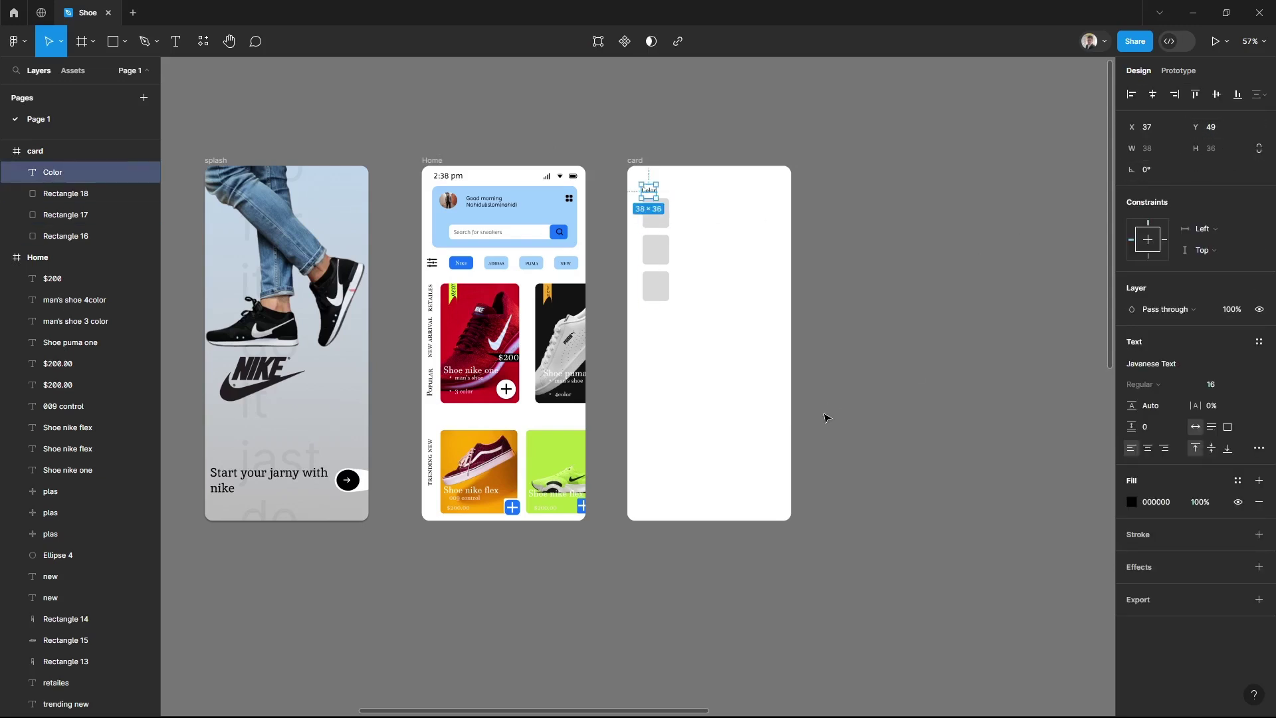
{"action": "key", "text": "k"}
{"action": "left_click_drag", "start_coordinate": [657, 198], "coordinate": [669, 200]}
{"action": "left_click", "coordinate": [888, 250]}
{"action": "left_click", "coordinate": [655, 219]}
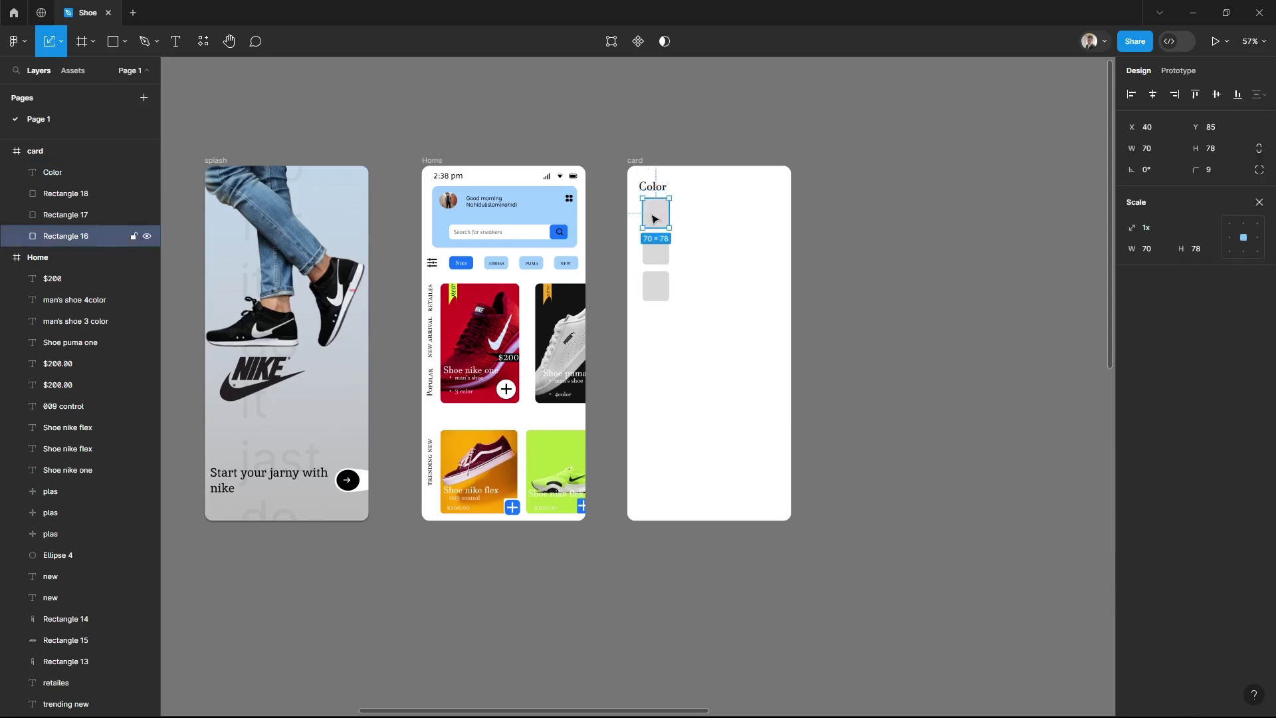
{"action": "key", "text": "Escape"}
{"action": "key", "text": "r"}
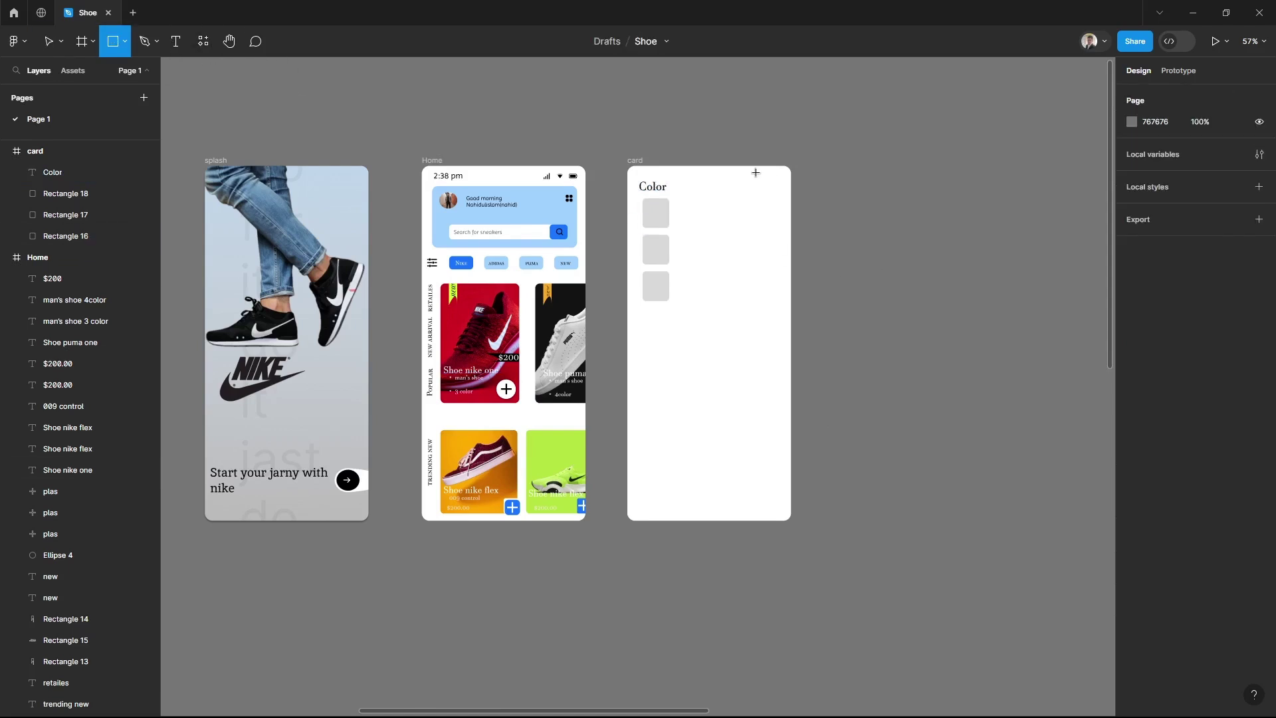
{"action": "mouse_move", "coordinate": [743, 171]}
{"action": "left_mouse_down"}
{"action": "mouse_move", "coordinate": [819, 300]}
{"action": "mouse_move", "coordinate": [803, 299]}
{"action": "mouse_move", "coordinate": [768, 160]}
{"action": "left_mouse_up"}
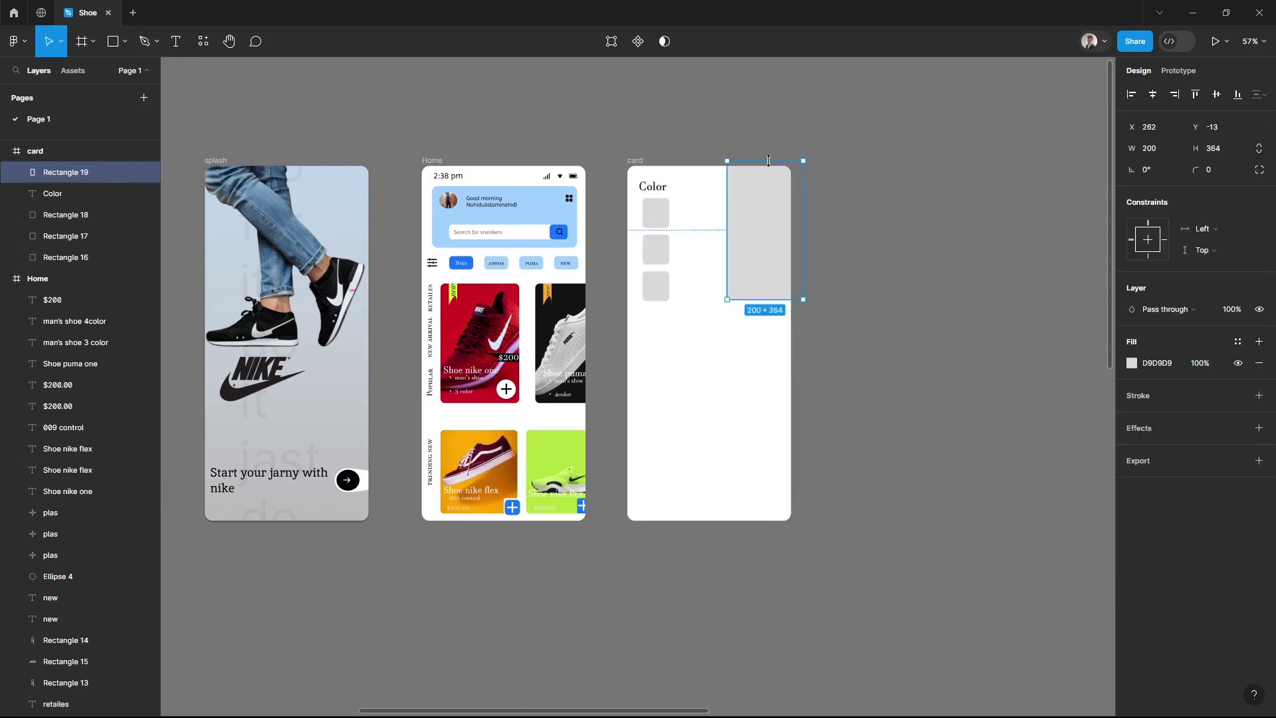
Set the tall rectangle to Y 0, radius 6, and eyedrop the Home header's light blue fill
{"action": "left_click", "coordinate": [840, 292]}
{"action": "left_click", "coordinate": [66, 172]}
{"action": "left_click", "coordinate": [931, 279]}
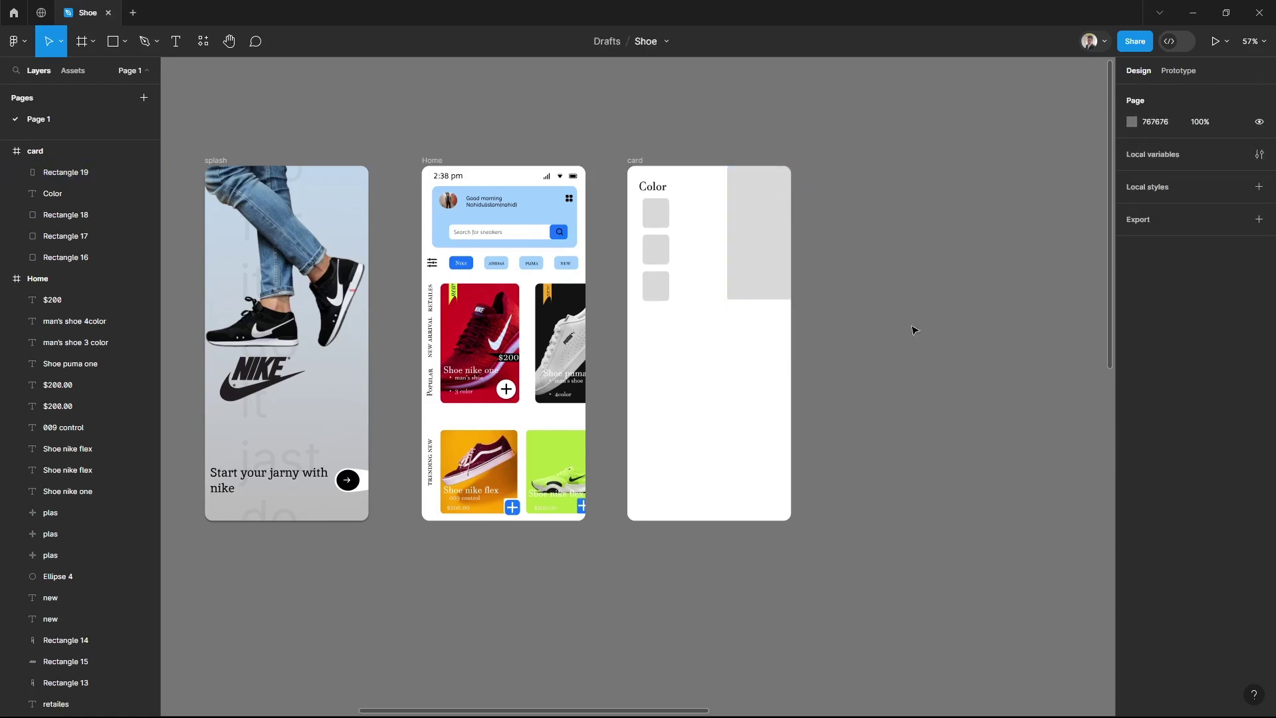
{"action": "key", "text": "ctrl+z"}
{"action": "left_click", "coordinate": [1131, 363]}
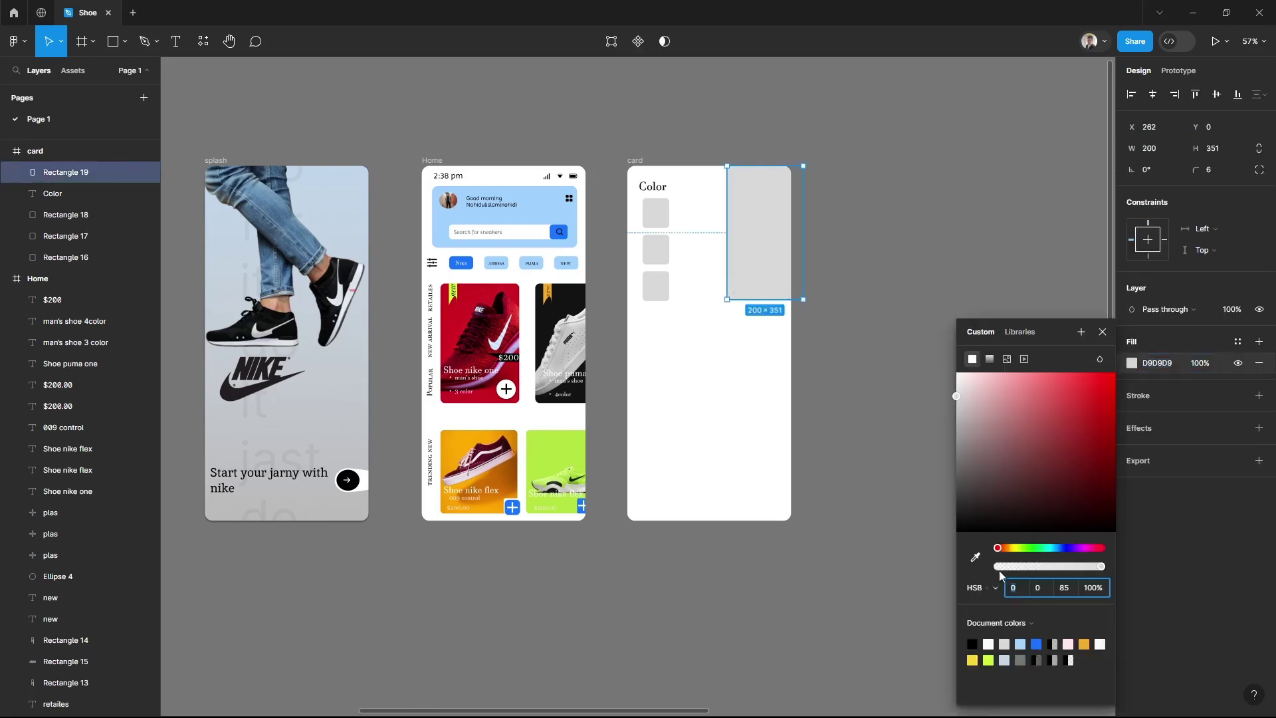
{"action": "left_click", "coordinate": [976, 558]}
{"action": "left_click", "coordinate": [1068, 602]}
{"action": "left_click", "coordinate": [1131, 362]}
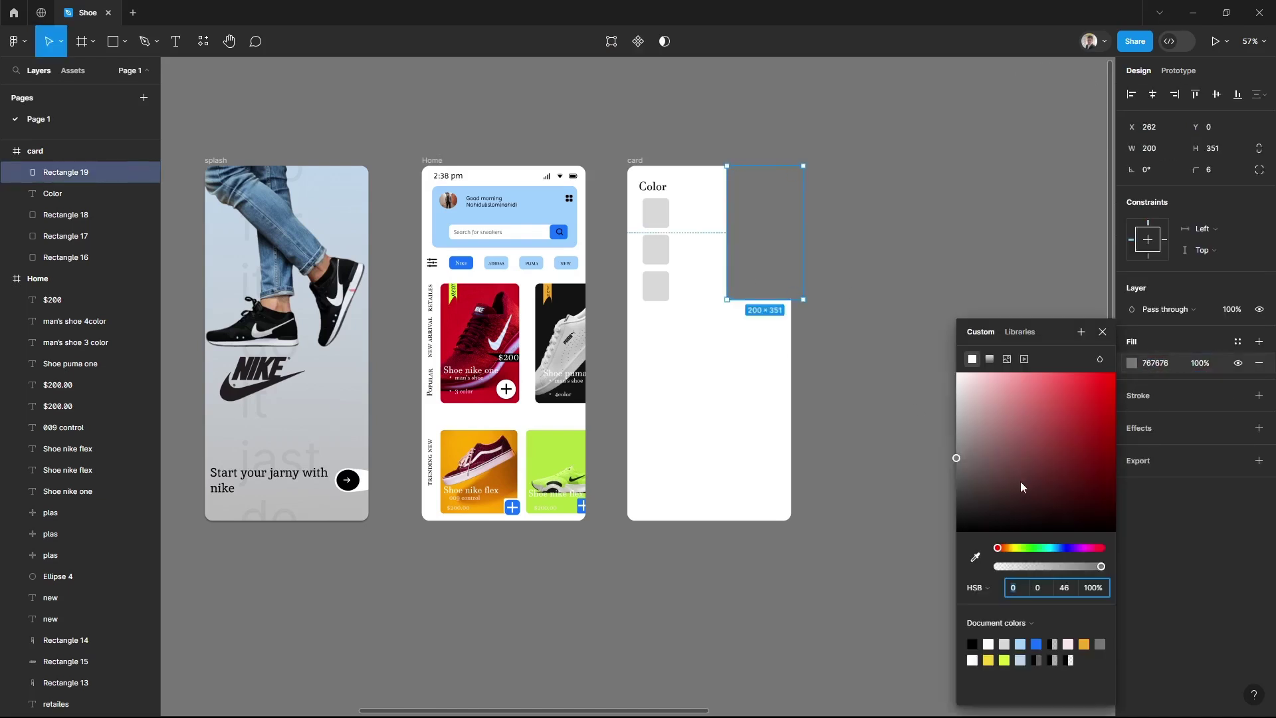
{"action": "left_click", "coordinate": [975, 558]}
{"action": "left_click", "coordinate": [731, 385]}
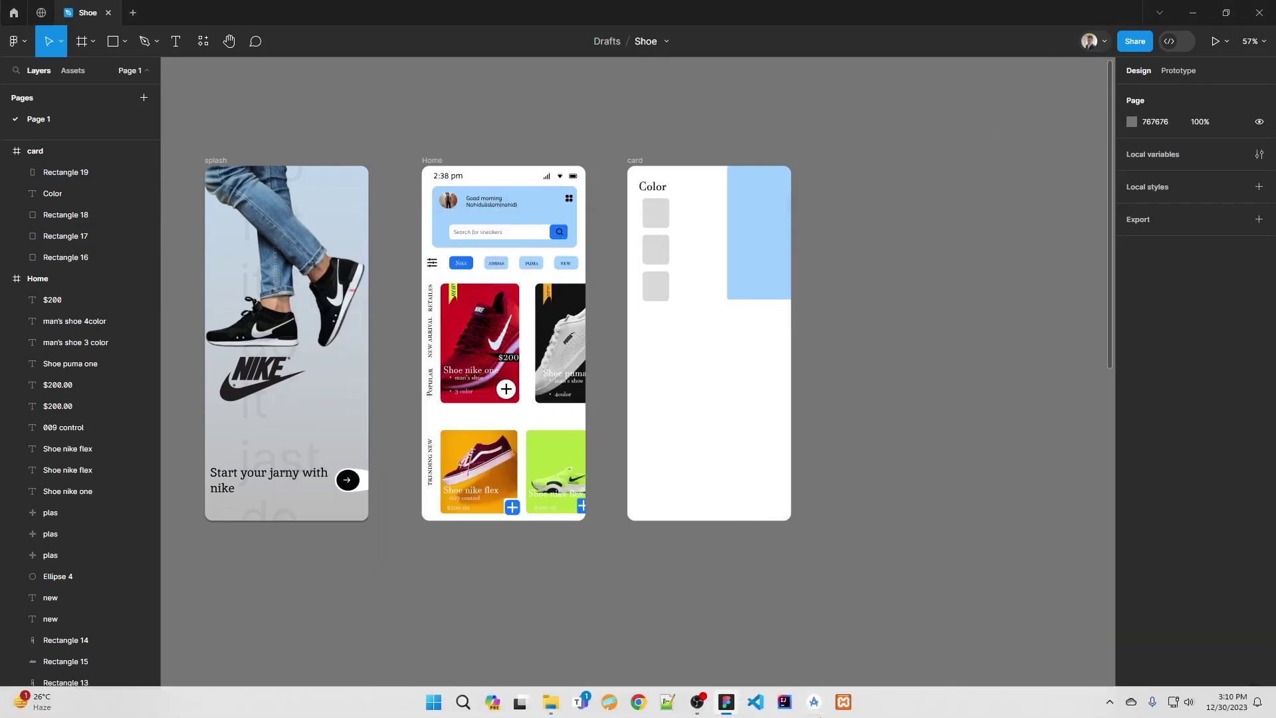
{"action": "left_click", "coordinate": [698, 711]}
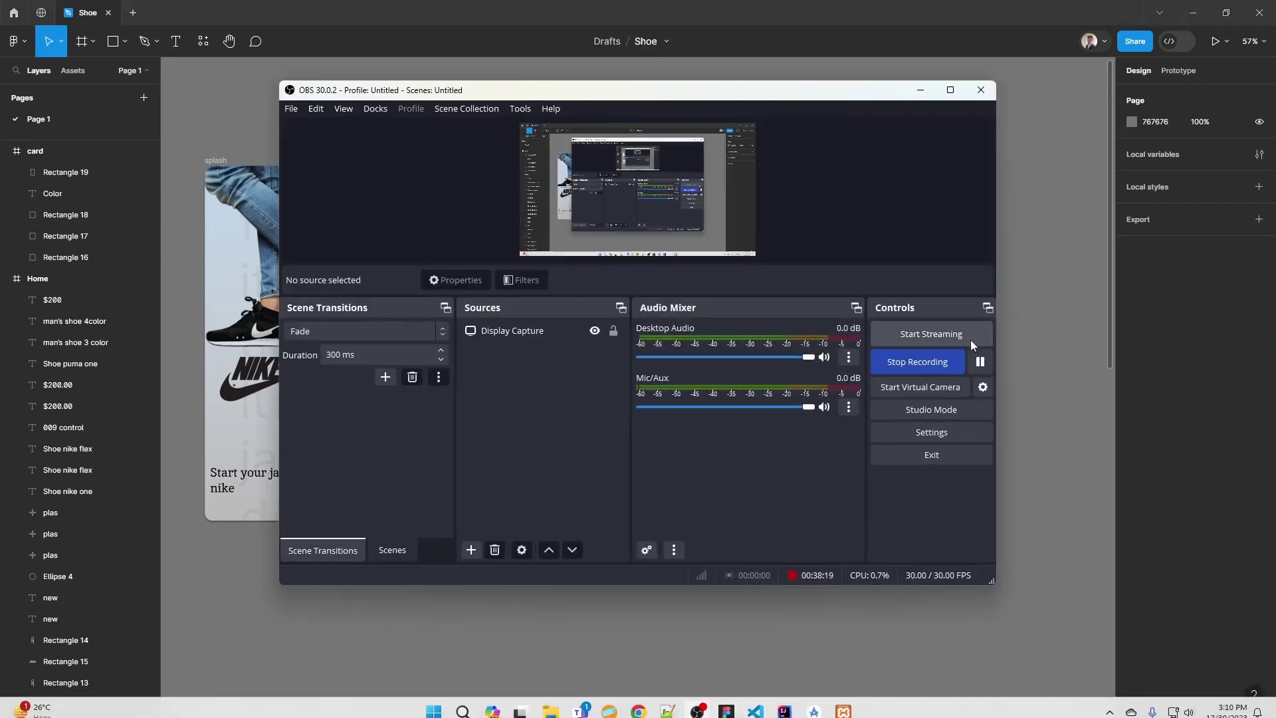
{"action": "left_click", "coordinate": [1010, 361]}
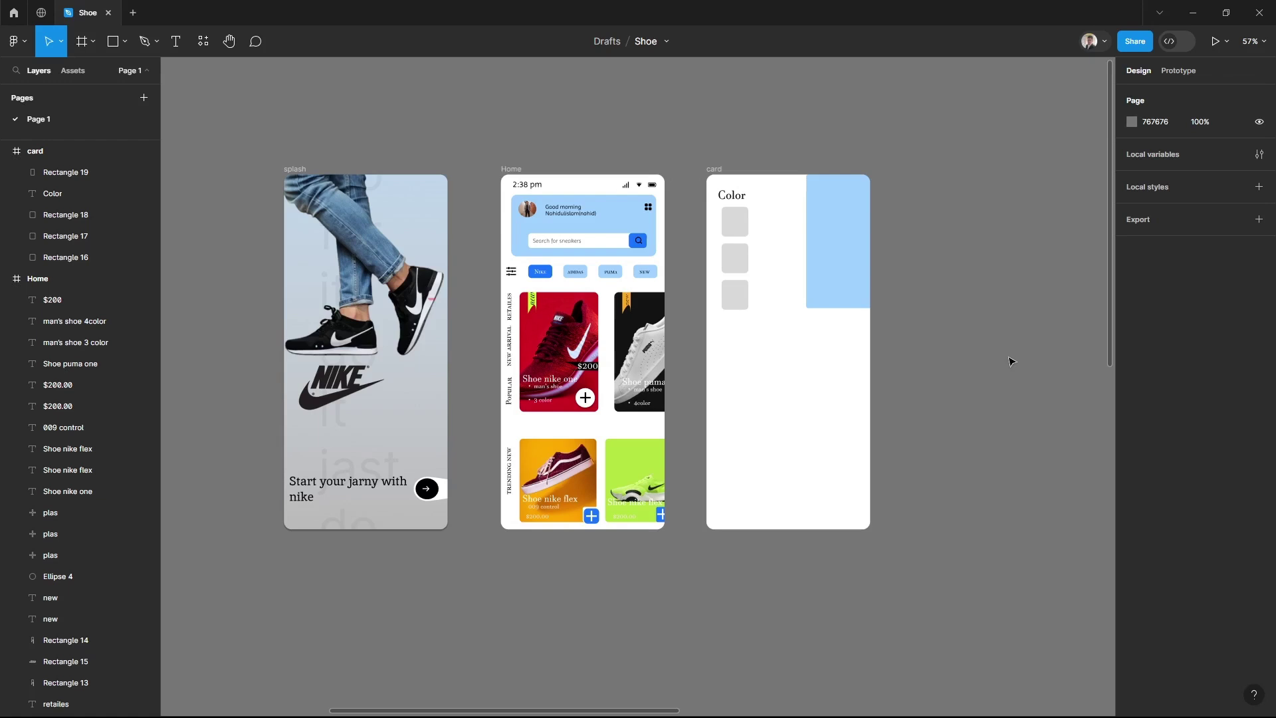
Import the purple 'iamage 2' shoe picture from Downloads and scale it over the light blue rectangle
{"action": "left_click", "coordinate": [7, 279]}
{"action": "scroll", "coordinate": [988, 392], "scroll_direction": "up", "scroll_amount": 3}
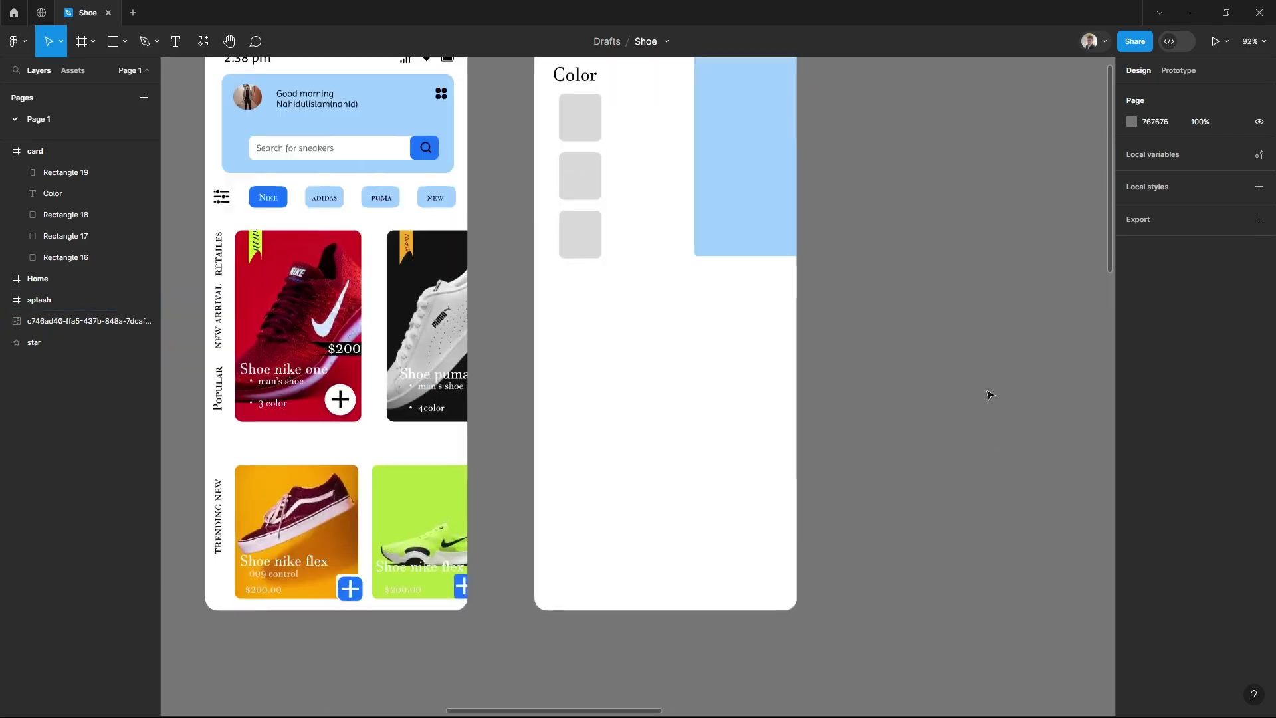
{"action": "left_click", "coordinate": [583, 703]}
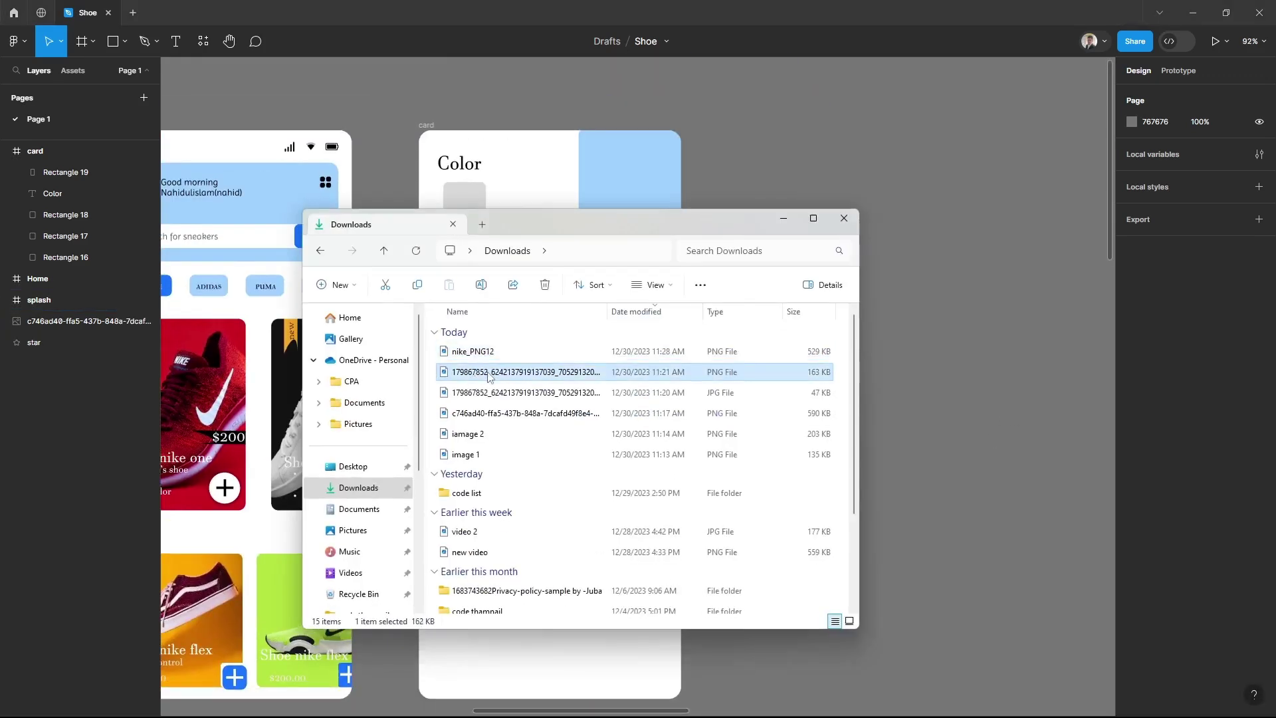
{"action": "mouse_move", "coordinate": [487, 433]}
{"action": "left_mouse_down"}
{"action": "mouse_move", "coordinate": [1024, 422]}
{"action": "mouse_move", "coordinate": [598, 335]}
{"action": "left_mouse_up"}
{"action": "key", "text": "k"}
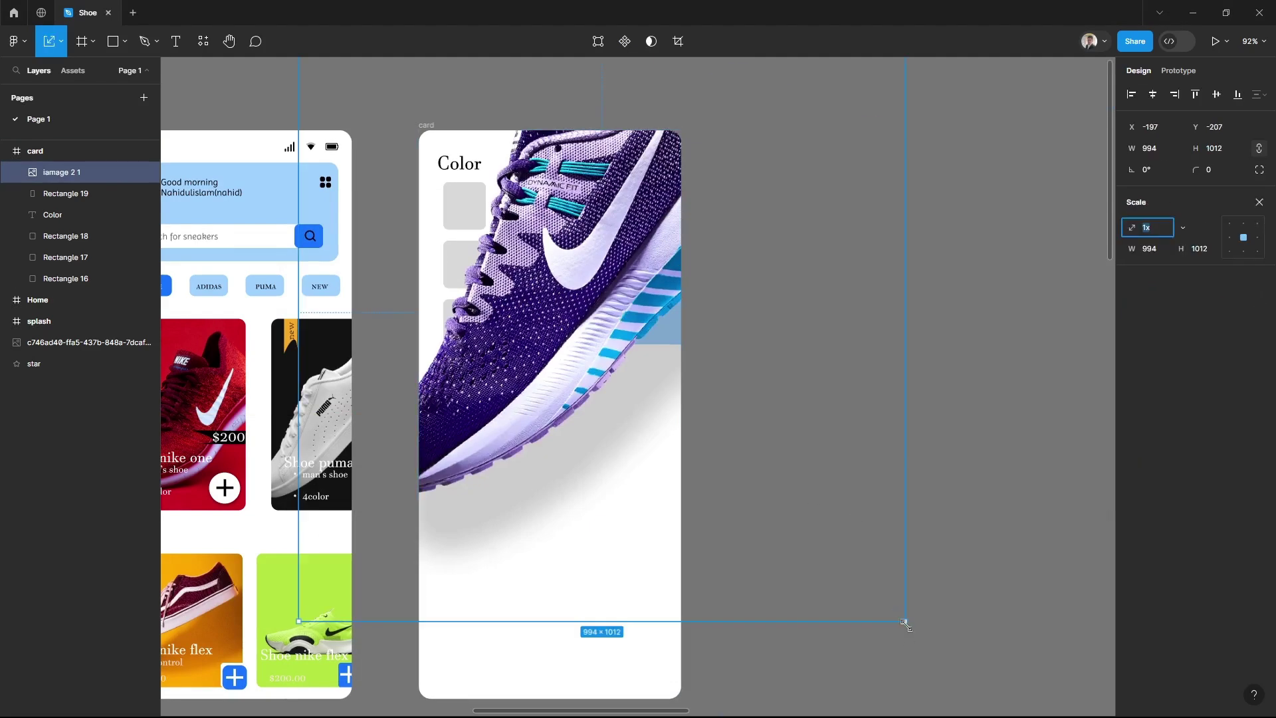
{"action": "mouse_move", "coordinate": [902, 621]}
{"action": "left_mouse_down"}
{"action": "mouse_move", "coordinate": [637, 395]}
{"action": "mouse_move", "coordinate": [640, 290]}
{"action": "mouse_move", "coordinate": [593, 267]}
{"action": "mouse_move", "coordinate": [674, 356]}
{"action": "left_mouse_up"}
{"action": "left_click", "coordinate": [737, 389]}
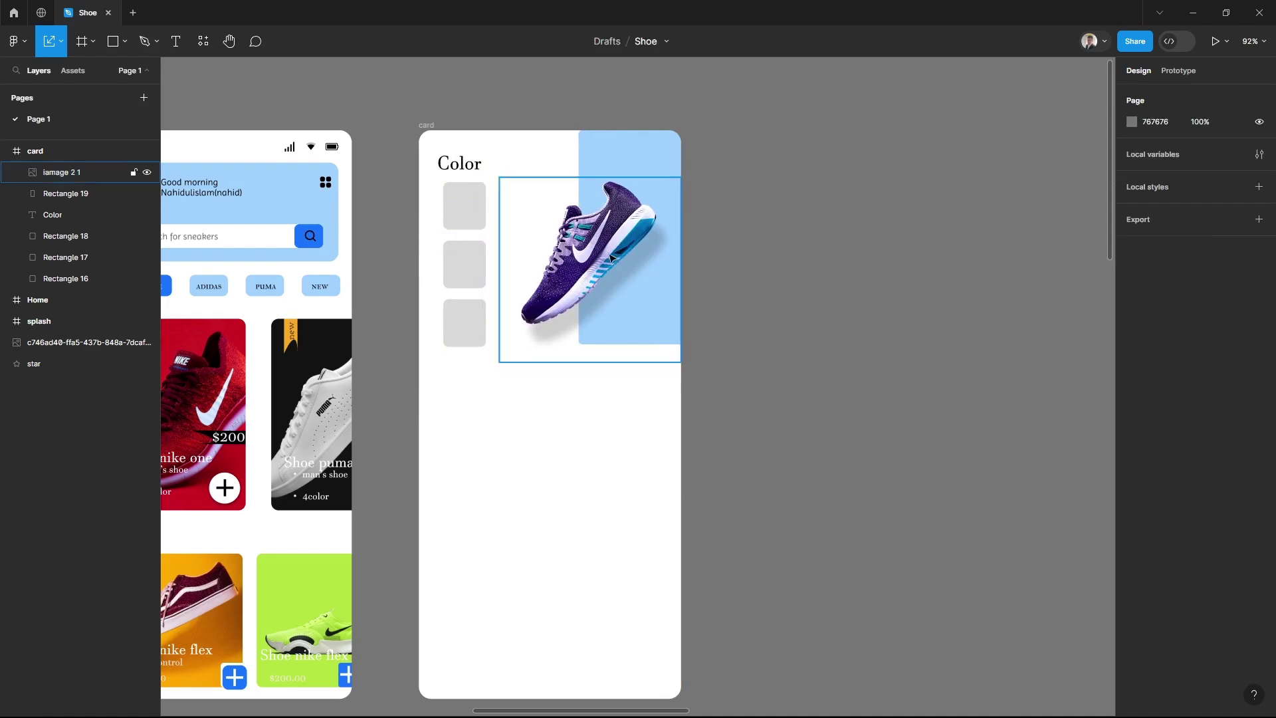
{"action": "key", "text": "Tab"}
{"action": "key", "text": "shift+i"}
Search Unsplash for 'nike' and fill the top swatch with the red Nike photo
{"action": "key", "text": "Escape"}
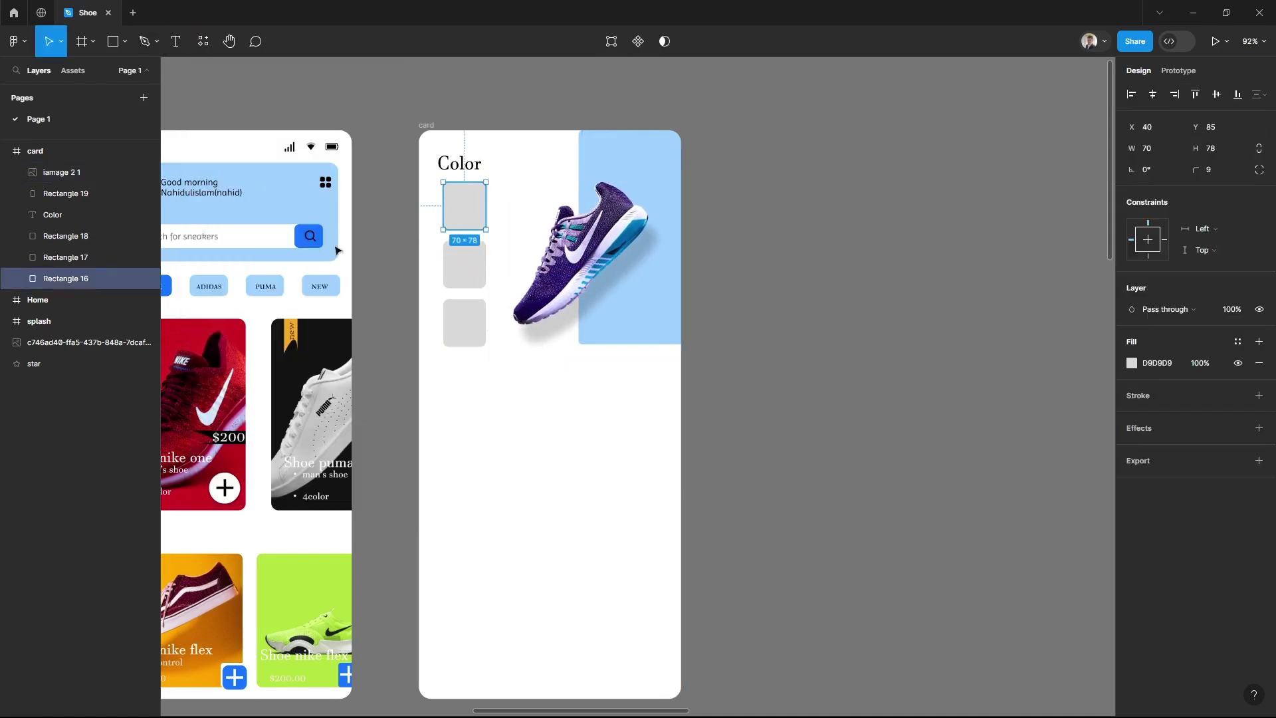
{"action": "key", "text": "ctrl+alt+p"}
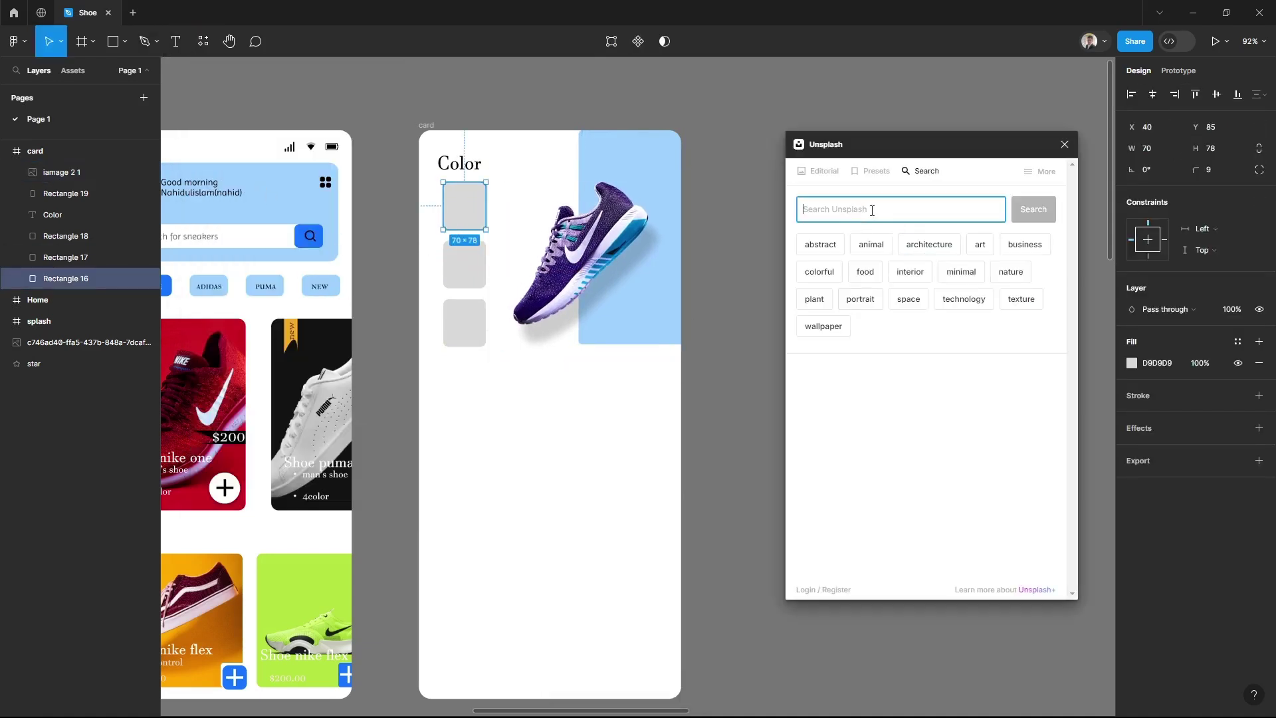
{"action": "type", "text": "nike"}
{"action": "key", "text": "Return"}
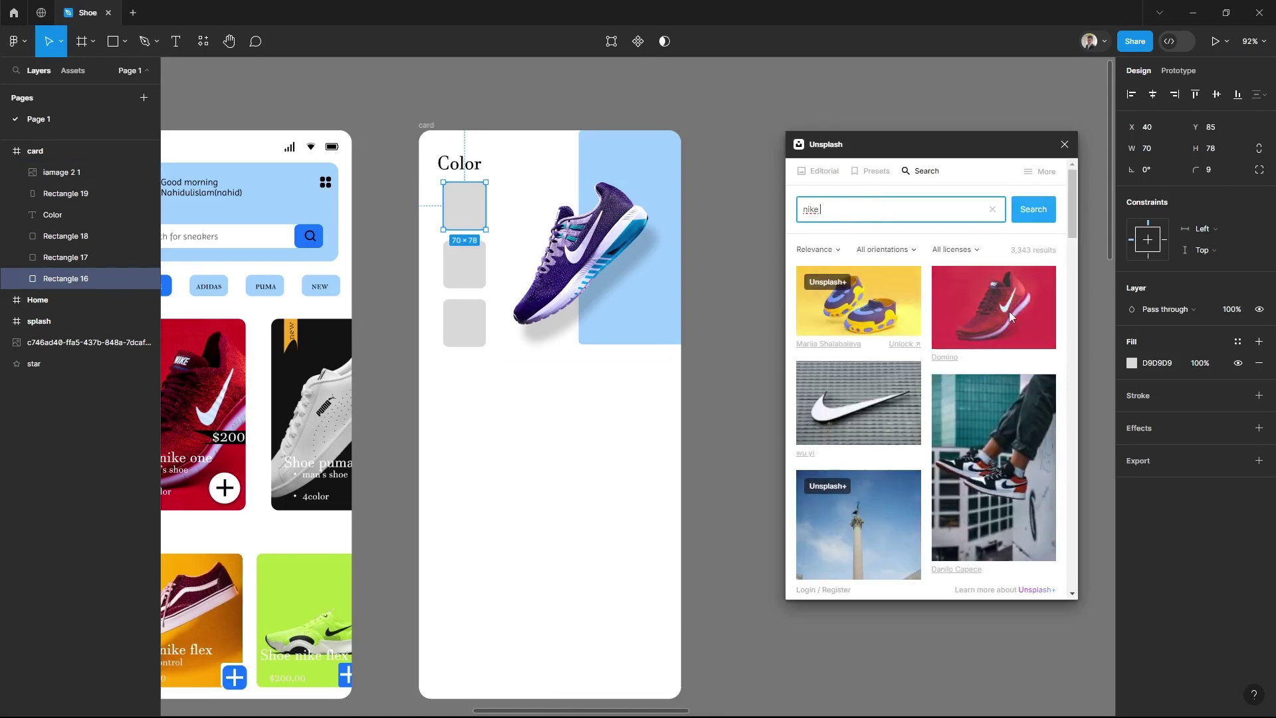
{"action": "left_click", "coordinate": [1007, 313]}
Fill the second and third swatches with light and dark shoe photos, then close the plugin
{"action": "scroll", "coordinate": [964, 332], "scroll_direction": "down", "scroll_amount": 5}
{"action": "scroll", "coordinate": [930, 339], "scroll_direction": "down", "scroll_amount": 5}
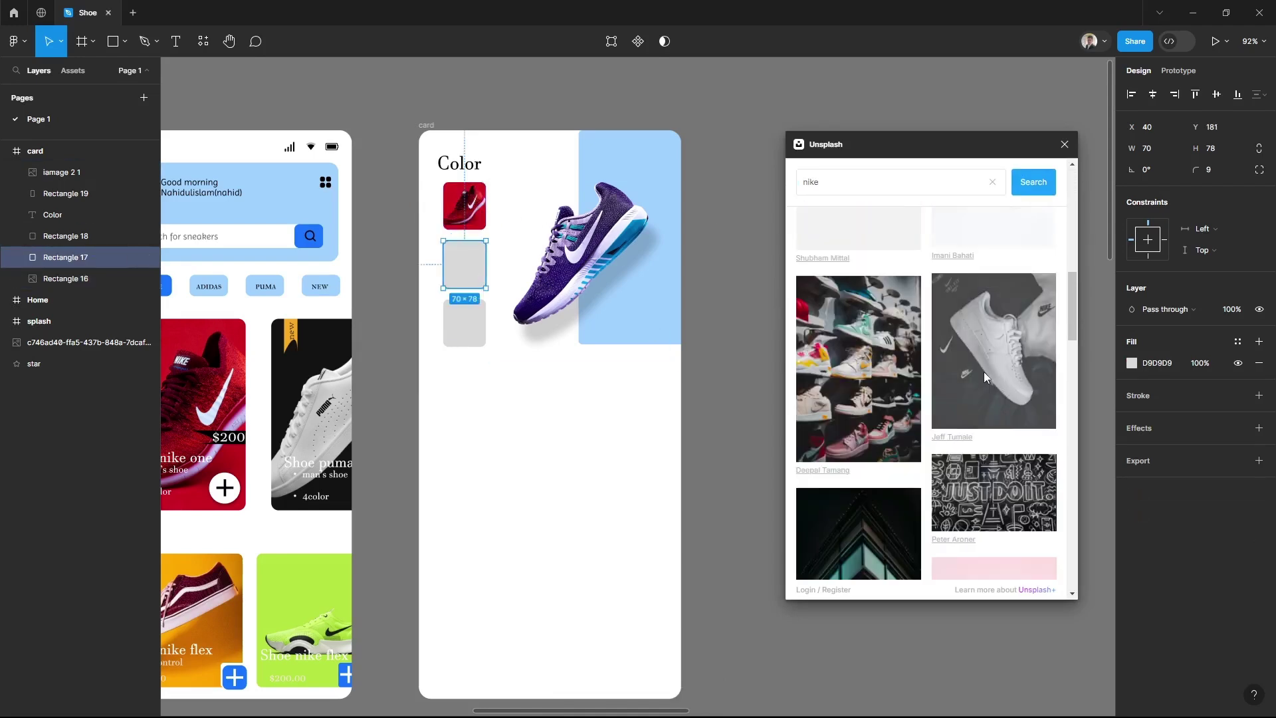
{"action": "scroll", "coordinate": [924, 340], "scroll_direction": "down", "scroll_amount": 5}
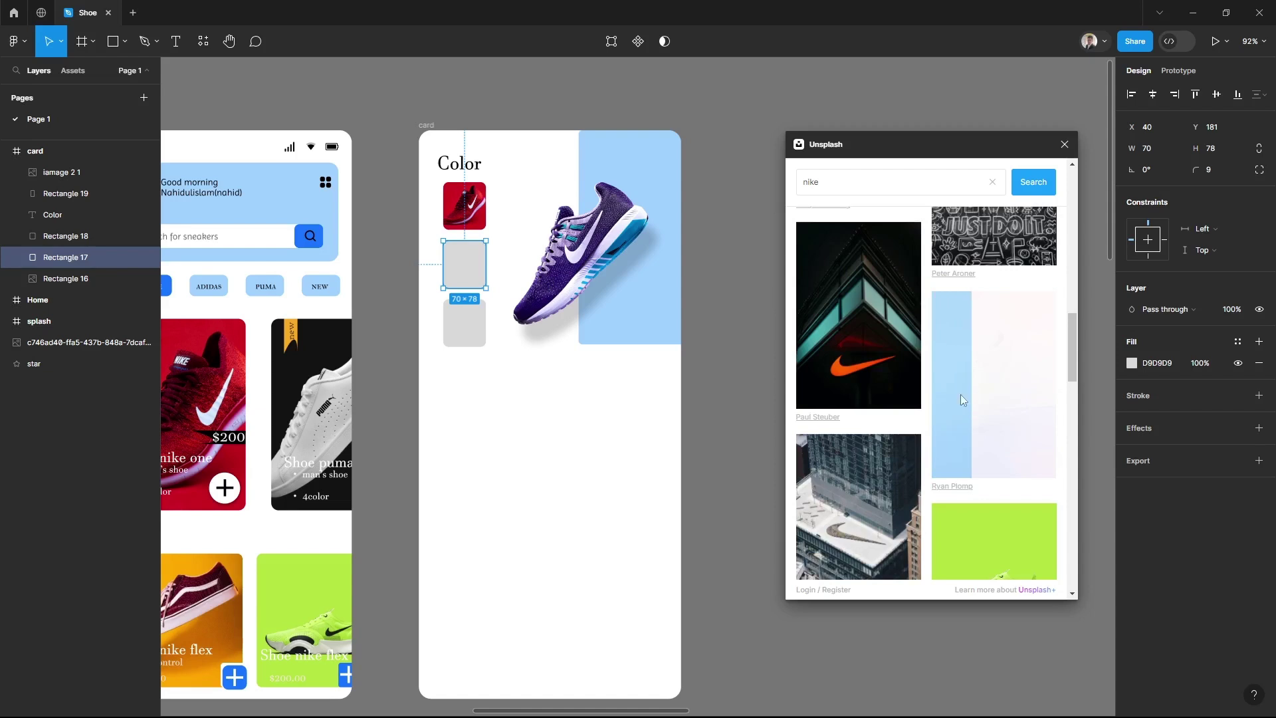
{"action": "scroll", "coordinate": [930, 372], "scroll_direction": "down", "scroll_amount": 5}
{"action": "left_click", "coordinate": [907, 330]}
{"action": "scroll", "coordinate": [891, 313], "scroll_direction": "down", "scroll_amount": 5}
{"action": "scroll", "coordinate": [877, 292], "scroll_direction": "down", "scroll_amount": 5}
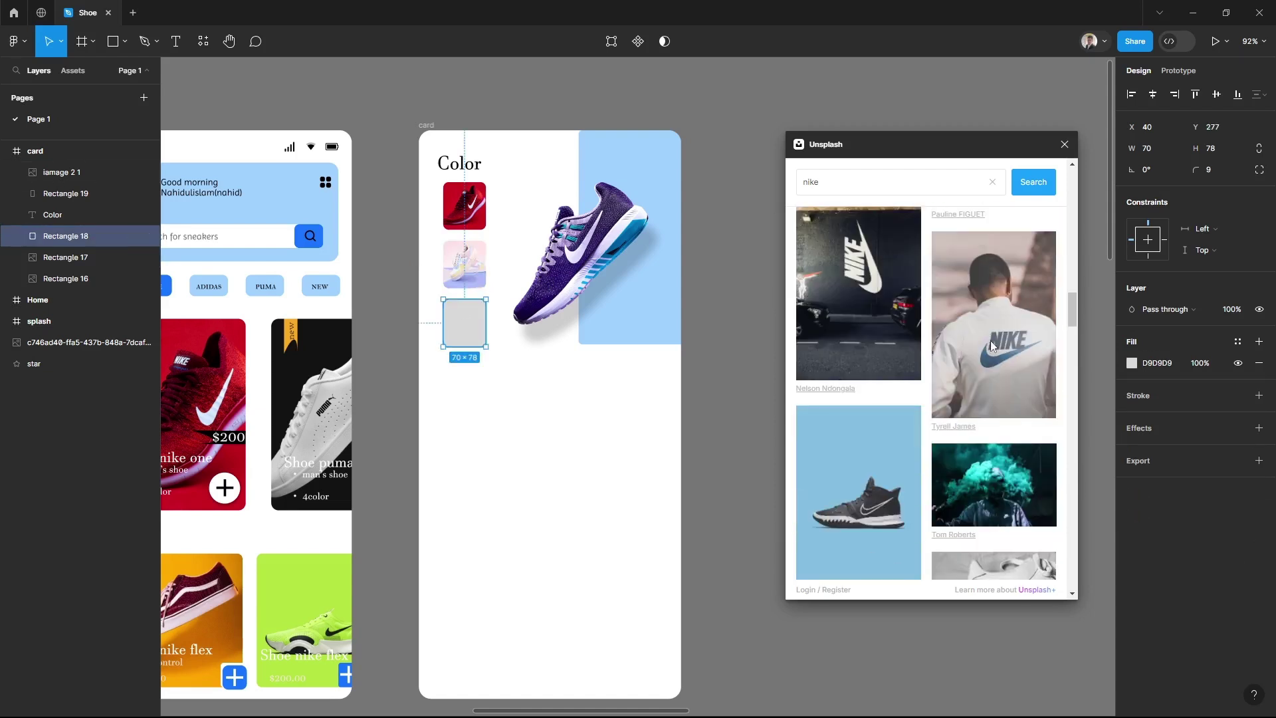
{"action": "scroll", "coordinate": [864, 274], "scroll_direction": "down", "scroll_amount": 5}
{"action": "left_click", "coordinate": [865, 274]}
{"action": "left_click", "coordinate": [1064, 144]}
{"action": "left_click", "coordinate": [910, 313]}
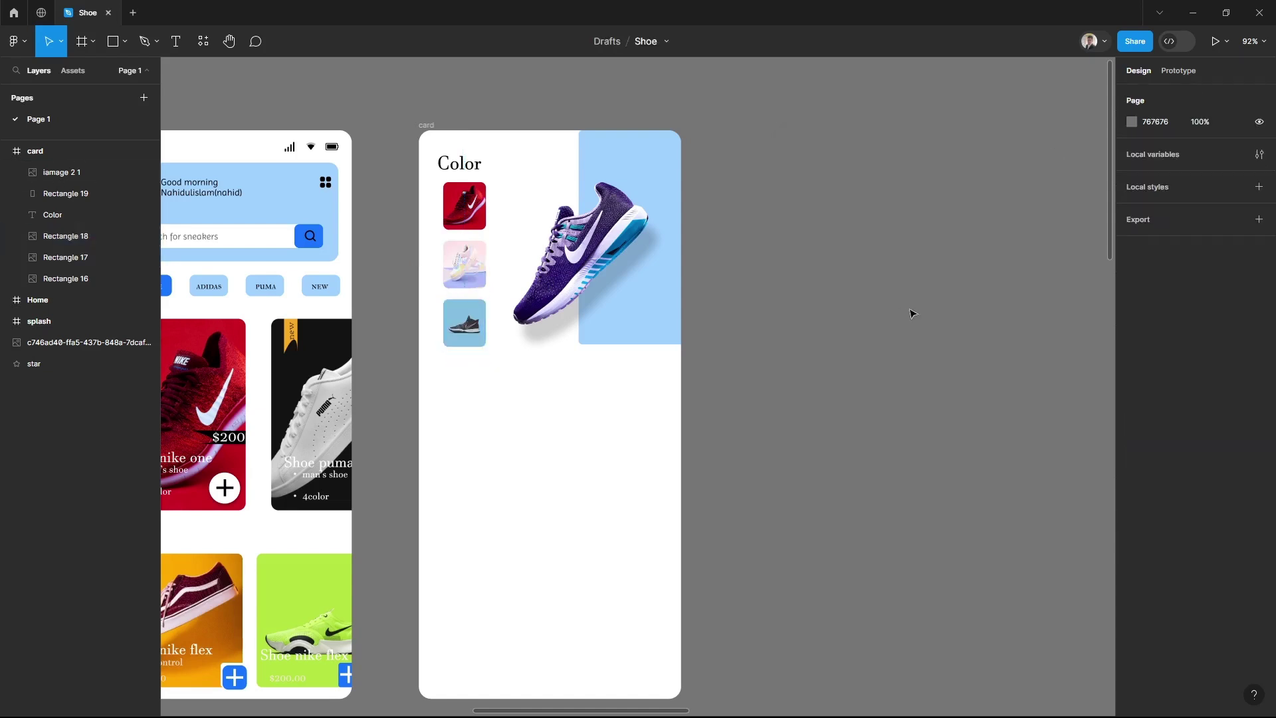
{"action": "left_click_drag", "start_coordinate": [402, 336], "coordinate": [476, 303]}
Duplicate the 'Shoe nike one' title from Home onto the product card
{"action": "left_click", "coordinate": [243, 425]}
{"action": "key", "text": "ctrl+d"}
{"action": "mouse_move", "coordinate": [278, 427]}
{"action": "left_mouse_down"}
{"action": "mouse_move", "coordinate": [613, 356]}
{"action": "mouse_move", "coordinate": [947, 387]}
{"action": "mouse_move", "coordinate": [601, 418]}
{"action": "left_mouse_up"}
{"action": "right_click", "coordinate": [569, 359]}
{"action": "key", "text": "Escape"}
Make the copied title black at size 32 and place it under the colour photos
{"action": "left_click", "coordinate": [1132, 501]}
{"action": "left_click_drag", "start_coordinate": [997, 465], "coordinate": [940, 555]}
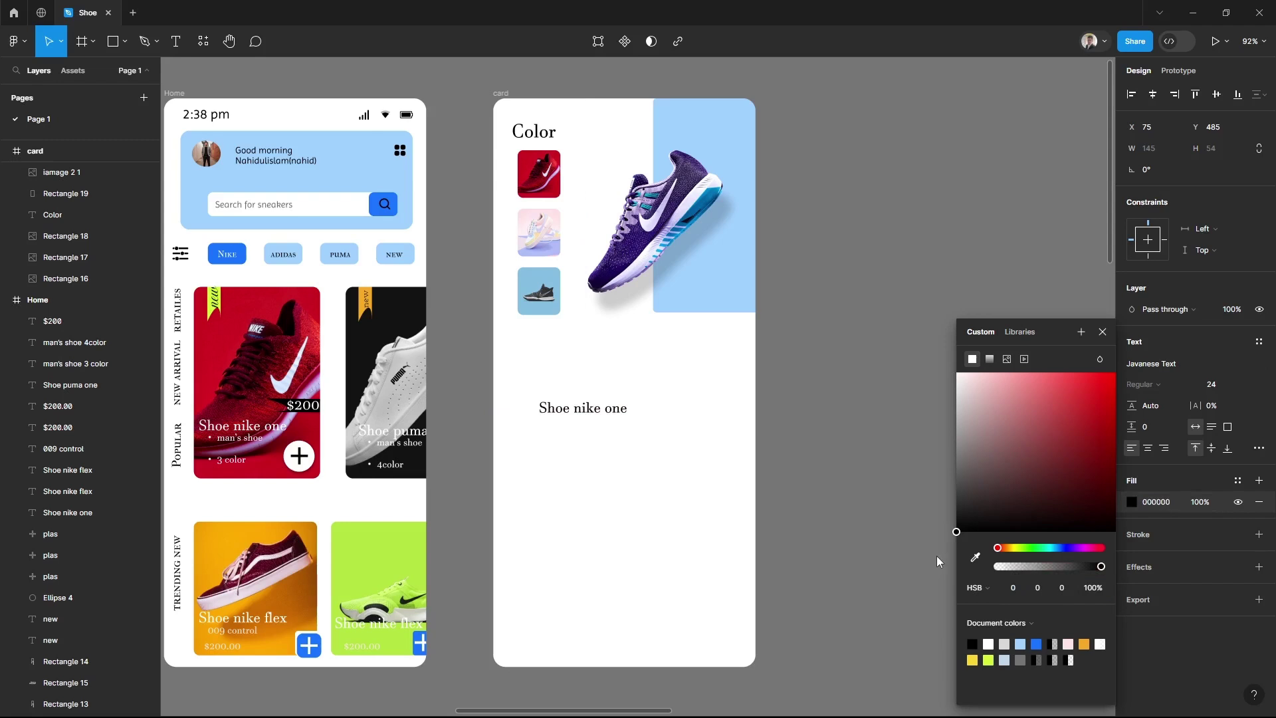
{"action": "left_click", "coordinate": [1130, 452]}
{"action": "left_click", "coordinate": [1243, 384]}
{"action": "left_click", "coordinate": [1226, 432]}
{"action": "left_click_drag", "start_coordinate": [625, 418], "coordinate": [598, 353]}
{"action": "left_click", "coordinate": [825, 408]}
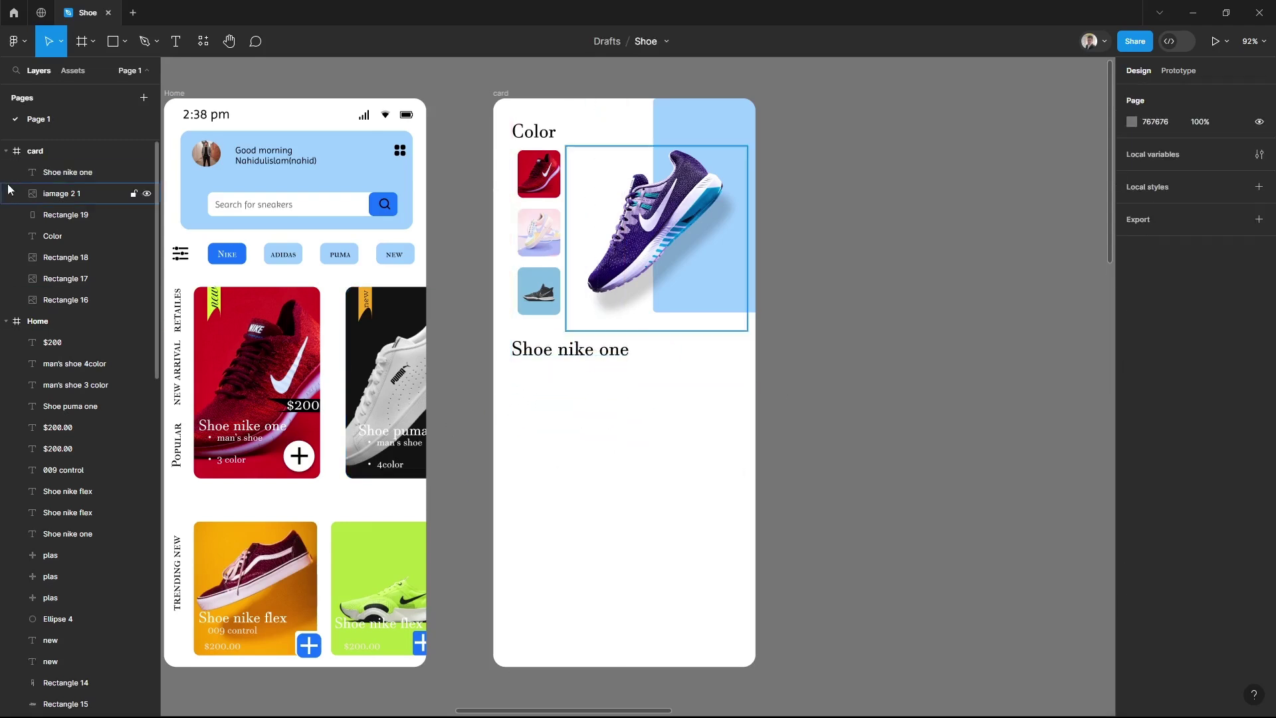
{"action": "left_click", "coordinate": [5, 151], "text": "alt"}
{"action": "left_click", "coordinate": [33, 236]}
Move the star under the title, scale it with K, and duplicate it into five stars
{"action": "key", "text": "shift+1"}
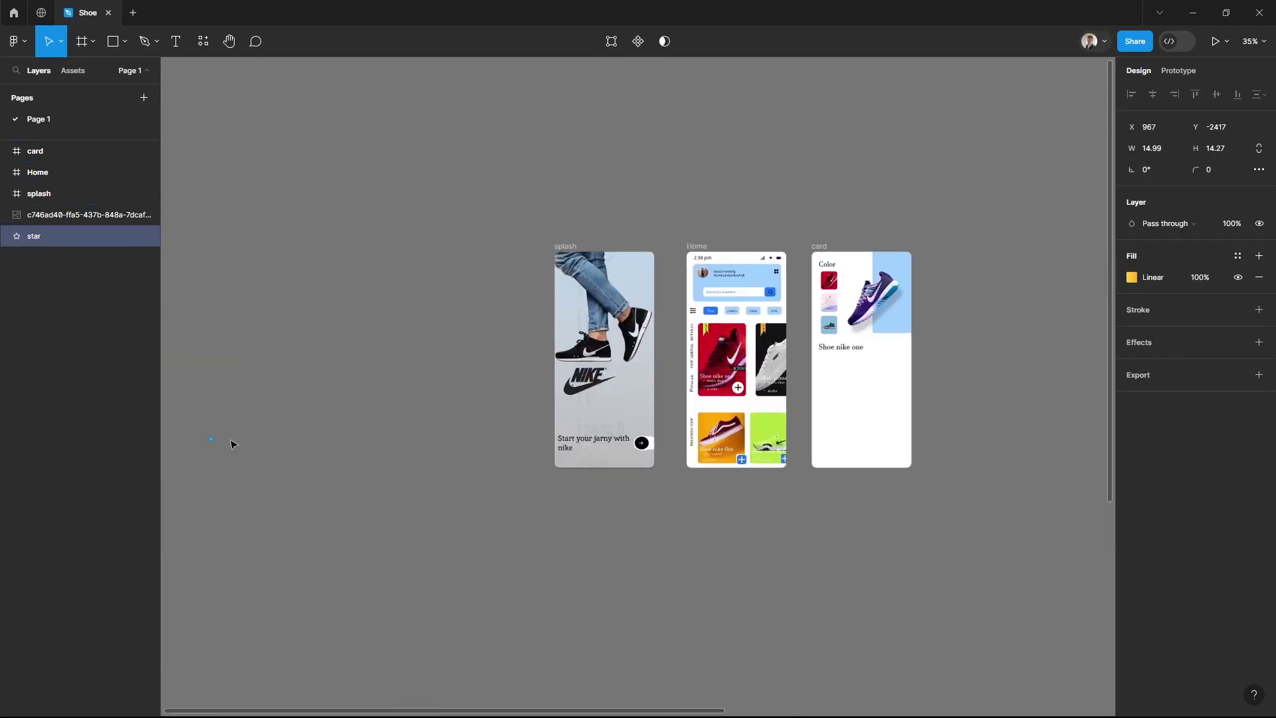
{"action": "scroll", "coordinate": [954, 396], "scroll_direction": "up", "scroll_amount": 5}
{"action": "mouse_move", "coordinate": [481, 362]}
{"action": "left_mouse_down"}
{"action": "mouse_move", "coordinate": [444, 365]}
{"action": "mouse_move", "coordinate": [485, 369]}
{"action": "left_mouse_up"}
{"action": "left_click", "coordinate": [441, 370]}
{"action": "key", "text": "k"}
{"action": "key", "text": "ctrl+d"}
{"action": "key", "text": "ctrl+d"}
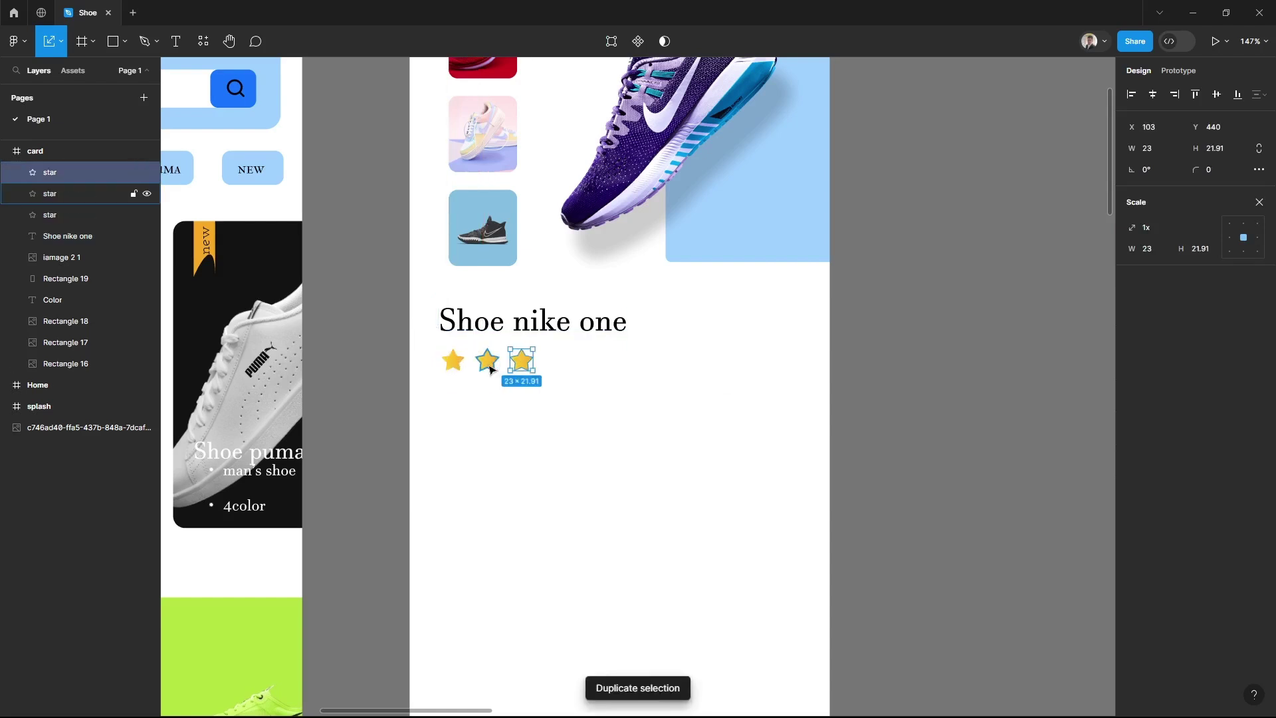
{"action": "key", "text": "ctrl+d"}
{"action": "key", "text": "ctrl+d"}
{"action": "left_click", "coordinate": [908, 351]}
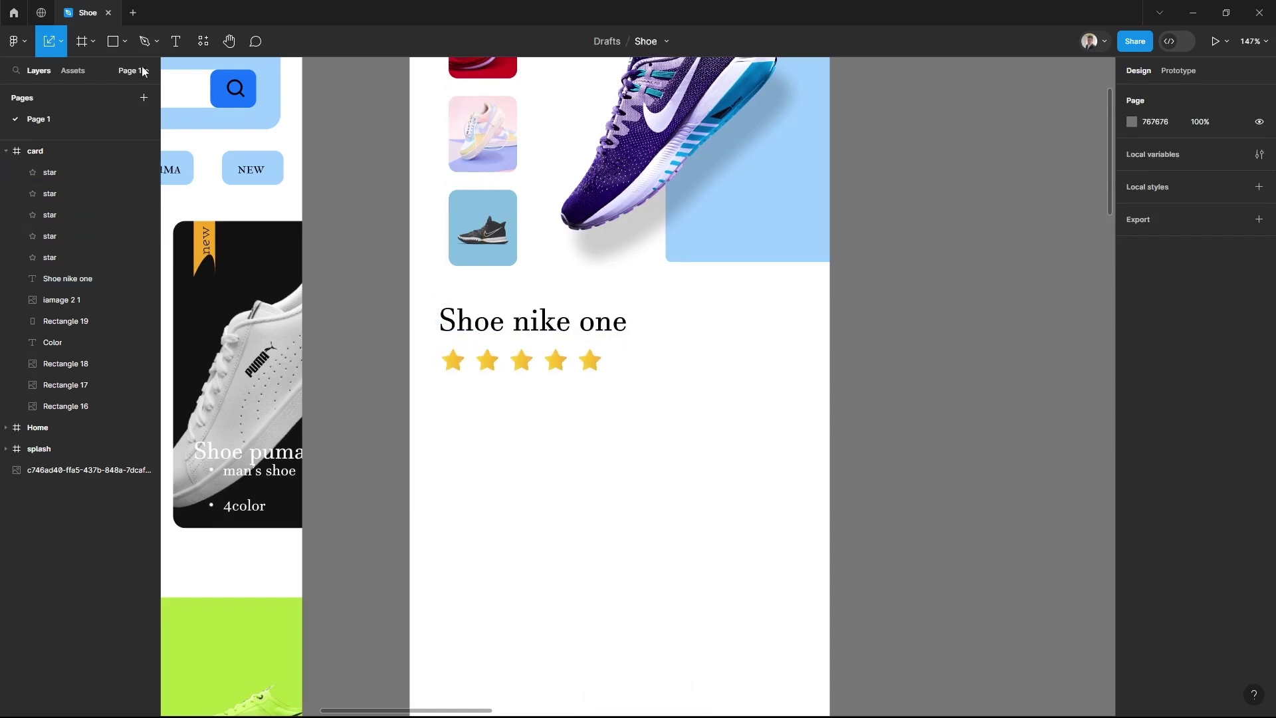
Start a new text label beside the star row
{"action": "key", "text": "v"}
{"action": "left_click", "coordinate": [624, 356]}
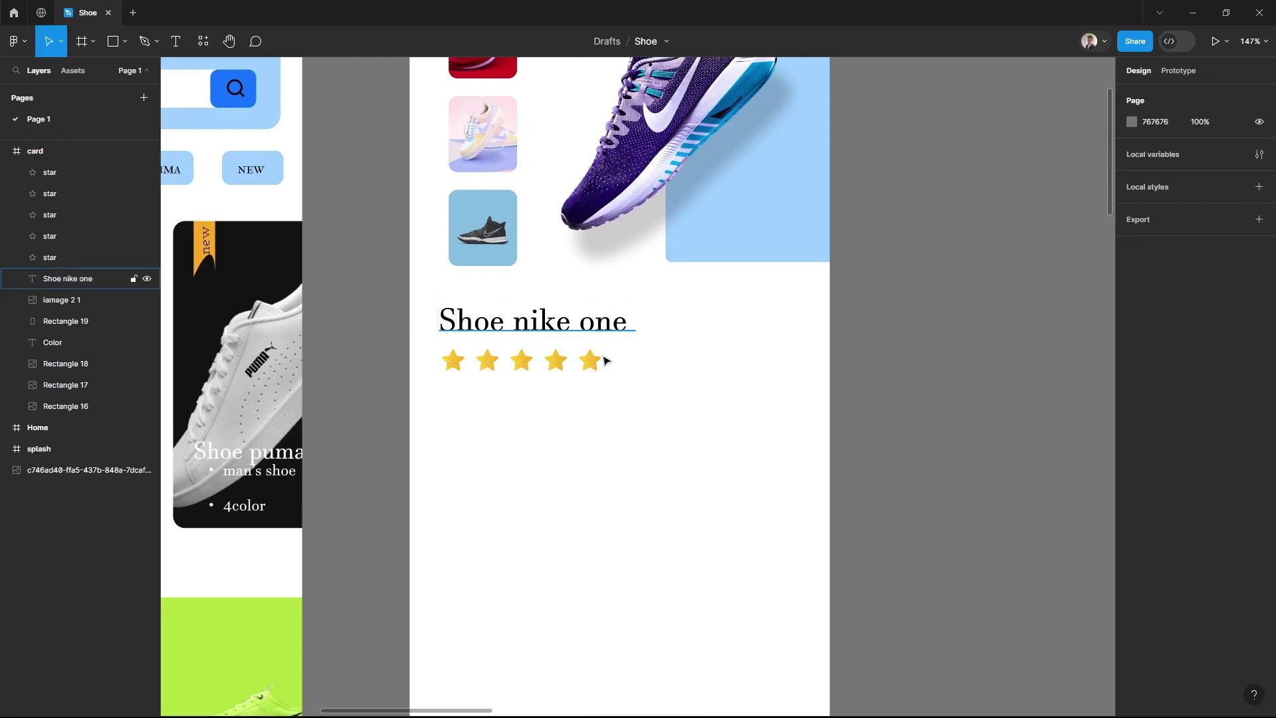
{"action": "key", "text": "t"}
{"action": "left_click", "coordinate": [660, 362]}
{"action": "type", "text": "(587 review"}
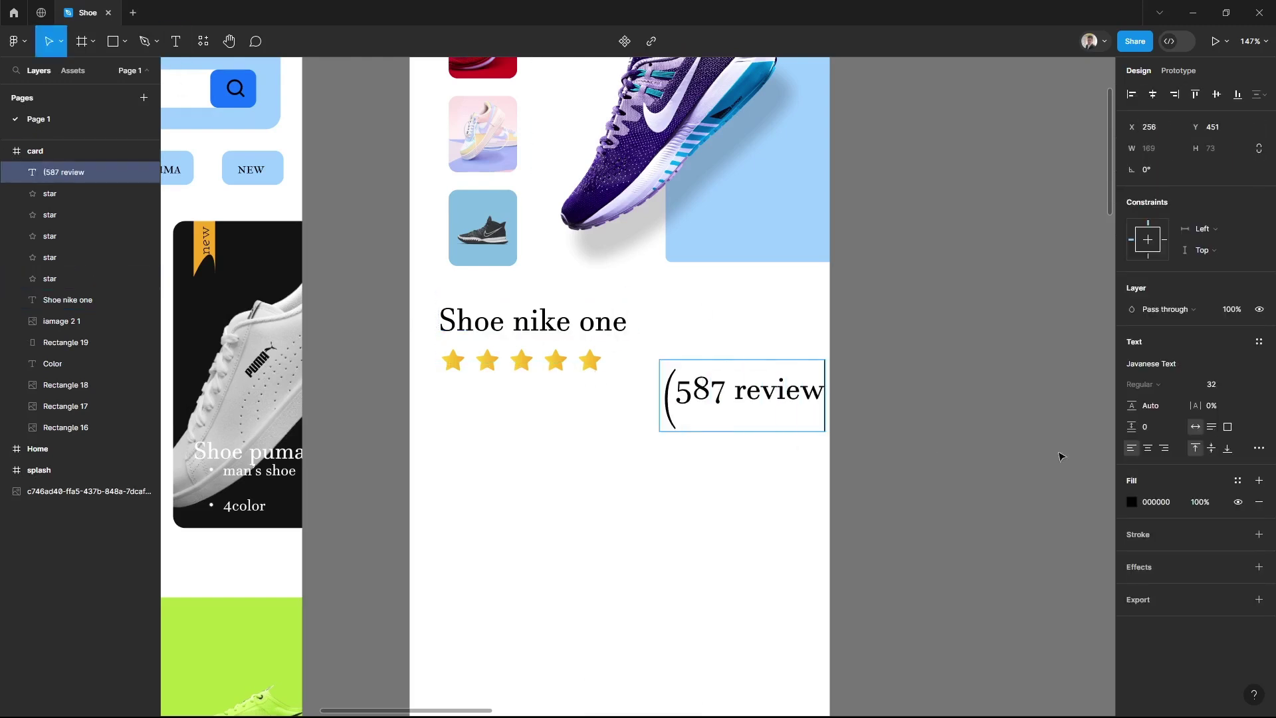
Finish the '(587 review)' label at size 15 and place it beside the stars
{"action": "type", "text": ")"}
{"action": "key", "text": "Escape"}
{"action": "left_click_drag", "start_coordinate": [801, 399], "coordinate": [750, 364]}
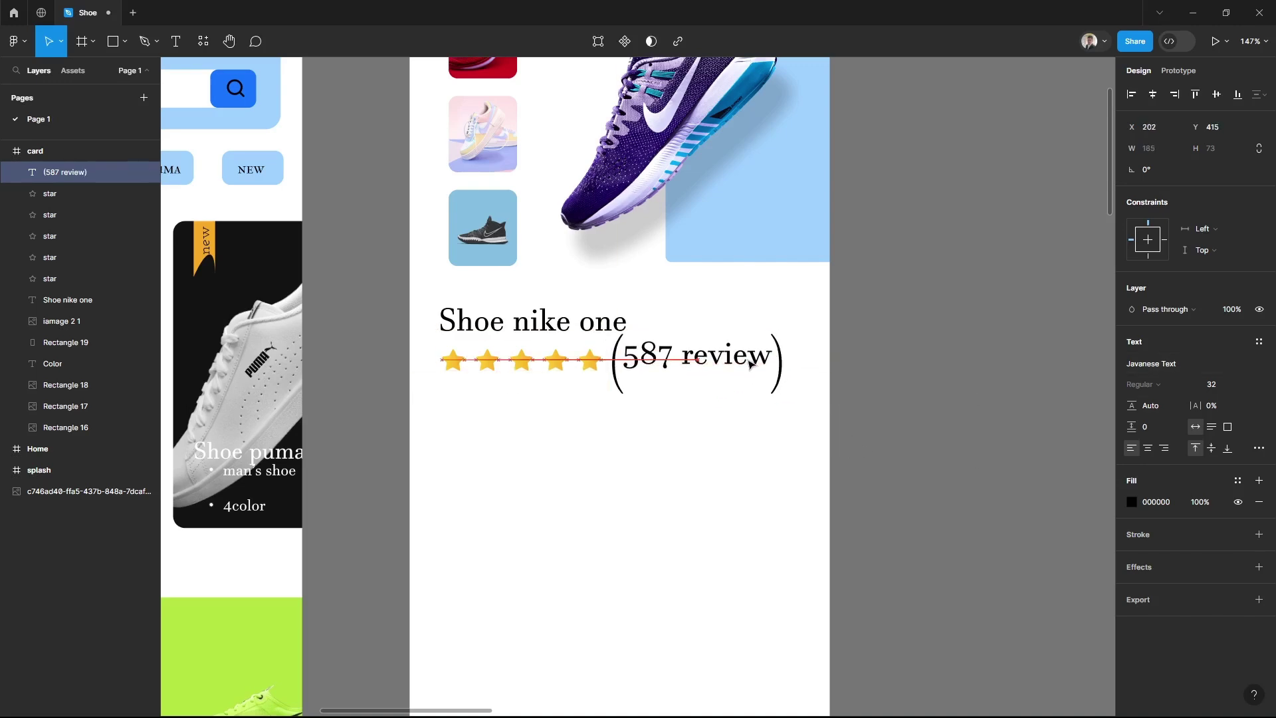
{"action": "left_click", "coordinate": [1211, 384]}
{"action": "left_click", "coordinate": [1229, 336]}
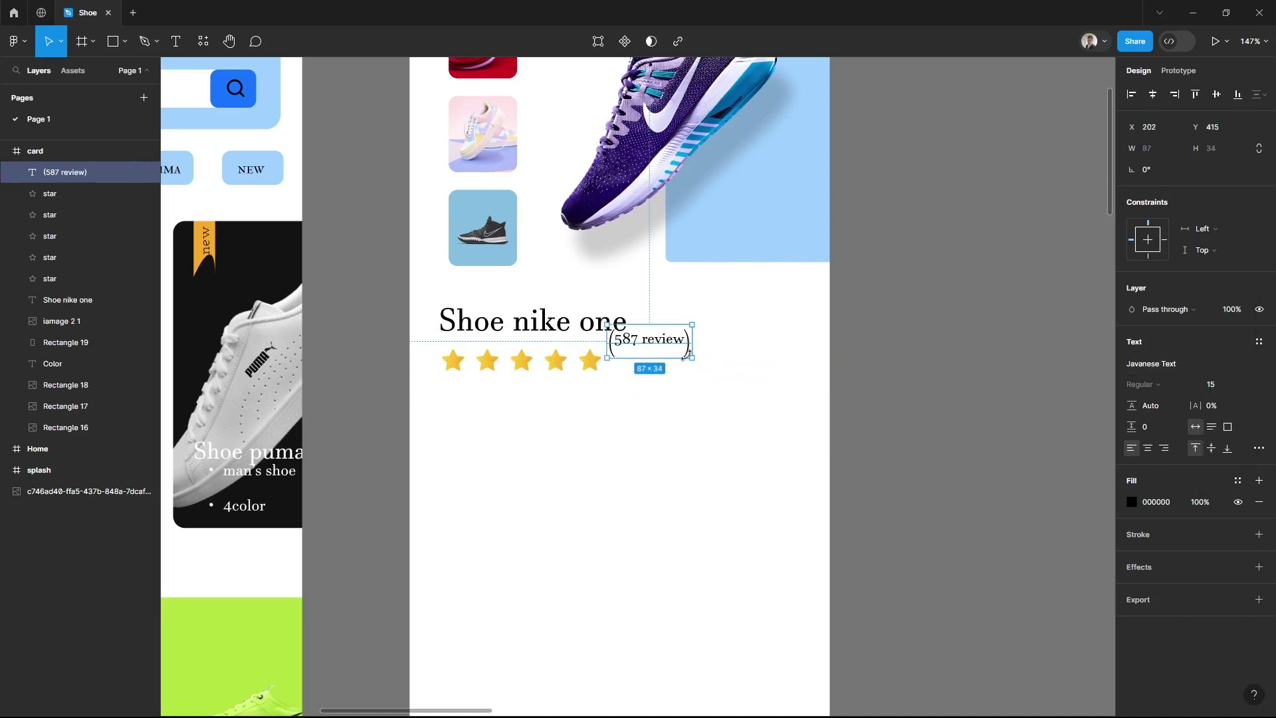
{"action": "left_click", "coordinate": [800, 389]}
Scale the five stars down to 0.8x and realign the review label
{"action": "scroll", "coordinate": [695, 330], "scroll_direction": "down", "scroll_amount": 5}
{"action": "scroll", "coordinate": [791, 401], "scroll_direction": "up", "scroll_amount": 5}
{"action": "mouse_move", "coordinate": [338, 340]}
{"action": "left_mouse_down"}
{"action": "mouse_move", "coordinate": [399, 363]}
{"action": "mouse_move", "coordinate": [504, 352]}
{"action": "left_mouse_up"}
{"action": "key", "text": "k"}
{"action": "left_click", "coordinate": [532, 351]}
{"action": "left_click", "coordinate": [768, 465]}
{"action": "scroll", "coordinate": [695, 304], "scroll_direction": "down", "scroll_amount": 2}
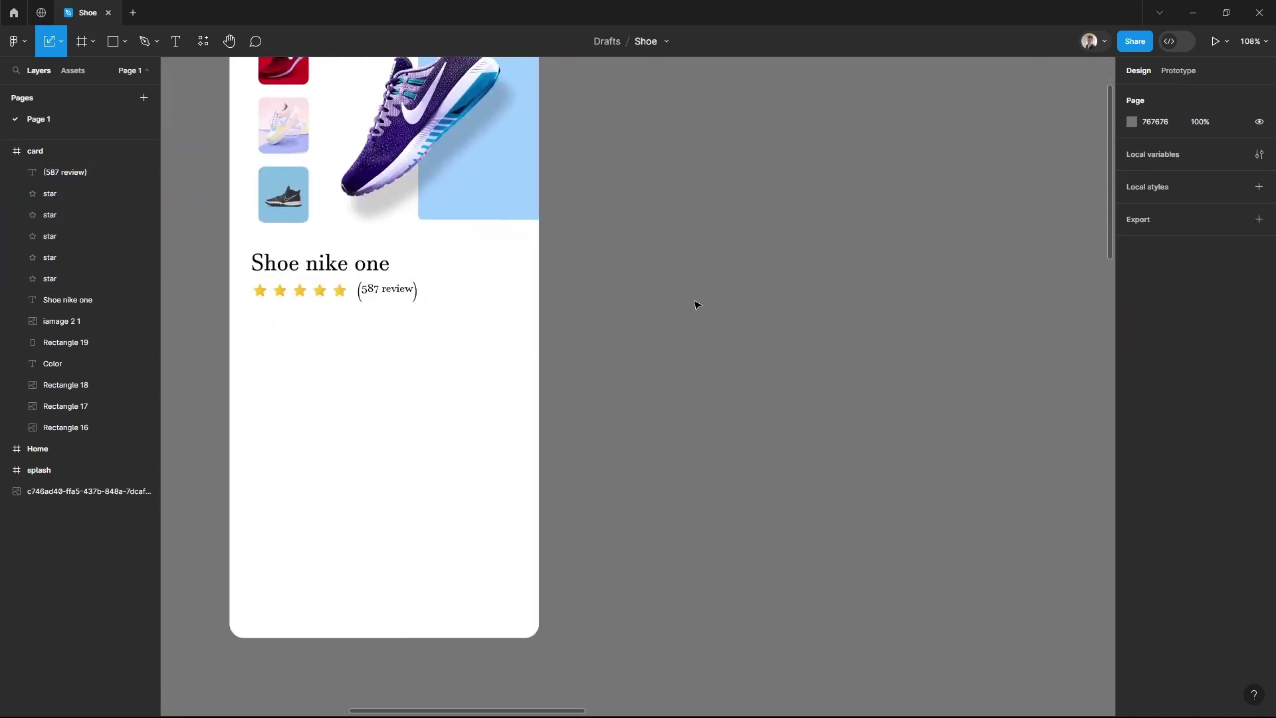
{"action": "scroll", "coordinate": [695, 304], "scroll_direction": "down", "scroll_amount": 1}
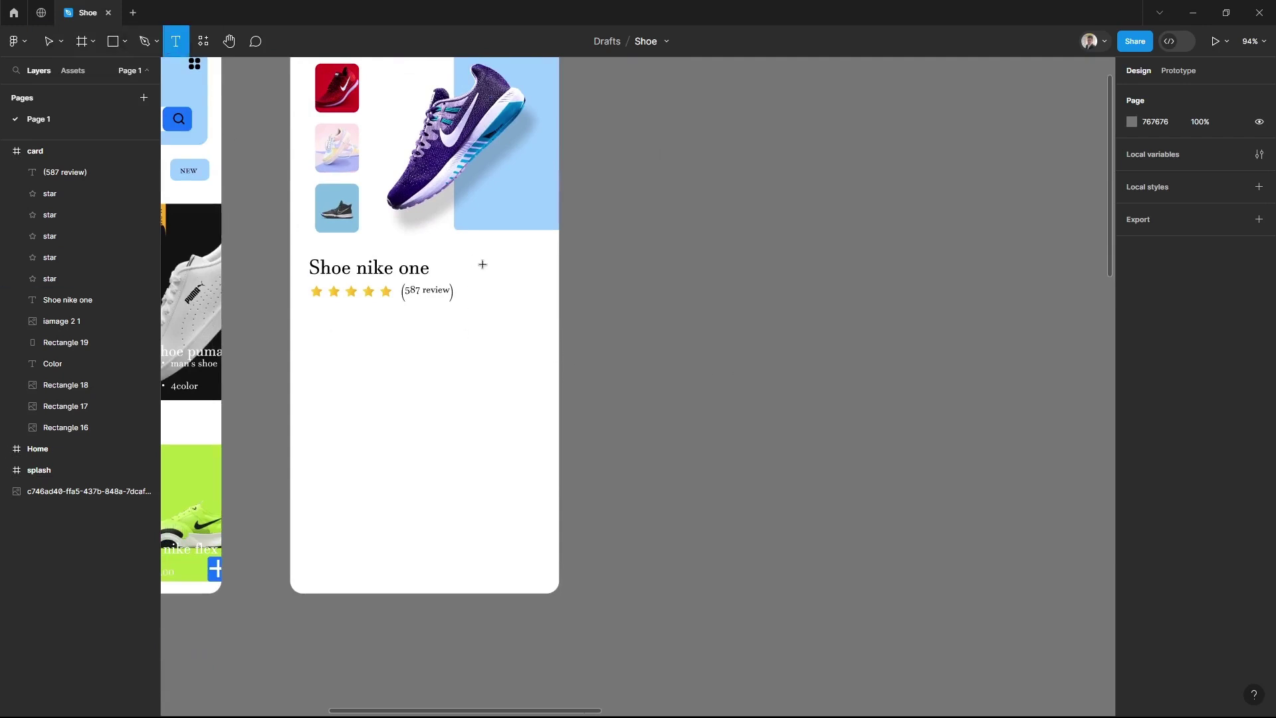
Duplicate the title rightward as a '$200.00' price at the card's right edge
{"action": "left_click", "coordinate": [734, 251]}
{"action": "left_click", "coordinate": [384, 258]}
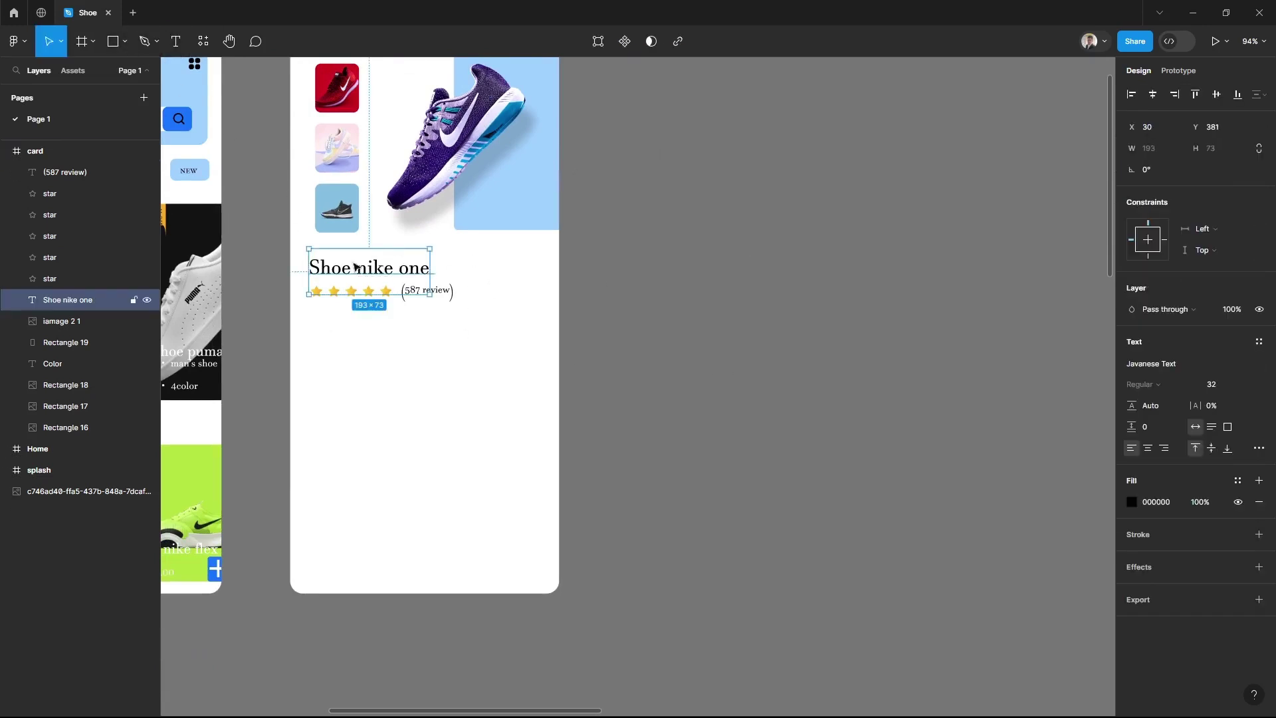
{"action": "left_click_drag", "start_coordinate": [402, 267], "coordinate": [534, 267]}
{"action": "type", "text": "$200.00"}
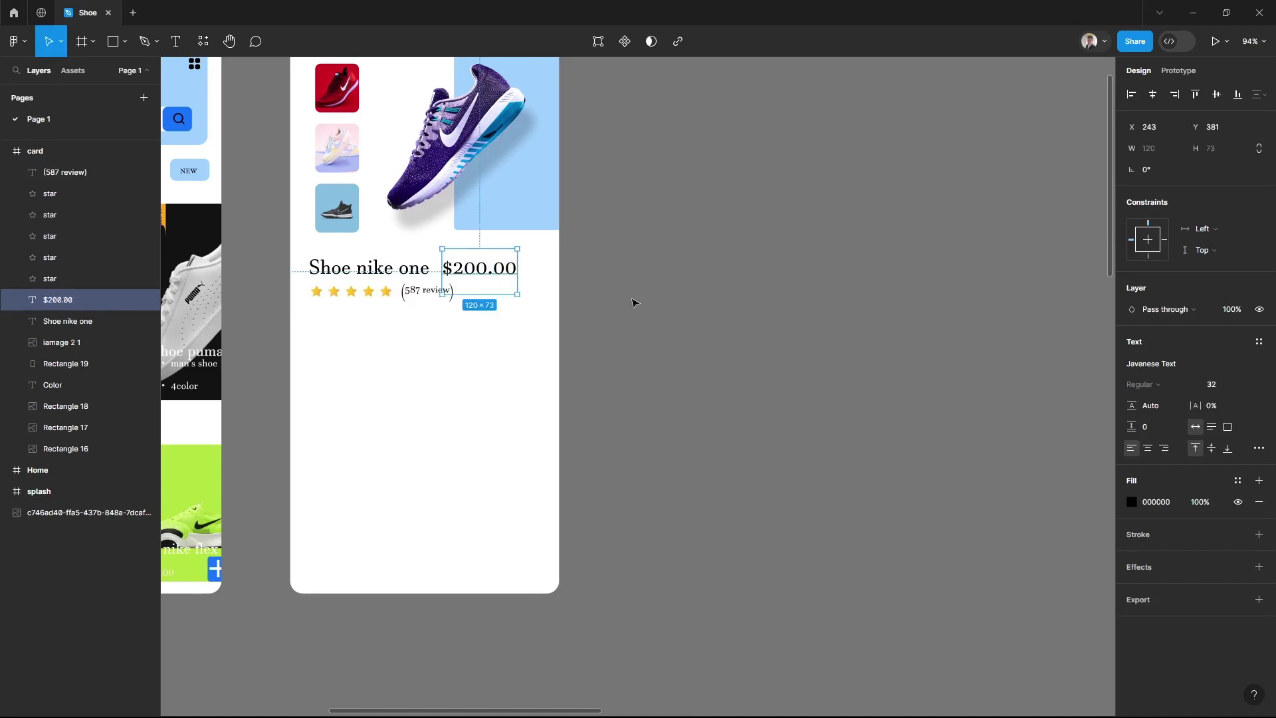
{"action": "left_click_drag", "start_coordinate": [478, 268], "coordinate": [514, 267]}
{"action": "scroll", "coordinate": [717, 262], "scroll_direction": "down", "scroll_amount": 3}
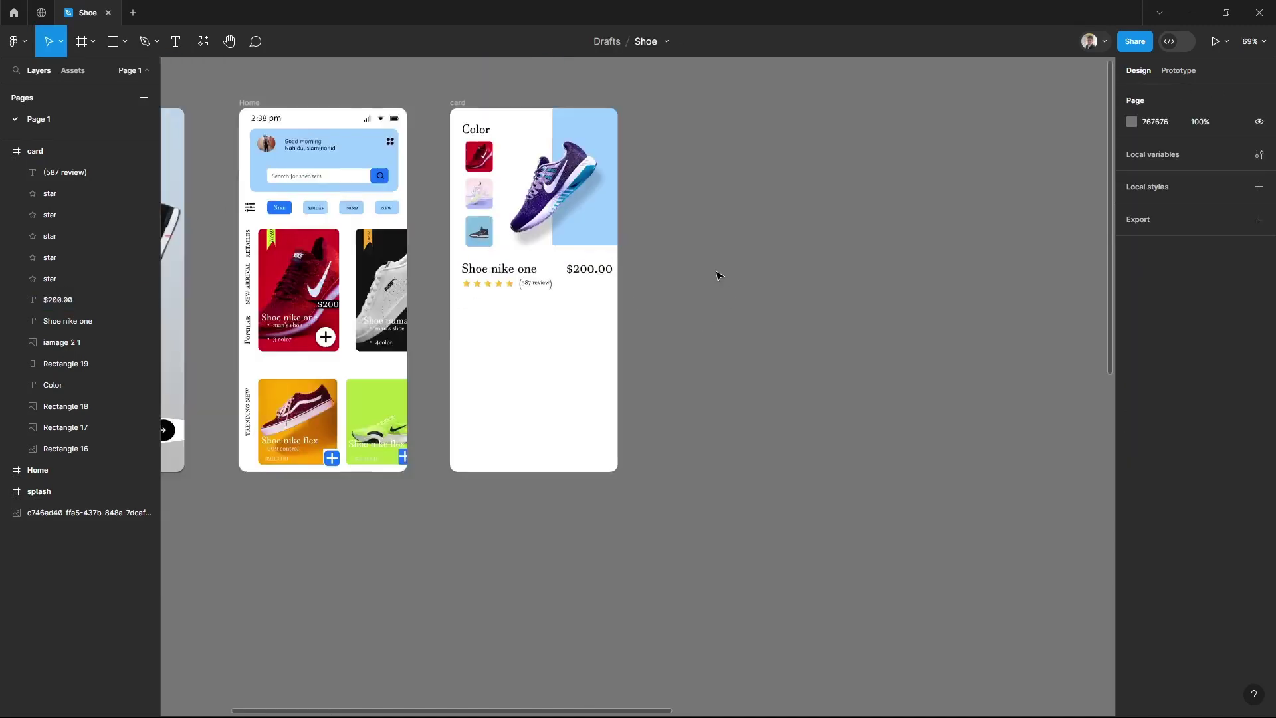
{"action": "scroll", "coordinate": [378, 154], "scroll_direction": "down", "scroll_amount": 2}
Add a 'Detaills' heading under the rating stars
{"action": "left_click", "coordinate": [175, 41]}
{"action": "left_click", "coordinate": [424, 254]}
{"action": "type", "text": "De"}
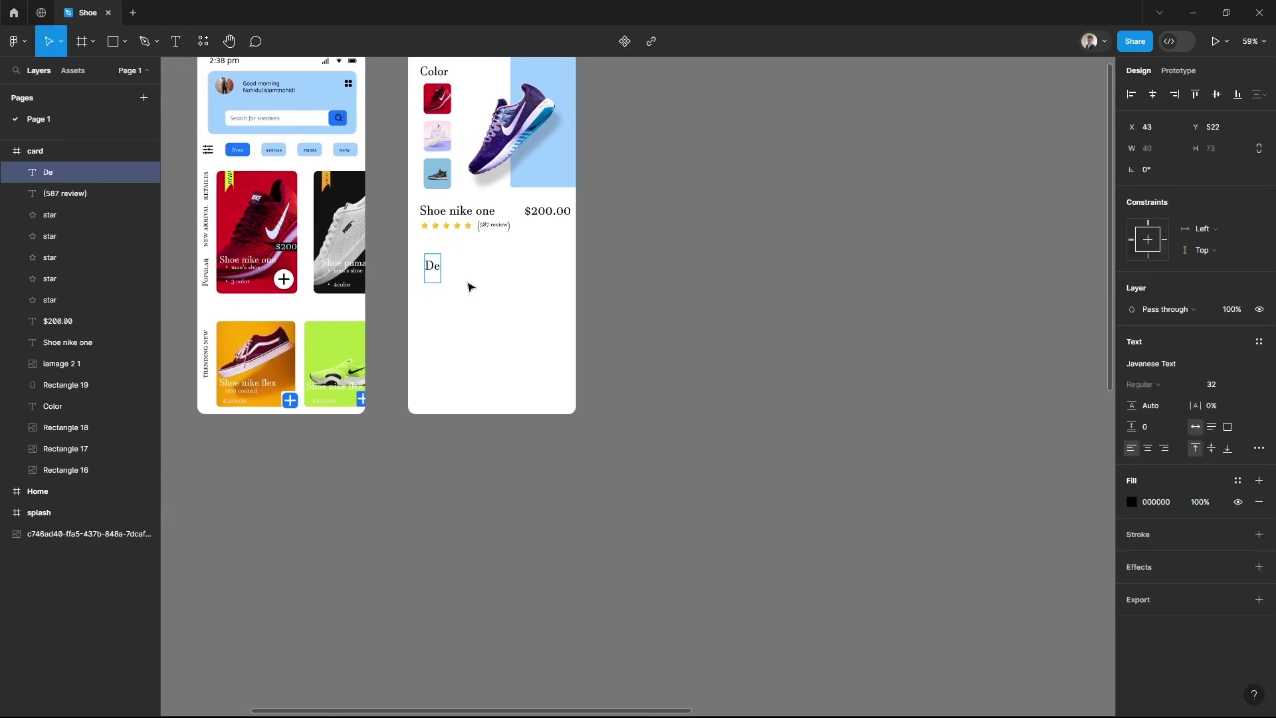
{"action": "type", "text": "taills"}
{"action": "key", "text": "Escape"}
{"action": "scroll", "coordinate": [620, 265], "scroll_direction": "up", "scroll_amount": 5}
{"action": "scroll", "coordinate": [430, 260], "scroll_direction": "down", "scroll_amount": 3}
{"action": "mouse_move", "coordinate": [430, 261]}
{"action": "left_mouse_down"}
{"action": "mouse_move", "coordinate": [421, 224]}
{"action": "mouse_move", "coordinate": [422, 255]}
{"action": "left_mouse_up"}
{"action": "left_click", "coordinate": [799, 434]}
Duplicate the heading and retype it as a three-line 'new nike shoe colleaction for … lover' description
{"action": "left_click", "coordinate": [408, 220]}
{"action": "key", "text": "ctrl+d"}
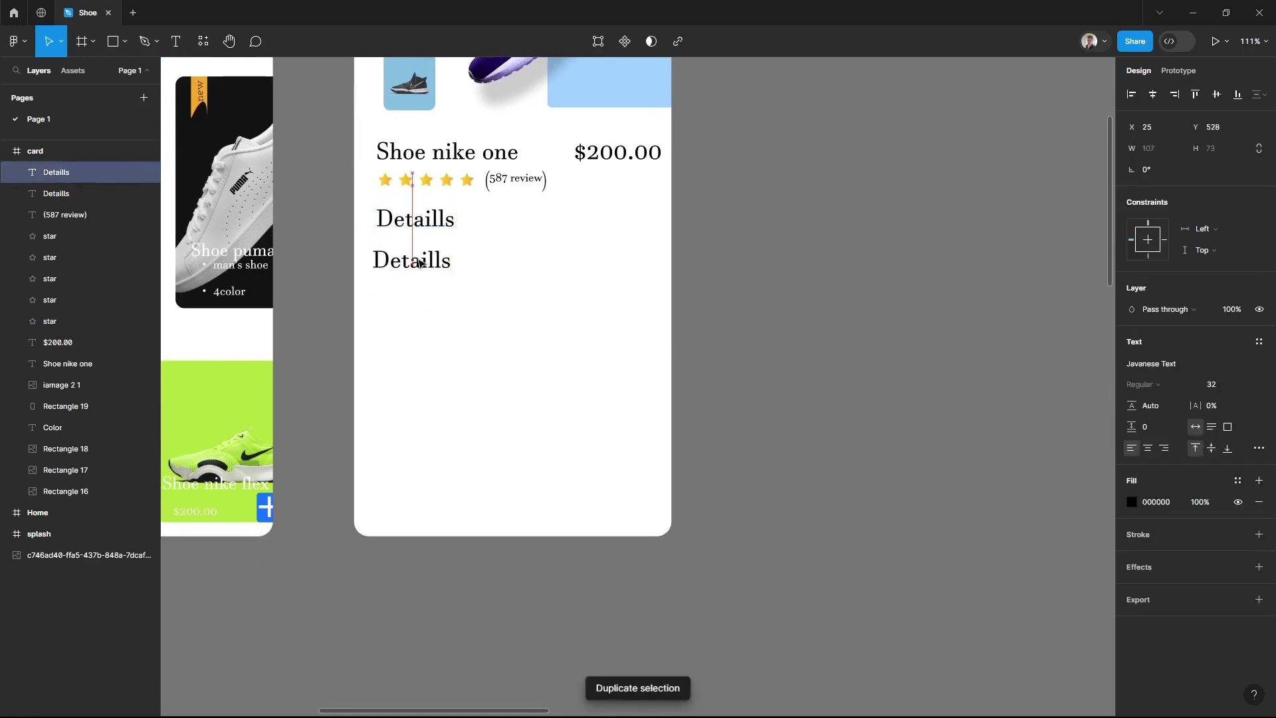
{"action": "key", "text": "Return"}
{"action": "type", "text": "new nike"}
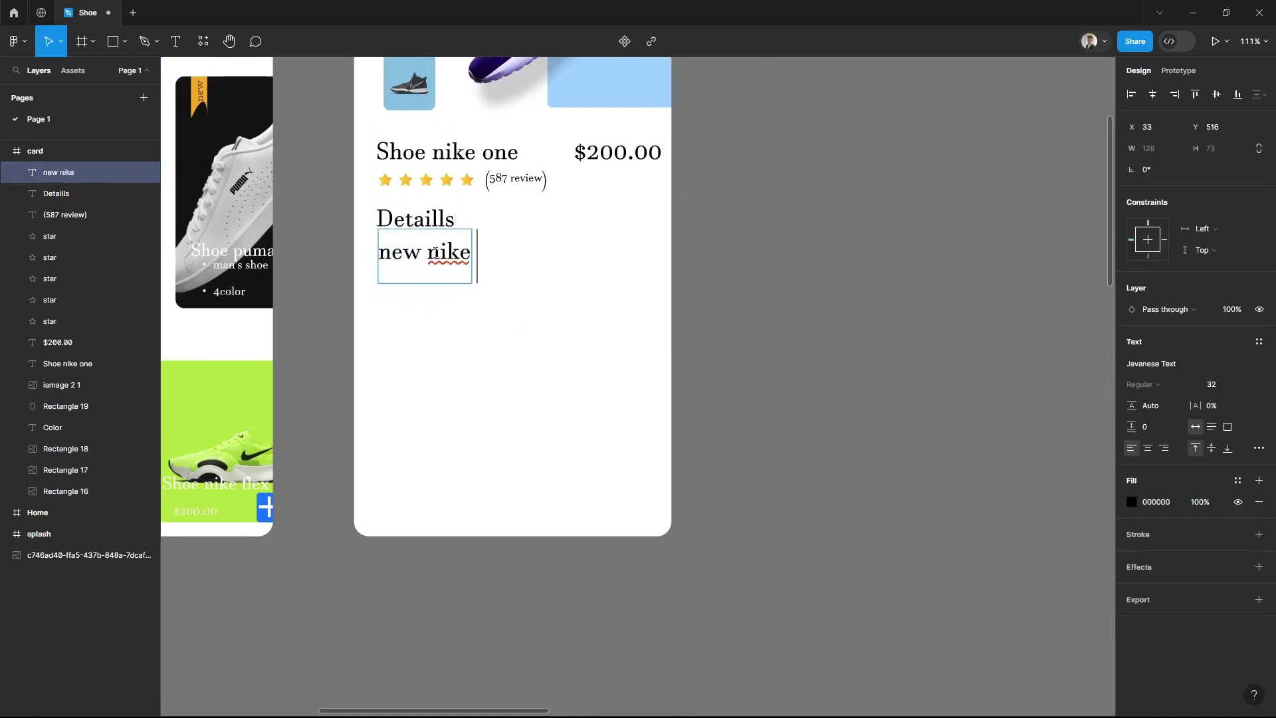
{"action": "type", "text": " shoe colleaction"}
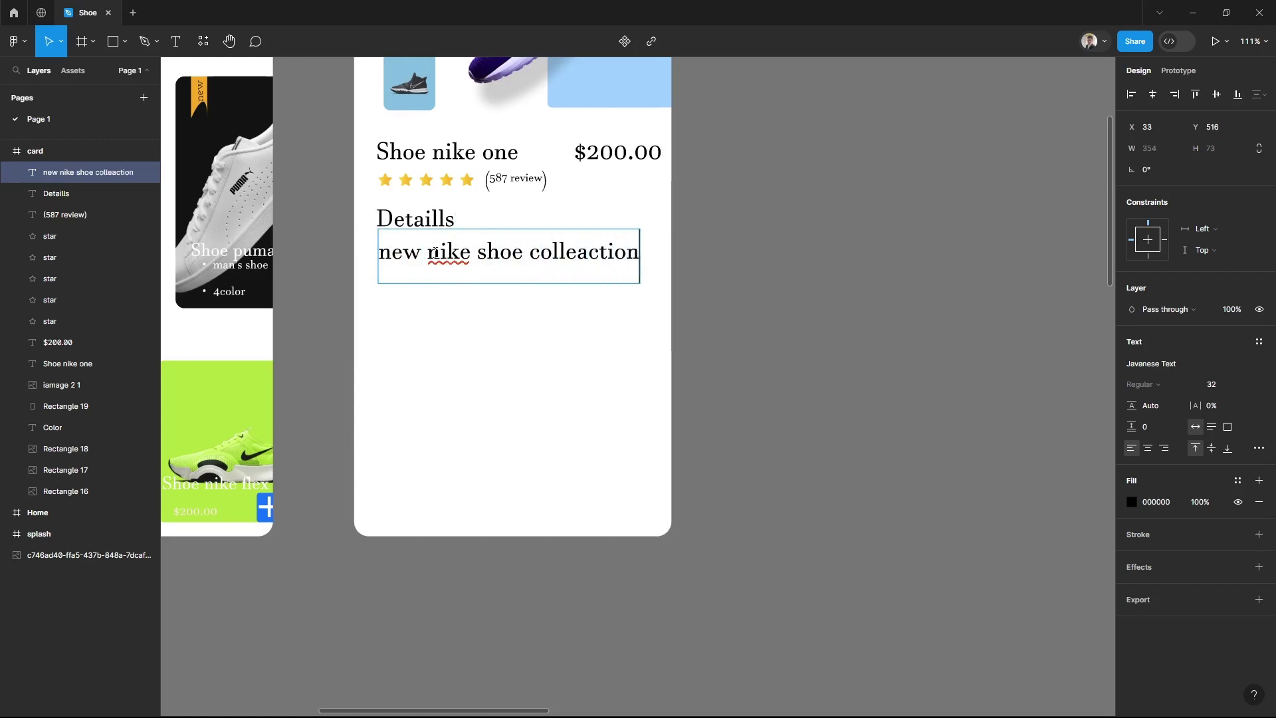
{"action": "type", "text": " for"}
{"action": "key", "text": "Return"}
{"action": "type", "text": "m"}
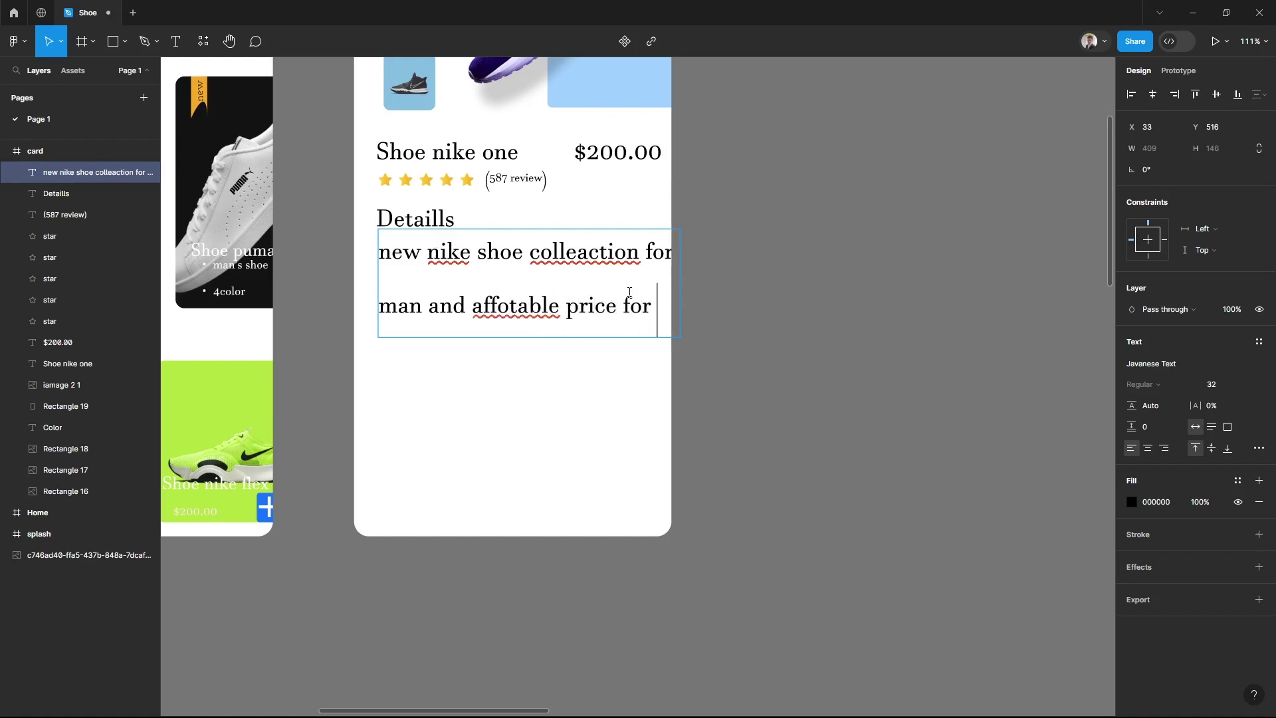
{"action": "key", "text": "Return"}
{"action": "type", "text": "lover"}
{"action": "key", "text": "Escape"}
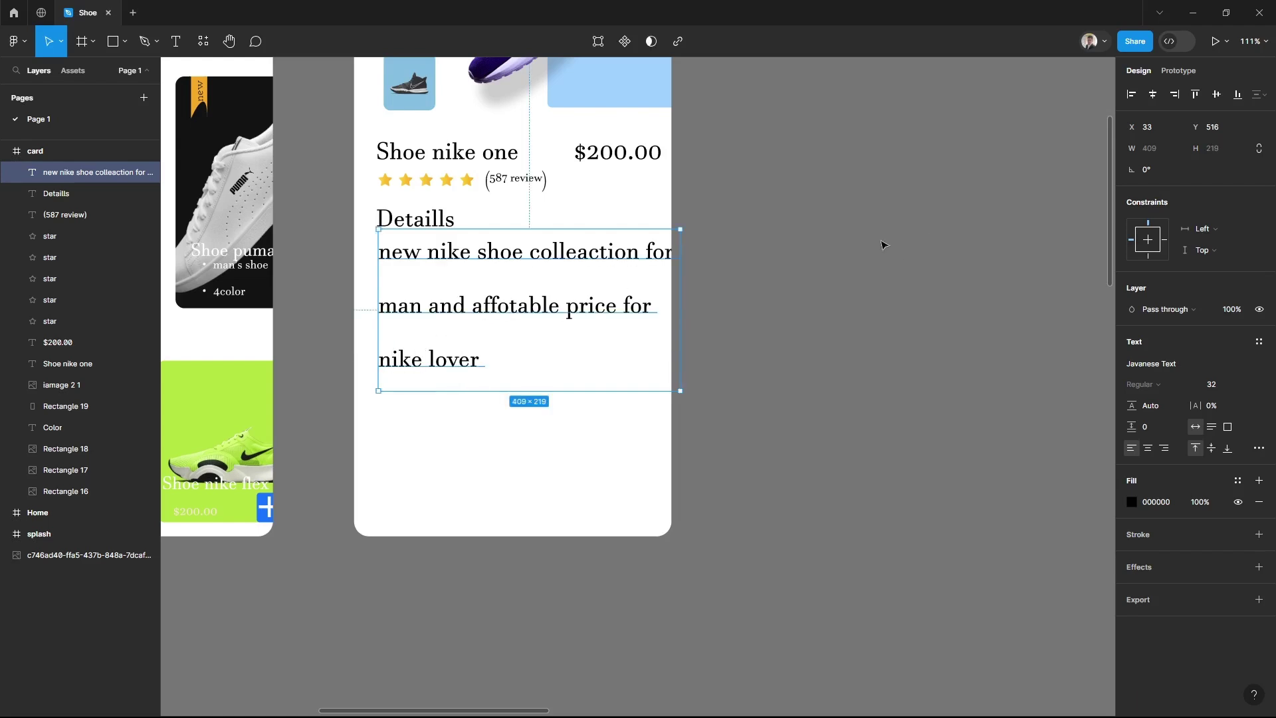
Set the description to the Itim font at size 24
{"action": "left_click", "coordinate": [1211, 384]}
{"action": "left_click", "coordinate": [1221, 327]}
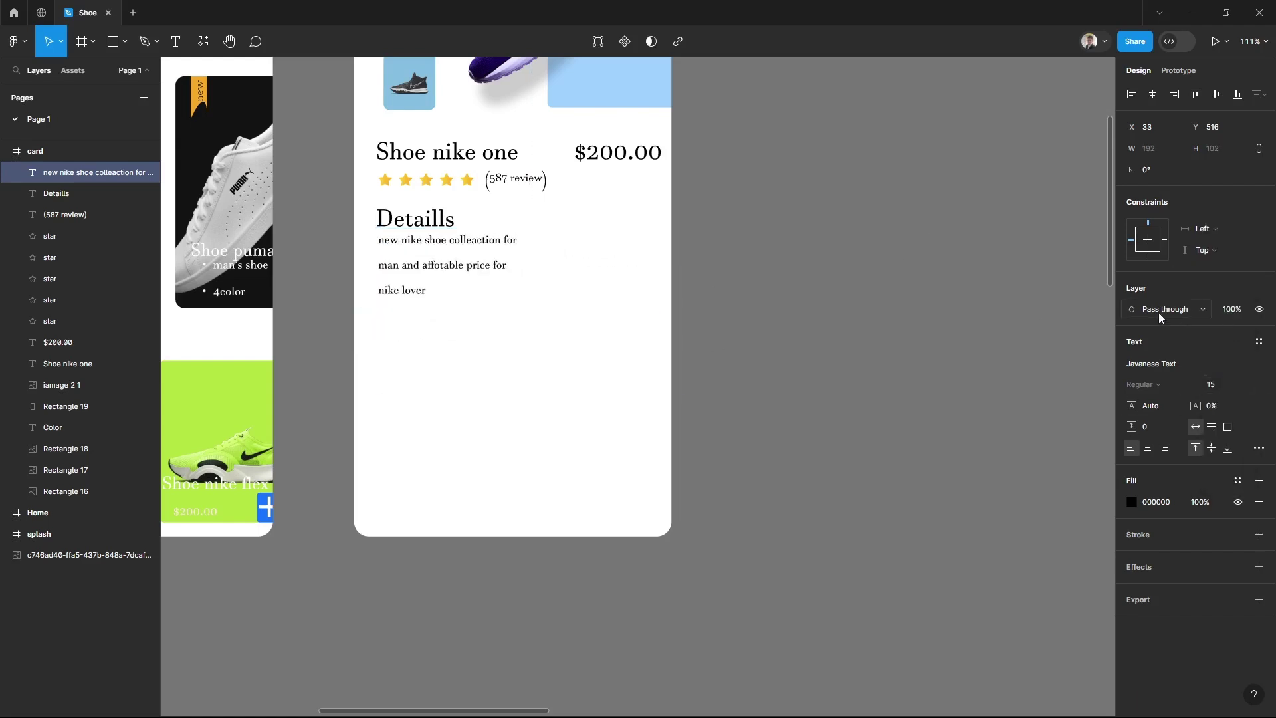
{"action": "left_click", "coordinate": [1151, 364]}
{"action": "left_click", "coordinate": [990, 481]}
{"action": "left_click", "coordinate": [1221, 384]}
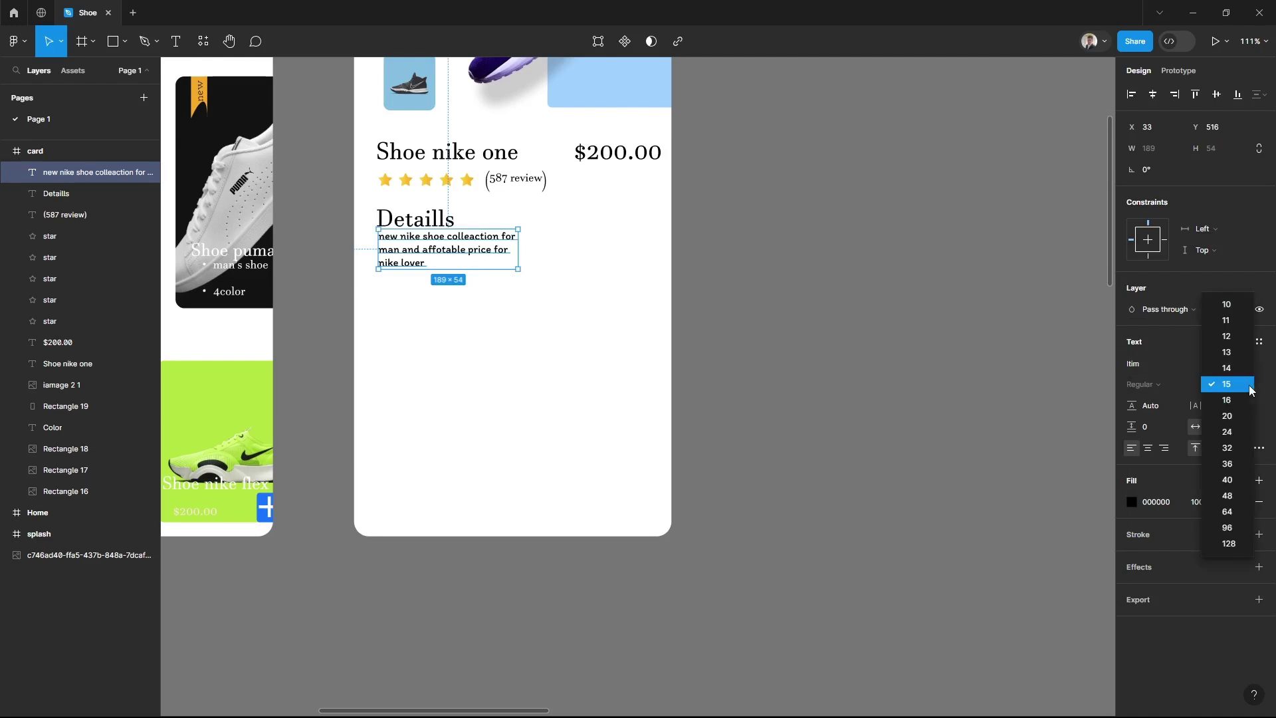
{"action": "left_click", "coordinate": [1226, 432]}
Widen the description box to 613, nudge it into place, and apply the Kameron font
{"action": "left_click_drag", "start_coordinate": [598, 242], "coordinate": [522, 242]}
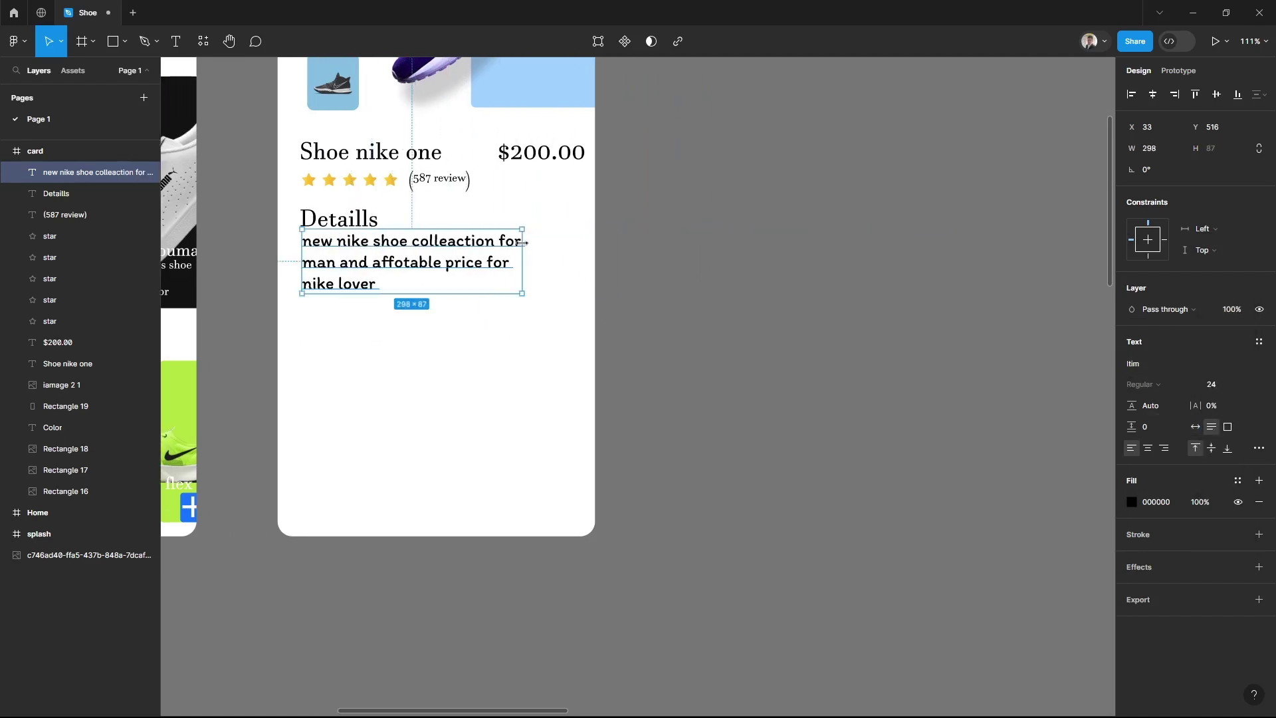
{"action": "double_click", "coordinate": [305, 263]}
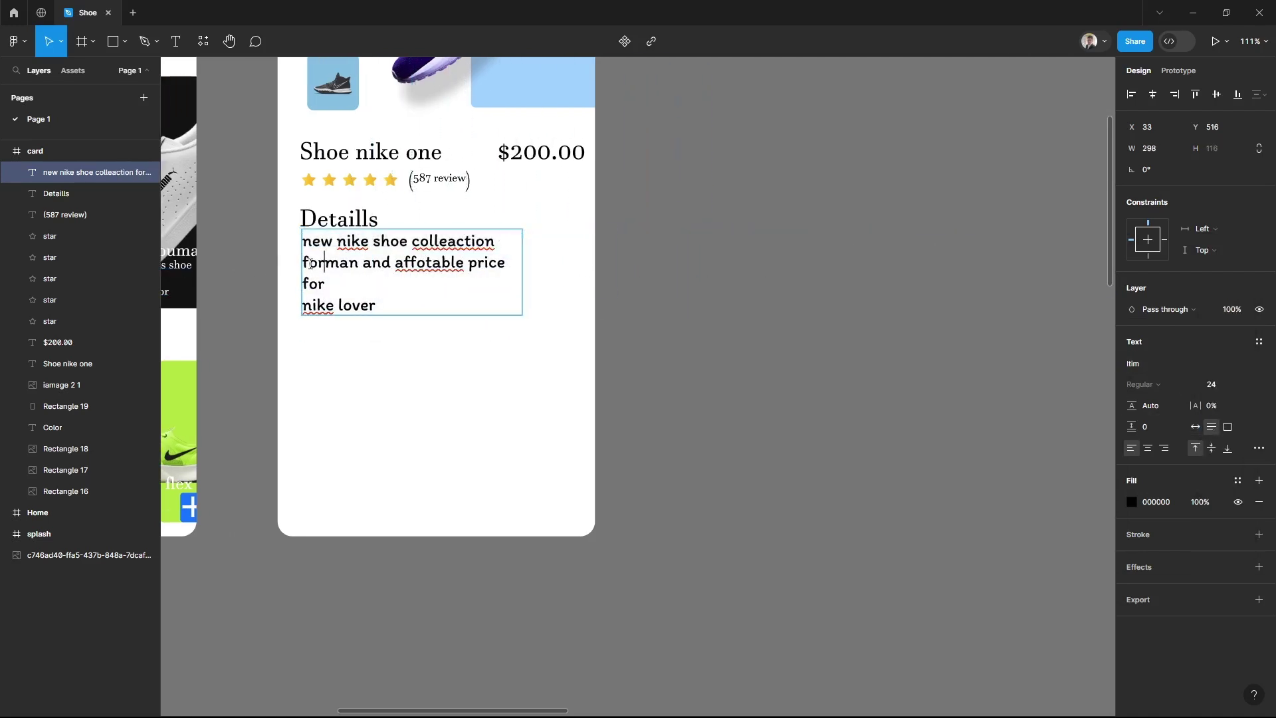
{"action": "key", "text": "Escape"}
{"action": "left_click_drag", "start_coordinate": [522, 279], "coordinate": [705, 290]}
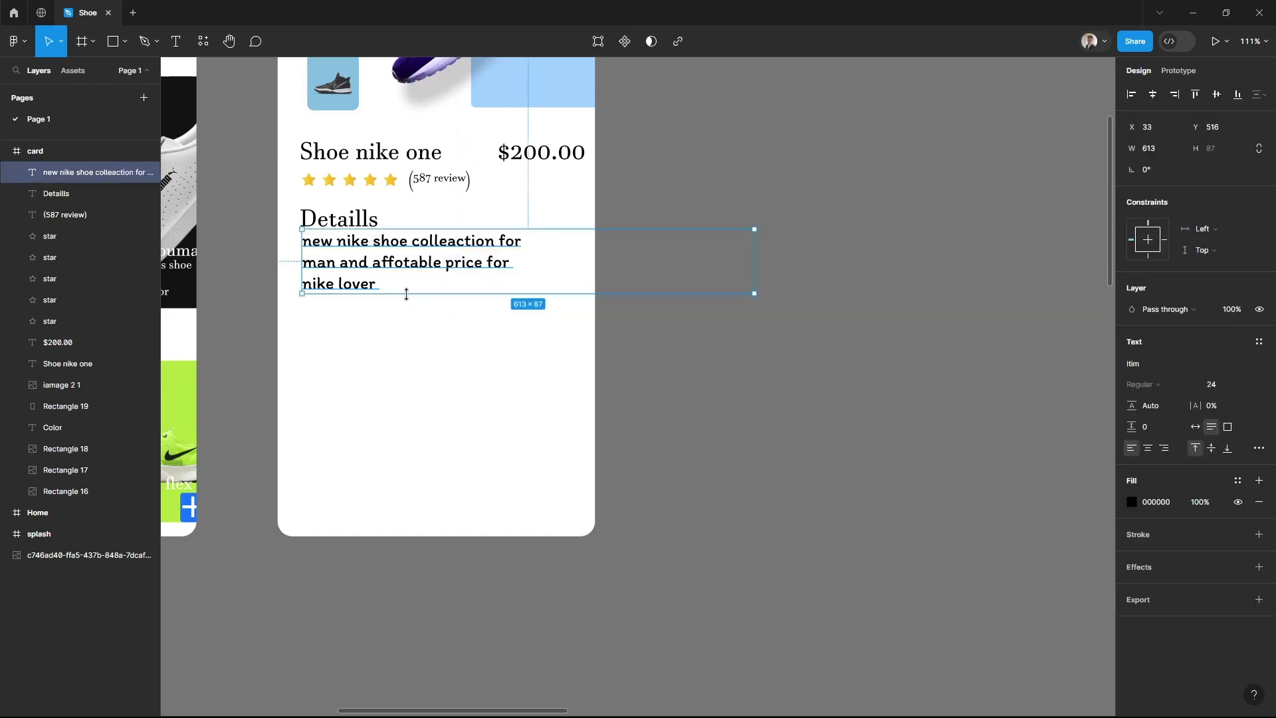
{"action": "left_click_drag", "start_coordinate": [305, 259], "coordinate": [312, 264]}
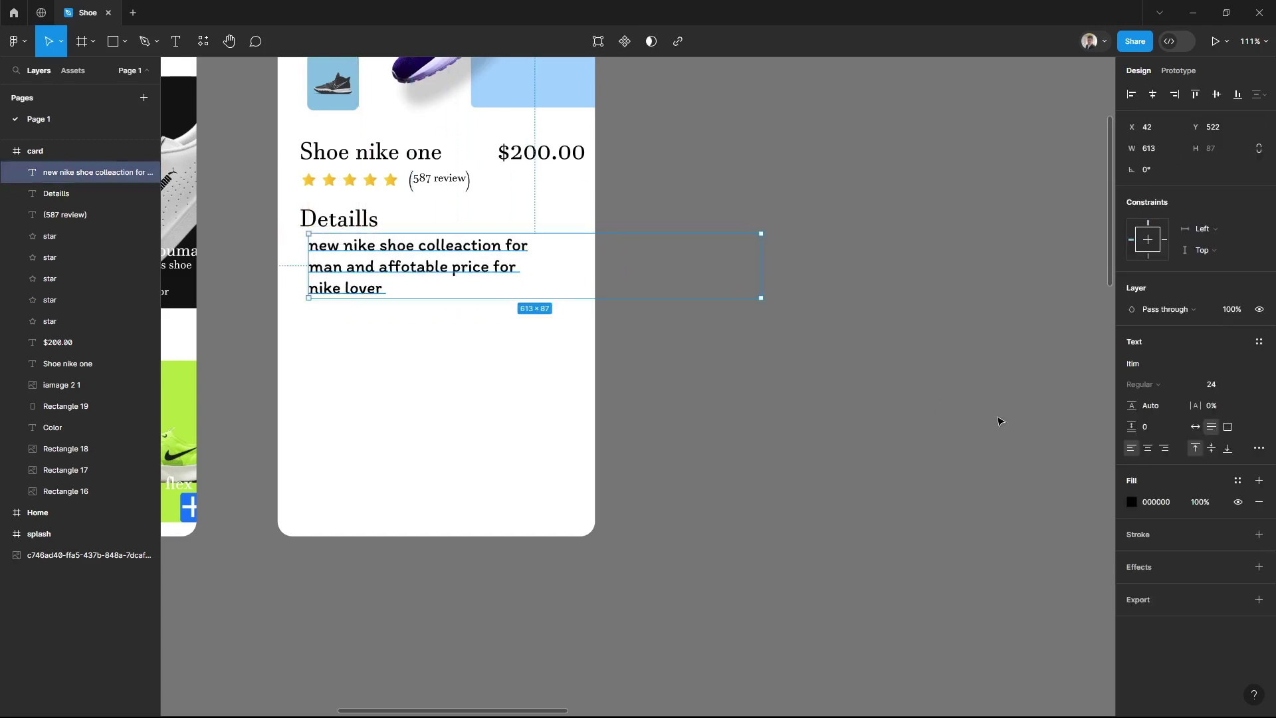
{"action": "left_click", "coordinate": [1139, 368]}
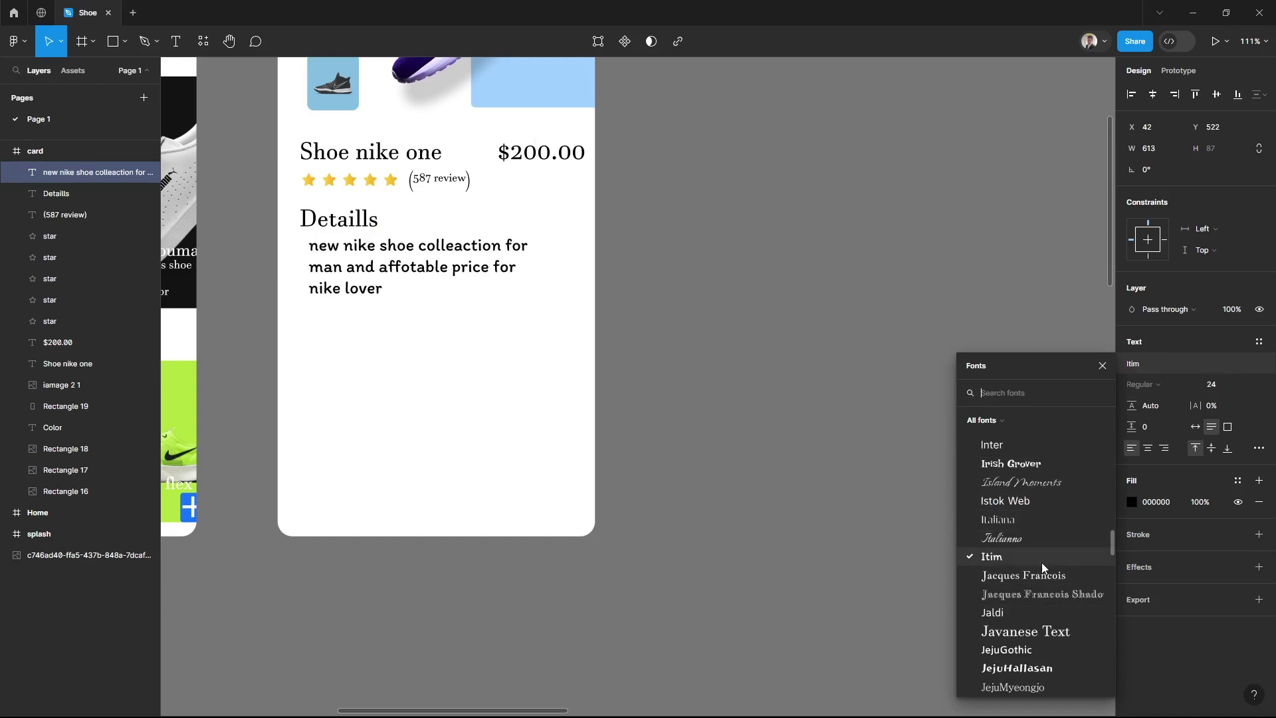
{"action": "scroll", "coordinate": [1050, 568], "scroll_direction": "down", "scroll_amount": 3}
{"action": "scroll", "coordinate": [1059, 564], "scroll_direction": "down", "scroll_amount": 5}
{"action": "scroll", "coordinate": [1053, 559], "scroll_direction": "down", "scroll_amount": 1}
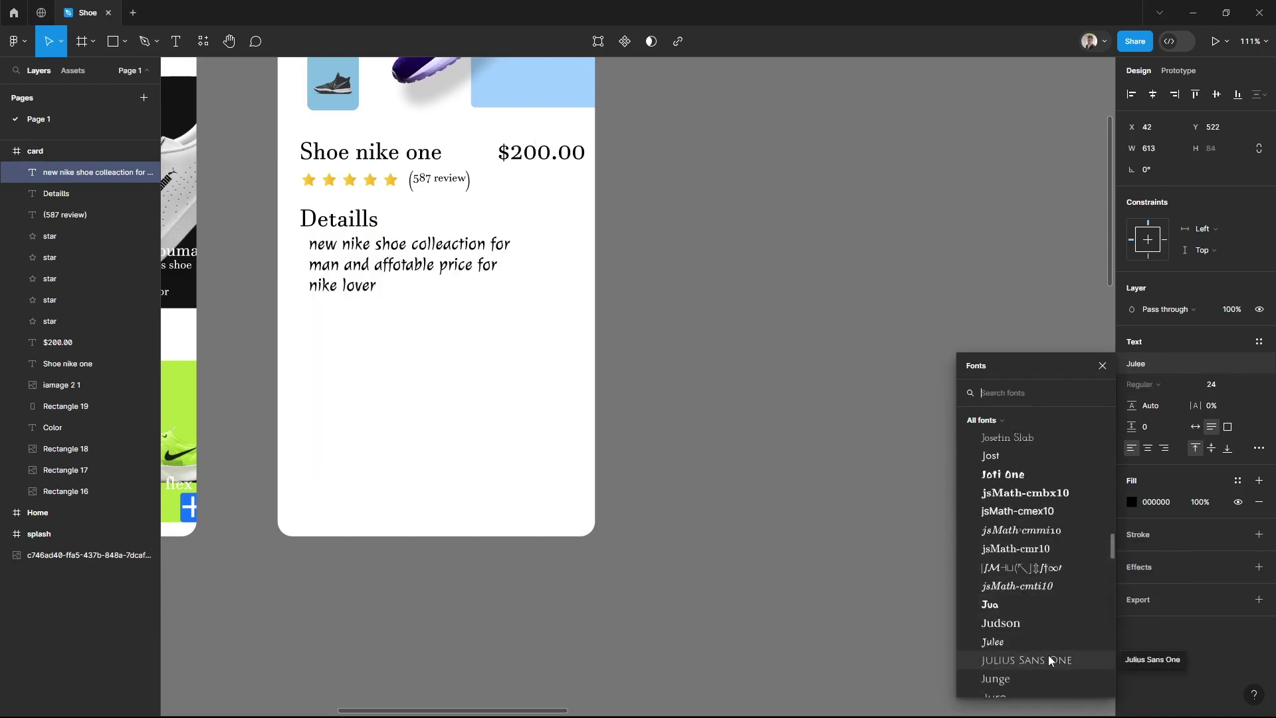
{"action": "left_click", "coordinate": [1047, 549]}
{"action": "left_click", "coordinate": [577, 266]}
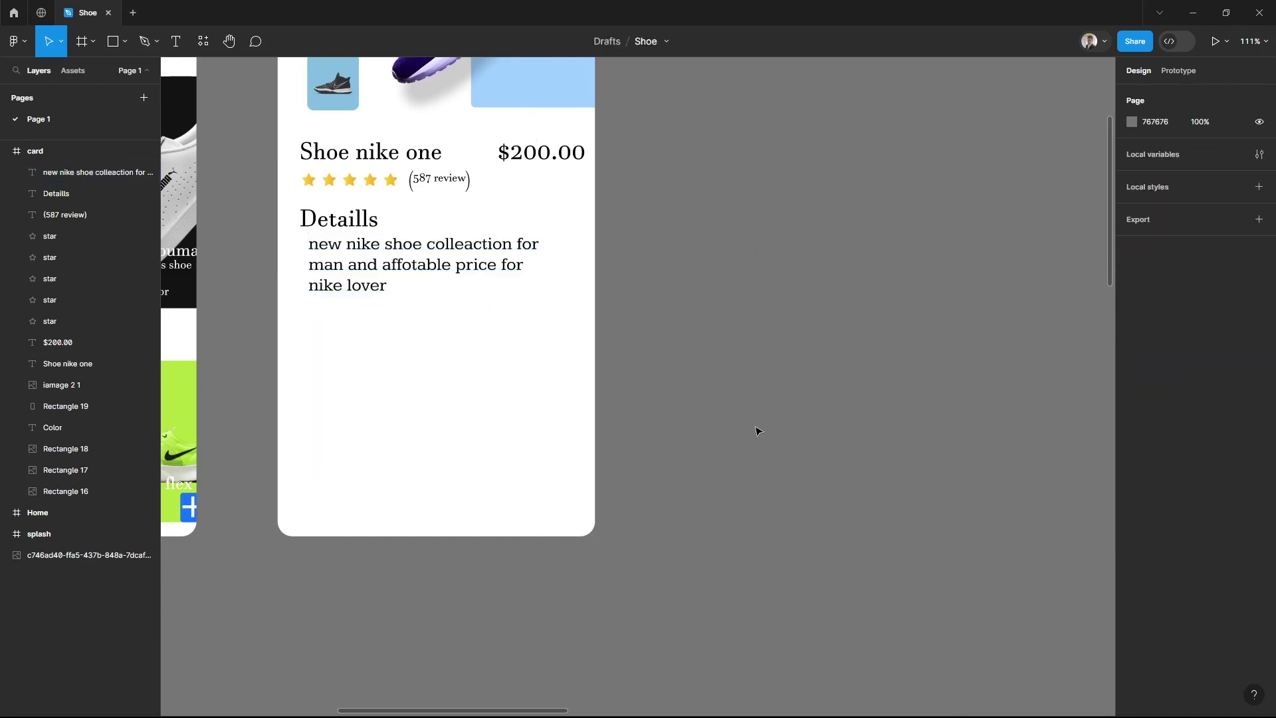
Copy 'Detaills' below the description as a 'Size' heading at size 24
{"action": "left_click", "coordinate": [339, 220]}
{"action": "key", "text": "ctrl+d"}
{"action": "left_click_drag", "start_coordinate": [339, 220], "coordinate": [354, 327]}
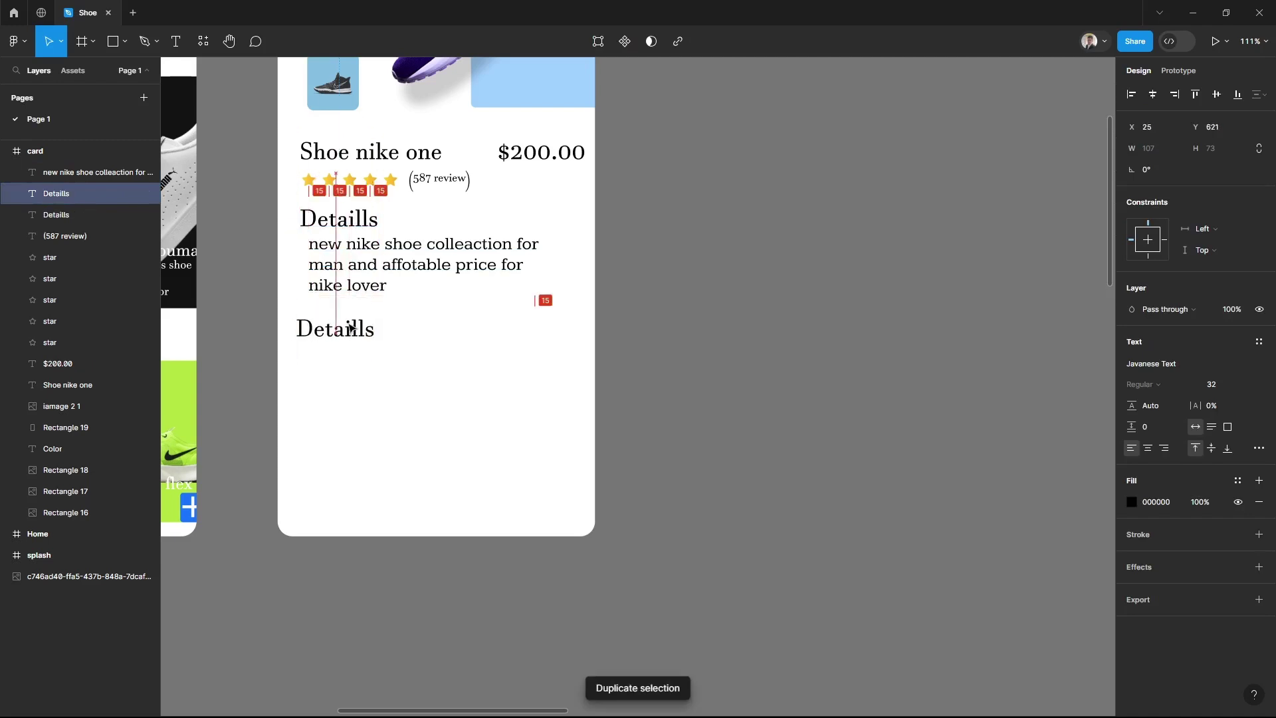
{"action": "type", "text": "Size"}
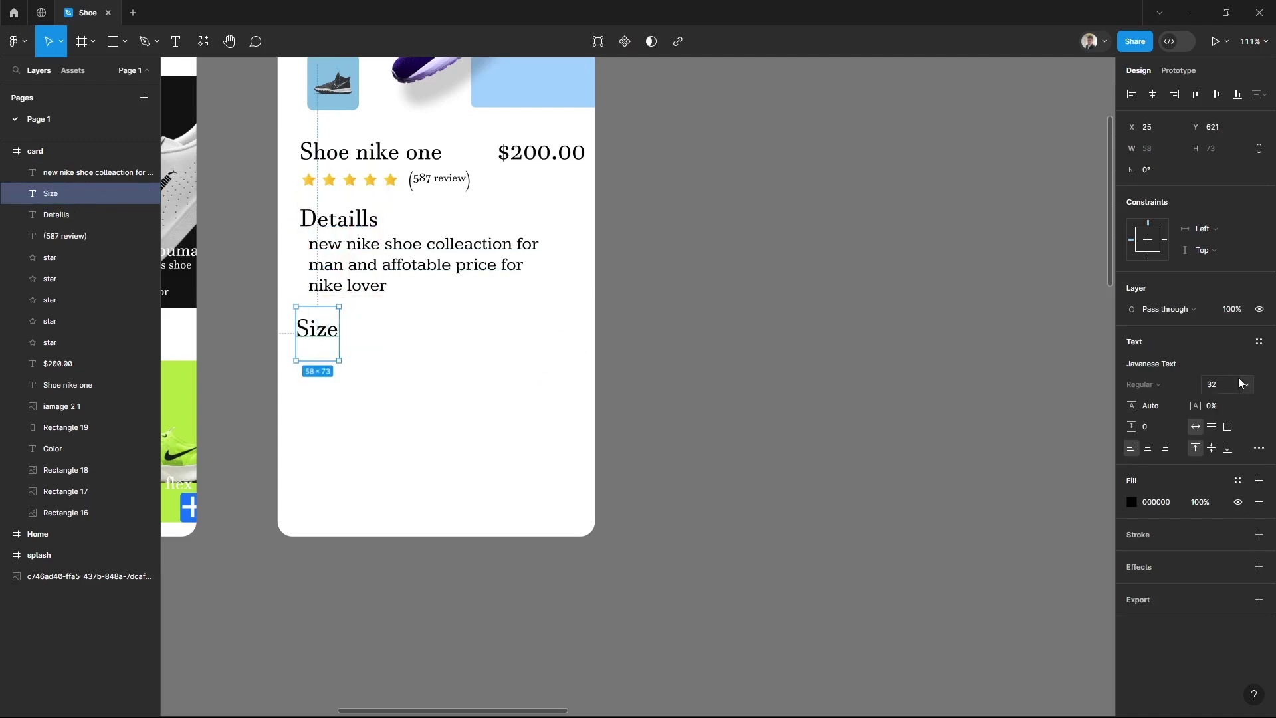
{"action": "left_click", "coordinate": [1240, 383]}
{"action": "left_click", "coordinate": [1224, 350]}
Set the 'Detaills' heading to font size 24
{"action": "left_click", "coordinate": [556, 277]}
{"action": "left_click", "coordinate": [336, 219]}
{"action": "left_click", "coordinate": [1240, 383]}
{"action": "left_click", "coordinate": [1225, 349]}
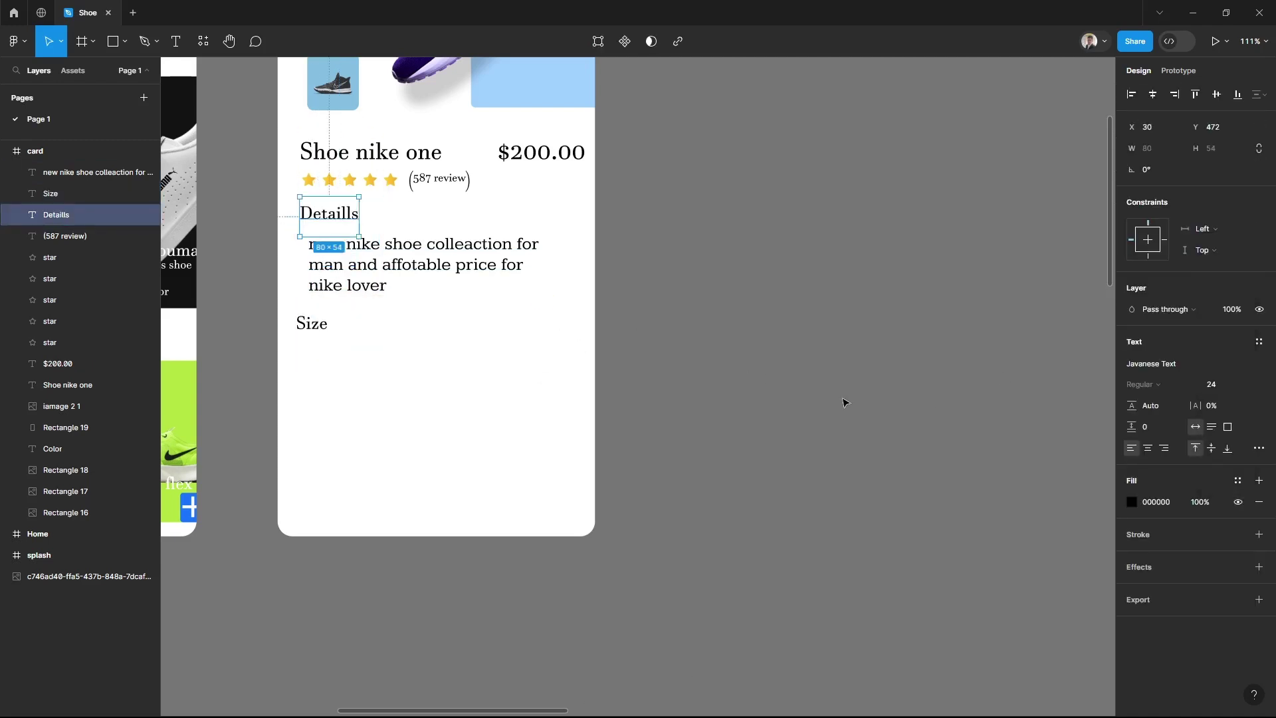
{"action": "left_click", "coordinate": [844, 402]}
Draw a 68×43 size box under 'Size' and duplicate it into a row of five
{"action": "scroll", "coordinate": [532, 347], "scroll_direction": "down", "scroll_amount": 5}
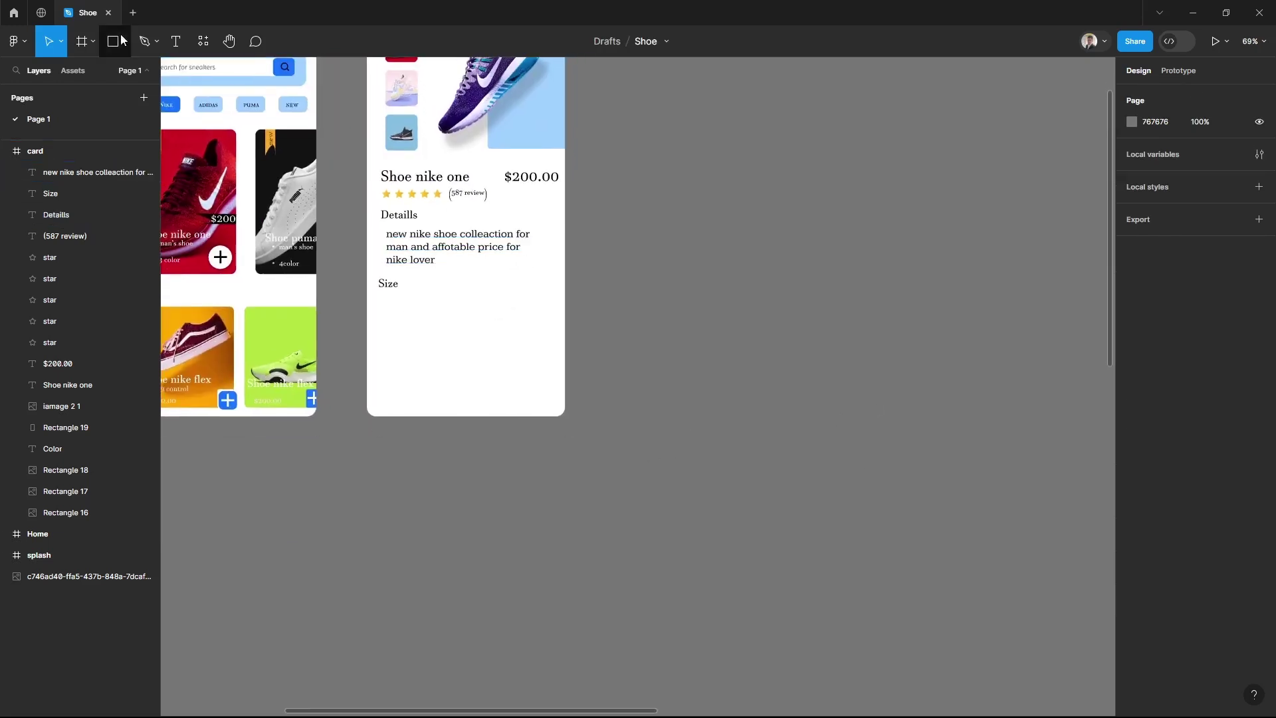
{"action": "key", "text": "r"}
{"action": "left_click_drag", "start_coordinate": [390, 298], "coordinate": [418, 318]}
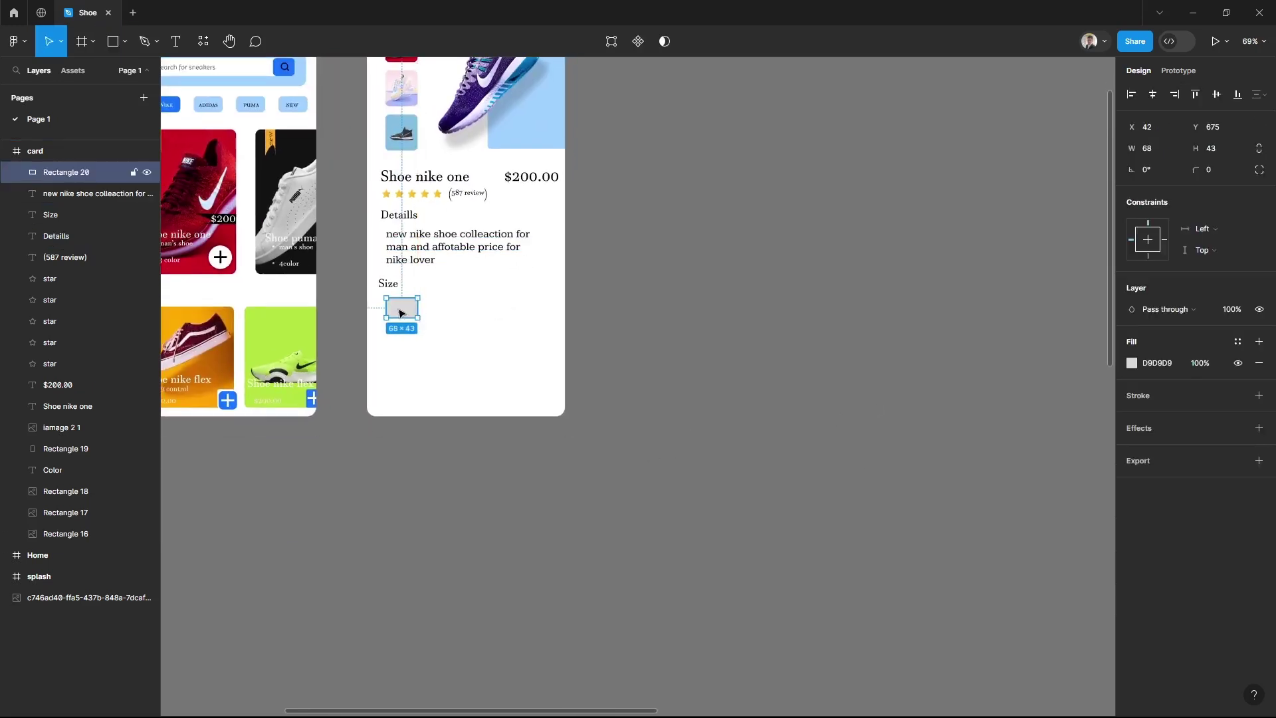
{"action": "key", "text": "ctrl+d"}
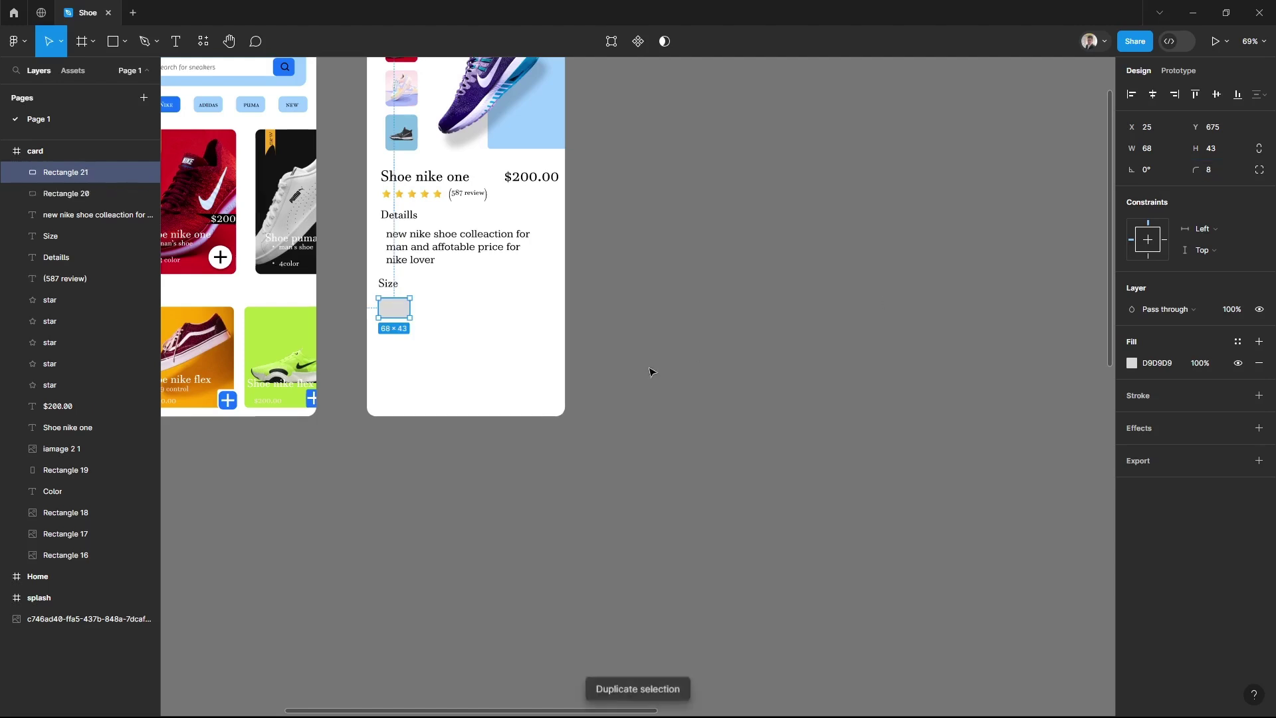
{"action": "left_click_drag", "start_coordinate": [1134, 124], "coordinate": [1191, 124]}
{"action": "key", "text": "ctrl+d"}
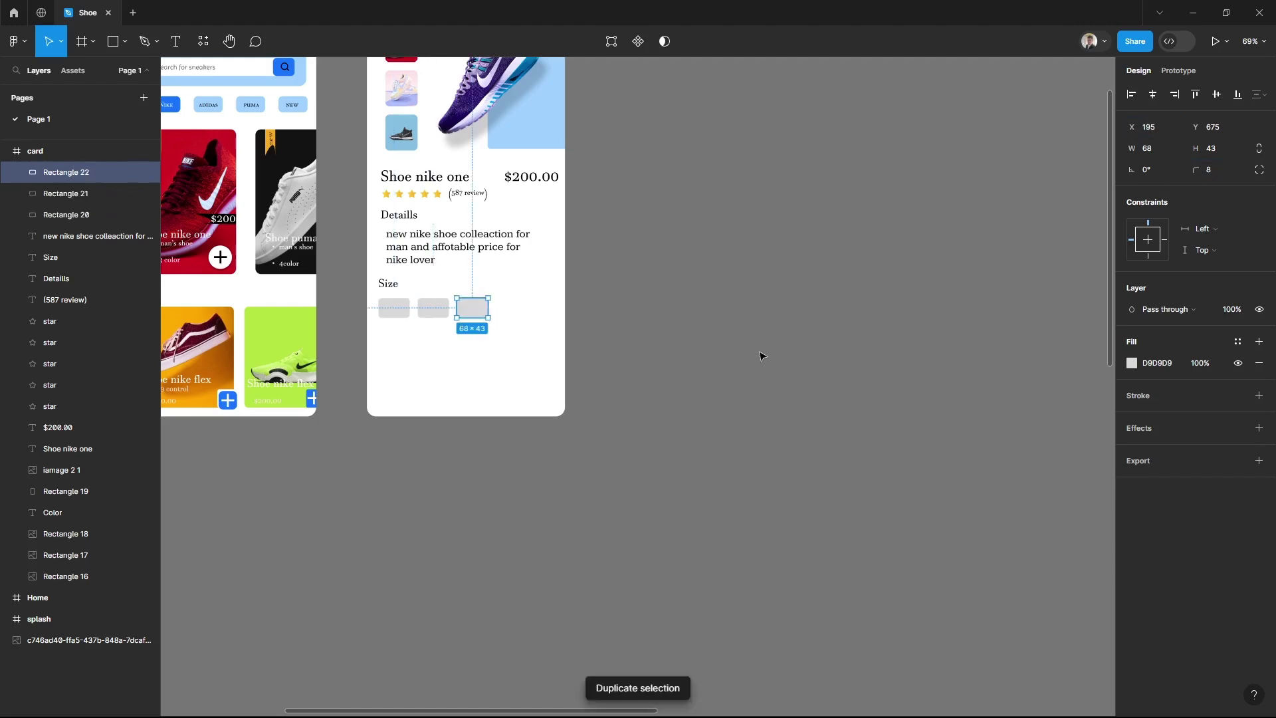
{"action": "key", "text": "ctrl+d"}
{"action": "key", "text": "ctrl+d"}
{"action": "scroll", "coordinate": [761, 354], "scroll_direction": "up", "scroll_amount": 5}
Make the first size box white with a drop shadow
{"action": "left_click", "coordinate": [1132, 362]}
{"action": "left_click", "coordinate": [953, 345]}
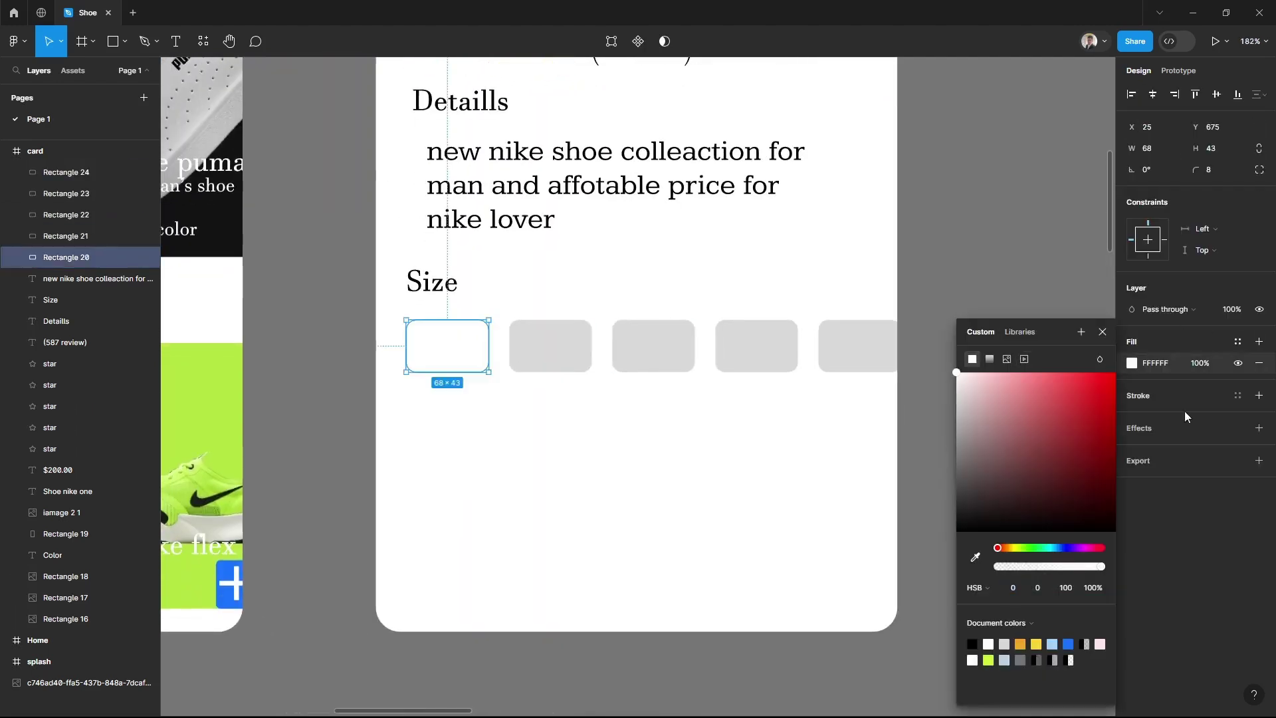
{"action": "left_click", "coordinate": [1259, 427]}
{"action": "left_click", "coordinate": [1133, 450]}
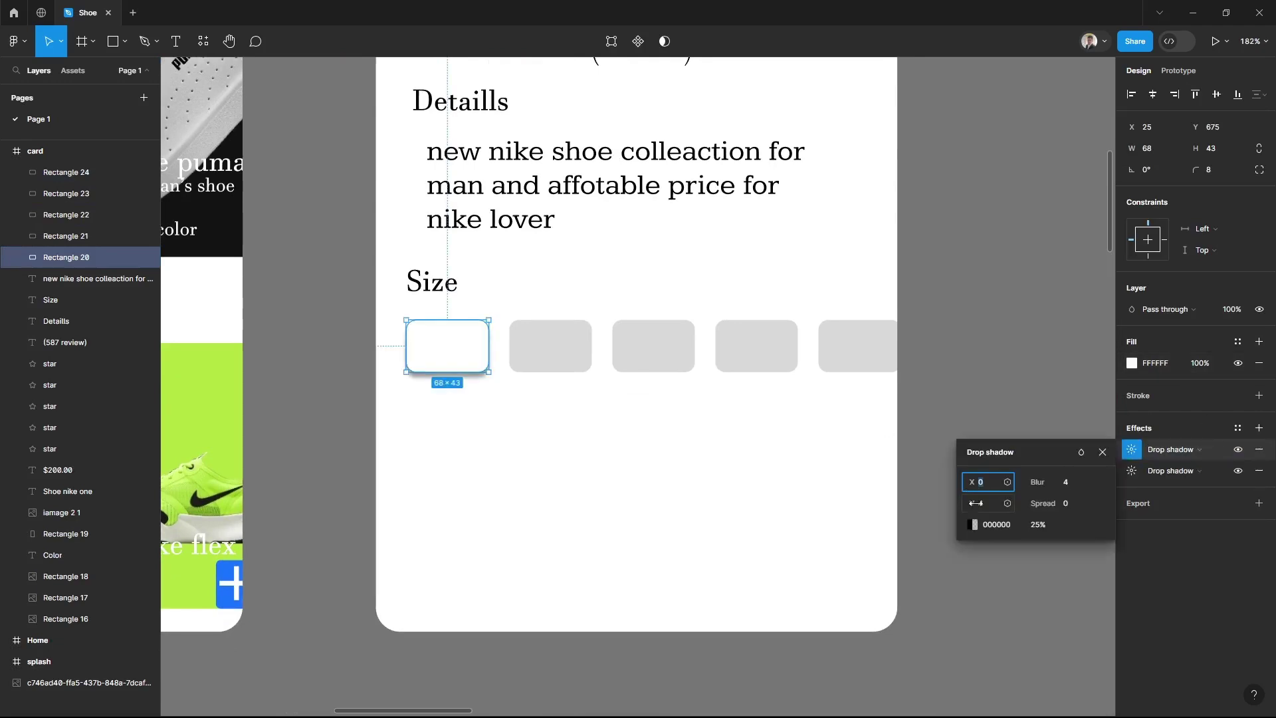
{"action": "left_click", "coordinate": [412, 533]}
Add a '10' text label centred in the first white size box
{"action": "key", "text": "t"}
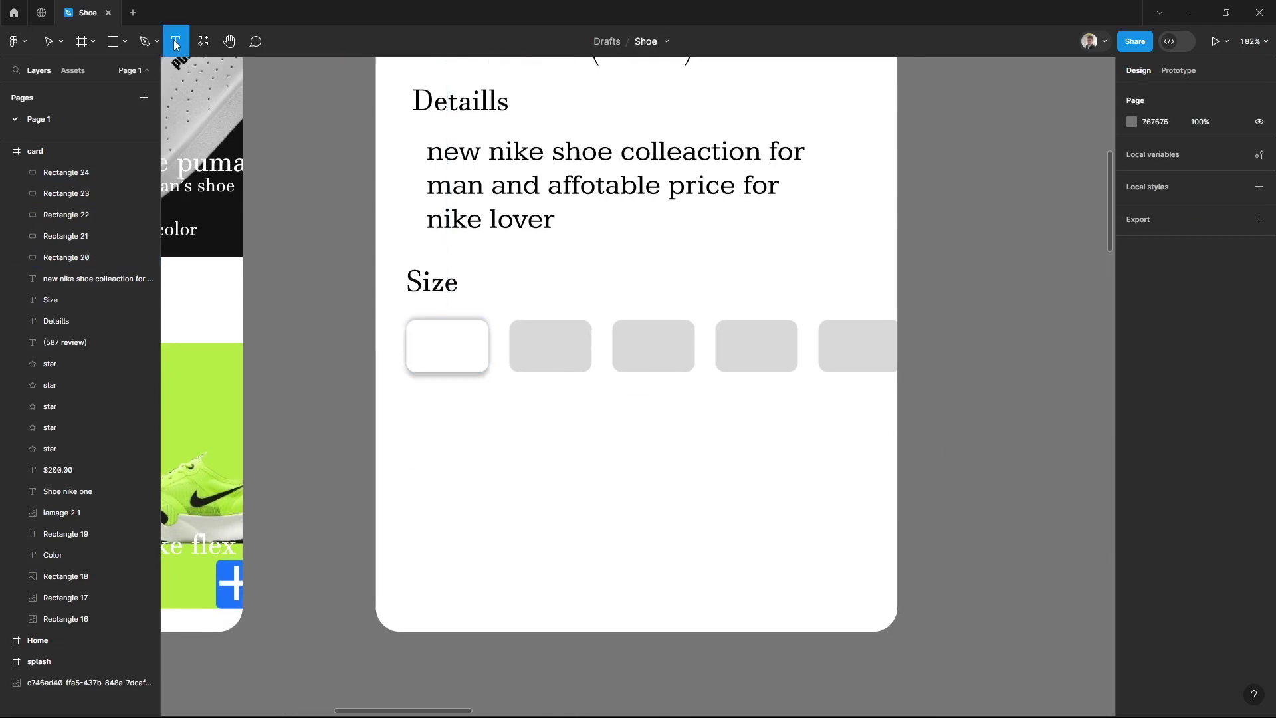
{"action": "left_click", "coordinate": [447, 356]}
{"action": "key", "text": "Escape"}
{"action": "left_click_drag", "start_coordinate": [442, 370], "coordinate": [445, 345]}
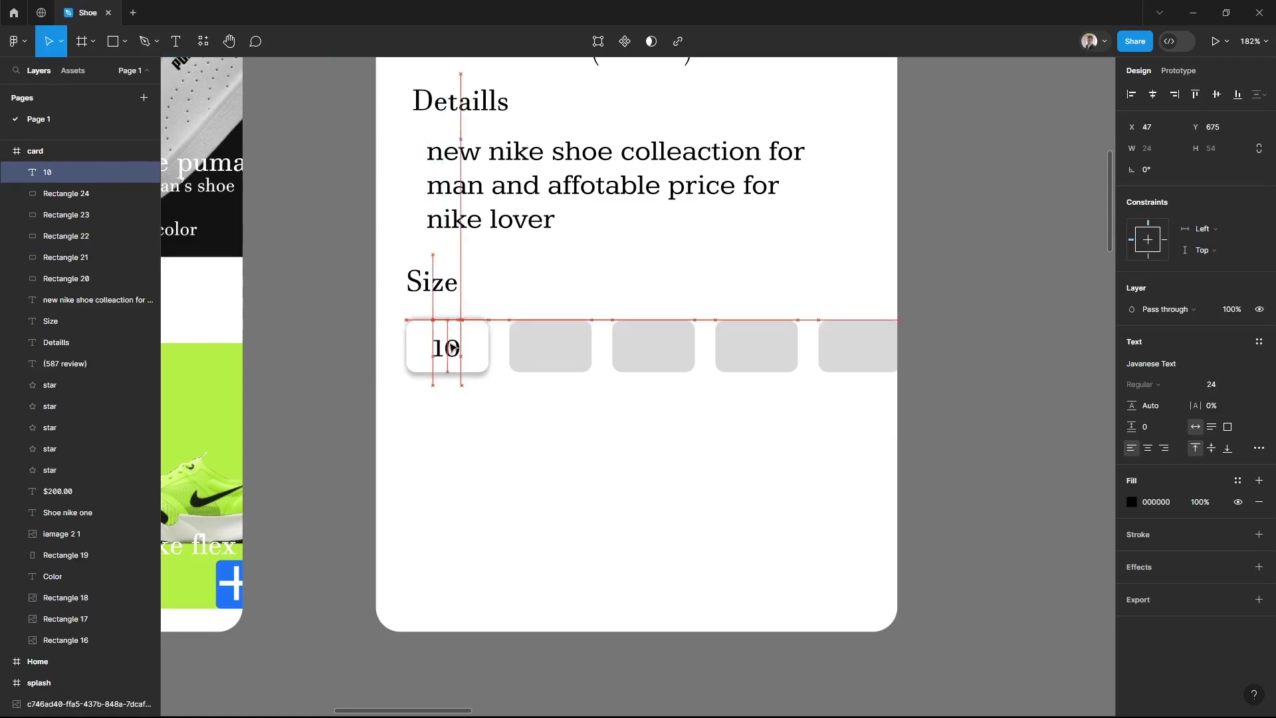
{"action": "left_click", "coordinate": [948, 392]}
Fill the second size box blue
{"action": "left_click", "coordinate": [550, 345]}
{"action": "left_click", "coordinate": [1138, 367]}
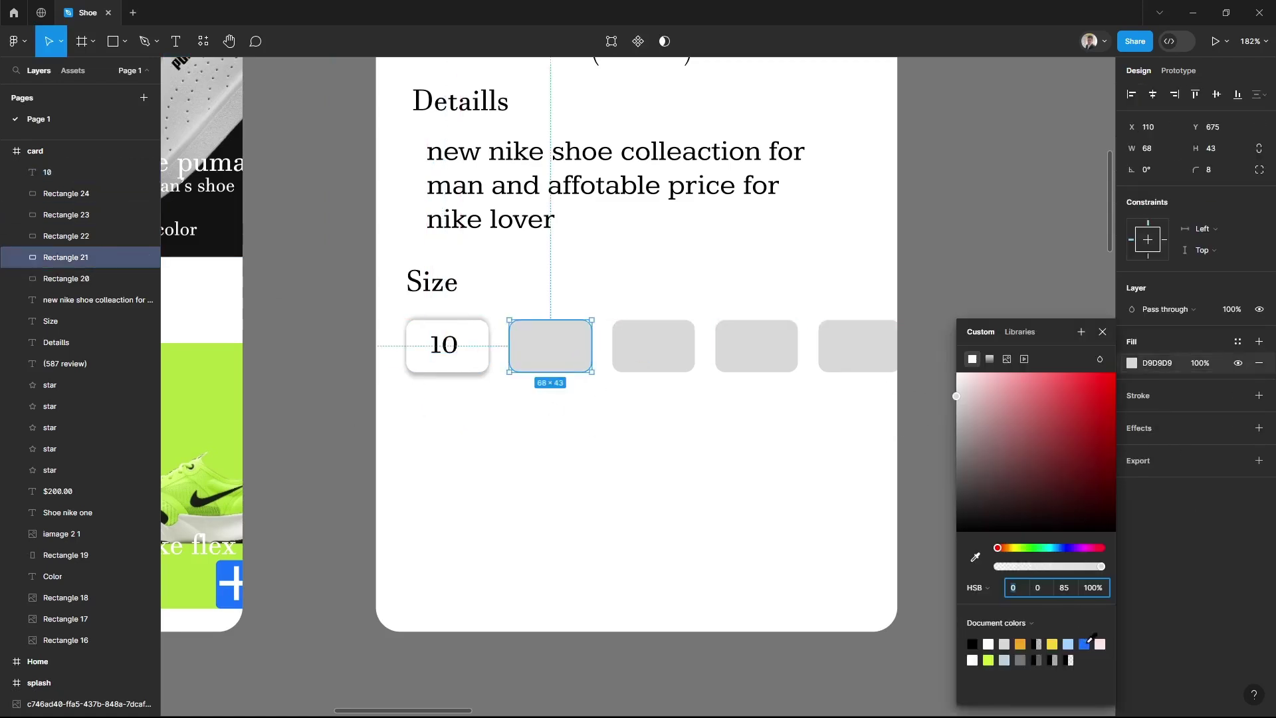
{"action": "left_click", "coordinate": [985, 654]}
{"action": "left_click", "coordinate": [956, 425]}
Copy the label into the blue box as '10.5' in the Jaldi font, centred
{"action": "left_click", "coordinate": [453, 345]}
{"action": "key", "text": "ctrl+d"}
{"action": "left_click_drag", "start_coordinate": [454, 344], "coordinate": [559, 345]}
{"action": "double_click", "coordinate": [555, 346]}
{"action": "key", "text": "BackSpace"}
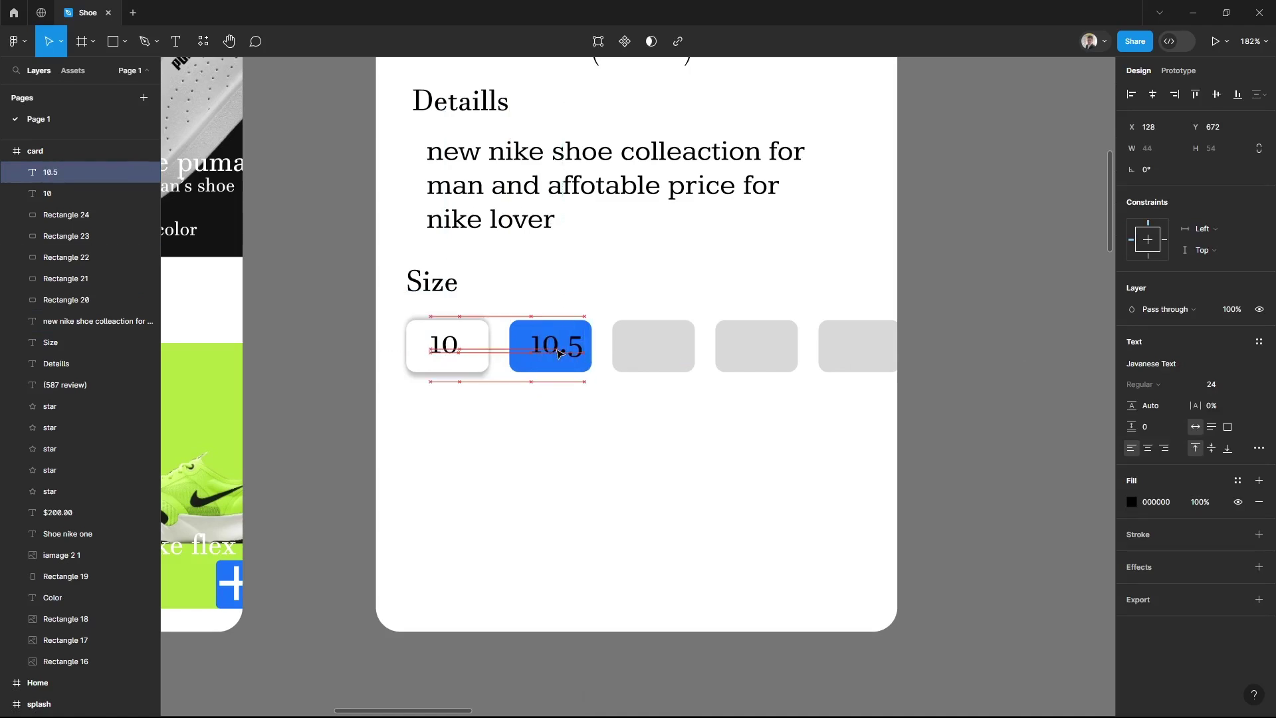
{"action": "left_click", "coordinate": [1150, 364]}
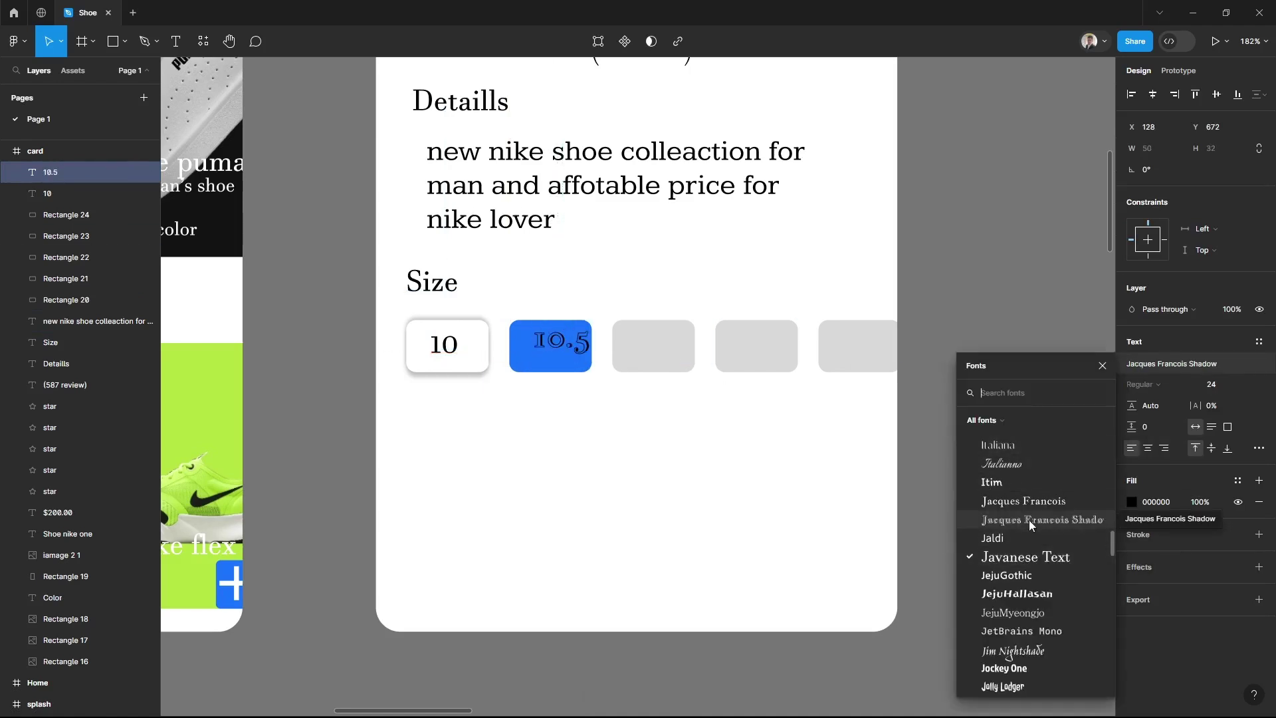
{"action": "left_click", "coordinate": [997, 538]}
{"action": "left_click_drag", "start_coordinate": [571, 347], "coordinate": [568, 352]}
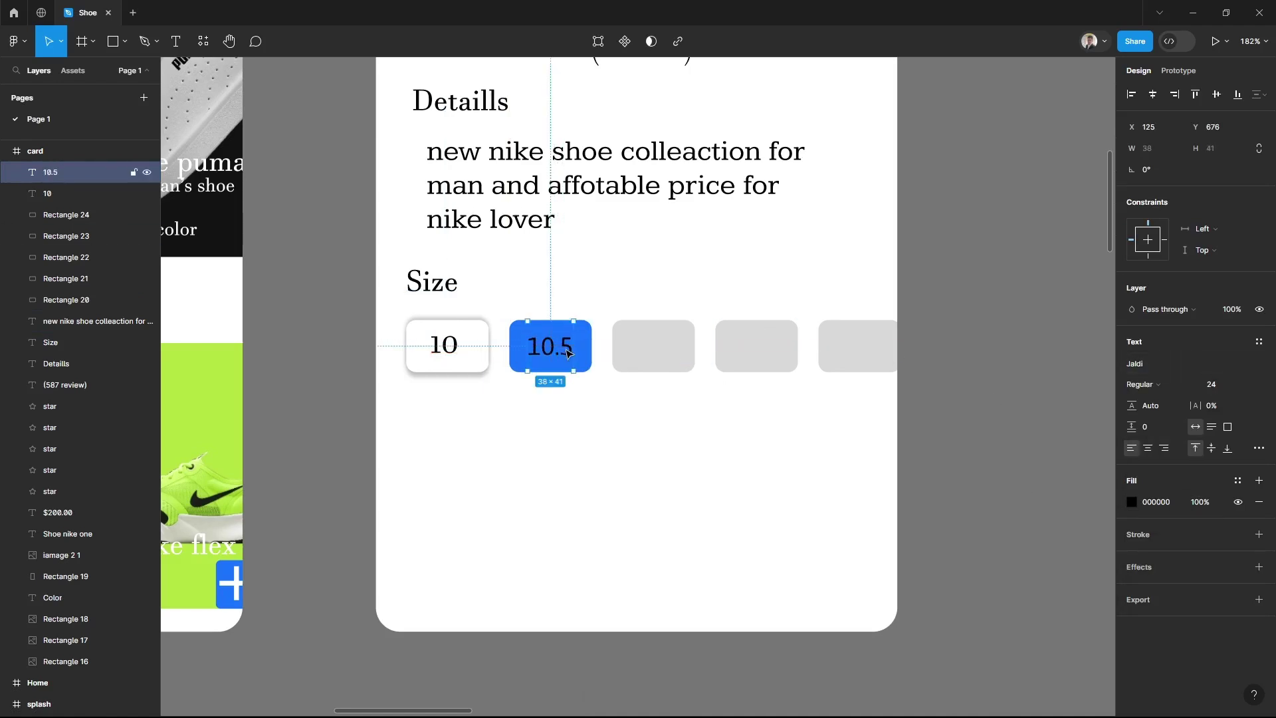
Replace the grey size boxes with duplicated white shadowed boxes
{"action": "left_click", "coordinate": [647, 357]}
{"action": "key", "text": "Delete"}
{"action": "left_click", "coordinate": [757, 345]}
{"action": "key", "text": "Delete"}
{"action": "left_click", "coordinate": [458, 352]}
{"action": "key", "text": "ctrl+d"}
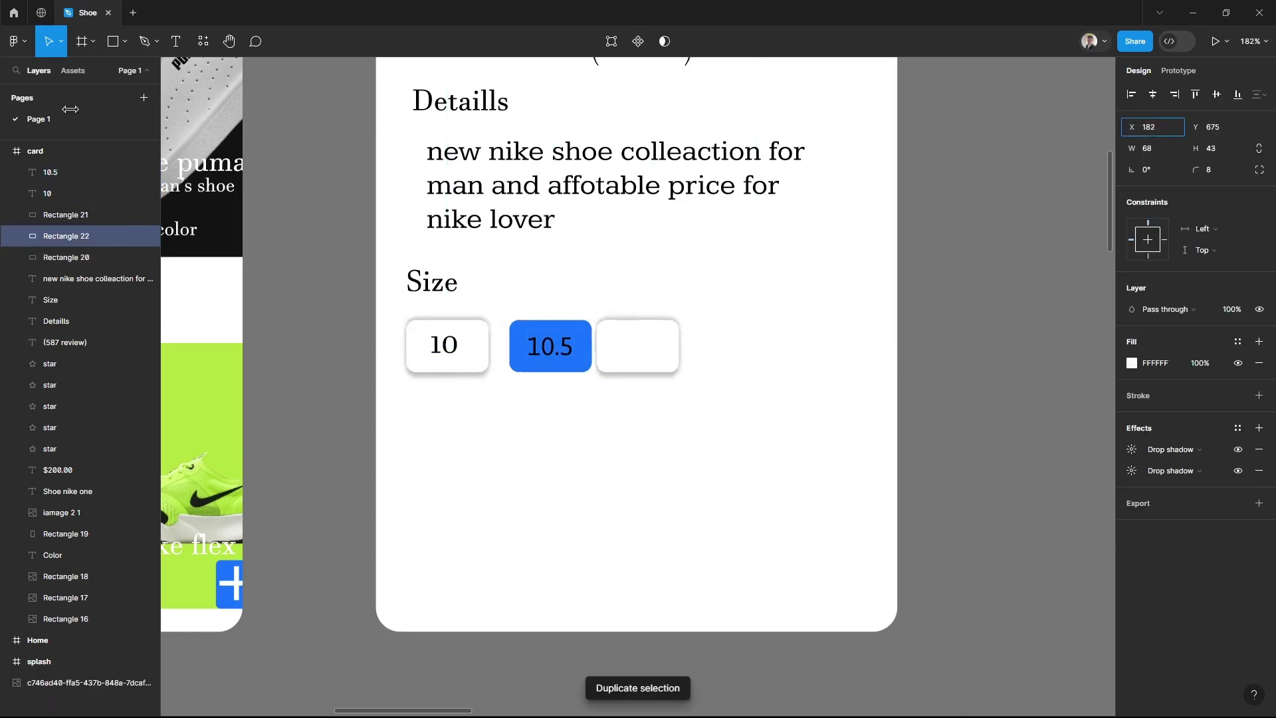
{"action": "mouse_move", "coordinate": [664, 345]}
{"action": "left_mouse_down"}
{"action": "mouse_move", "coordinate": [863, 359]}
{"action": "mouse_move", "coordinate": [772, 359]}
{"action": "left_mouse_up"}
{"action": "key", "text": "ctrl+d"}
{"action": "key", "text": "Escape"}
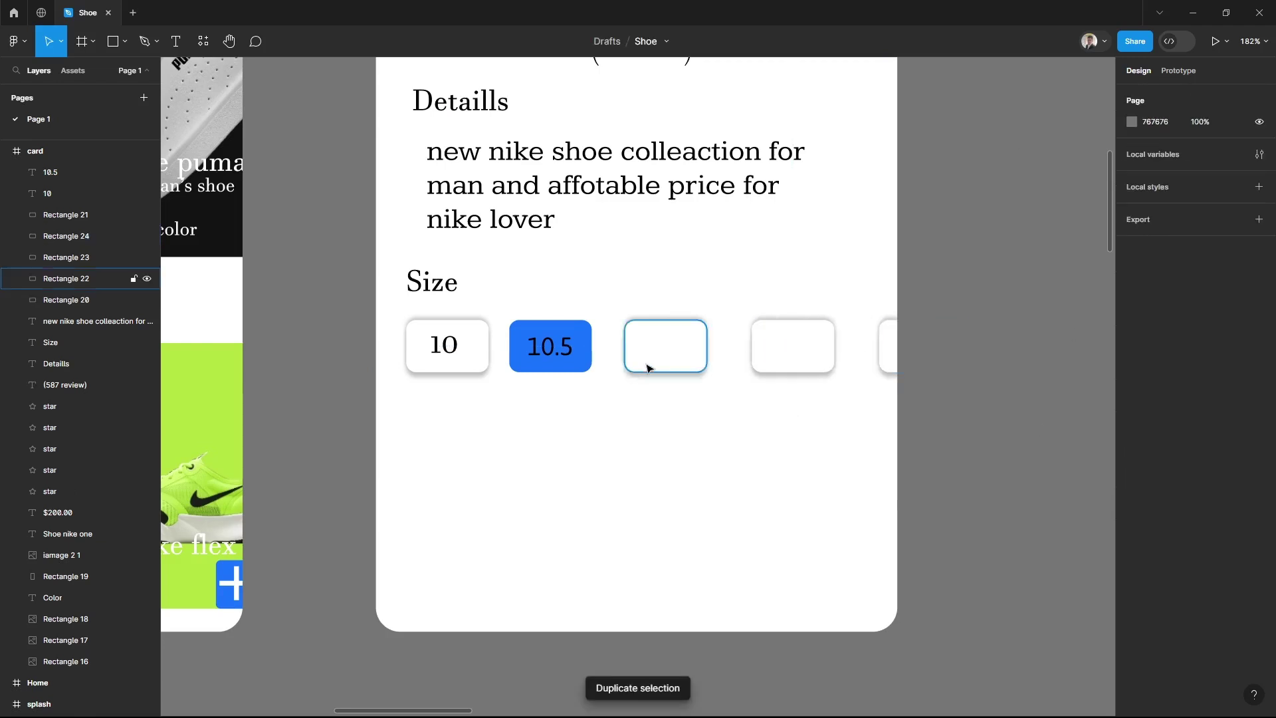
Copy the label into the third box as '11'
{"action": "left_click", "coordinate": [550, 345]}
{"action": "key", "text": "ctrl+d"}
{"action": "left_click_drag", "start_coordinate": [549, 346], "coordinate": [665, 345]}
{"action": "double_click", "coordinate": [667, 345]}
{"action": "key", "text": "BackSpace"}
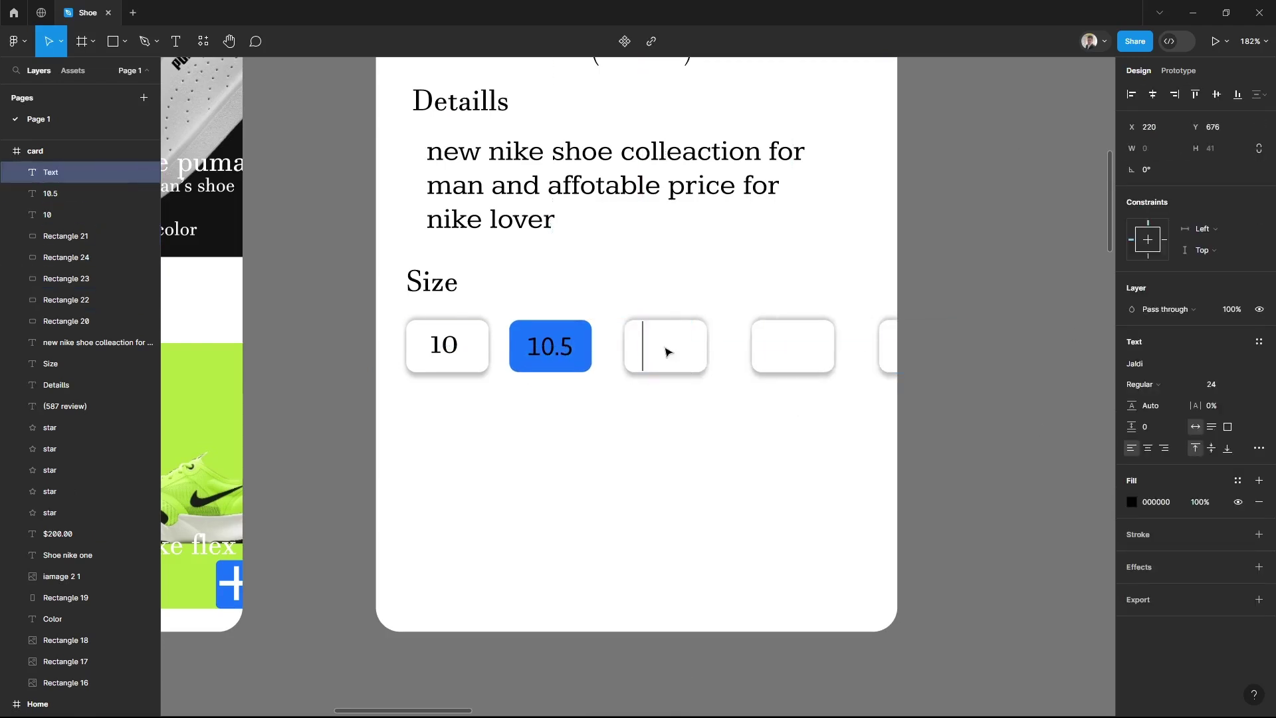
{"action": "type", "text": "11"}
{"action": "key", "text": "Escape"}
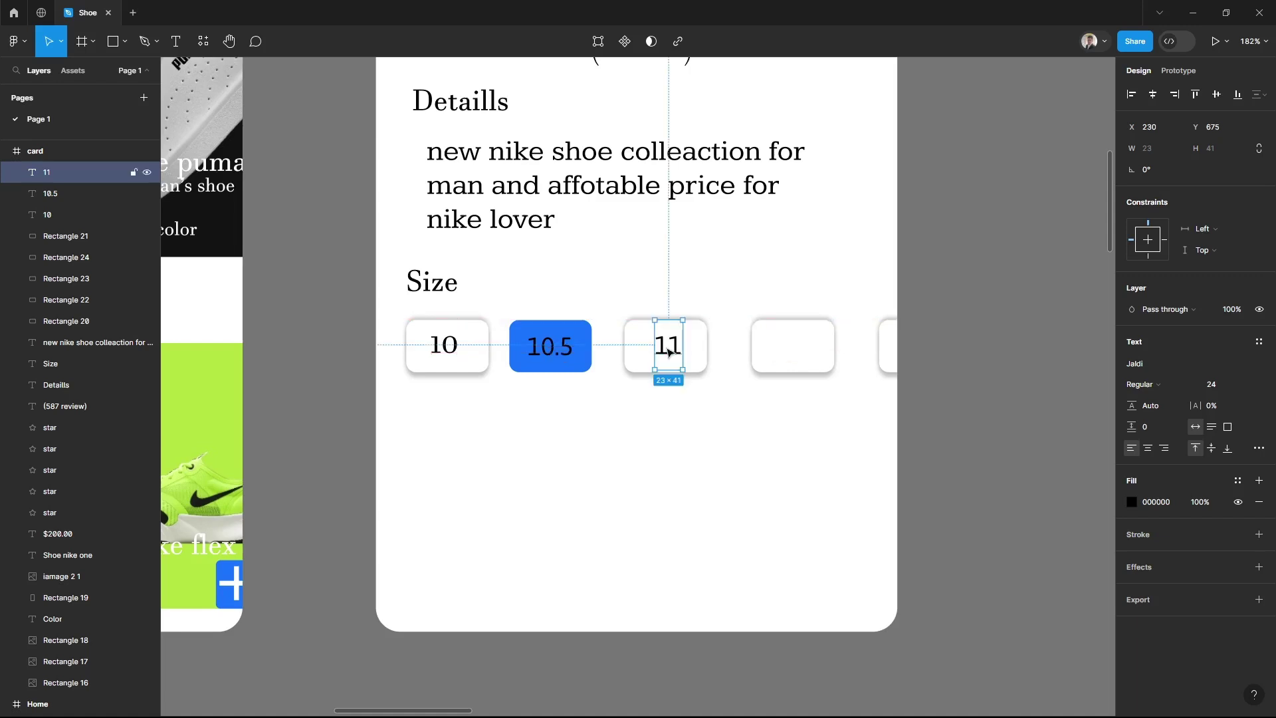
Copy the label into the fourth box as '11.5'
{"action": "key", "text": "ctrl+d"}
{"action": "left_click_drag", "start_coordinate": [667, 349], "coordinate": [807, 350]}
{"action": "key", "text": "Return"}
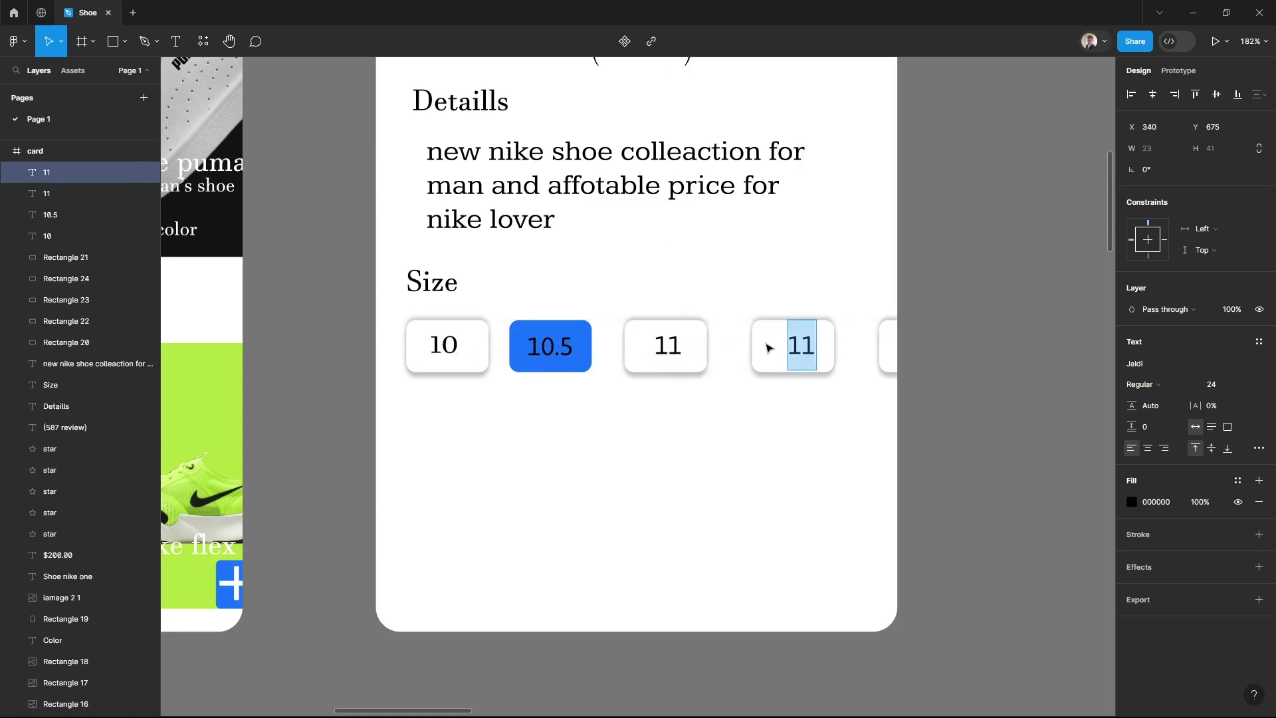
{"action": "key", "text": "Escape"}
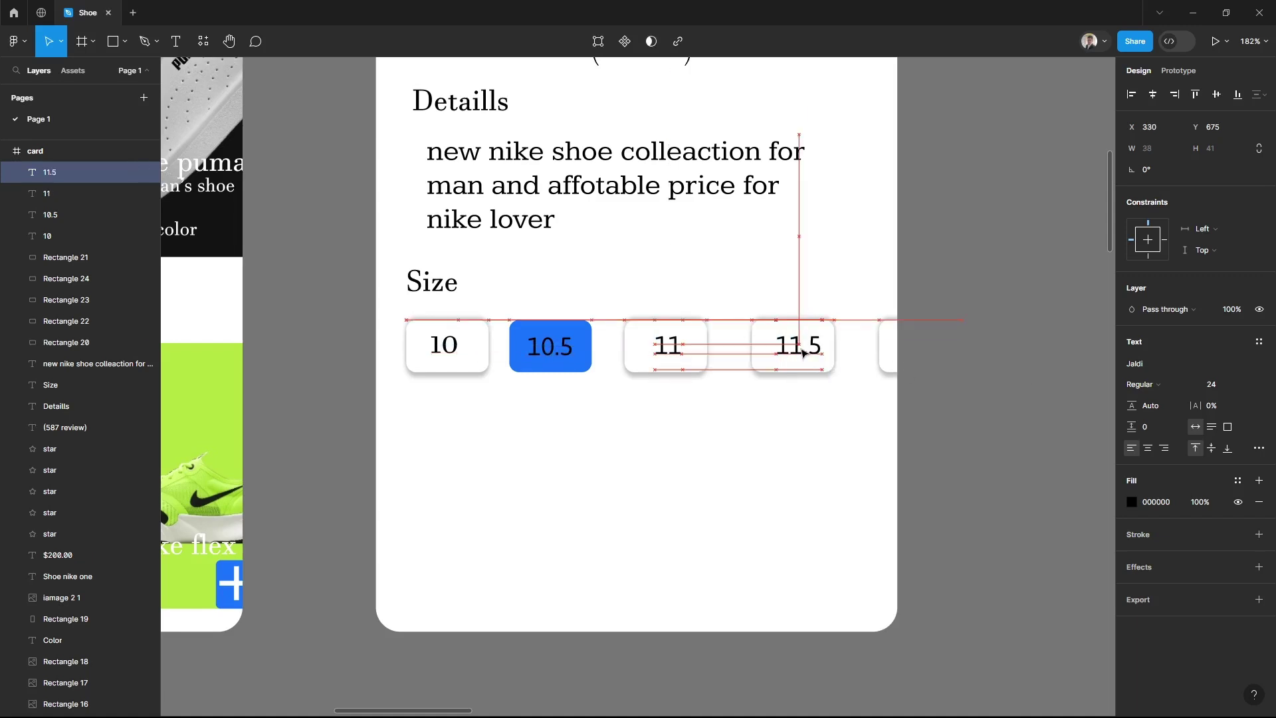
Add a '12' label in the last size box
{"action": "key", "text": "ctrl+d"}
{"action": "key", "text": "Return"}
{"action": "type", "text": "12"}
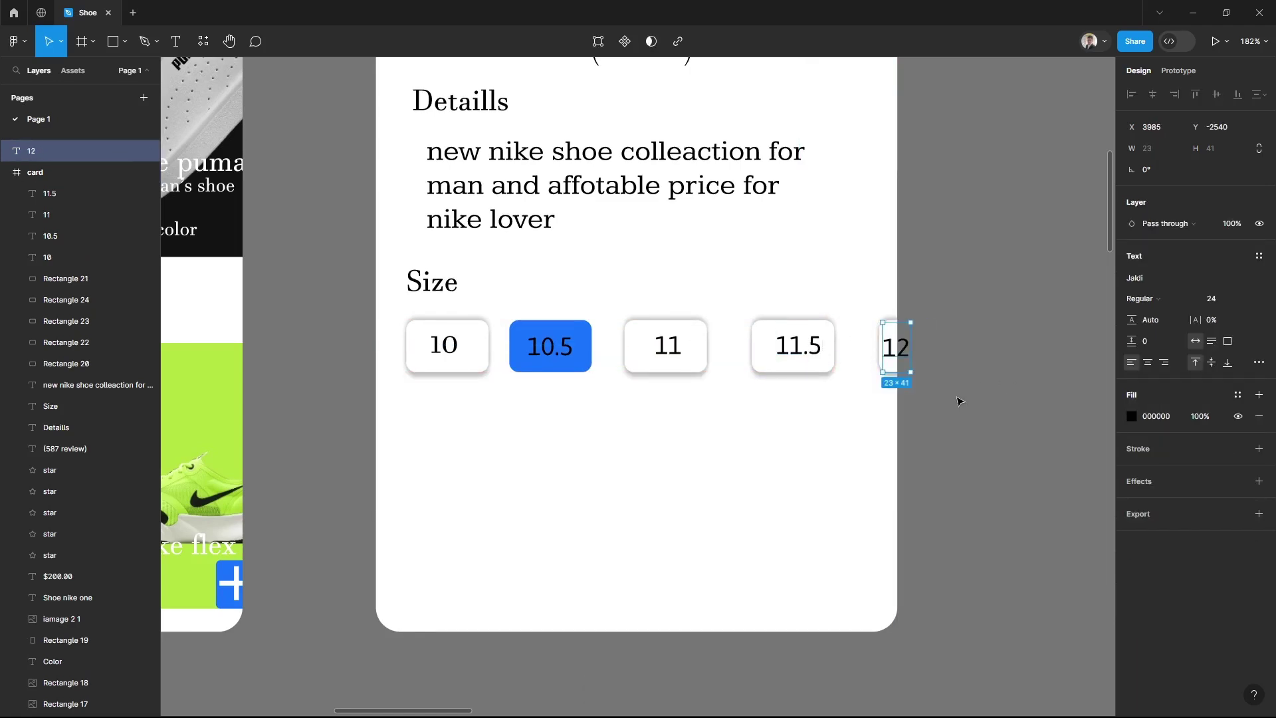
{"action": "left_click", "coordinate": [958, 400]}
{"action": "left_click_drag", "start_coordinate": [896, 346], "coordinate": [869, 345]}
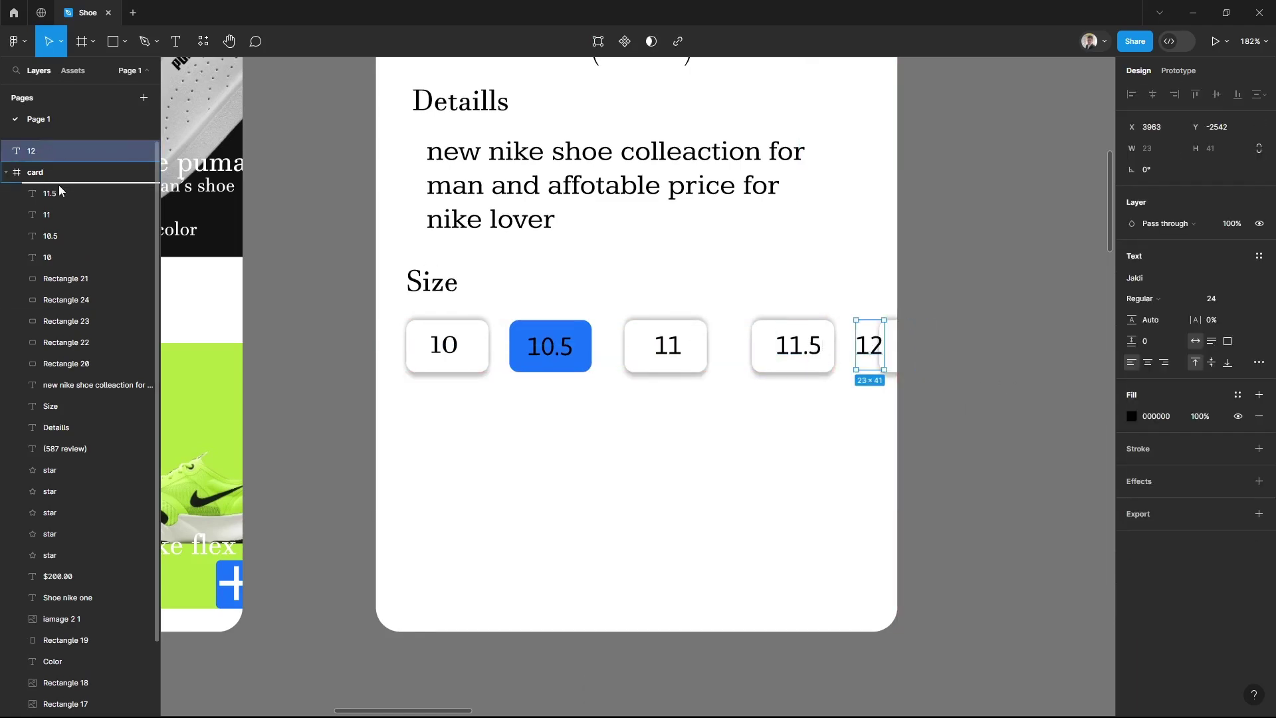
{"action": "key", "text": "ctrl+z"}
{"action": "left_click", "coordinate": [983, 436]}
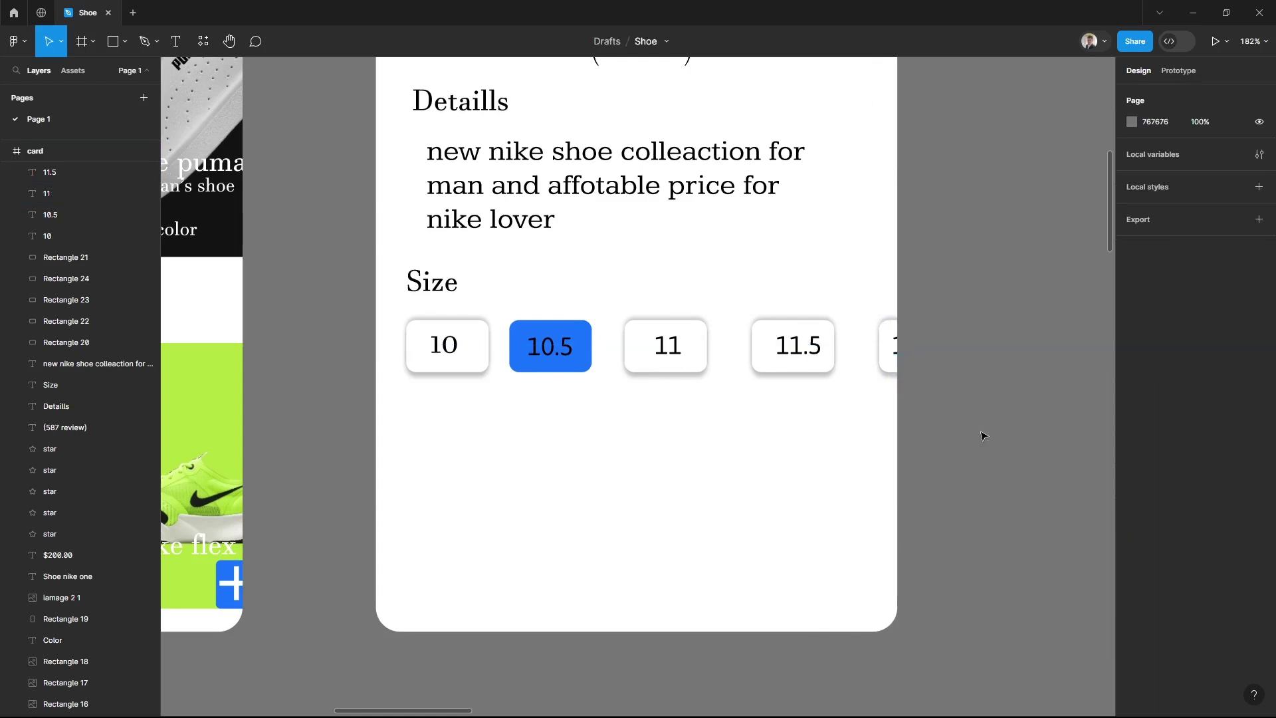
Add a 'Reviews' heading below the size options
{"action": "scroll", "coordinate": [361, 204], "scroll_direction": "up", "scroll_amount": 3}
{"action": "scroll", "coordinate": [425, 252], "scroll_direction": "down", "scroll_amount": 5}
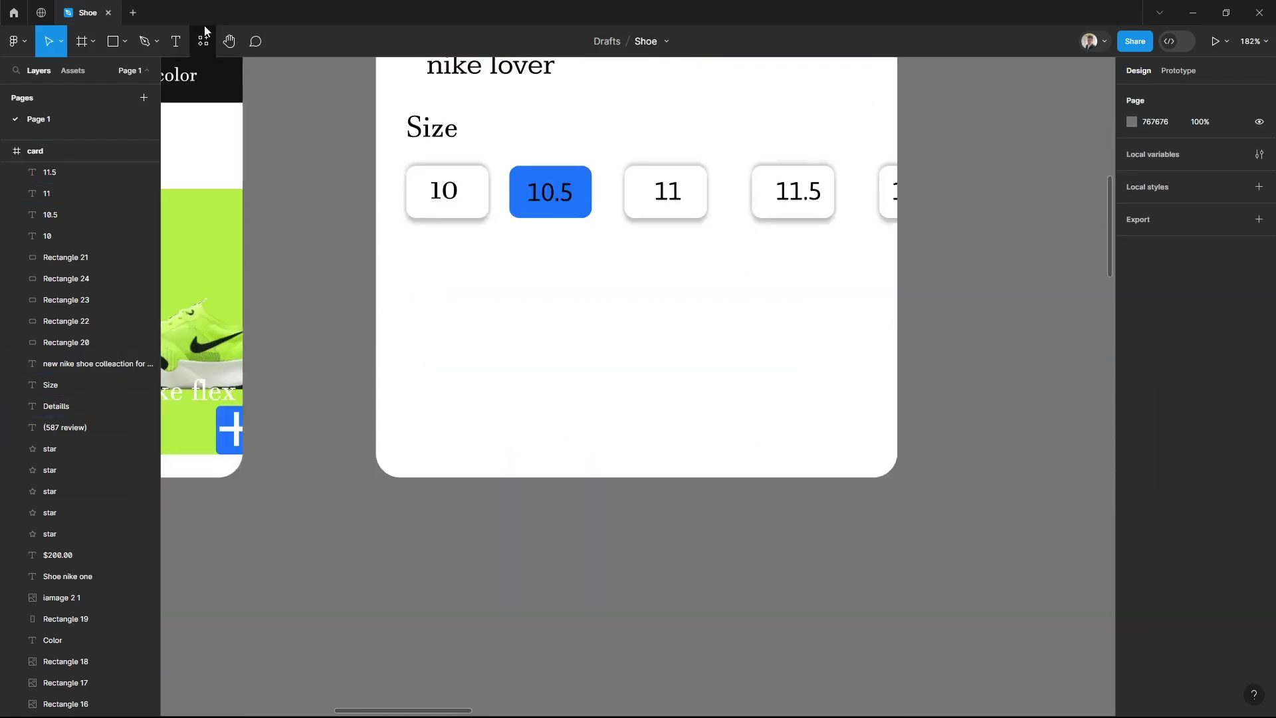
{"action": "key", "text": "t"}
{"action": "left_click", "coordinate": [411, 265]}
{"action": "type", "text": "R"}
{"action": "key", "text": "Escape"}
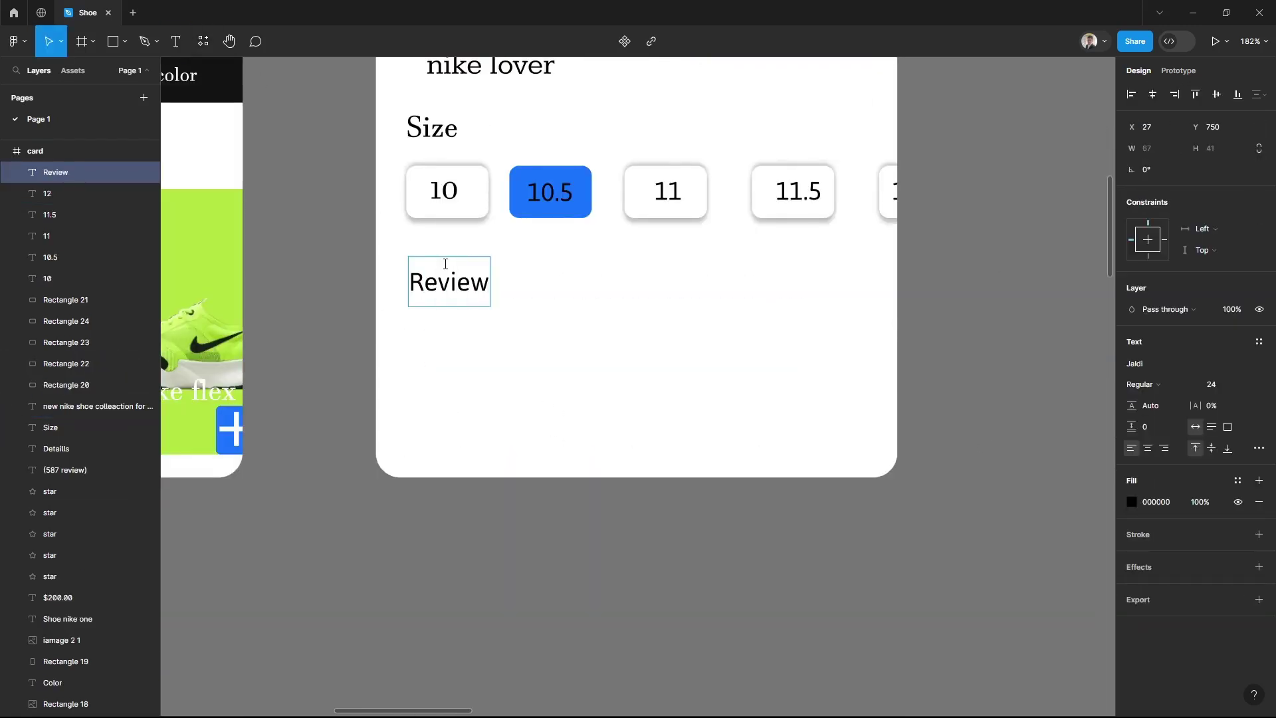
Draw a grey circle below the Reviews heading with the Ellipse tool
{"action": "scroll", "coordinate": [598, 279], "scroll_direction": "up", "scroll_amount": 5}
{"action": "scroll", "coordinate": [746, 299], "scroll_direction": "down", "scroll_amount": 5}
{"action": "left_click", "coordinate": [124, 41]}
{"action": "left_click", "coordinate": [86, 119]}
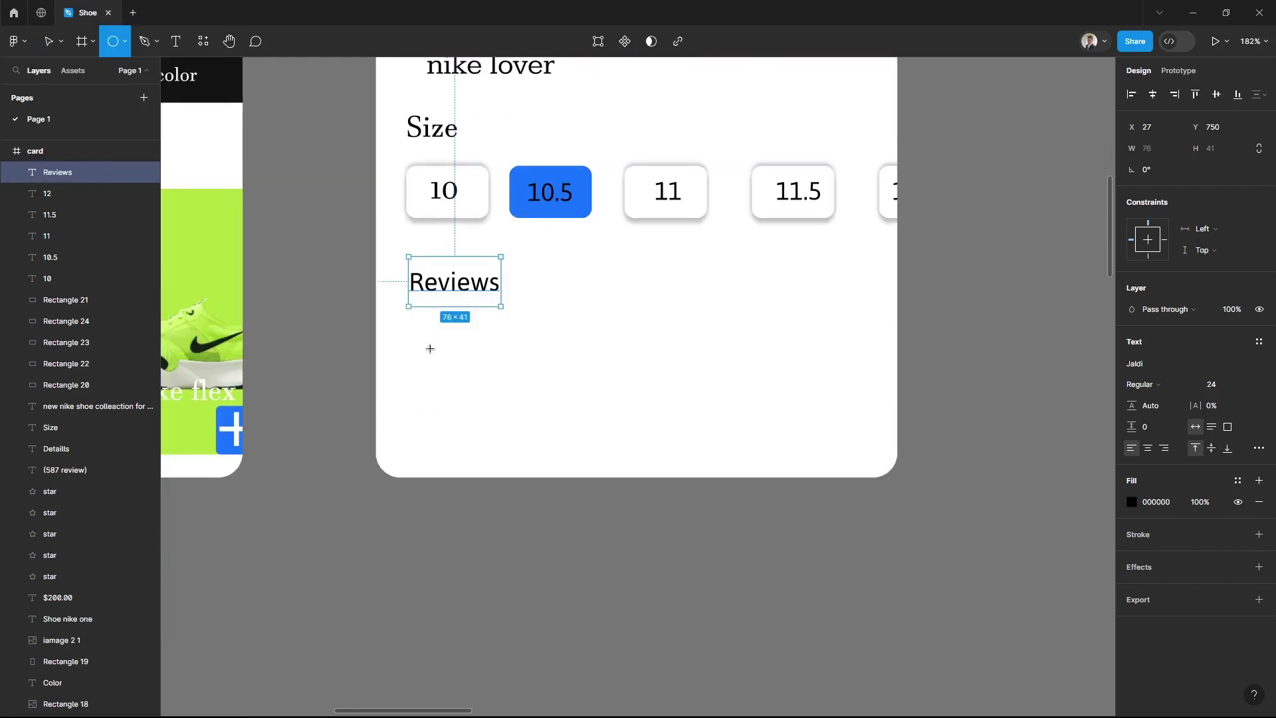
{"action": "mouse_move", "coordinate": [414, 324]}
{"action": "left_mouse_down"}
{"action": "mouse_move", "coordinate": [467, 374]}
{"action": "mouse_move", "coordinate": [452, 331]}
{"action": "left_mouse_up"}
Duplicate the circle and search the Unsplash plugin for 'man' photos
{"action": "key", "text": "ctrl+d"}
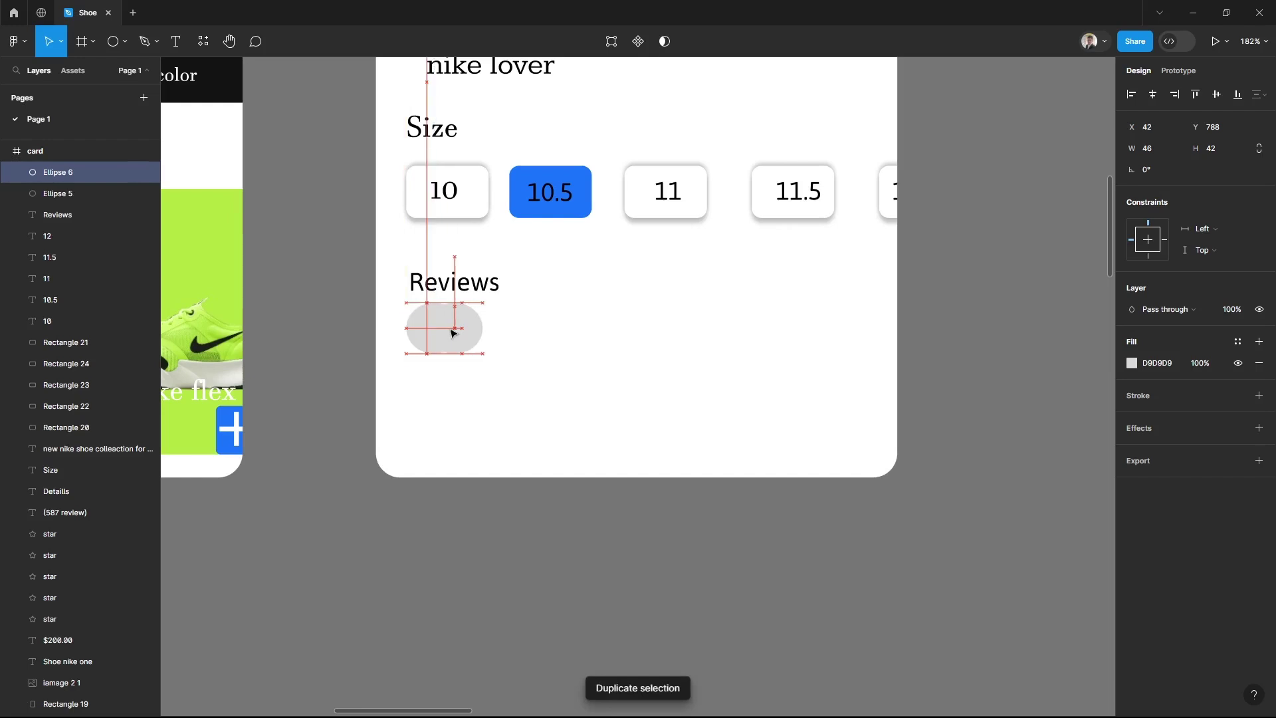
{"action": "left_click", "coordinate": [325, 384]}
{"action": "left_click", "coordinate": [417, 341]}
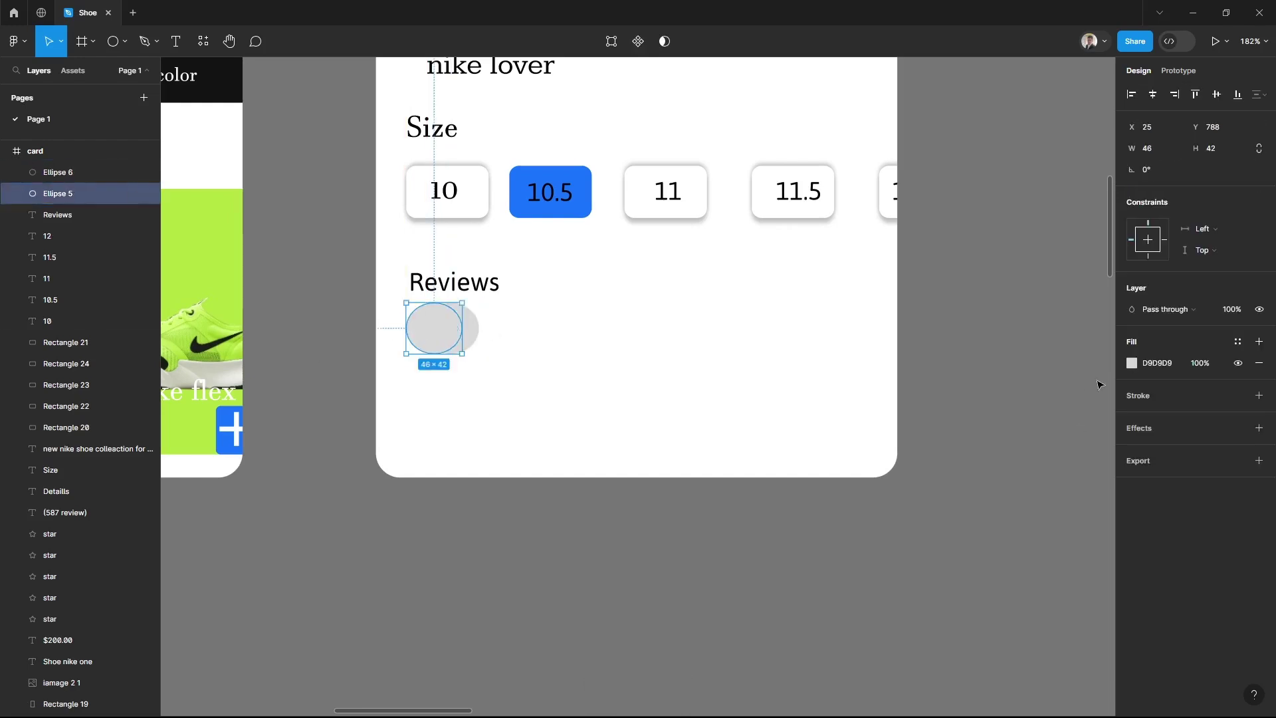
{"action": "left_click", "coordinate": [203, 42]}
{"action": "key", "text": "Escape"}
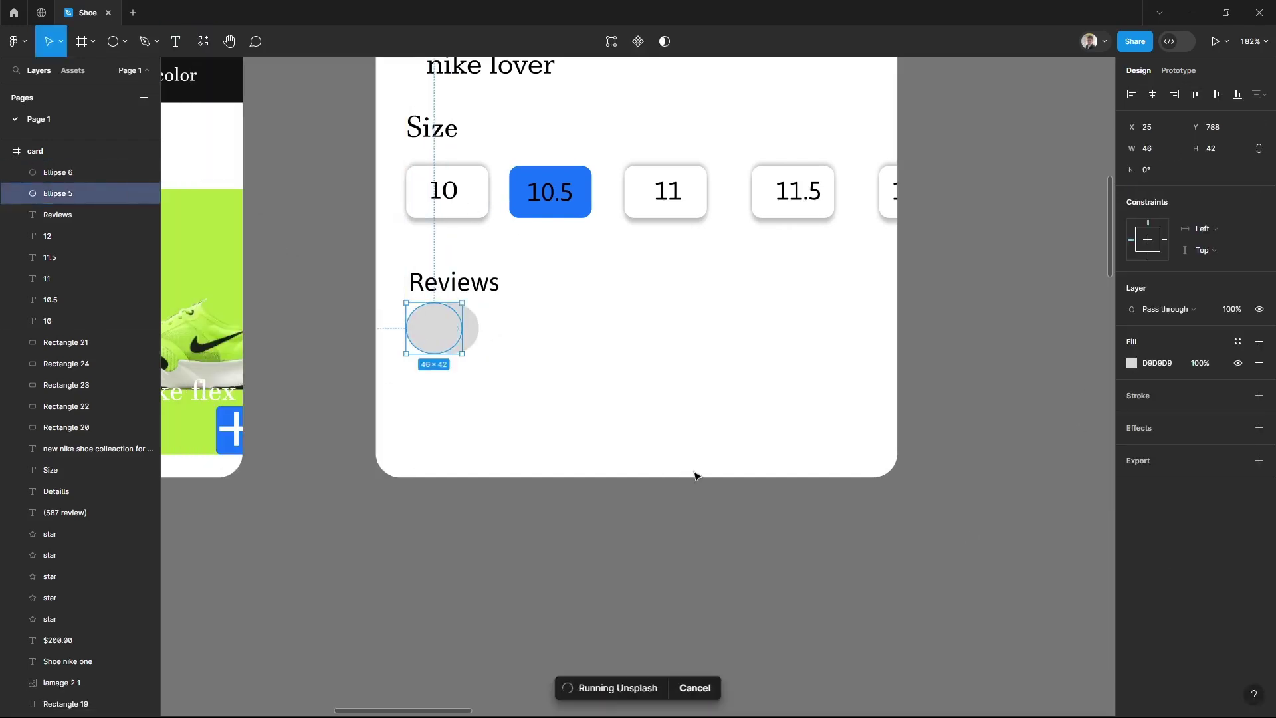
{"action": "type", "text": "man"}
{"action": "key", "text": "Return"}
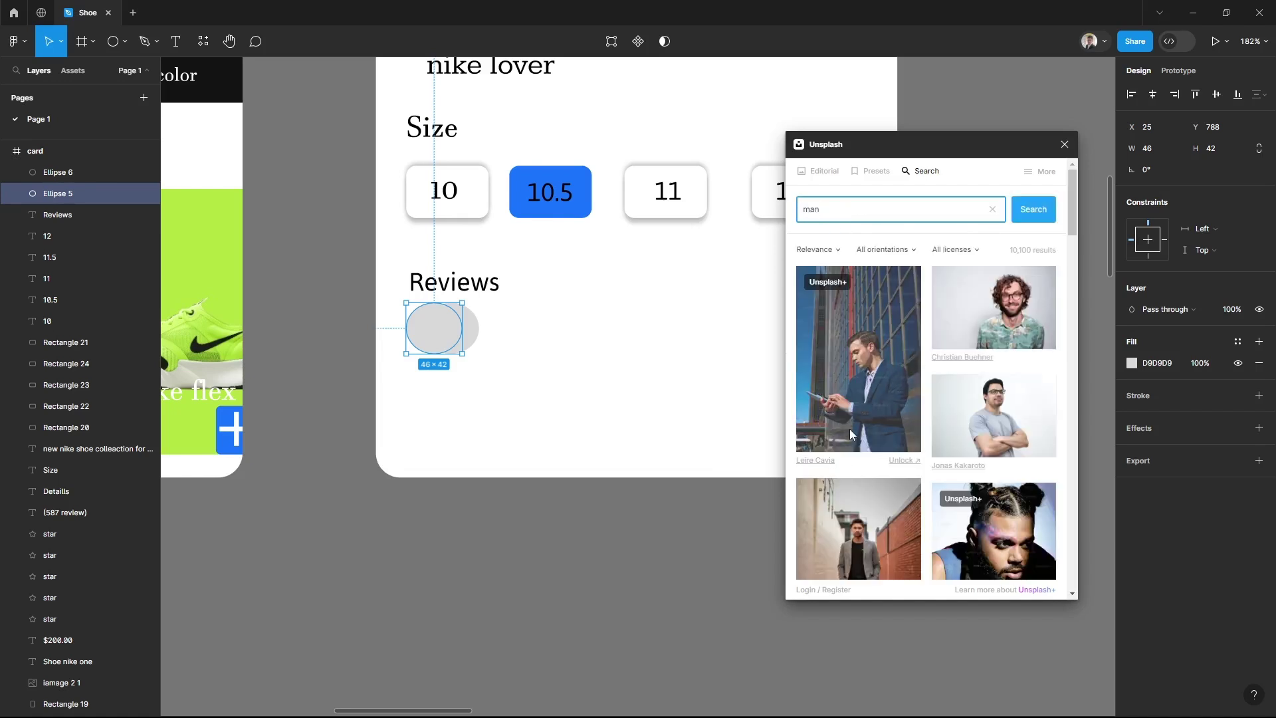
Fill four overlapping circles with Unsplash portrait photos of men
{"action": "left_click", "coordinate": [876, 397]}
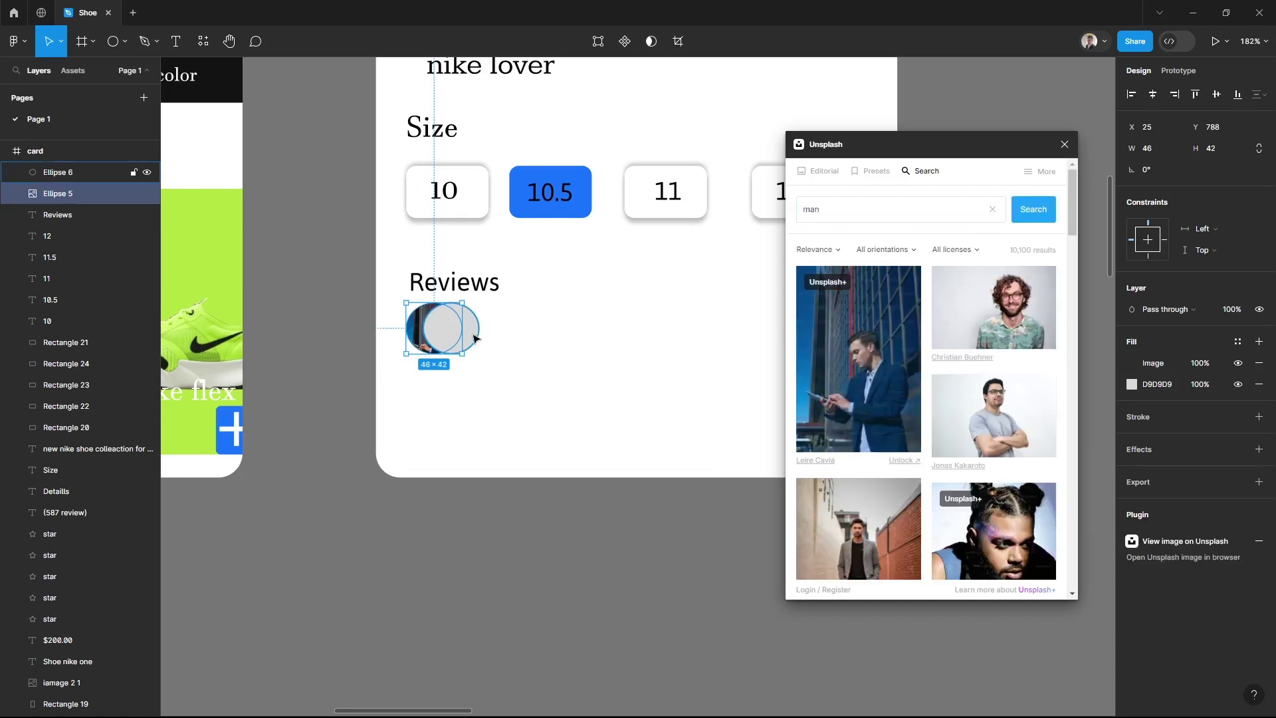
{"action": "left_click", "coordinate": [470, 327]}
{"action": "left_click", "coordinate": [857, 531]}
{"action": "key", "text": "ctrl+d"}
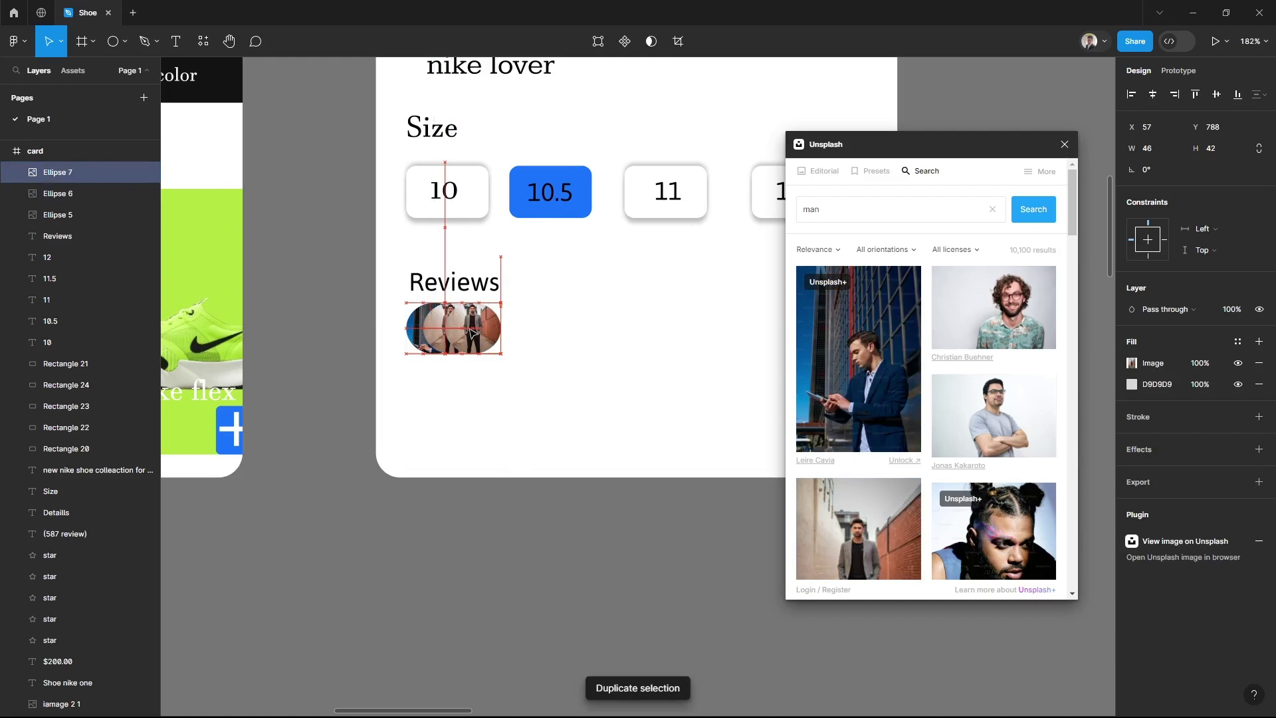
{"action": "scroll", "coordinate": [1005, 482], "scroll_direction": "down", "scroll_amount": 4}
{"action": "key", "text": "ctrl+d"}
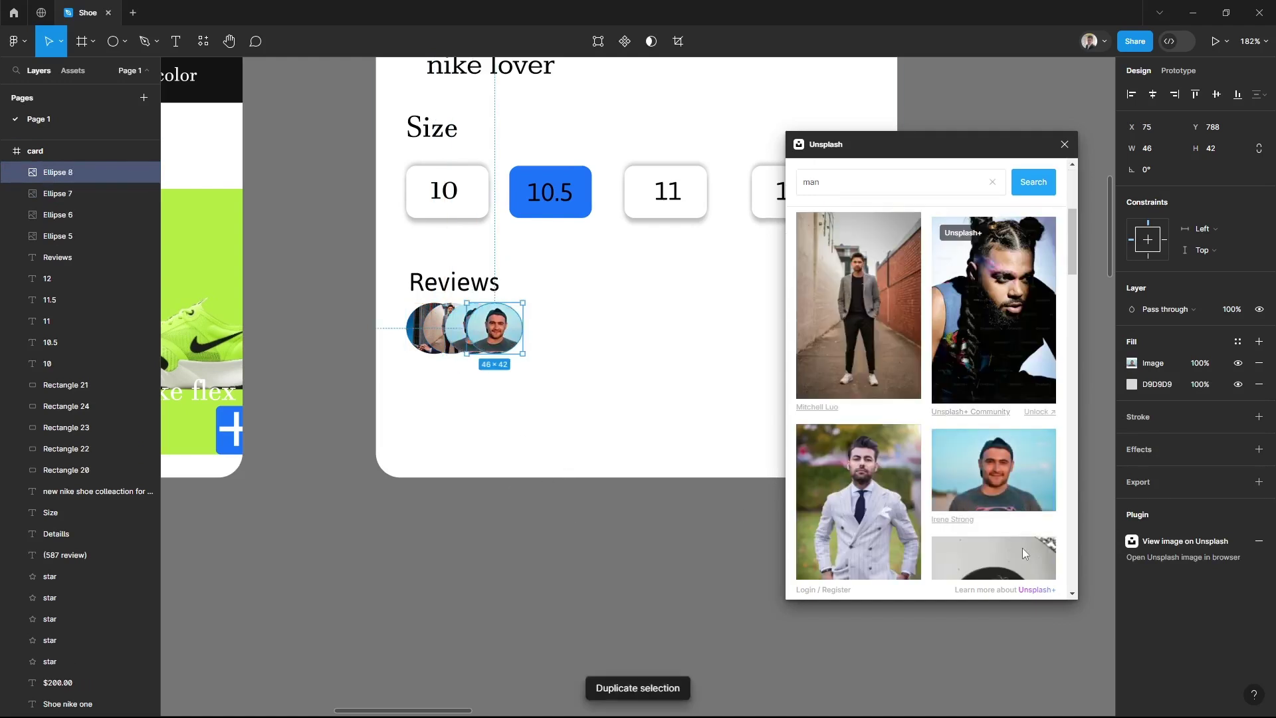
{"action": "scroll", "coordinate": [955, 390], "scroll_direction": "down", "scroll_amount": 4}
{"action": "left_click", "coordinate": [955, 390]}
{"action": "key", "text": "ctrl+d"}
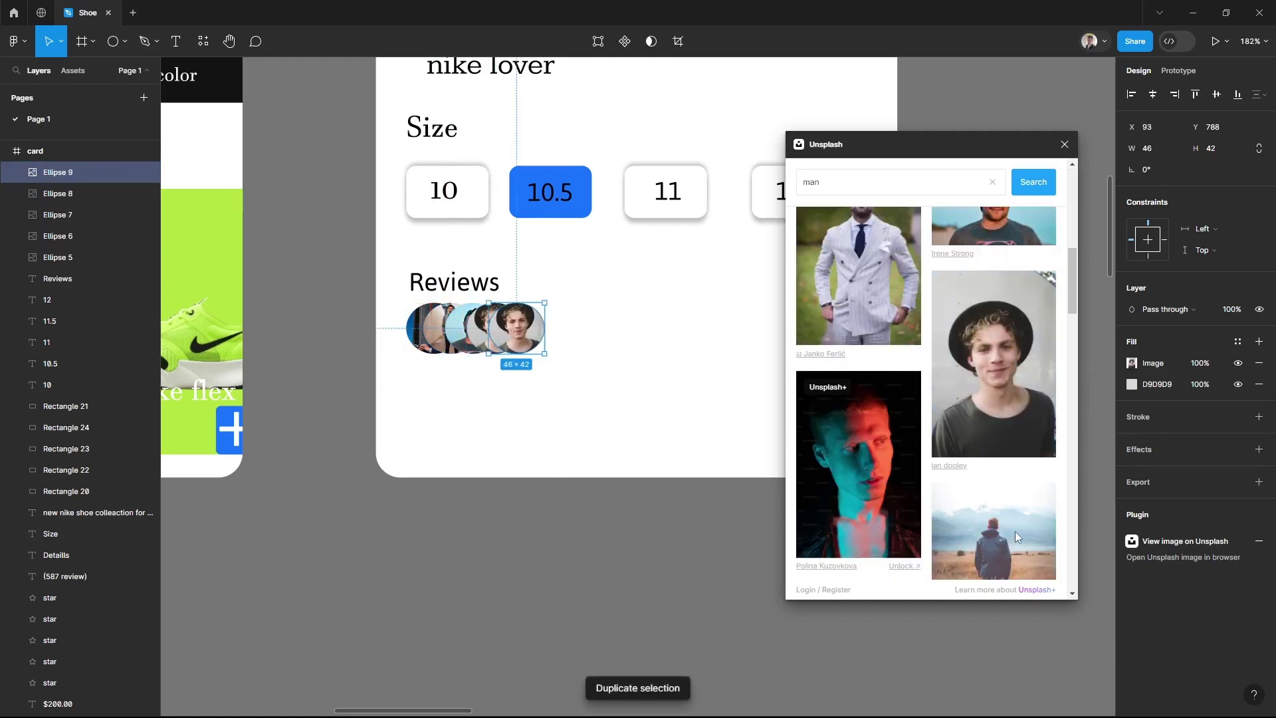
{"action": "left_click", "coordinate": [993, 532]}
Add one more overlapping circle at the row's end, filled light blue
{"action": "left_click", "coordinate": [1063, 144]}
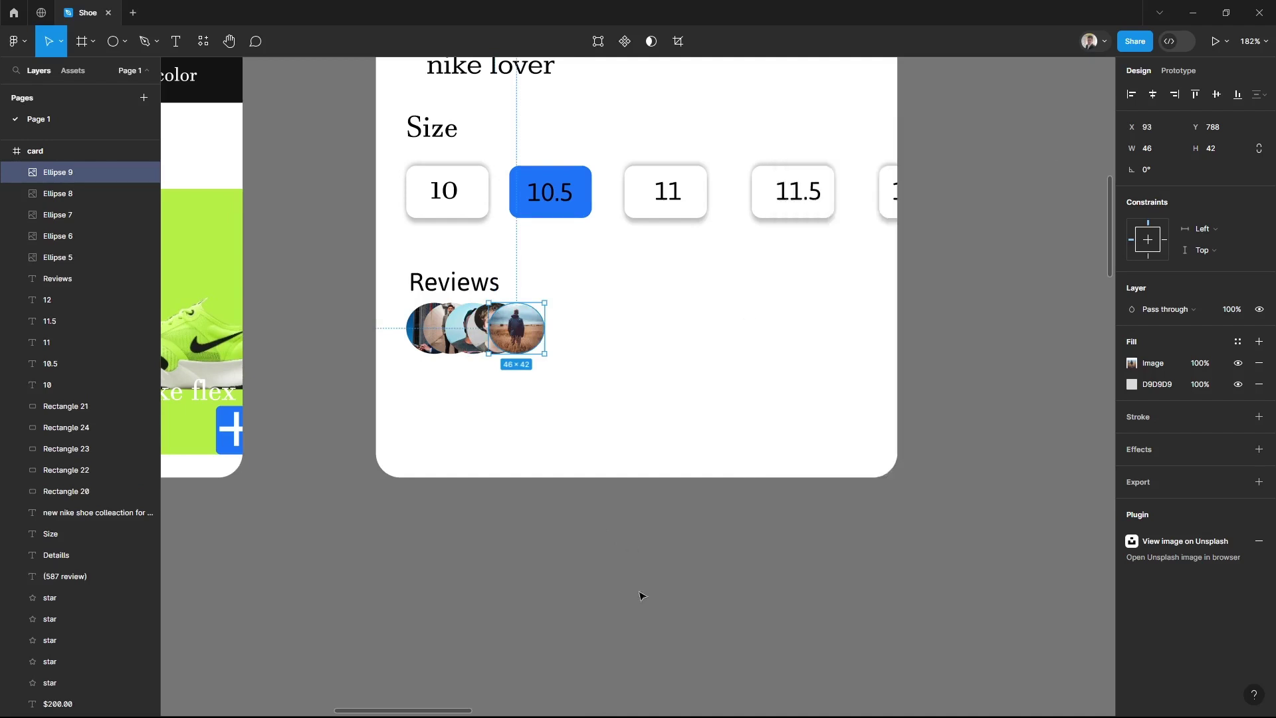
{"action": "key", "text": "ctrl+d"}
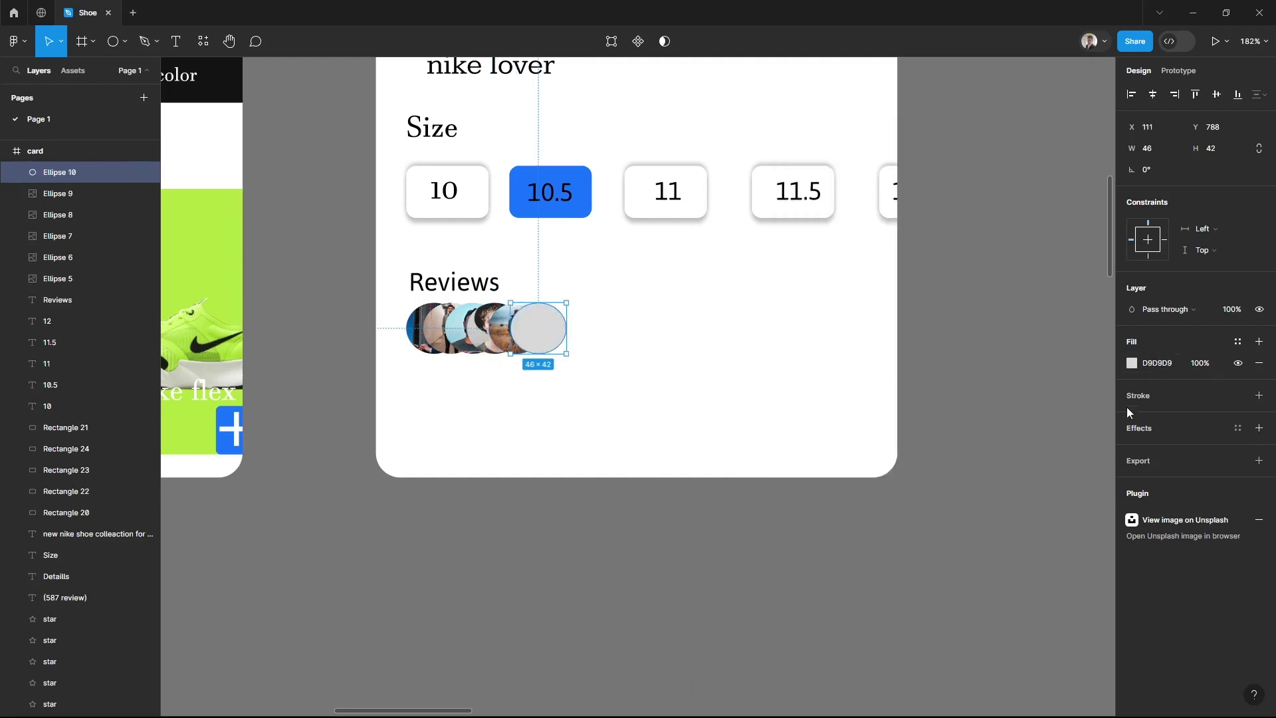
{"action": "left_click", "coordinate": [1131, 363]}
{"action": "left_click", "coordinate": [1077, 639]}
{"action": "key", "text": "Escape"}
{"action": "key", "text": "Escape"}
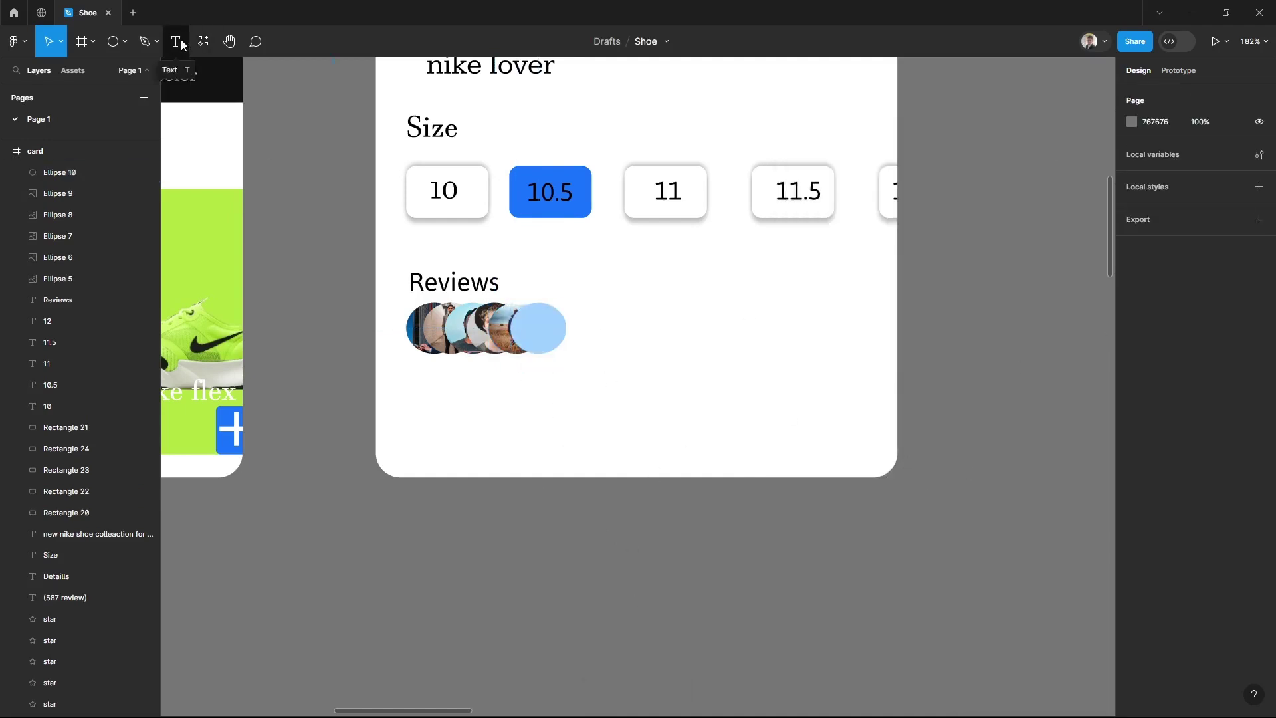
Add a '25+' text label centred inside the light-blue circle
{"action": "left_click", "coordinate": [180, 42]}
{"action": "left_click", "coordinate": [527, 325]}
{"action": "type", "text": "+20"}
{"action": "left_click_drag", "start_coordinate": [564, 330], "coordinate": [553, 310]}
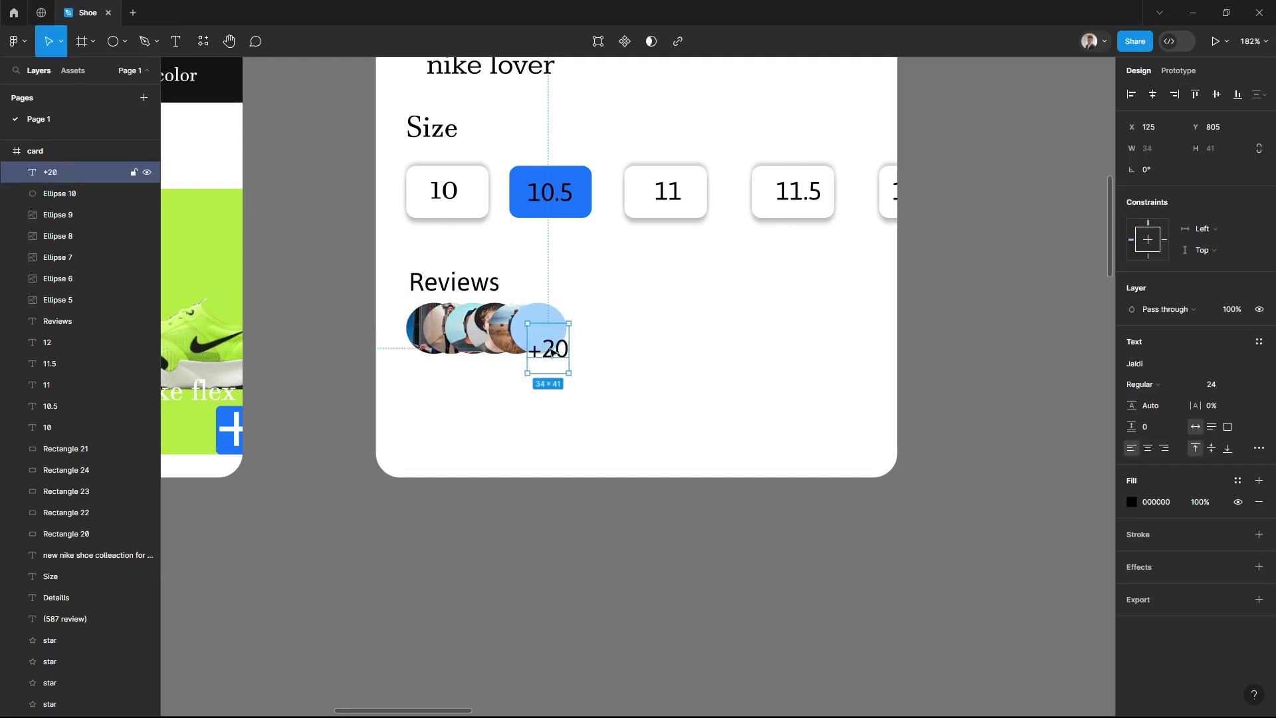
{"action": "left_click", "coordinate": [979, 384]}
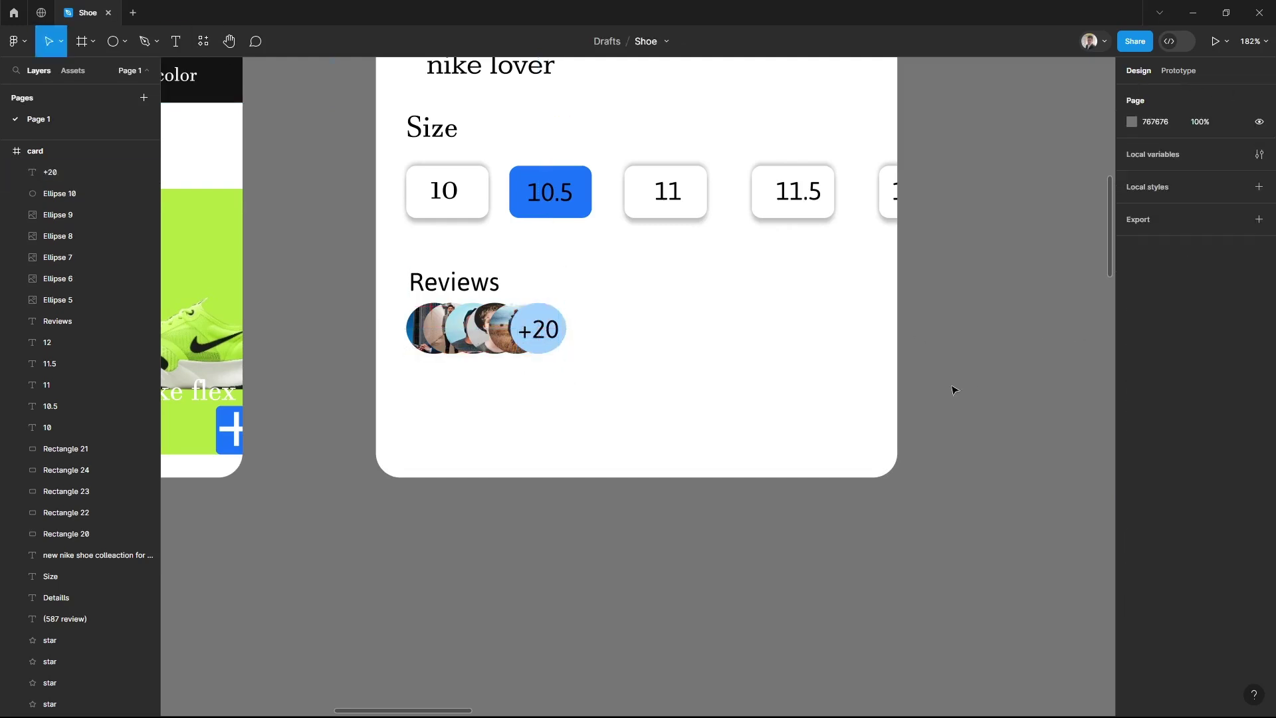
{"action": "left_click", "coordinate": [555, 331]}
{"action": "type", "text": "25+"}
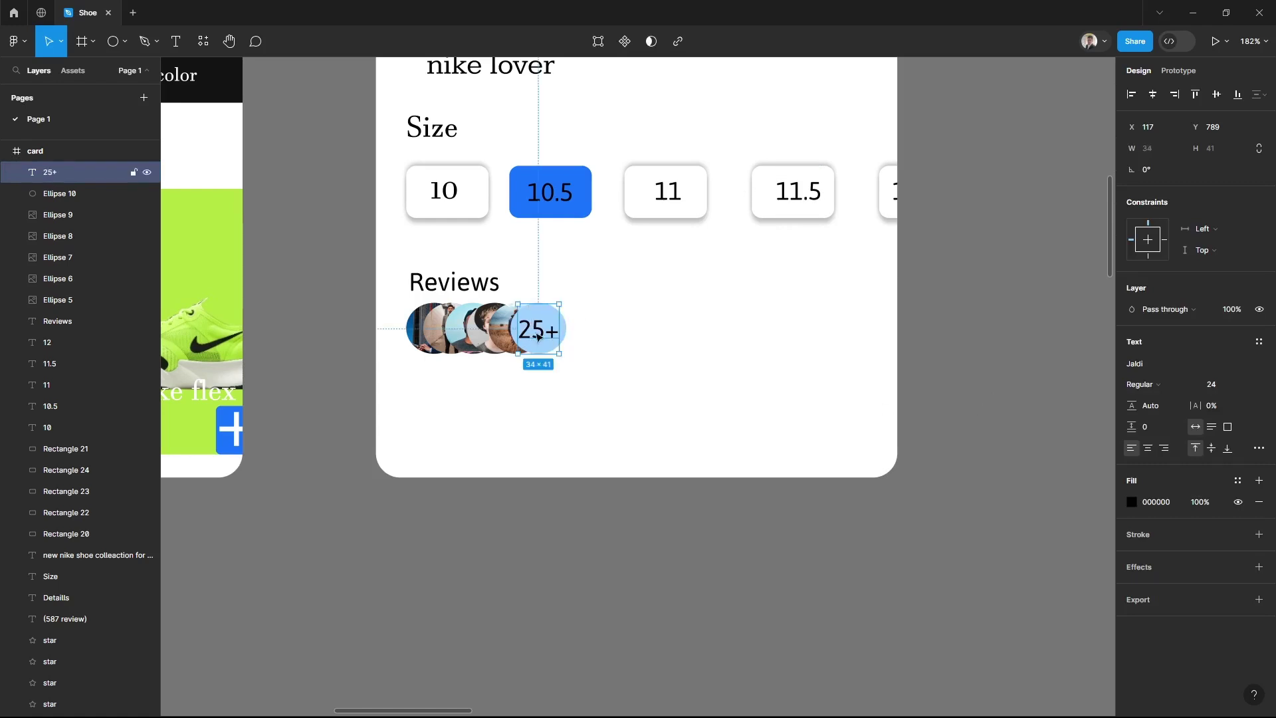
{"action": "left_click_drag", "start_coordinate": [550, 348], "coordinate": [556, 346]}
{"action": "left_click", "coordinate": [521, 378]}
{"action": "left_click", "coordinate": [125, 41]}
Draw a small rectangle at the card's bottom-left with radius 4, no fill and a dark outline
{"action": "left_click", "coordinate": [90, 73]}
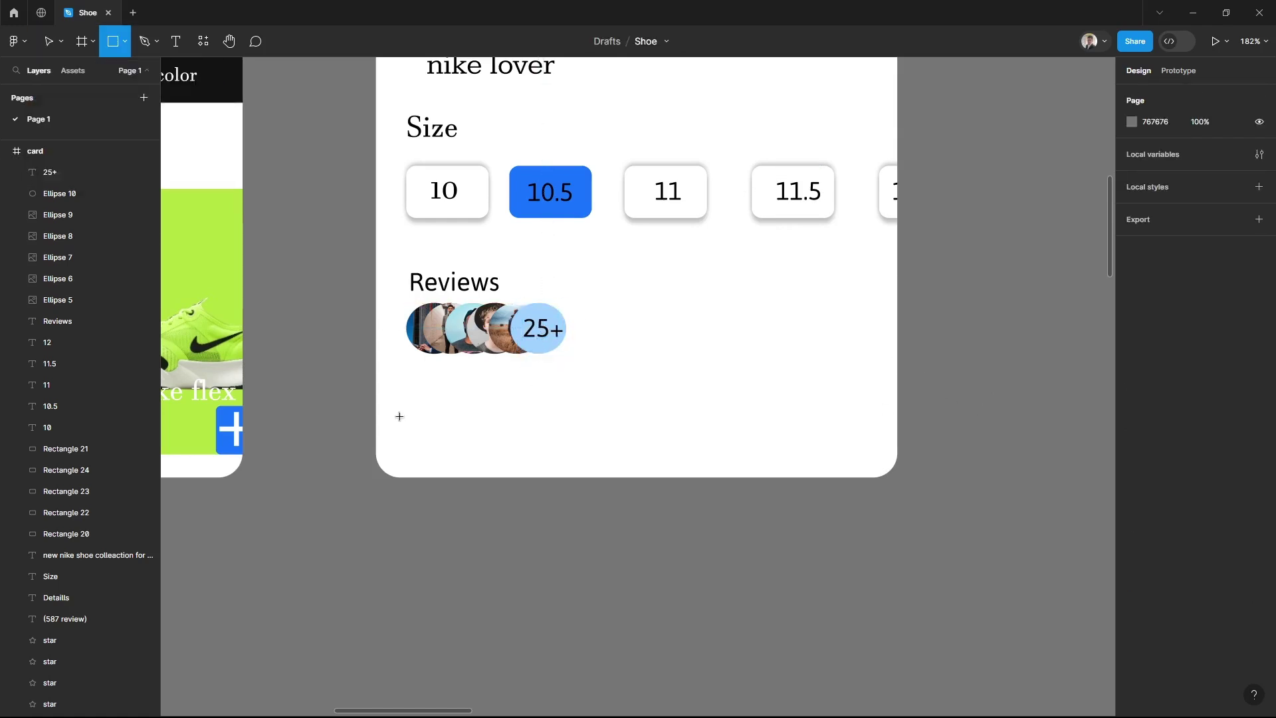
{"action": "left_click_drag", "start_coordinate": [407, 403], "coordinate": [440, 447]}
{"action": "left_click_drag", "start_coordinate": [1196, 169], "coordinate": [1244, 169]}
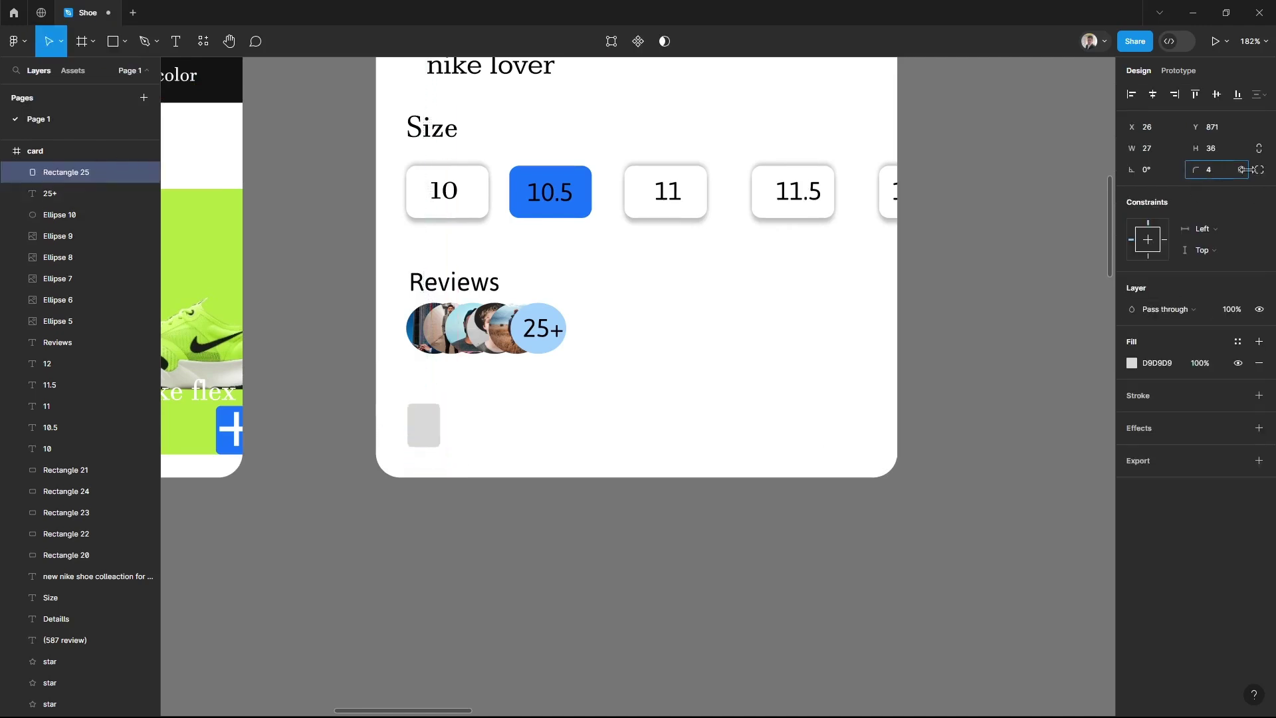
{"action": "left_click", "coordinate": [1258, 363]}
{"action": "left_click", "coordinate": [1258, 372]}
{"action": "left_click", "coordinate": [522, 606]}
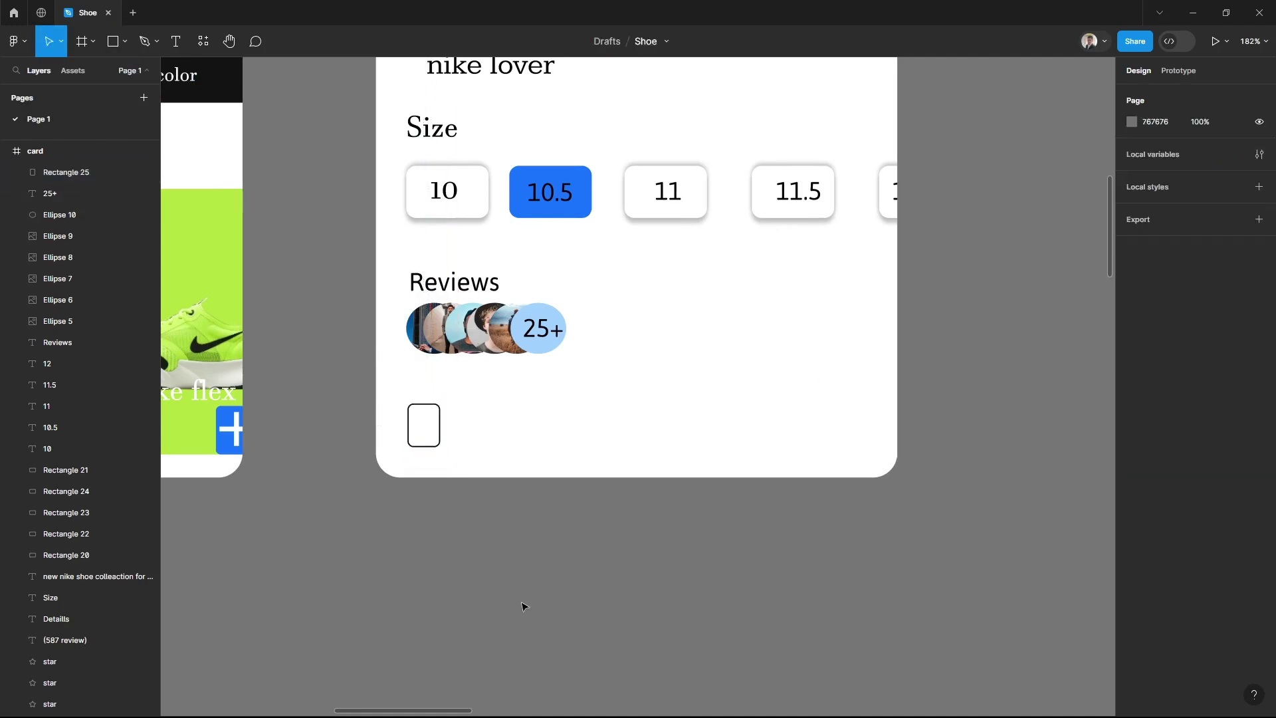
Duplicate it into a wide button filled blue (1774FF) with no outline
{"action": "left_click", "coordinate": [424, 425]}
{"action": "key", "text": "ctrl+d"}
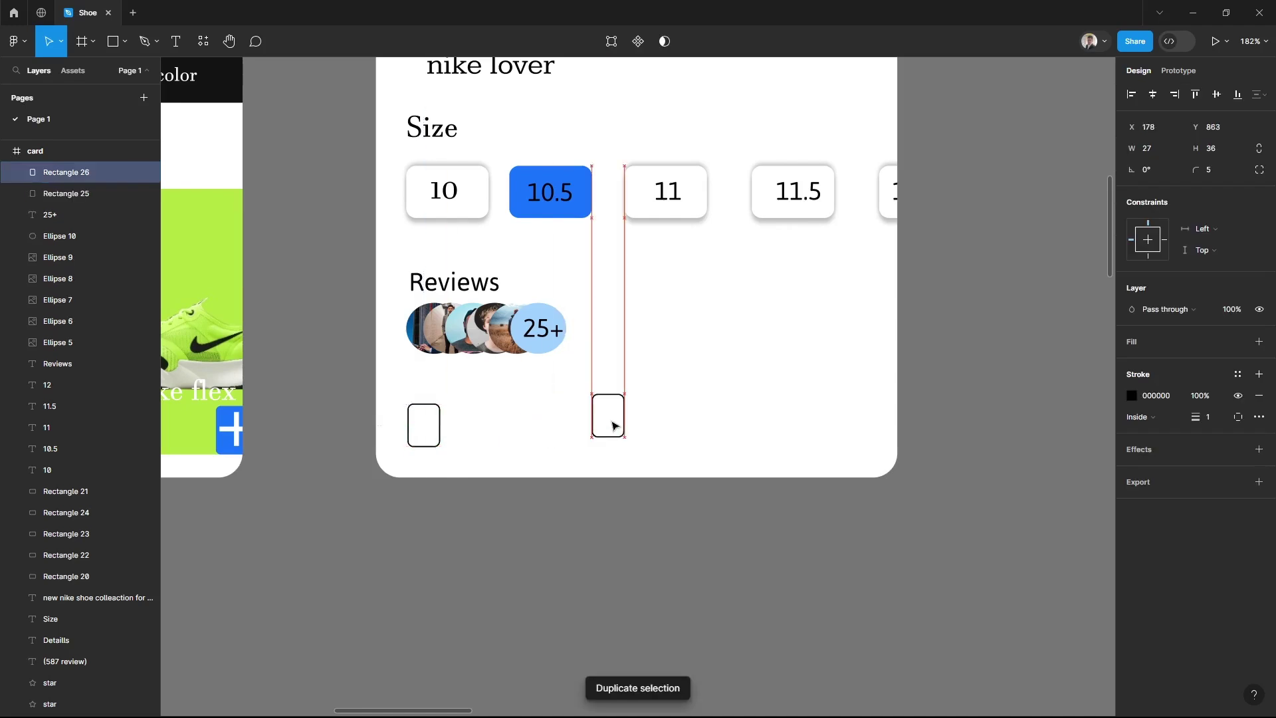
{"action": "left_click_drag", "start_coordinate": [423, 425], "coordinate": [796, 420]}
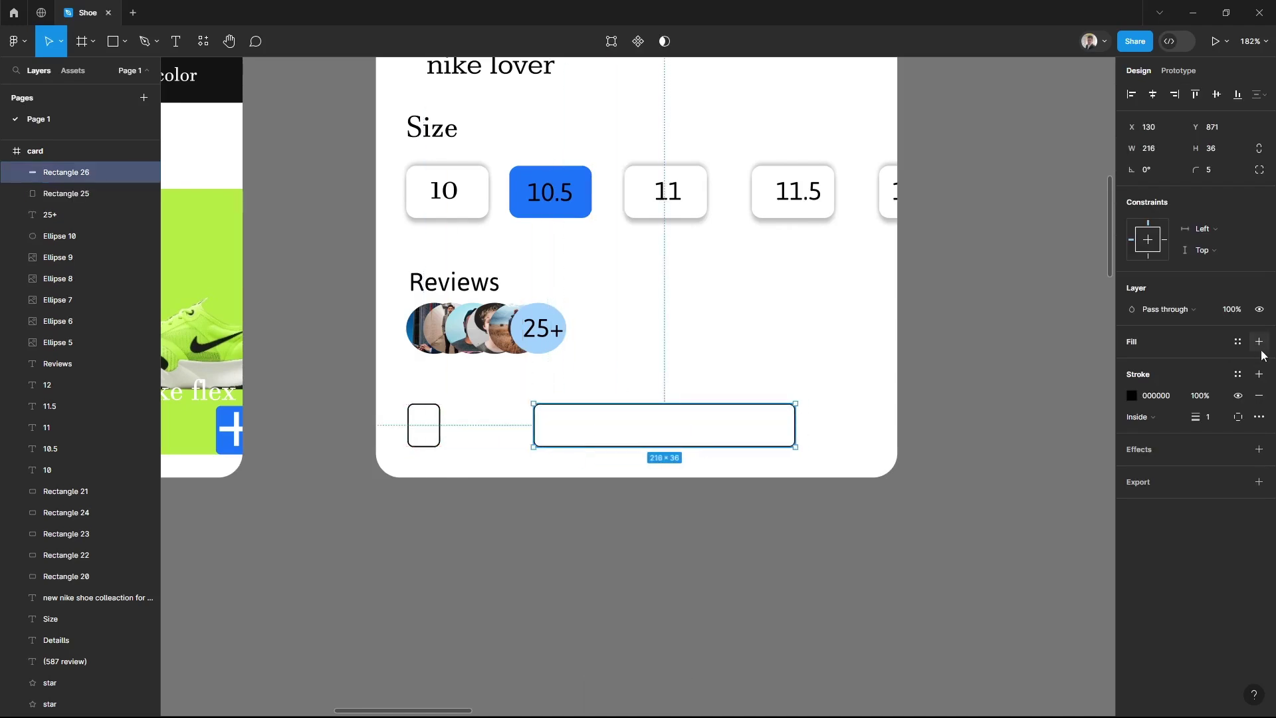
{"action": "left_click", "coordinate": [1259, 341]}
{"action": "left_click", "coordinate": [1132, 363]}
{"action": "left_click", "coordinate": [973, 651]}
{"action": "key", "text": "Escape"}
{"action": "left_click", "coordinate": [1259, 416]}
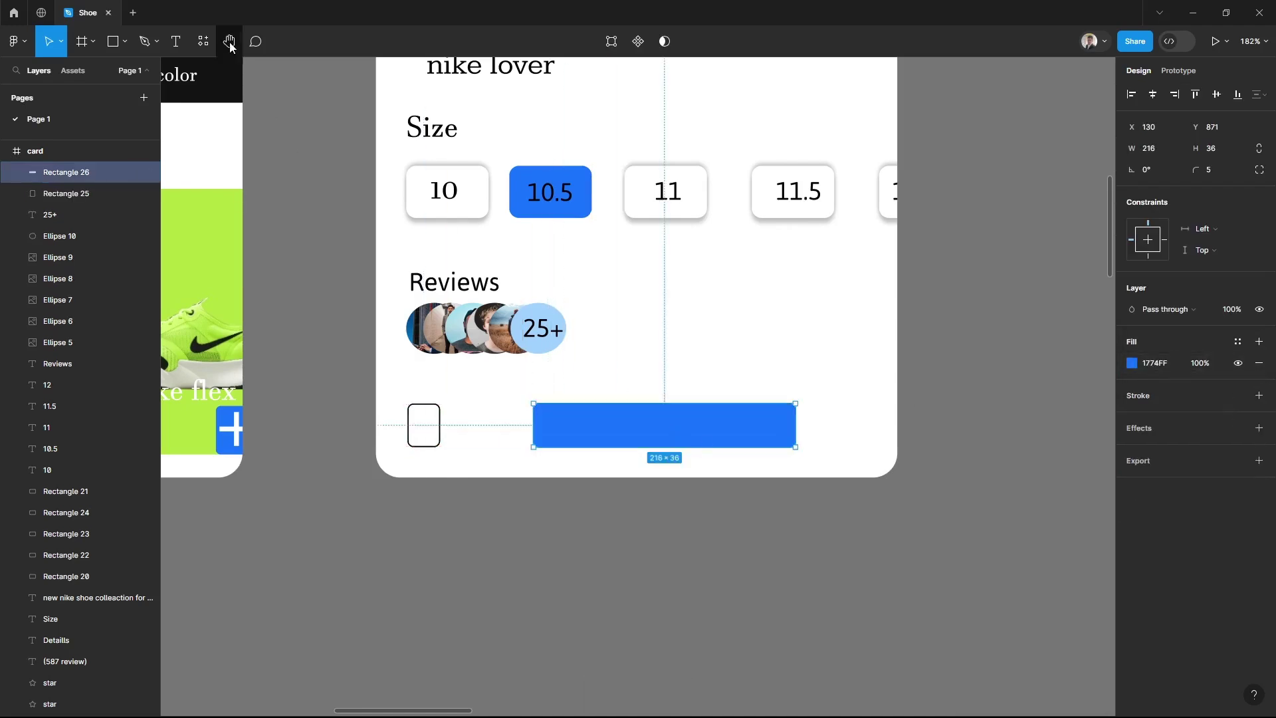
Add an 'Add to cart' label centred on the blue button
{"action": "key", "text": "t"}
{"action": "left_click", "coordinate": [604, 423]}
{"action": "type", "text": "Add to cart"}
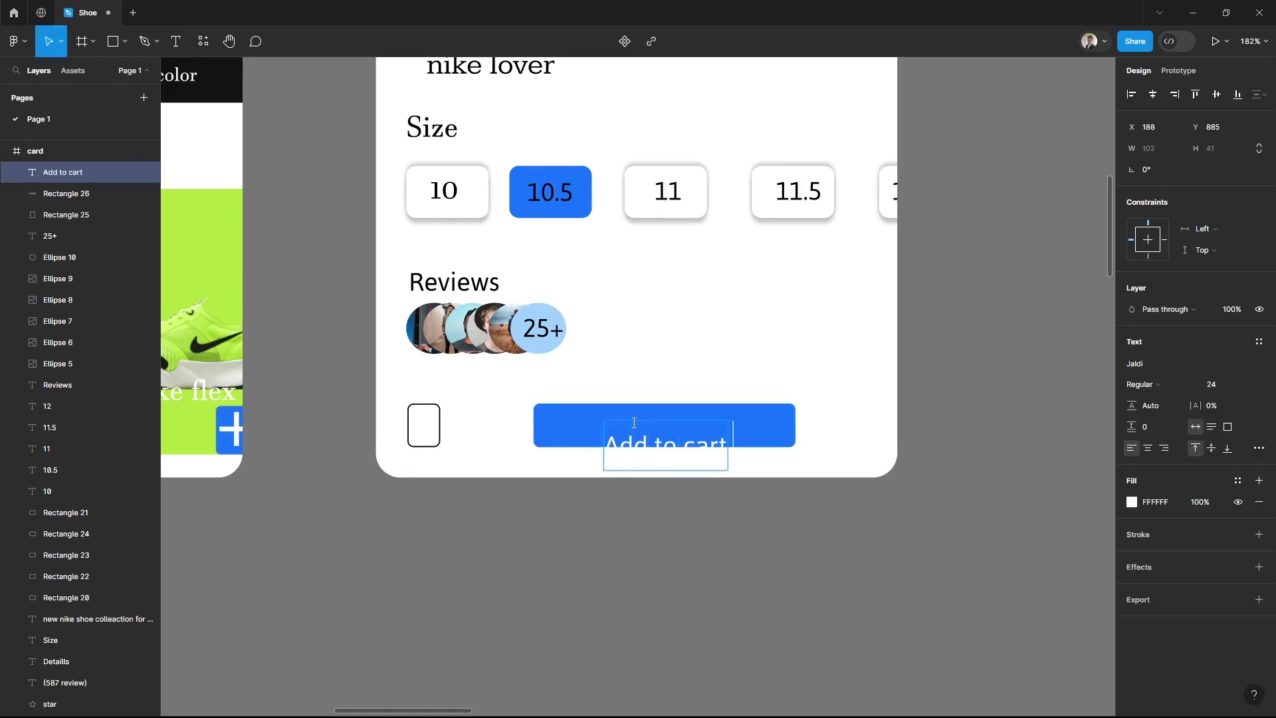
{"action": "key", "text": "Escape"}
{"action": "left_click_drag", "start_coordinate": [635, 435], "coordinate": [635, 416]}
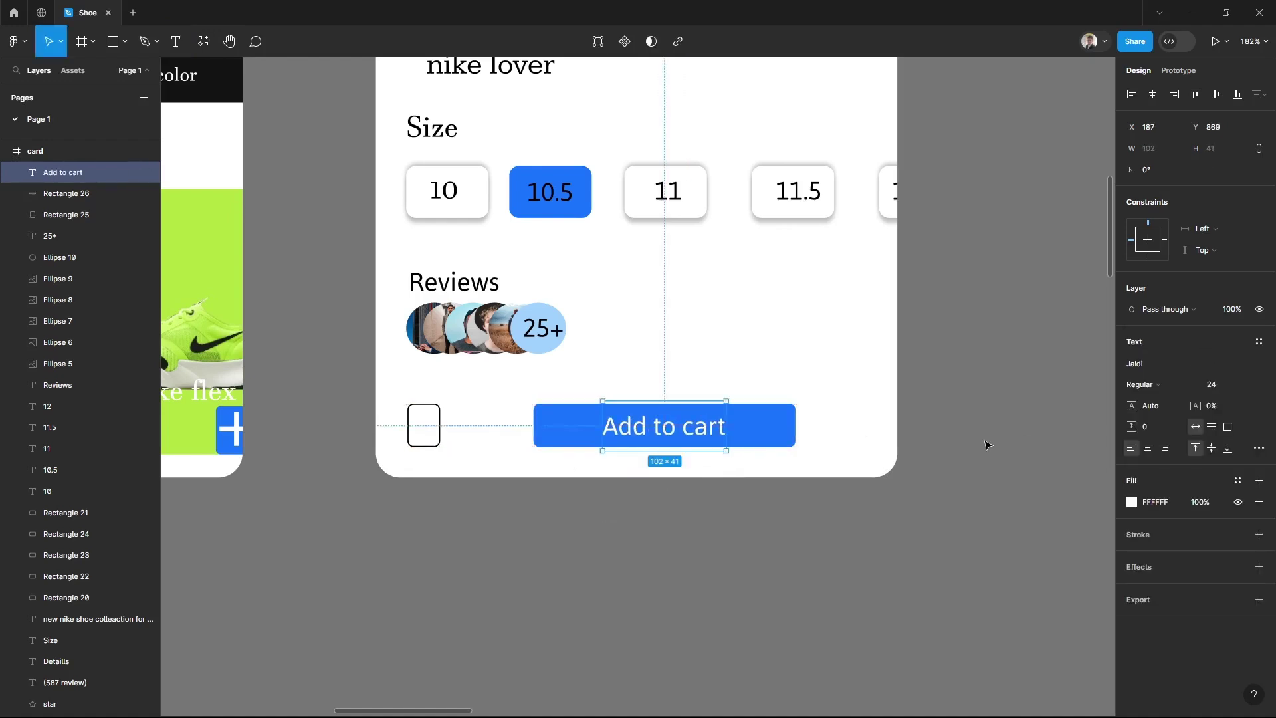
{"action": "left_click", "coordinate": [1007, 461]}
Place the small outlined box beside the button and set its width to 38 px
{"action": "left_click_drag", "start_coordinate": [425, 425], "coordinate": [520, 425]}
{"action": "left_click", "coordinate": [684, 608]}
{"action": "left_click", "coordinate": [509, 428]}
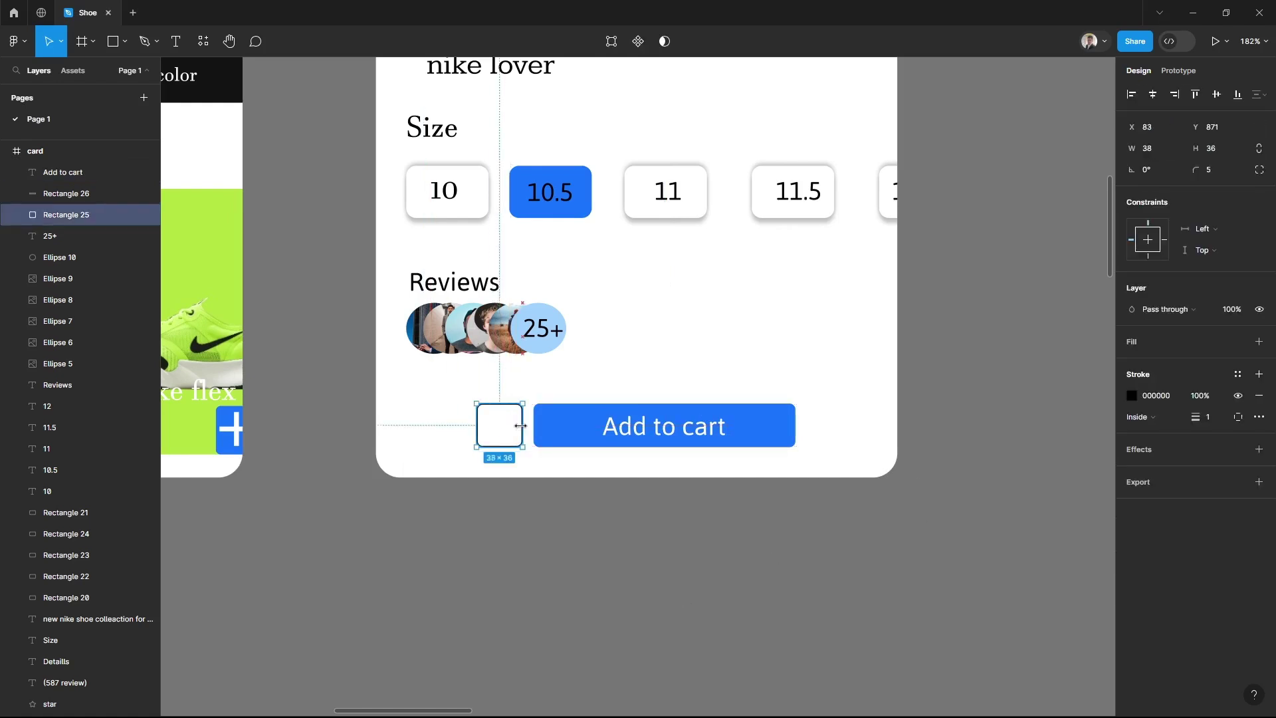
{"action": "left_click", "coordinate": [525, 465]}
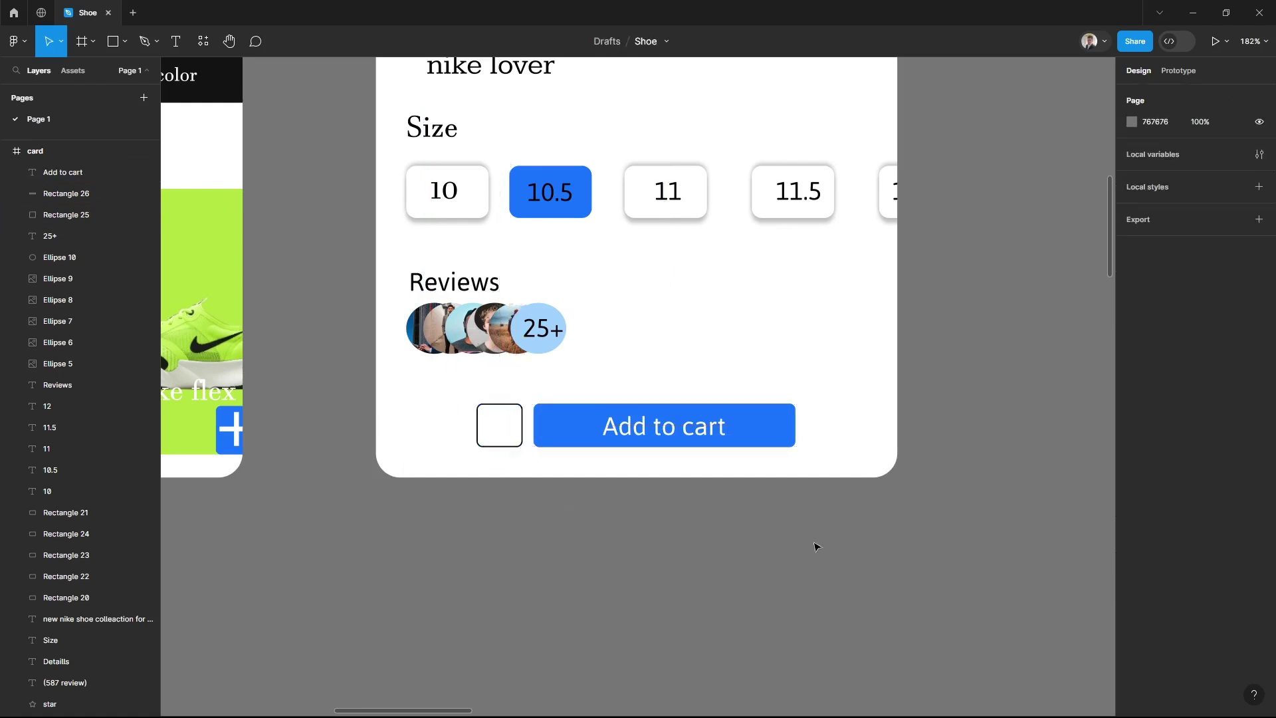
Zoom out and pan to show all three screens
{"action": "scroll", "coordinate": [752, 552], "scroll_direction": "down", "scroll_amount": 3}
{"action": "scroll", "coordinate": [747, 584], "scroll_direction": "down", "scroll_amount": 2}
{"action": "scroll", "coordinate": [877, 471], "scroll_direction": "down", "scroll_amount": 3}
{"action": "scroll", "coordinate": [870, 384], "scroll_direction": "down", "scroll_amount": 2}
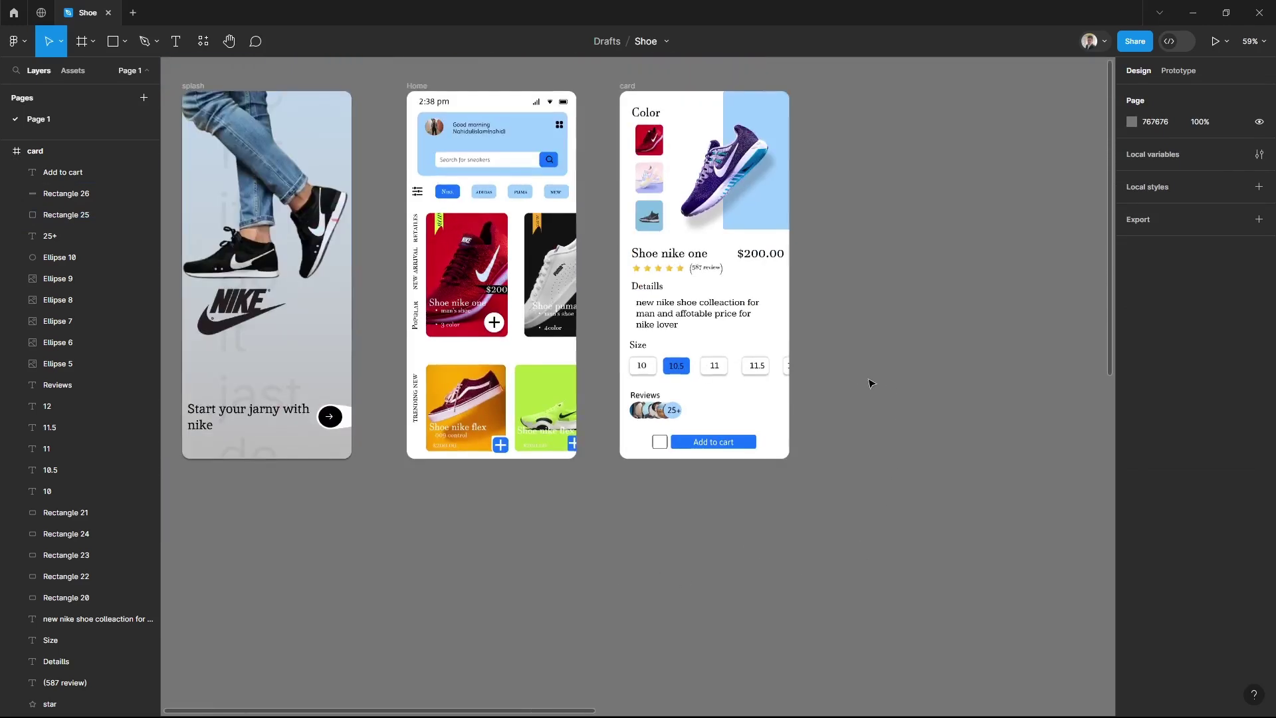
{"action": "left_click_drag", "start_coordinate": [870, 384], "coordinate": [996, 427]}
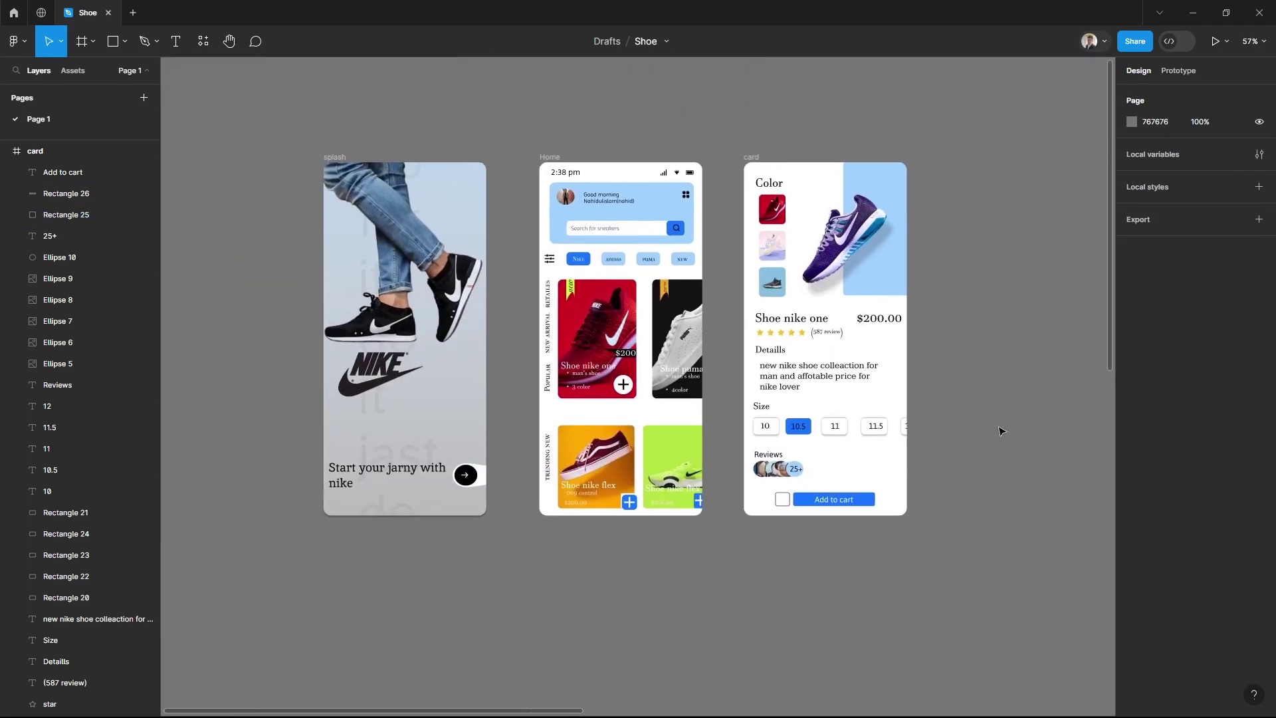